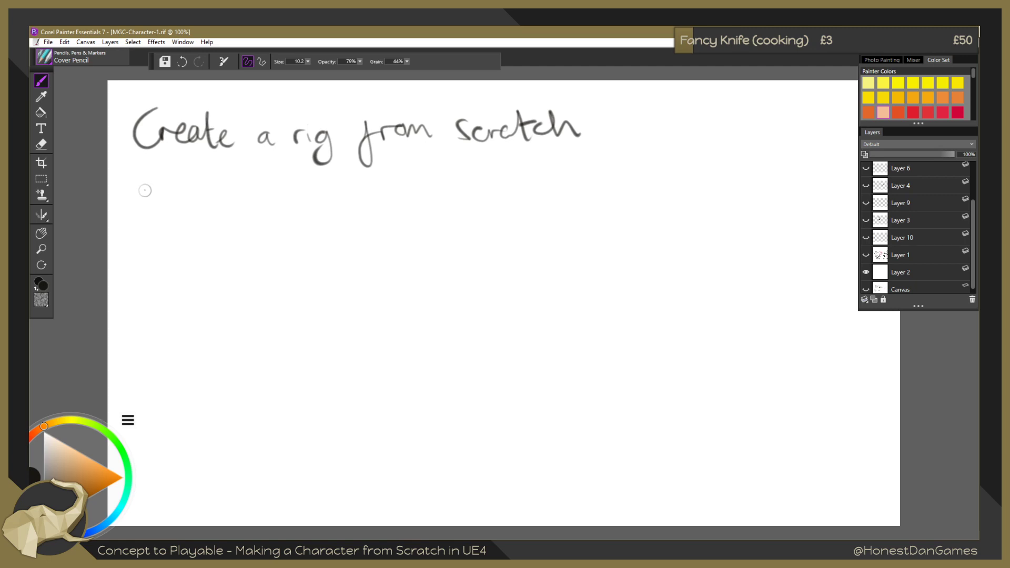
Handwrite "Testing Animations" with the Cover Pencil below the line "Create a rig from scratch".
mouse_move(149, 187)
left_mouse_down()
mouse_move(150, 209)
mouse_move(157, 185)
mouse_move(172, 206)
mouse_move(205, 208)
mouse_move(210, 191)
mouse_move(243, 221)
mouse_move(306, 207)
mouse_move(299, 187)
left_mouse_up()
left_click_drag(307, 190, 327, 205)
mouse_move(331, 195)
left_mouse_down()
mouse_move(332, 203)
mouse_move(400, 201)
left_mouse_up()
mouse_move(387, 184)
left_mouse_down()
mouse_move(412, 182)
mouse_move(414, 199)
left_mouse_up()
mouse_move(430, 188)
left_mouse_down()
mouse_move(424, 196)
mouse_move(433, 189)
left_mouse_up()
left_click_drag(434, 195, 467, 198)
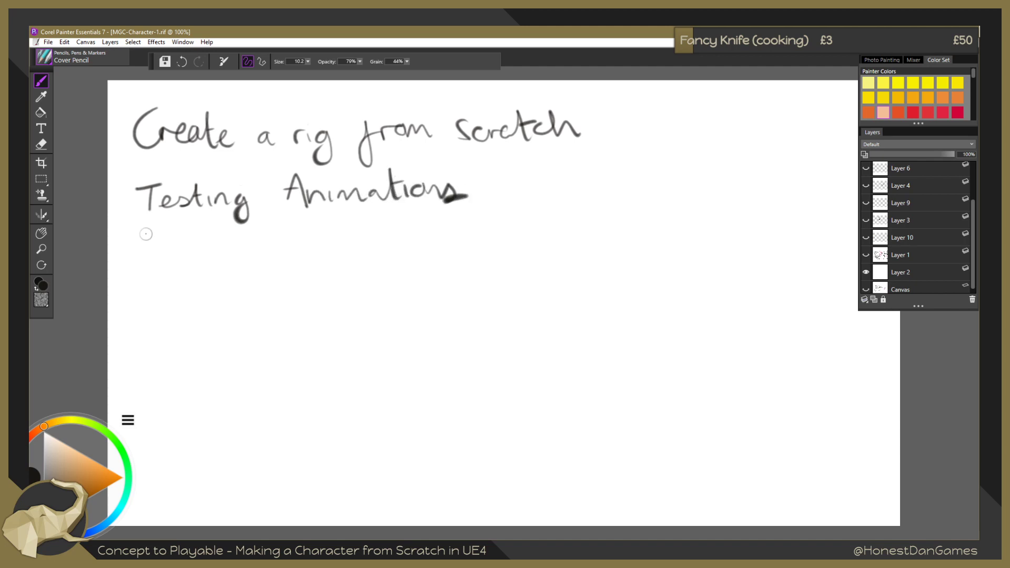
Handwrite "Weight painting" as the next line of the list, below "Testing Animations".
mouse_move(145, 241)
left_mouse_down()
mouse_move(159, 259)
mouse_move(169, 241)
mouse_move(183, 257)
mouse_move(209, 247)
mouse_move(211, 266)
mouse_move(201, 264)
left_mouse_up()
left_click_drag(221, 232, 246, 255)
mouse_move(238, 238)
left_mouse_down()
mouse_move(250, 235)
mouse_move(282, 266)
mouse_move(291, 240)
left_mouse_up()
mouse_move(305, 238)
left_mouse_down()
mouse_move(298, 247)
mouse_move(334, 236)
mouse_move(346, 244)
left_mouse_up()
left_click(340, 233)
mouse_move(346, 221)
left_mouse_down()
mouse_move(351, 243)
mouse_move(355, 230)
mouse_move(396, 242)
mouse_move(407, 264)
left_mouse_up()
left_click(316, 231)
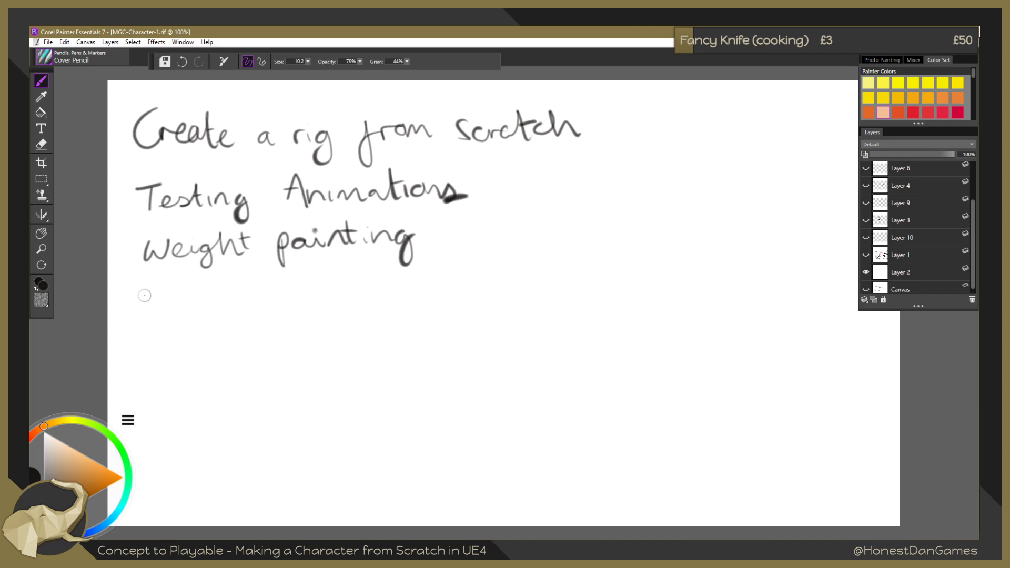
Handwrite "Customizing Animations" as a new list line below "Weight painting".
mouse_move(158, 284)
left_mouse_down()
mouse_move(144, 296)
mouse_move(158, 308)
mouse_move(194, 286)
mouse_move(203, 304)
mouse_move(288, 298)
mouse_move(288, 315)
left_mouse_up()
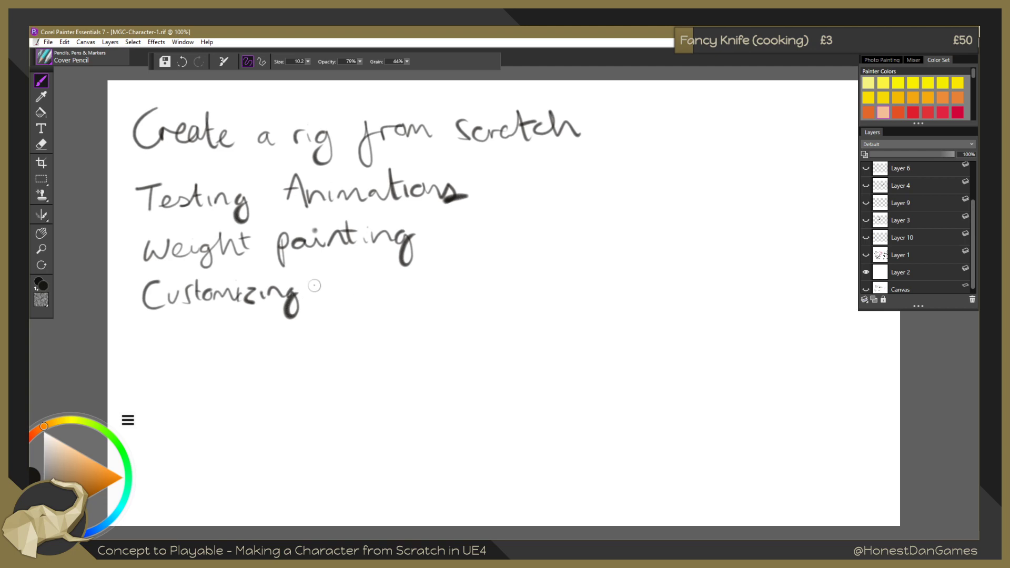
mouse_move(335, 272)
left_mouse_down()
mouse_move(326, 305)
mouse_move(344, 307)
left_mouse_up()
mouse_move(320, 292)
left_mouse_down()
mouse_move(383, 300)
mouse_move(407, 287)
mouse_move(415, 298)
left_mouse_up()
mouse_move(421, 267)
left_mouse_down()
mouse_move(420, 298)
mouse_move(428, 278)
left_mouse_up()
mouse_move(431, 287)
left_mouse_down()
mouse_move(435, 296)
mouse_move(499, 292)
left_mouse_up()
left_click(475, 281)
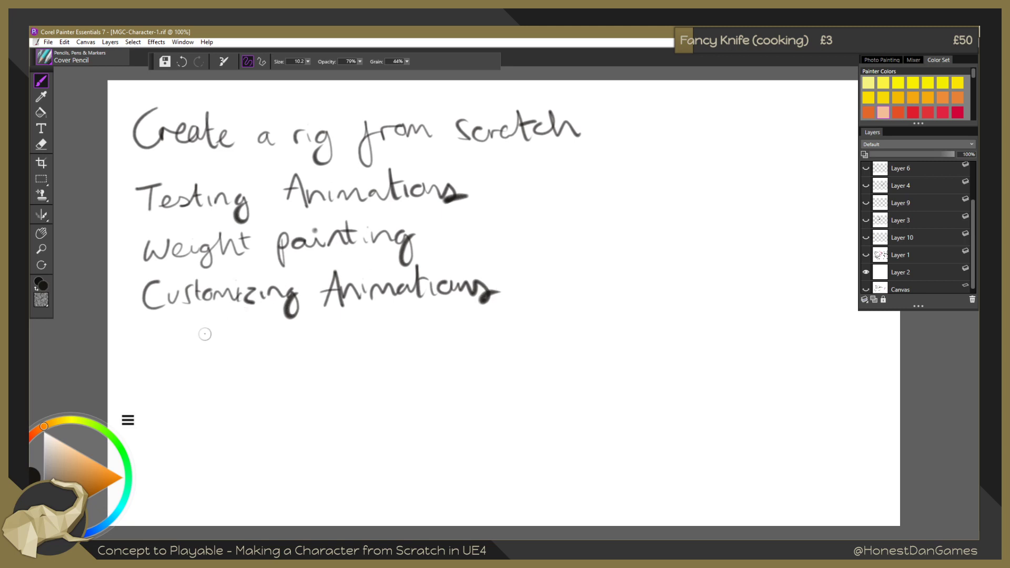
Handwrite the last two list lines, "UV Unwrapping" and "Texture Painting", below "Customizing Animations".
mouse_move(151, 335)
left_mouse_down()
mouse_move(218, 347)
mouse_move(235, 326)
mouse_move(250, 347)
mouse_move(296, 331)
mouse_move(306, 355)
mouse_move(363, 336)
mouse_move(371, 362)
left_mouse_up()
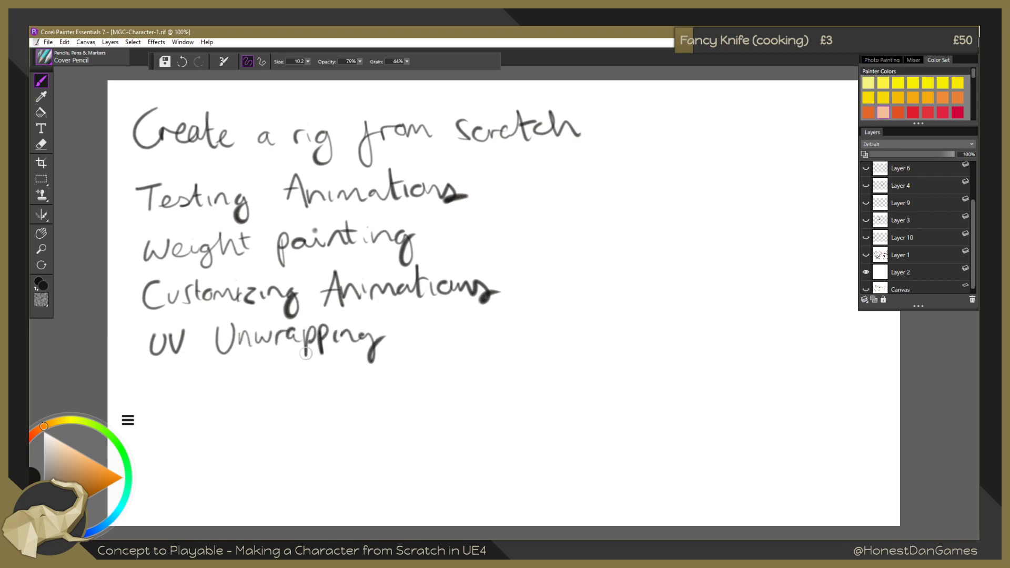
left_click_drag(159, 376, 159, 404)
mouse_move(146, 378)
left_mouse_down()
mouse_move(168, 370)
mouse_move(202, 403)
mouse_move(226, 386)
mouse_move(298, 394)
left_mouse_up()
mouse_move(296, 367)
left_mouse_down()
mouse_move(322, 390)
mouse_move(363, 390)
mouse_move(372, 376)
mouse_move(375, 390)
mouse_move(404, 376)
left_mouse_up()
left_click(337, 379)
left_click(384, 374)
mouse_move(415, 372)
left_mouse_down()
mouse_move(403, 381)
mouse_move(408, 400)
left_mouse_up()
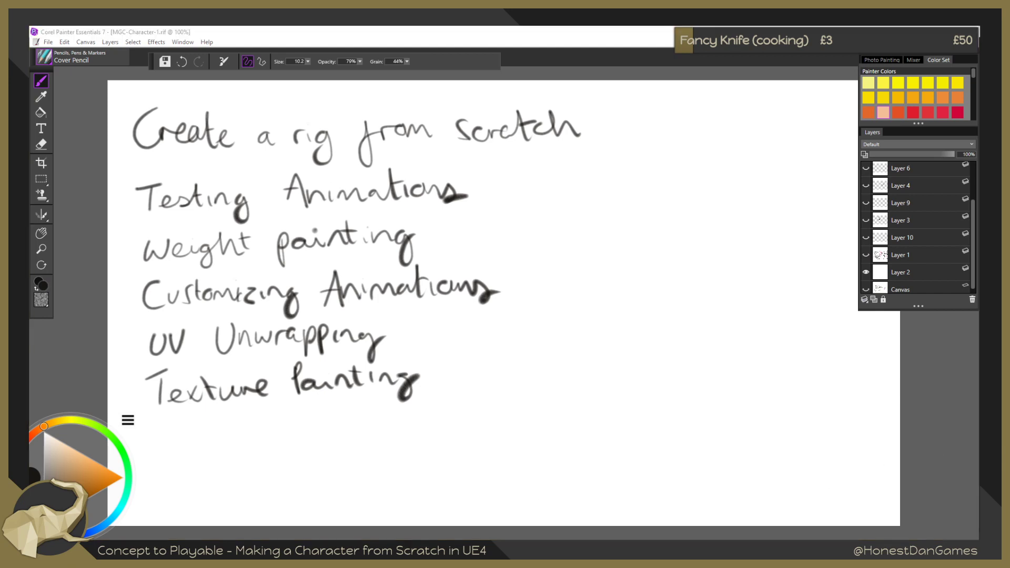
Switch to Blender and save a copy of the character file under the new name character_with_custom_rigging_0.blend.
key("alt+Tab")
scroll(456, 236, "down", 3)
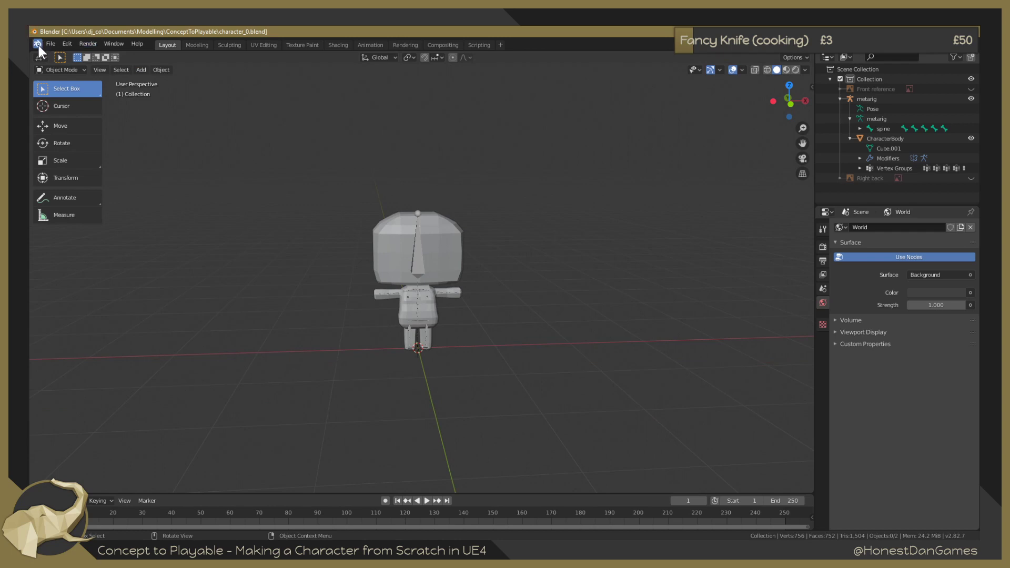
left_click(58, 45)
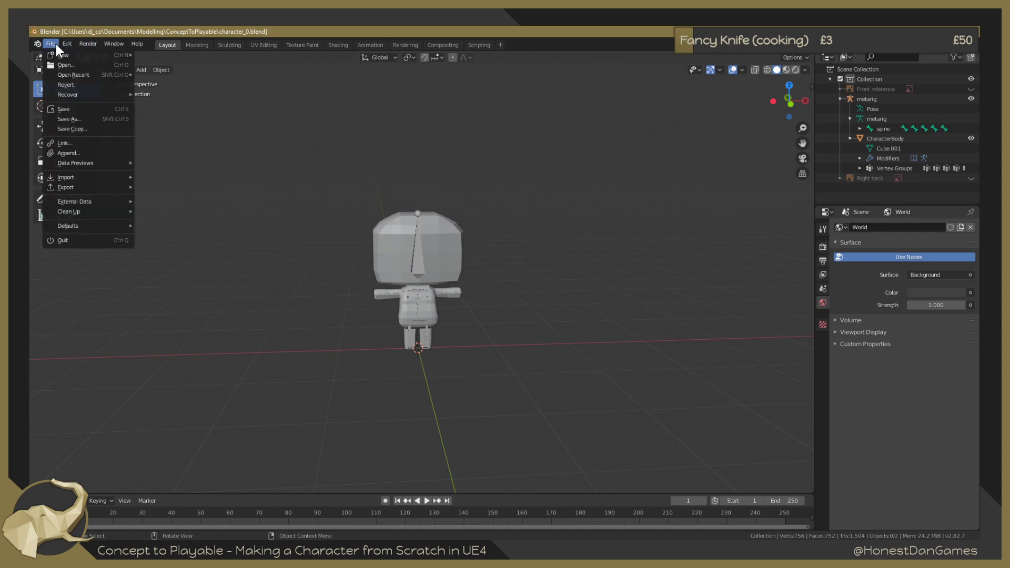
mouse_move(85, 74)
mouse_move(122, 200)
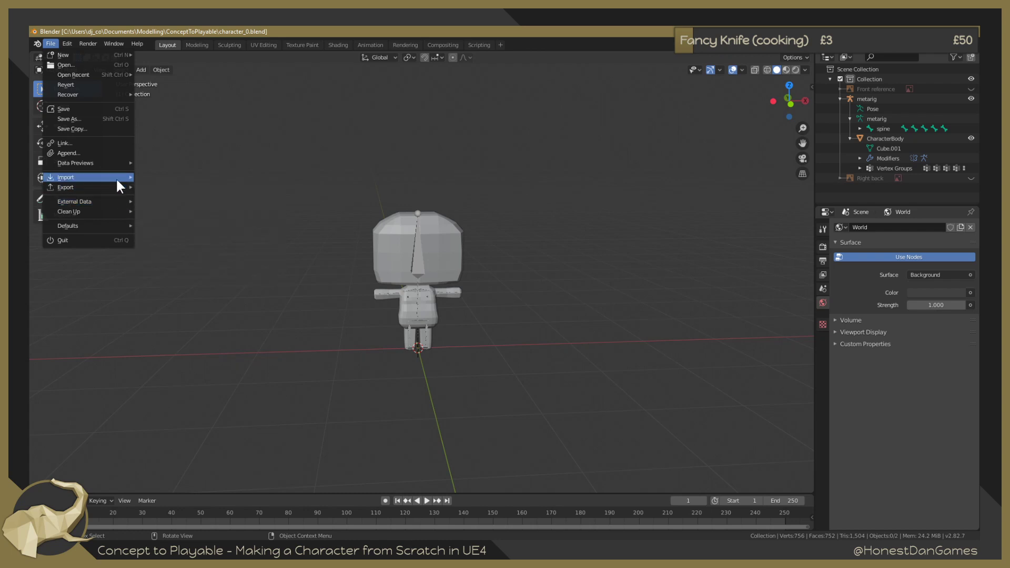
left_click(92, 118)
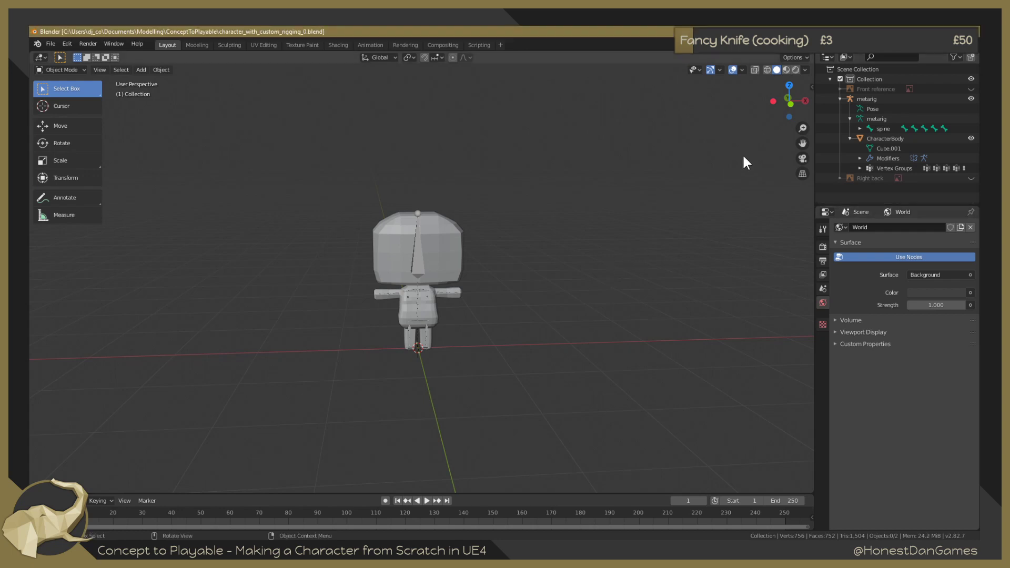
left_click(863, 97)
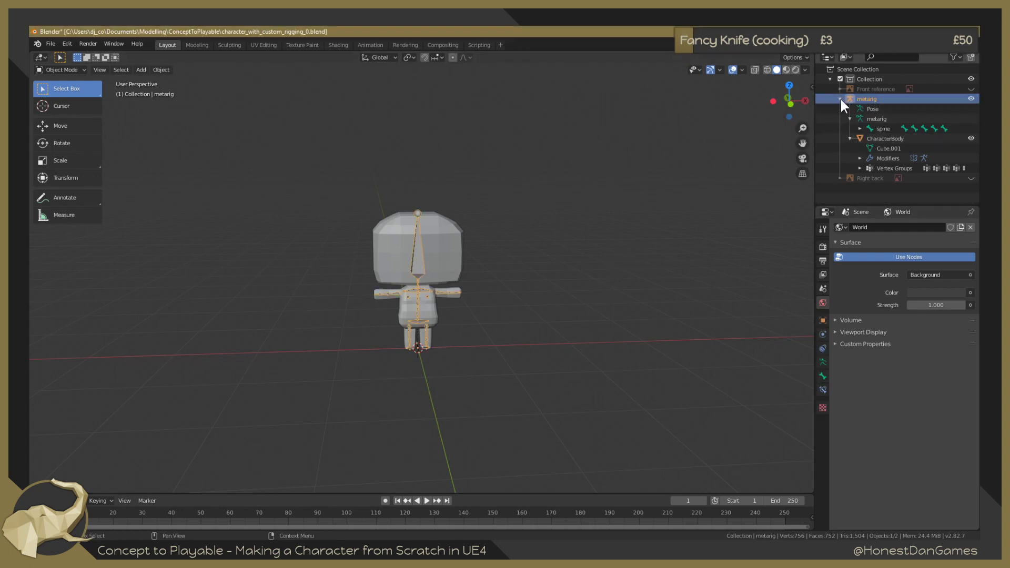
left_click(840, 99)
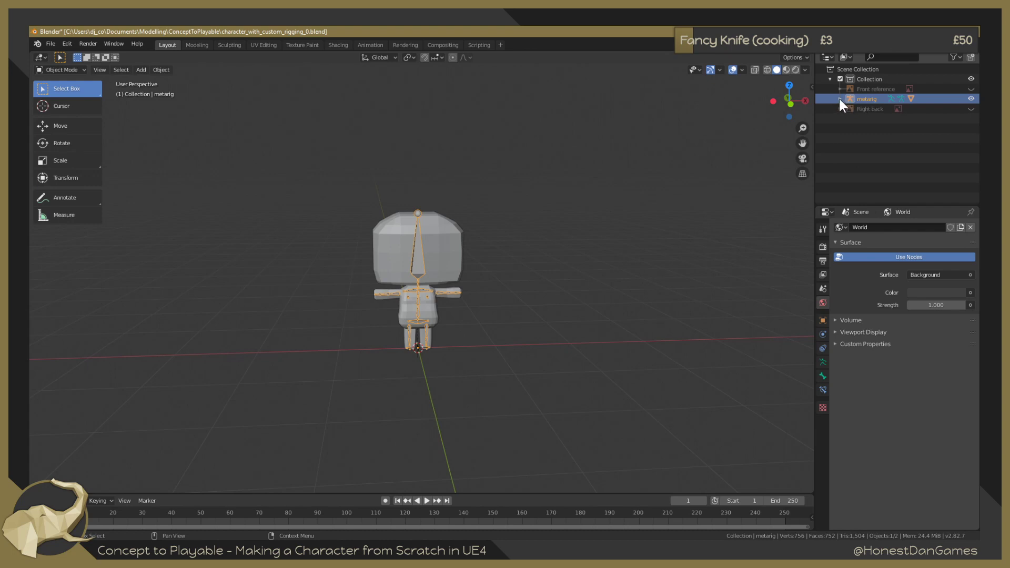
left_click(841, 99)
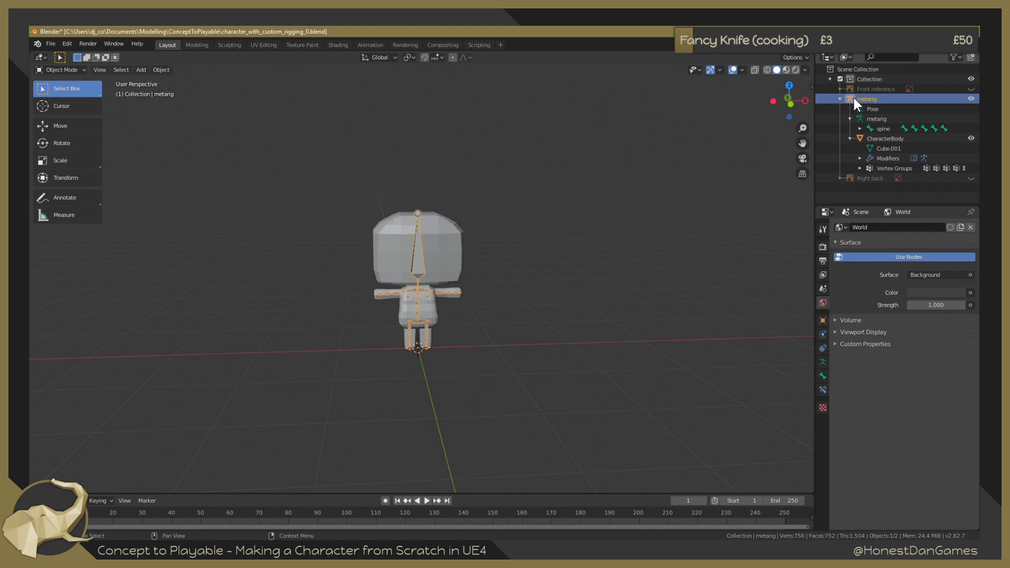
right_click(870, 99)
right_click(876, 99)
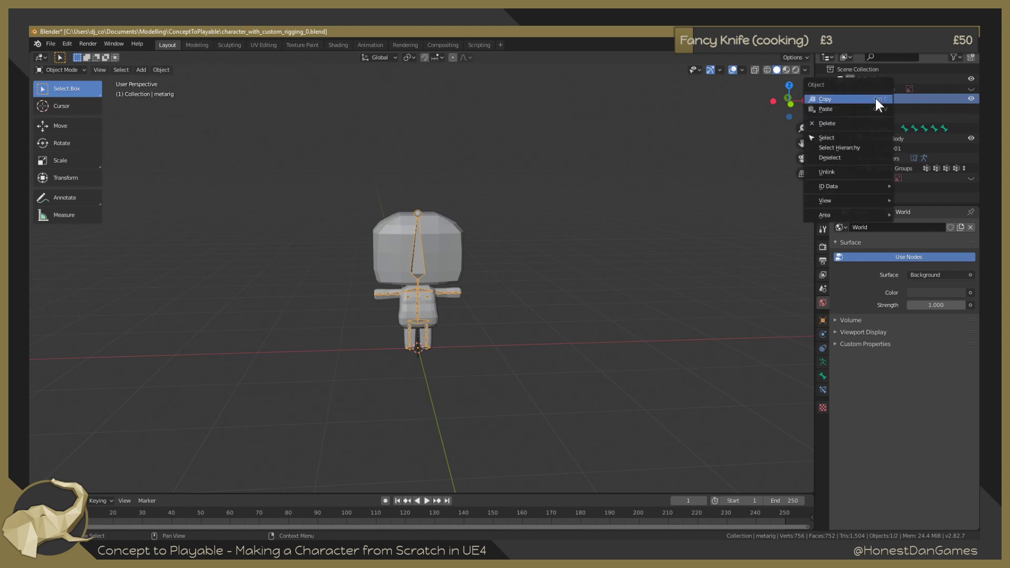
left_click(845, 171)
Clear the parent of the CharacterBody mesh to detach it from the metarig armature.
left_click(879, 138)
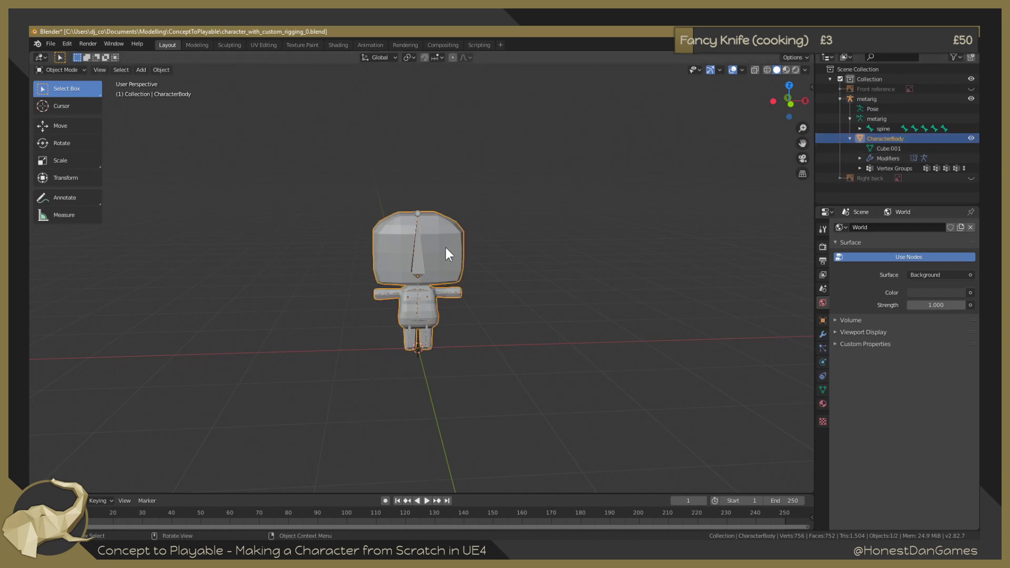
key("alt")
key("alt+p")
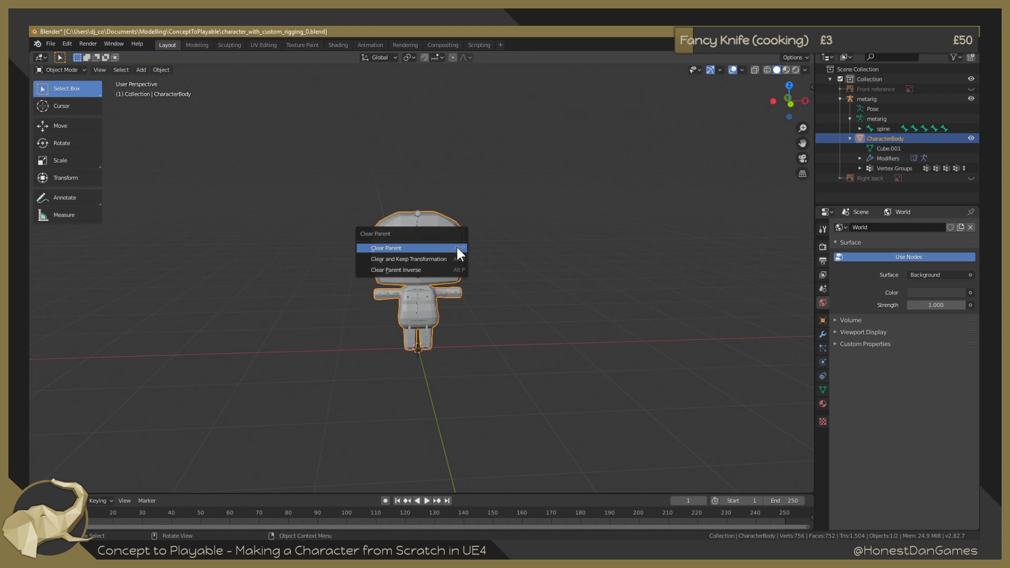
left_click(422, 257)
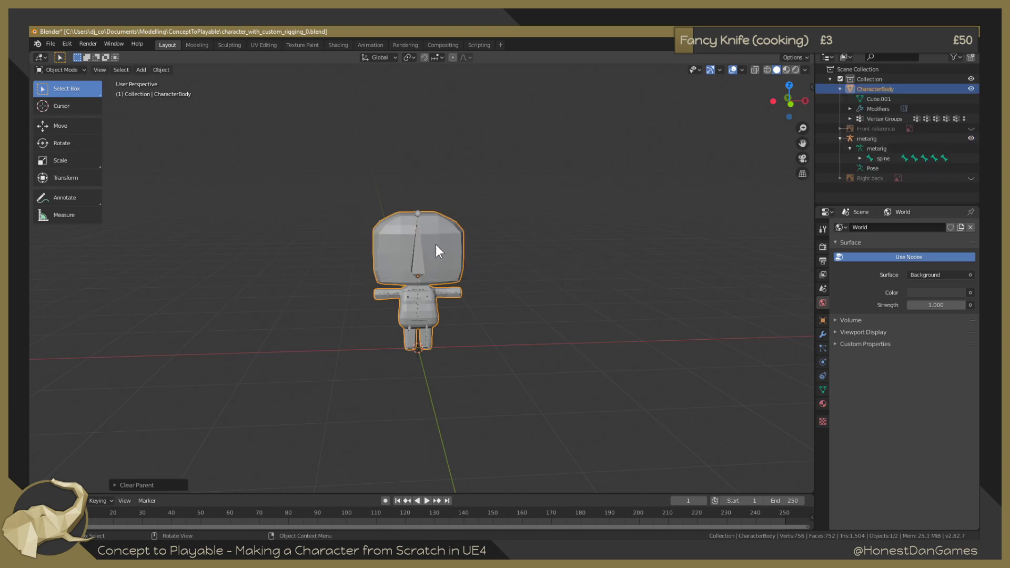
Collapse the CharacterBody hierarchy and delete the metarig armature from the scene collection.
left_click(840, 89)
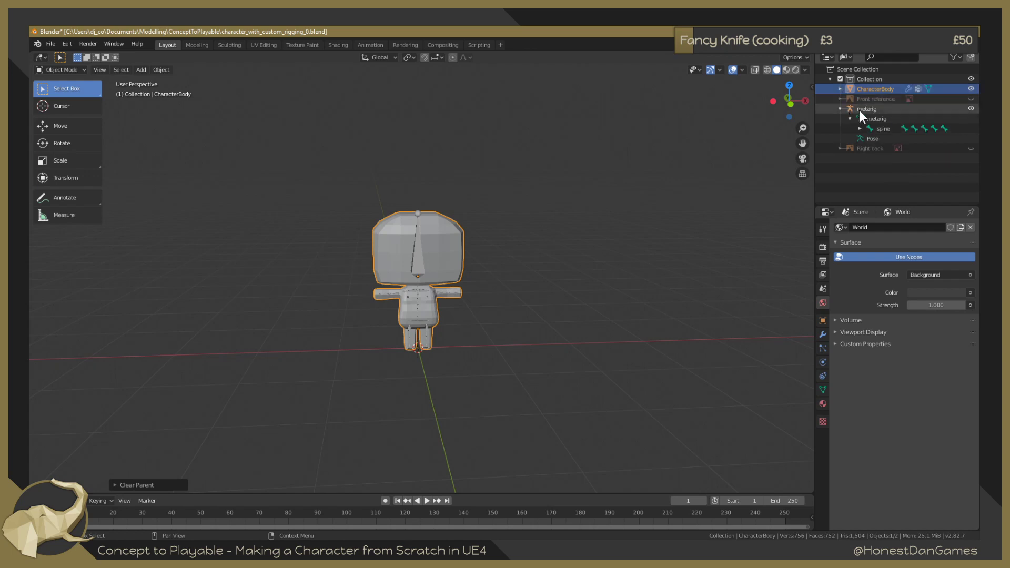
left_click(855, 110)
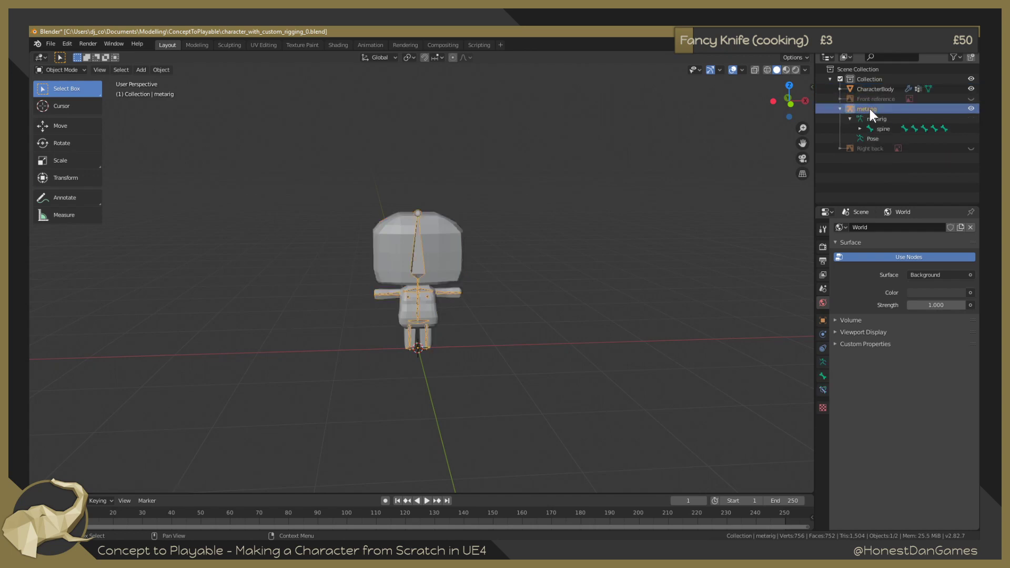
right_click(871, 108)
left_click(851, 131)
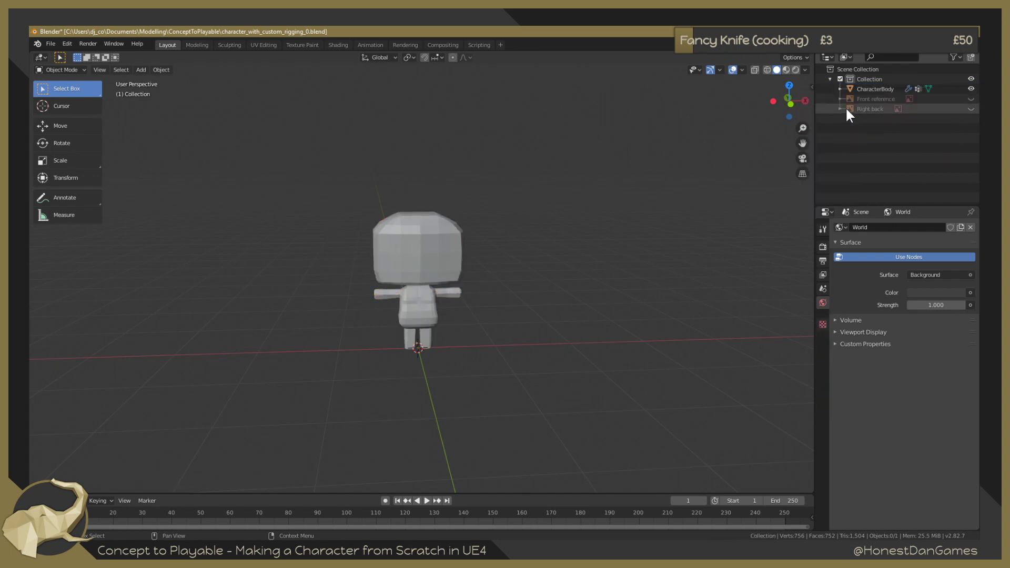
Examine the unrigged character mesh from the side and from the front.
middle_click_drag(599, 240, 498, 226)
scroll(406, 311, "up", 5)
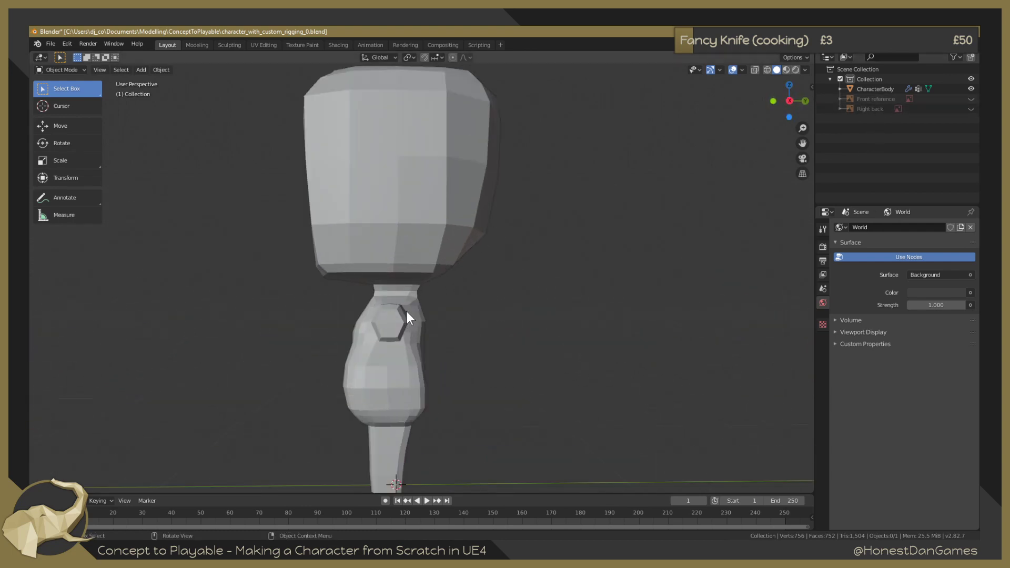
scroll(406, 312, "up", 1)
scroll(392, 373, "down", 2)
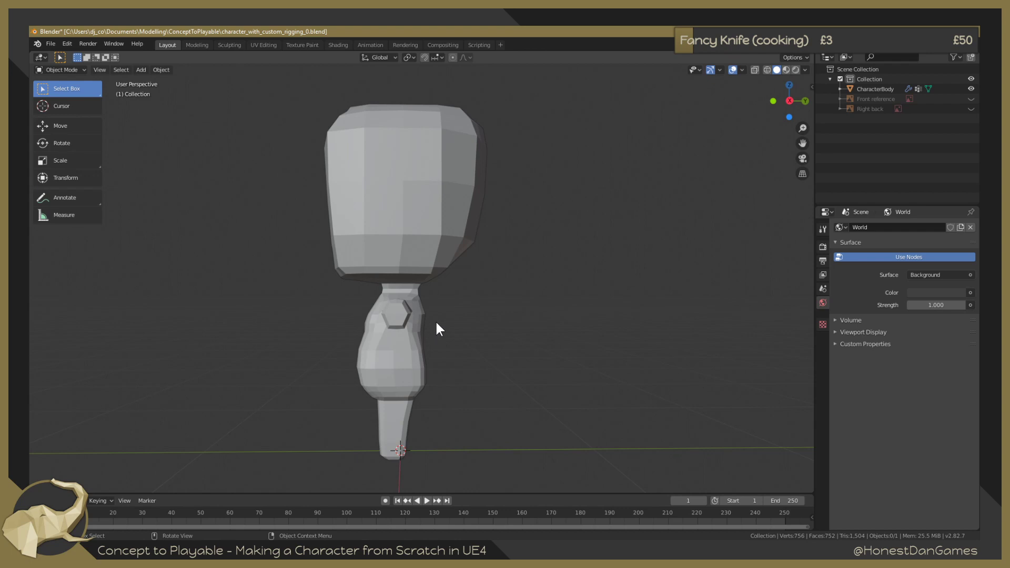
middle_click_drag(436, 323, 541, 315)
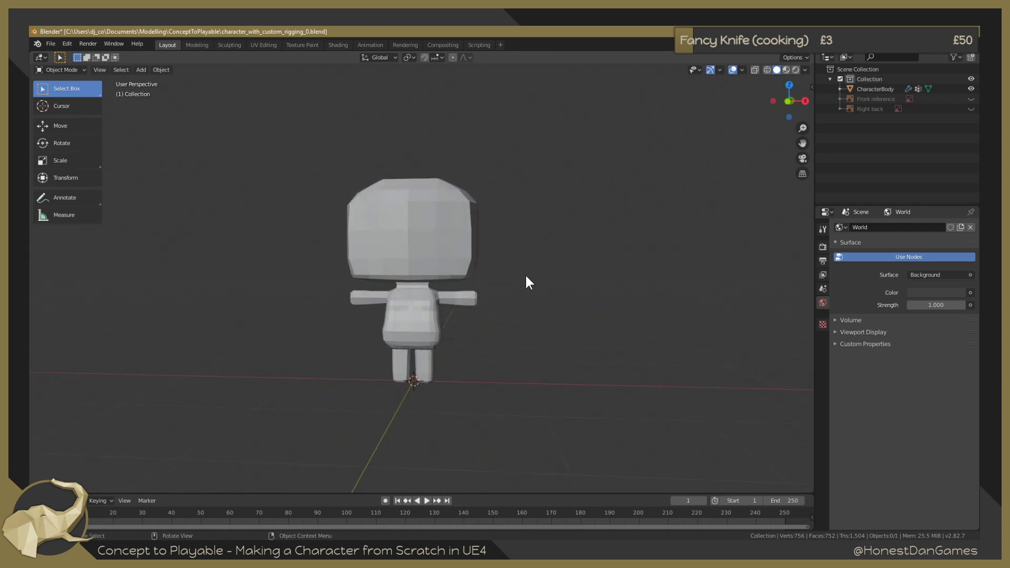
mouse_move(480, 309)
middle_mouse_down()
mouse_move(489, 309)
mouse_move(477, 322)
middle_mouse_up()
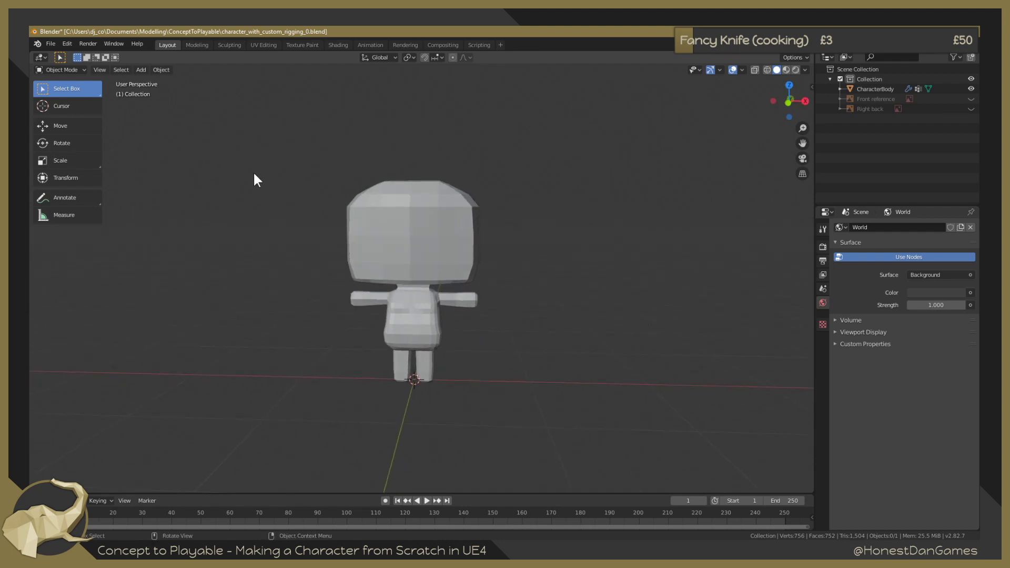
middle_click_drag(182, 123, 217, 130)
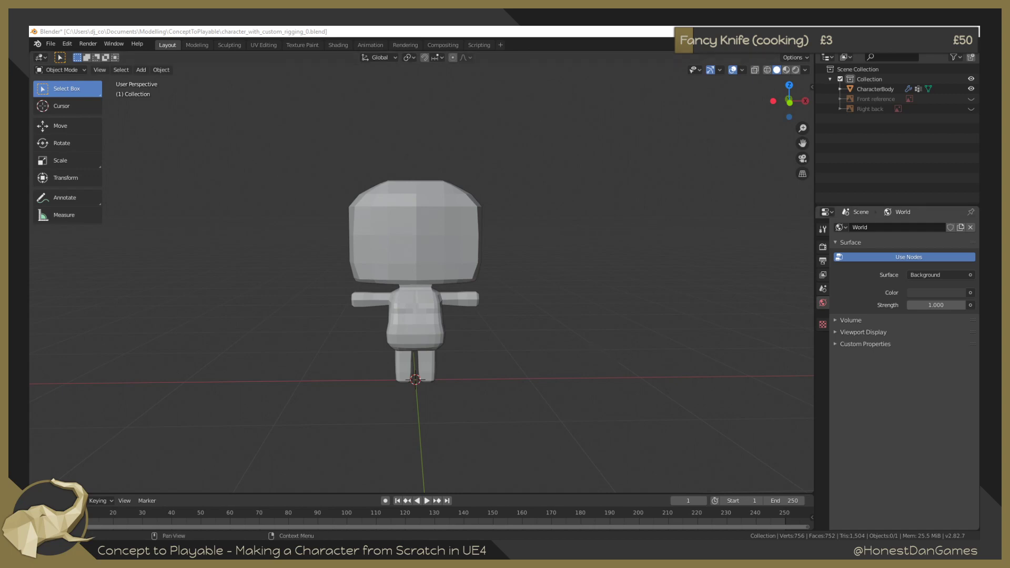
Switch to the "Concept to Playable: Making a Character" Google Docs document and start a new page headed "Rigging" after the Animation Creation note.
left_click_drag(980, 107, 414, 28)
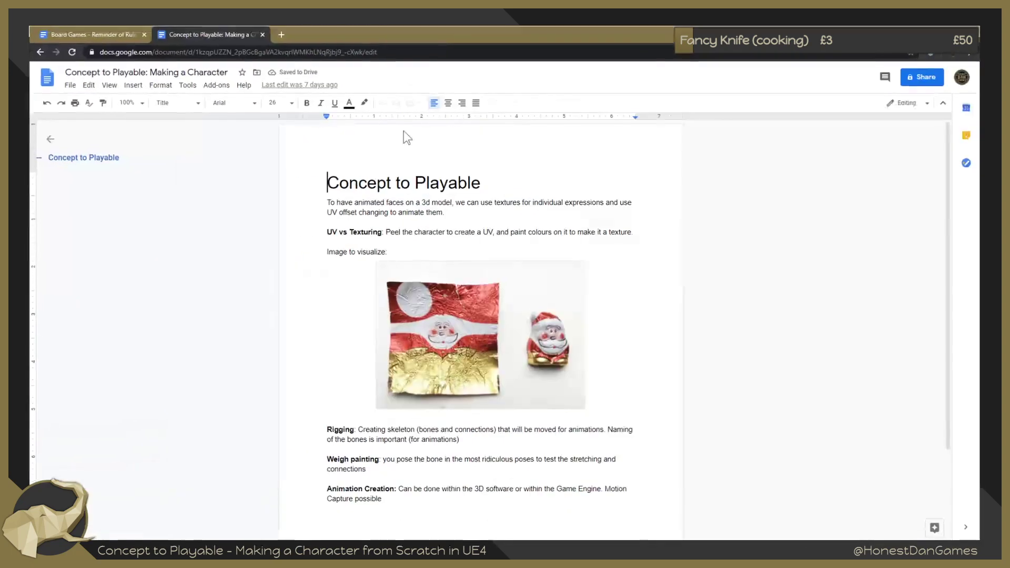
scroll(468, 400, "down", 2)
left_click(339, 409)
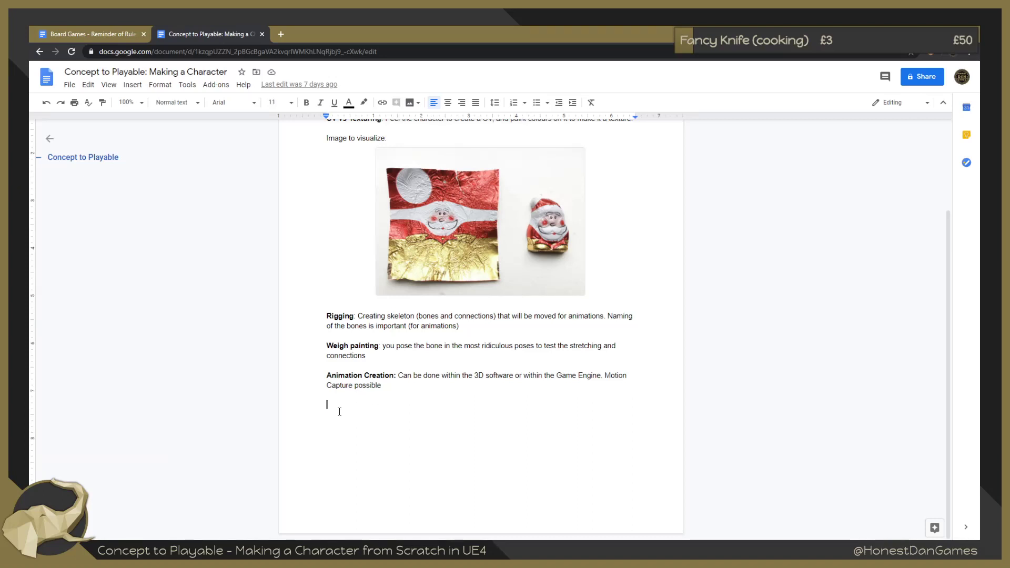
key("ctrl+Return")
type("Rigging")
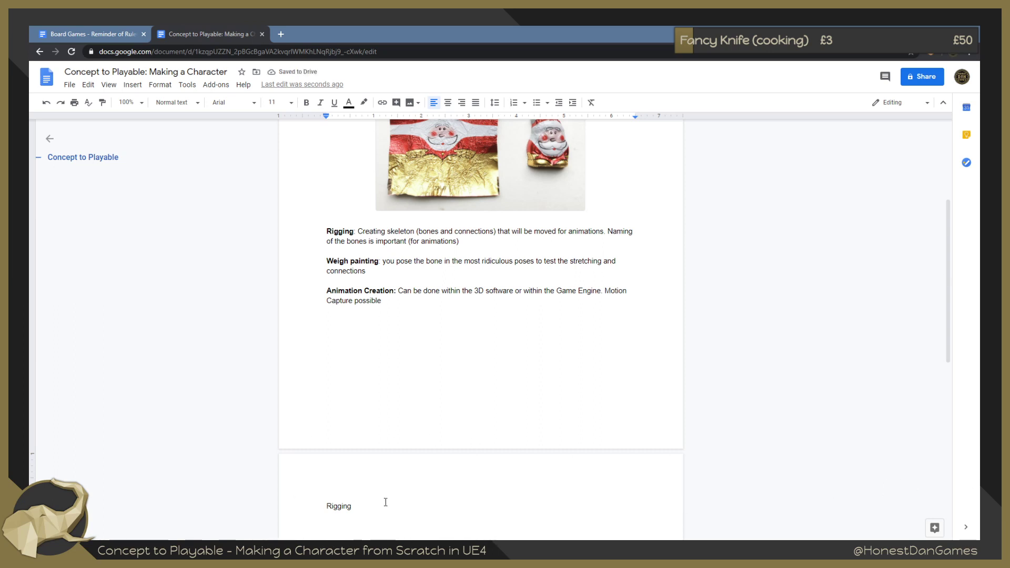
double_click(370, 507)
key("Return")
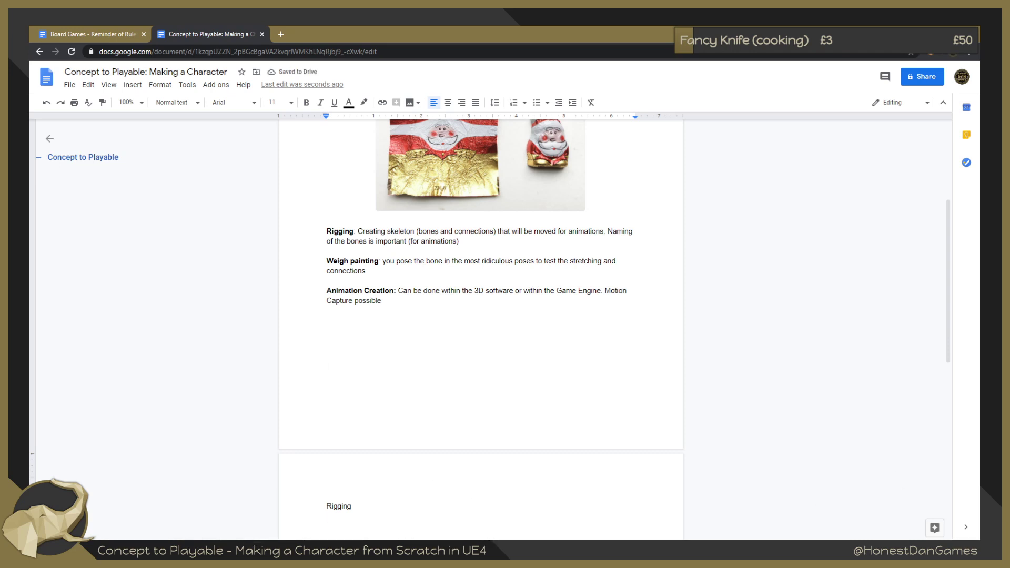
Switch to Blender, look at the Add-ons section of the preferences and close the preferences window.
key("alt+Tab")
left_click(51, 43)
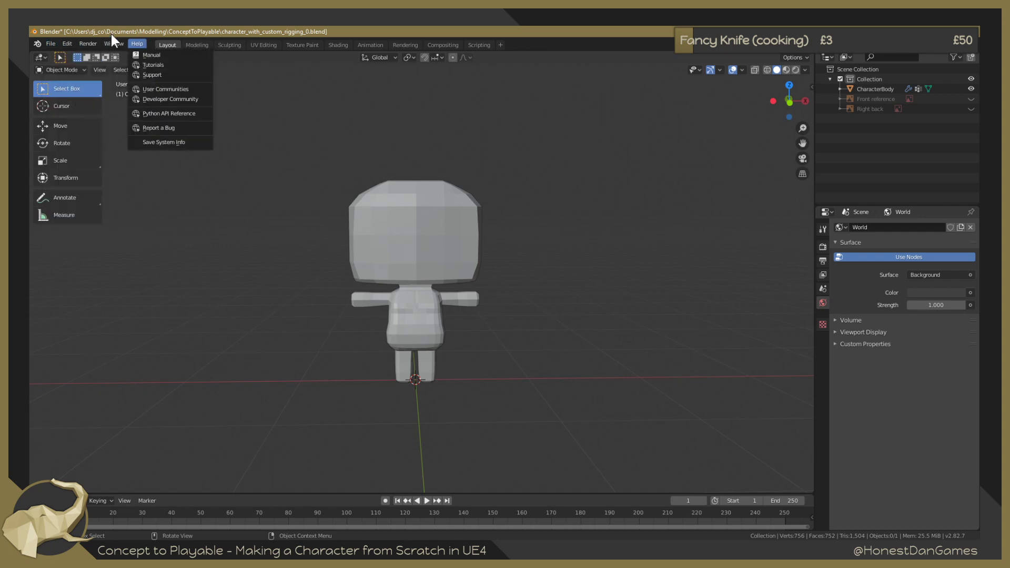
left_click(53, 44)
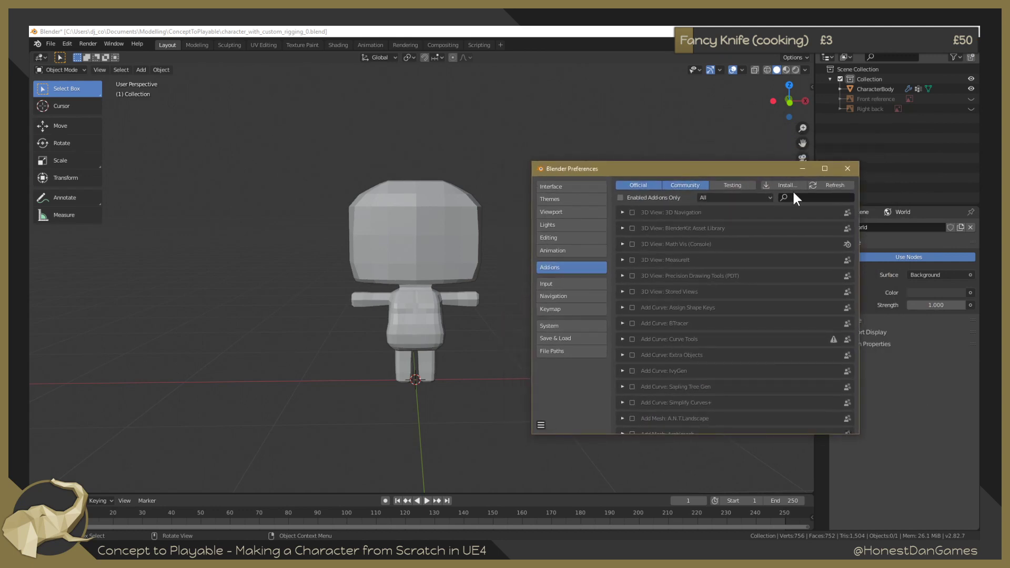
left_click(848, 168)
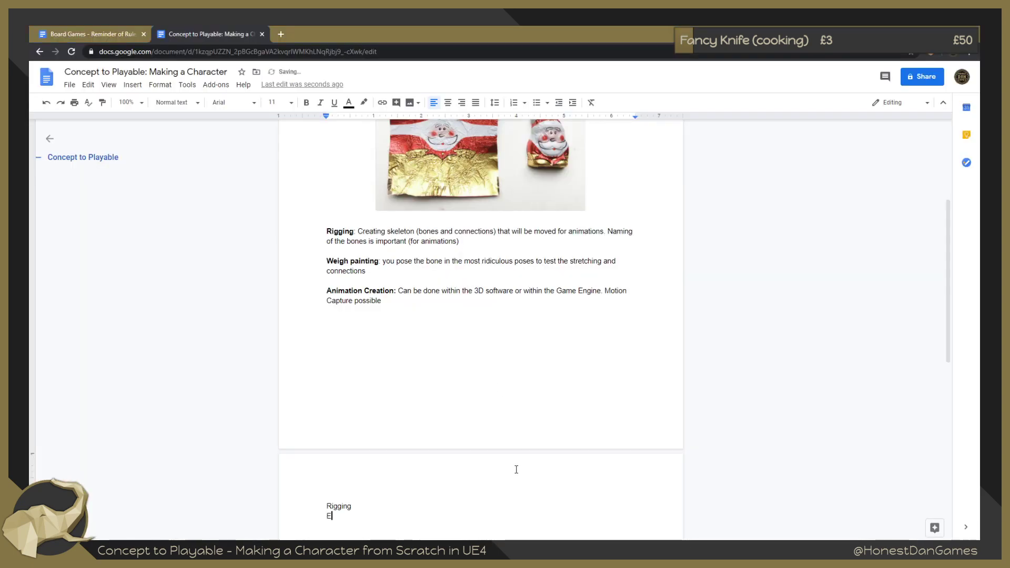
Below "Rigging" in the Google Docs notes, write "Edit - preferences - addons - rigify is a good way to get a basic humanoid / animal templates.".
type("dit - preferences - addo")
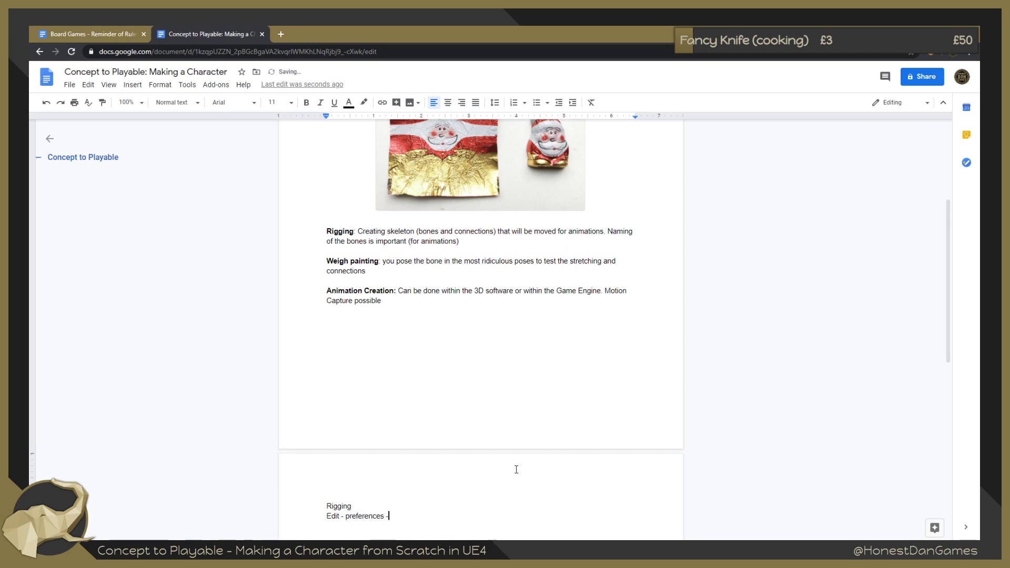
type("ns - rigify is a good way to get a basic human")
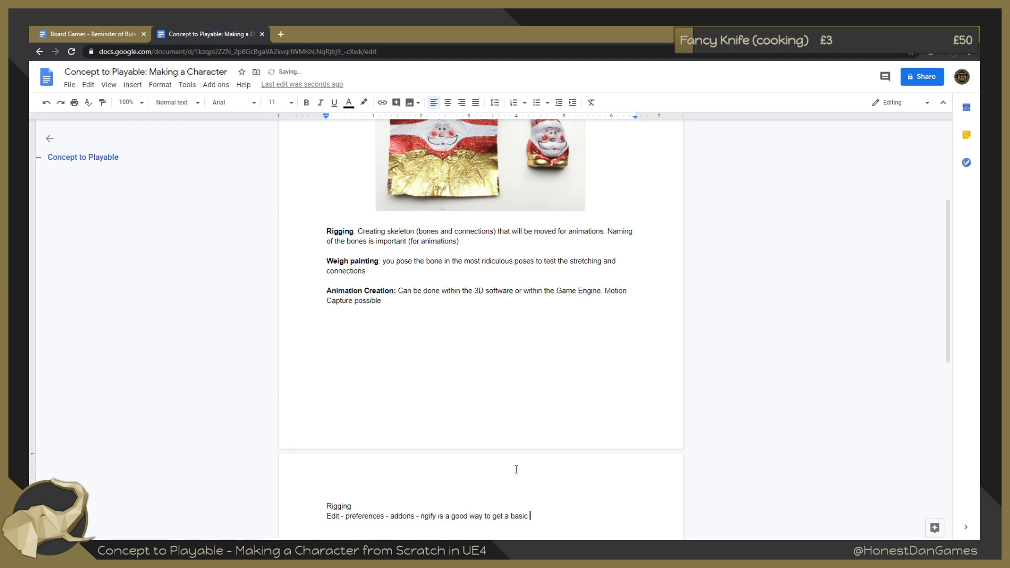
type("oid . ab")
key("BackSpace")
key("BackSpace")
key("BackSpace")
key("BackSpace")
type("/ animal templates.")
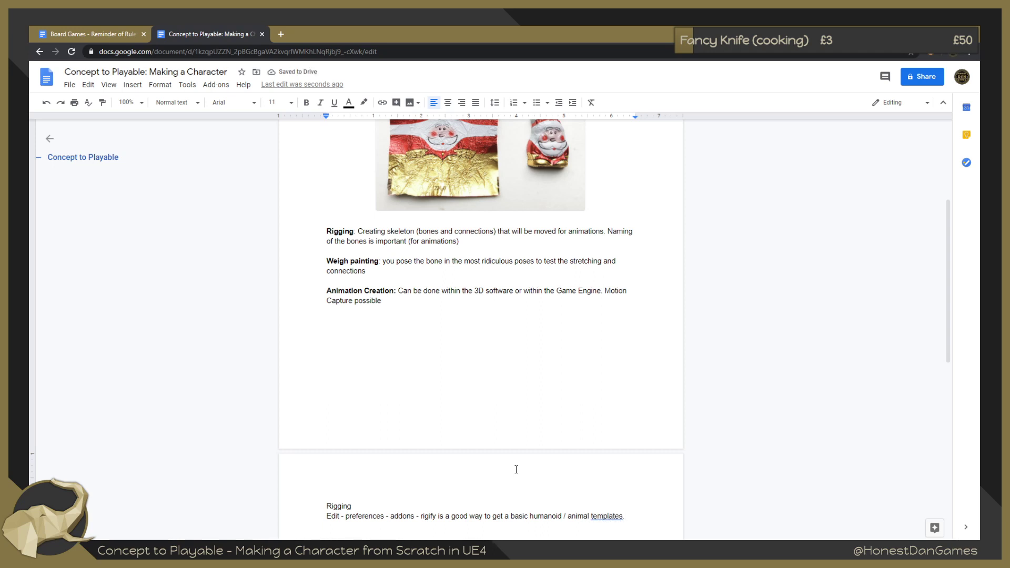
left_click(608, 516)
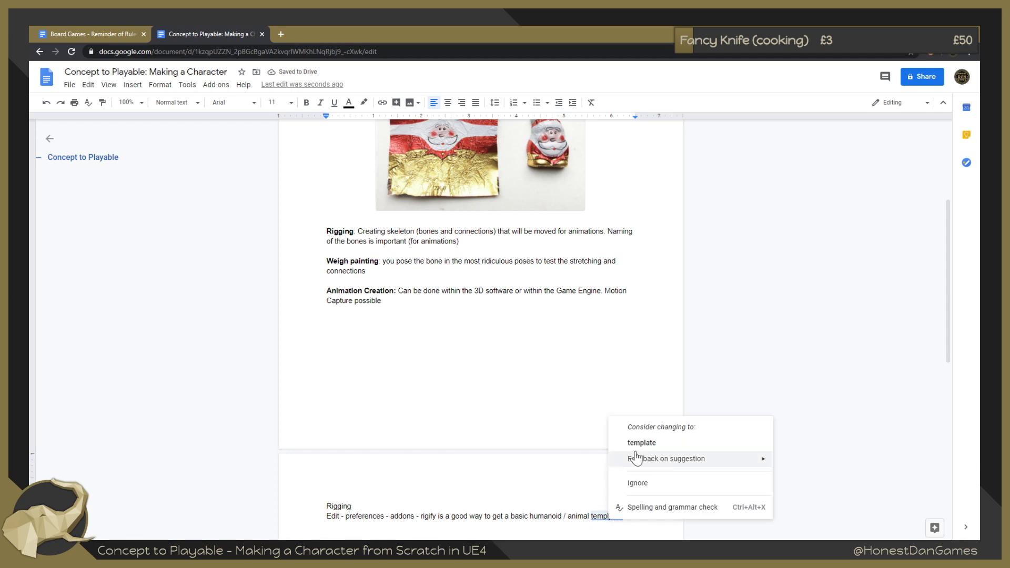
left_click(591, 471)
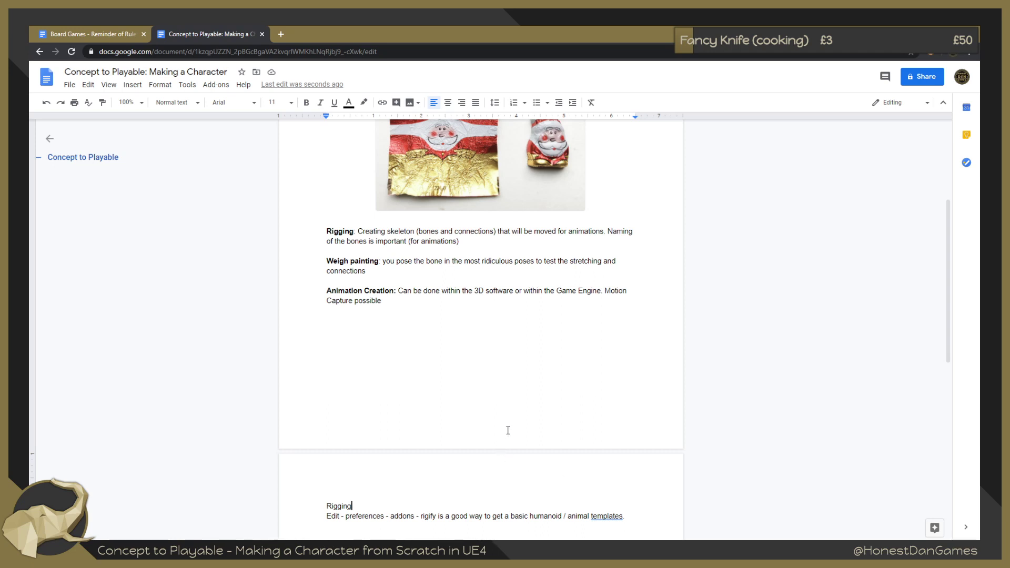
left_click(635, 512)
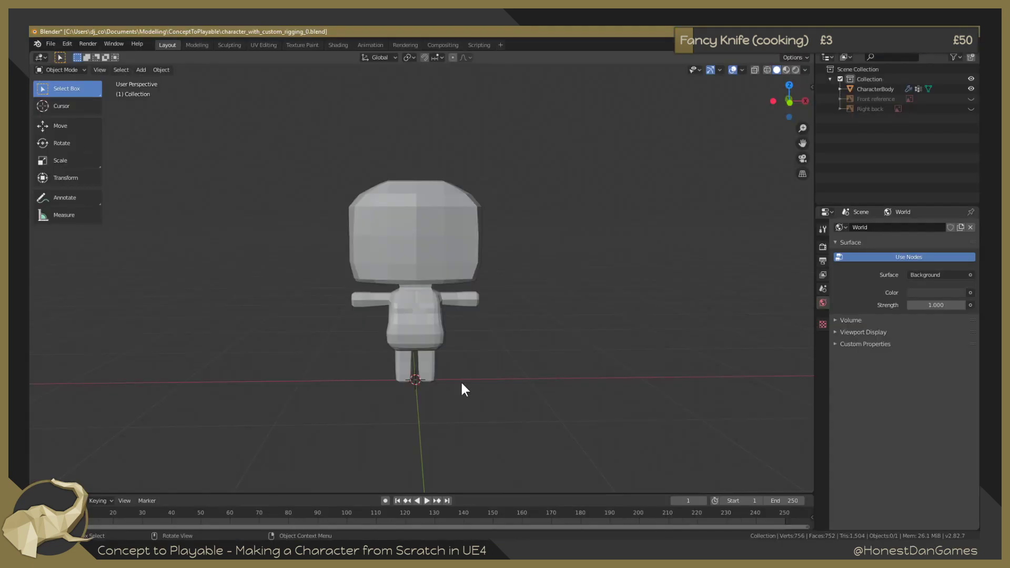
Switch to Blender, select the character body and look at the armature entry among the objects that can be added.
right_click(399, 222)
left_click(391, 236)
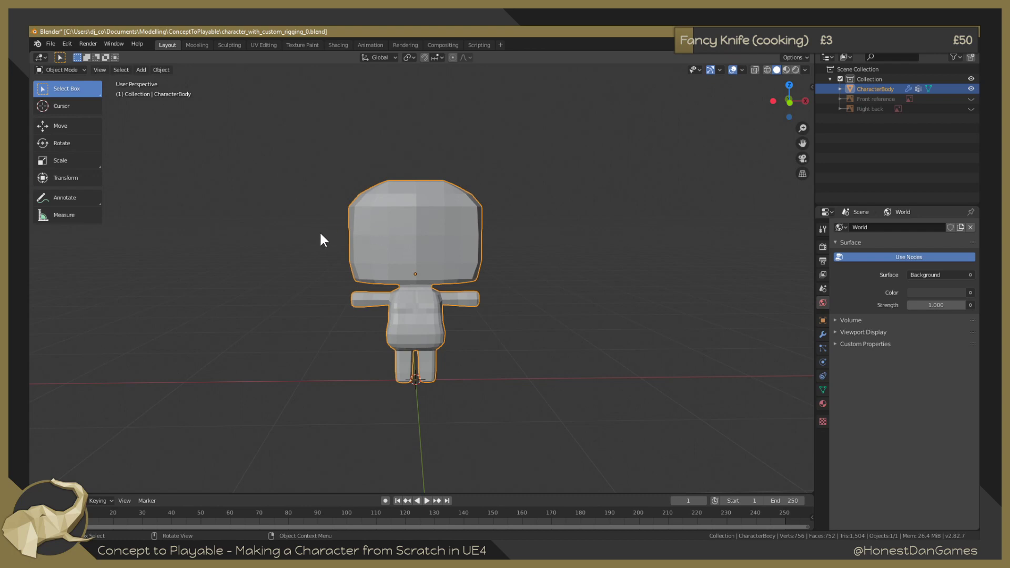
key("shift+s")
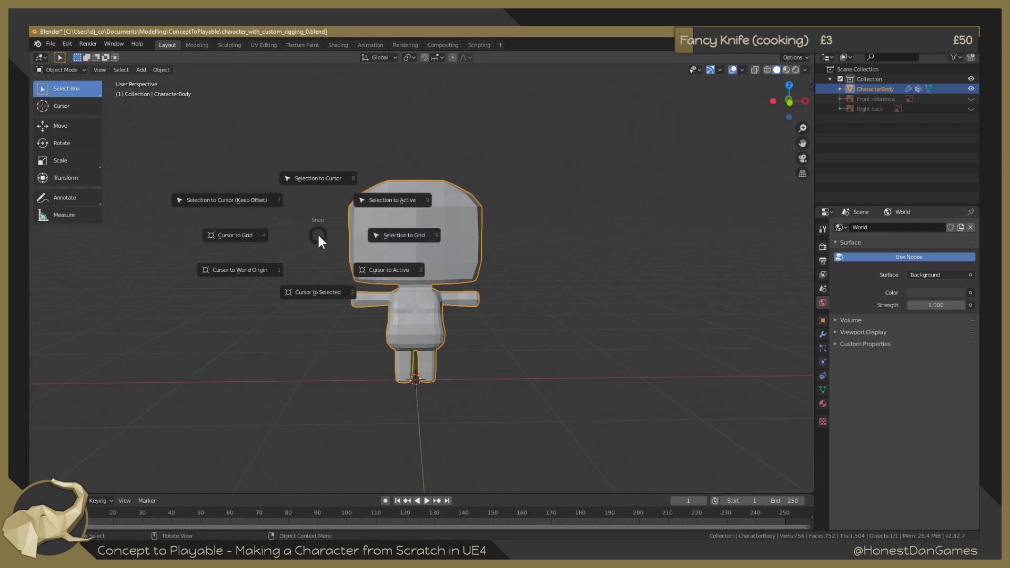
key("Escape")
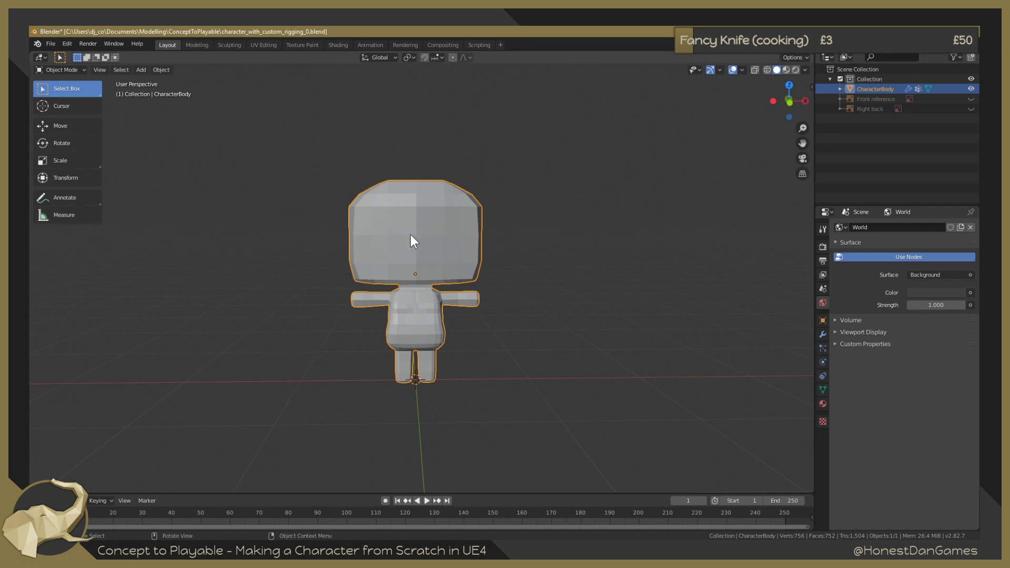
key("shift+a")
mouse_move(399, 236)
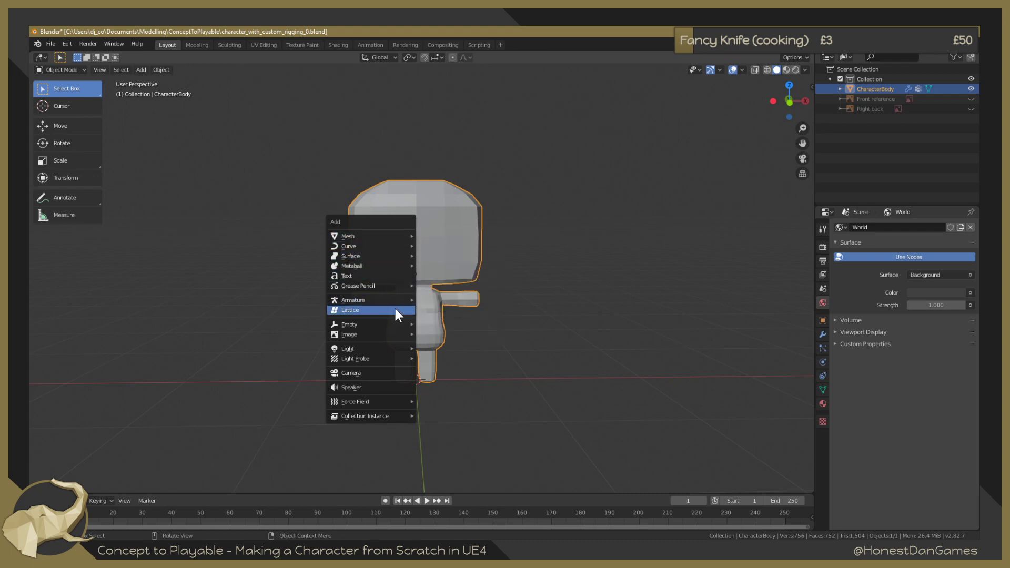
mouse_move(380, 299)
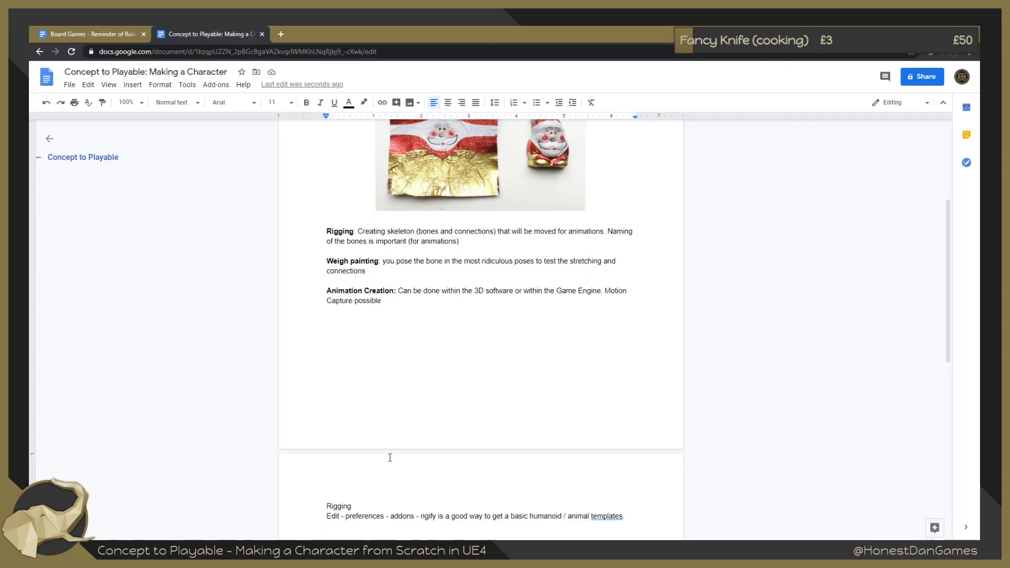
Below the rigify note in the Google Docs document, write "To use the templates, Shift and A to add, Armature - Humanoid".
scroll(390, 458, "down", 2)
key("Return")
type("Tp")
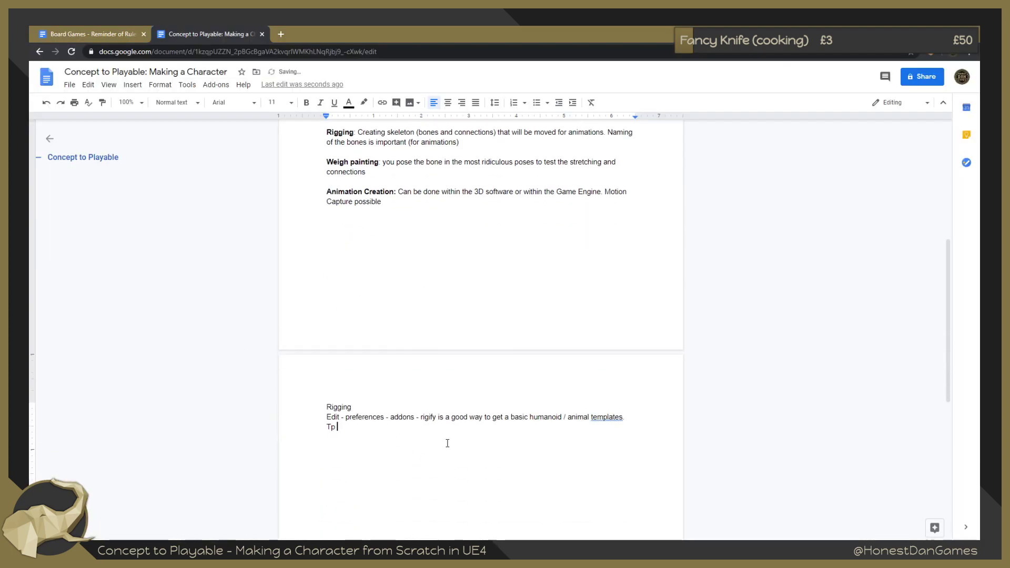
key("BackSpace")
key("BackSpace")
type("o use the bas")
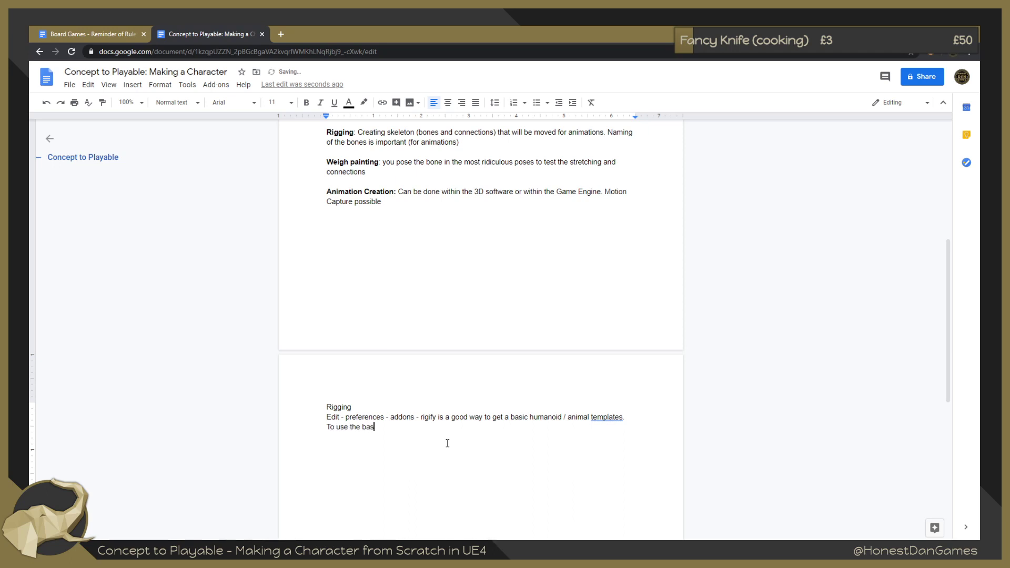
key("BackSpace")
key("BackSpace")
key("BackSpace")
type("templates, ")
type("Shift a")
type("nd A to add, ")
type("Arm")
type("e")
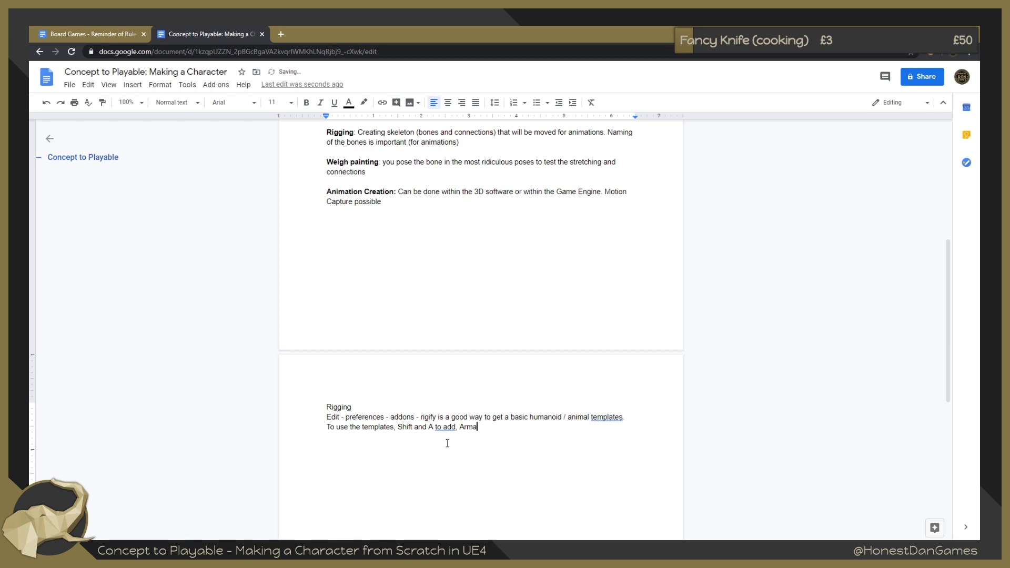
type("ture - Basic")
key("BackSpace")
key("BackSpace")
key("BackSpace")
key("BackSpace")
key("BackSpace")
type("Humanoid")
key("Return")
Switch to Blender and frame the whole character in front orthographic view for a screenshot.
key("alt+Tab")
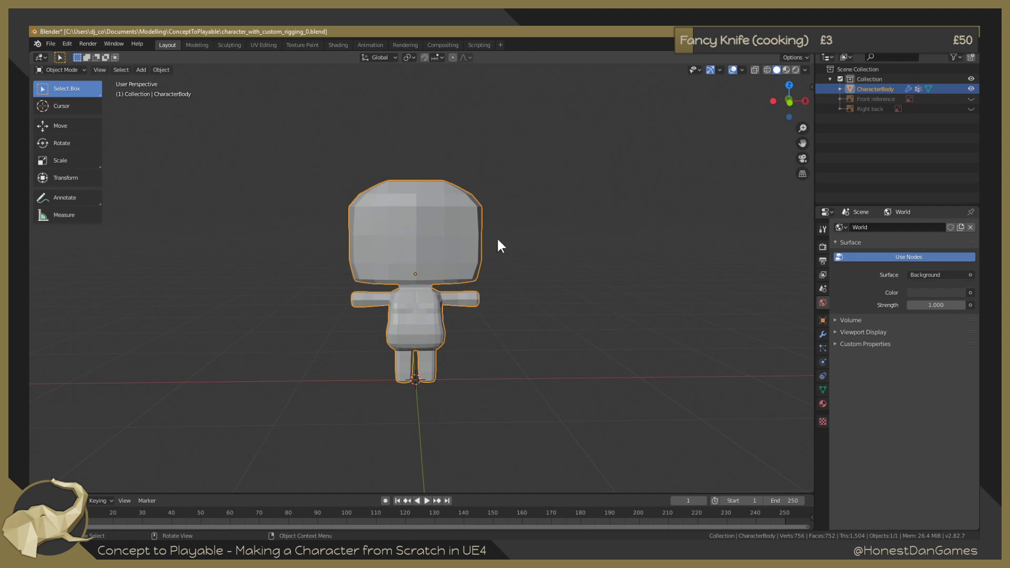
middle_click_drag(500, 246, 551, 242)
key("KP_1")
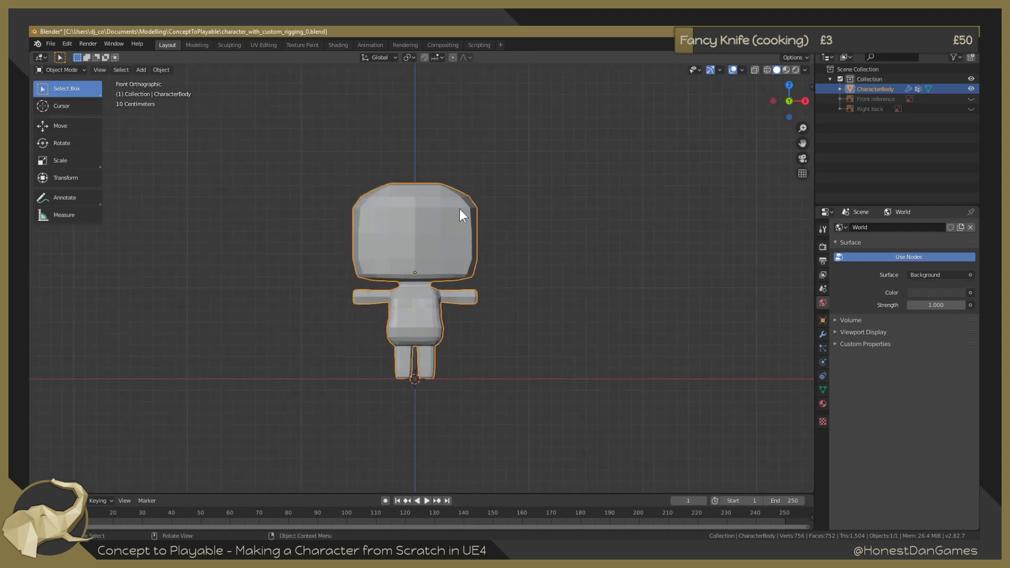
scroll(458, 210, "up", 4)
scroll(456, 211, "down", 2)
scroll(244, 92, "up", 2)
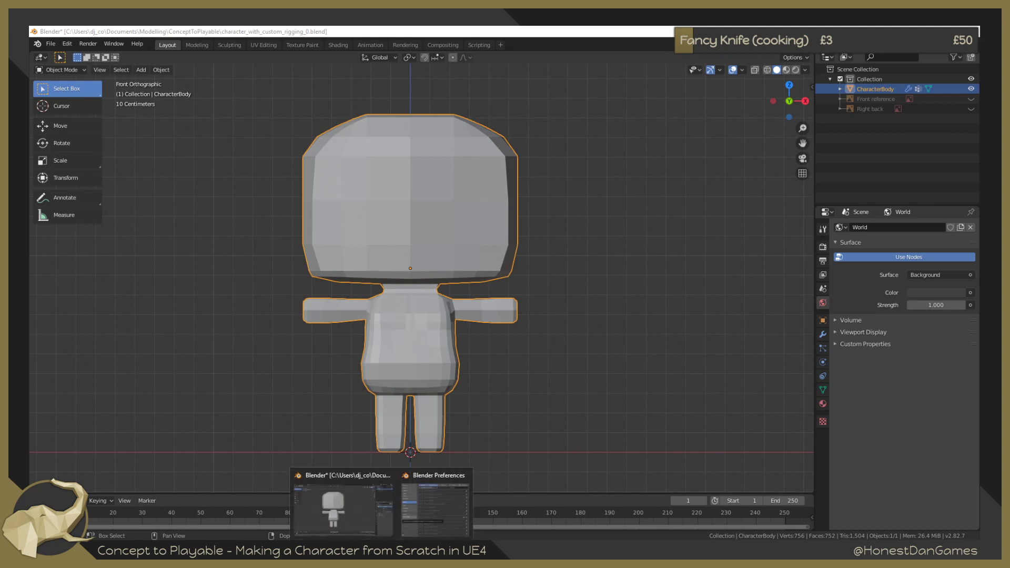
left_click(439, 513)
scroll(932, 192, "up", 2)
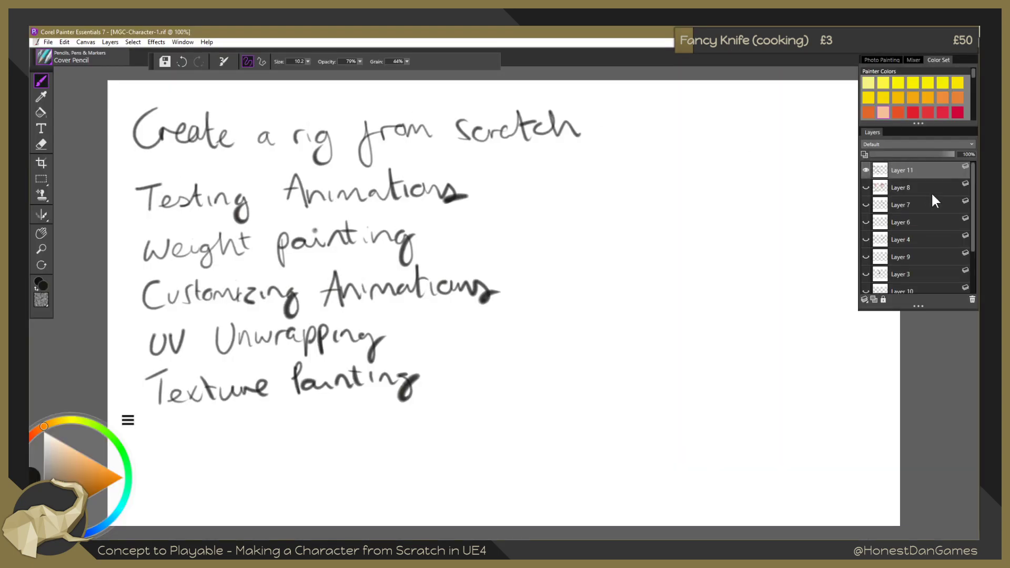
In Corel Painter Essentials, hide the handwritten topic list, add a new layer and paste the front-view image of the character.
left_click(866, 169)
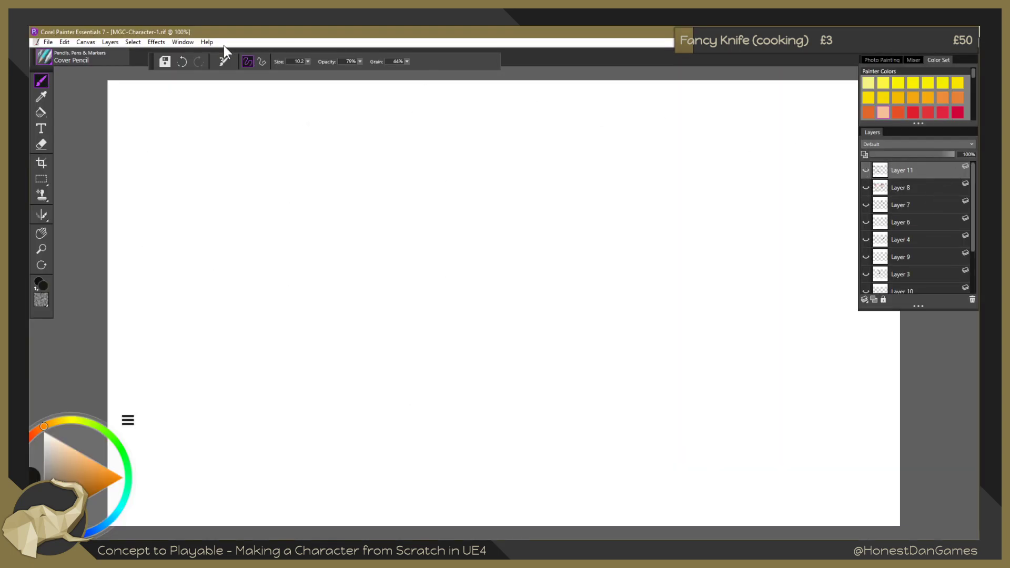
left_click(110, 42)
left_click(127, 53)
key("ctrl+v")
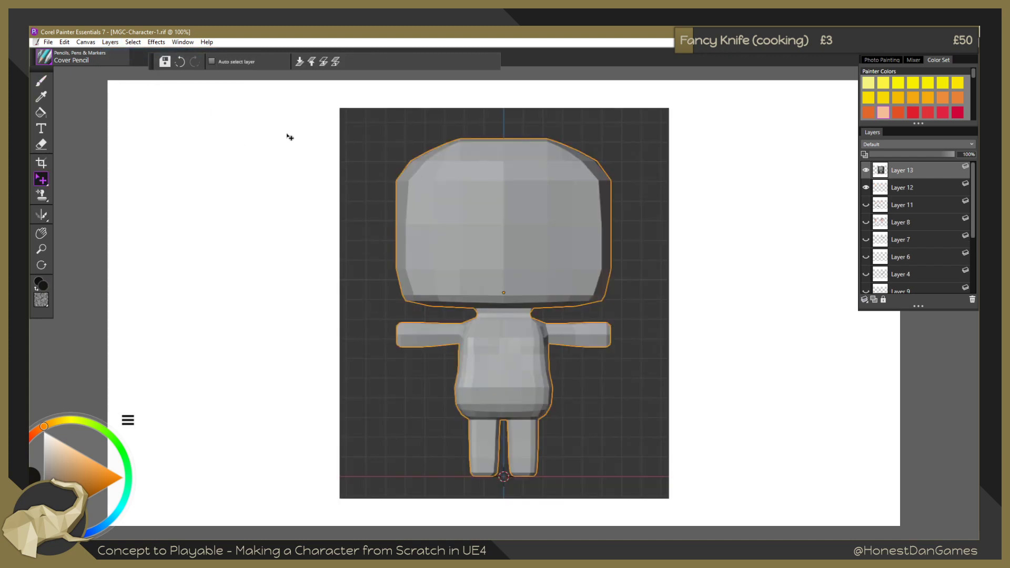
Handwrite "Points that we want to bend" in cyan with the Cover Pencil beside the character image.
left_click(42, 80)
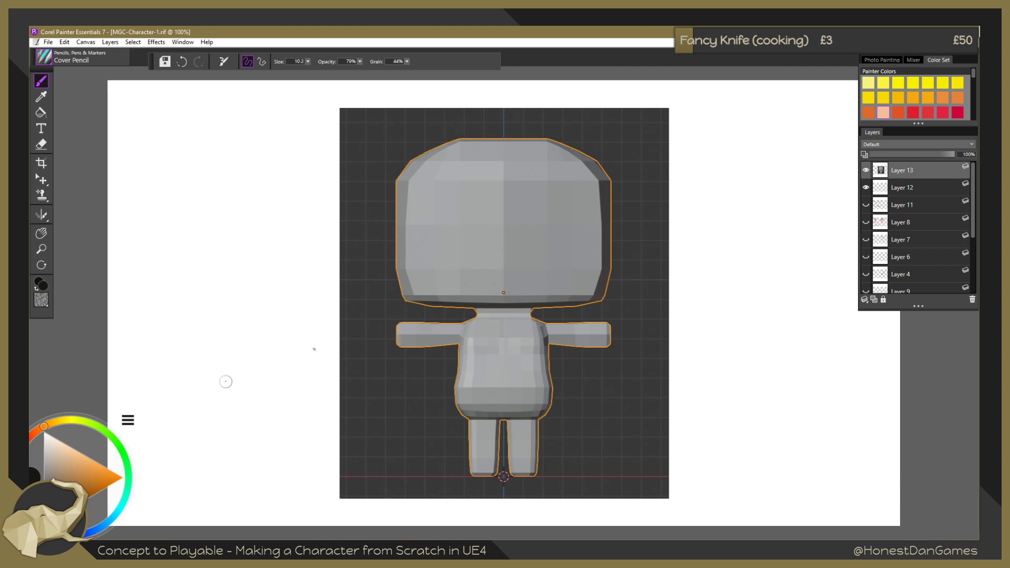
left_click(119, 516)
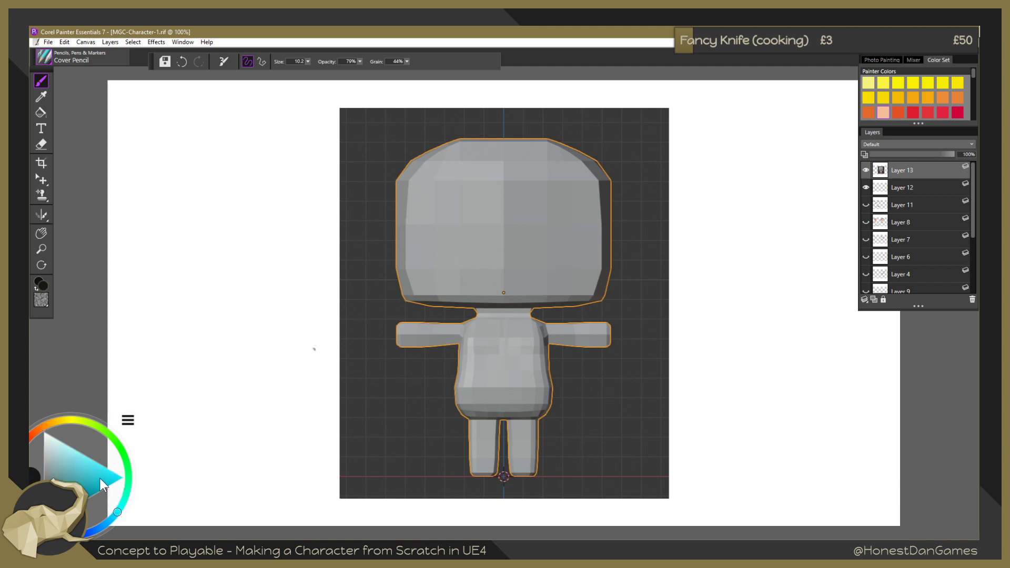
left_click_drag(100, 479, 131, 475)
mouse_move(158, 180)
left_mouse_down()
mouse_move(162, 211)
mouse_move(206, 178)
left_mouse_up()
left_click_drag(210, 158, 217, 176)
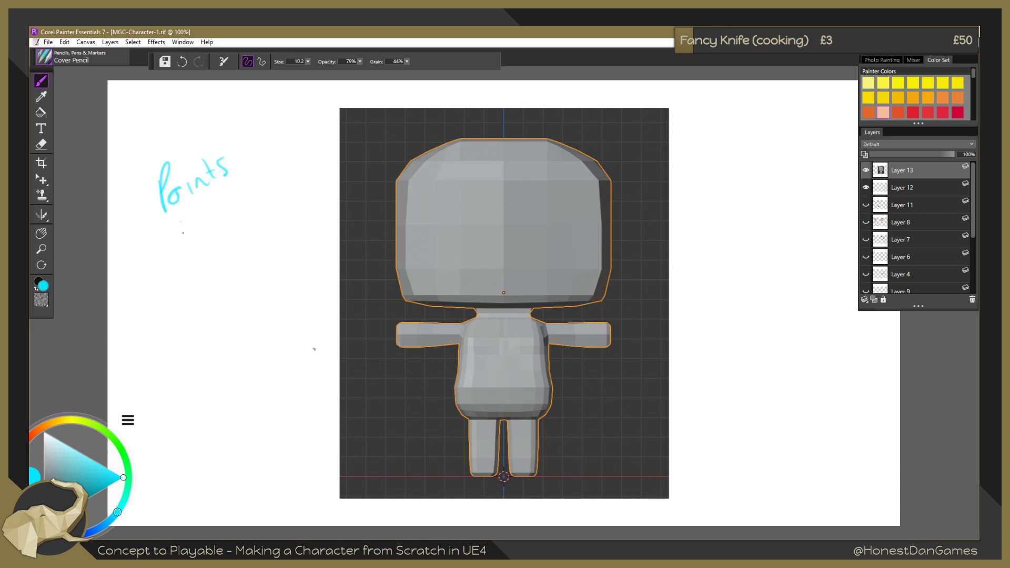
left_click_drag(182, 221, 184, 240)
left_click_drag(184, 228, 275, 161)
left_click_drag(193, 261, 231, 238)
left_click_drag(225, 231, 257, 217)
left_click_drag(251, 206, 270, 200)
mouse_move(215, 291)
left_mouse_down()
mouse_move(221, 303)
mouse_move(261, 240)
mouse_move(270, 258)
left_mouse_up()
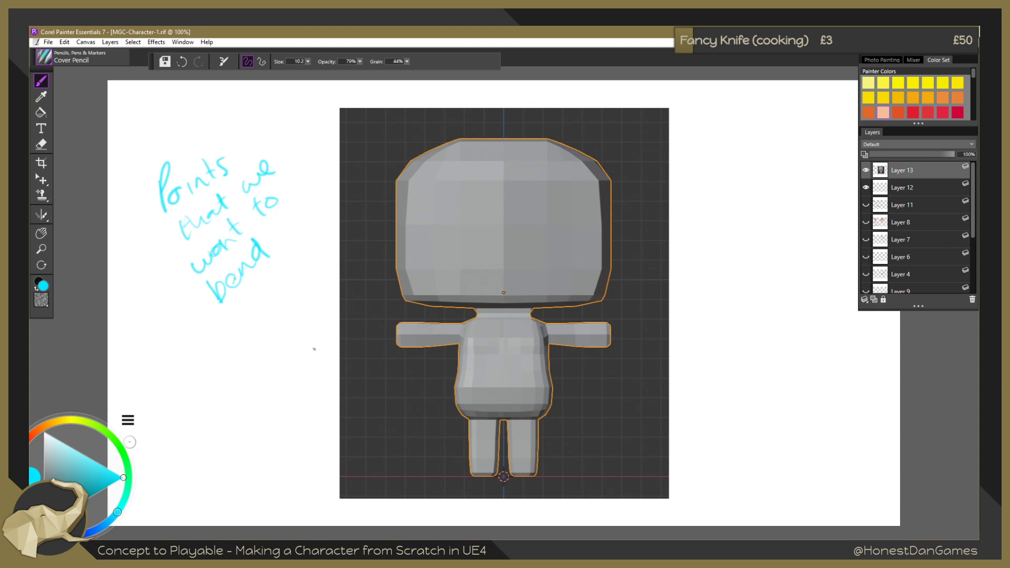
Change the Cover Pencil colour to green.
left_click(125, 457)
left_click(128, 472)
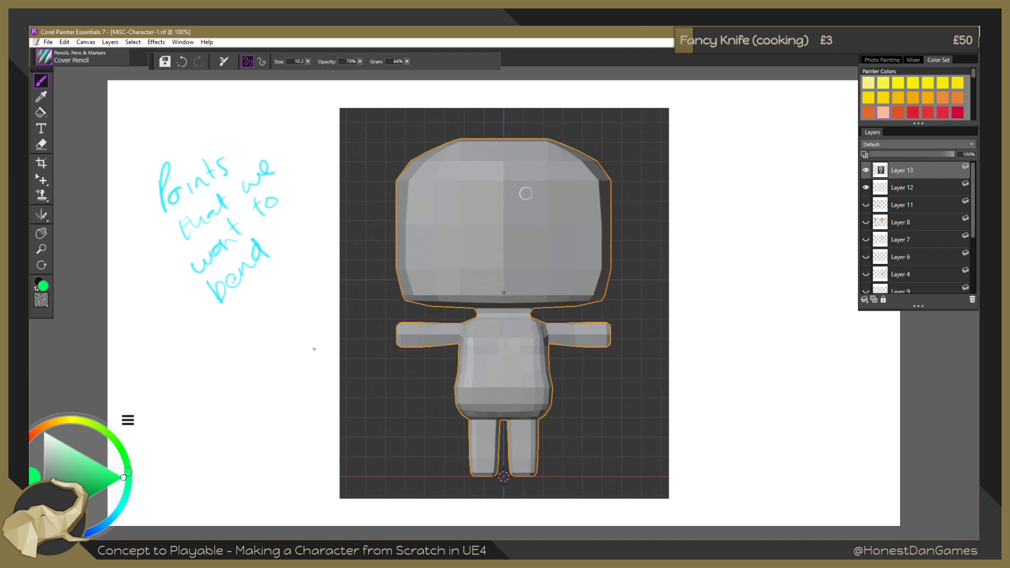
Switch to the Google Docs notes and review the rigging, weight painting and animation creation entries.
key("alt+Tab")
scroll(399, 286, "up", 3)
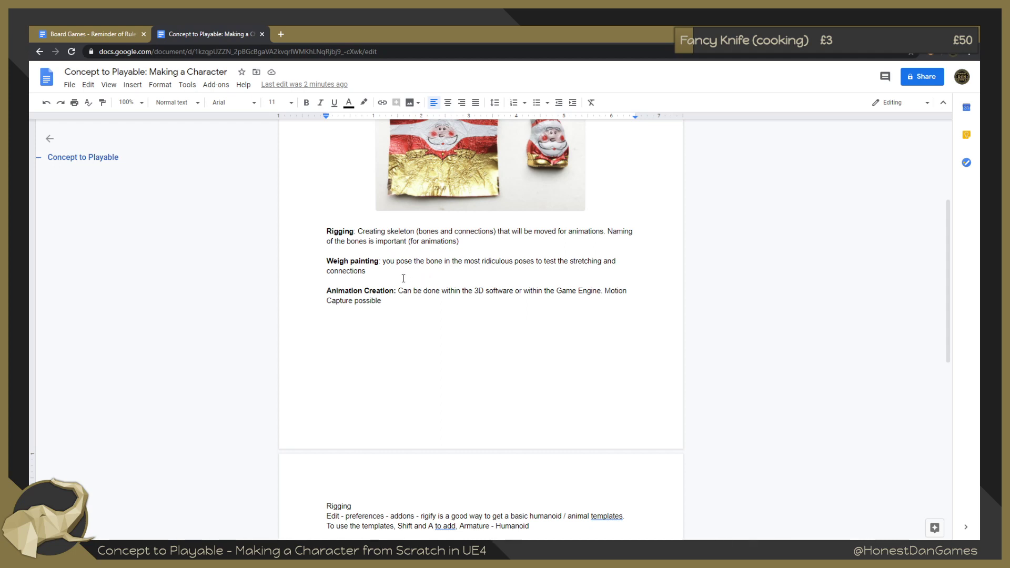
scroll(403, 278, "up", 1)
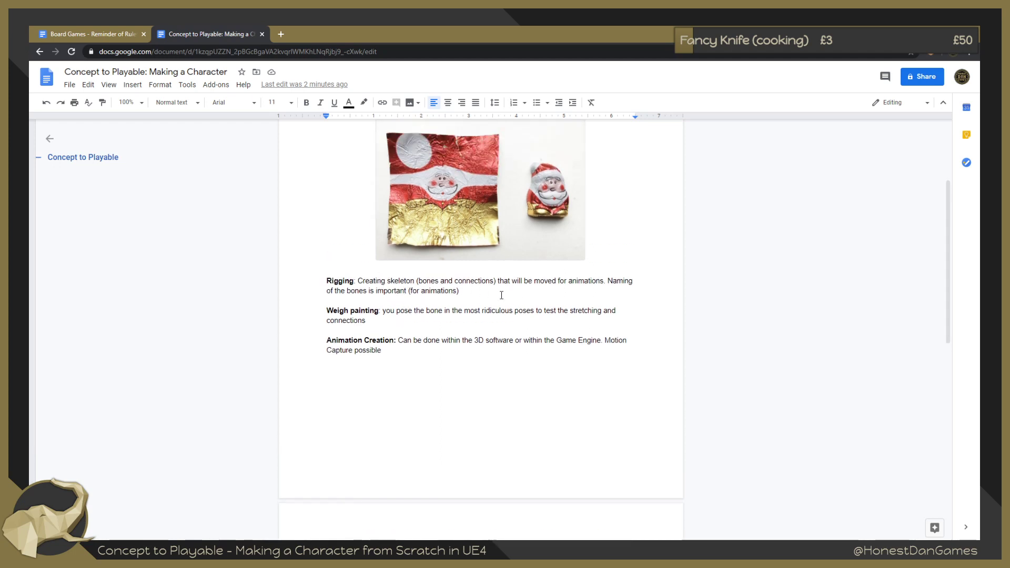
scroll(451, 297, "down", 1)
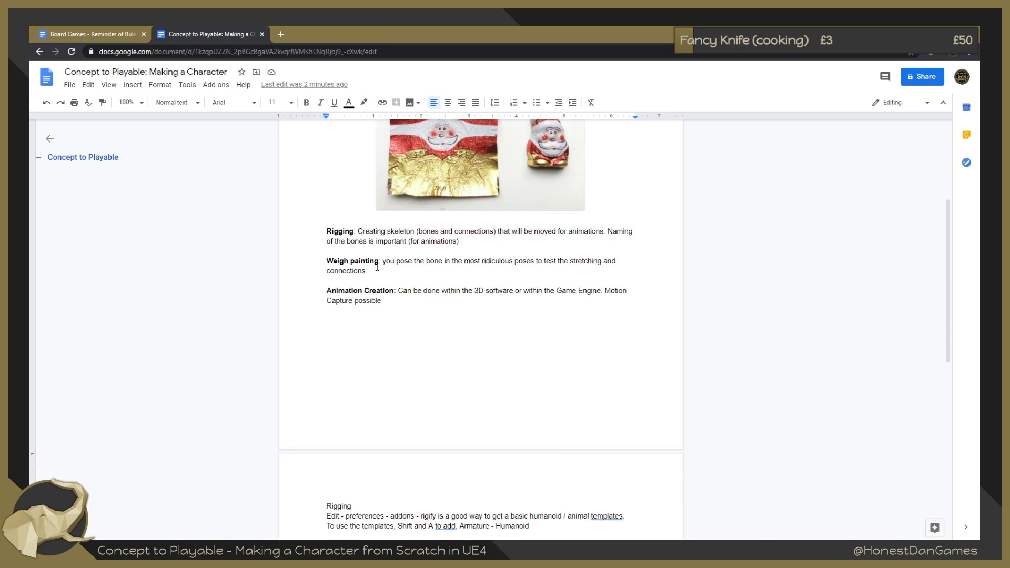
scroll(377, 275, "down", 1)
scroll(377, 277, "up", 1)
scroll(374, 288, "down", 1)
Return to Corel Painter Essentials and handwrite "Weight painting" in green below the cyan note.
key("alt+Tab")
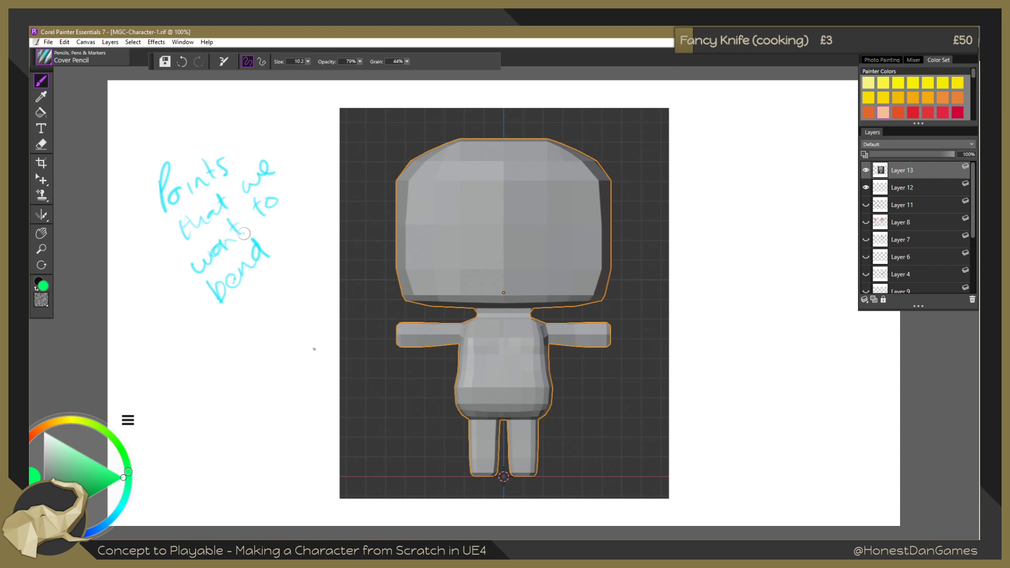
mouse_move(154, 347)
left_mouse_down()
mouse_move(174, 371)
mouse_move(183, 342)
mouse_move(216, 343)
mouse_move(215, 354)
mouse_move(226, 333)
mouse_move(233, 339)
left_mouse_up()
mouse_move(166, 386)
left_mouse_down()
mouse_move(172, 416)
mouse_move(185, 387)
mouse_move(250, 371)
mouse_move(254, 399)
left_mouse_up()
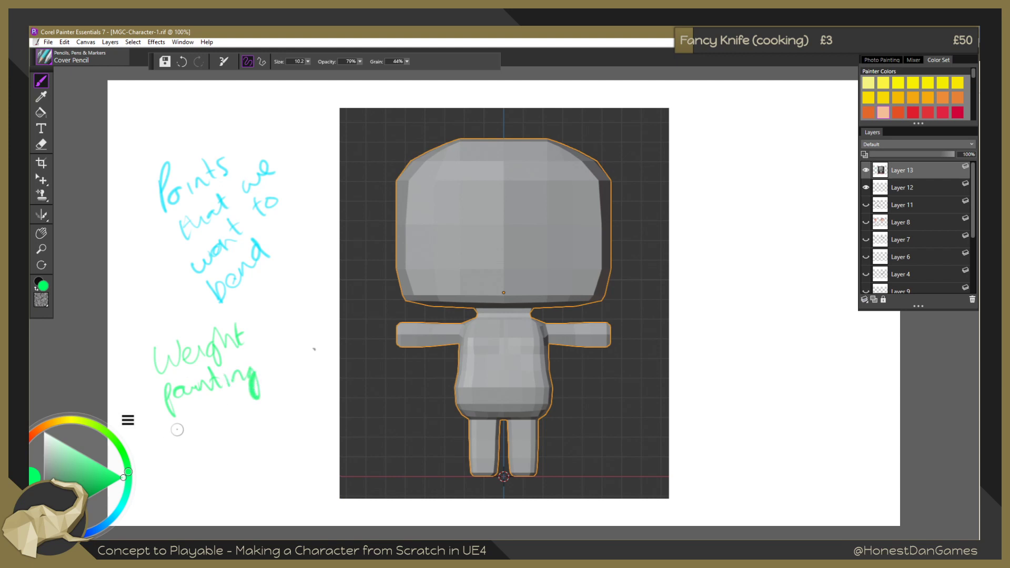
mouse_move(183, 424)
left_mouse_down()
mouse_move(183, 438)
mouse_move(218, 429)
left_mouse_up()
Switch to the Blender screen shared in Discord, stretch the tilted lower box along its local Z axis and reposition it below the sphere.
key("alt+Tab")
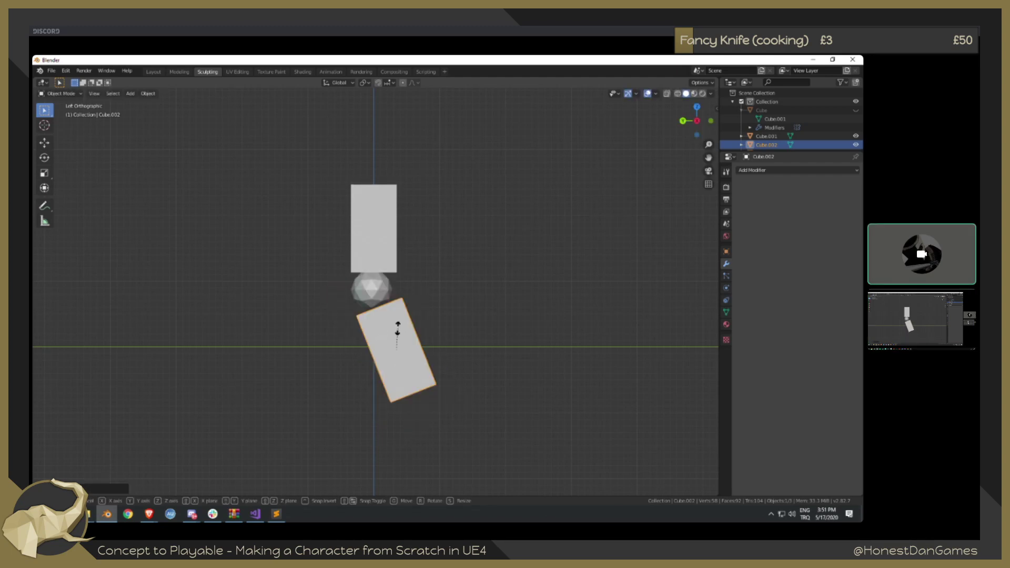
key("z")
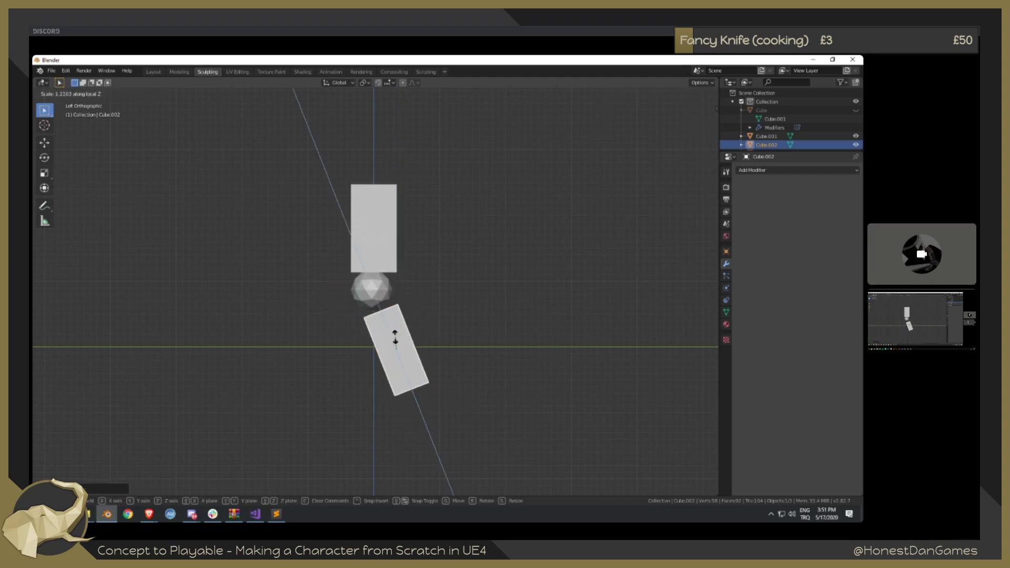
left_click(396, 342)
key("g")
left_click(397, 344)
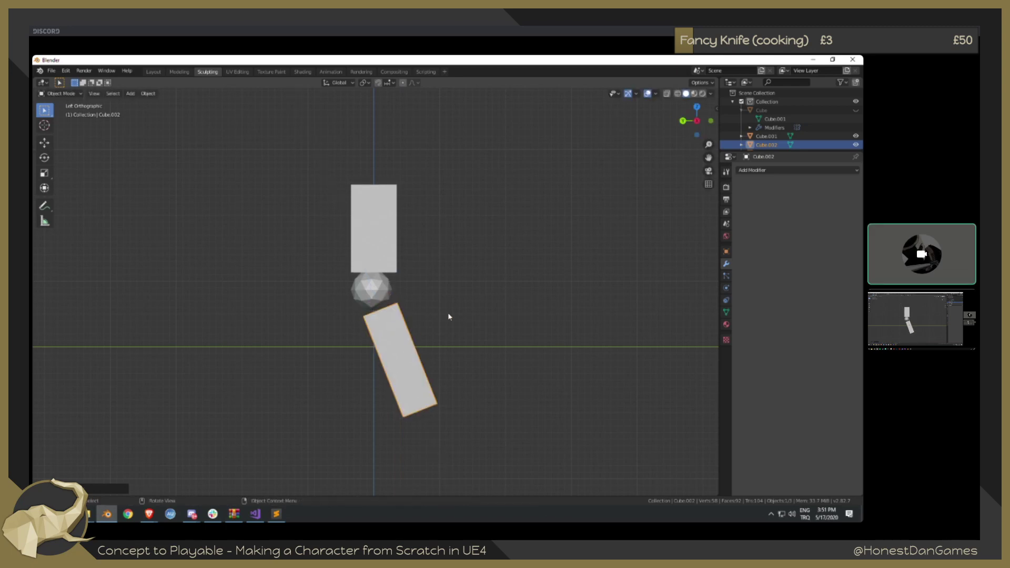
Add a single-bone armature to the scene with the two boxes and the sphere.
middle_click_drag(398, 260, 411, 267, "shift")
key("shift+a")
mouse_move(439, 269)
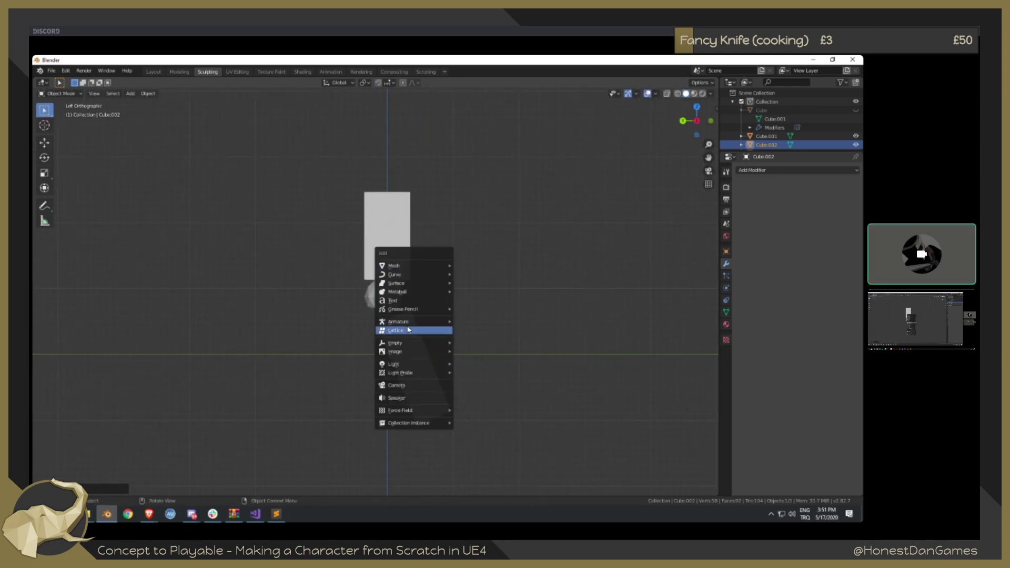
mouse_move(415, 323)
mouse_move(507, 351)
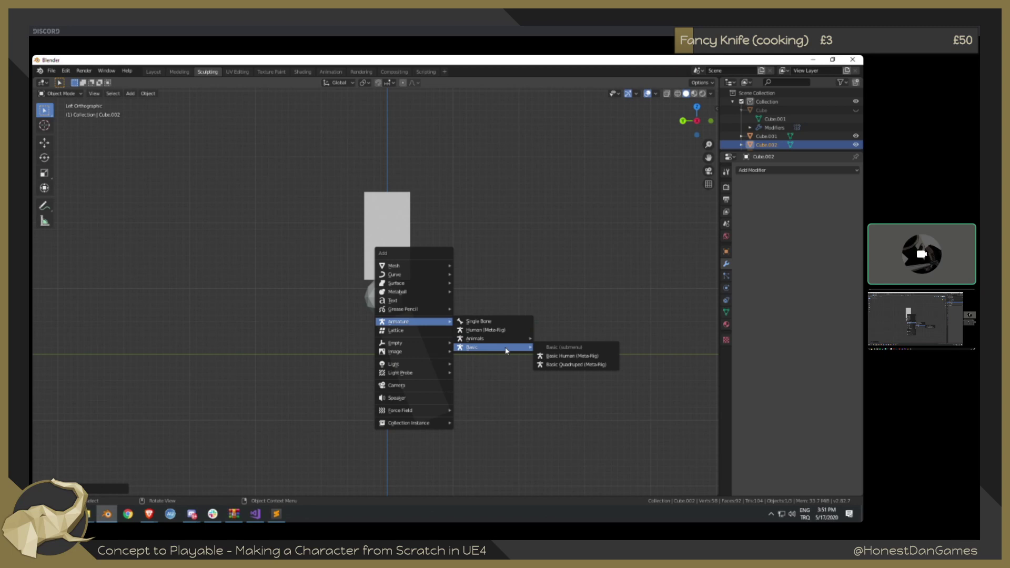
left_click(481, 321)
key("g")
key("Escape")
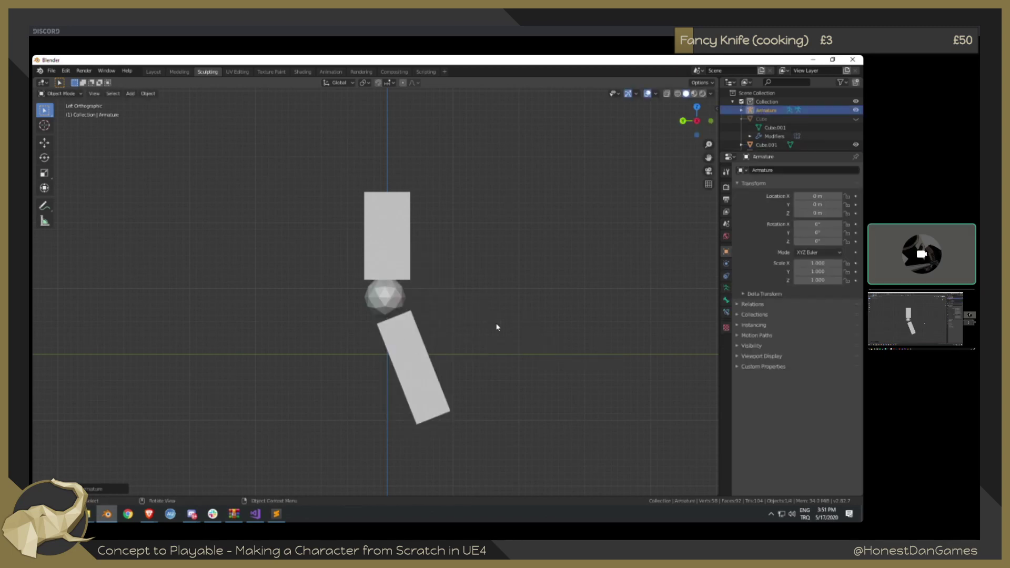
Enable the In Front viewport display option for the armature.
key("Tab")
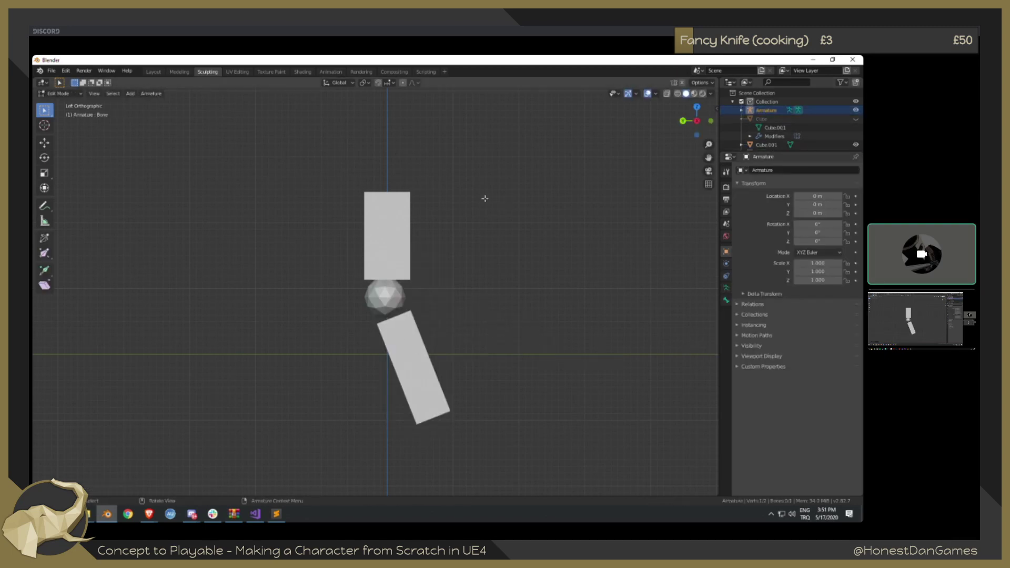
left_click(757, 358)
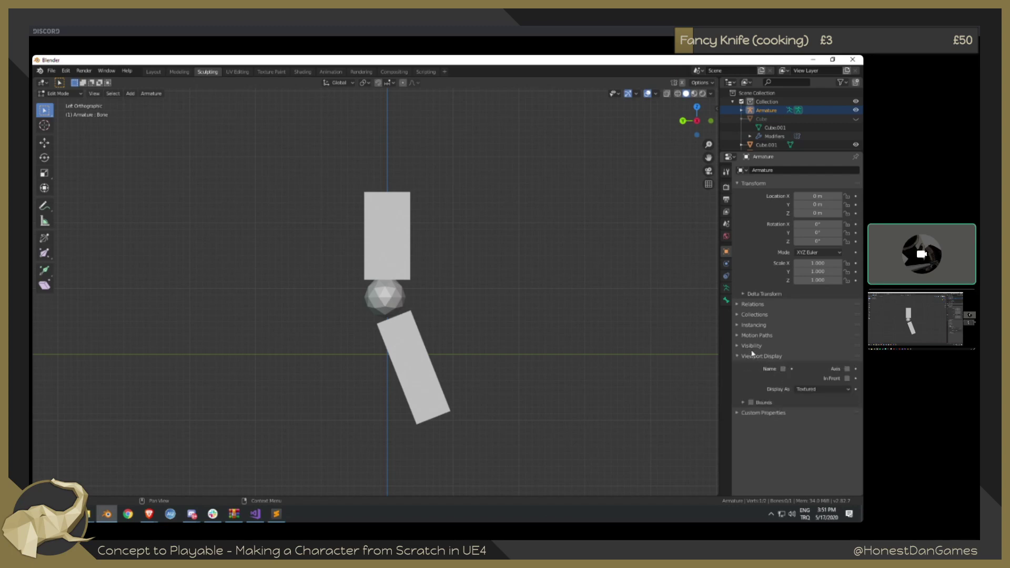
left_click(847, 379)
key("Tab")
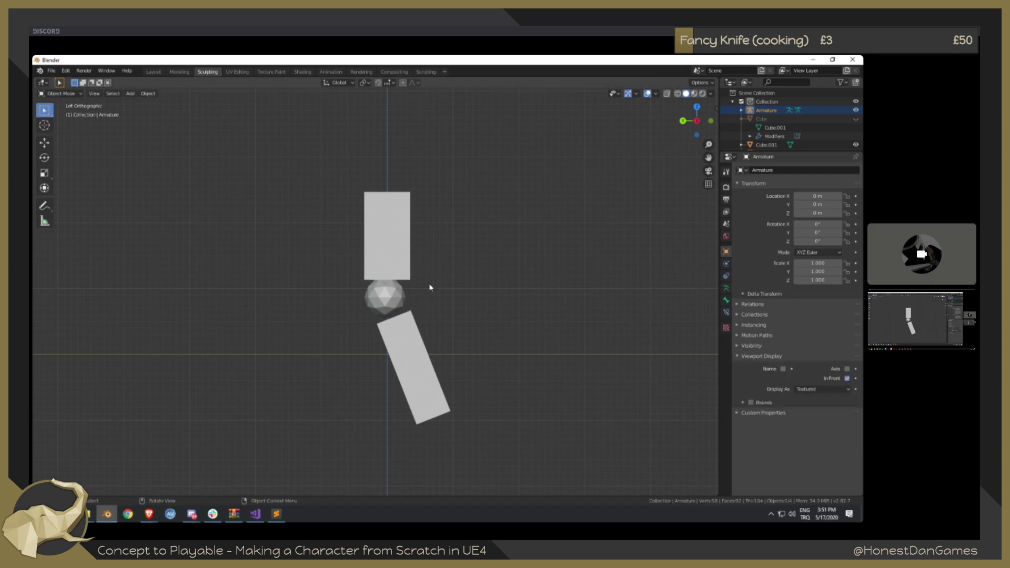
Expand the armature's hierarchy and look for its bone around the limb in Edit Mode.
left_click(742, 110)
key("Tab")
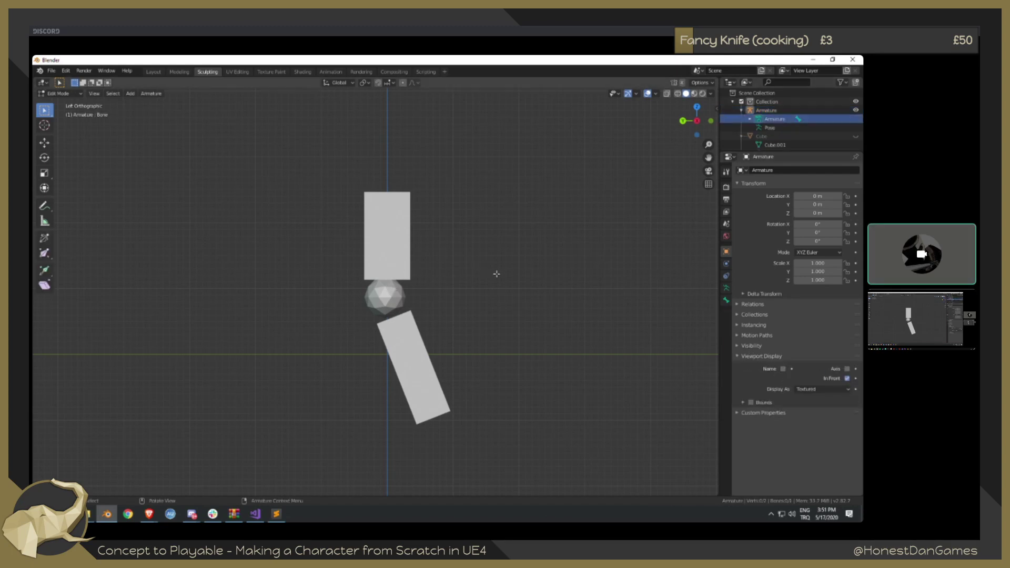
middle_click_drag(496, 273, 424, 278)
scroll(437, 274, "down", 12)
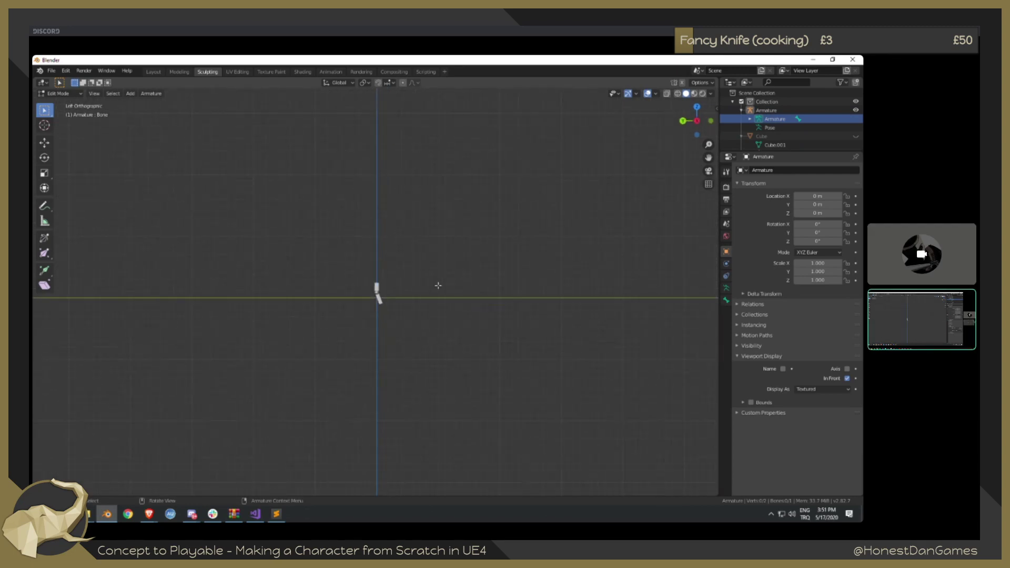
scroll(436, 285, "up", 7)
key("Tab")
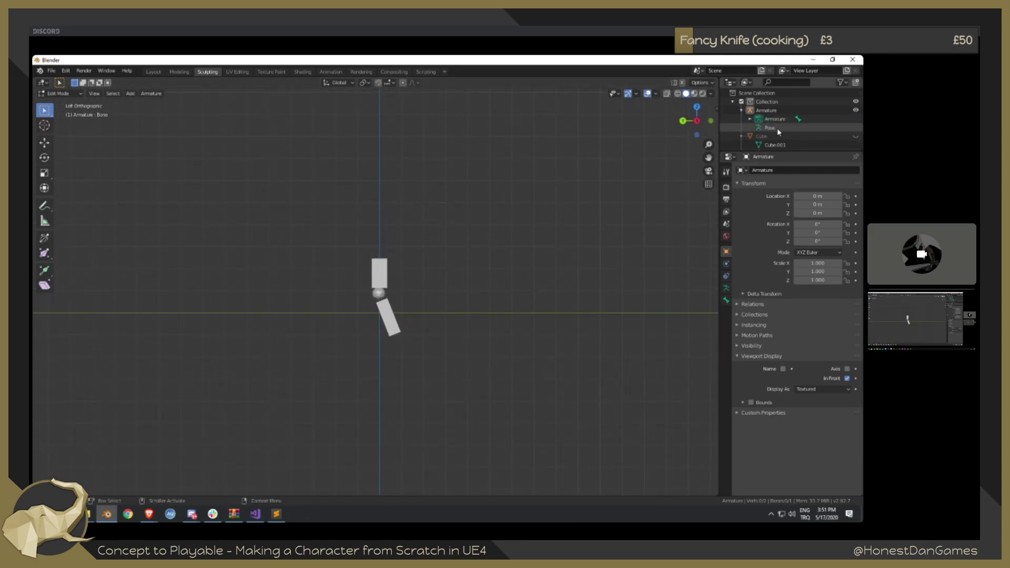
scroll(430, 271, "up", 5)
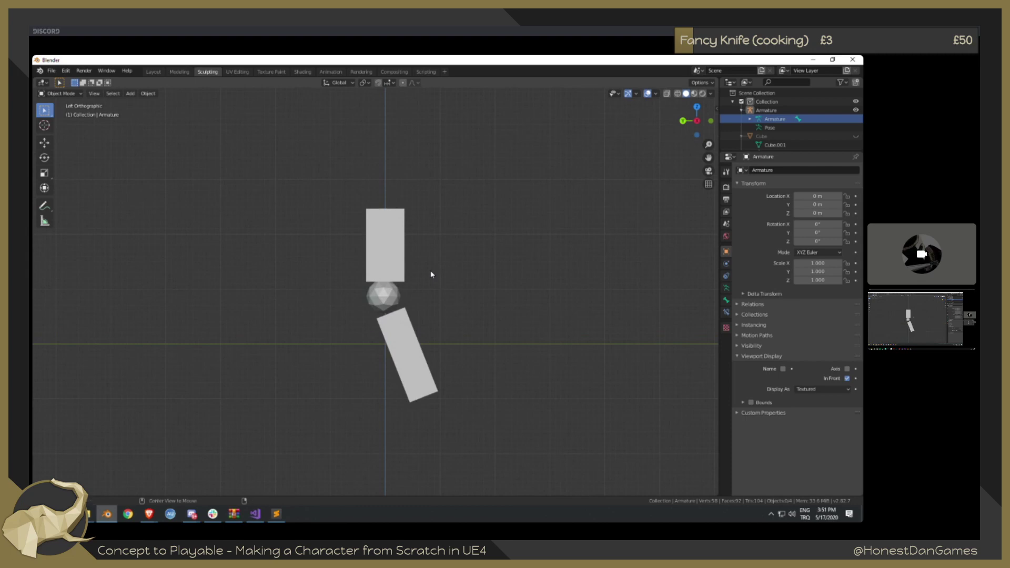
Delete the armature from the scene collection.
right_click(767, 110)
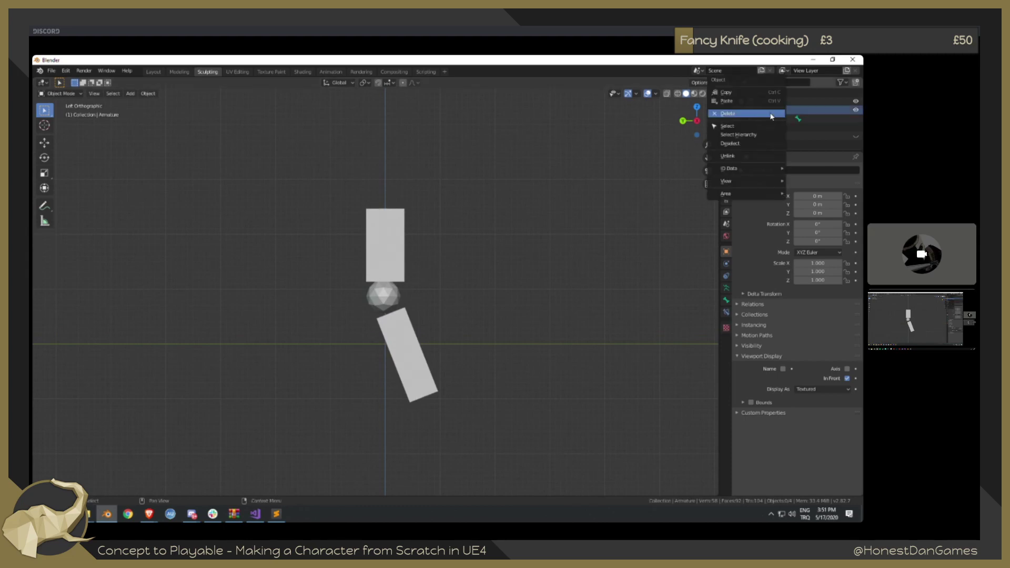
left_click(755, 124)
middle_click_drag(415, 268, 437, 243, "shift")
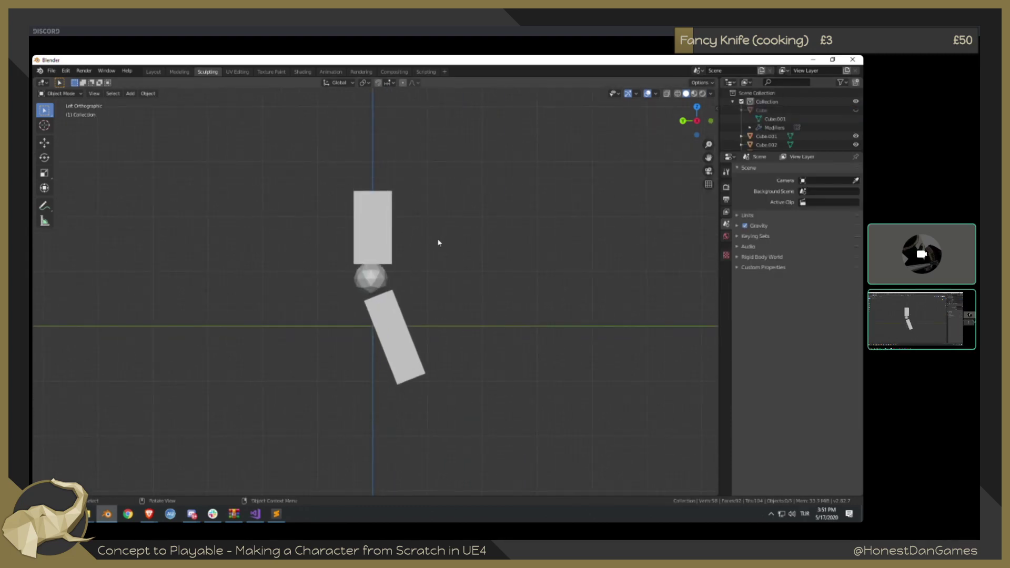
key("shift+a")
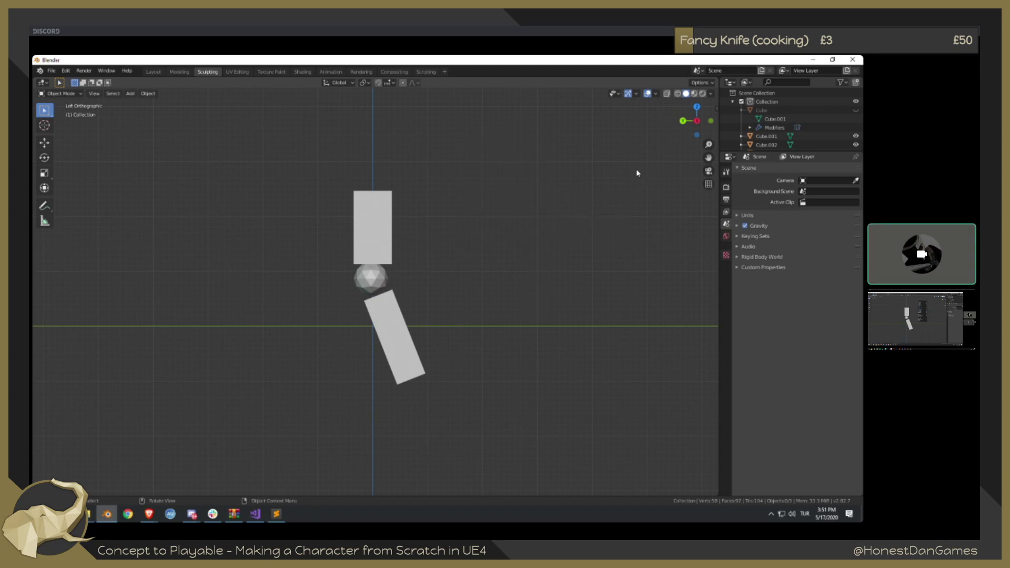
key("shift+a")
left_click(550, 219)
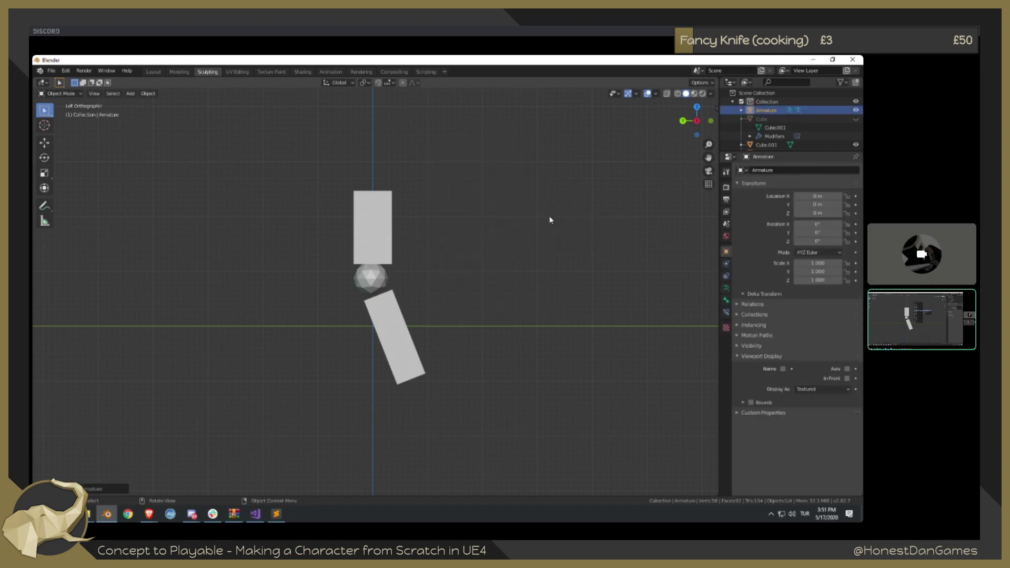
key("Delete")
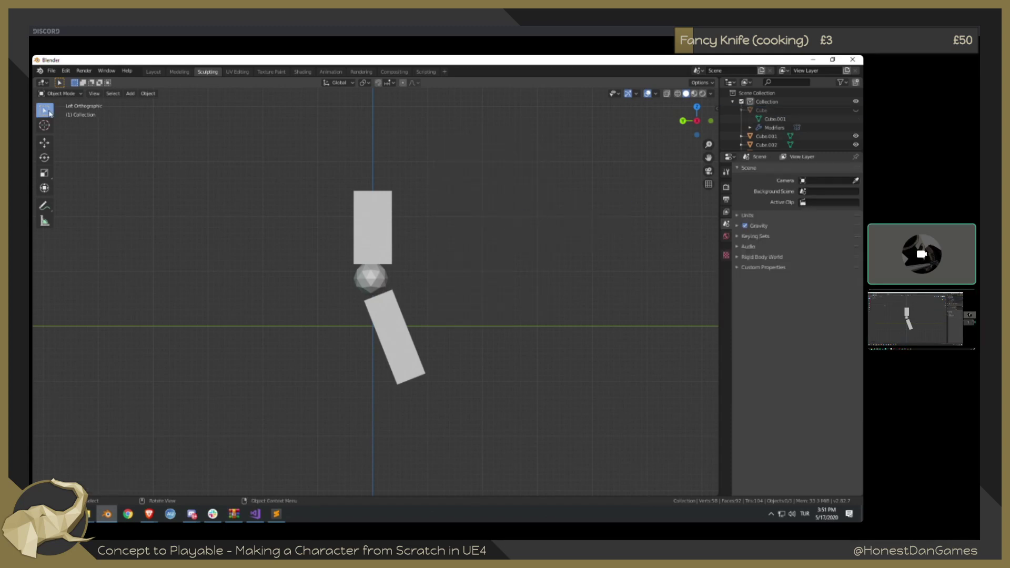
Place the 3D cursor on the sphere between the two boxes, checking the limb from the back and left orthographic views.
left_click(44, 125)
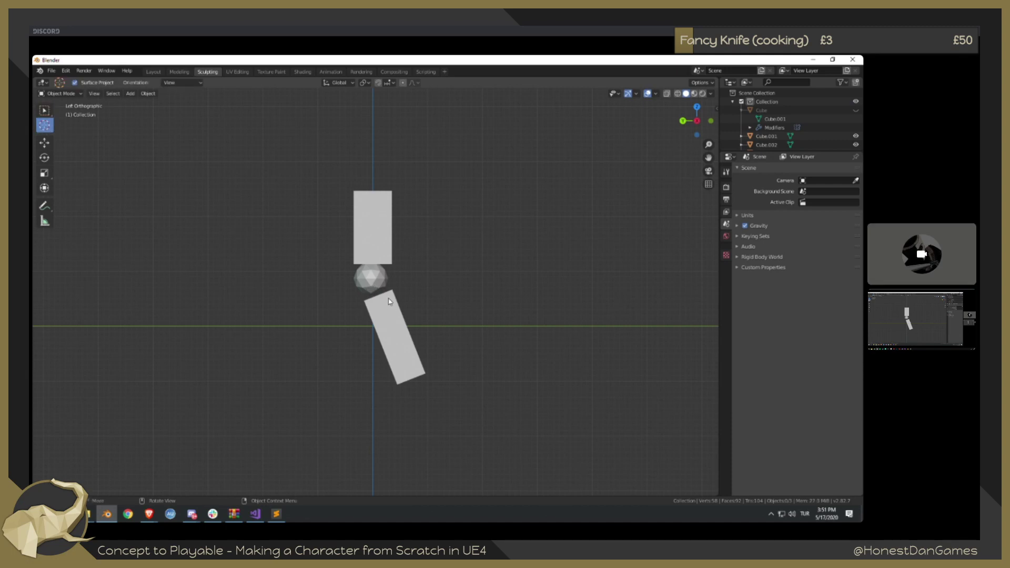
right_click(362, 279)
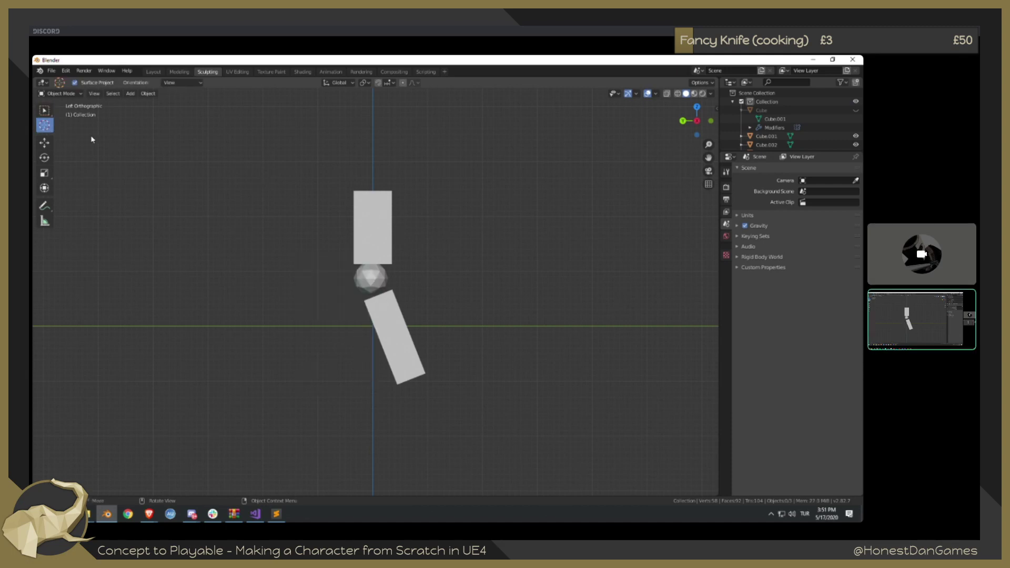
key("ctrl+KP_1")
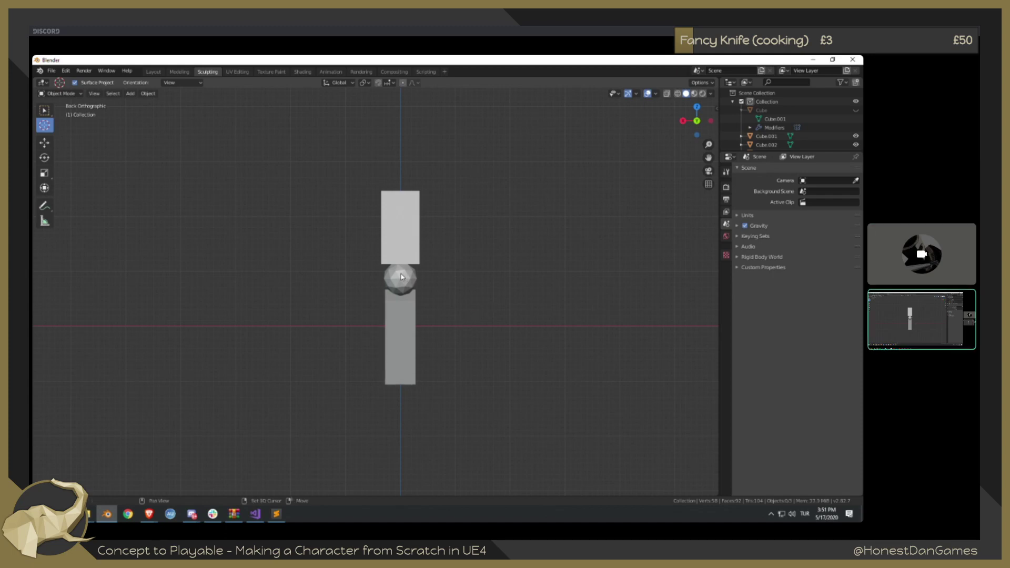
mouse_move(403, 277)
middle_mouse_down()
mouse_move(448, 277)
mouse_move(411, 282)
middle_mouse_up()
key("KP_1")
key("ctrl+KP_3")
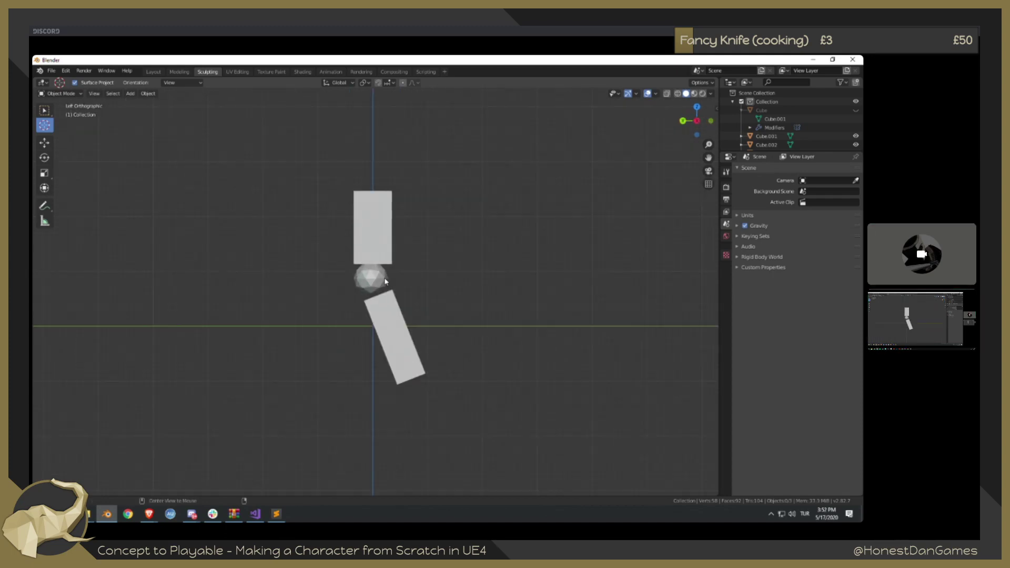
left_click(695, 94)
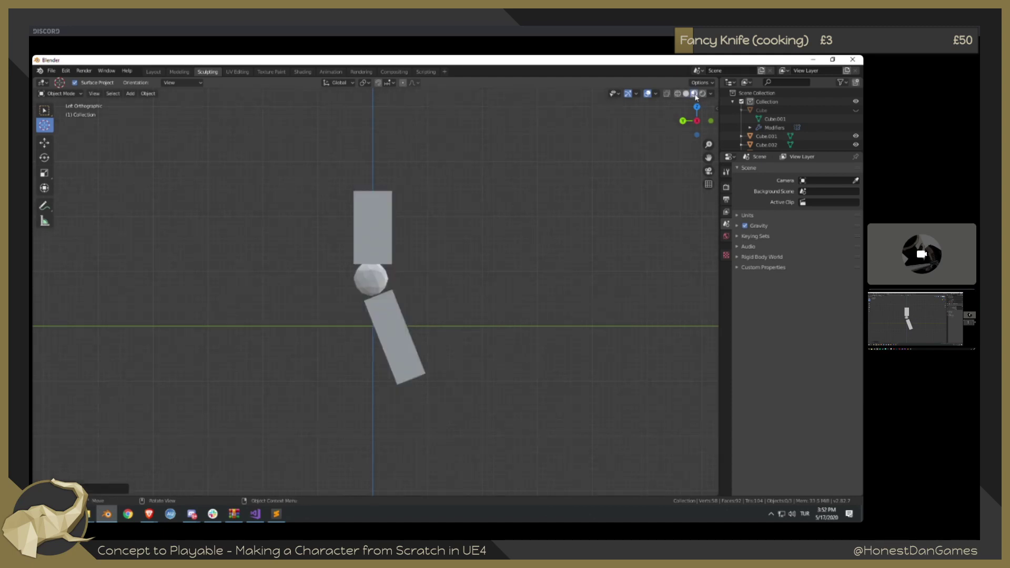
left_click(687, 94)
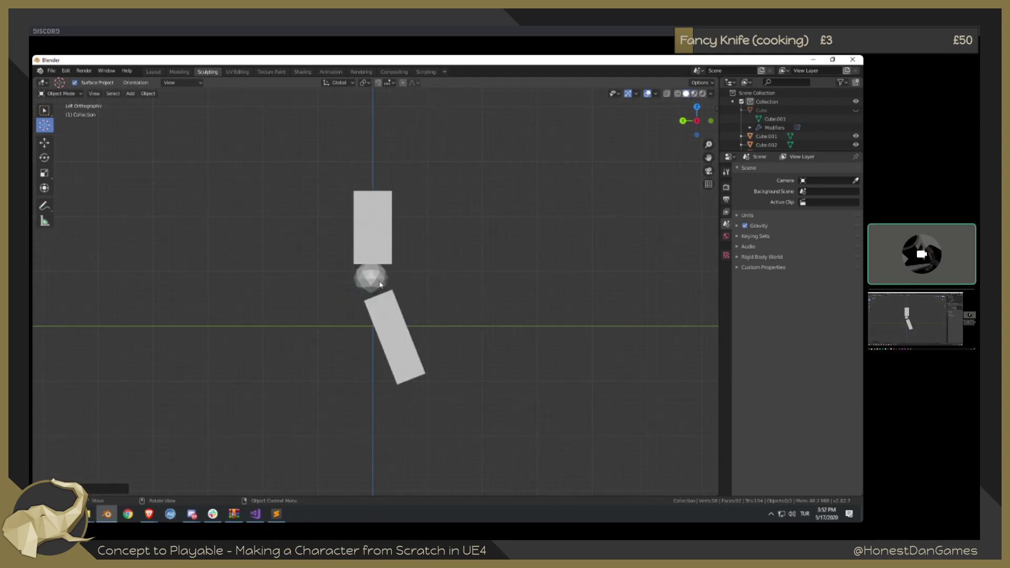
Add a single-bone armature at the 3D cursor on the sphere.
key("shift+a")
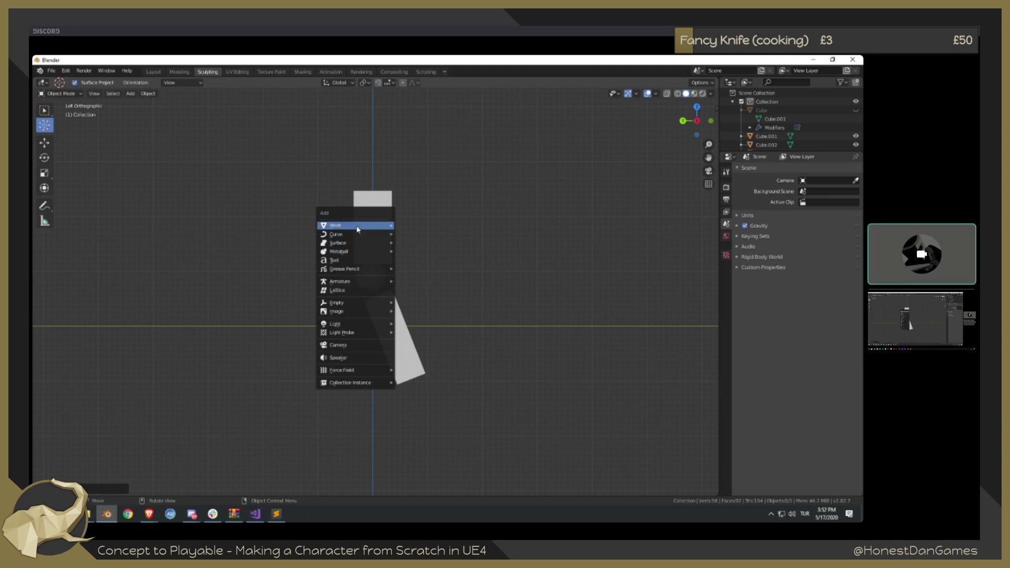
mouse_move(386, 225)
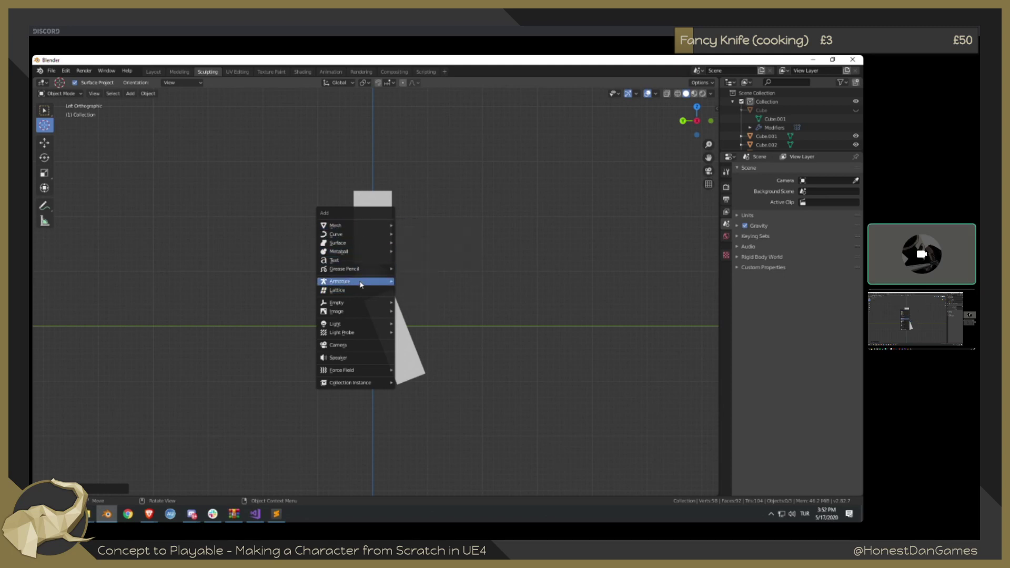
mouse_move(379, 281)
left_click(420, 290)
key("g")
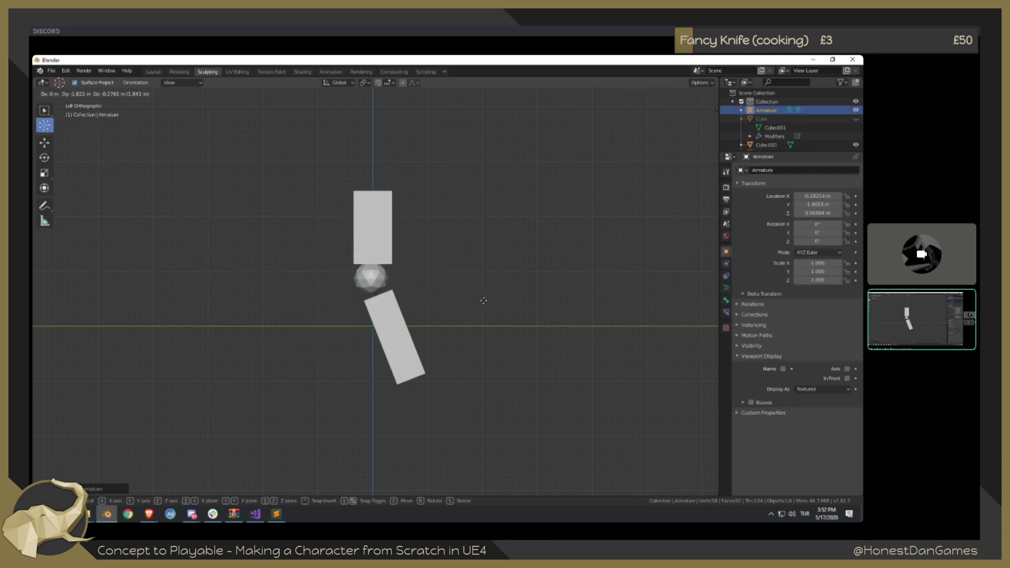
key("Escape")
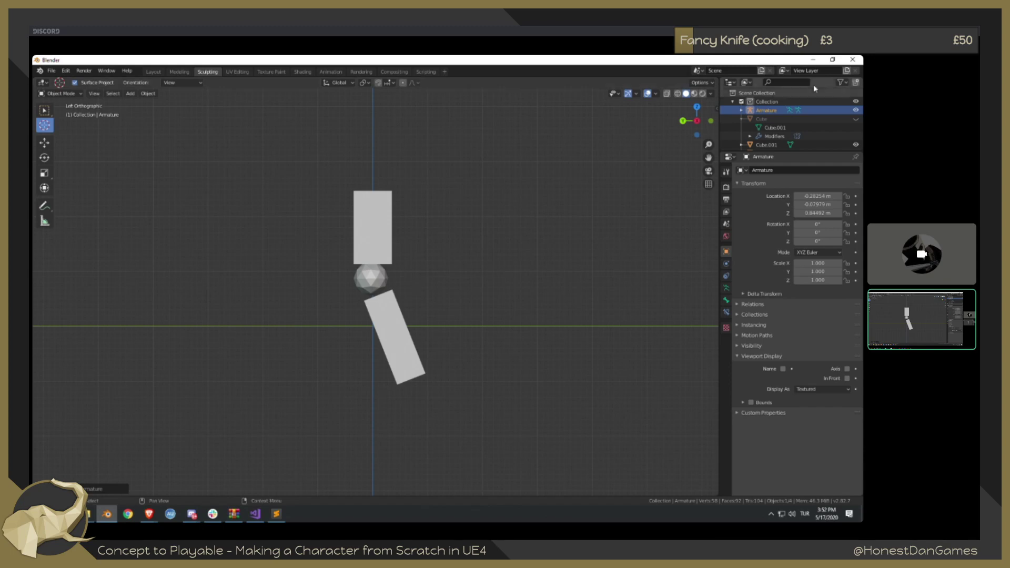
Delete the hidden Cube object from the scene collection.
left_click(756, 121)
right_click(756, 121)
left_click(752, 121)
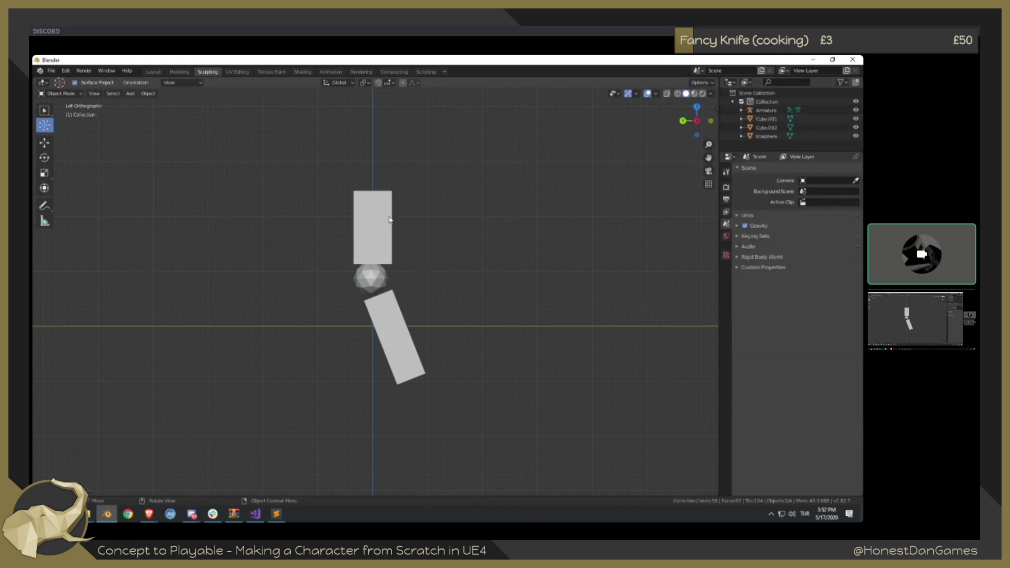
Move the upper box, the sphere and the tilted lower box apart so the three limb parts are separated.
left_click(40, 106)
left_click(365, 210)
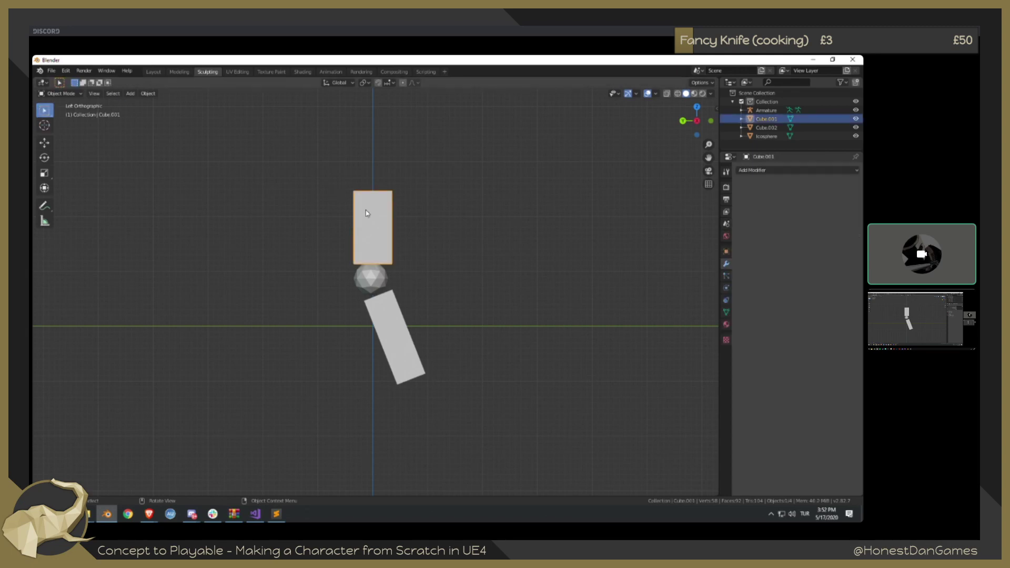
key("g")
left_click(212, 195)
left_click(375, 269)
key("g")
left_click(473, 215)
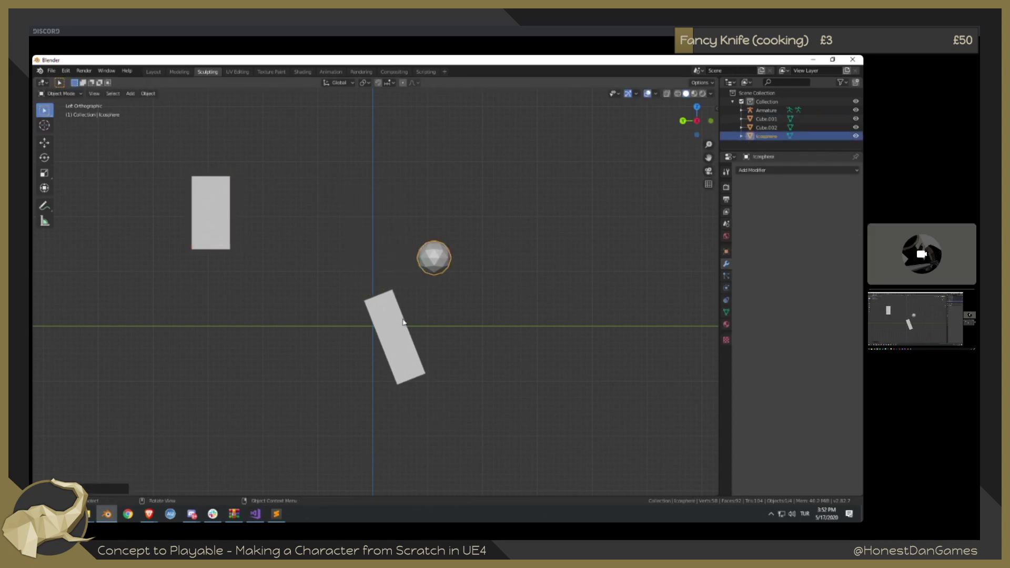
left_click(406, 322)
key("g")
left_click(609, 336)
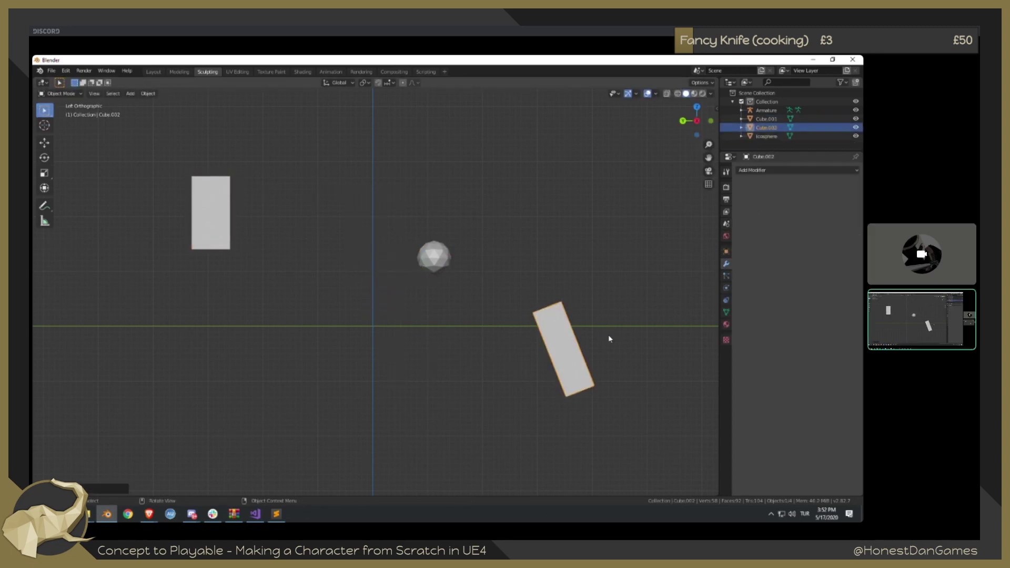
Move the sphere back to the vertical axis with the tilted lower box directly beneath it, and start moving the upper box.
left_click(441, 263)
key("g")
left_click(379, 315)
left_click(559, 348)
key("g")
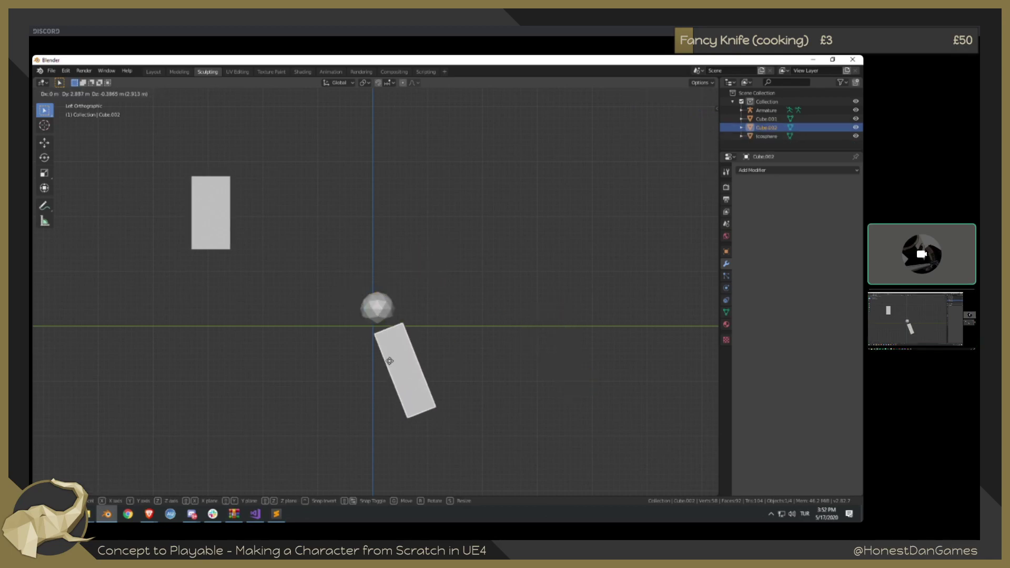
left_click(392, 357)
left_click(208, 227)
key("g")
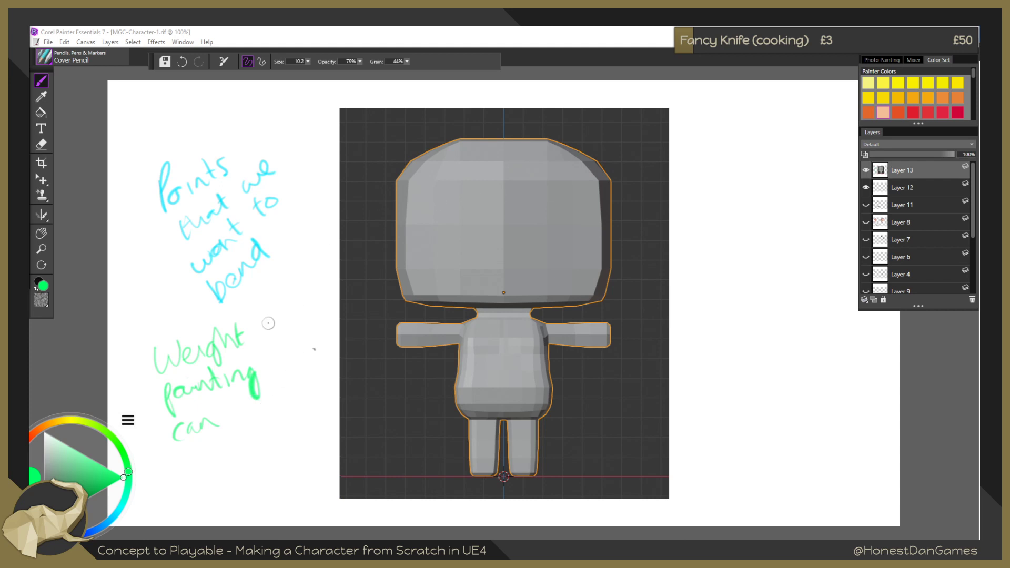
Switch to Corel Painter Essentials and extend the green handwritten note with "control how much joints will bend".
left_click(242, 403)
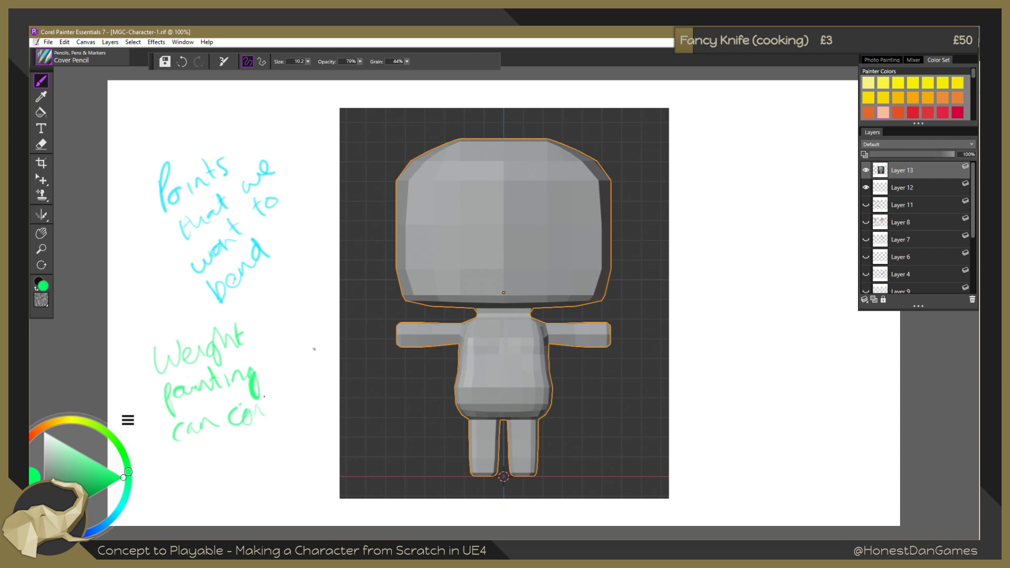
left_click_drag(287, 400, 298, 398)
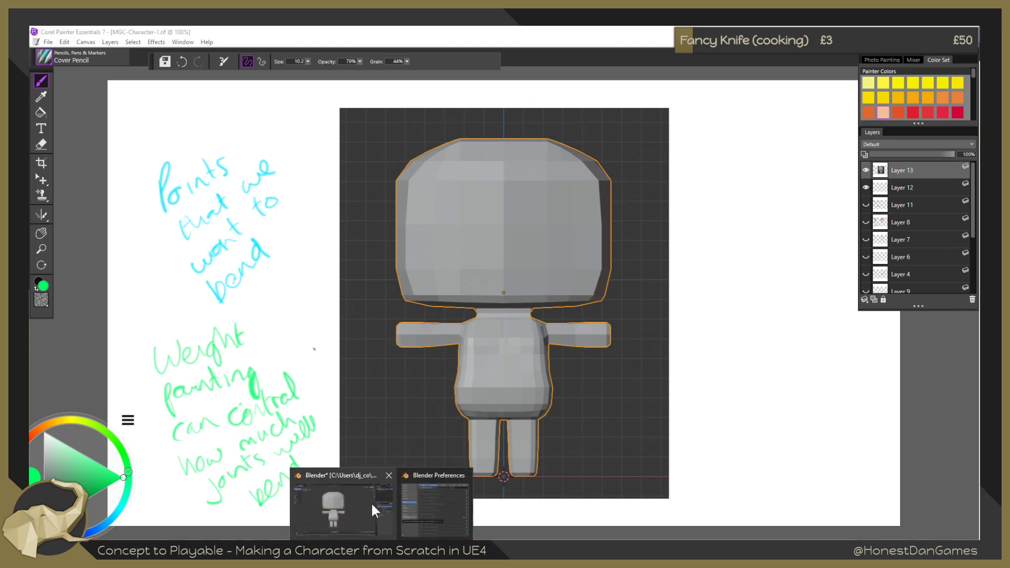
Switch to the local Blender window, then bring the Discord screen share over it and maximize it.
left_click(370, 502)
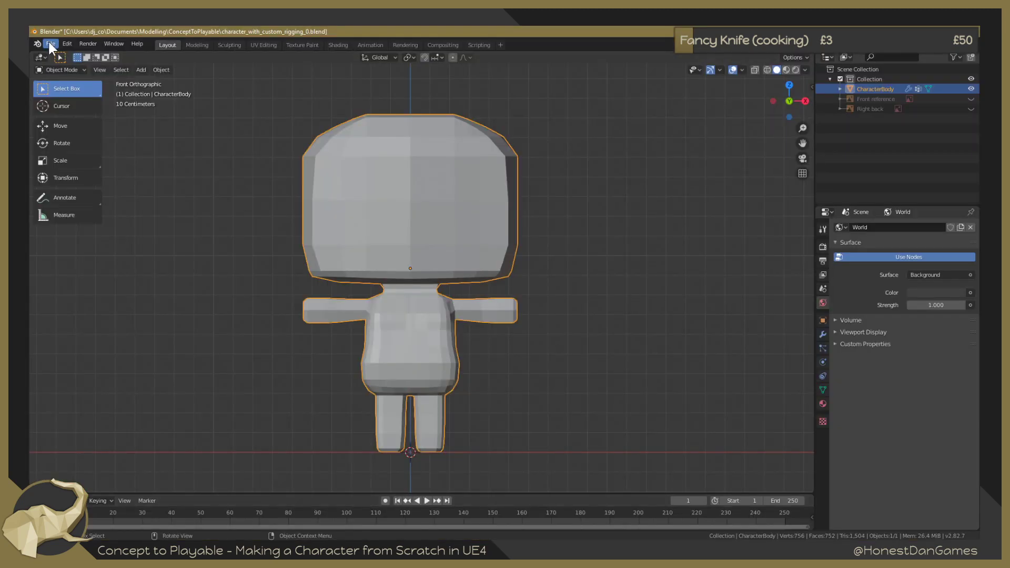
left_click_drag(30, 58, 419, 196)
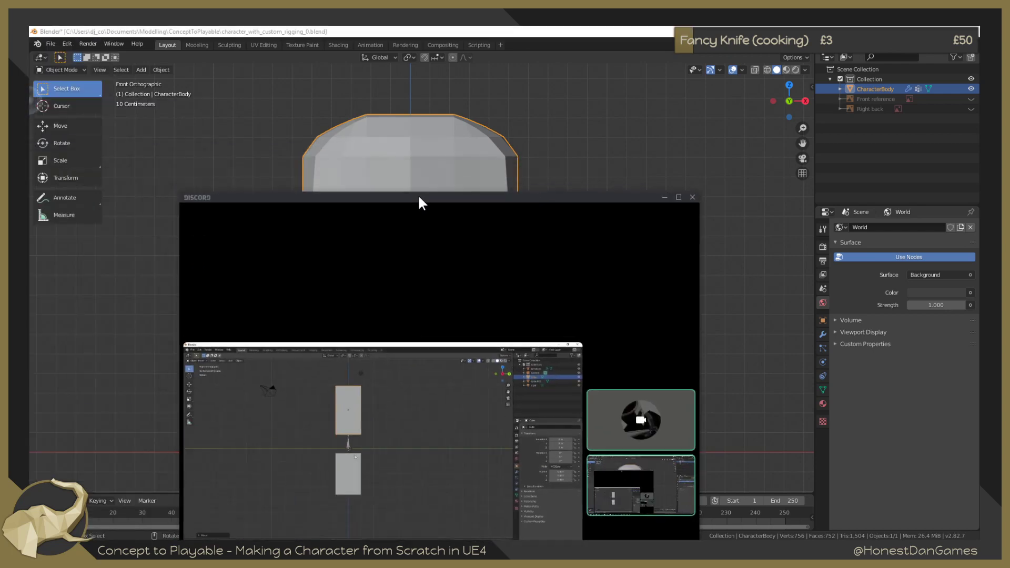
double_click(418, 196)
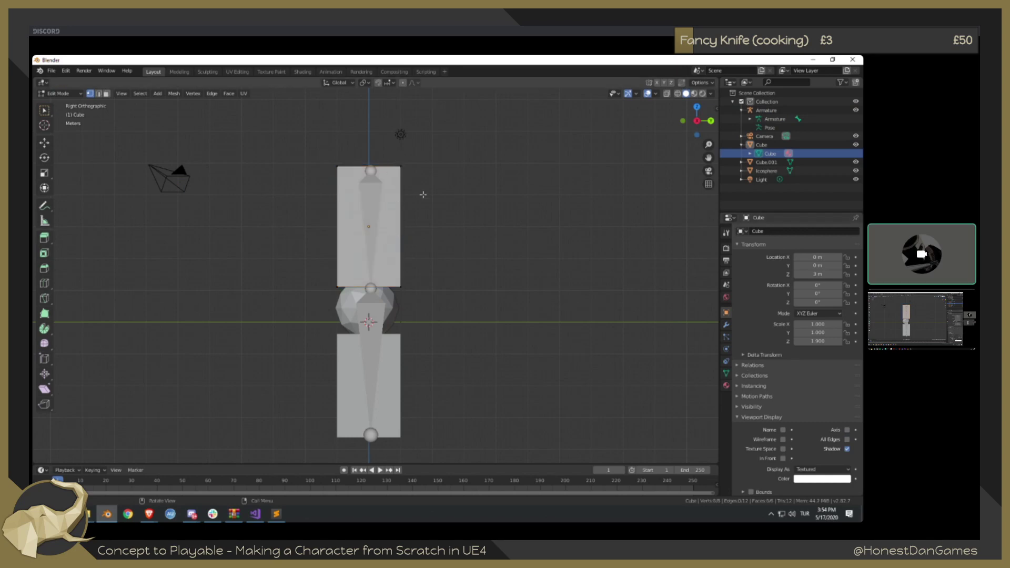
Try moving the upper box's top corner vertex outward, and undo the move.
left_click(401, 166)
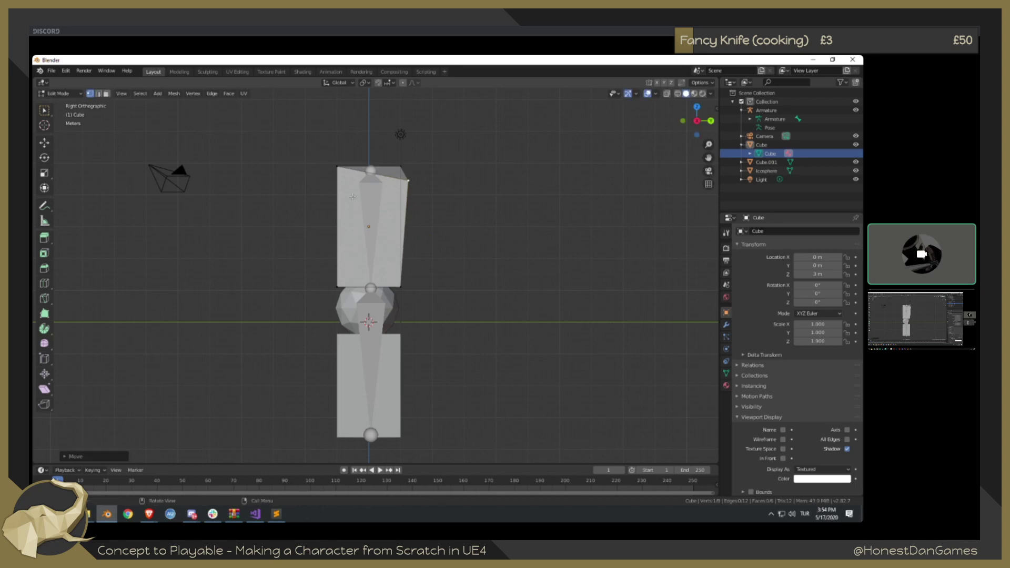
key("ctrl+z")
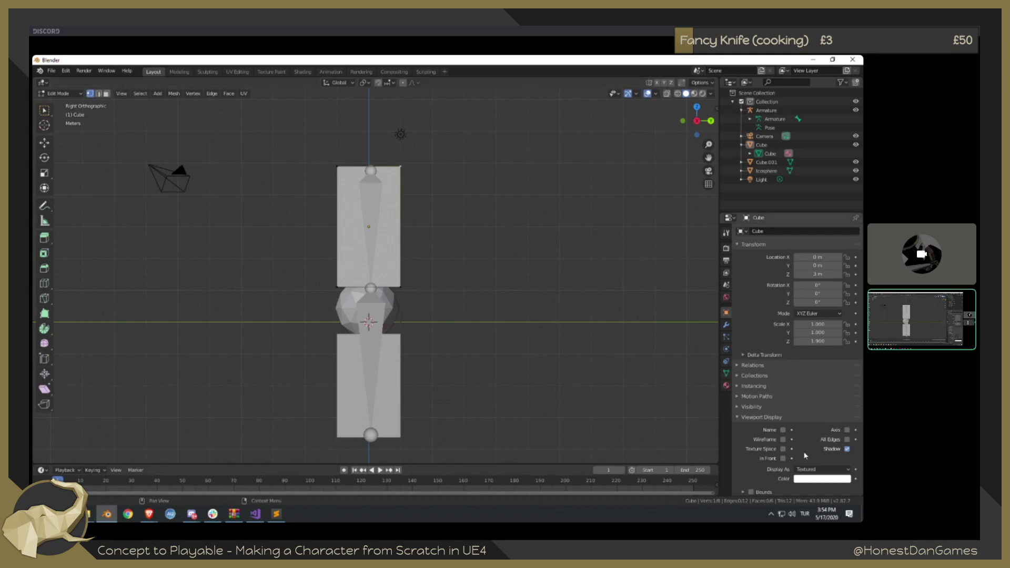
Show the mesh data properties of the upper box, and toggle it between object and edit mode.
left_click(726, 373)
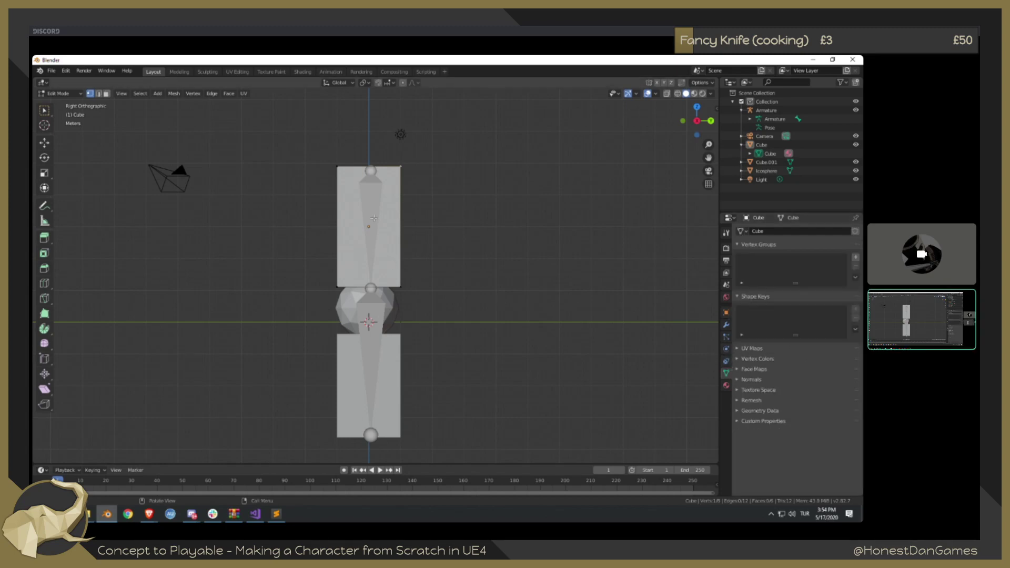
key("Tab")
left_click(368, 192)
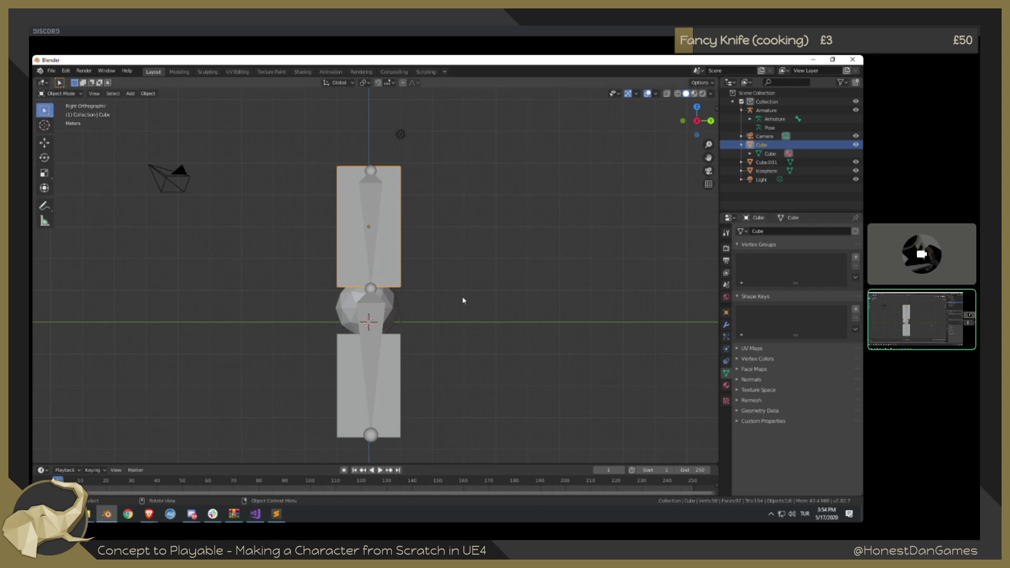
key("Tab")
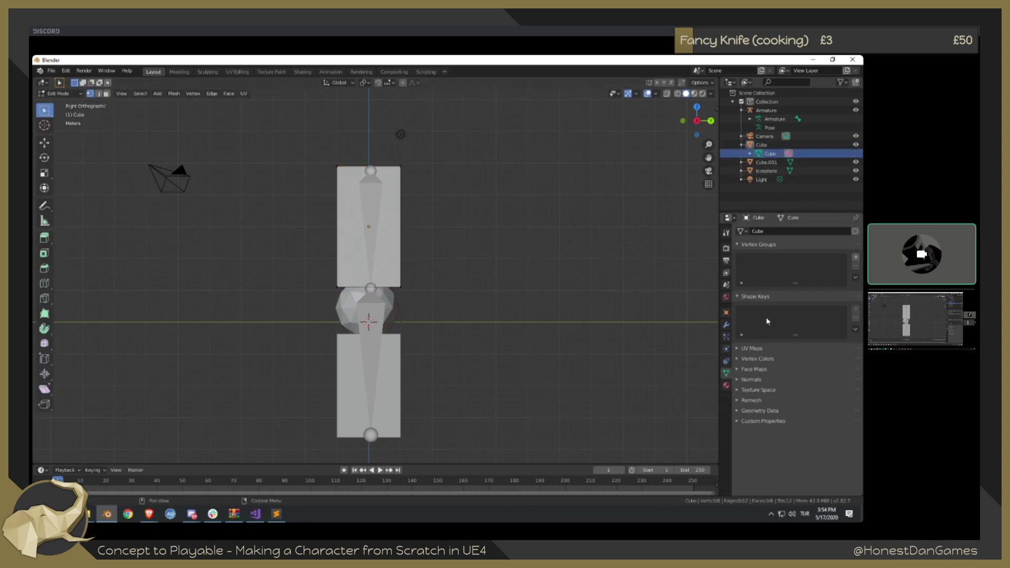
Select all objects, open their meshes for editing, try selecting the upper box's top corner, and return to object mode.
key("Tab")
key("a")
key("Tab")
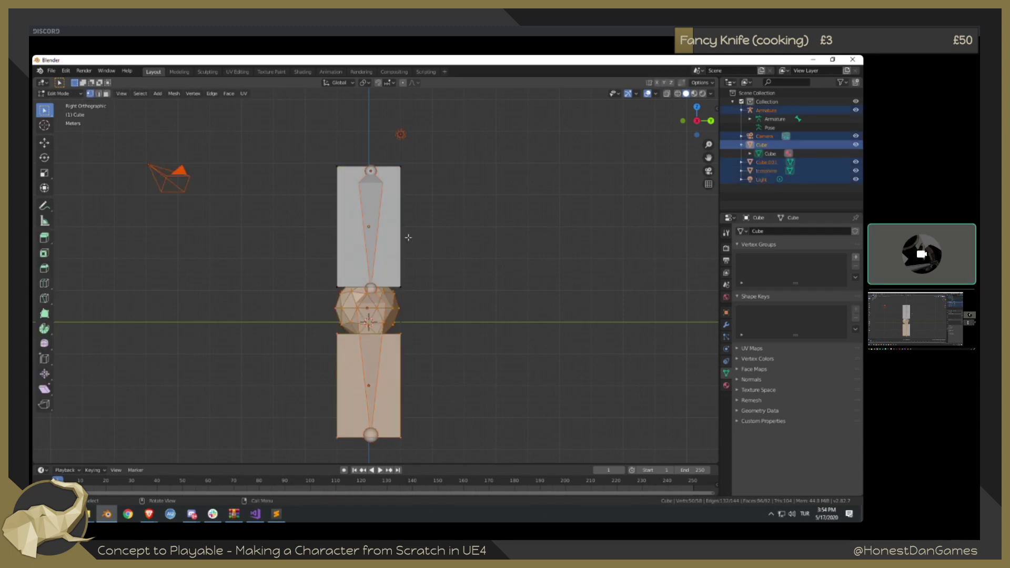
key("a")
left_click(415, 205)
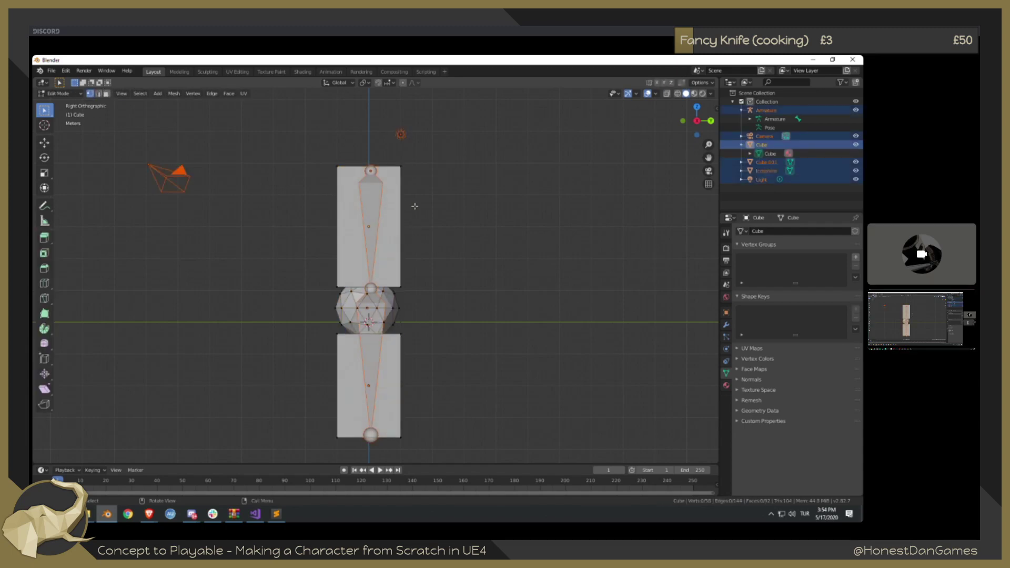
left_click_drag(397, 138, 405, 194)
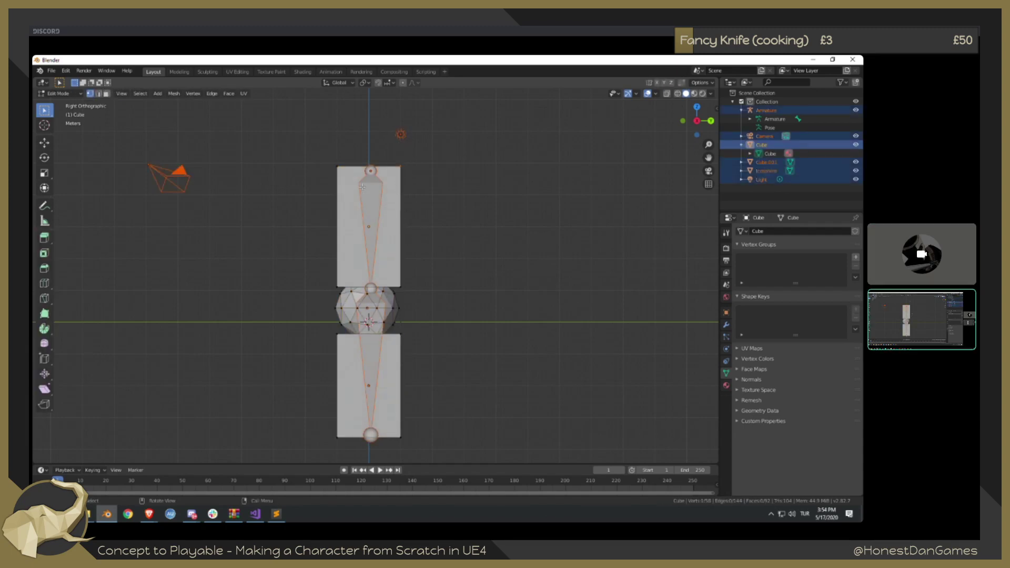
key("Tab")
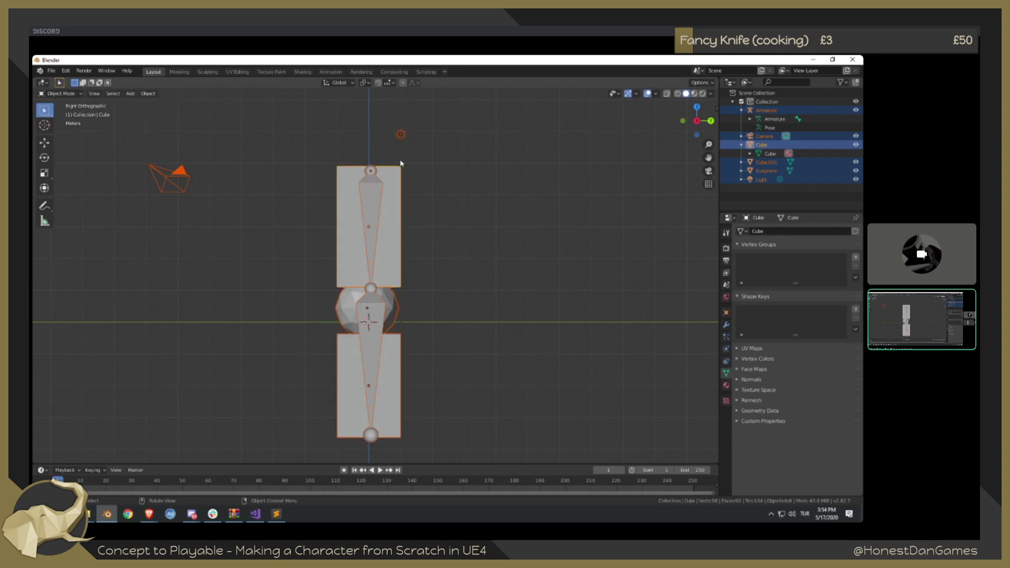
Select the upper box together with the armature, show the bone's relations, and parent the box to the armature.
left_click(372, 185)
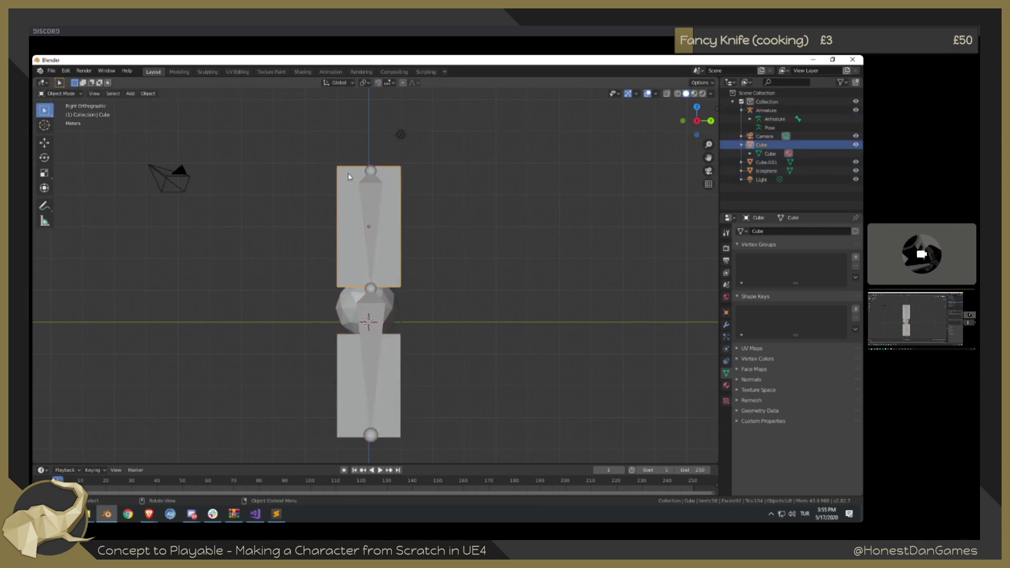
left_click(377, 199, "shift")
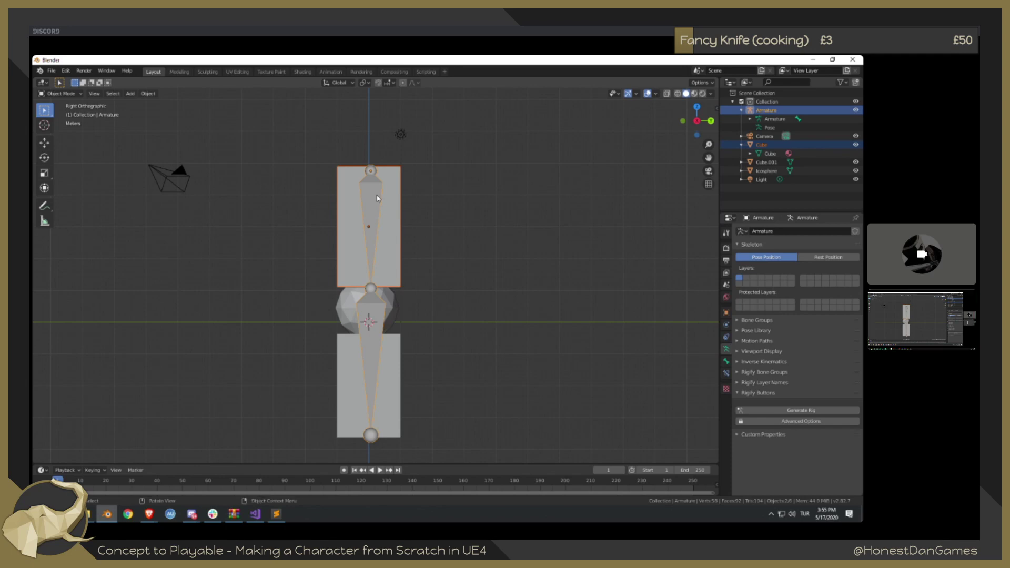
left_click(726, 361)
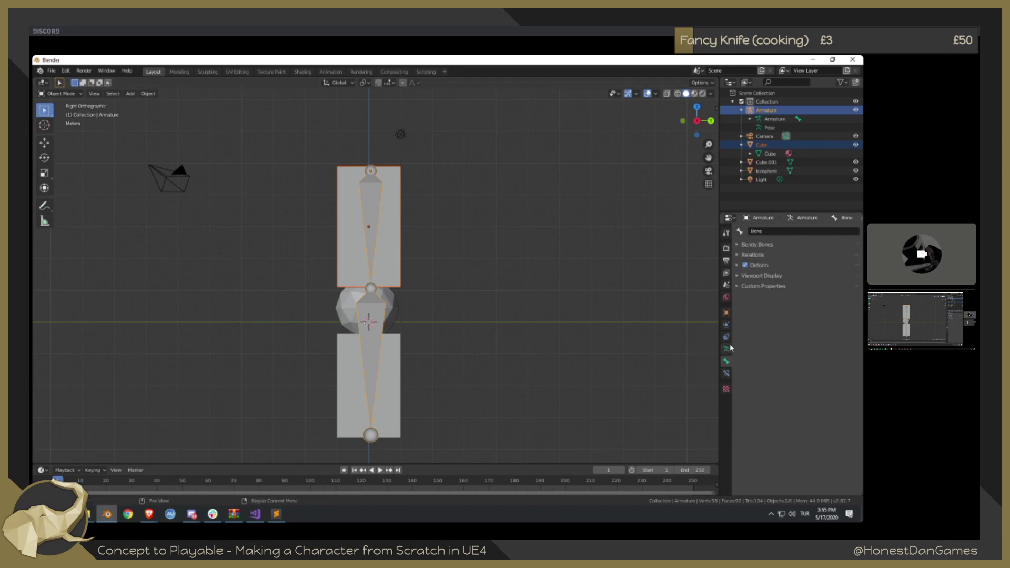
left_click(748, 256)
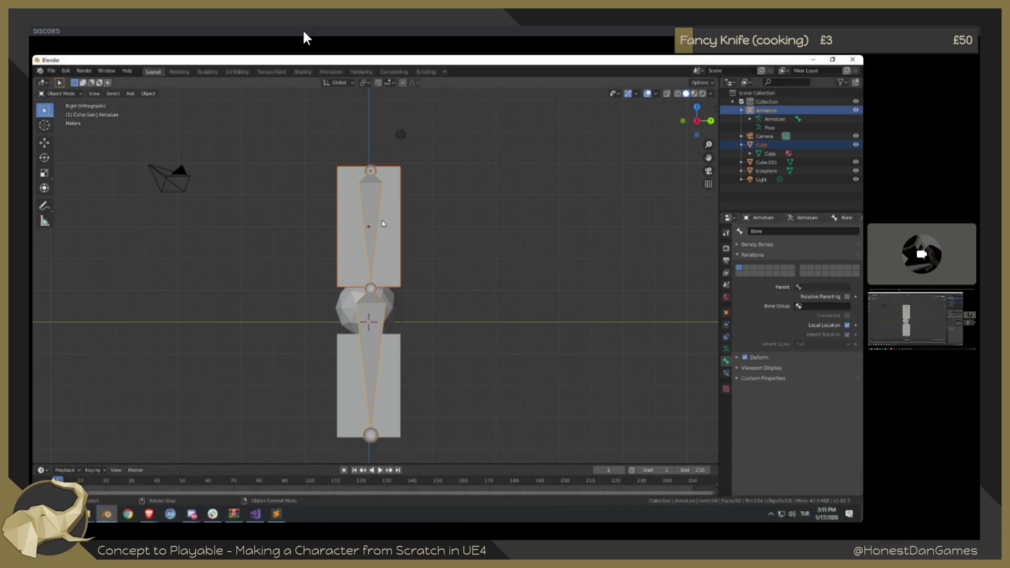
key("ctrl+p")
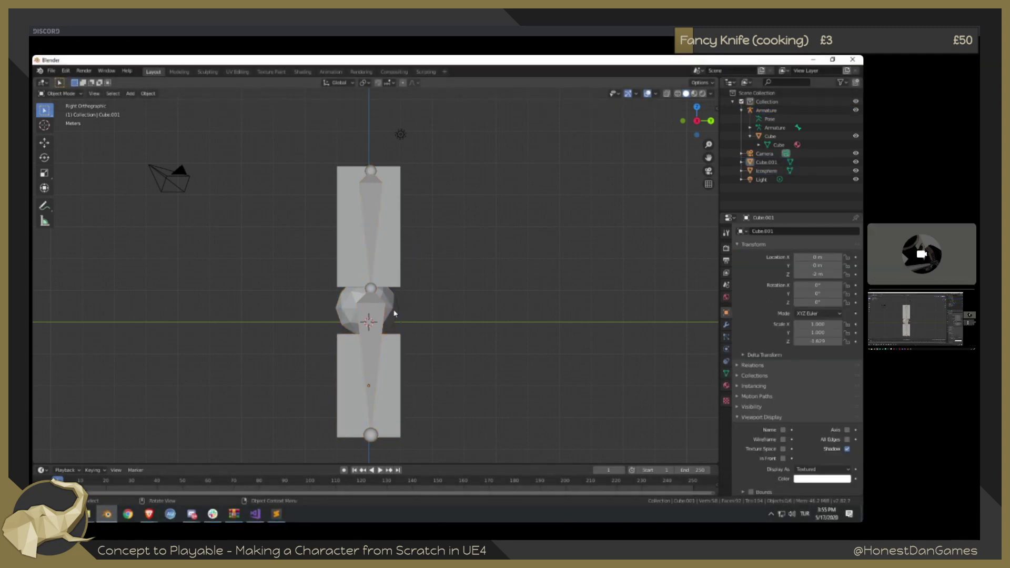
Select the lower box of the bent limb in the shared Blender scene.
mouse_move(413, 252)
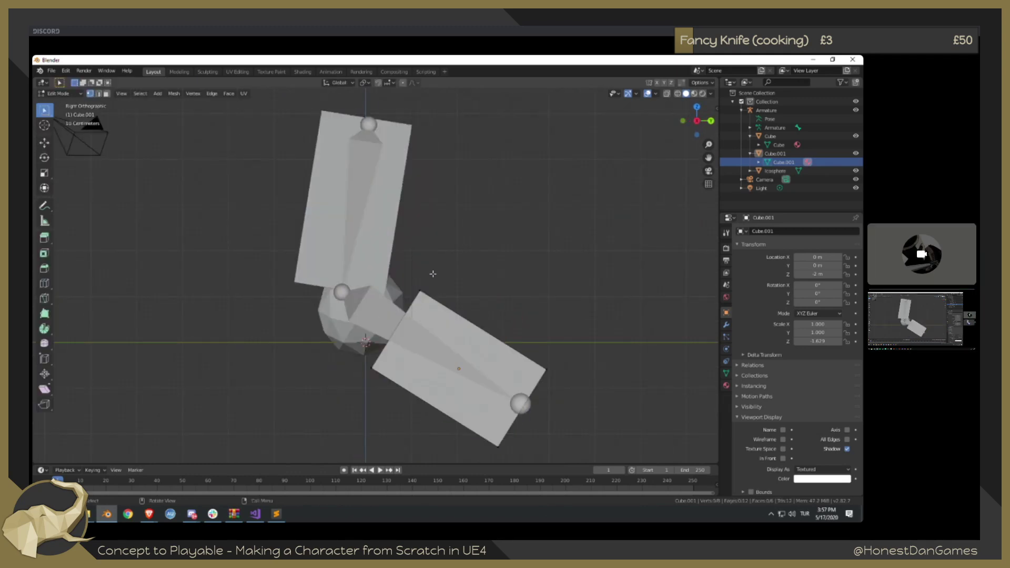
mouse_move(110, 136)
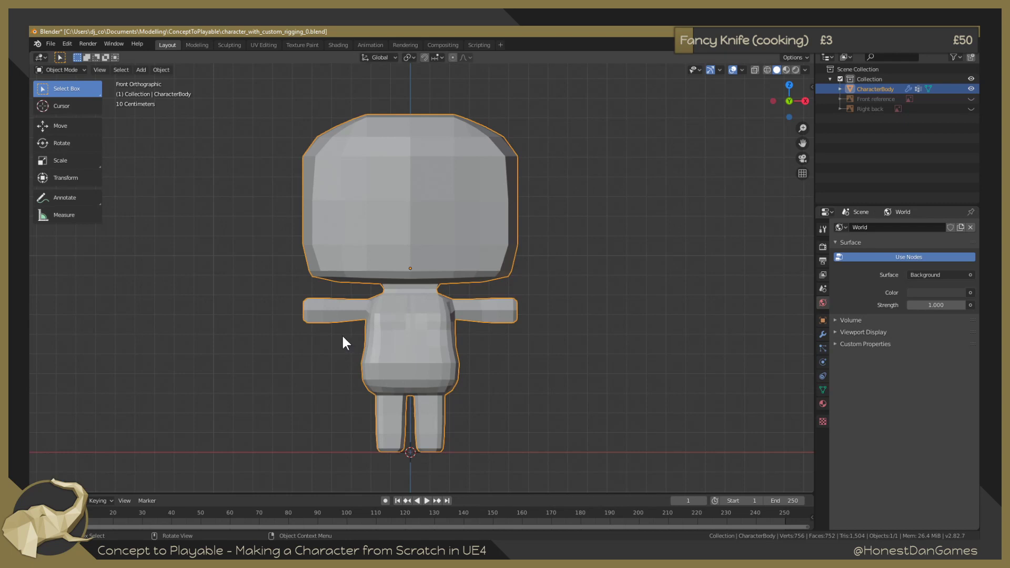
scroll(340, 345, "down", 4)
scroll(333, 353, "up", 4)
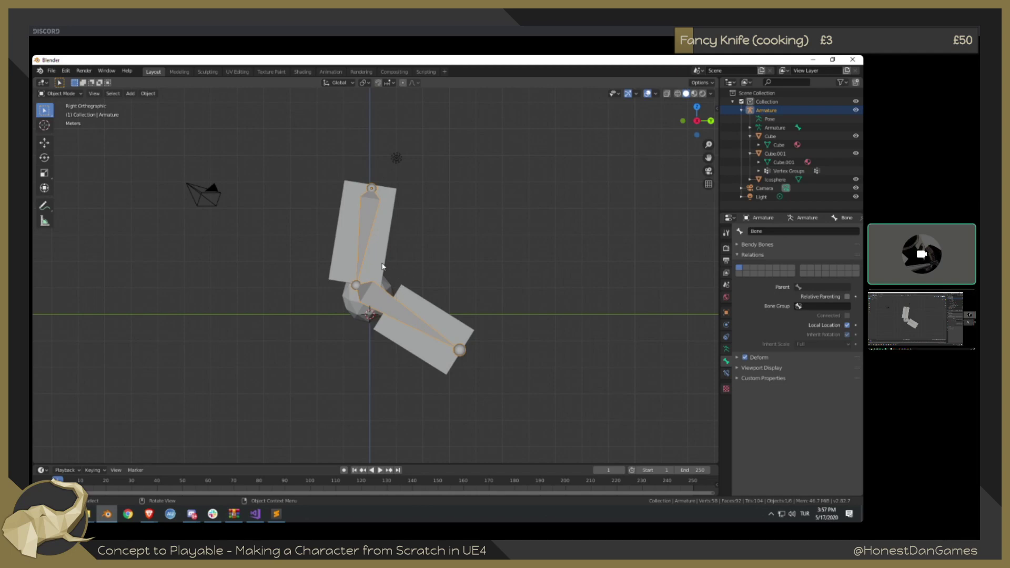
left_click(420, 325)
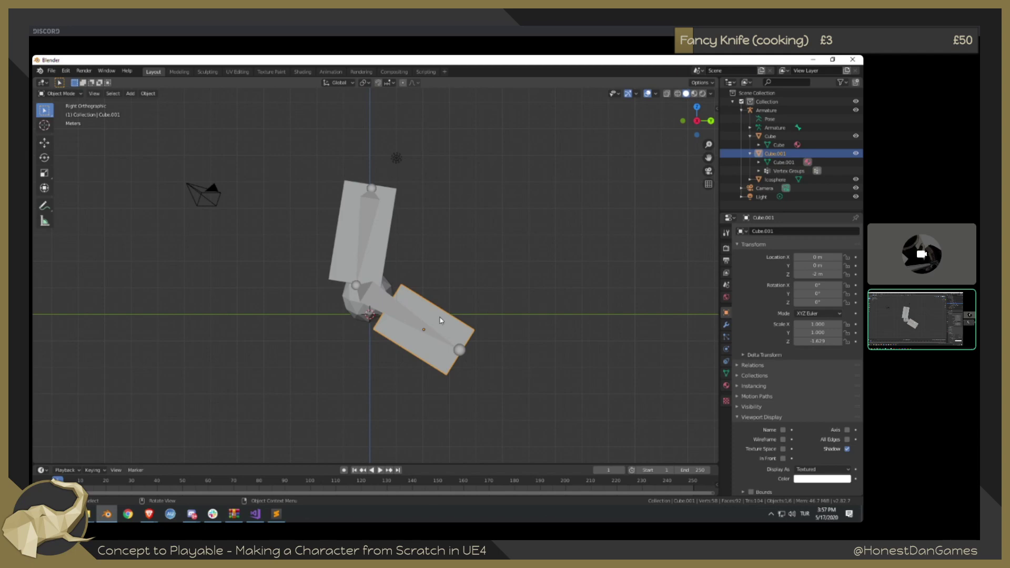
mouse_move(429, 329)
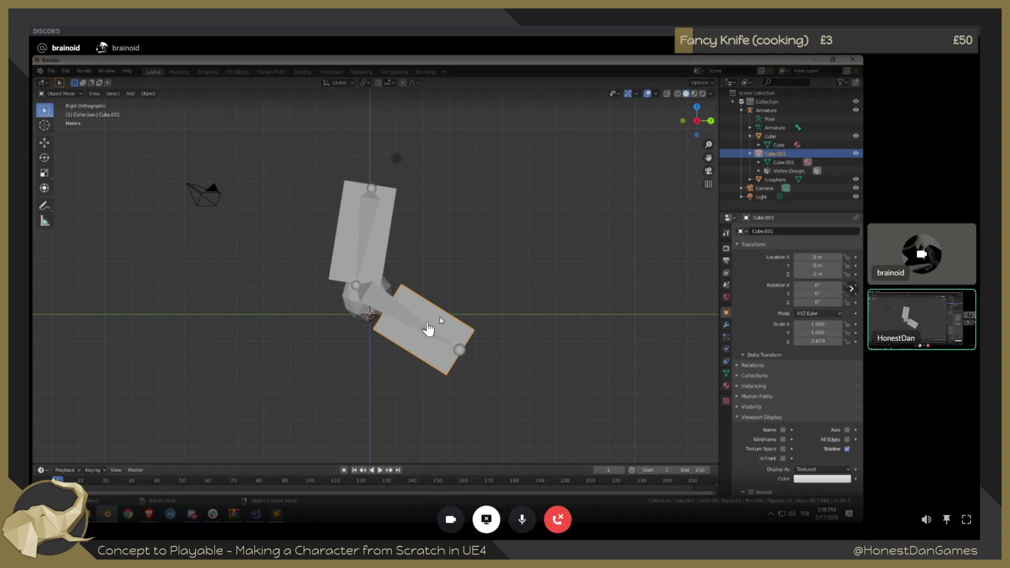
Switch to Corel Painter Essentials and handwrite "We parent meshes to bones." in orange on the blank canvas beside the character.
key("alt+Tab")
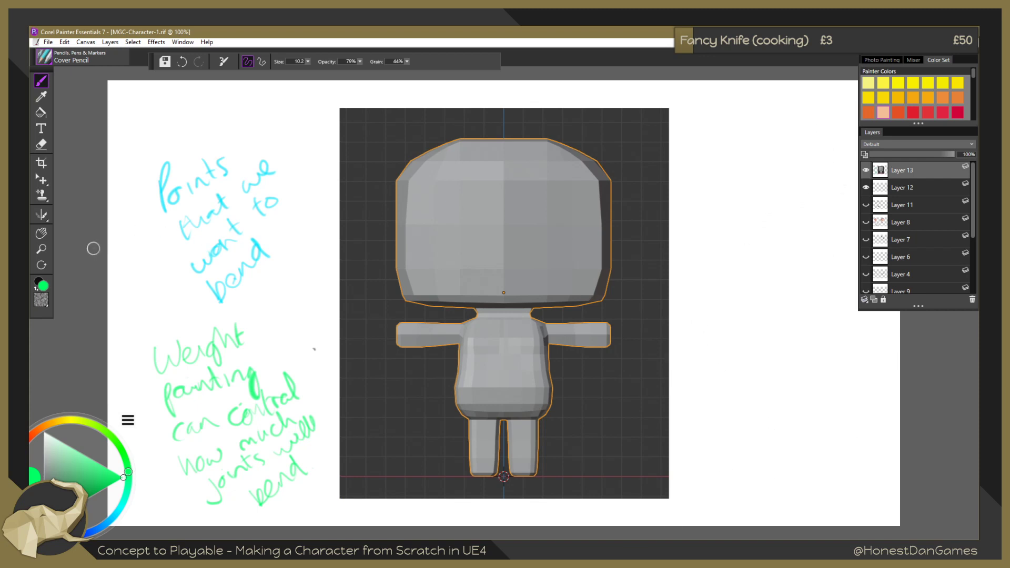
left_click_drag(38, 430, 45, 425)
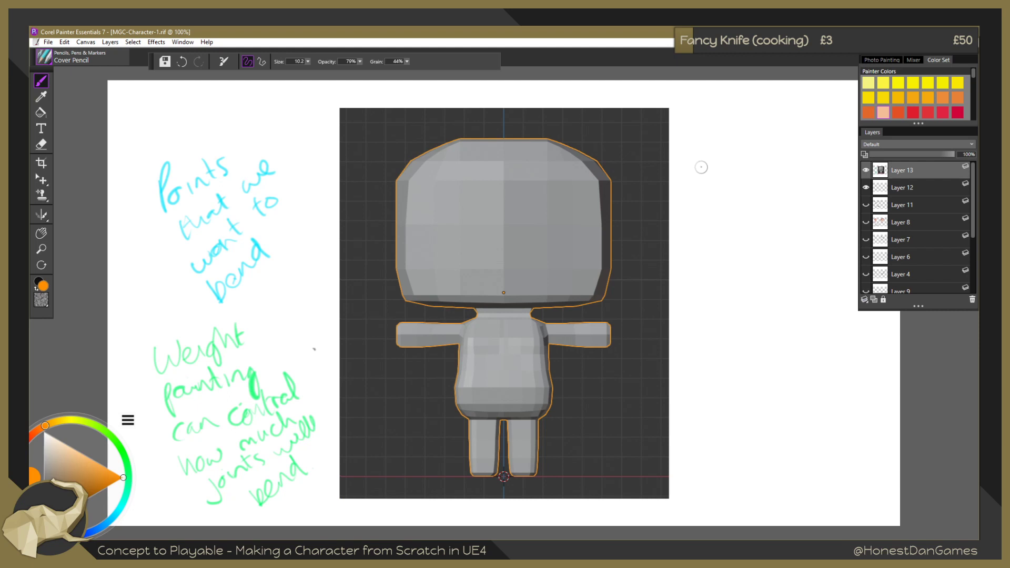
mouse_move(685, 171)
left_mouse_down()
mouse_move(706, 198)
mouse_move(714, 190)
mouse_move(746, 208)
mouse_move(768, 184)
mouse_move(813, 187)
mouse_move(827, 175)
left_mouse_up()
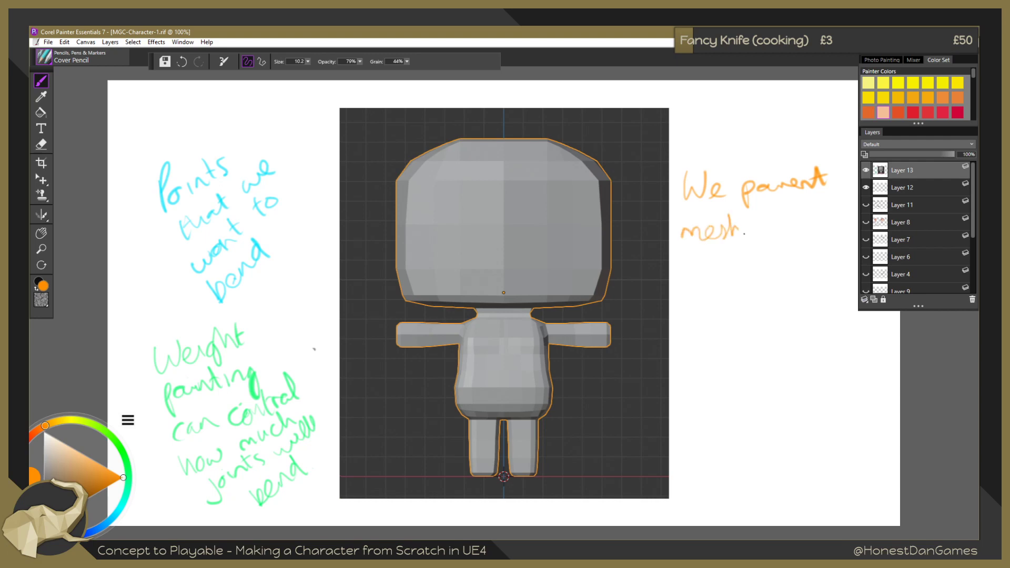
mouse_move(764, 222)
left_mouse_down()
mouse_move(756, 235)
mouse_move(795, 225)
left_mouse_up()
left_click_drag(689, 255, 687, 271)
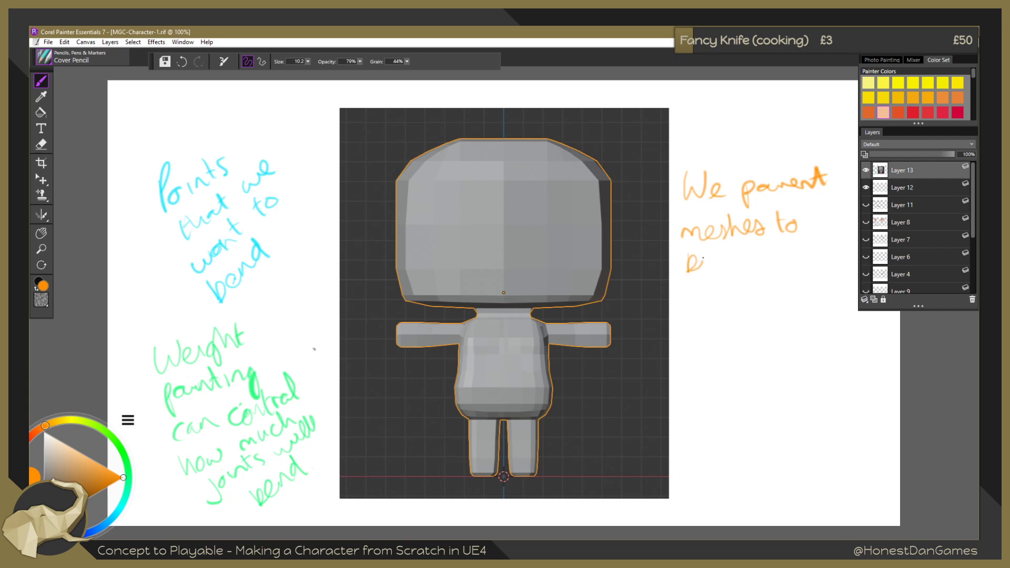
left_click_drag(743, 257, 688, 262)
left_click(752, 265)
Draw a red joint dot with a short upward arrow at the neck, and a long yellow arrow up through the head.
left_click_drag(71, 430, 96, 371)
mouse_move(42, 433)
left_mouse_down()
mouse_move(48, 450)
mouse_move(103, 466)
mouse_move(138, 436)
mouse_move(141, 384)
left_mouse_up()
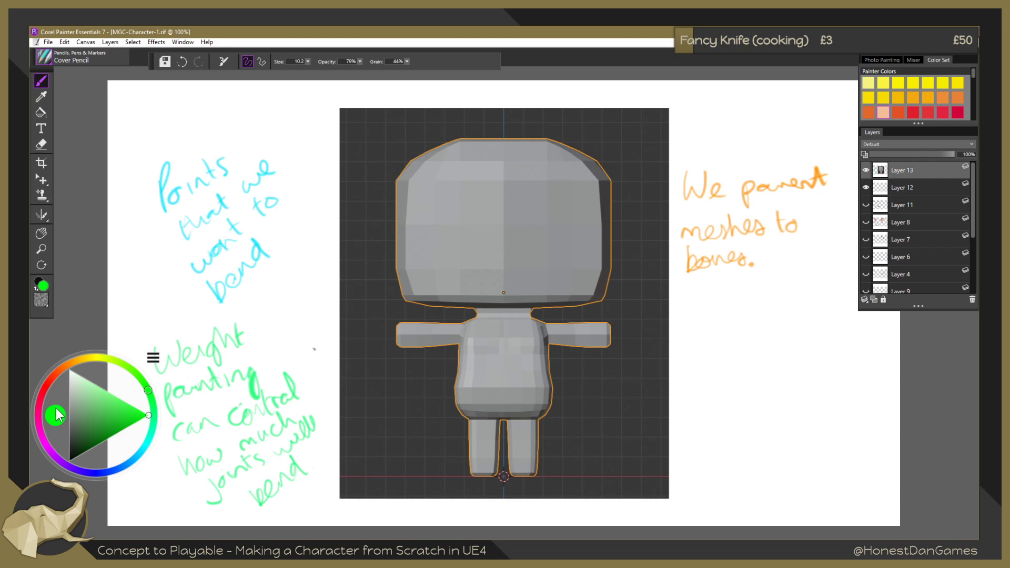
left_click(47, 384)
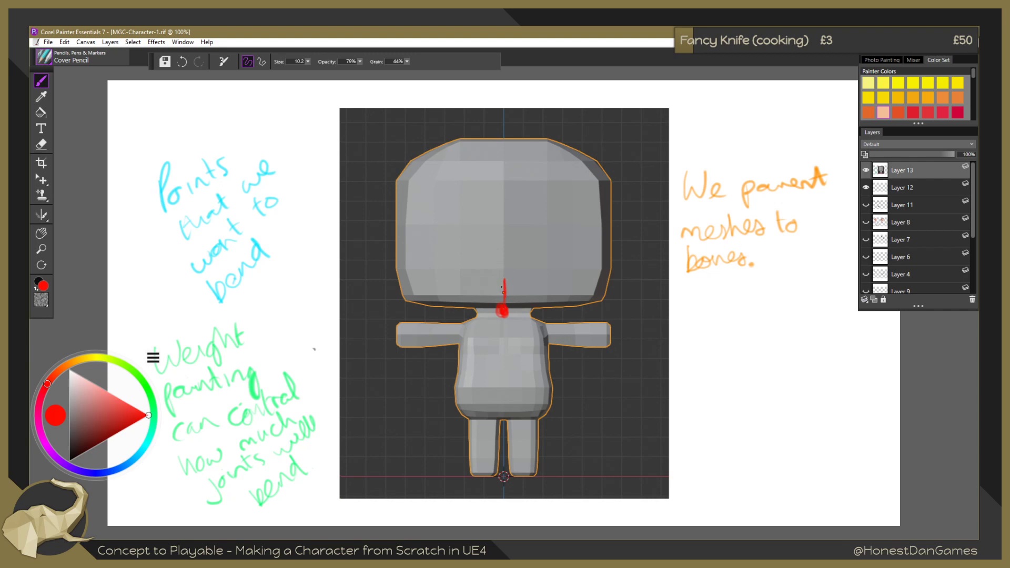
left_click(94, 359)
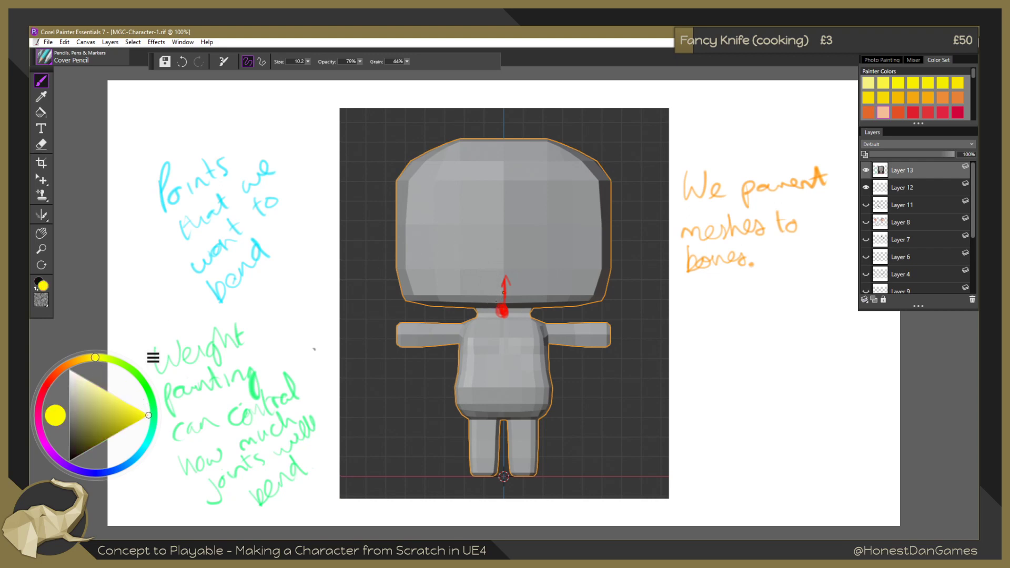
left_click_drag(496, 302, 491, 175)
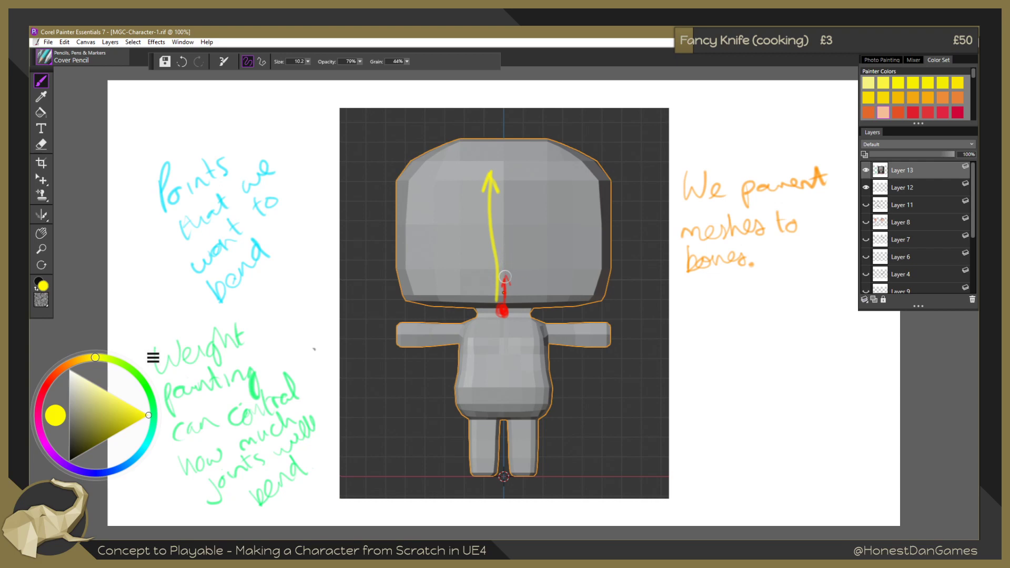
Add a second red joint and arrow above the neck arrow, and lightly hatch the head in red.
left_click(48, 383)
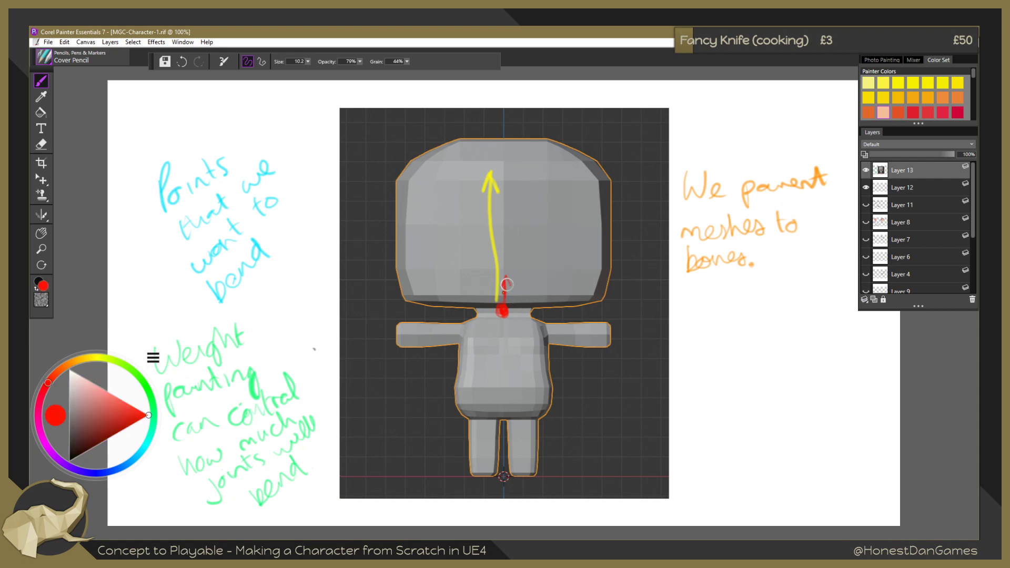
left_click_drag(506, 285, 508, 296)
mouse_move(508, 248)
left_mouse_down()
mouse_move(515, 183)
mouse_move(525, 190)
left_mouse_up()
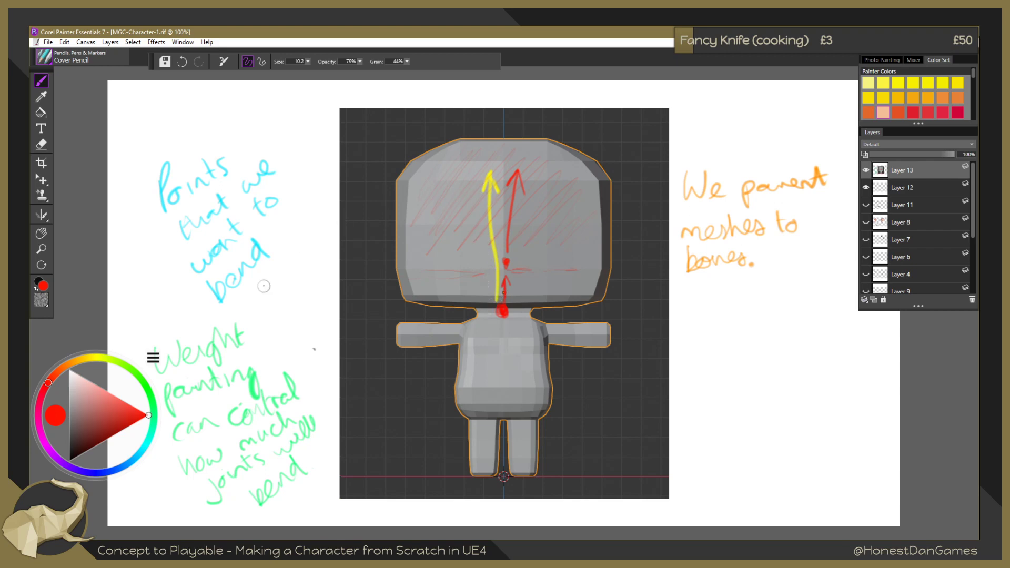
Hatch the head in yellow and mark the yellow arrow's joint at the neck.
left_click(97, 361)
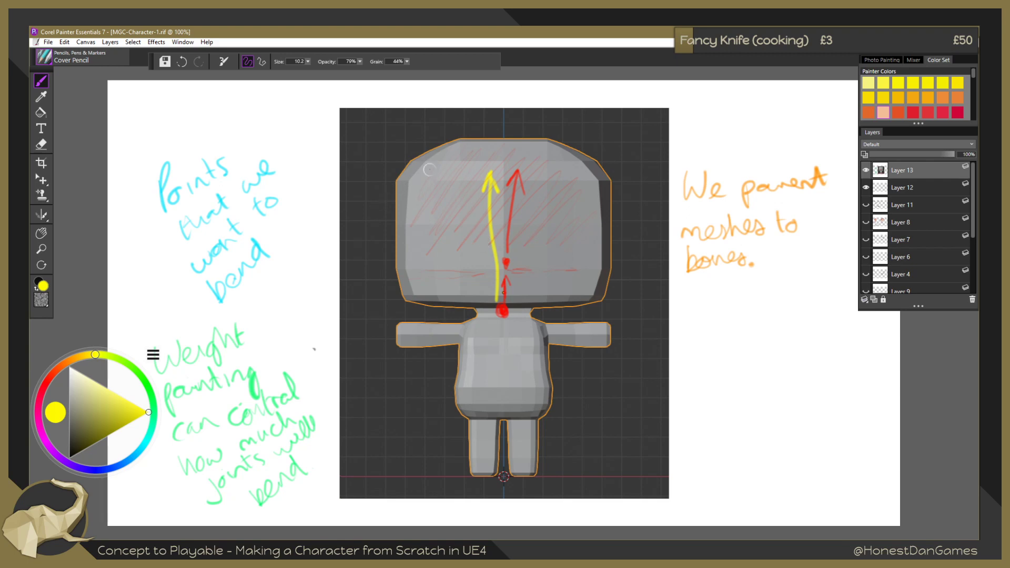
left_click_drag(444, 180, 457, 164)
left_click_drag(557, 166, 578, 266)
left_click_drag(523, 303, 468, 304)
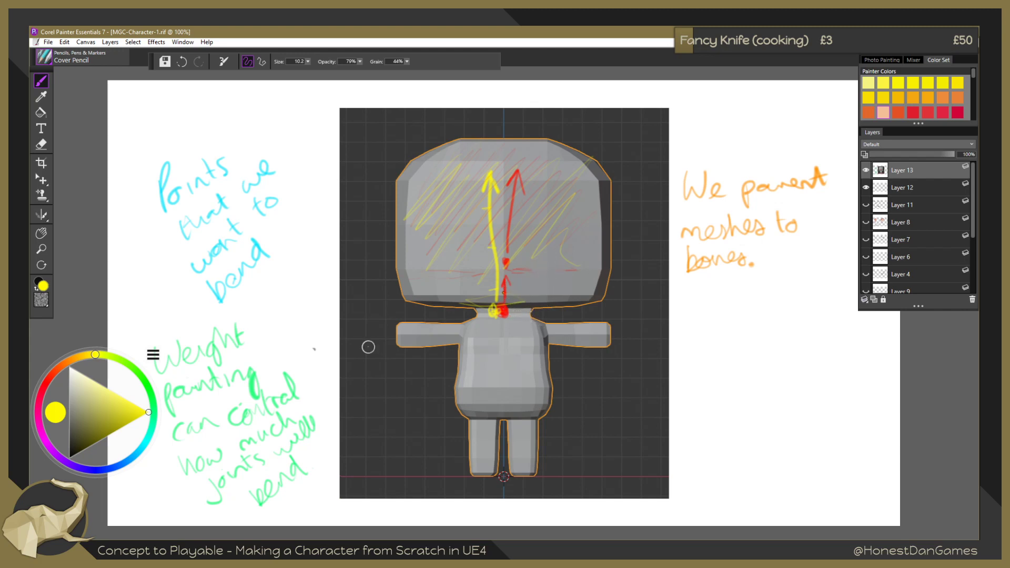
Draw a short magenta neck bone with joint dots and a long magenta arrow continuing up through the head.
left_click_drag(43, 442, 43, 436)
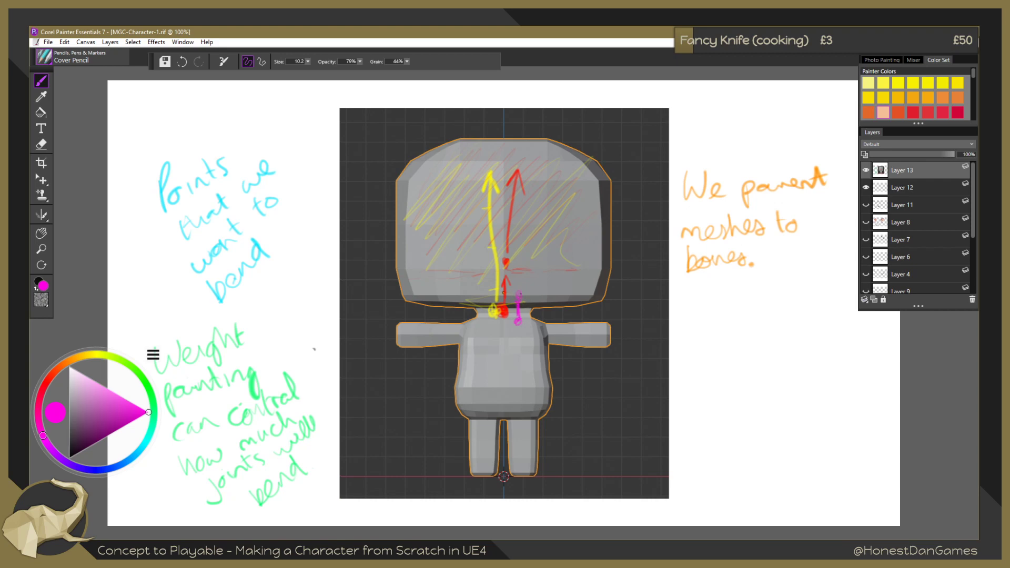
mouse_move(520, 293)
left_mouse_down()
mouse_move(534, 190)
mouse_move(545, 207)
left_mouse_up()
left_click_drag(519, 304, 516, 321)
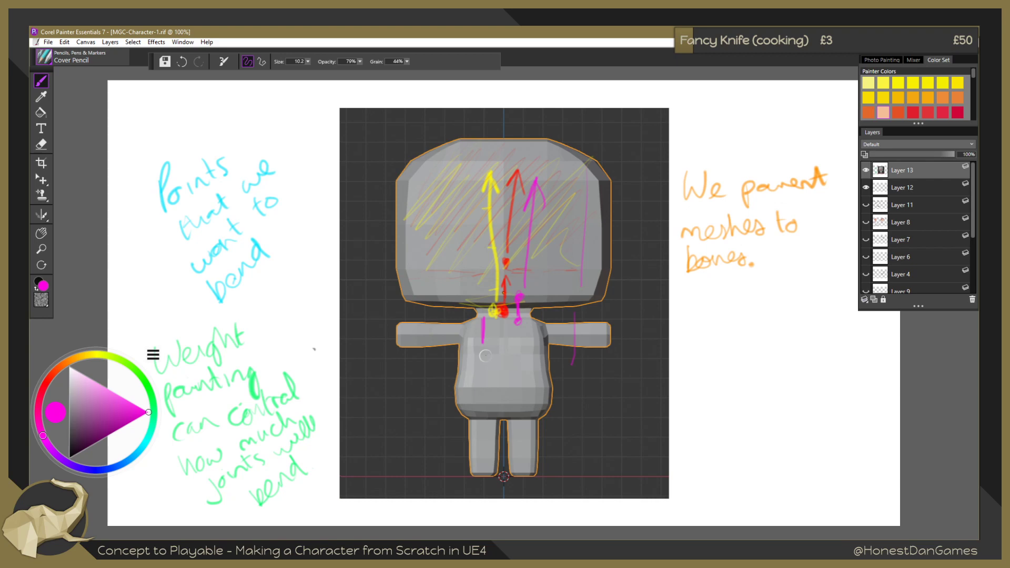
Try sketching magenta spine segments off-centre down the torso, and undo them.
left_click_drag(482, 367, 484, 401)
key("ctrl+z")
key("ctrl+z")
key("ctrl+z")
key("ctrl+z")
Draw magenta spine segments down the torso's centre line and bones through the shoulders and both arms.
left_click_drag(503, 337, 503, 359)
left_click_drag(461, 334, 401, 335)
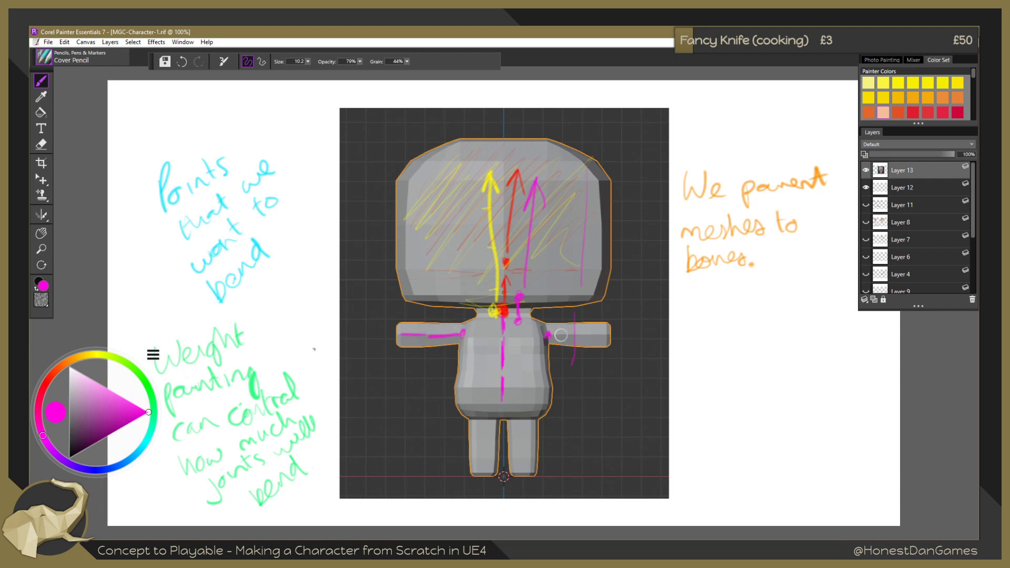
mouse_move(584, 333)
left_mouse_down()
mouse_move(606, 334)
mouse_move(550, 335)
left_mouse_up()
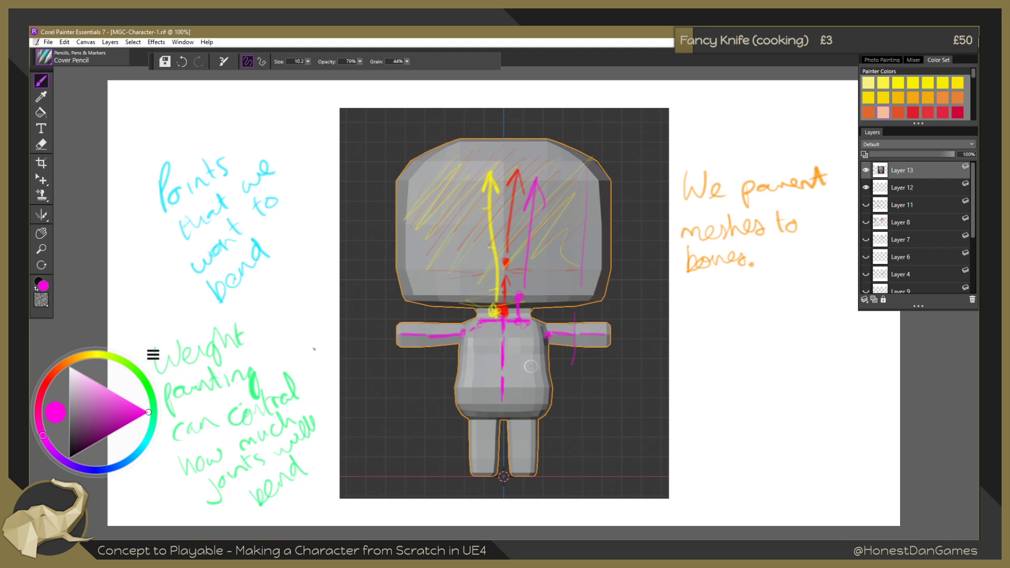
Sketch a magenta curve across the torso, hip lines from the spine's base, and leg bones down to the foot.
mouse_move(537, 358)
left_mouse_down()
mouse_move(498, 398)
mouse_move(460, 362)
left_mouse_up()
mouse_move(520, 412)
left_mouse_down()
mouse_move(518, 465)
mouse_move(523, 406)
left_mouse_up()
left_click_drag(485, 444, 484, 416)
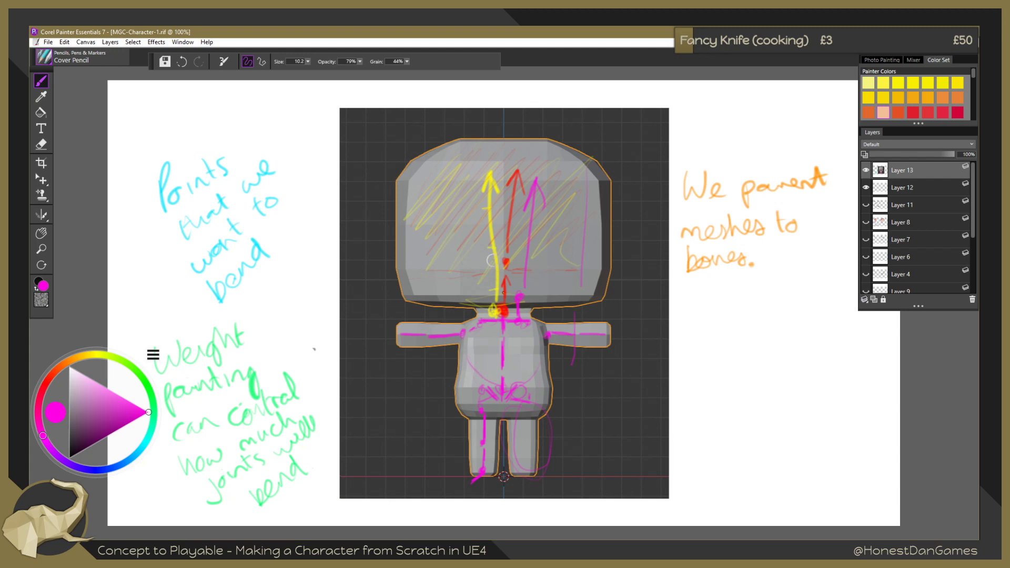
Arrange the Corel Painter drawing and the Blender character scene side by side.
mouse_move(419, 29)
left_mouse_down()
mouse_move(589, 89)
mouse_move(989, 258)
mouse_move(983, 265)
left_mouse_up()
left_click(350, 181)
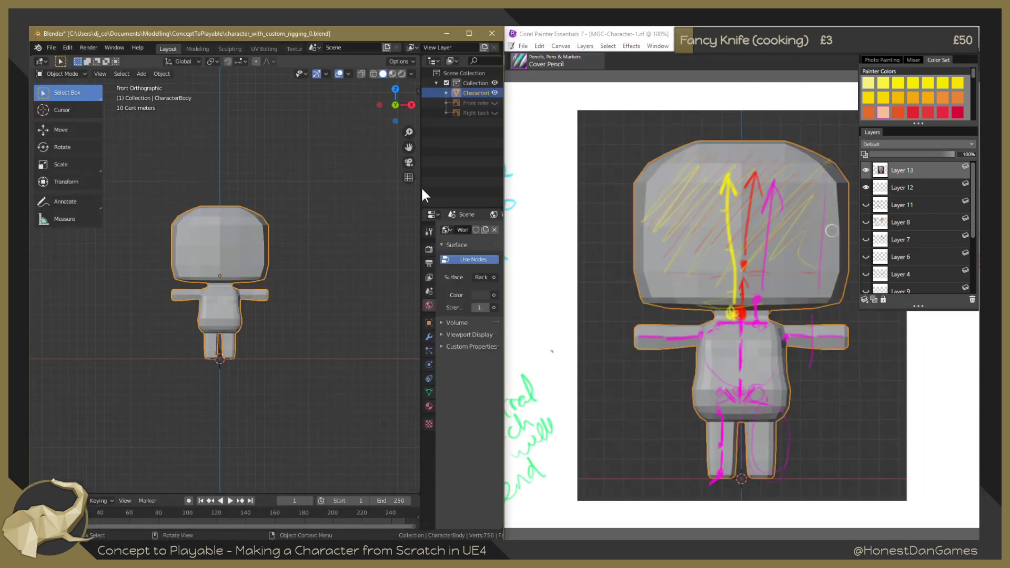
Place the 3D cursor at the base of the character's torso in front view and add a single-bone armature there.
scroll(279, 323, "up", 5)
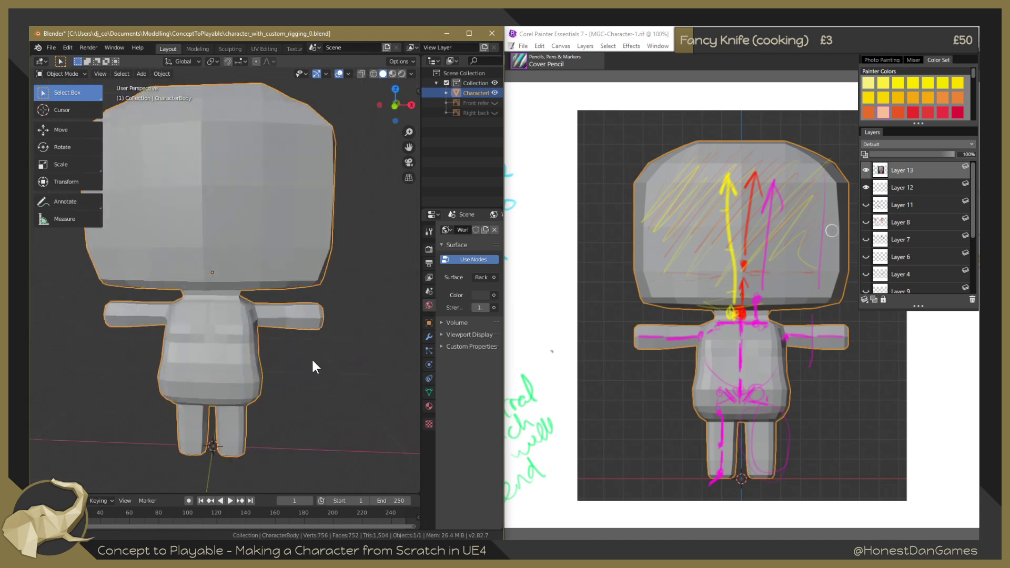
middle_click_drag(311, 361, 310, 357)
key("KP_1")
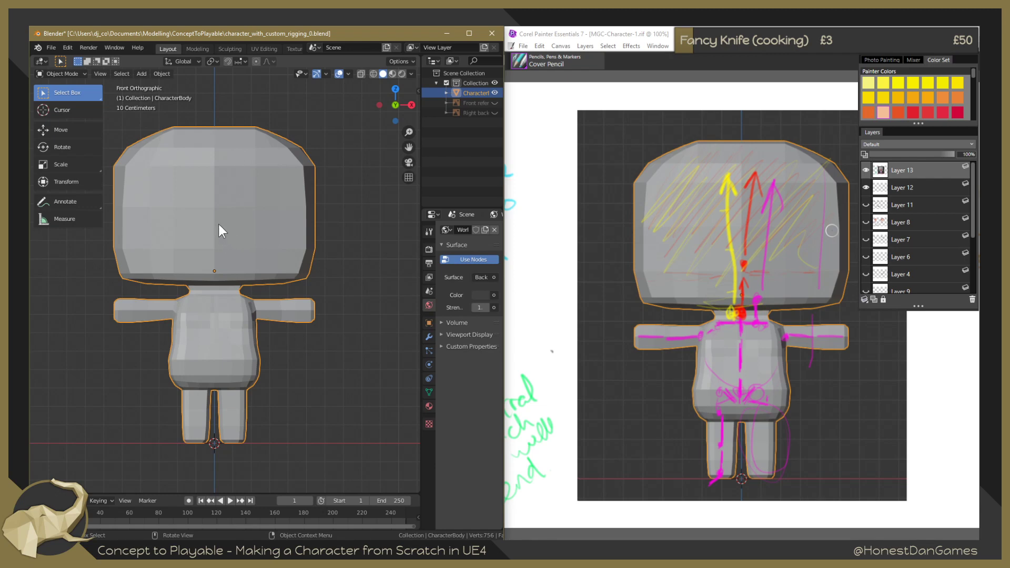
key("shift+a")
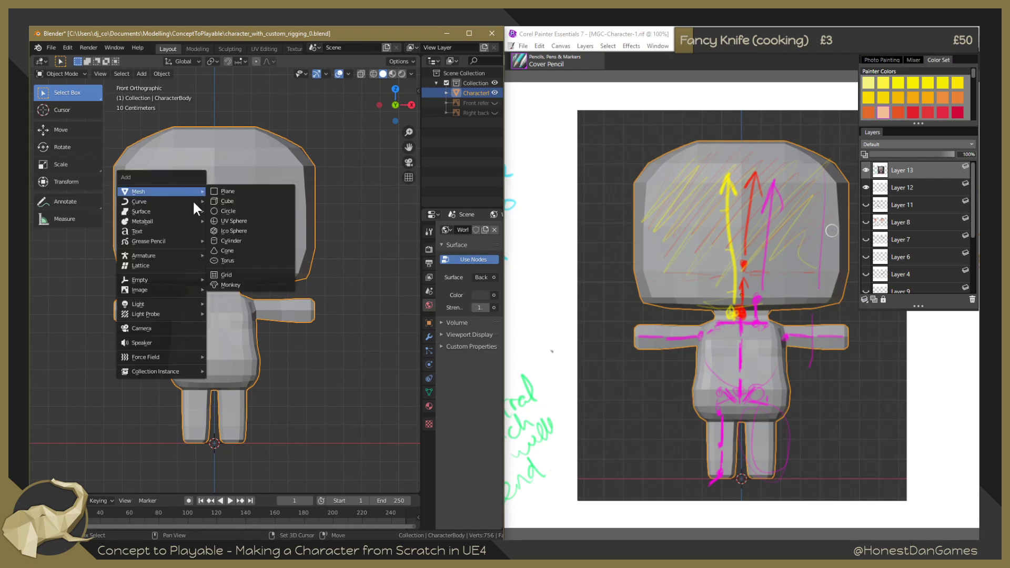
mouse_move(176, 255)
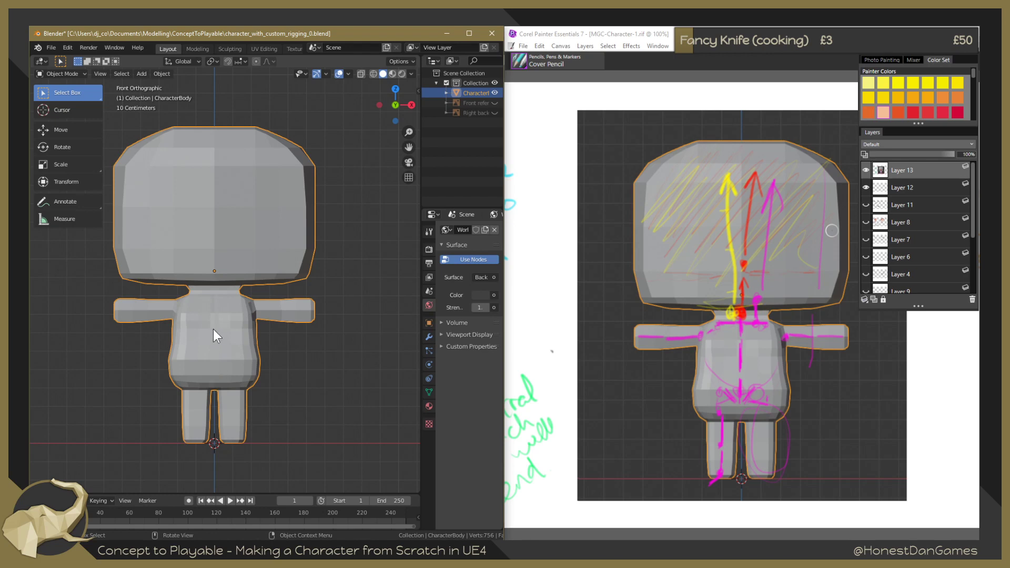
right_click(213, 374, "shift")
key("shift+a")
mouse_move(232, 411)
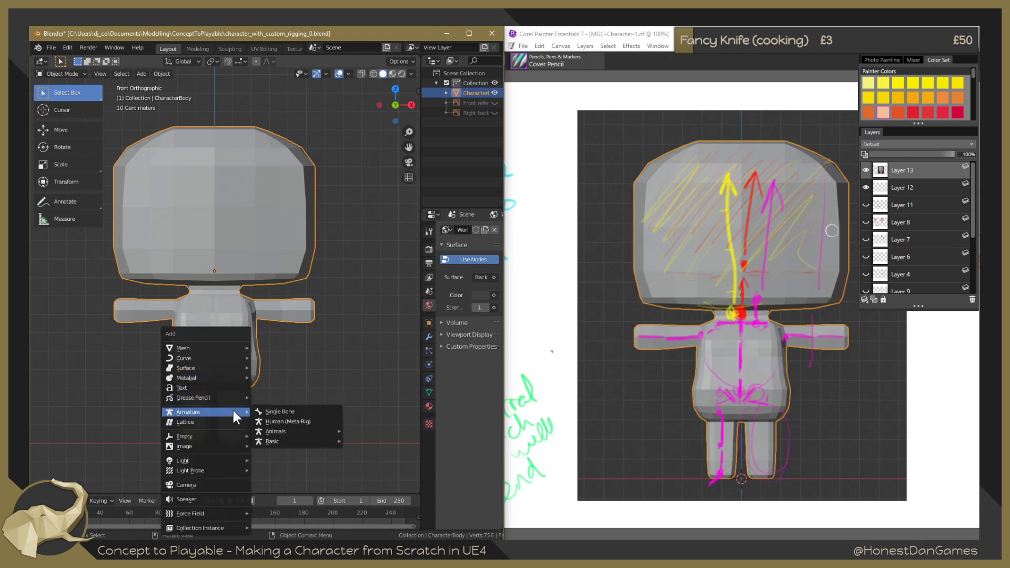
left_click(276, 412)
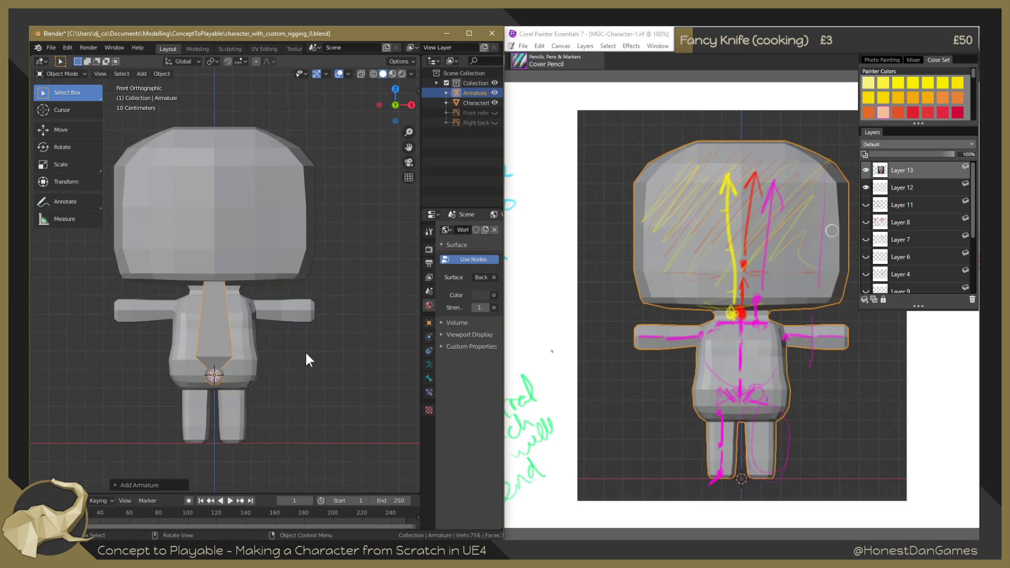
Maximize the Blender window, put the armature in Edit Mode, and set its bones to display In Front of the mesh.
left_click(466, 33)
scroll(647, 332, "down", 2)
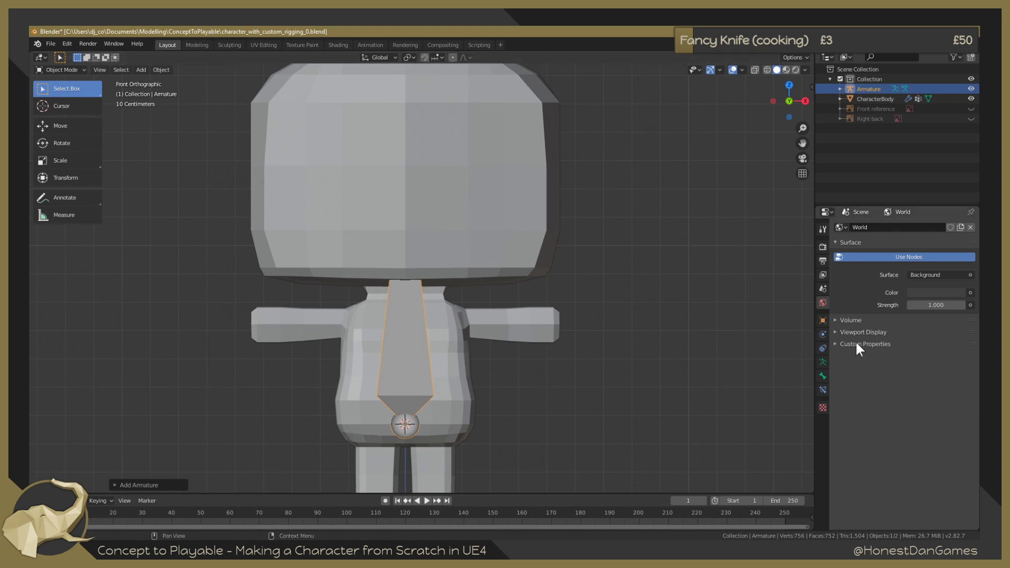
left_click(836, 333)
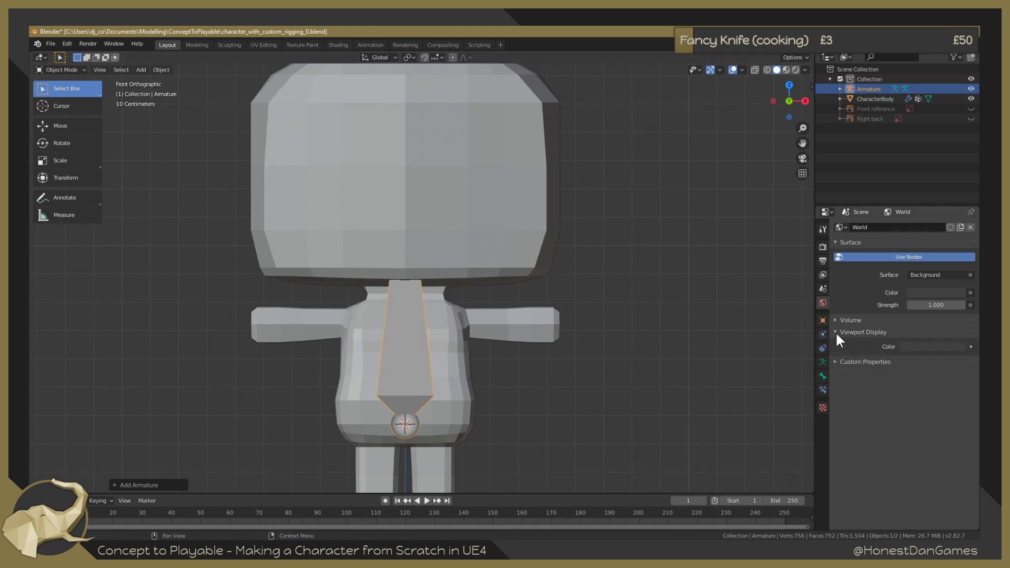
left_click(835, 332)
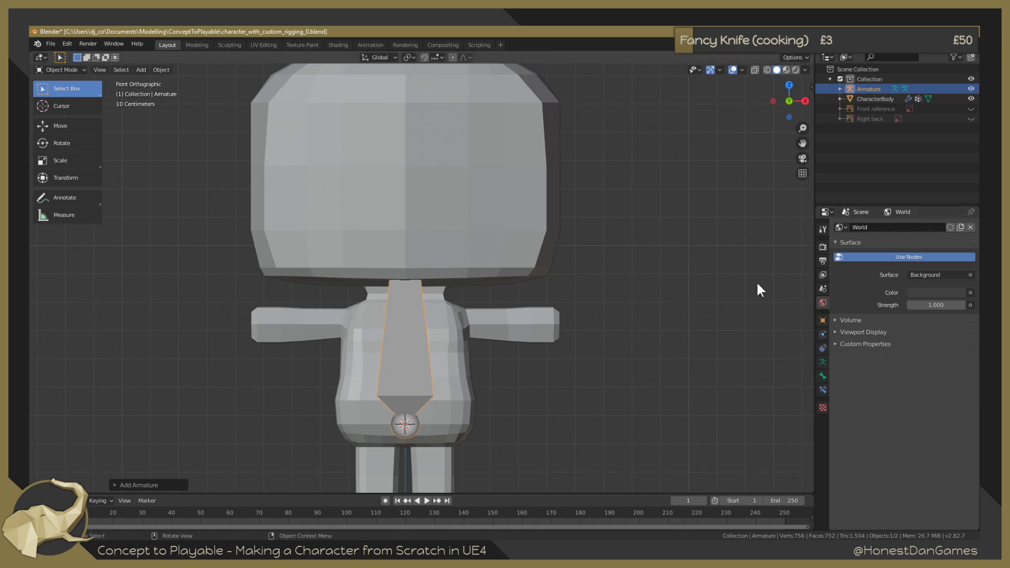
left_click(840, 89)
left_click(869, 99)
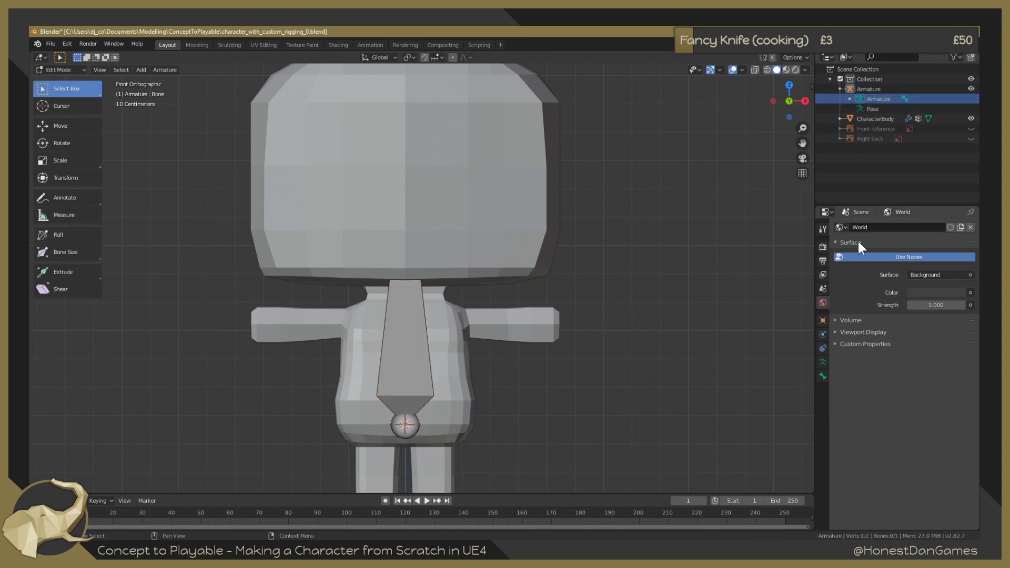
left_click(835, 332)
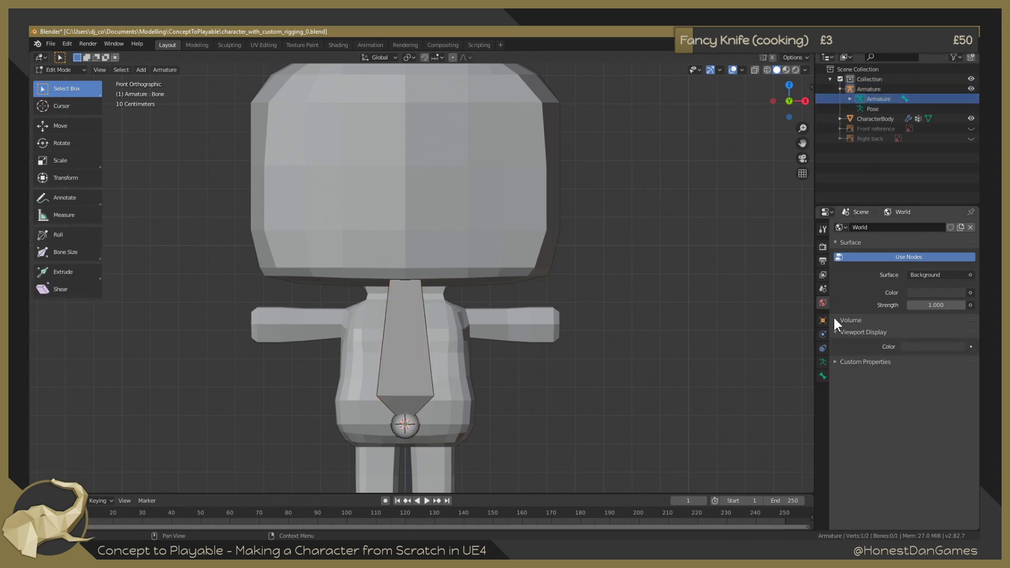
left_click(822, 362)
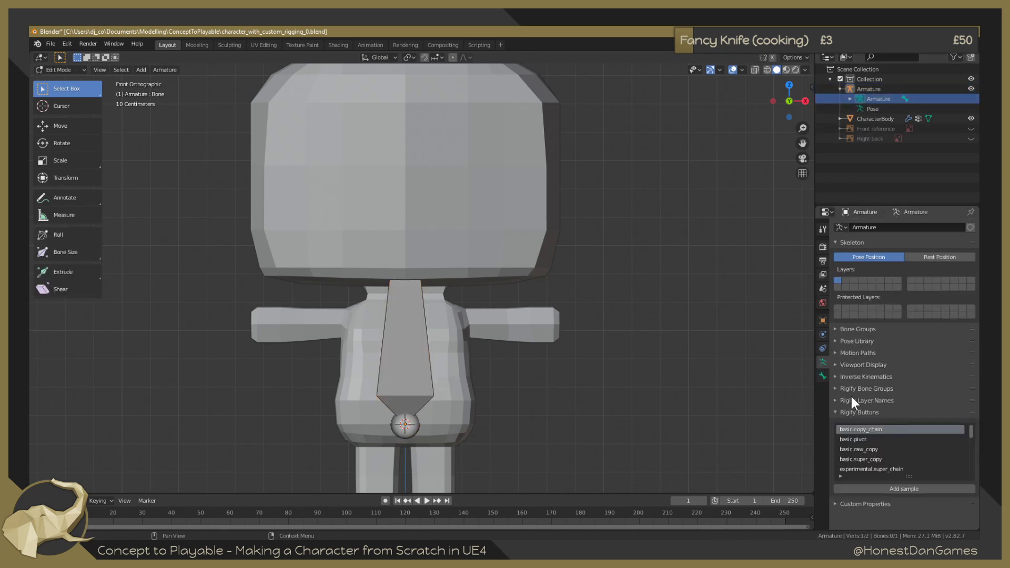
left_click(839, 366)
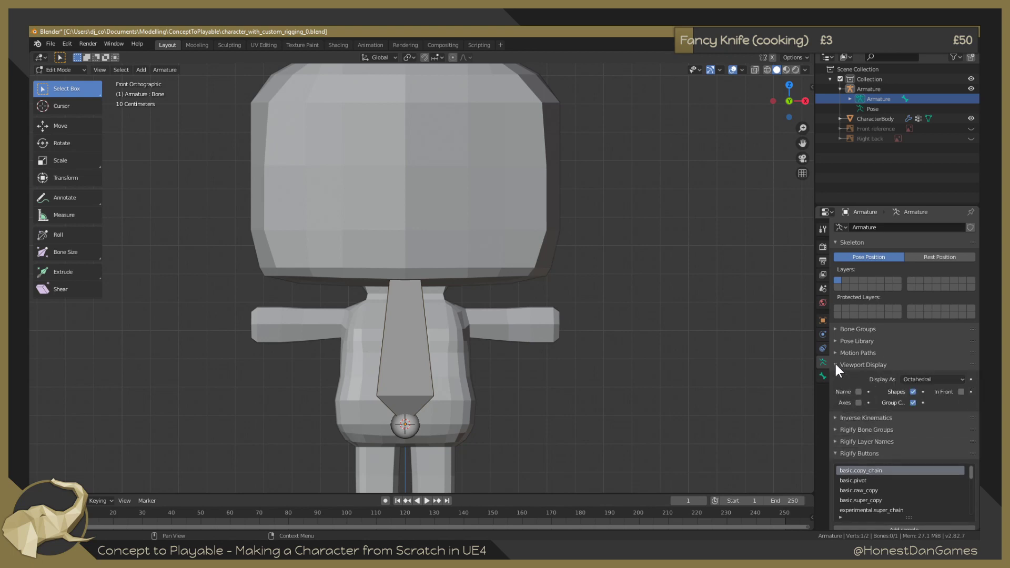
left_click(961, 392)
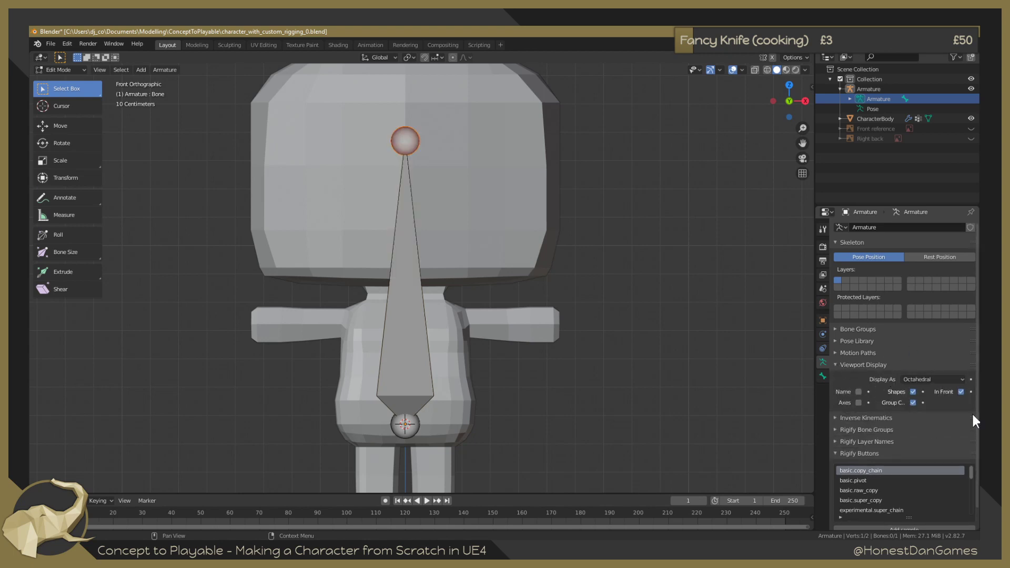
Select the whole bone, including both its ends, in the right orthographic view.
scroll(465, 226, "down", 2)
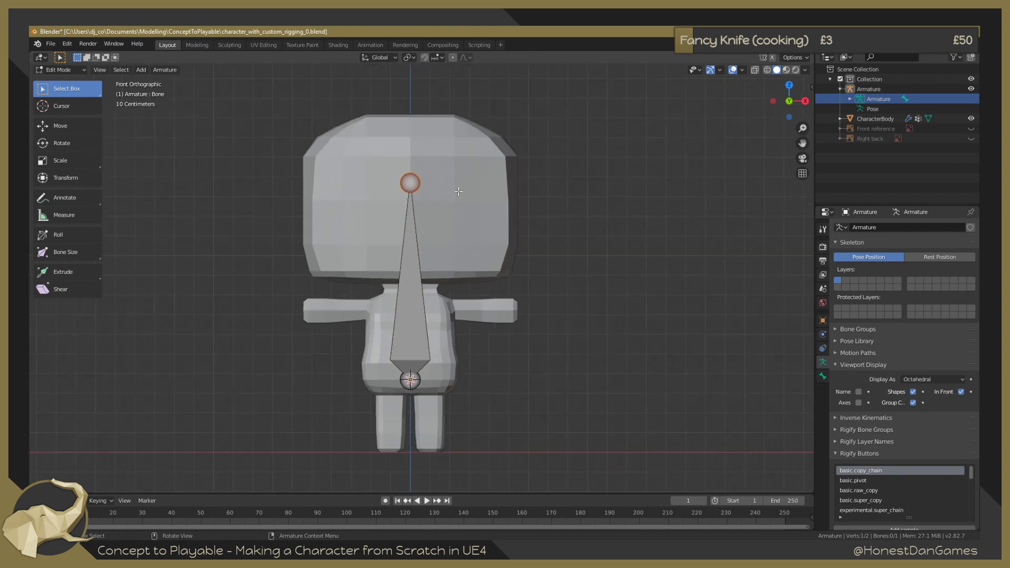
scroll(468, 226, "down", 1)
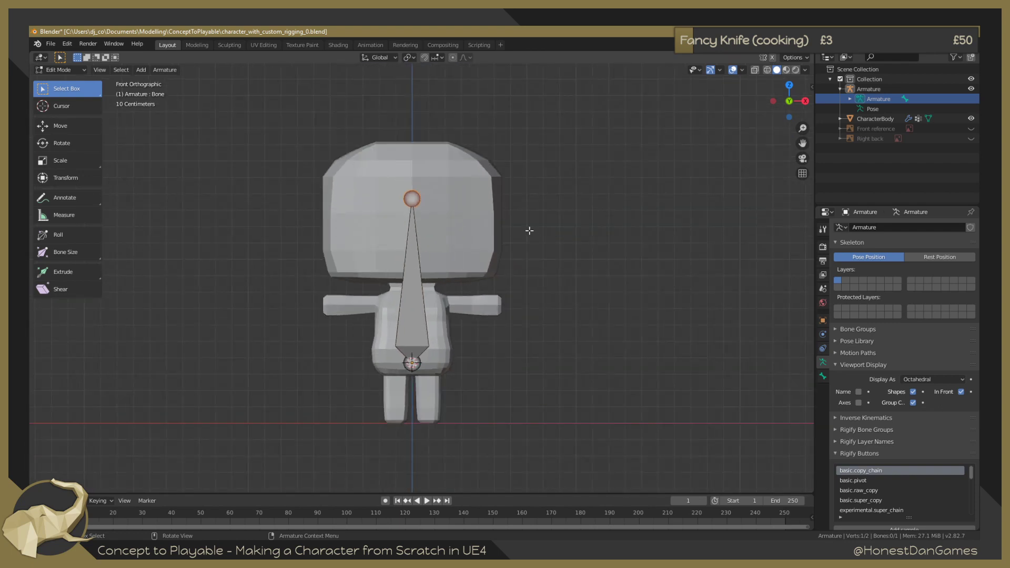
middle_click_drag(524, 228, 488, 268)
key("KP_3")
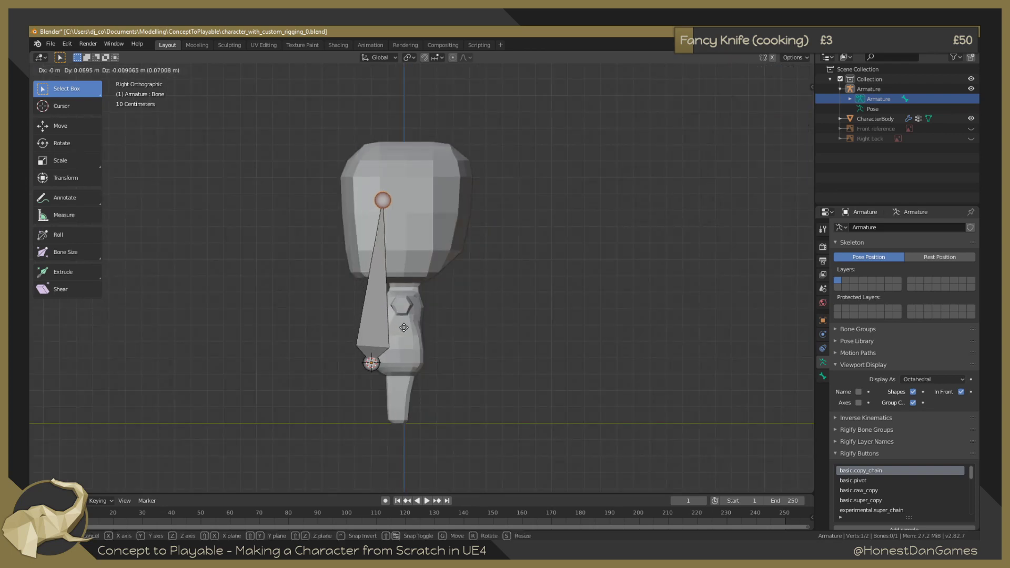
key("a")
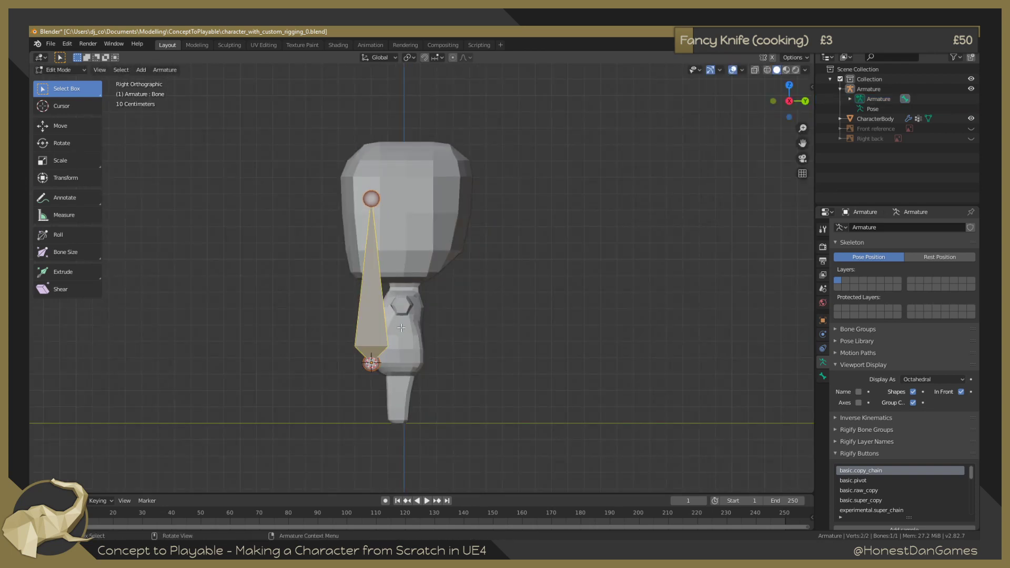
key("g")
key("y")
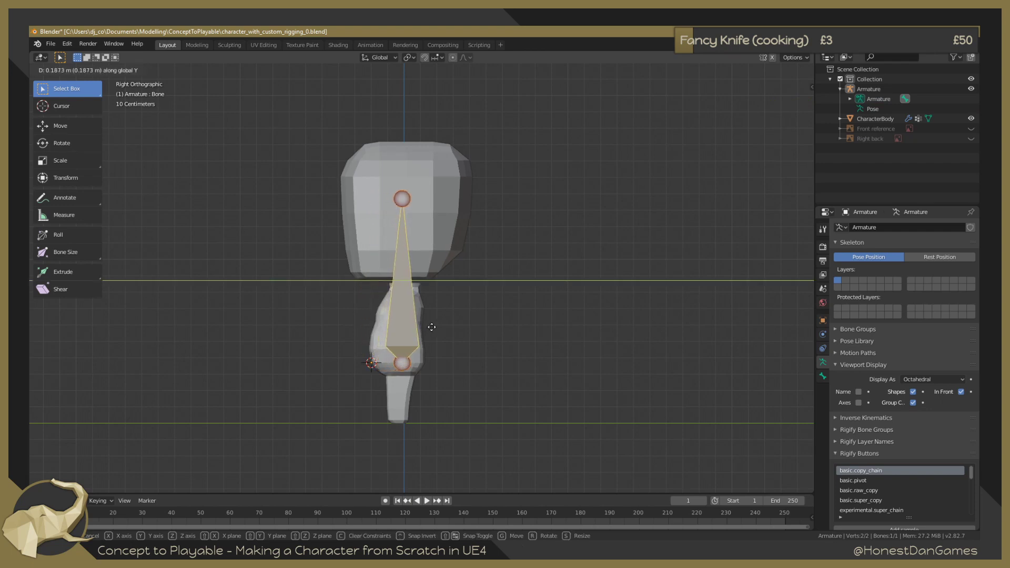
key("Escape")
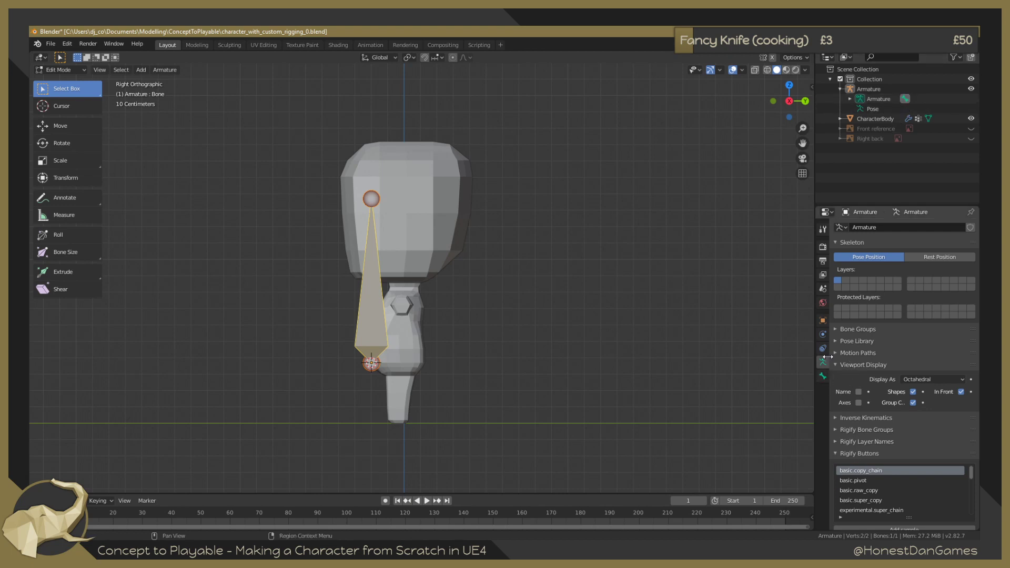
Show the armature's object properties and move the whole bone along the Y axis to the middle of the body.
left_click(823, 321)
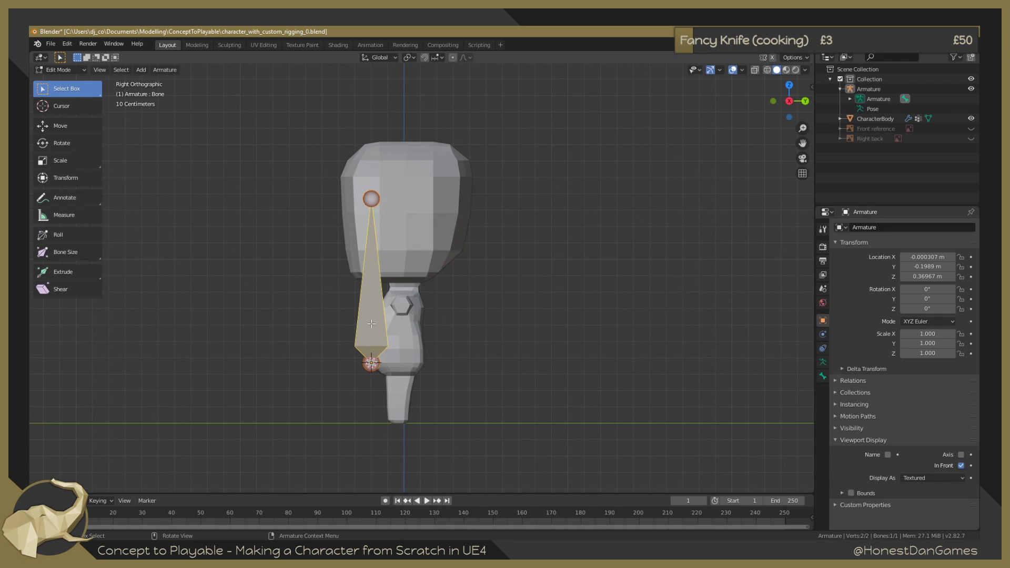
key("g")
key("y")
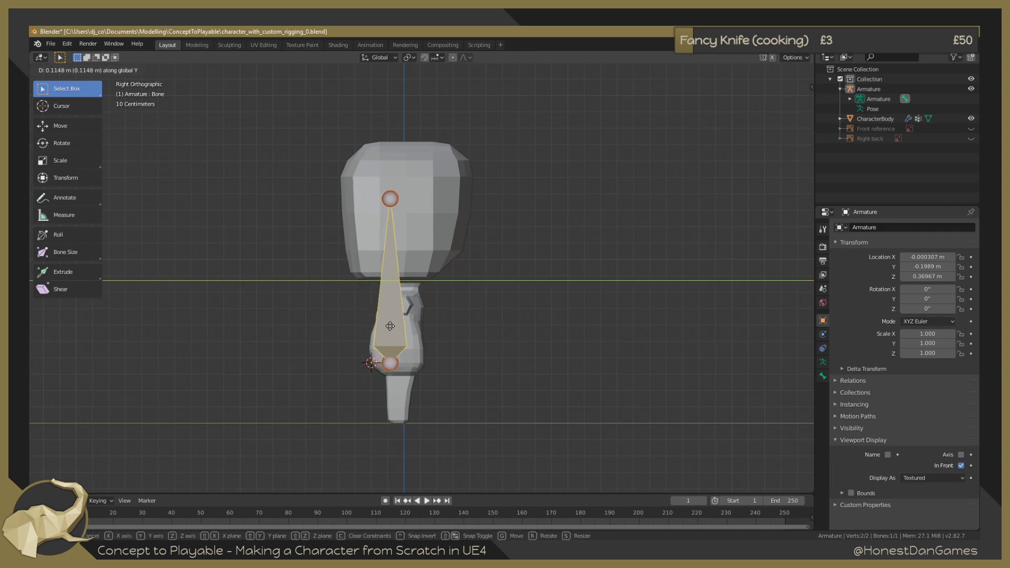
left_click(400, 329)
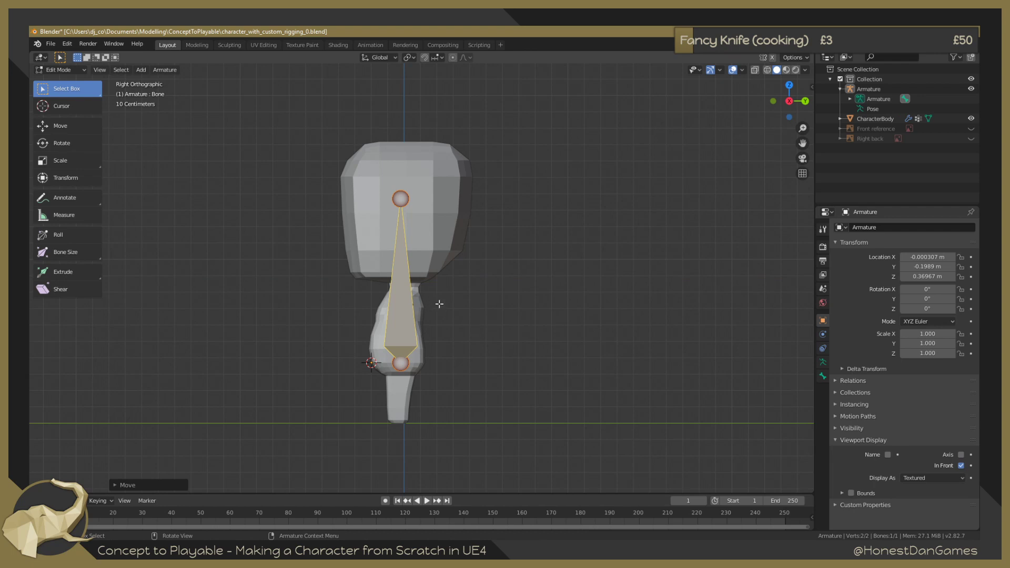
Scale the whole bone down uniformly about its centre to about half its size, in front view.
middle_click_drag(444, 302, 442, 303)
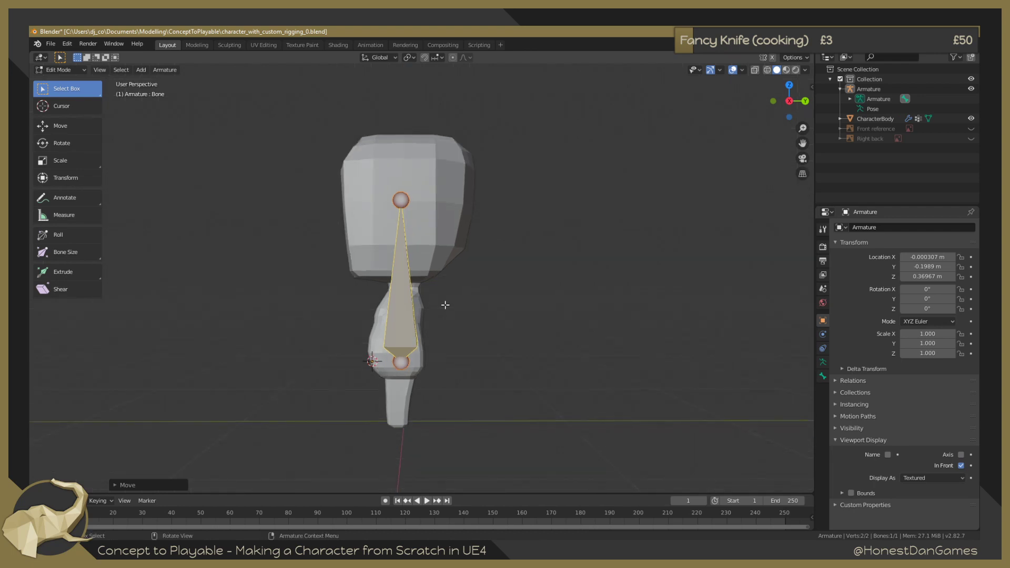
key("KP_1")
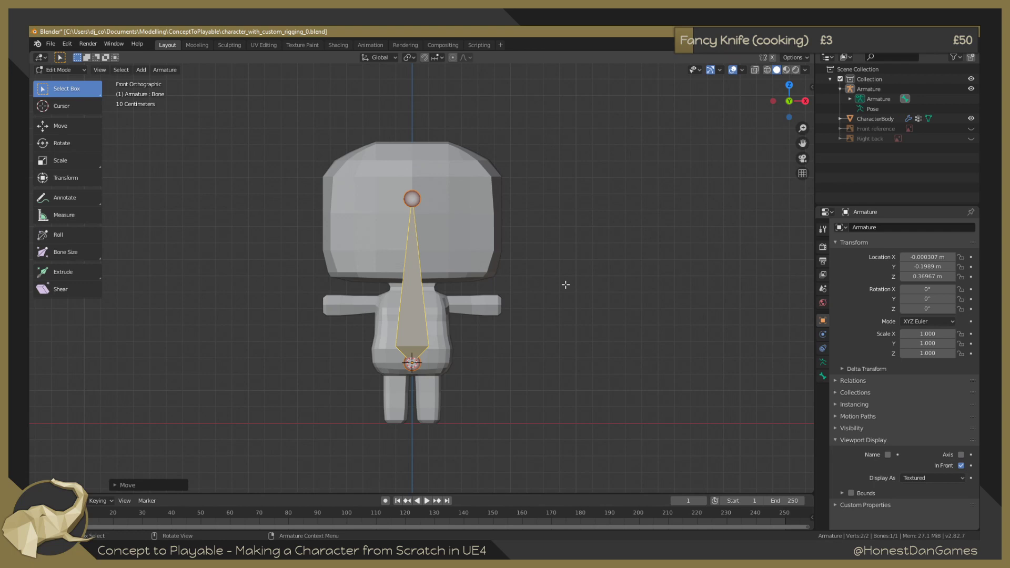
middle_click_drag(517, 246, 485, 302)
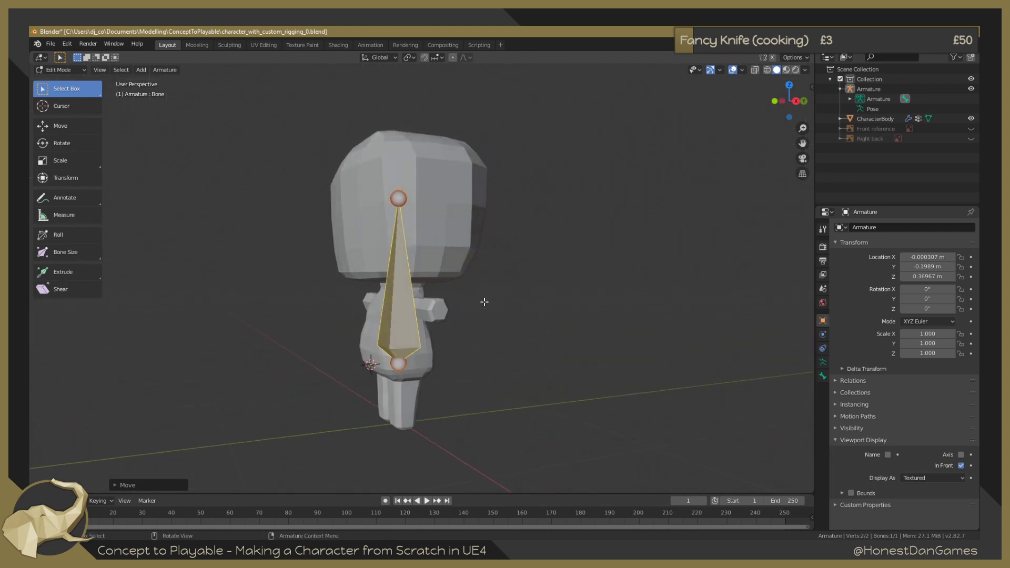
key("KP_1")
key("s")
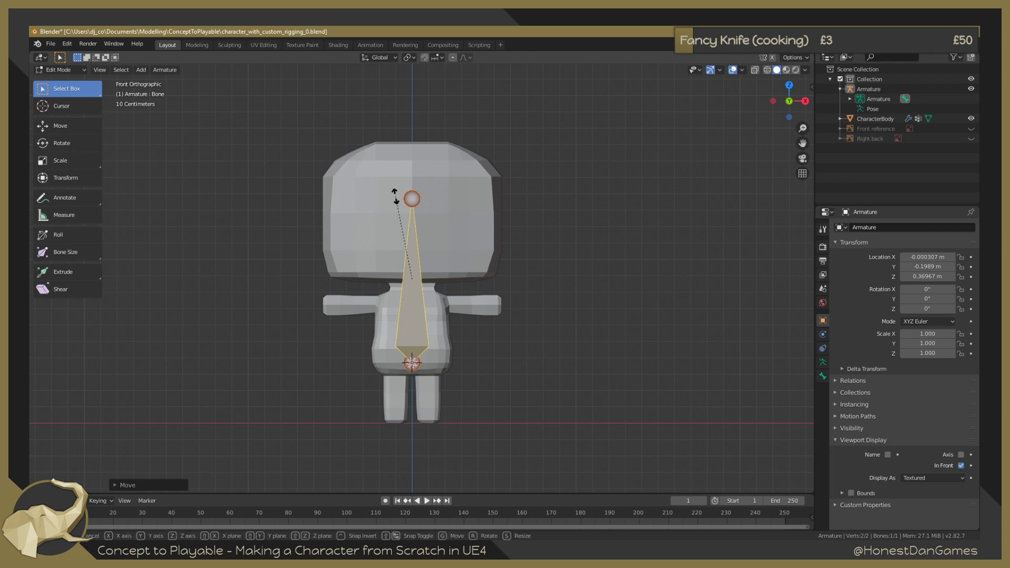
key("Escape")
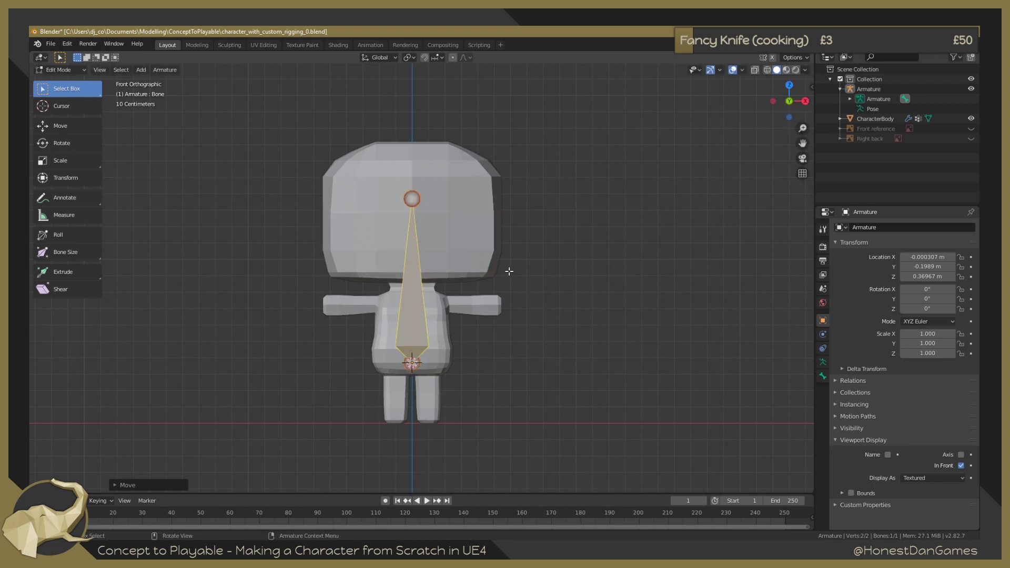
key("s")
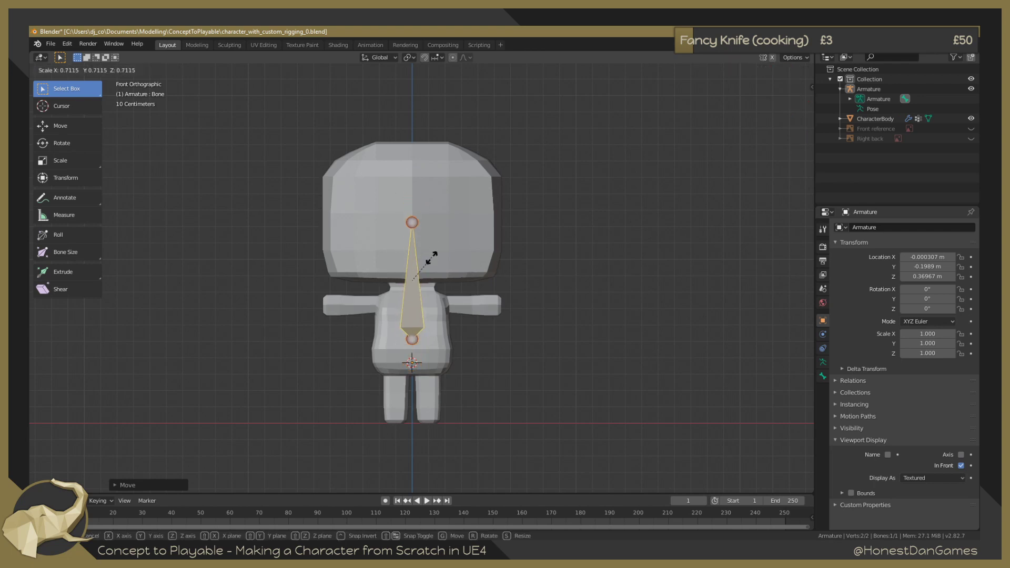
left_click(434, 273)
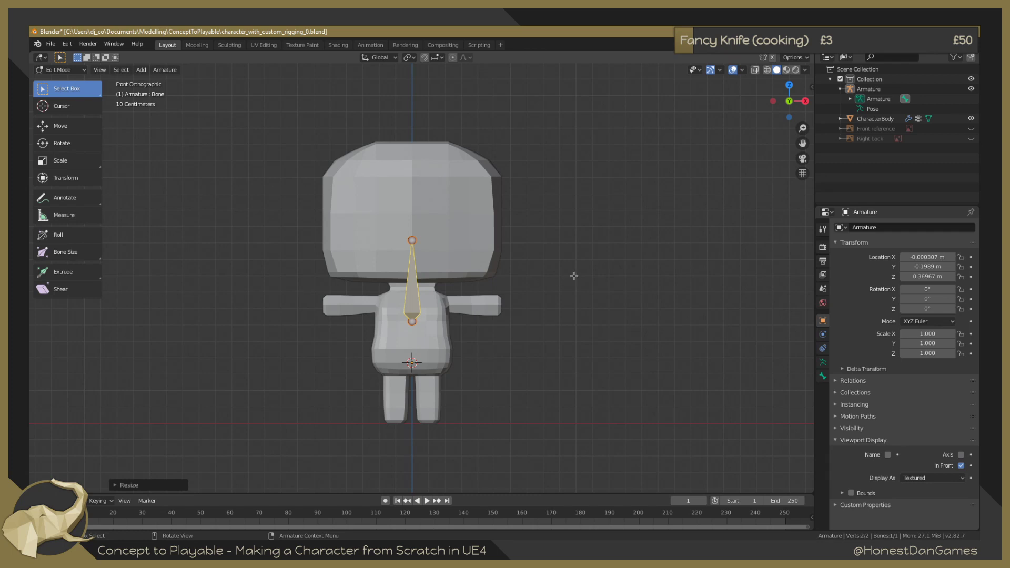
key("KP_3")
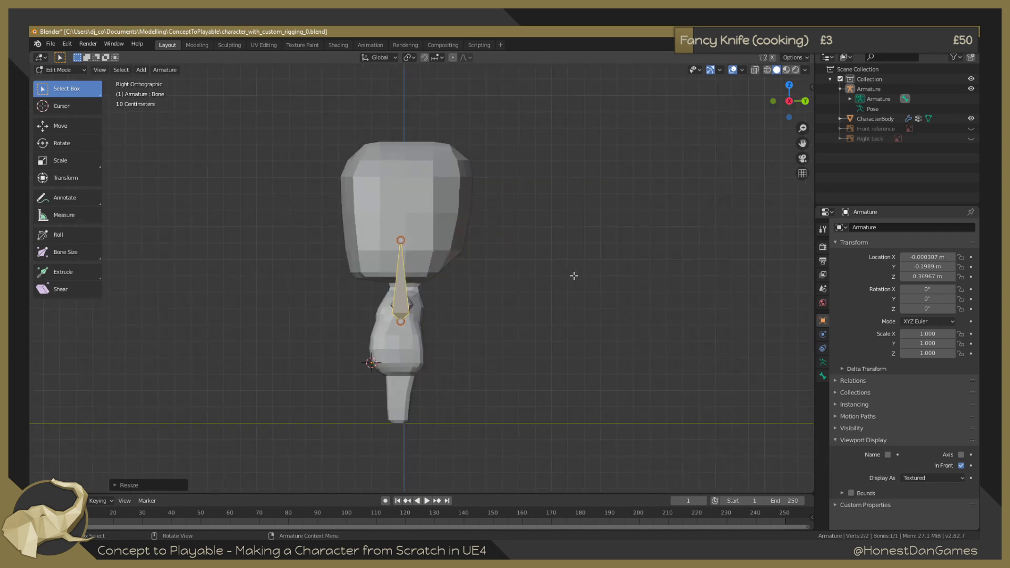
type("g")
type("1")
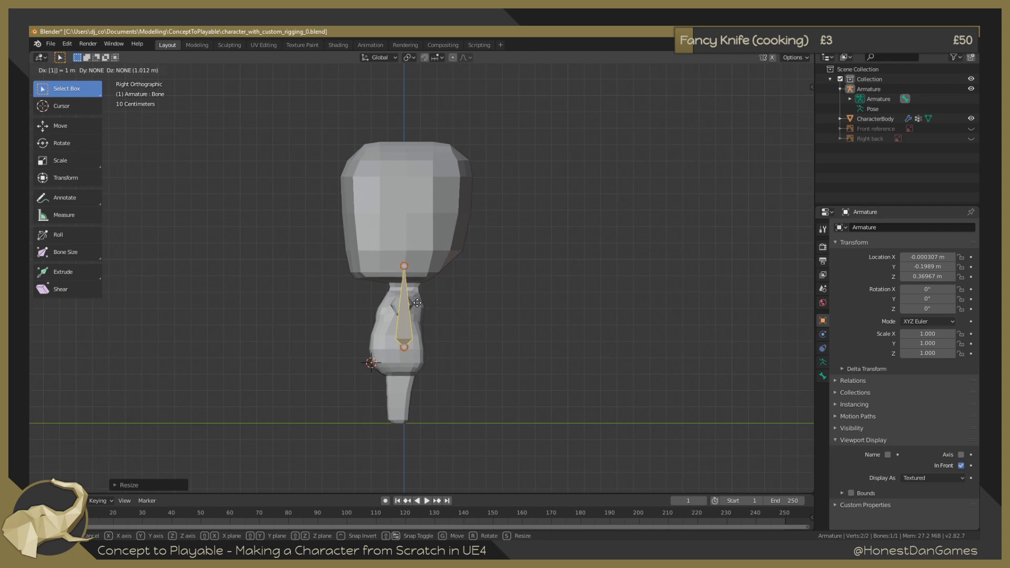
type("z")
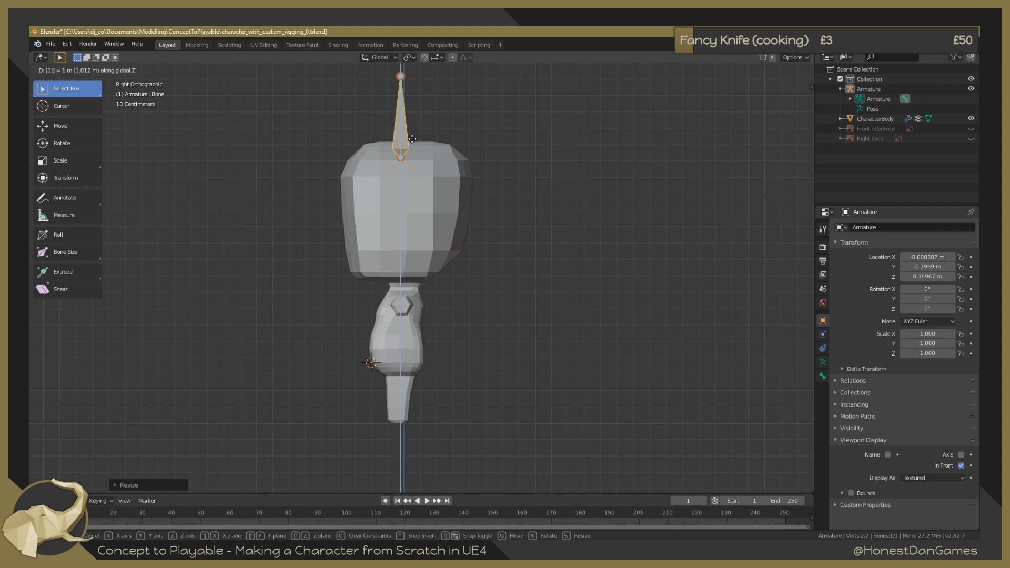
key("Escape")
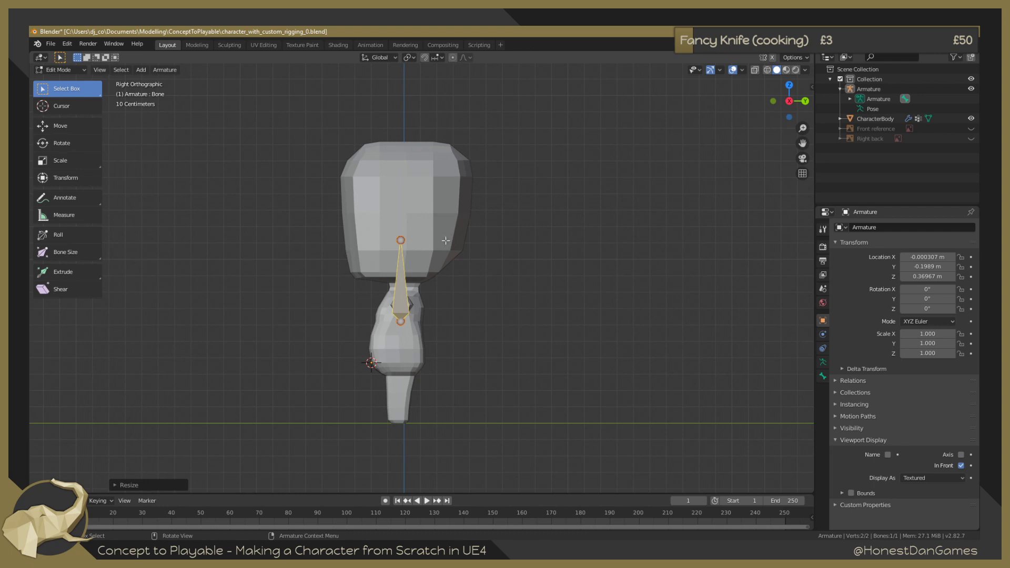
Move the whole bone straight down along the Z axis by about 0.23 m into the torso, and show the front view.
key("z")
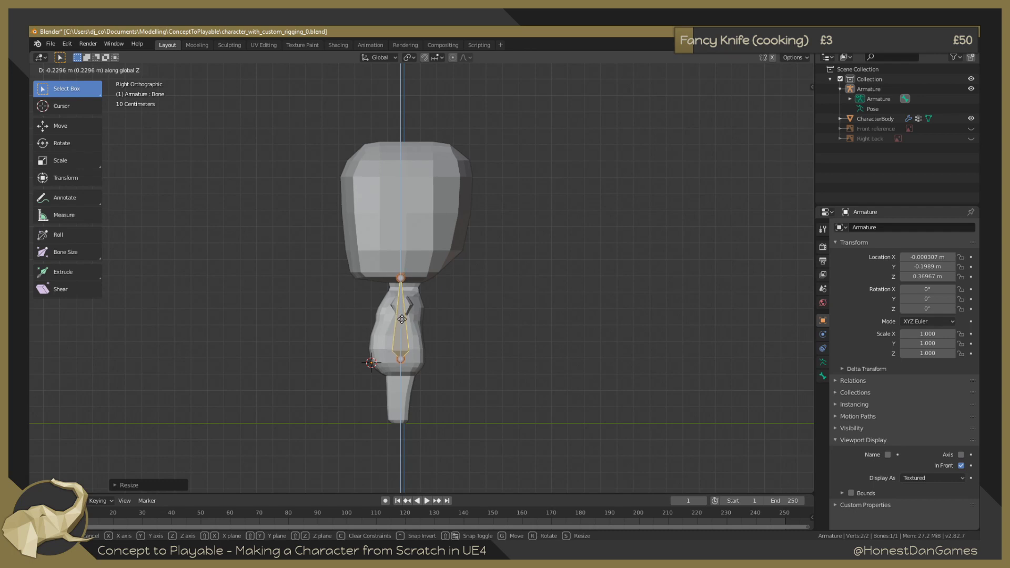
left_click(402, 318)
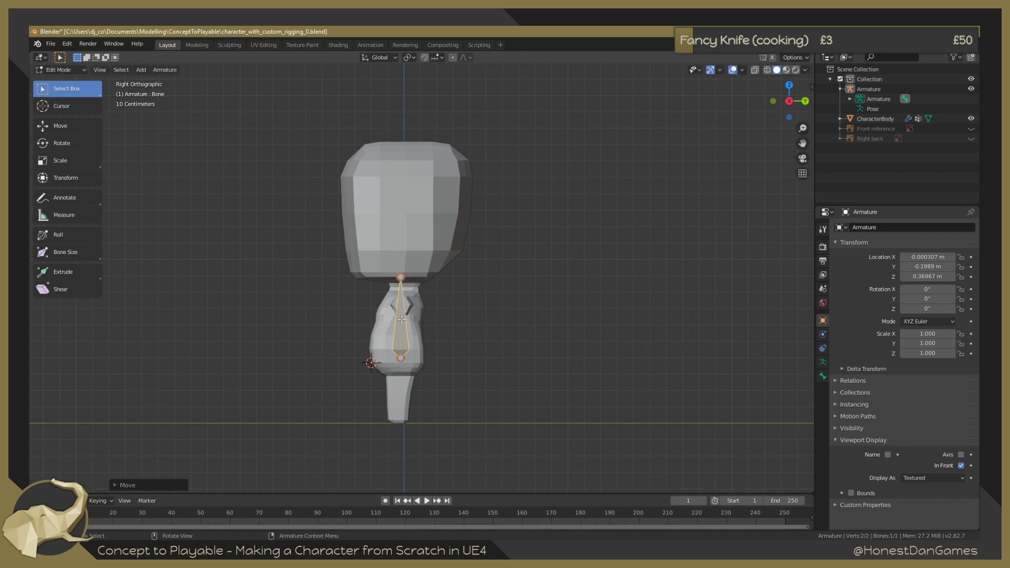
key("KP_5")
key("KP_1")
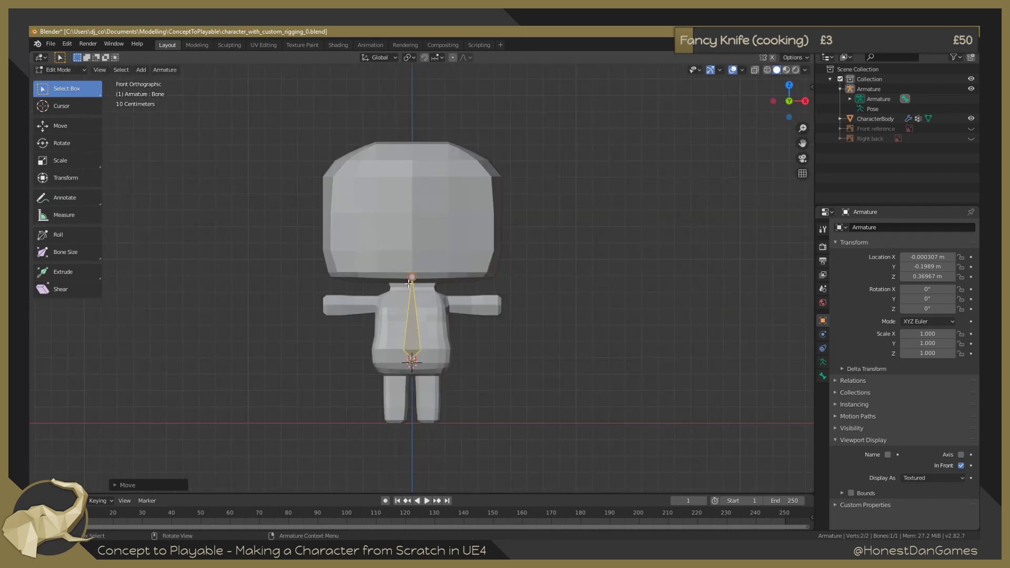
key("g")
right_click(412, 294)
key("g")
right_click(425, 333)
scroll(425, 334, "up", 4)
key("s")
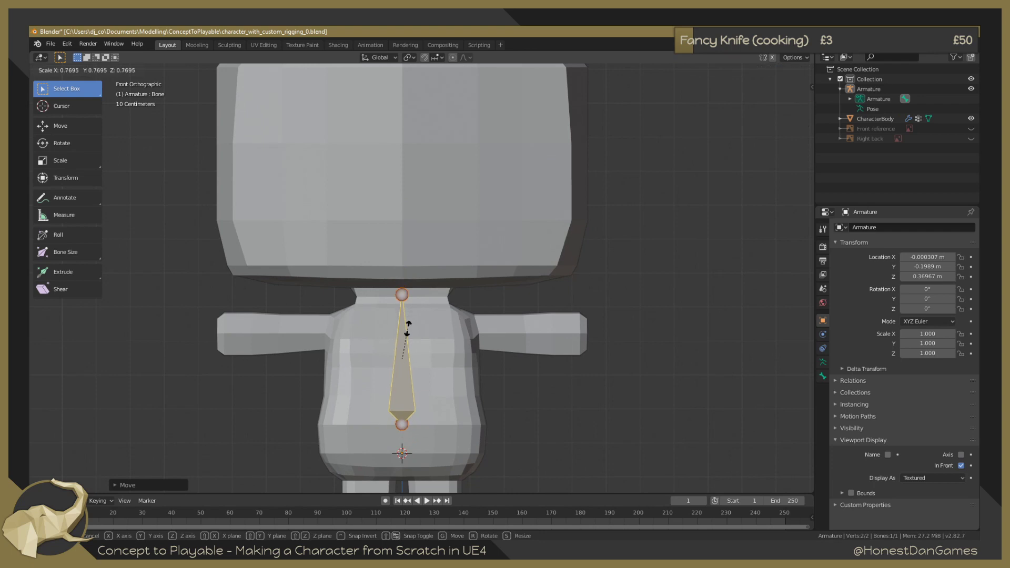
right_click(403, 337)
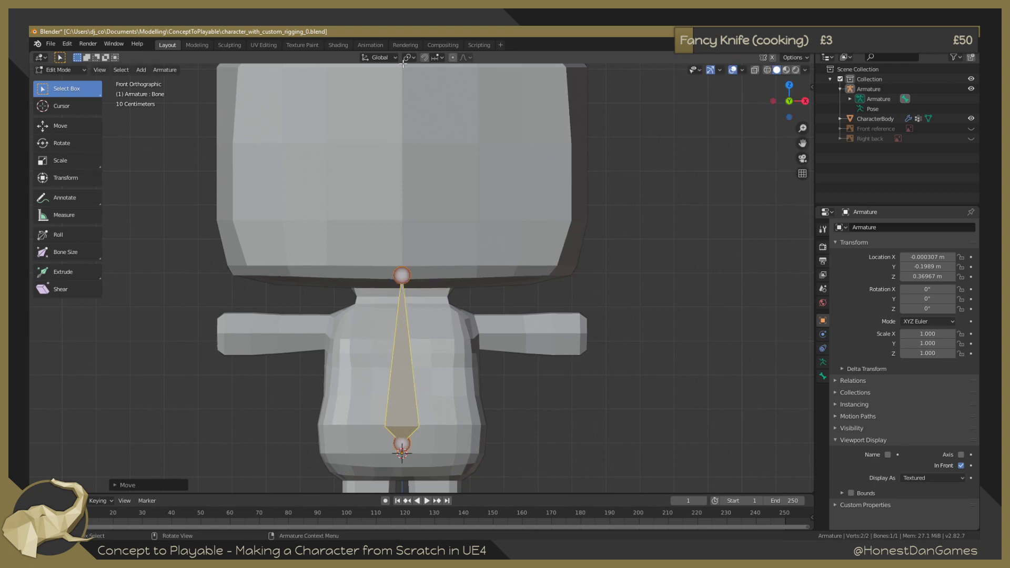
left_click(380, 57)
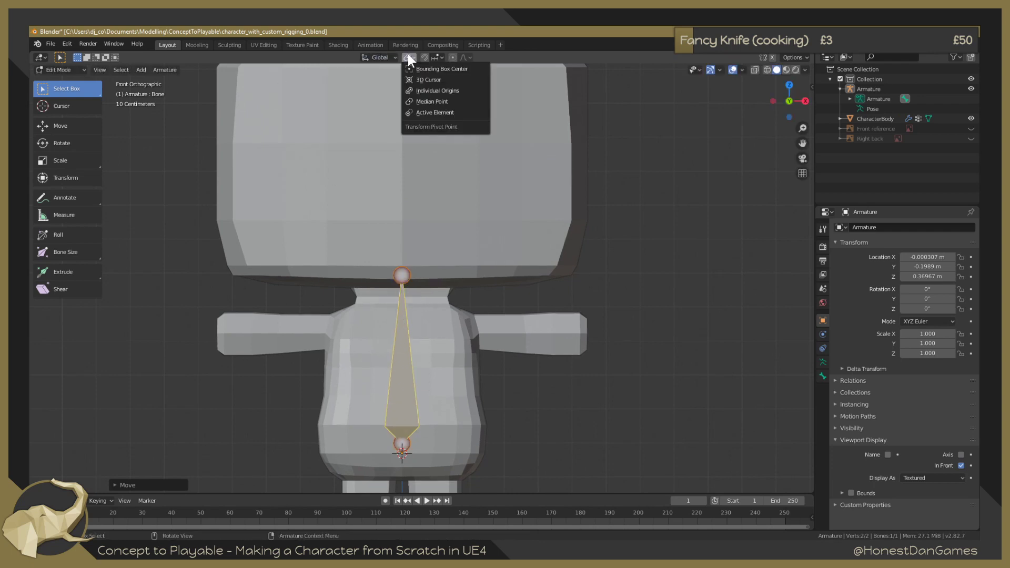
right_click(653, 265)
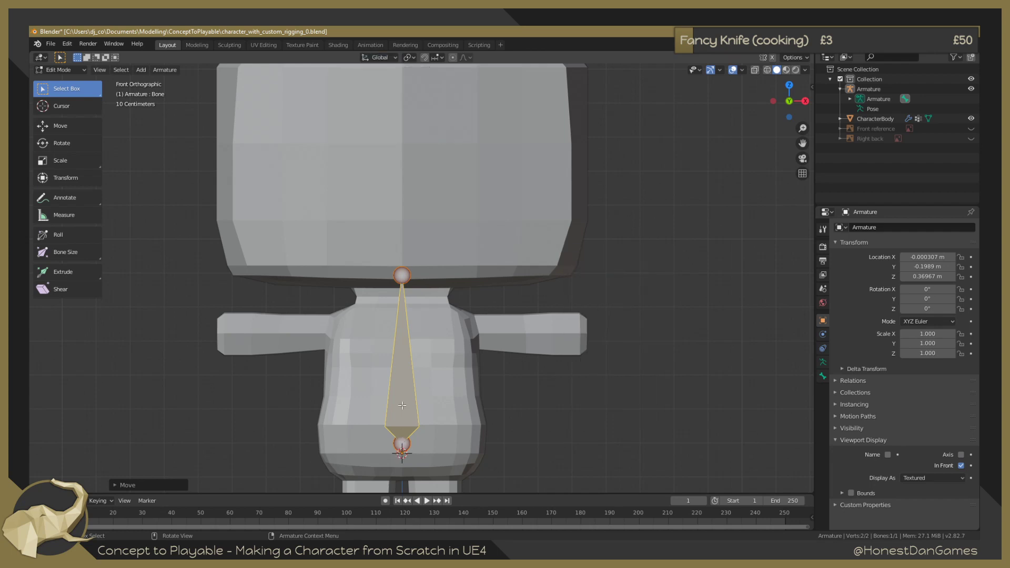
Scale the whole bone down uniformly to about half its size so it fits inside the torso.
scroll(402, 428, "up", 1)
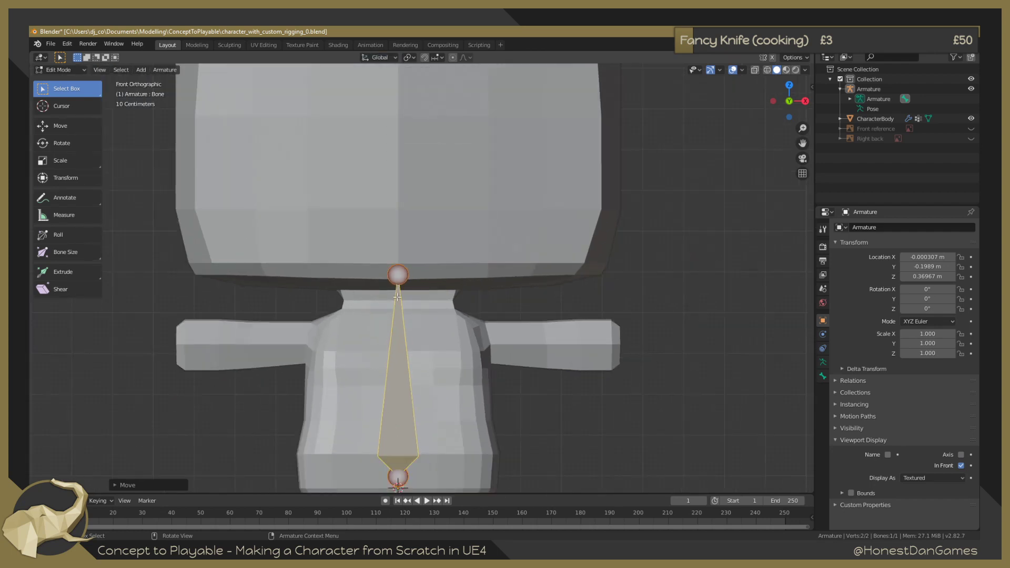
key("s")
left_click(396, 331)
middle_click_drag(499, 389, 556, 412)
key("KP_1")
scroll(570, 221, "down", 4)
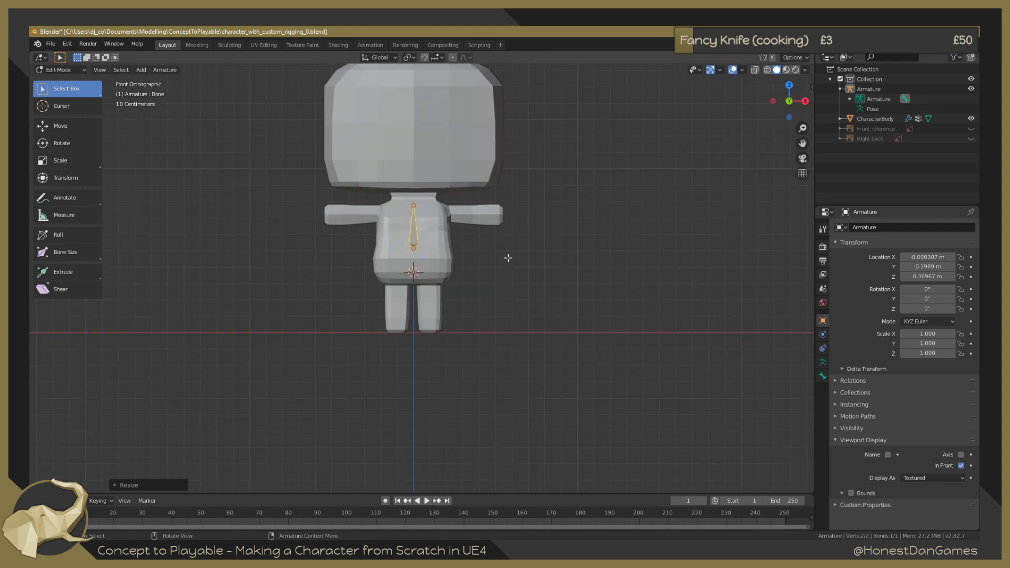
Move the whole bone down along the Z axis by about 0.14 m so its base sits low in the torso at the 3D cursor.
right_click(509, 300)
mouse_move(570, 178)
middle_mouse_down("shift")
mouse_move(591, 300)
mouse_move(585, 279)
mouse_move(516, 284)
mouse_move(545, 266)
mouse_move(561, 272)
mouse_move(521, 273)
mouse_move(537, 263)
mouse_move(525, 268)
mouse_move(557, 279)
mouse_move(577, 309)
mouse_move(570, 205)
mouse_move(564, 282)
mouse_move(552, 238)
mouse_move(557, 192)
middle_mouse_up("shift")
key("KP_1")
key("KP_5")
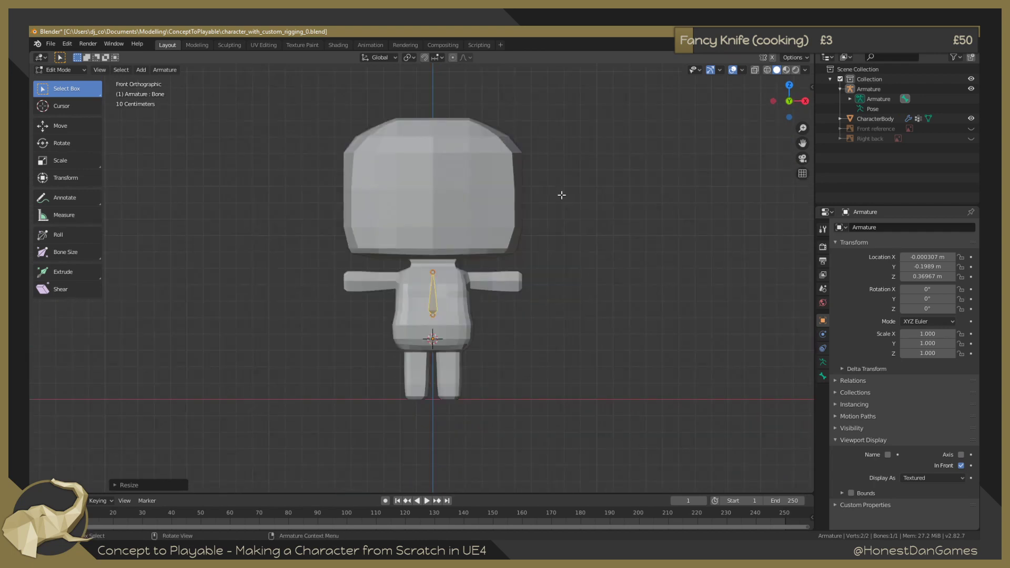
scroll(463, 323, "up", 3)
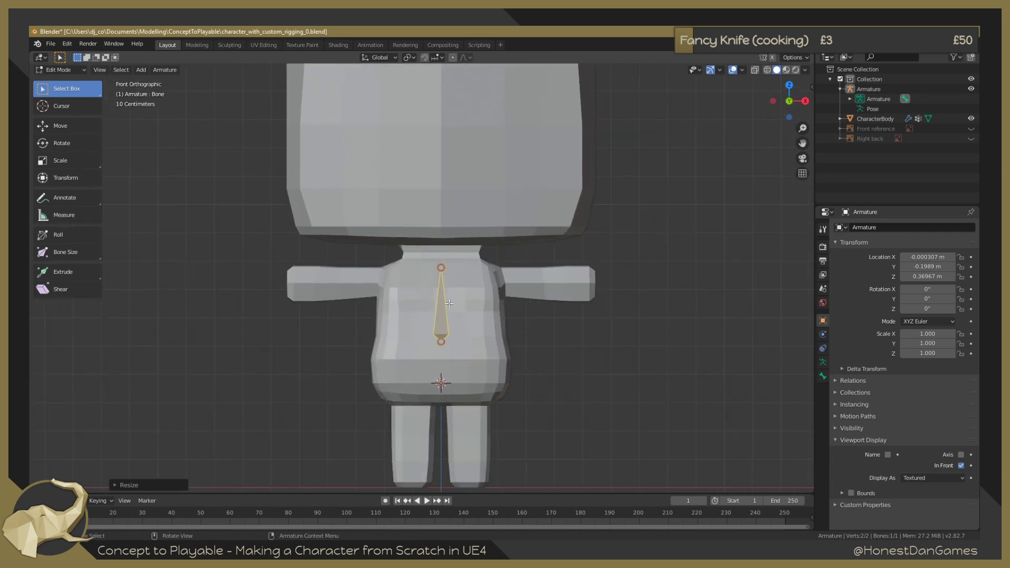
key("g")
key("z")
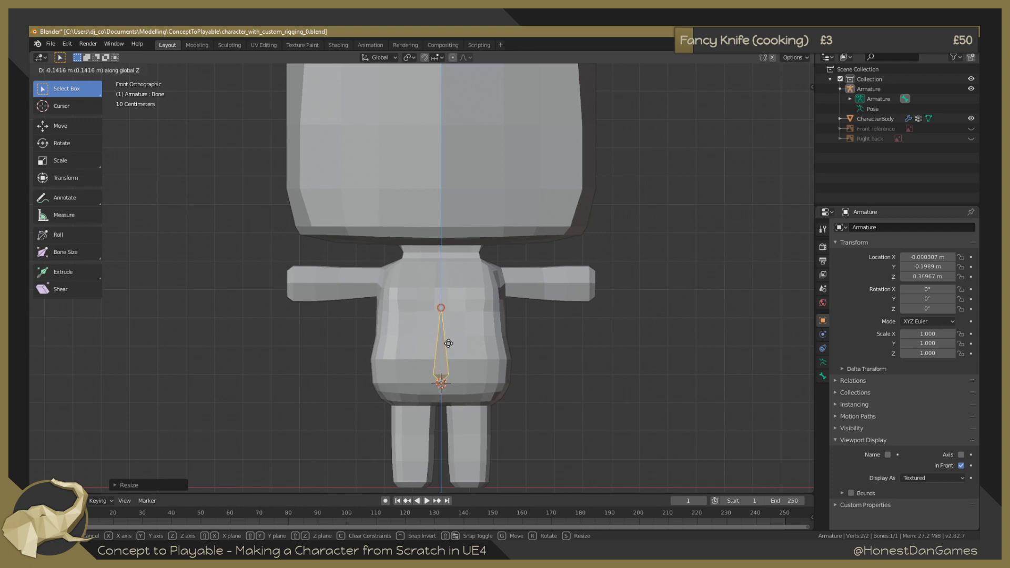
left_click(448, 343)
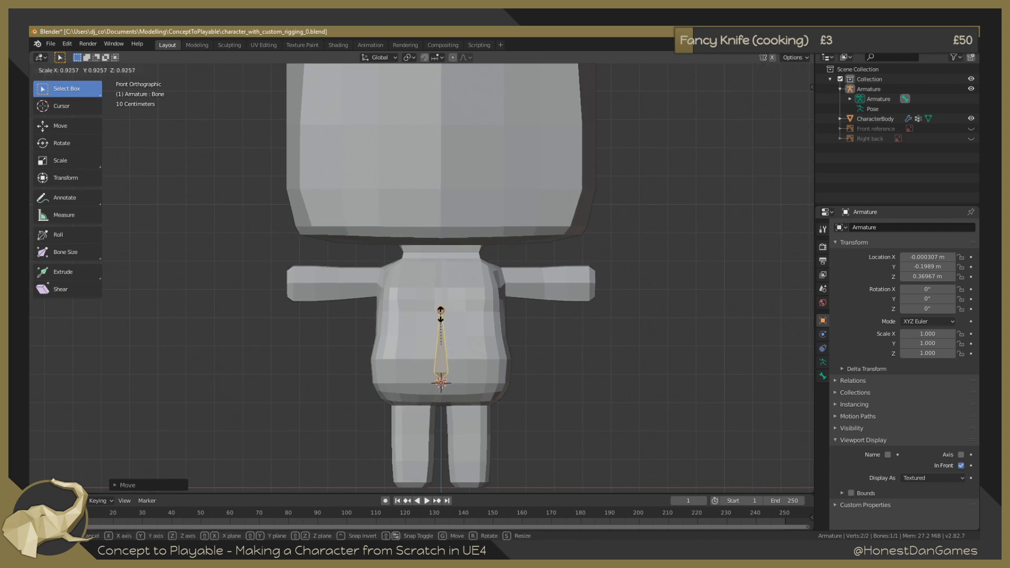
Shorten the bone by moving only its upper joint down along the Z axis by about 0.12 m.
left_click(441, 308)
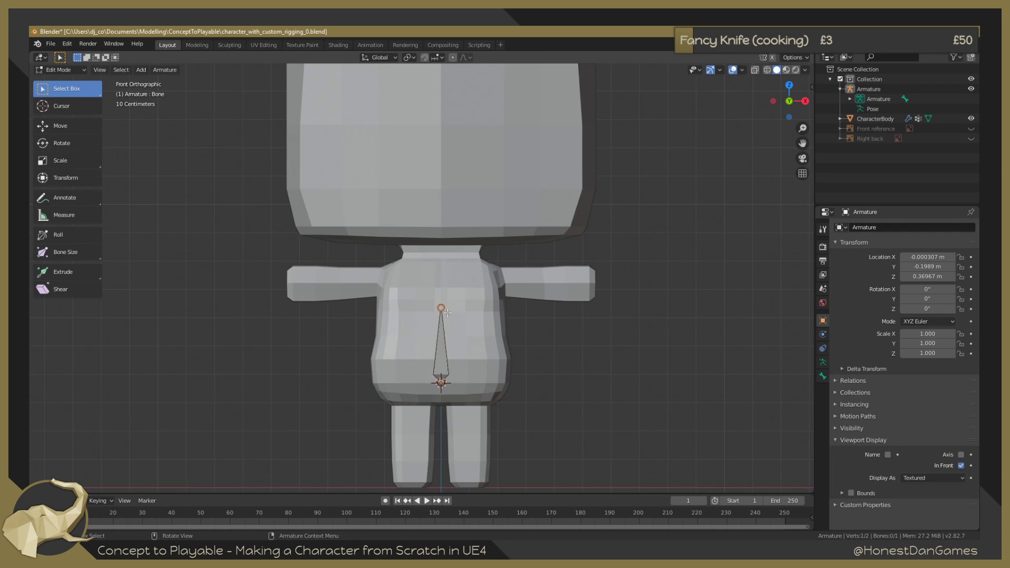
key("g")
key("z")
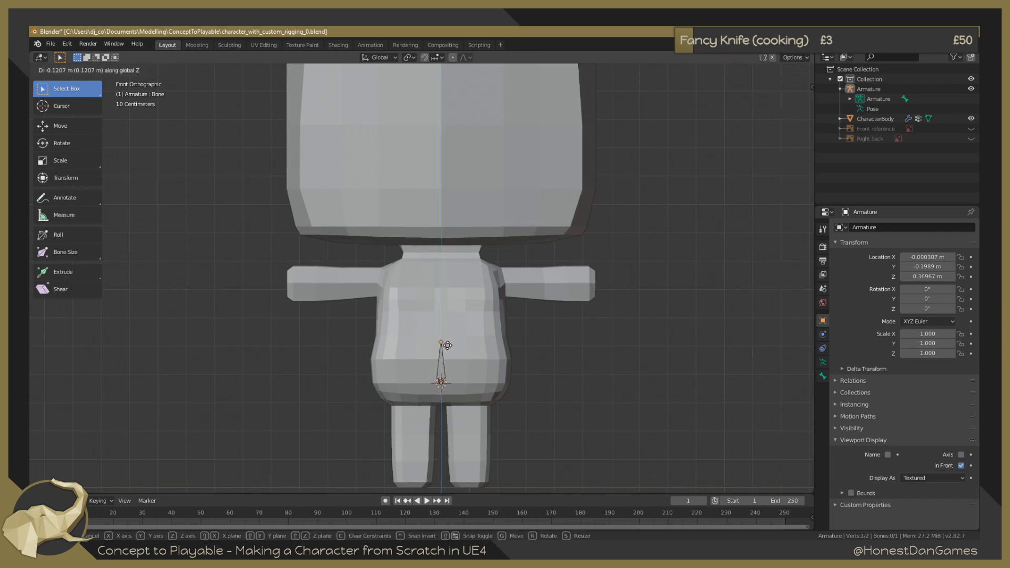
left_click(446, 345)
left_click(441, 370)
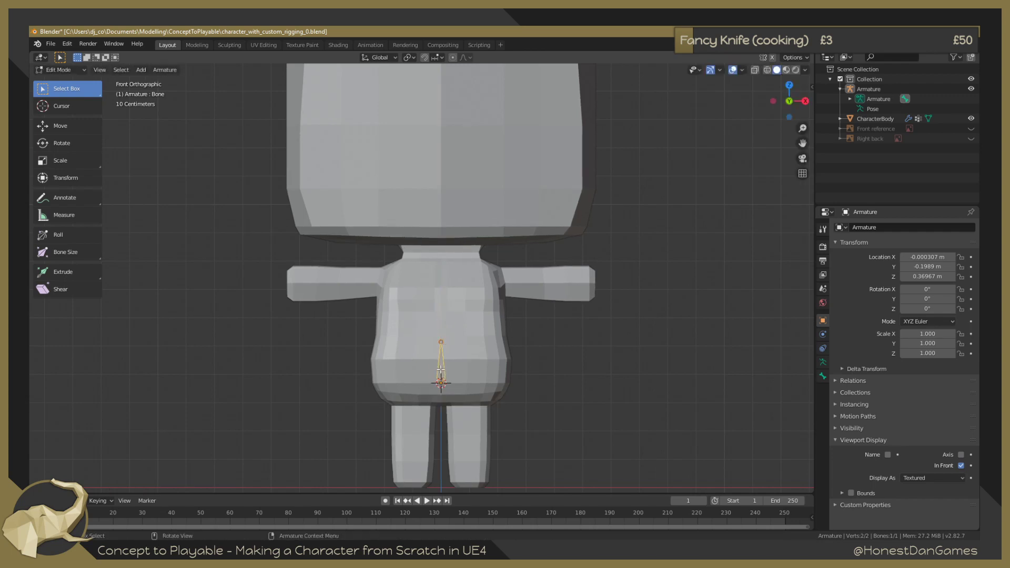
Extrude a second spine bone about 0.11 m straight up along the Z axis from the first bone's upper joint.
left_click(441, 339)
key("e")
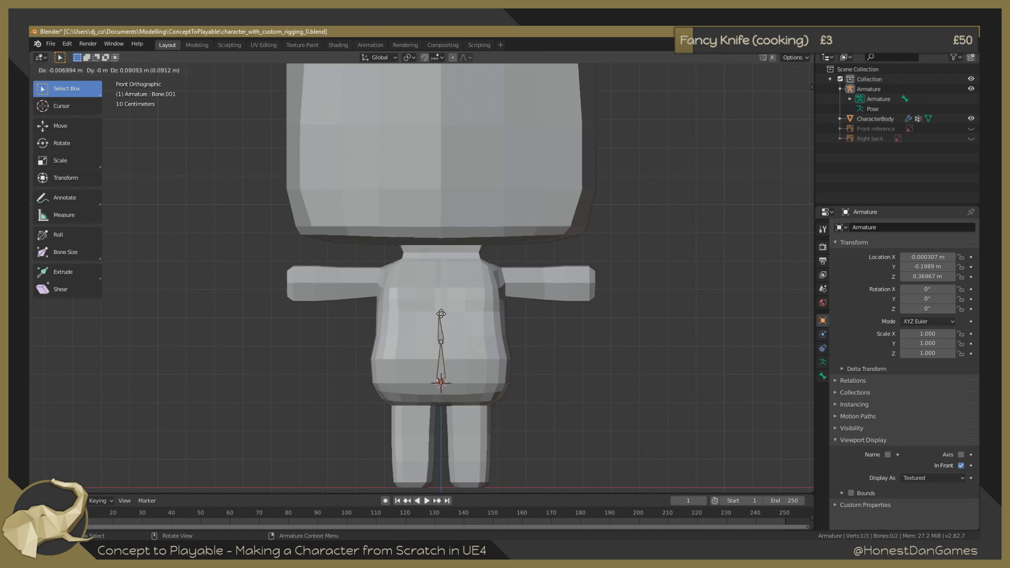
key("z")
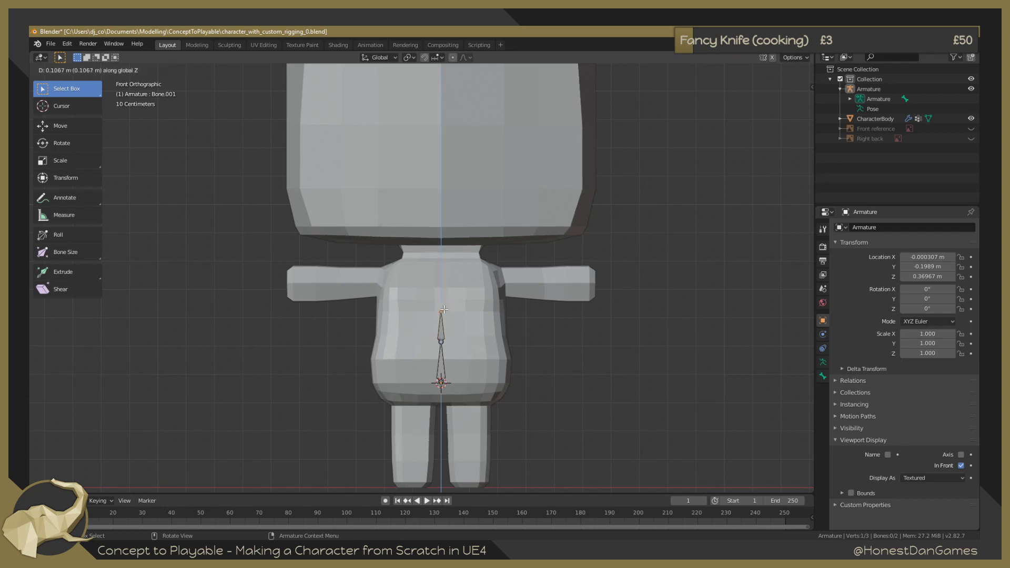
left_click(442, 312)
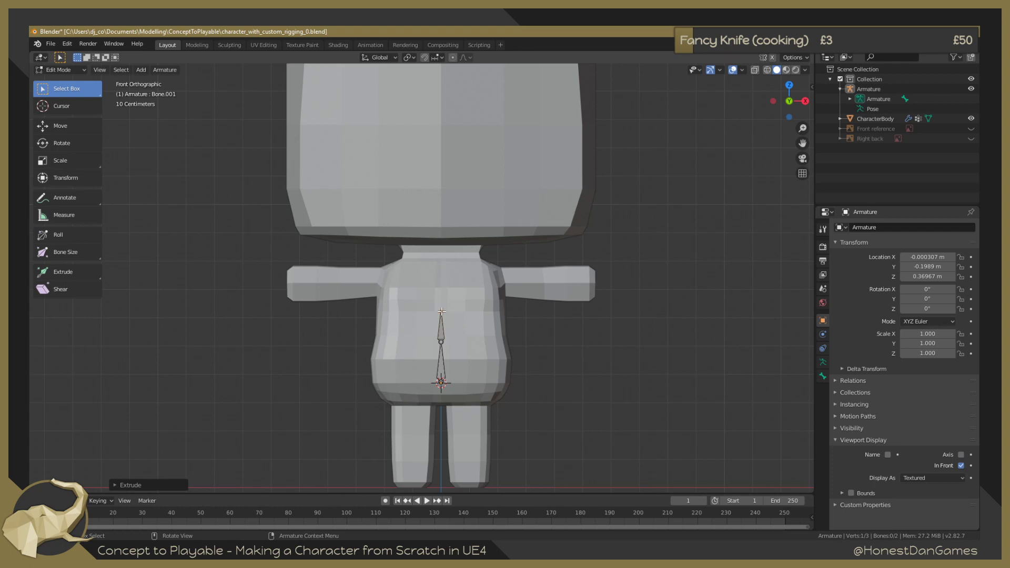
Extrude a chest bone about 0.18 m up along Z to the neck base, and a shoulder bone about 0.15 m sideways from its tip.
key("e")
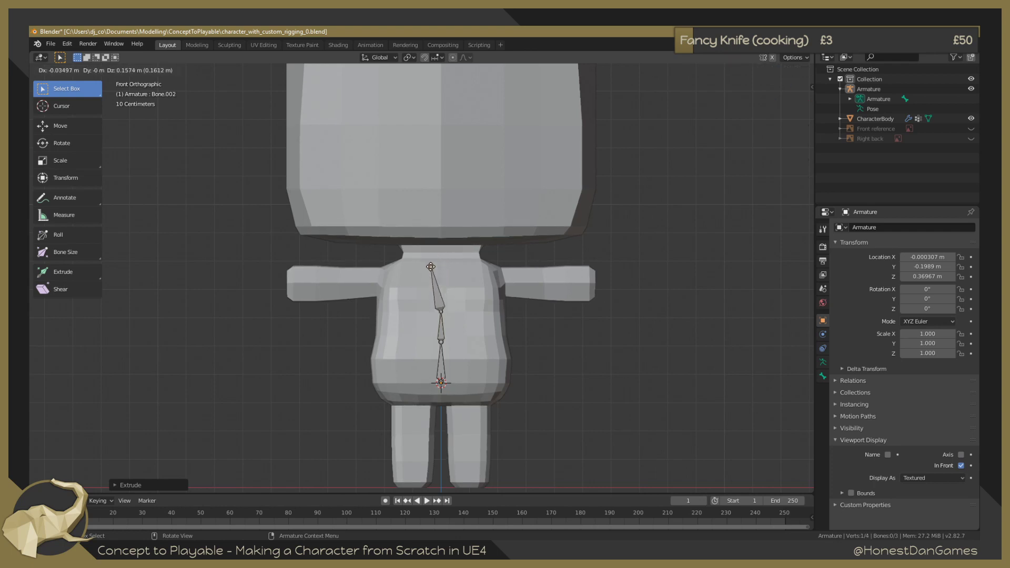
key("z")
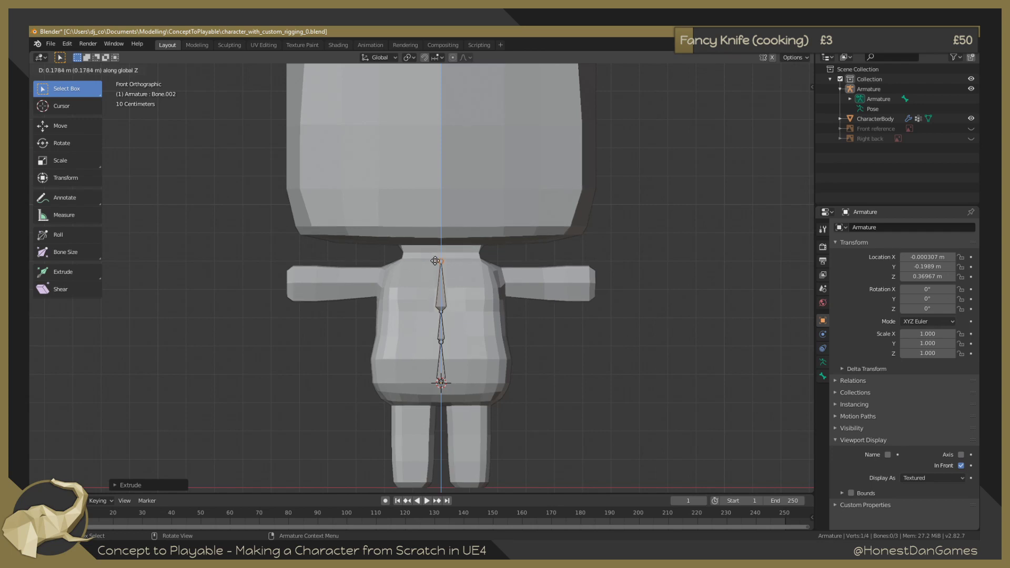
left_click(430, 258)
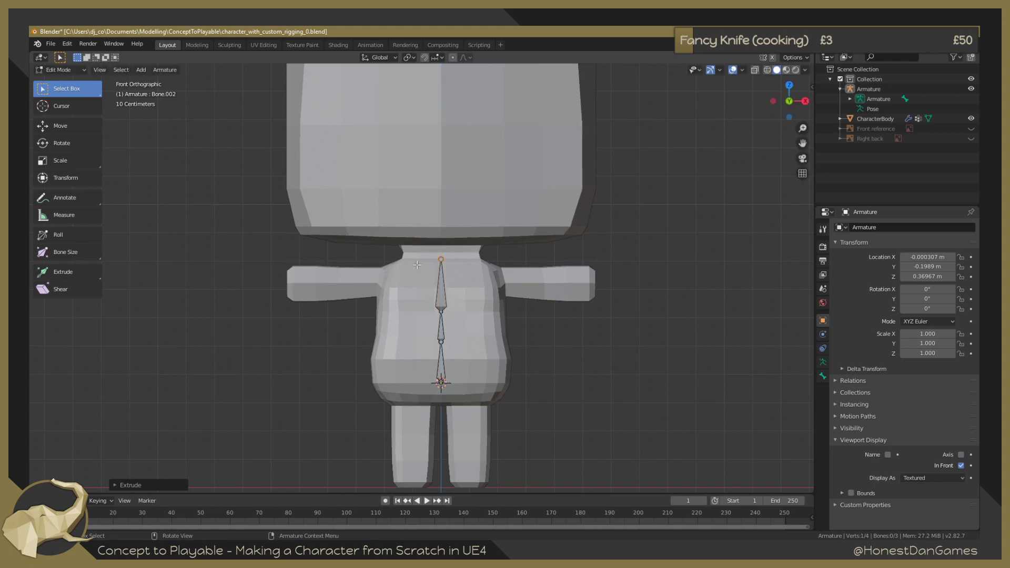
key("e")
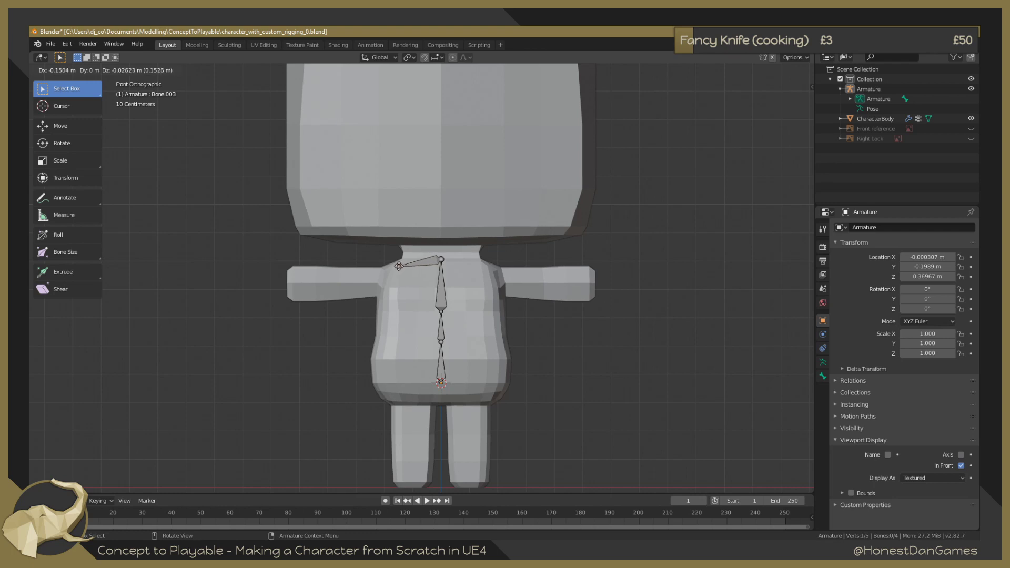
left_click(399, 267)
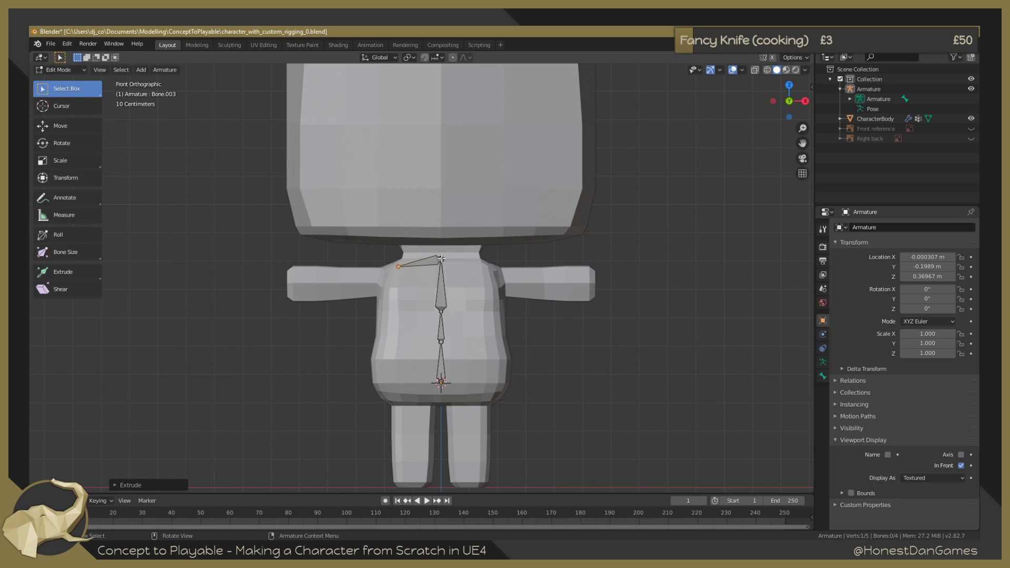
Try to mirror the selected shoulder bone to the other side of the body with Symmetrize.
left_click(430, 261)
right_click(428, 261)
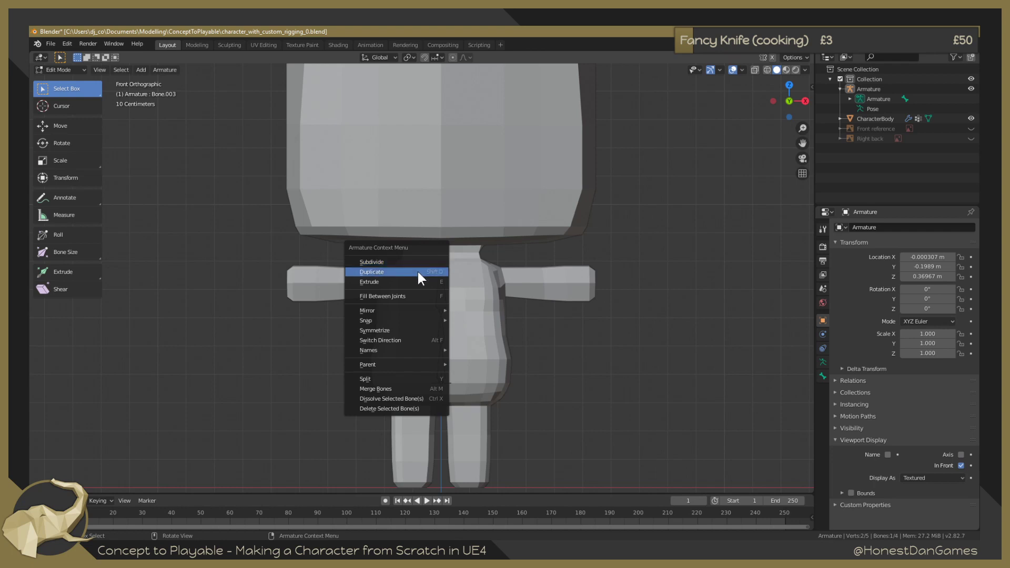
left_click(417, 330)
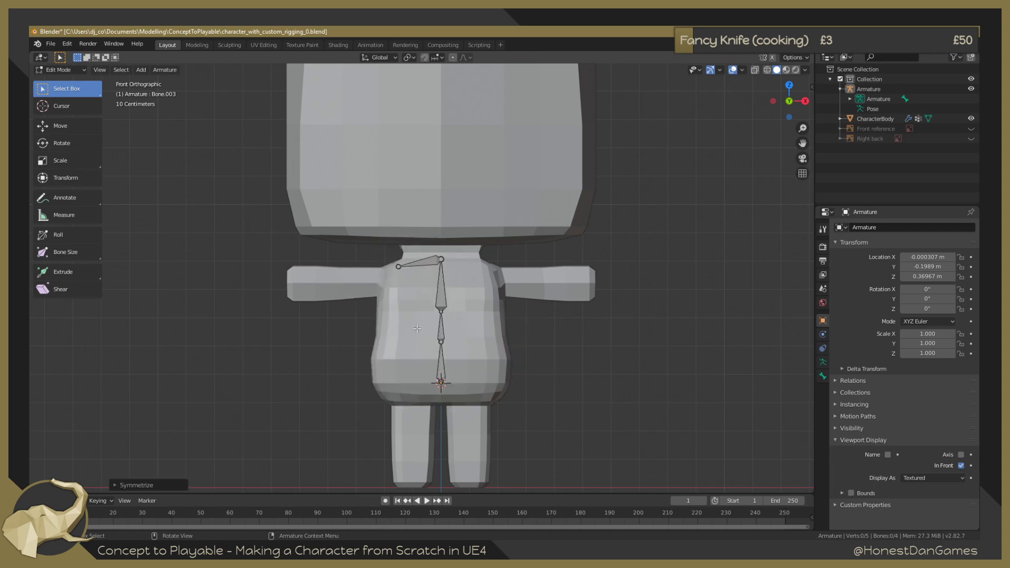
middle_click_drag(416, 329, 381, 325)
left_click(421, 266)
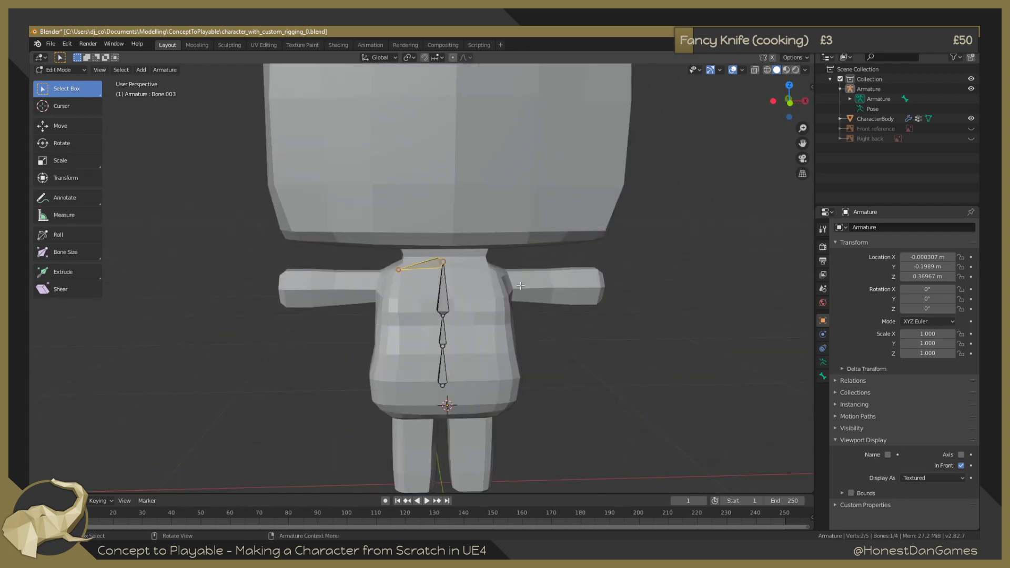
left_click(850, 99)
left_click(859, 109)
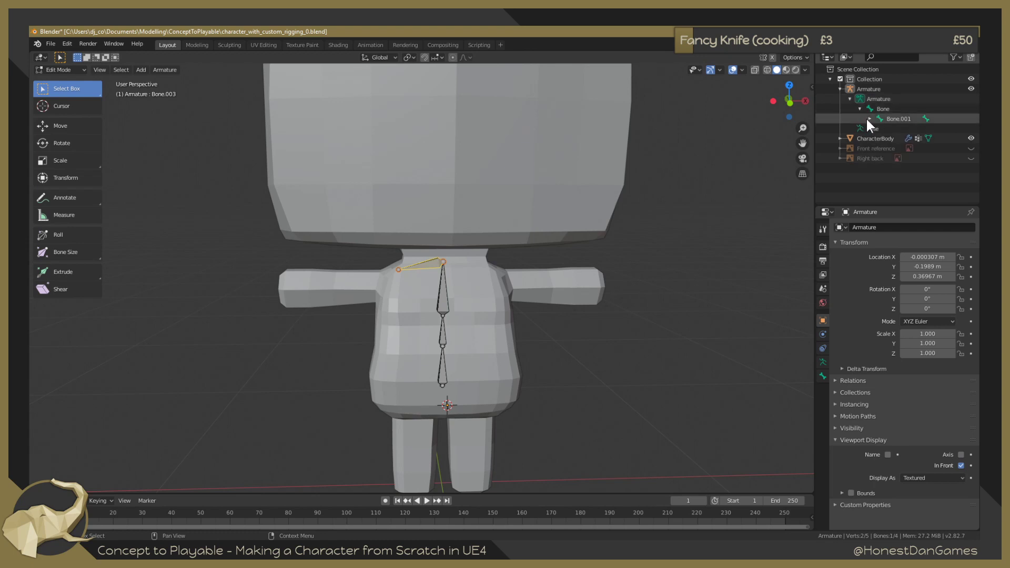
left_click(861, 128)
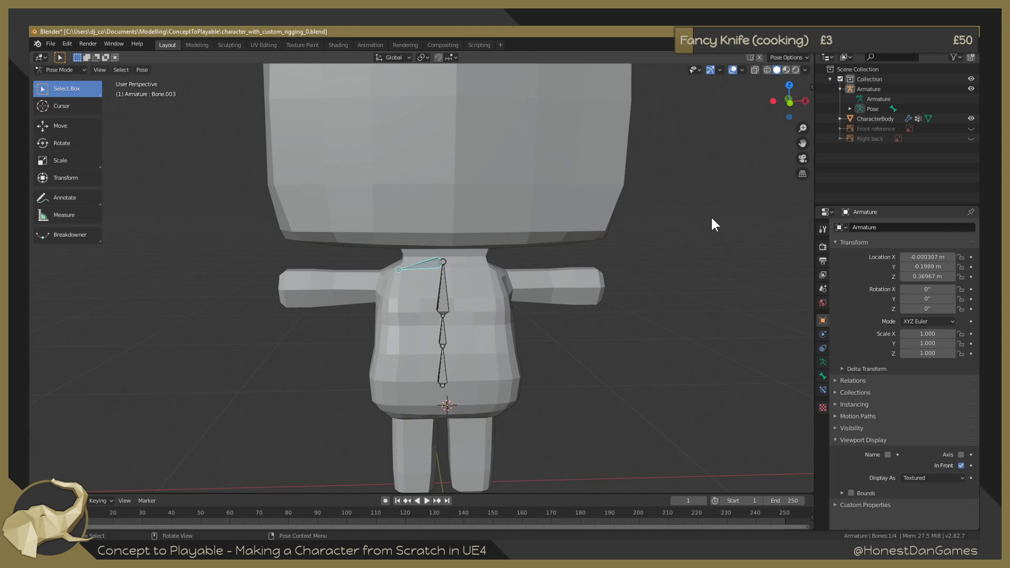
middle_click_drag(721, 232, 714, 231)
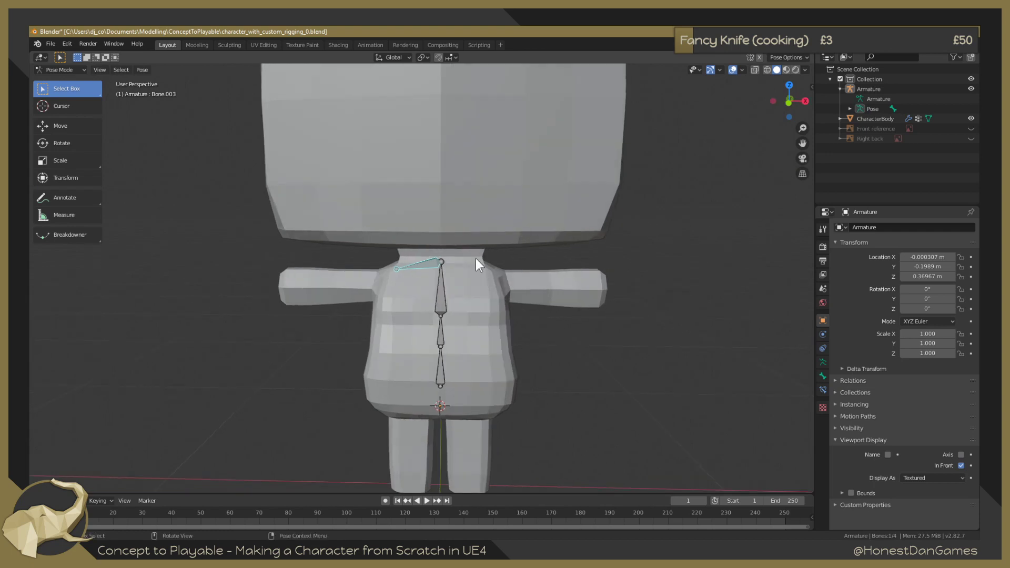
scroll(453, 266, "up", 2)
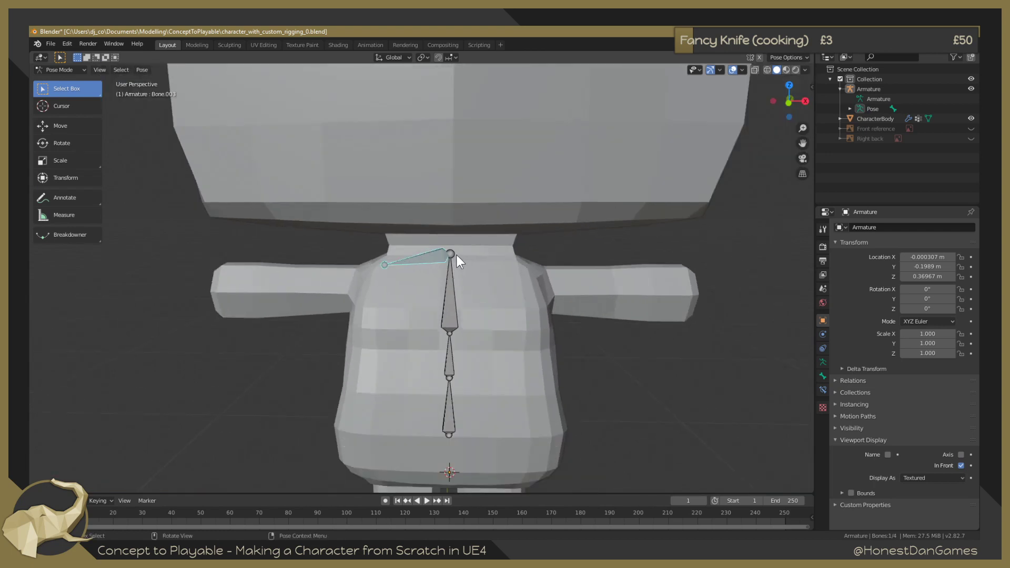
left_click(454, 255)
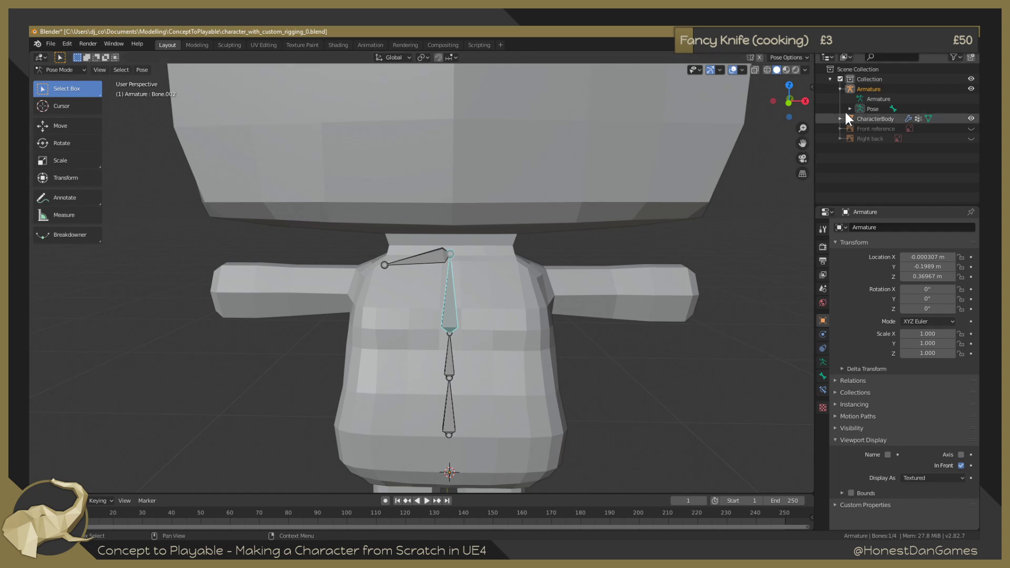
left_click(873, 98)
Try to extrude a bone from the chest bone's upper joint, cancel its placement and undo the extrusion.
left_click(450, 255)
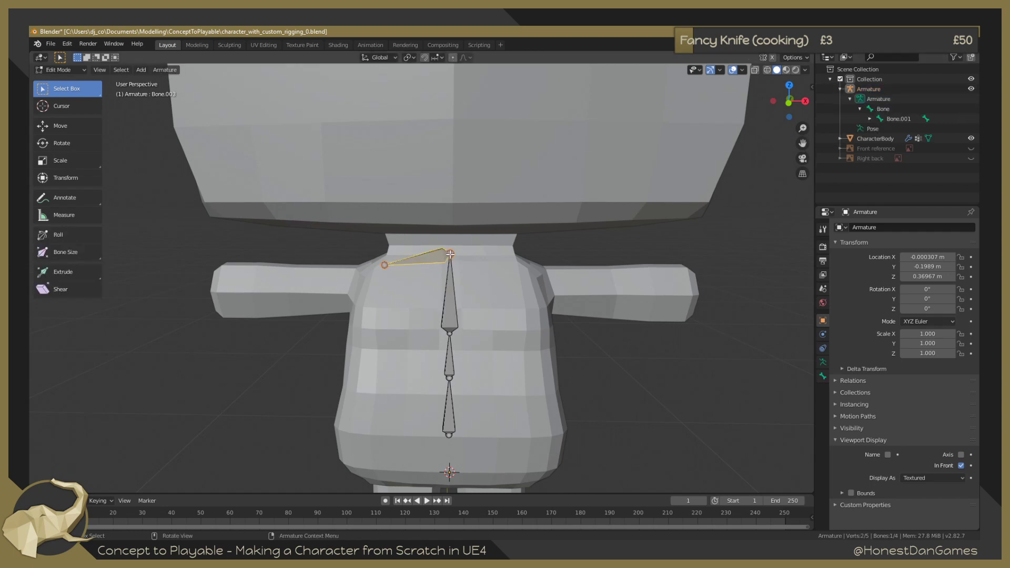
key("e")
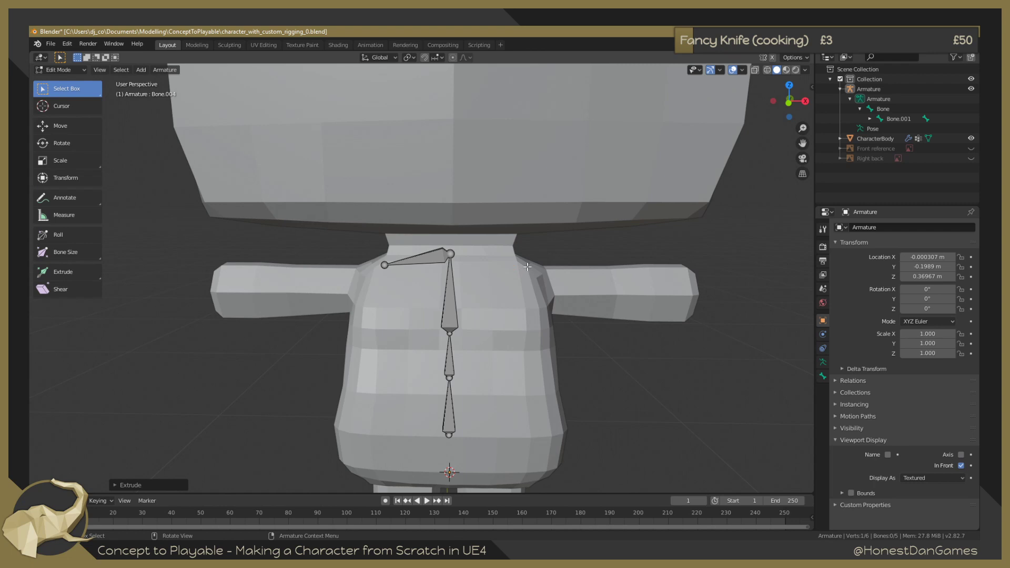
right_click(441, 336)
middle_click_drag(552, 298, 501, 322)
key("ctrl+z")
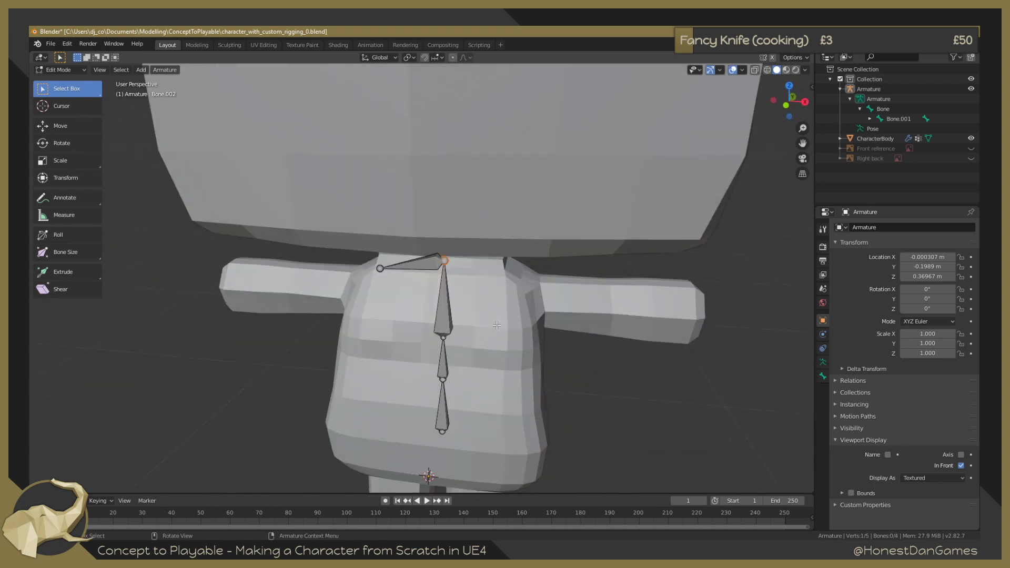
Undo back through the recent armature edits and redo until the spine and shoulder bones are restored.
key("ctrl+z")
key("ctrl+z")
key("ctrl+z")
key("ctrl+z")
key("ctrl+z")
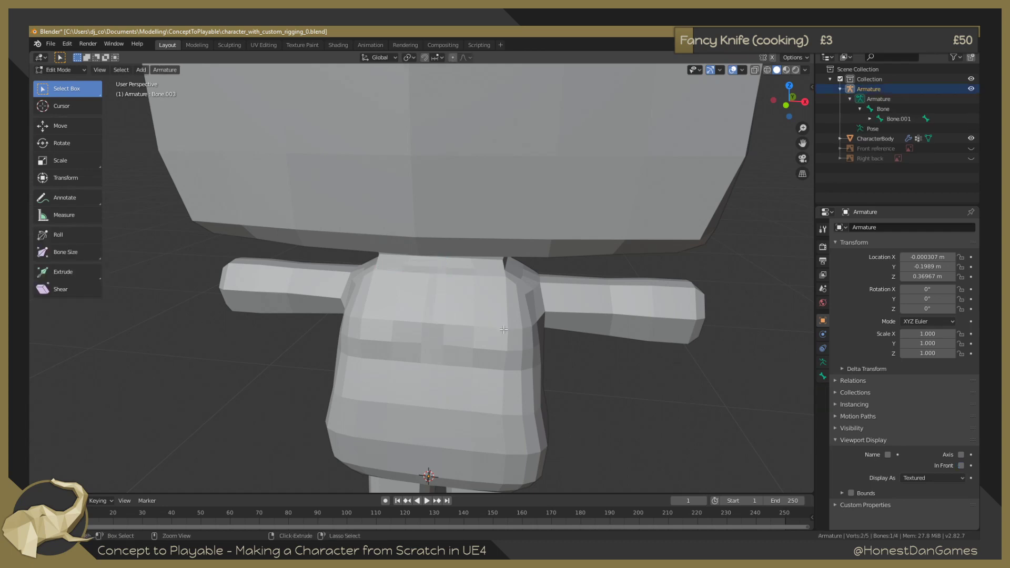
mouse_move(595, 379)
middle_mouse_down()
mouse_move(618, 354)
mouse_move(473, 384)
mouse_move(587, 386)
middle_mouse_up()
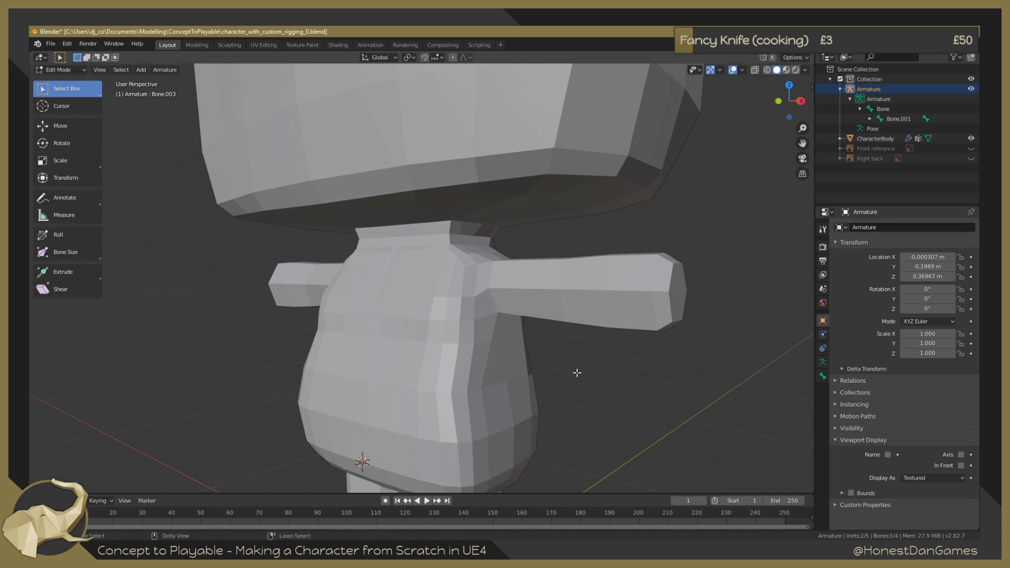
key("ctrl+shift+z")
middle_click_drag(577, 375, 494, 295)
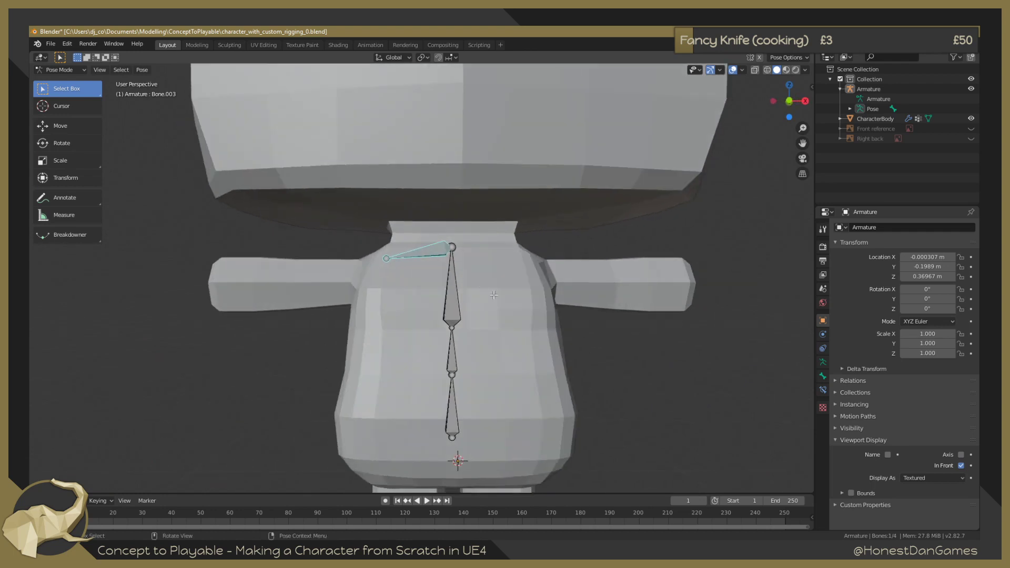
Return the armature to Edit Mode and delete the existing shoulder bone.
key("Tab")
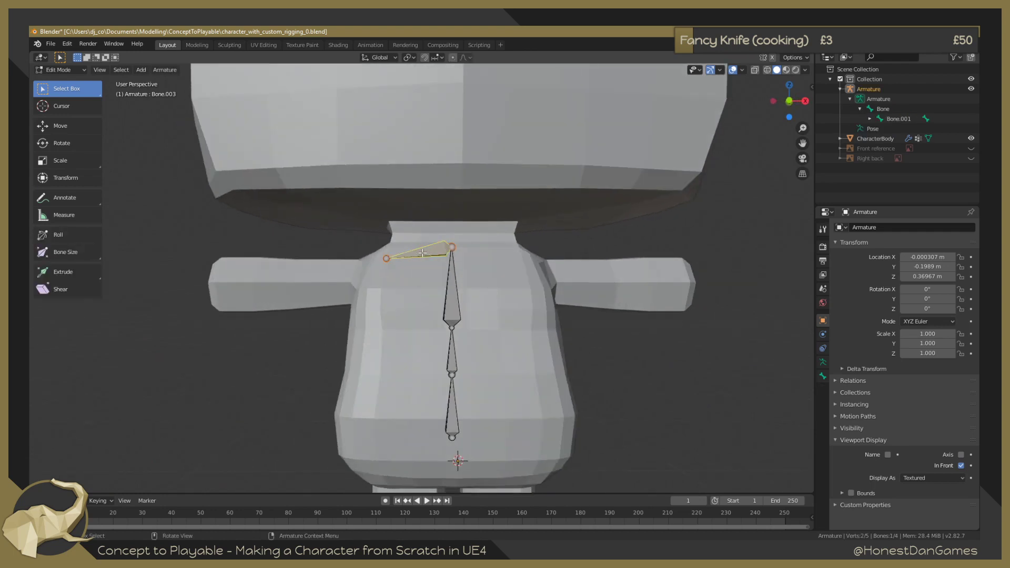
key("x")
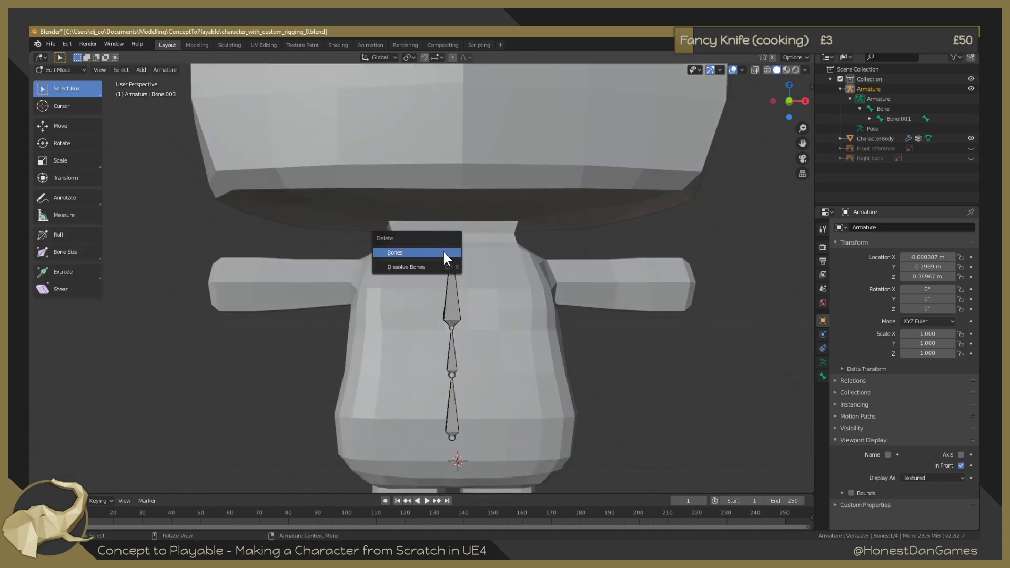
left_click(420, 253)
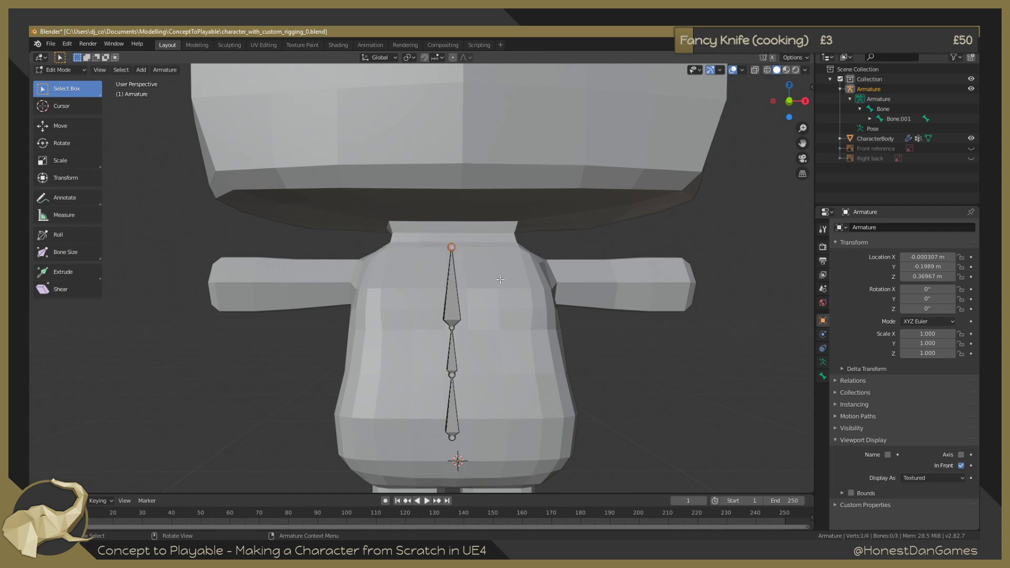
In front view, extrude two shoulder bones from the chest bone's upper joint, about 0.14 m toward -X and 0.15 m toward +X, both sloping slightly down.
key("KP_1")
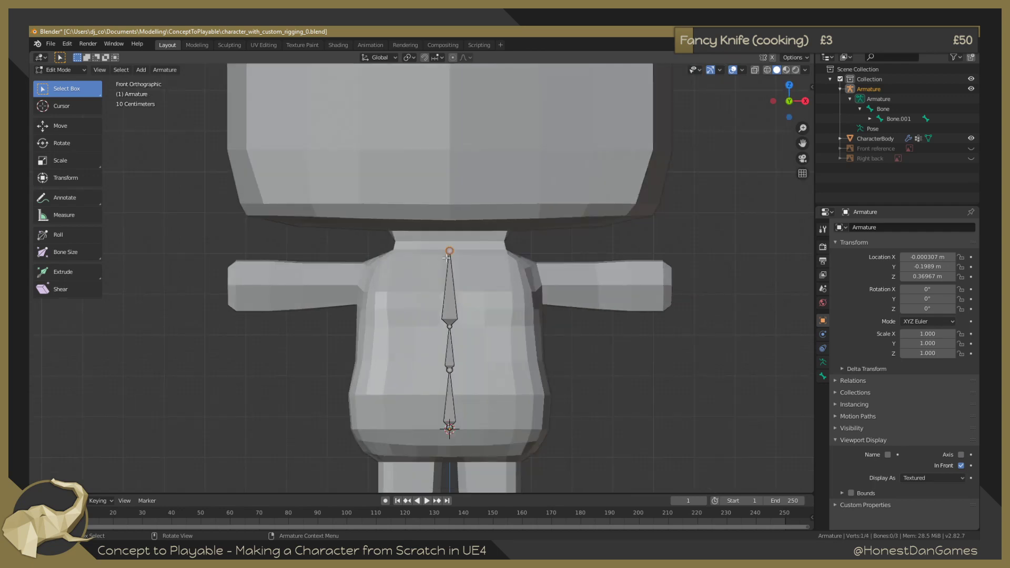
key("e")
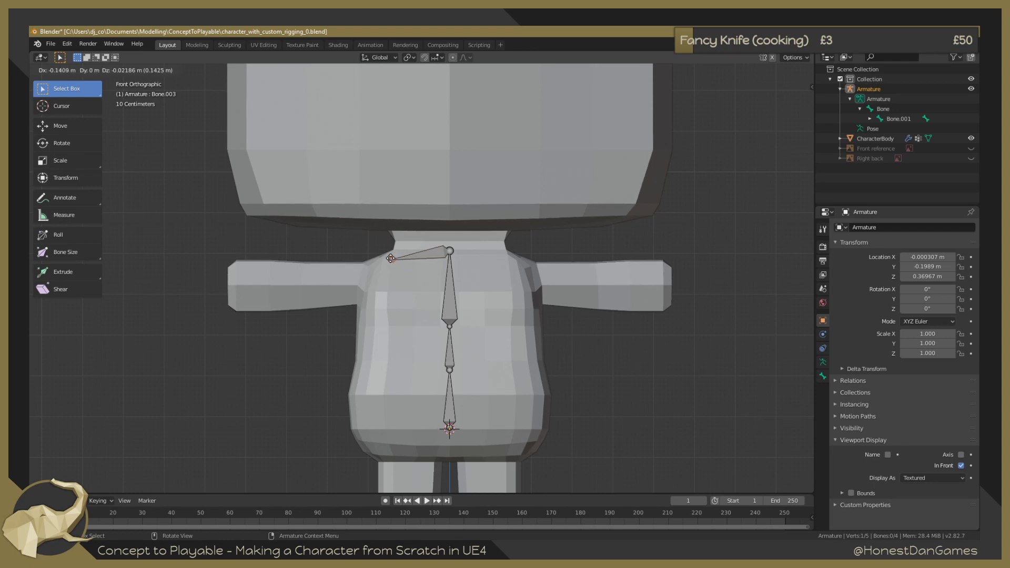
left_click(390, 258)
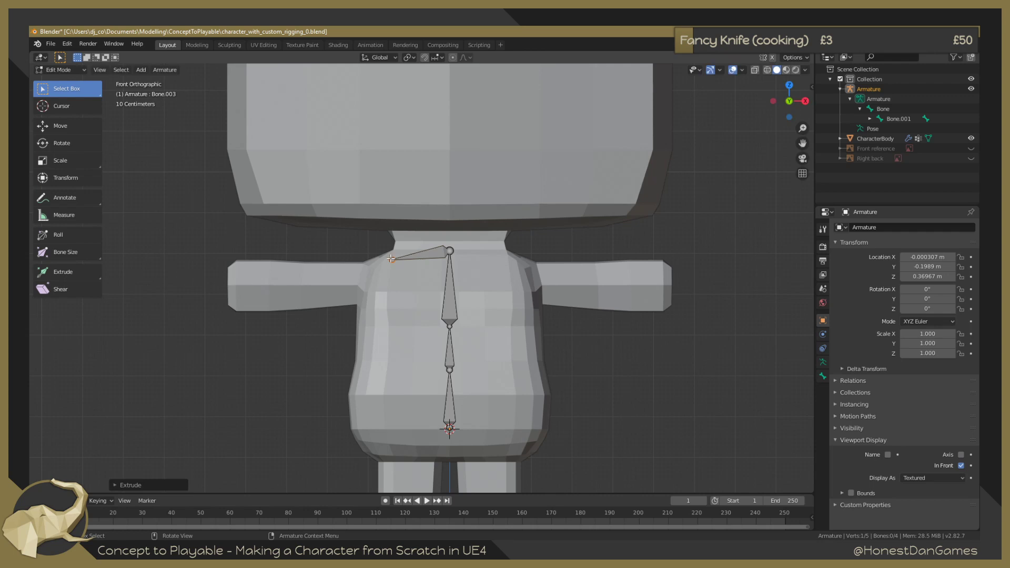
left_click(450, 251)
key("e")
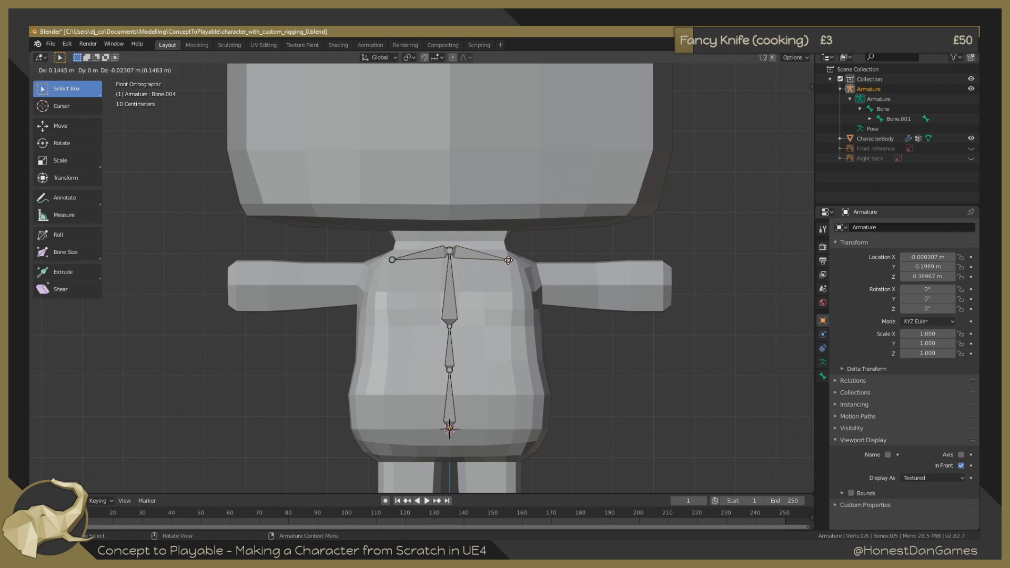
left_click(509, 260)
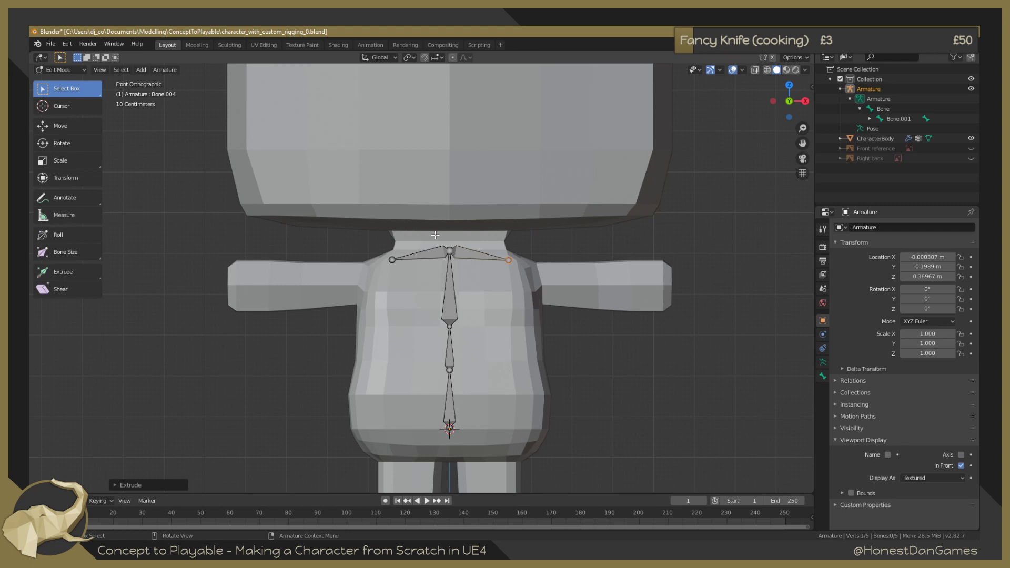
Try to mirror the -X shoulder bone onto the +X side with Symmetrize.
left_click(439, 254)
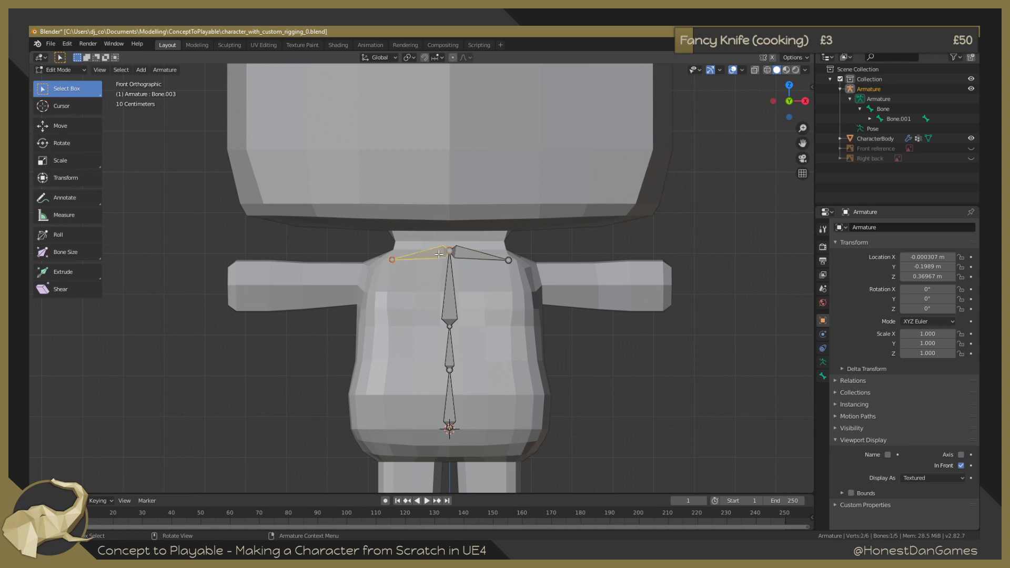
right_click(439, 254)
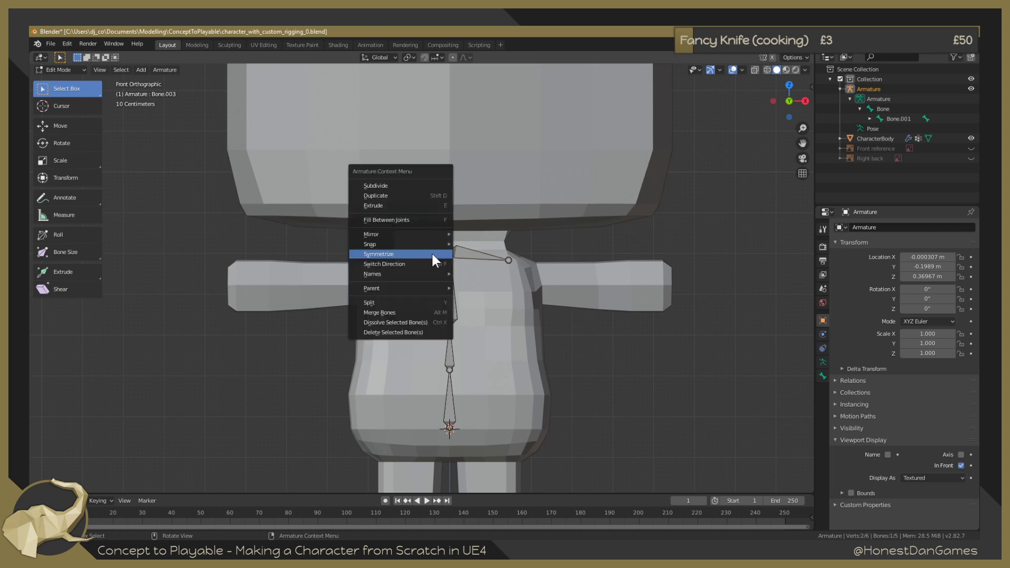
left_click(383, 255)
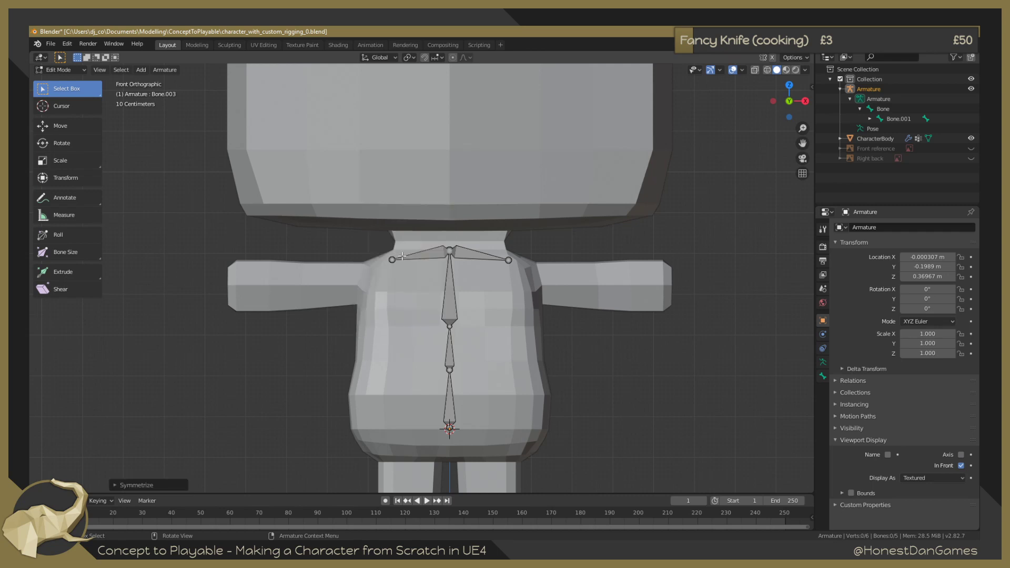
left_click(434, 254)
right_click(429, 256)
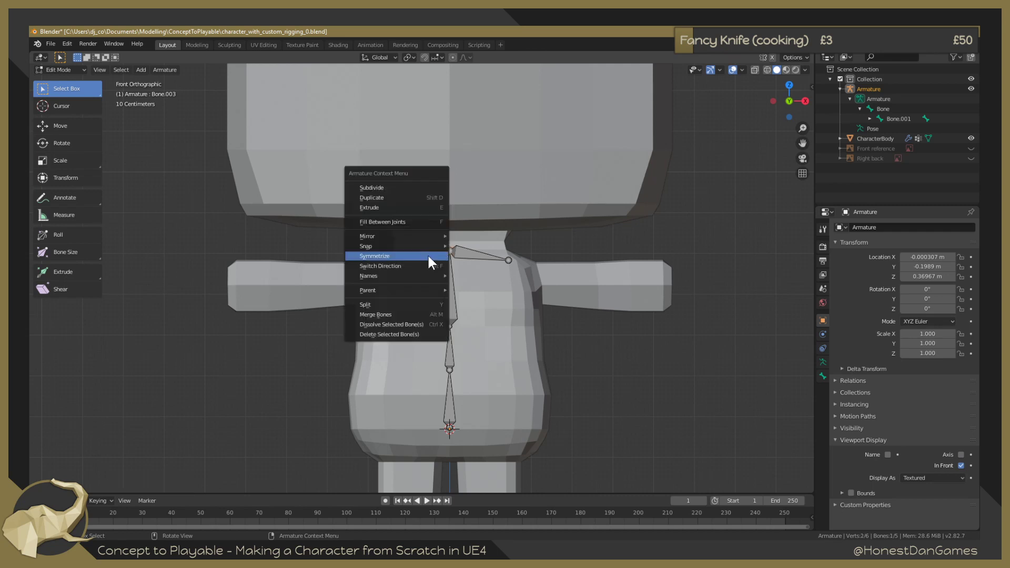
left_click(421, 257)
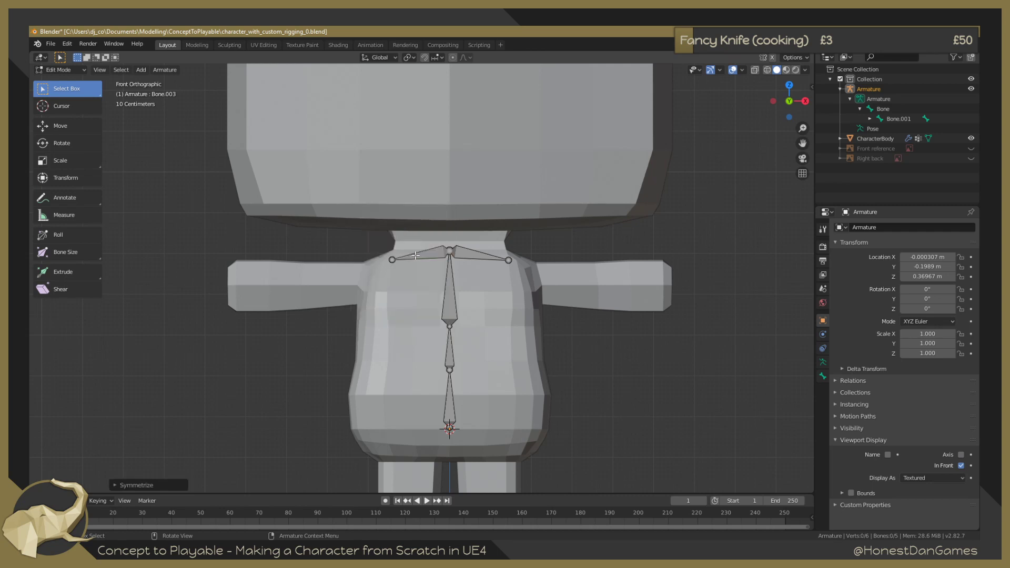
Try lowering the -X shoulder bone's outer joint and symmetrizing the bone, and undo these changes.
left_click(415, 255)
key("g")
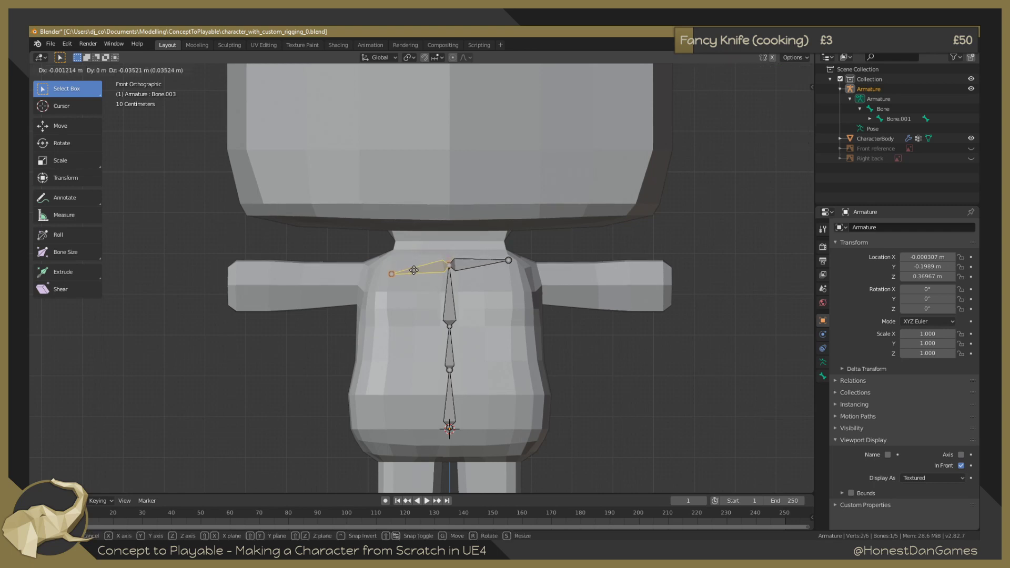
right_click(417, 262)
left_click(392, 260)
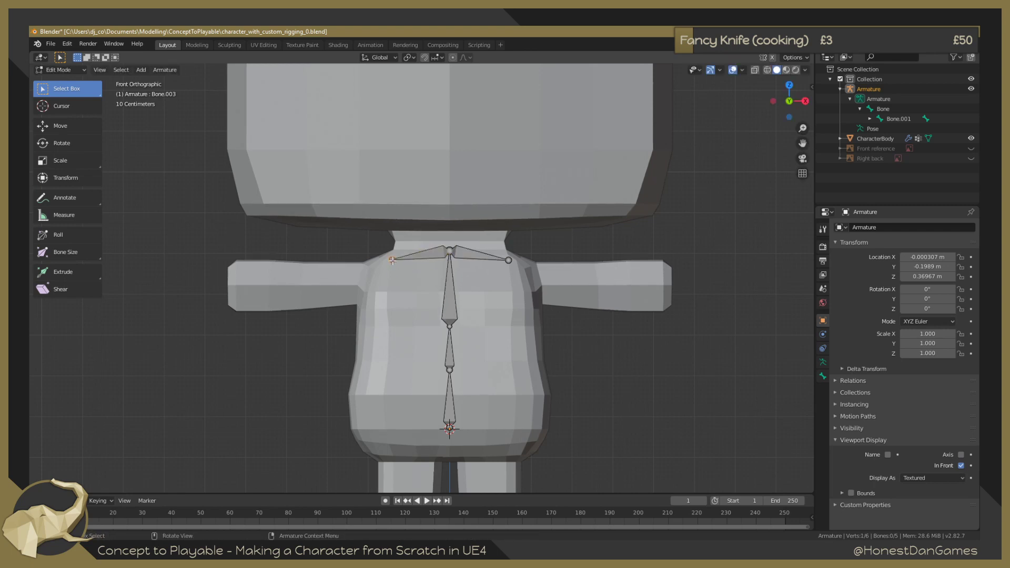
key("g")
left_click(395, 281)
left_click(429, 261)
right_click(429, 261)
left_click(420, 258)
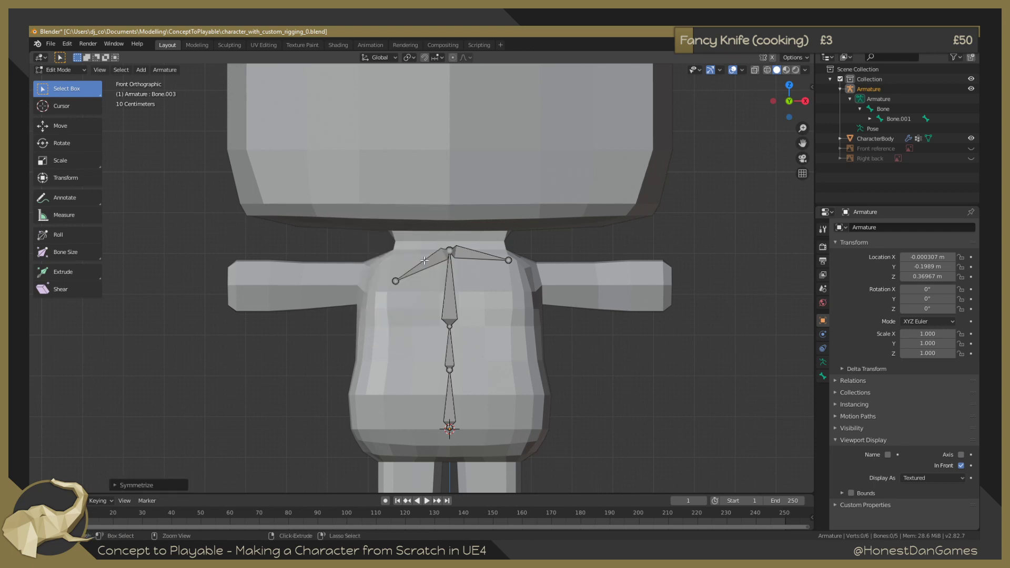
key("ctrl+z")
key("ctrl+z")
key("ctrl+z")
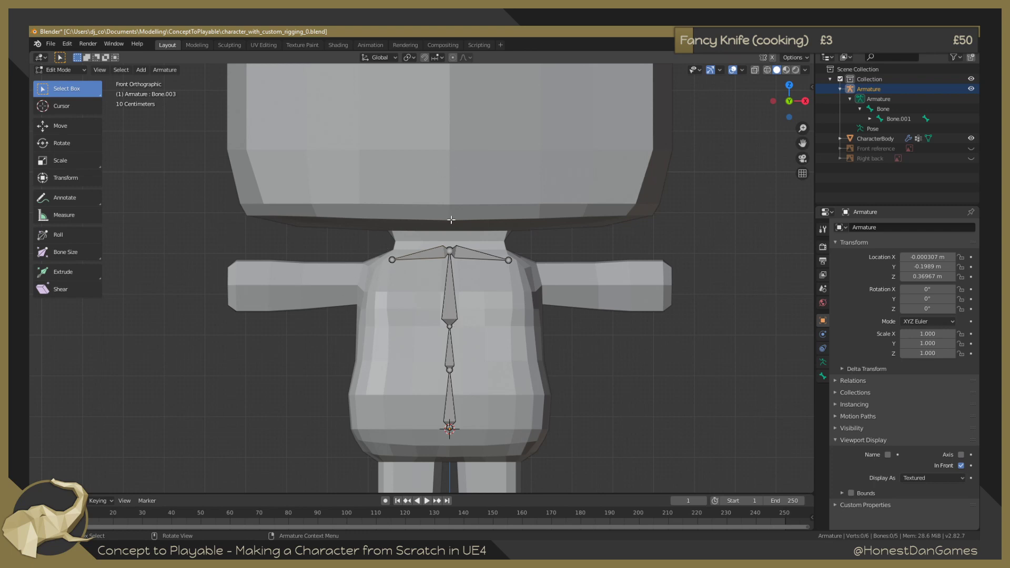
Extrude a neck bone about 0.07 m straight up along Z from the chest bone's upper joint.
key("e")
key("z")
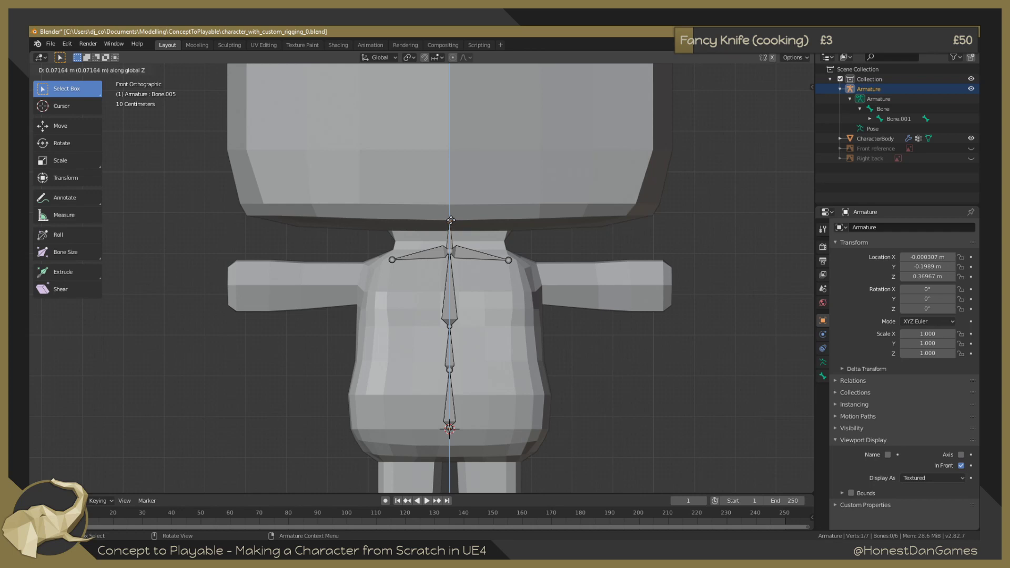
left_click(451, 220)
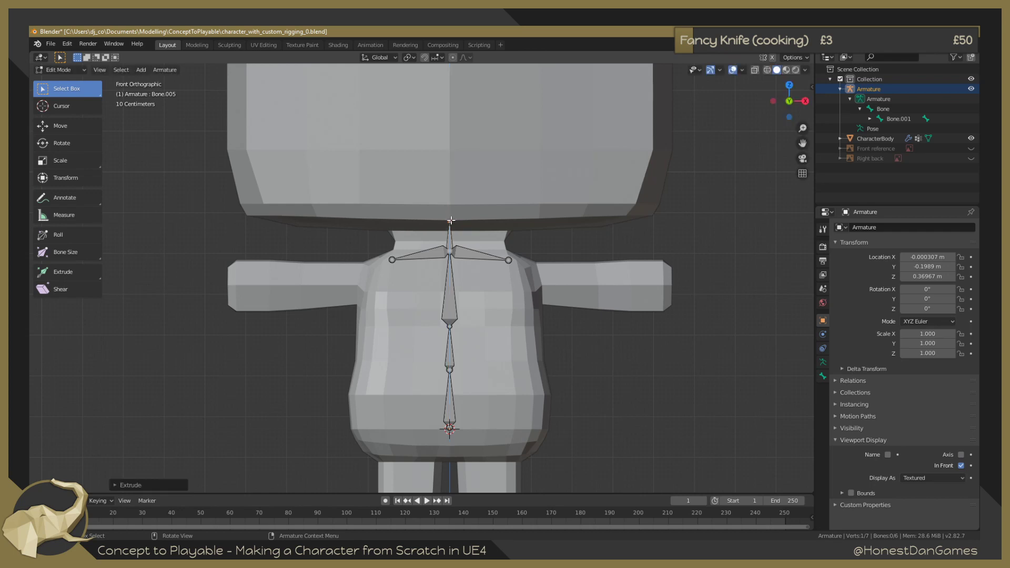
Extrude a head bone about 0.62 m straight up along Z from the neck bone's tip.
middle_click_drag(473, 196, 468, 340, "shift")
key("g")
right_click(445, 239)
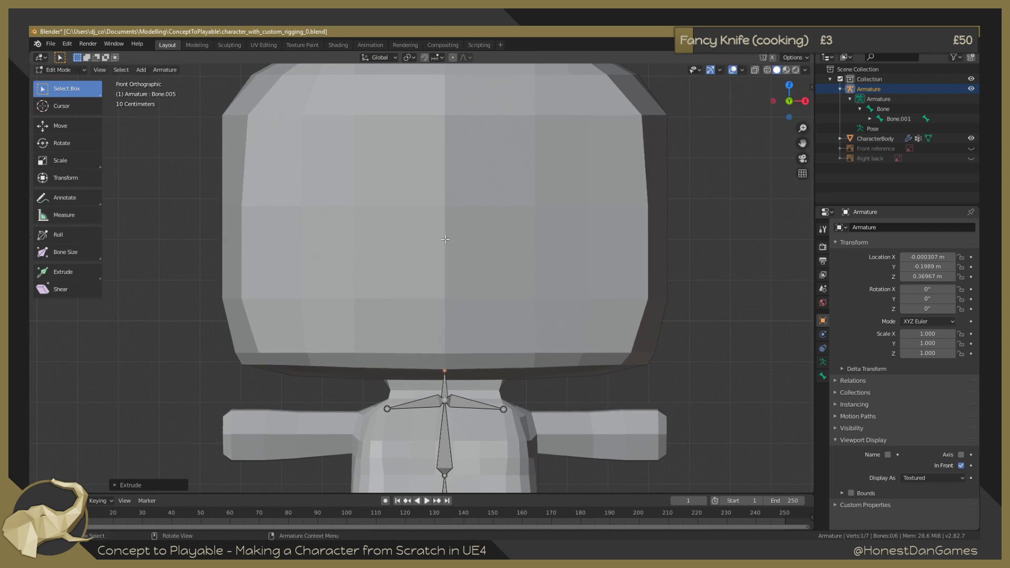
key("e")
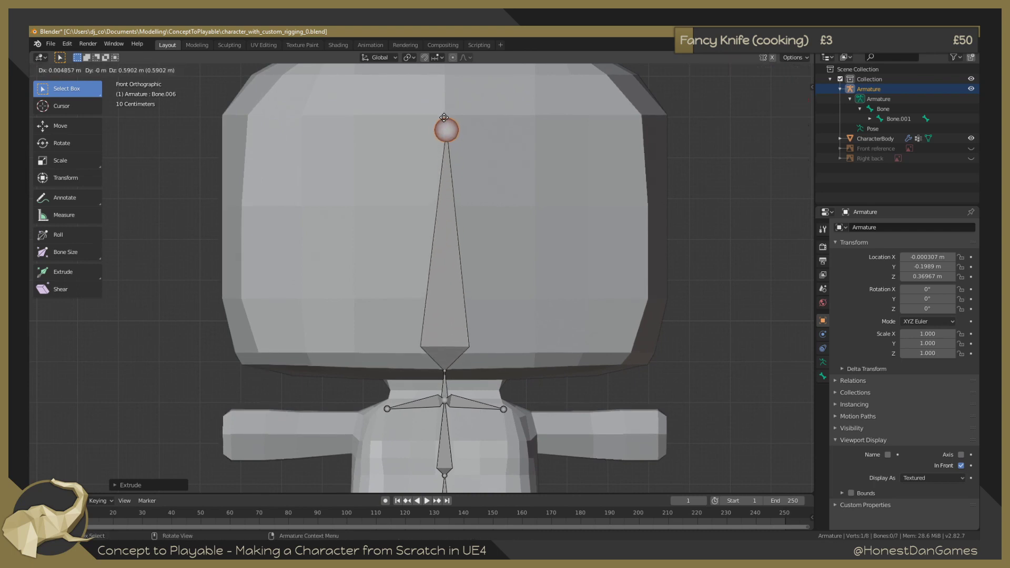
key("z")
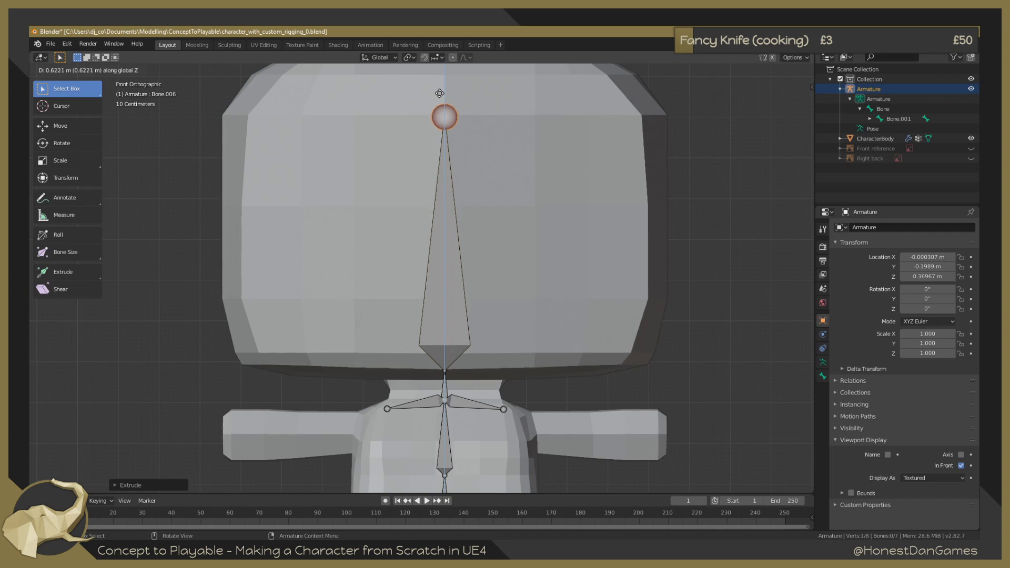
left_click(439, 91)
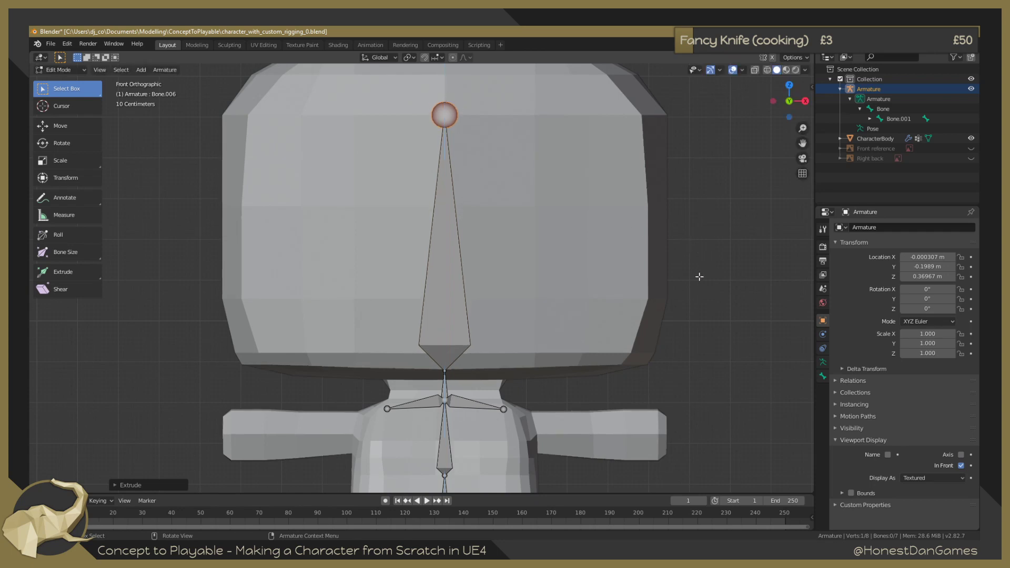
scroll(699, 277, "down", 6)
scroll(494, 329, "up", 2)
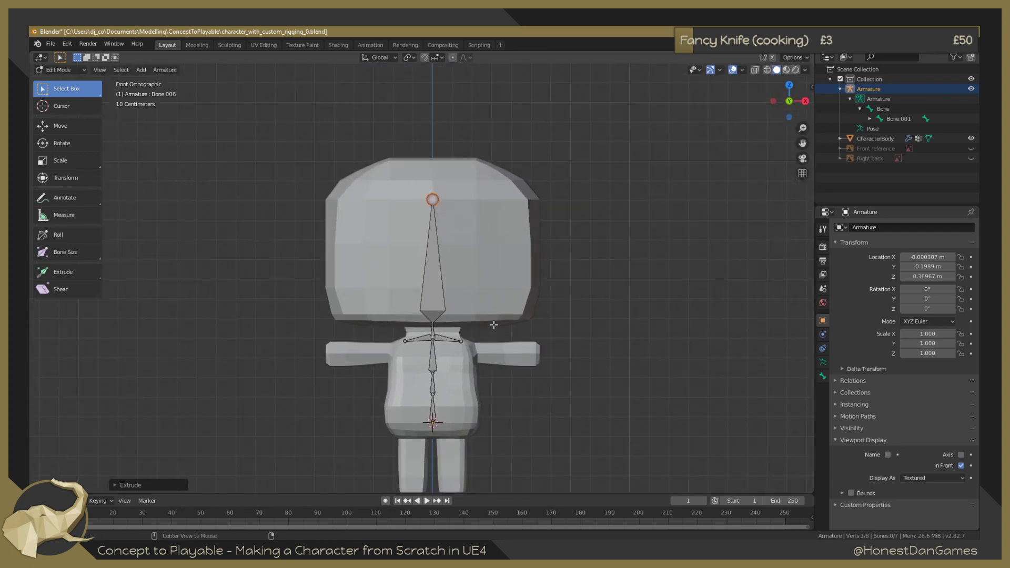
Add a separate bone to the armature and move it from the 3D cursor up to the character's -X shoulder area.
key("alt+Tab")
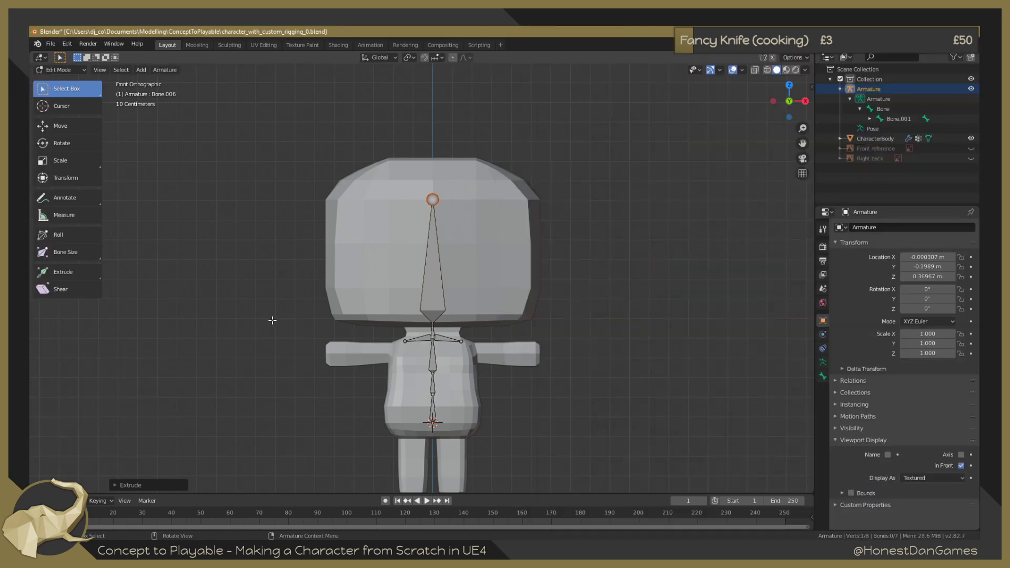
scroll(276, 337, "up", 6)
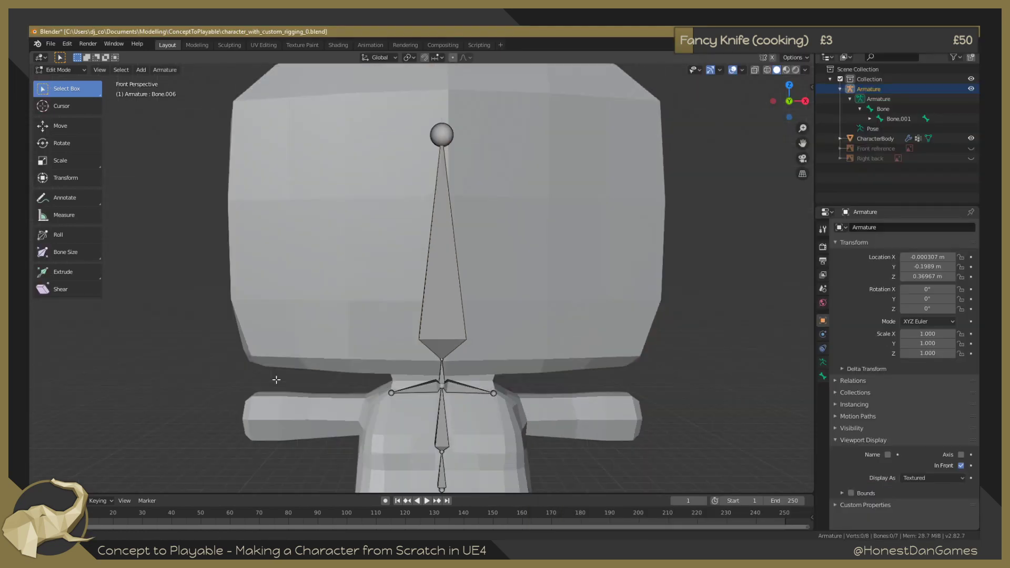
key("KP_1")
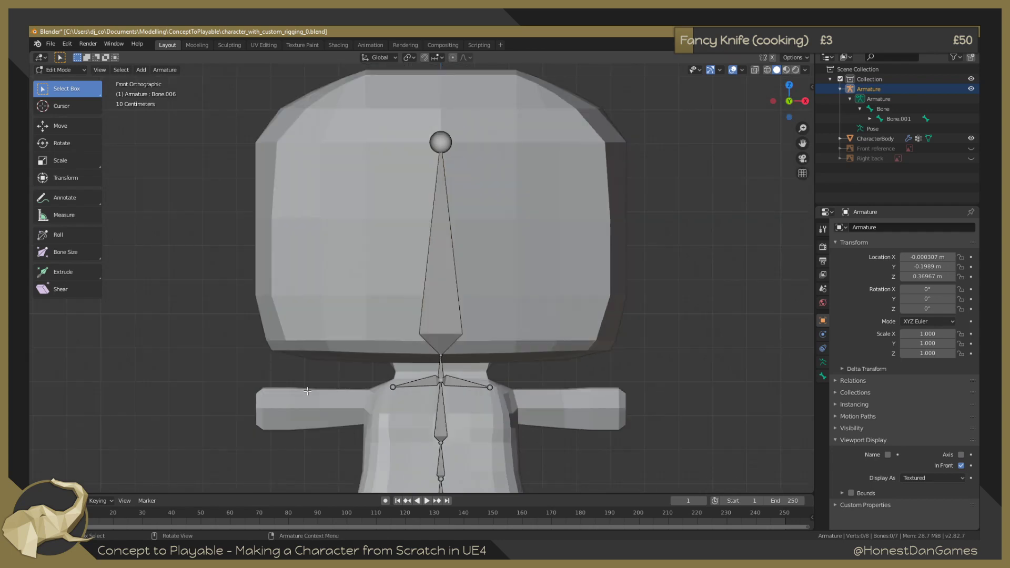
middle_click_drag(264, 375, 279, 220, "shift")
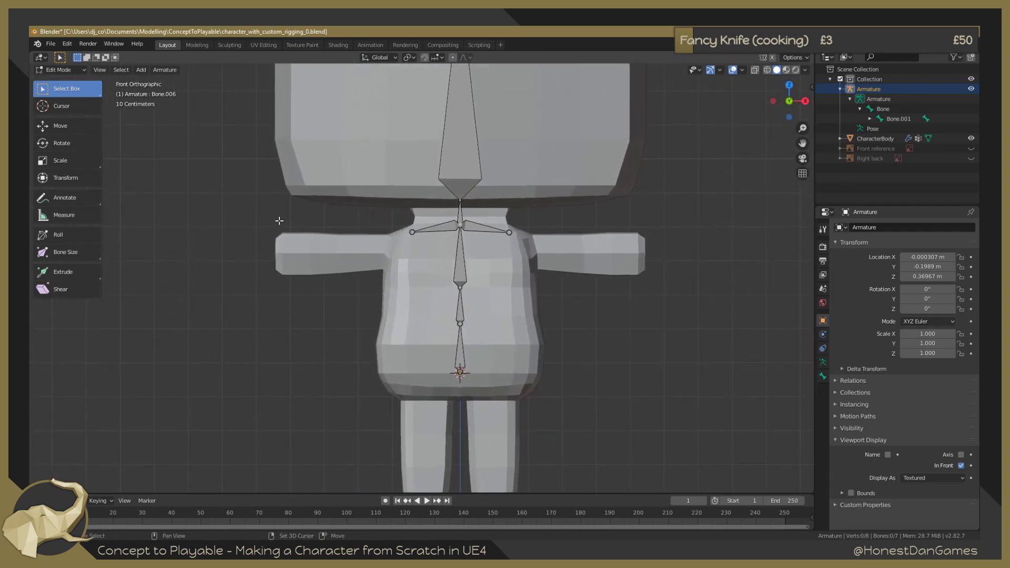
scroll(337, 219, "up", 4)
scroll(392, 215, "down", 2)
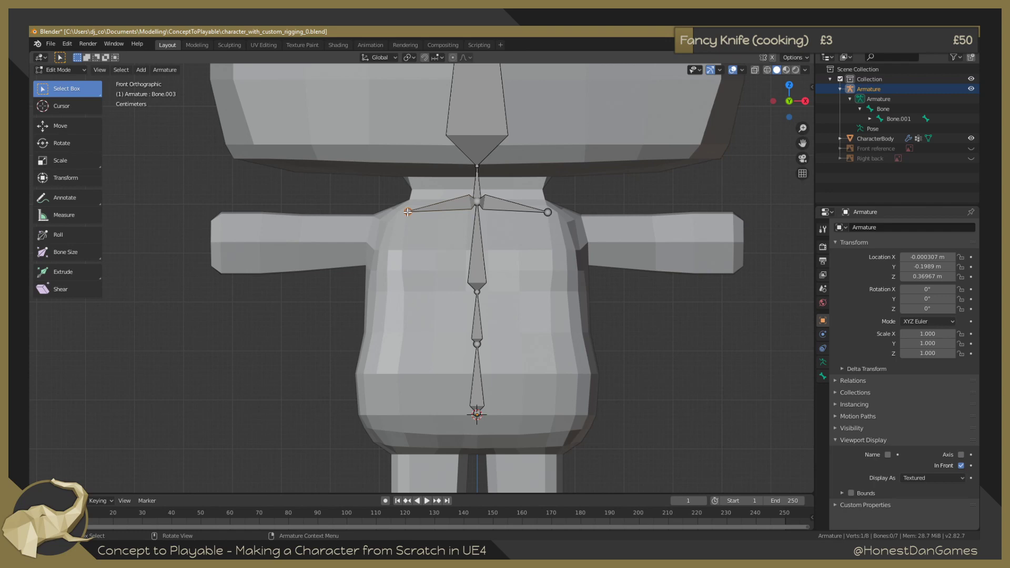
key("shift+a")
scroll(407, 233, "down", 5)
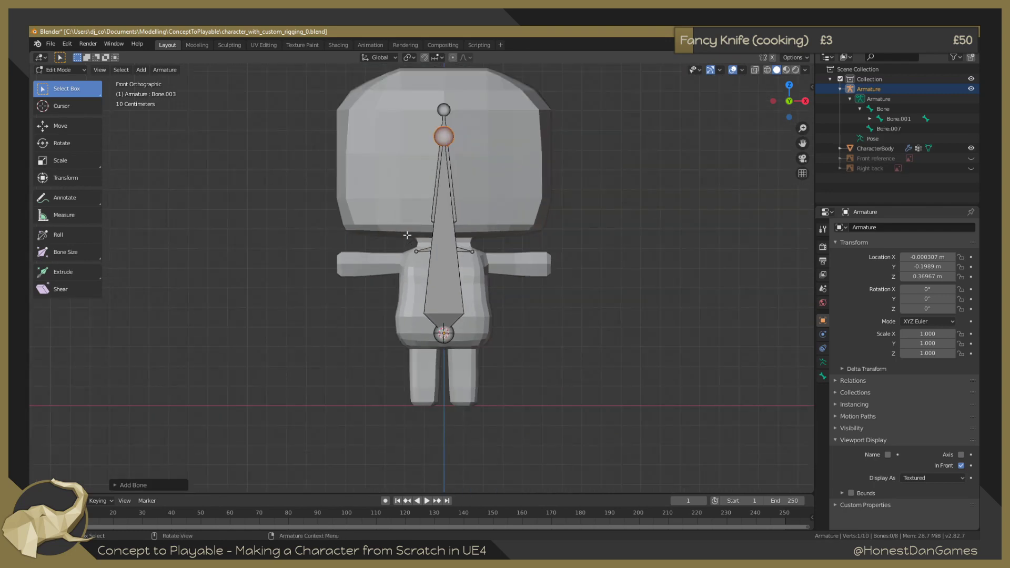
scroll(408, 235, "up", 2)
scroll(407, 235, "down", 2)
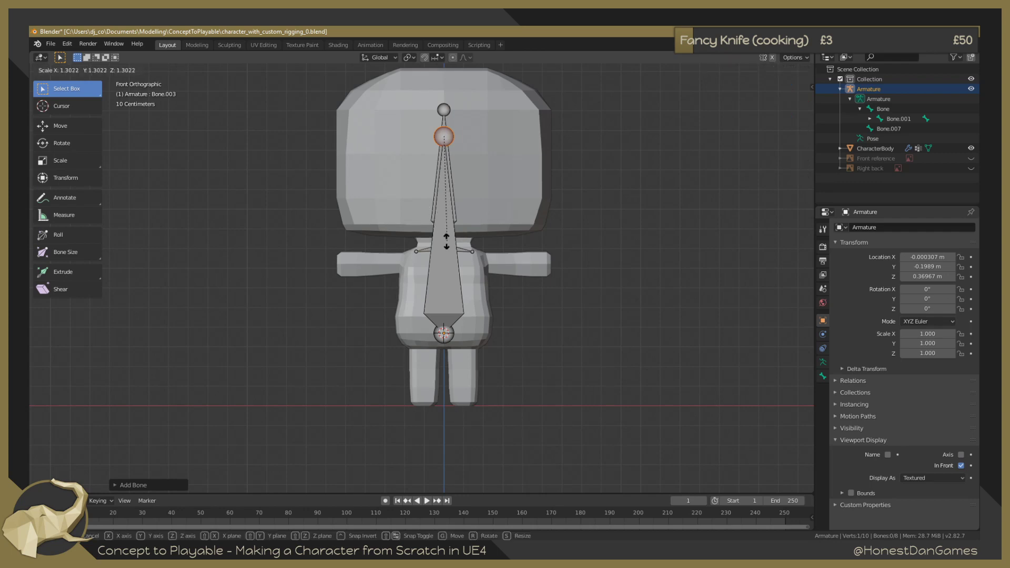
left_click(445, 289)
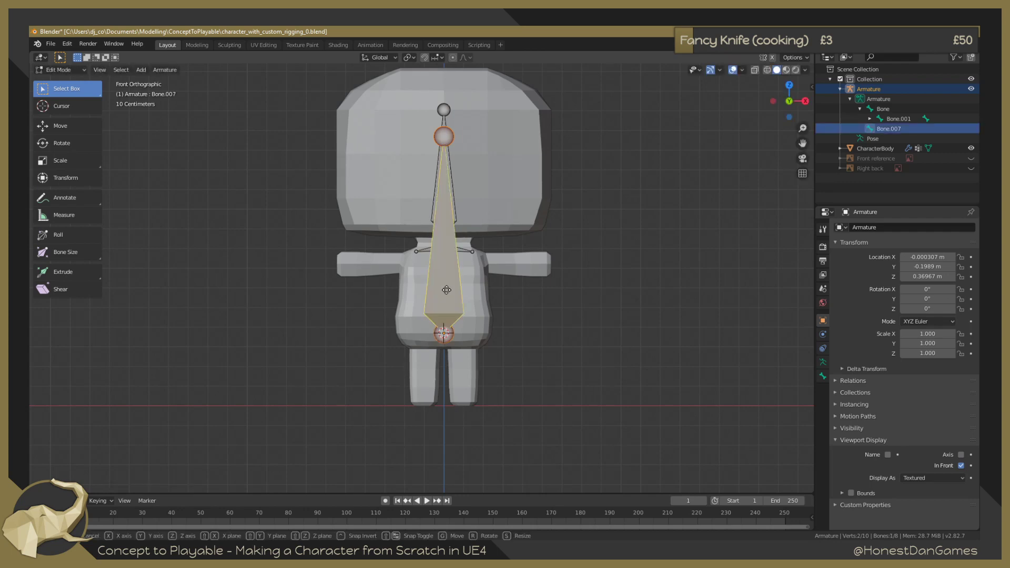
key("g")
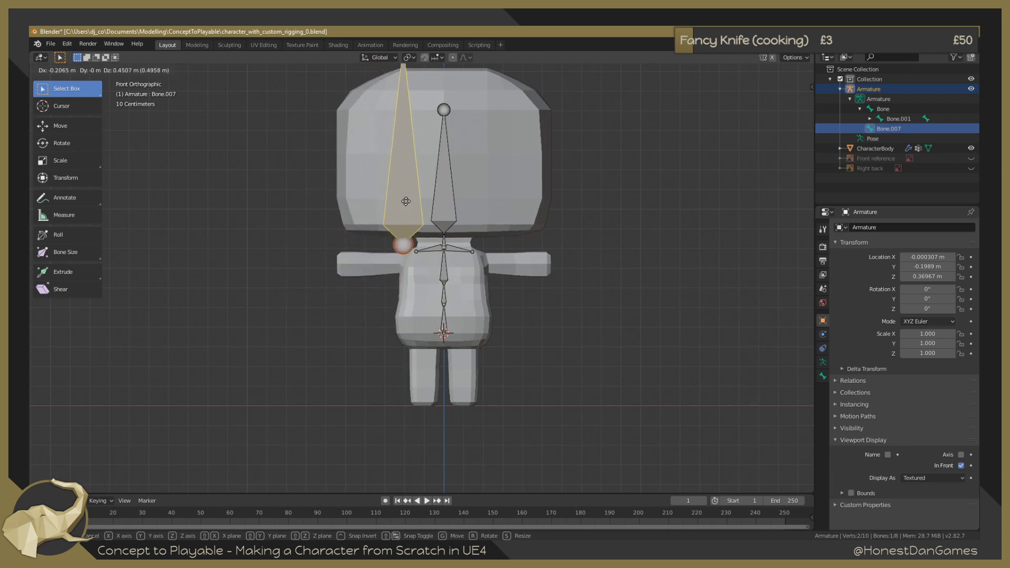
left_click(402, 212)
Shrink the new bone to roughly one sixth of its size and lower it about 0.44 m to the -X arm's inner end.
key("s")
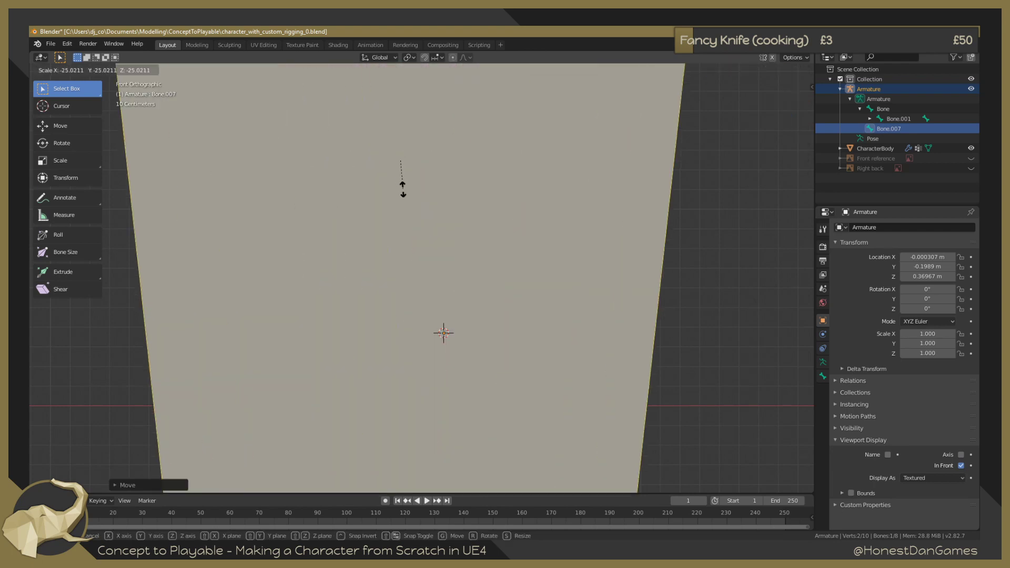
key("Escape")
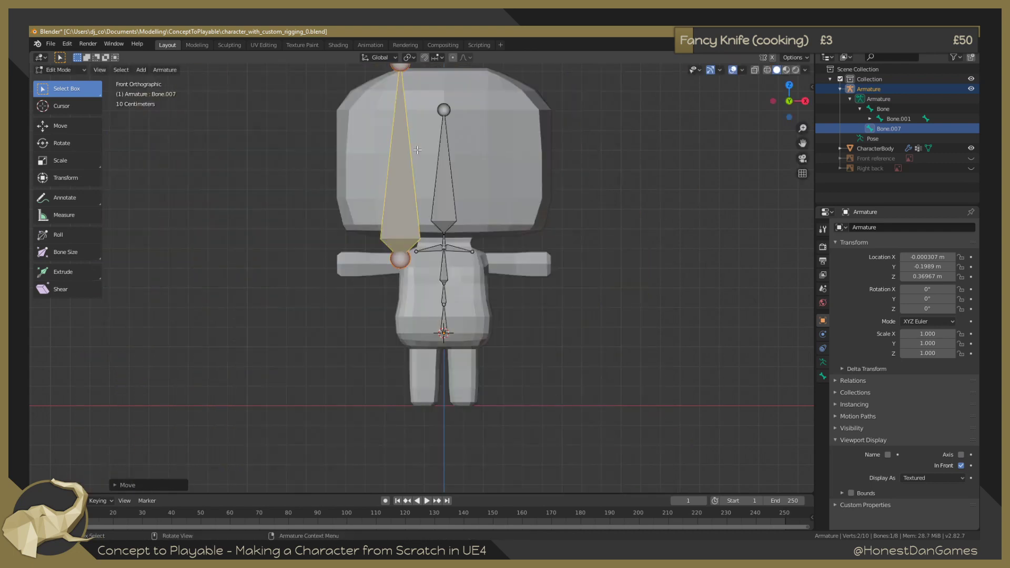
key("s")
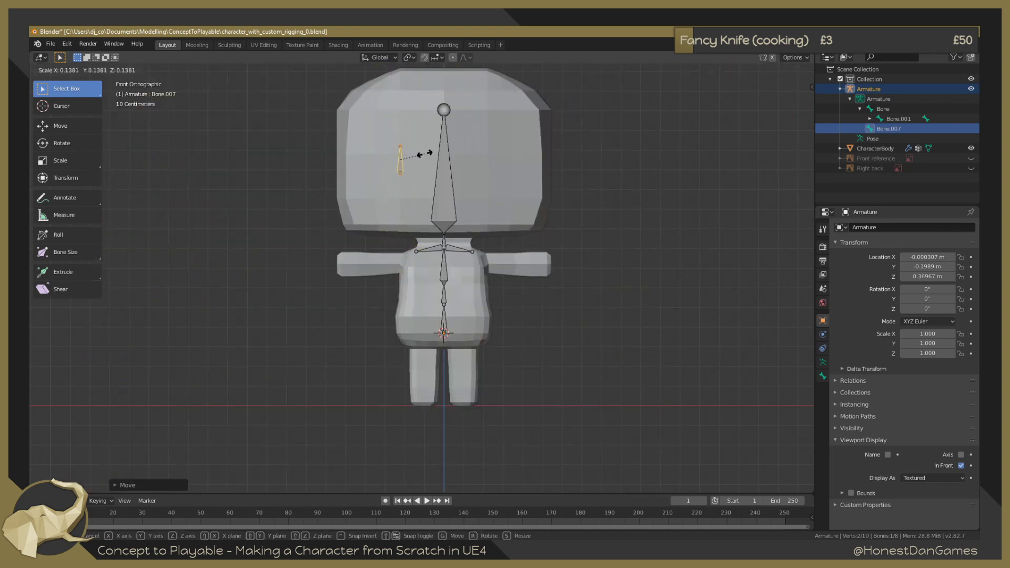
left_click(435, 156)
key("g")
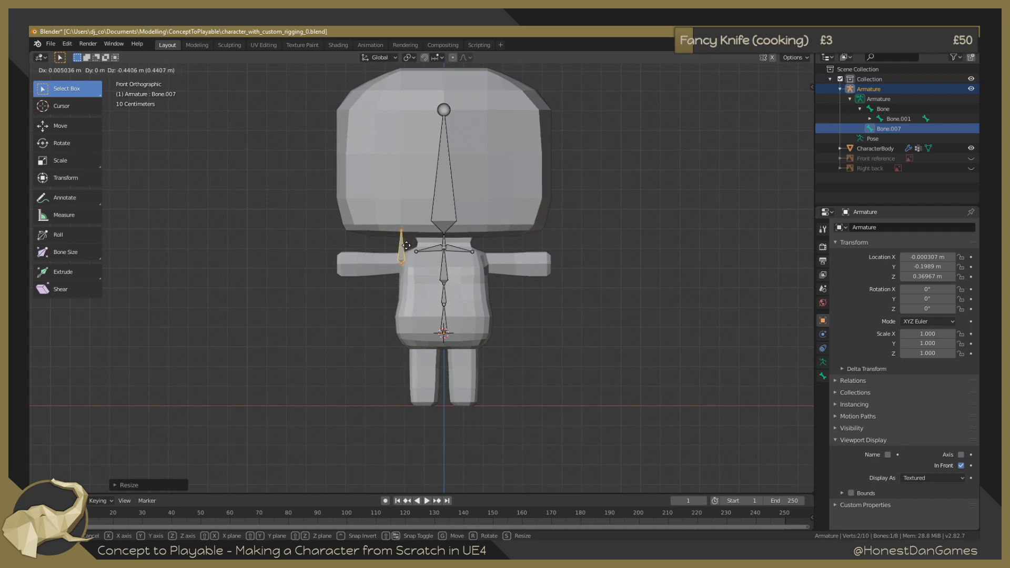
left_click(408, 245)
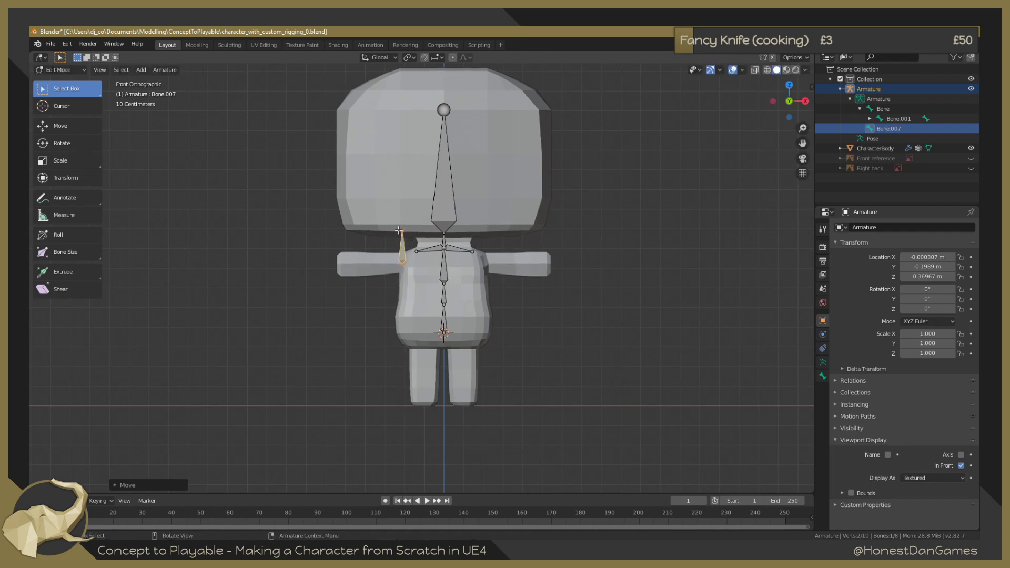
Move the new bone's tip outward and down so the bone lies horizontally inside the -X upper arm, ending around mid-arm.
left_click(403, 231)
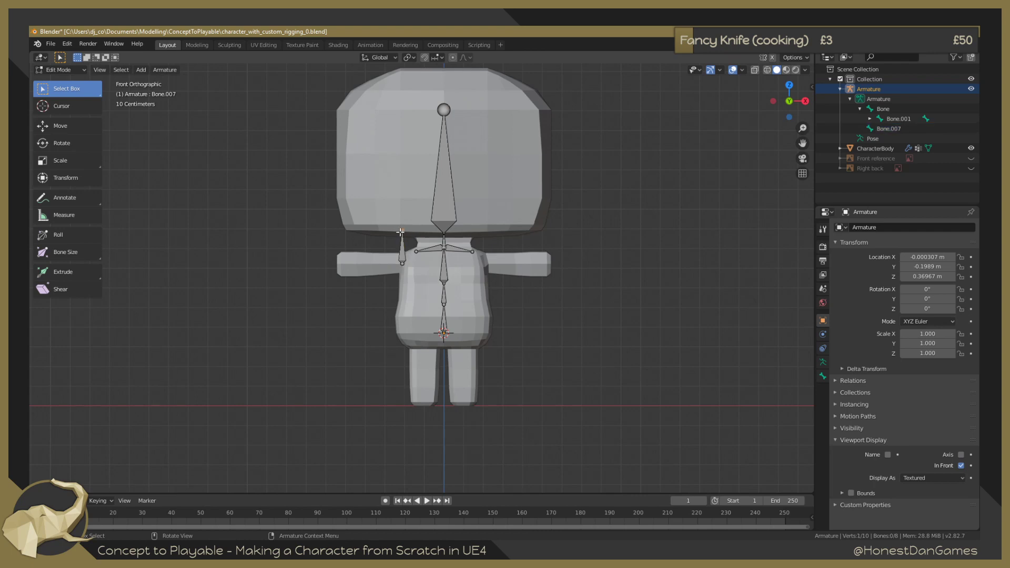
key("g")
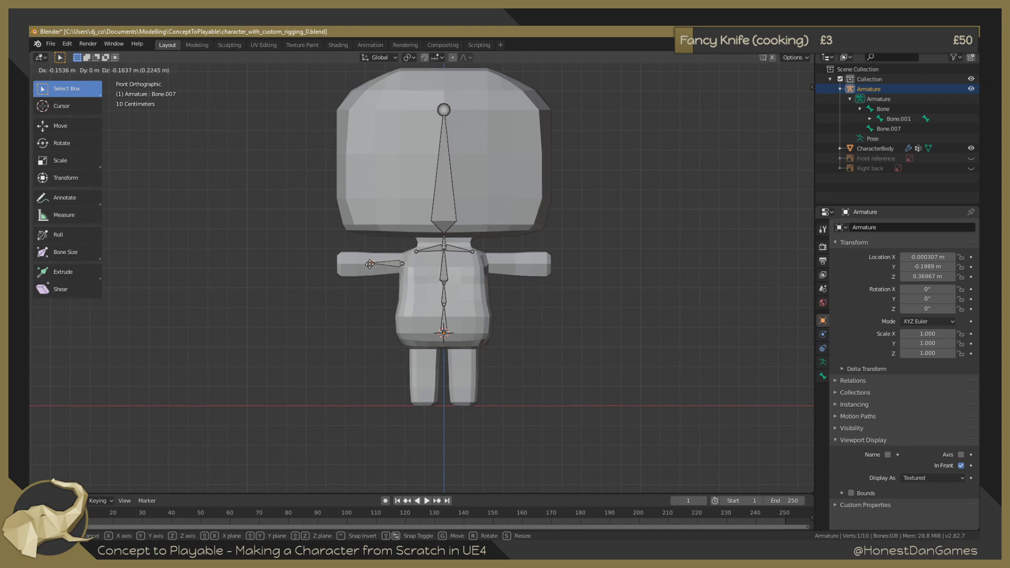
key("x")
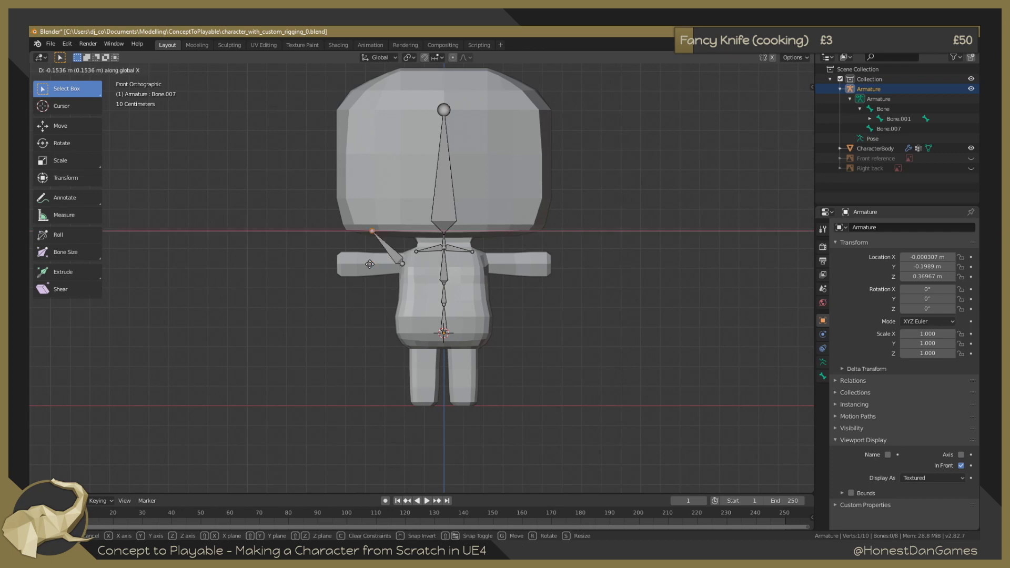
key("Escape")
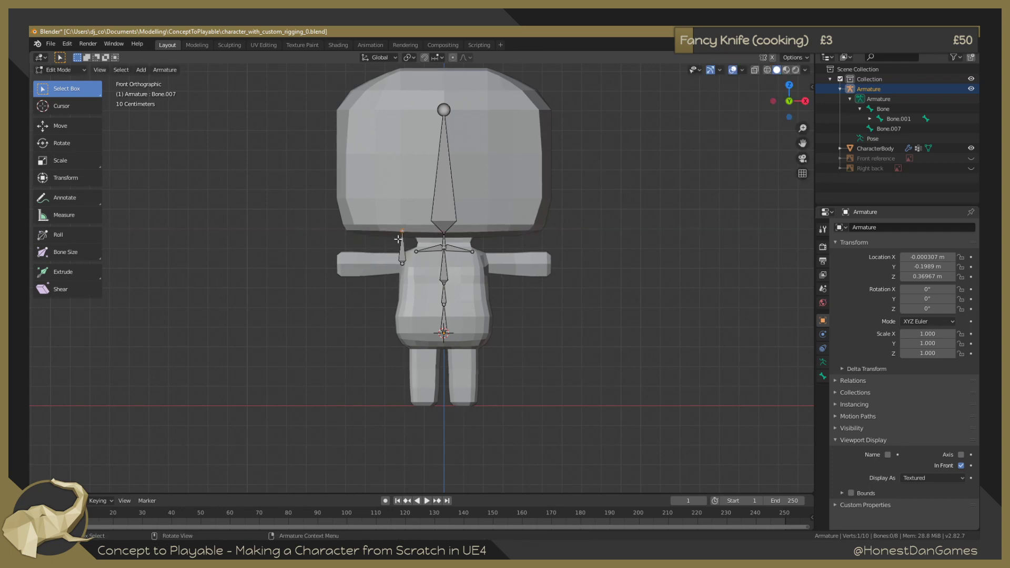
key("g")
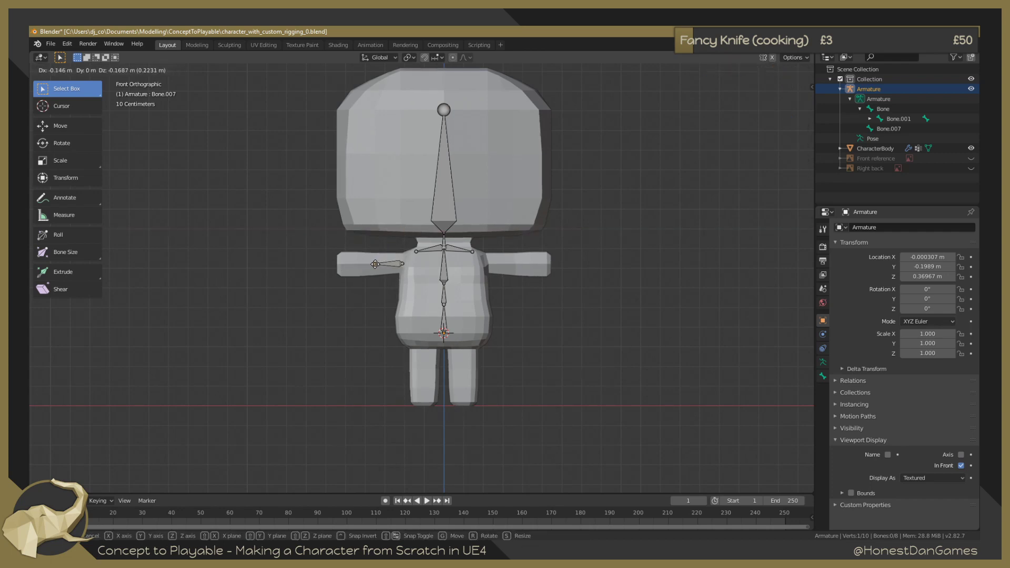
left_click(378, 266)
scroll(377, 266, "up", 6)
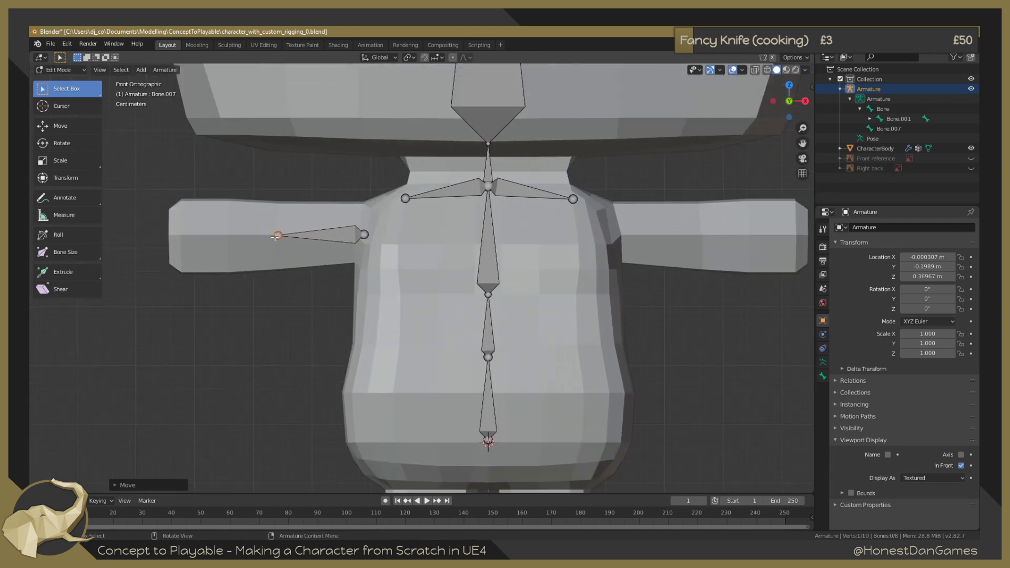
key("g")
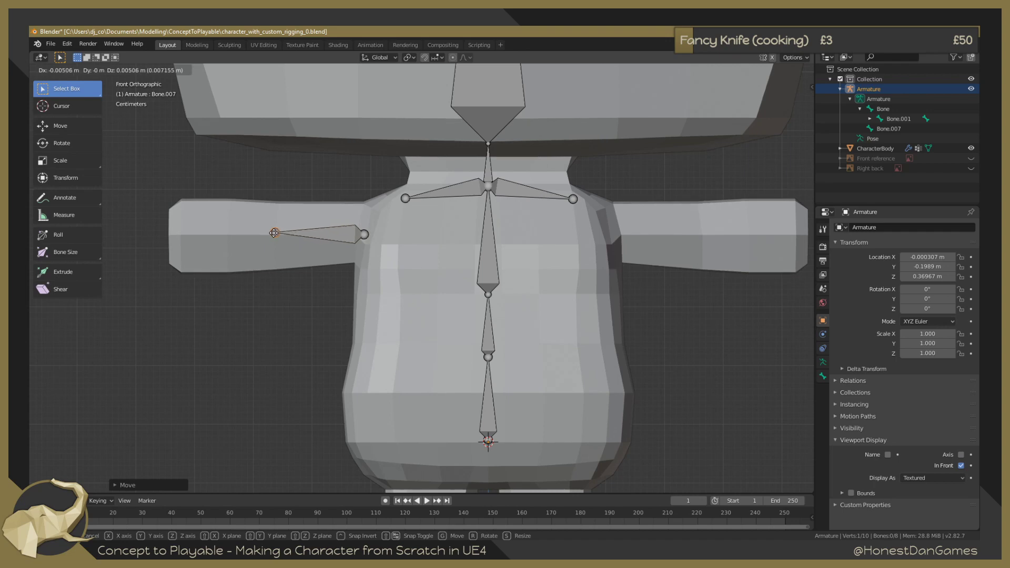
left_click(274, 234)
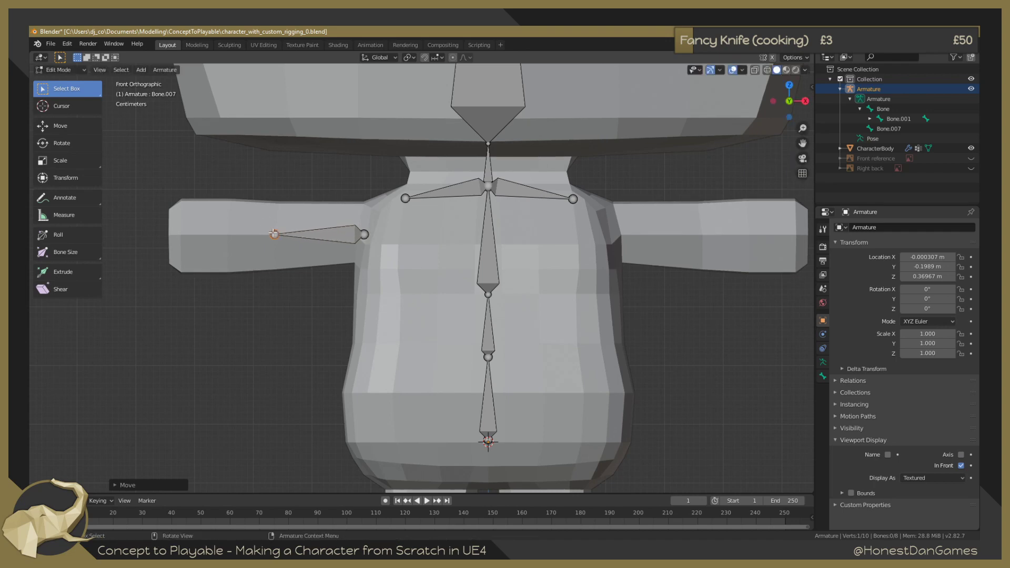
Extrude a forearm bone about 0.1 m outward along the -X arm from the upper-arm bone's tip.
key("e")
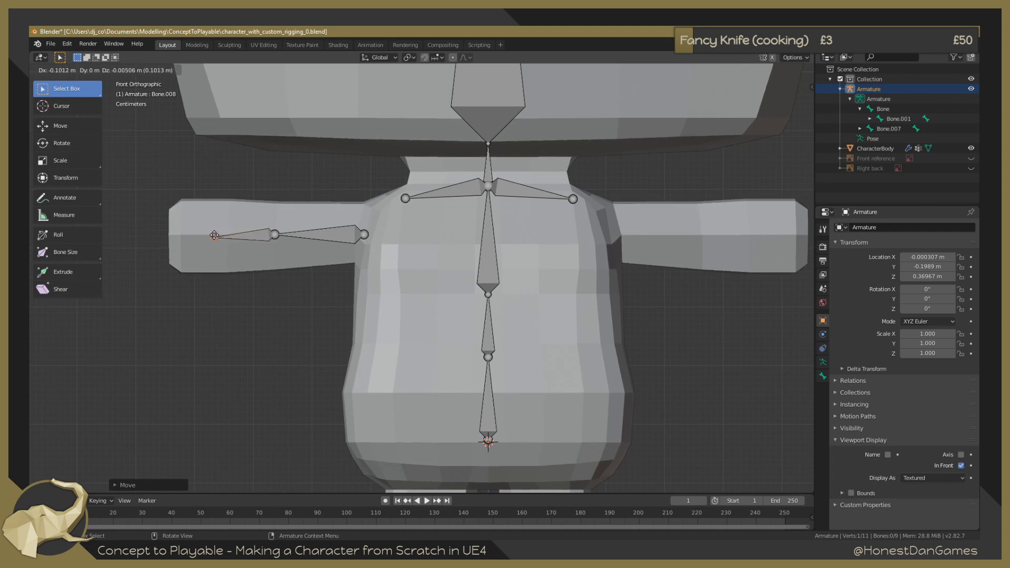
left_click(223, 234)
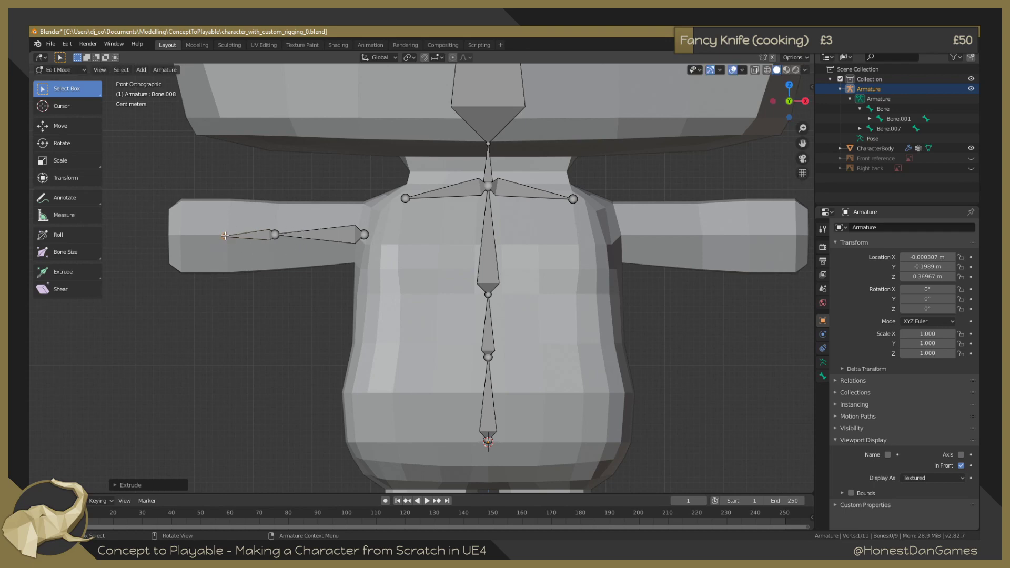
key("g")
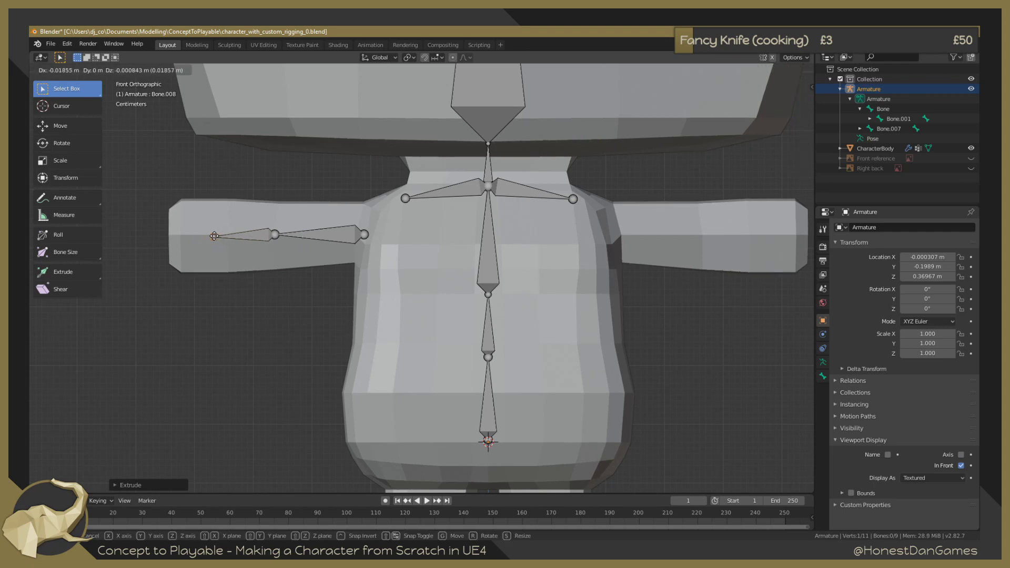
left_click(217, 235)
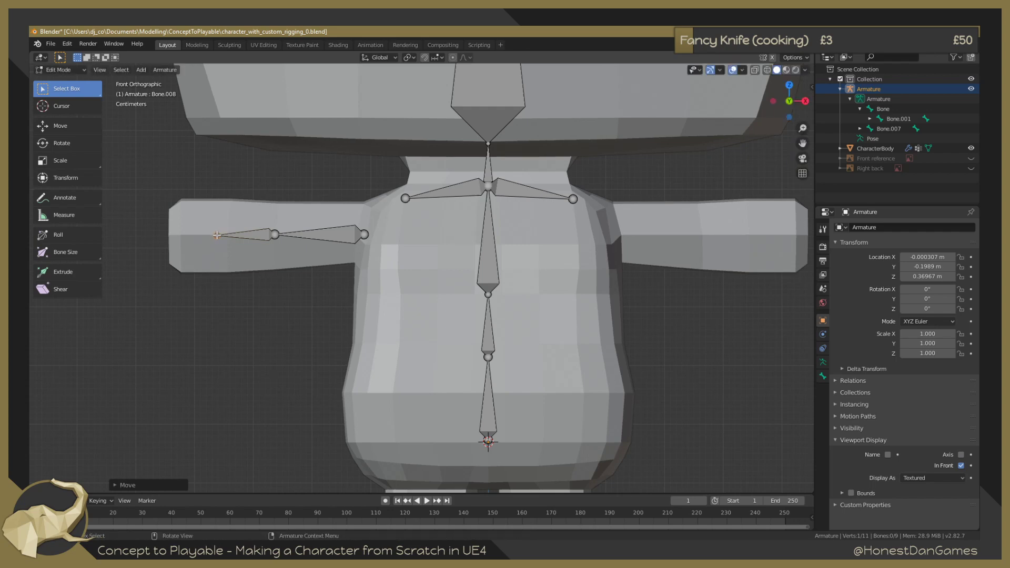
Try extruding a hand bone from the forearm bone's tip to the end of the -X arm, and undo it.
key("e")
left_click(173, 235)
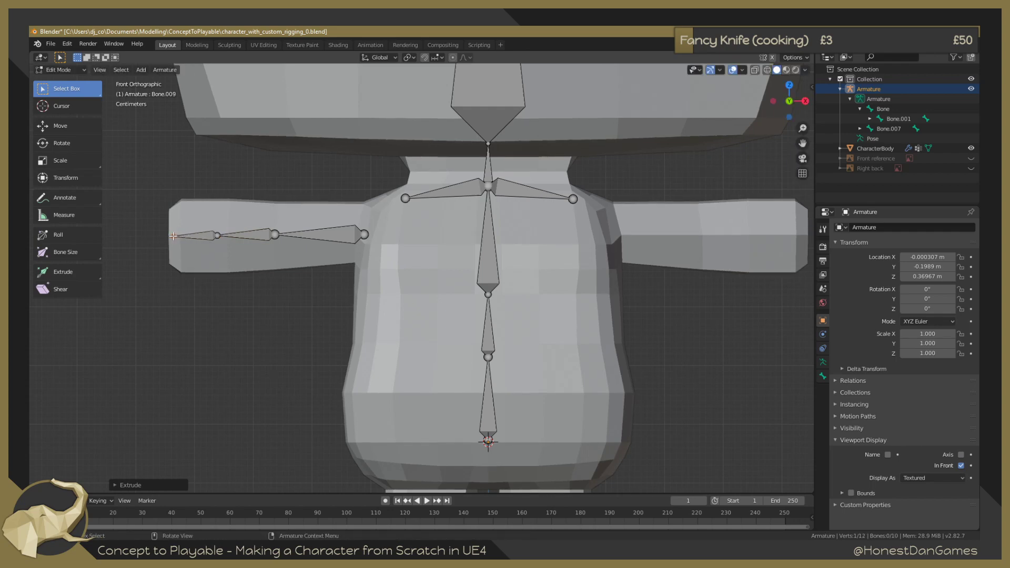
scroll(235, 280, "down", 3)
scroll(245, 269, "up", 5)
scroll(245, 268, "down", 2)
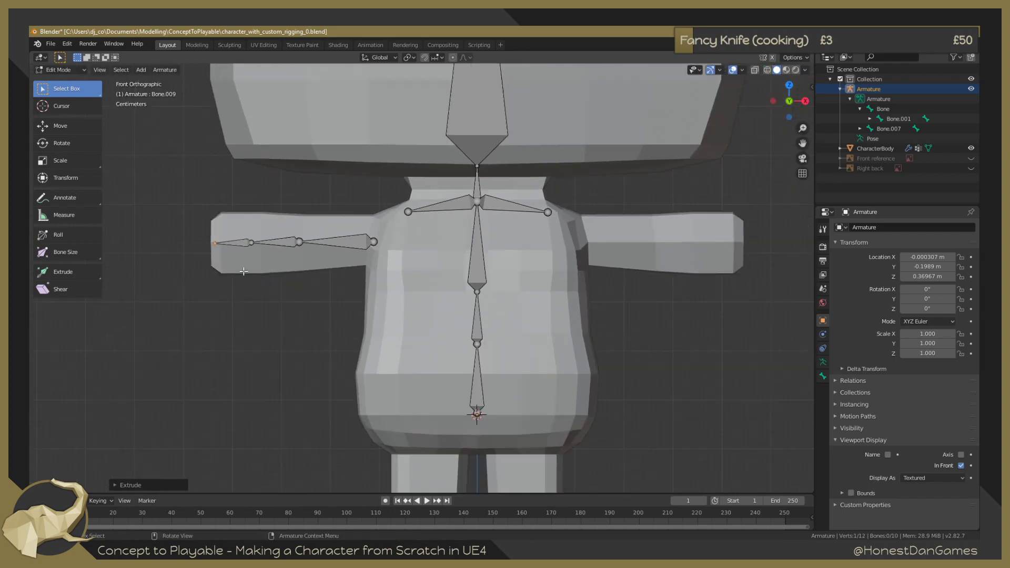
key("ctrl+z")
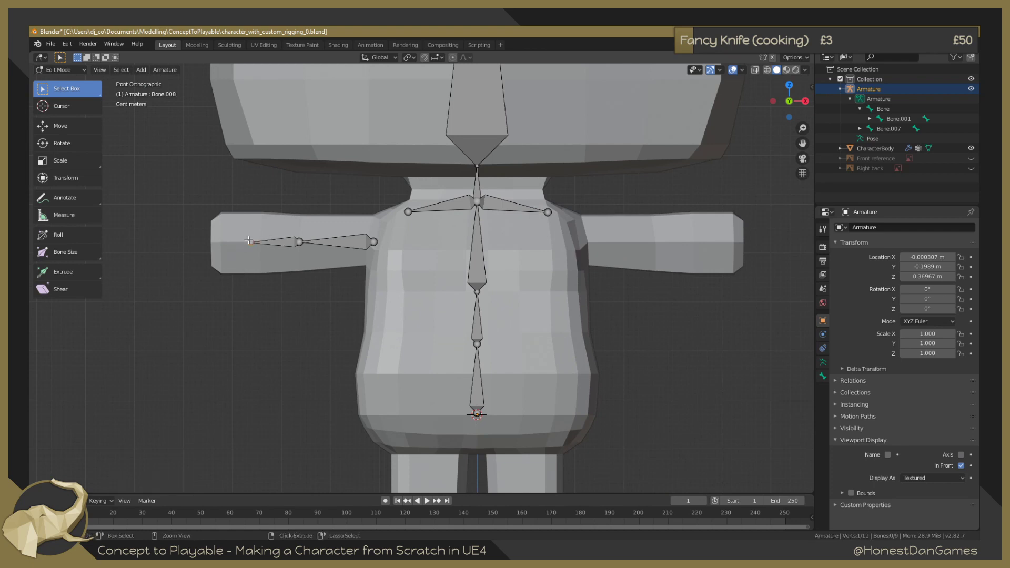
Move the forearm bone's tip outward until it sits just inside the end of the -X arm.
left_click_drag(250, 243, 223, 243)
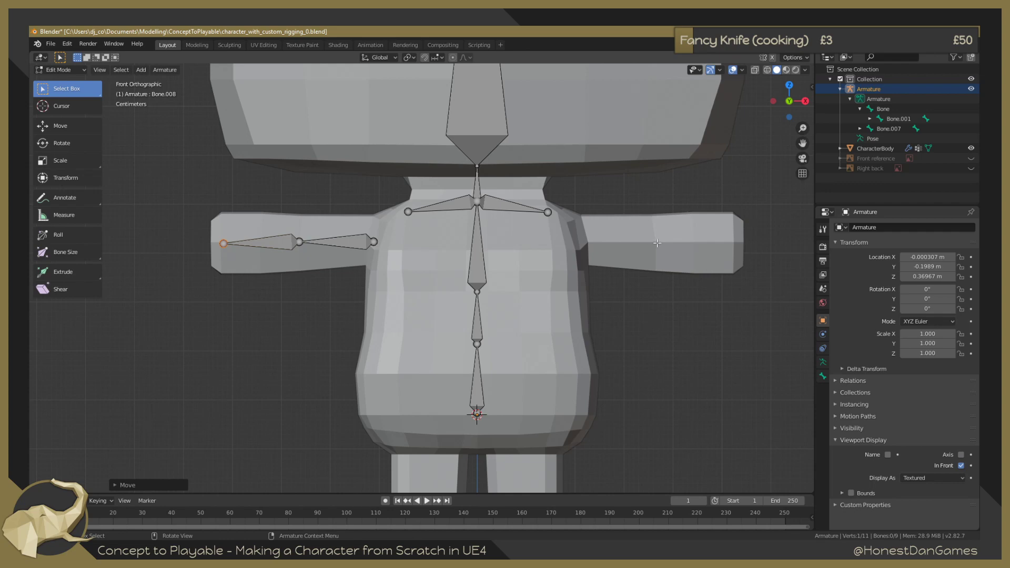
Parent the -X upper-arm bone to the -X shoulder bone with Keep Offset.
left_click(408, 212)
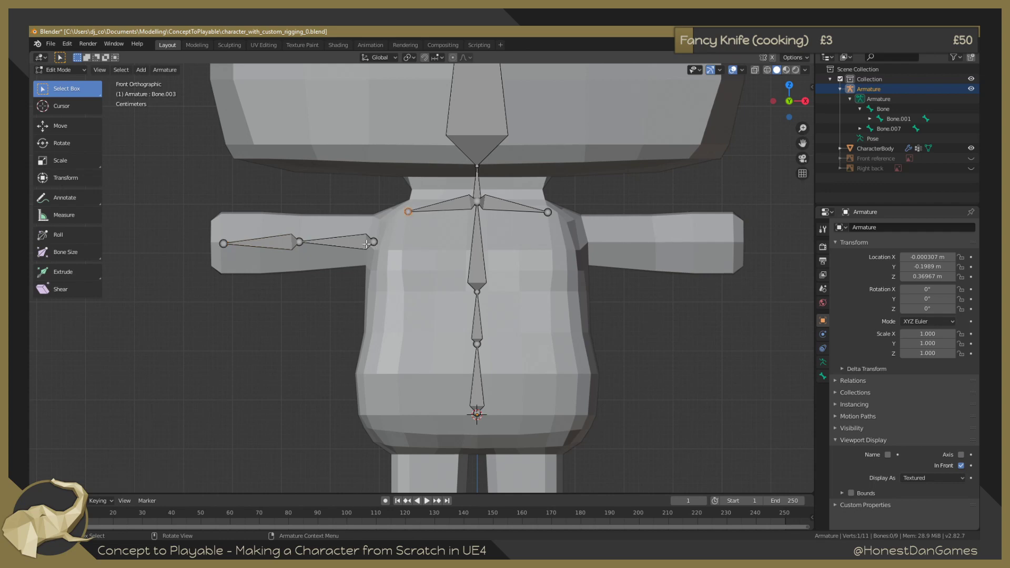
left_click(374, 242, "shift")
left_click(409, 212)
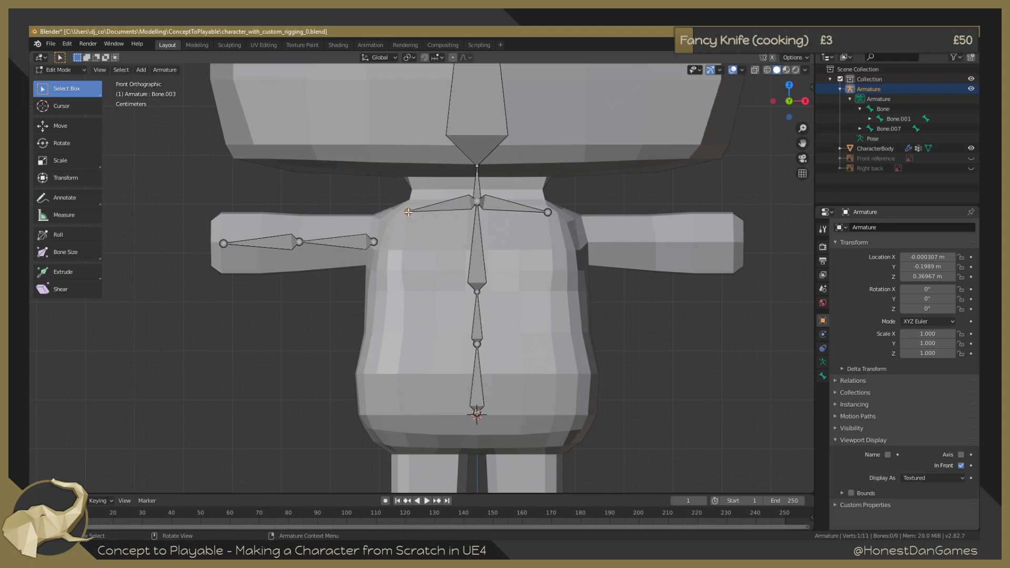
left_click(374, 242)
key("a")
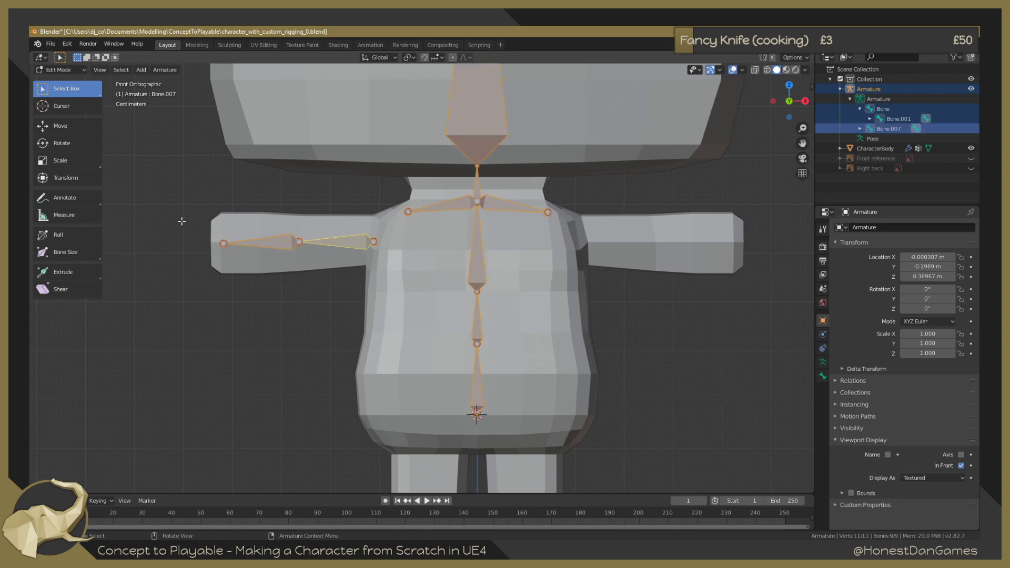
key("alt+a")
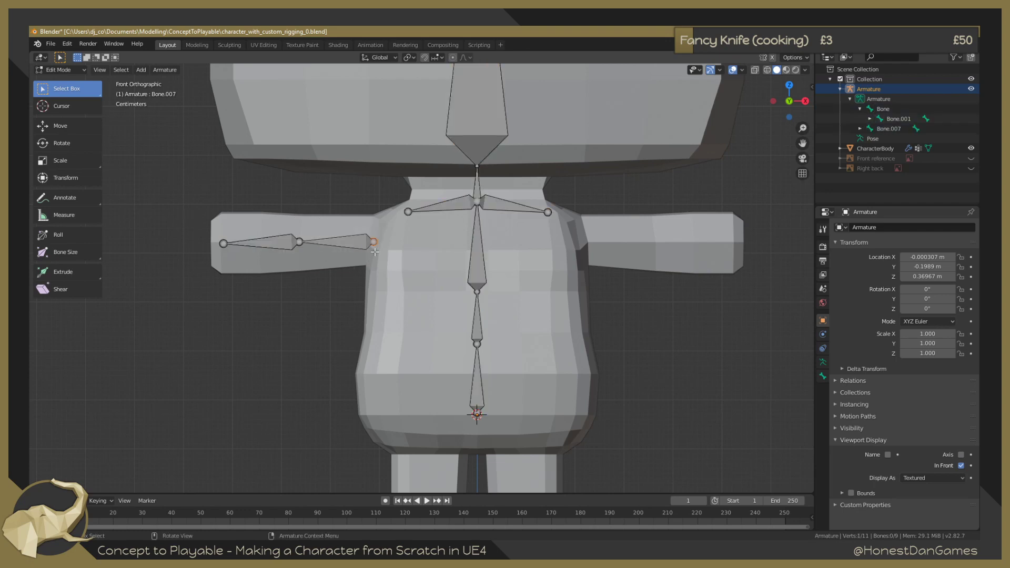
left_click(366, 247)
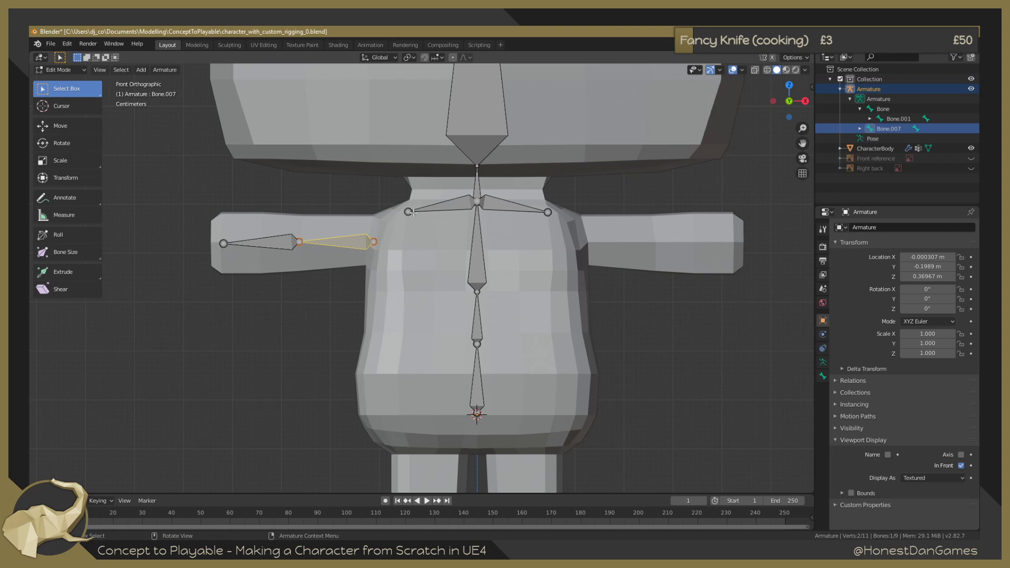
left_click(436, 208, "shift")
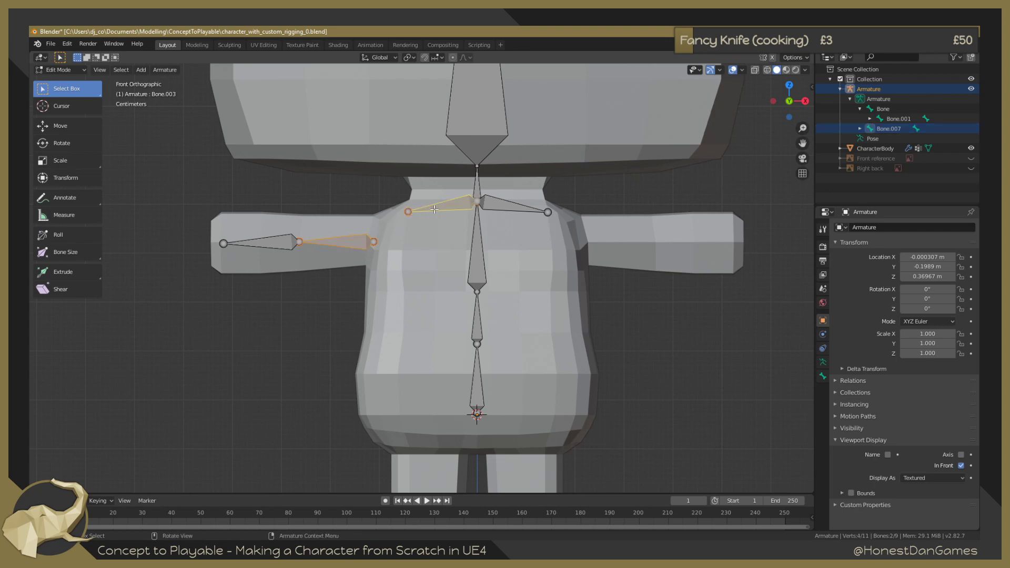
key("ctrl")
key("ctrl+p")
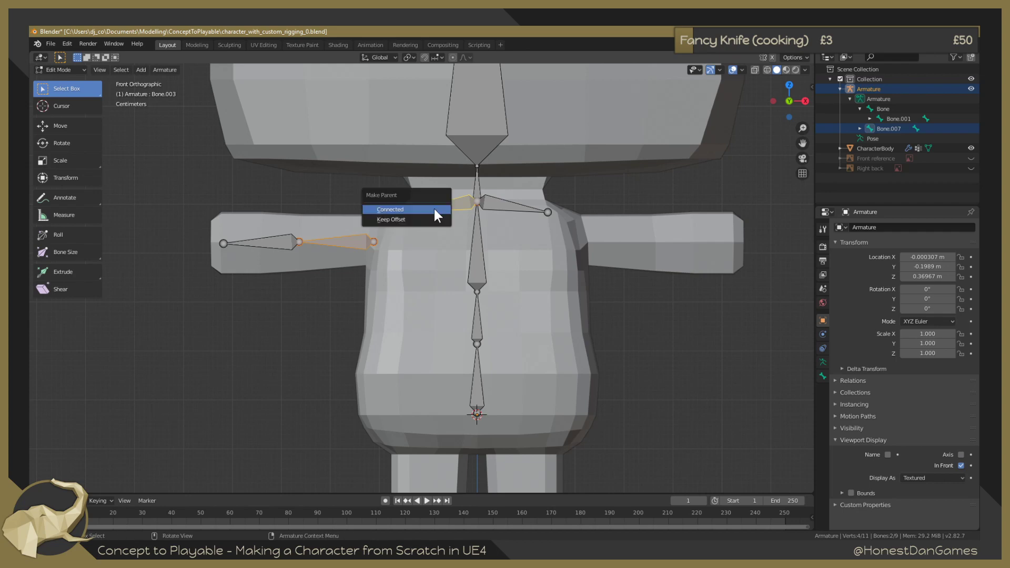
left_click(415, 221)
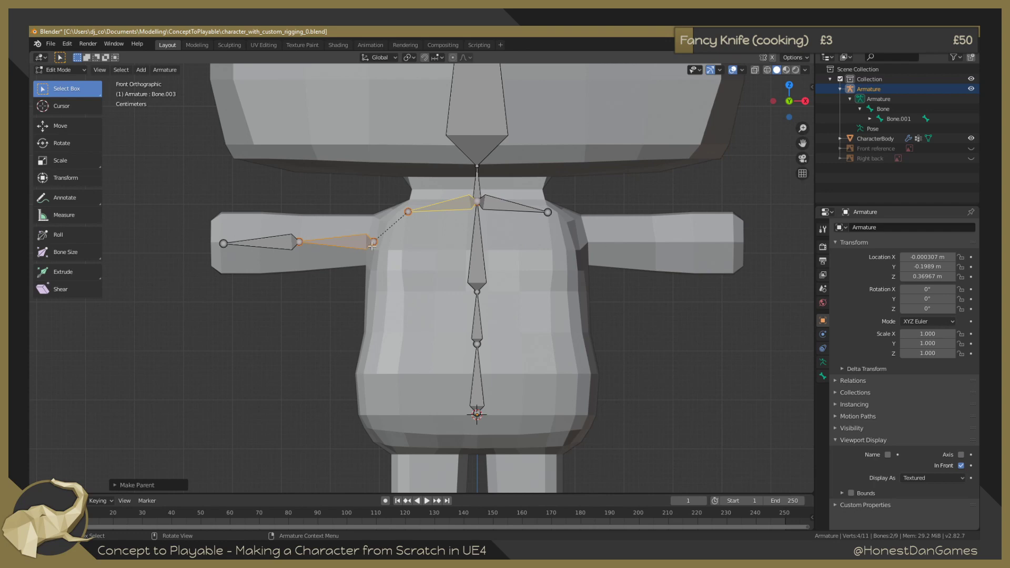
Add a new single bone to the armature at the 3D cursor for the +X arm.
left_click(547, 212)
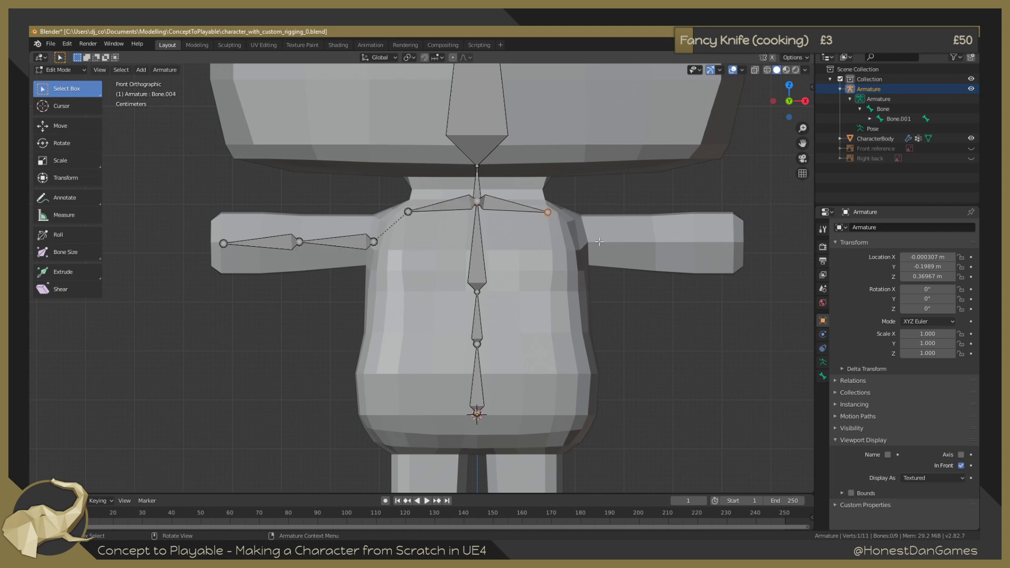
key("shift+a")
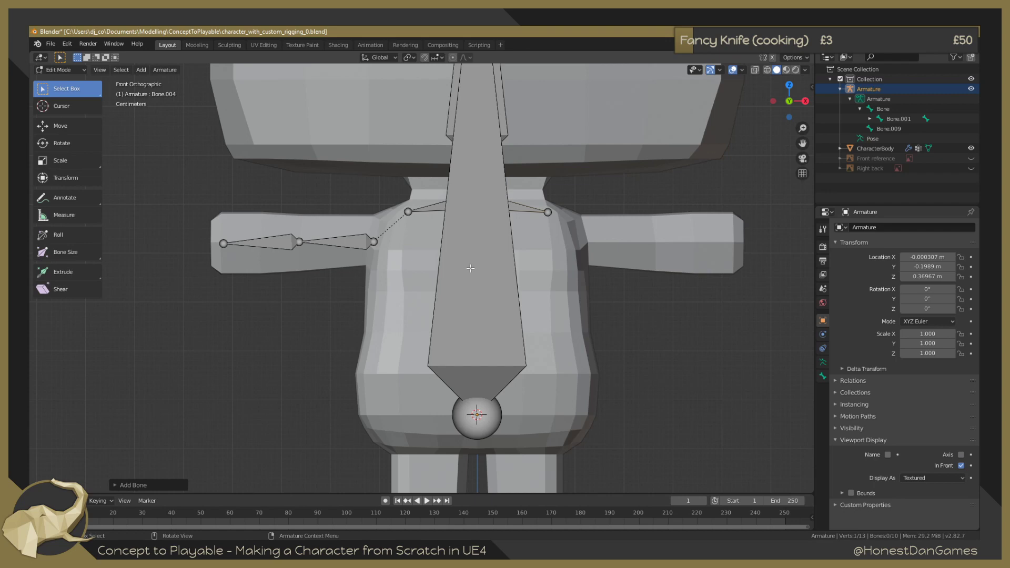
key("g")
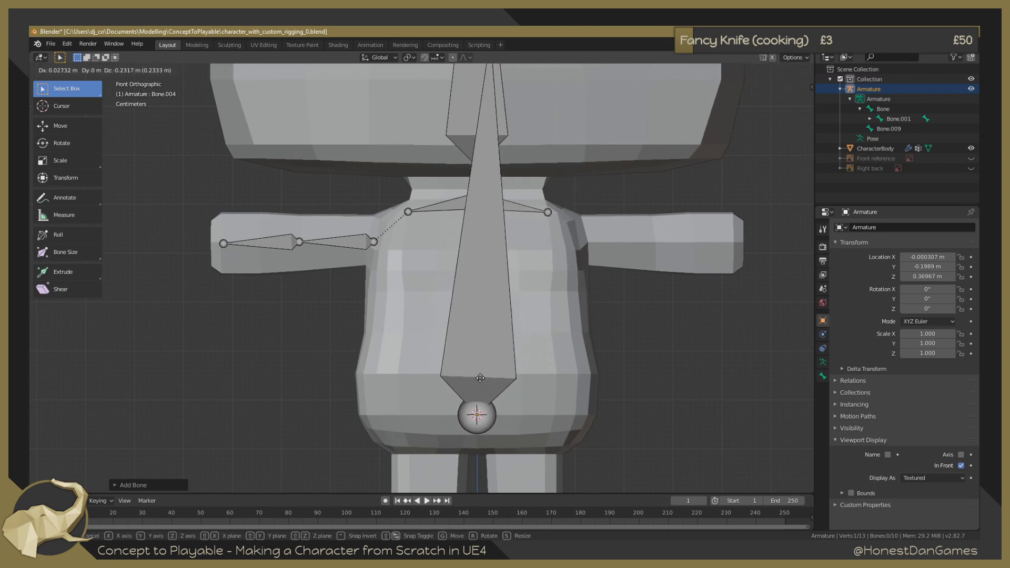
left_click(481, 374)
key("g")
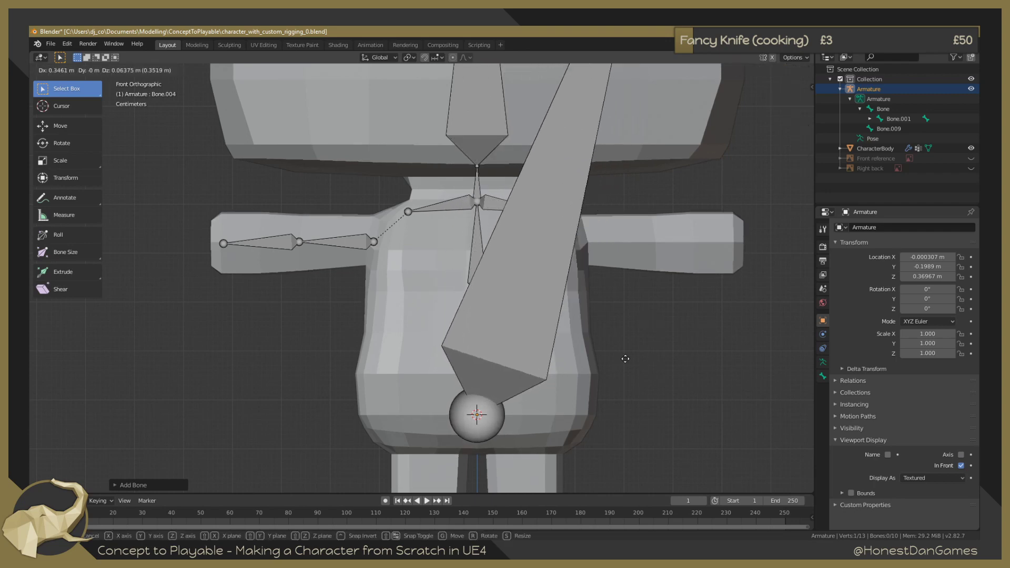
key("Escape")
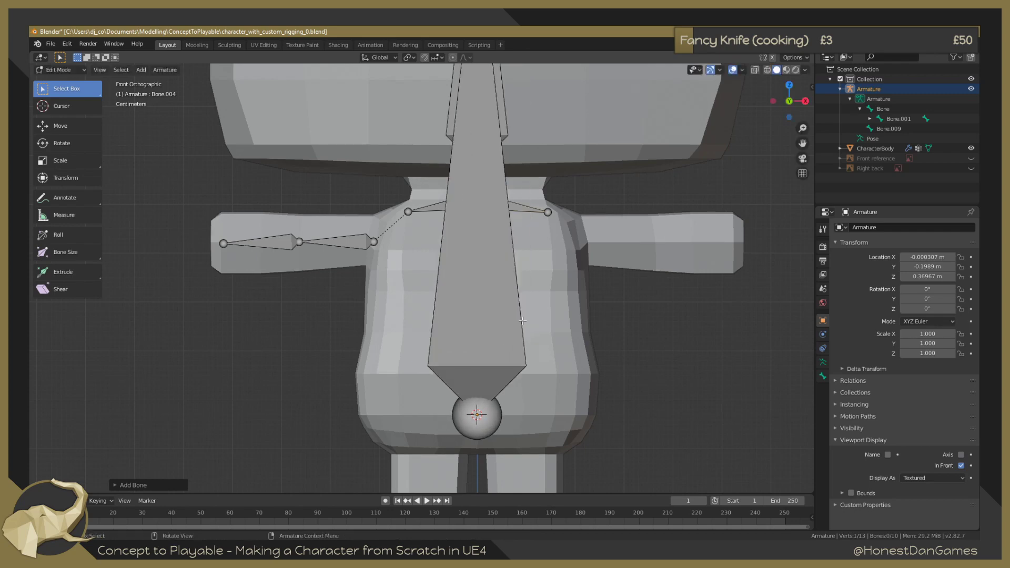
Move the whole new bone sideways and up so its base sits at the inner end of the +X arm.
left_click(458, 287)
key("g")
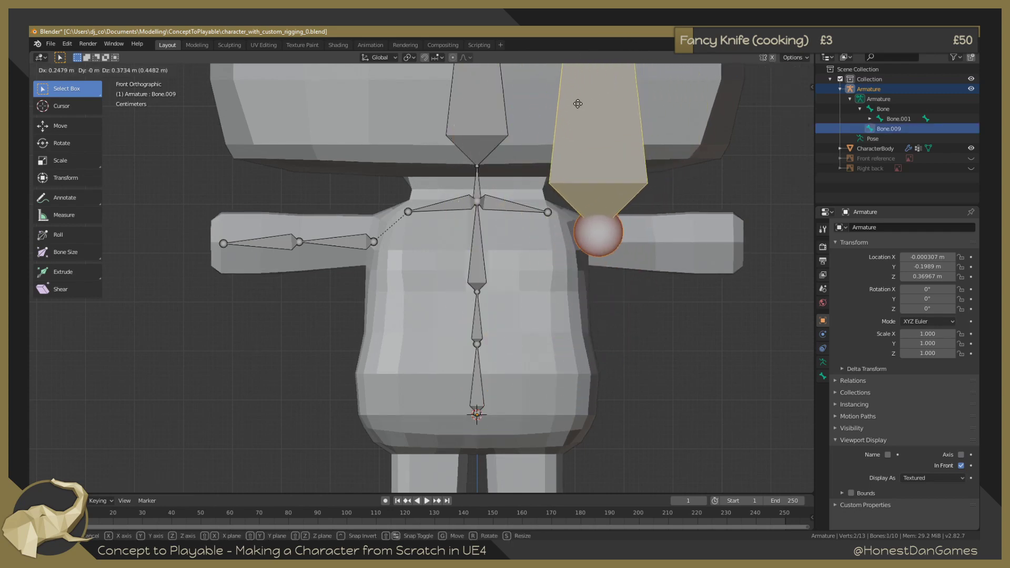
left_click(573, 103)
key("s")
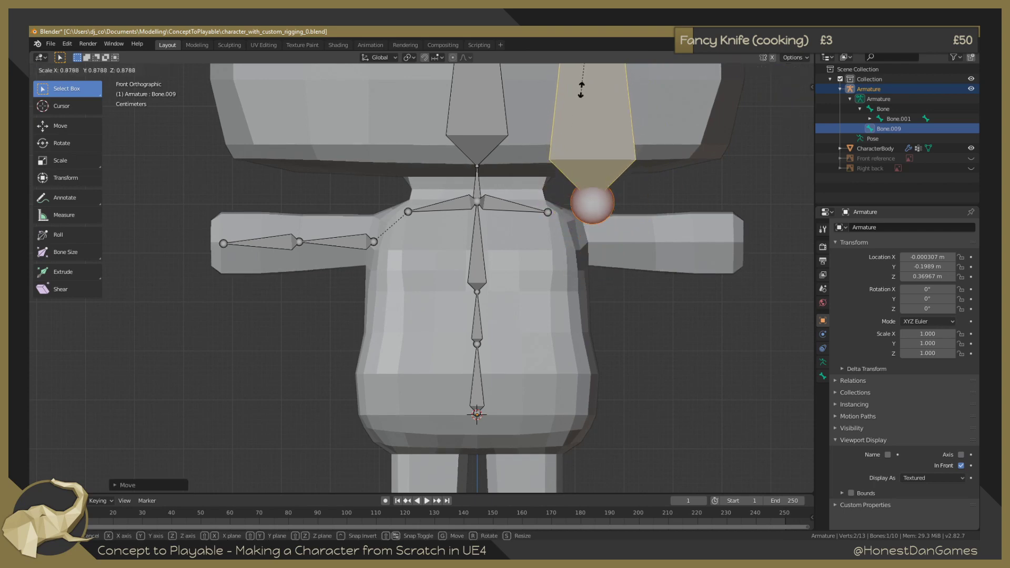
key("Escape")
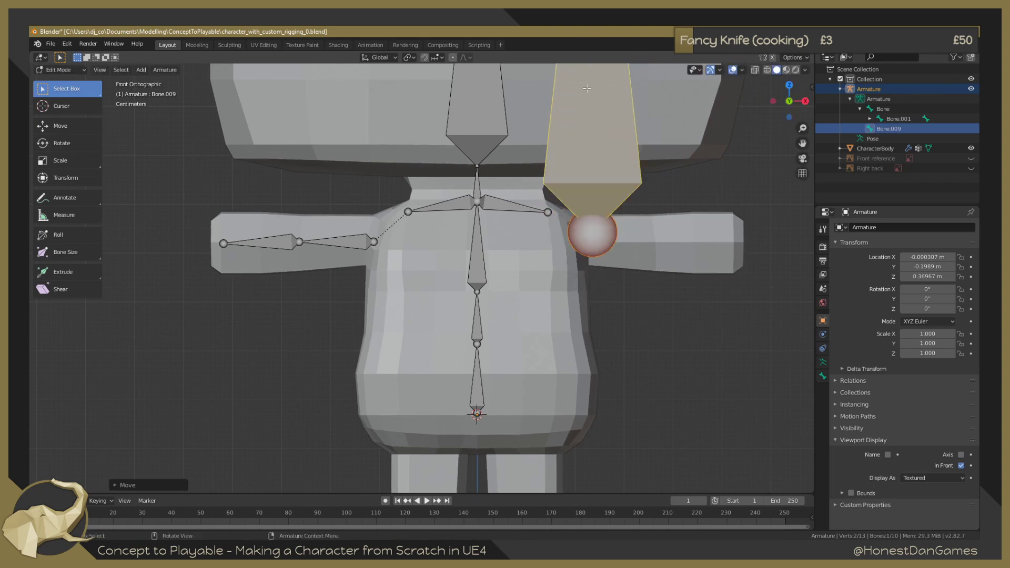
Scale the new bone down to about 0.12 and place its base where the +X arm joins the body.
key("g")
key("z")
left_click(588, 297)
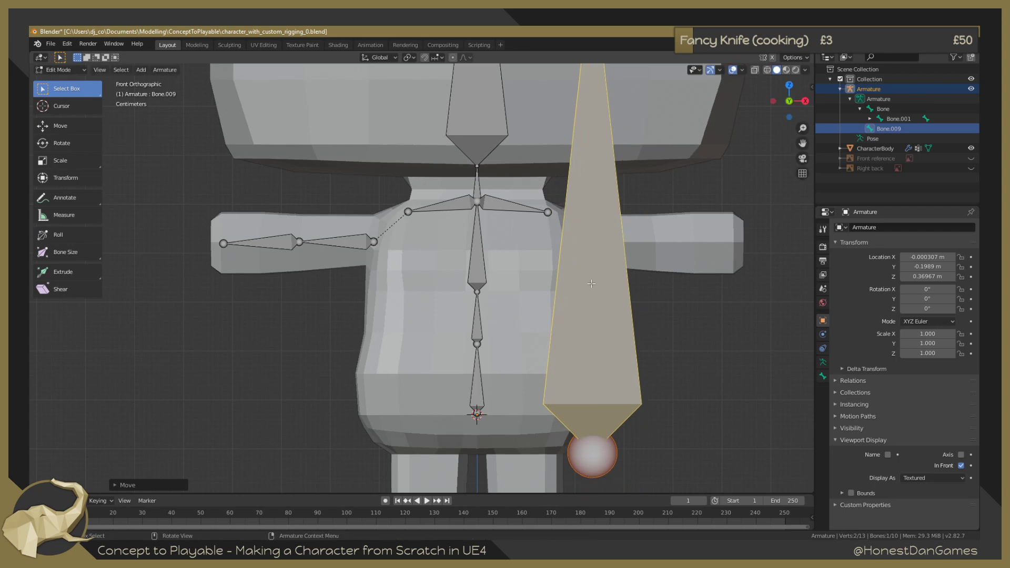
key("s")
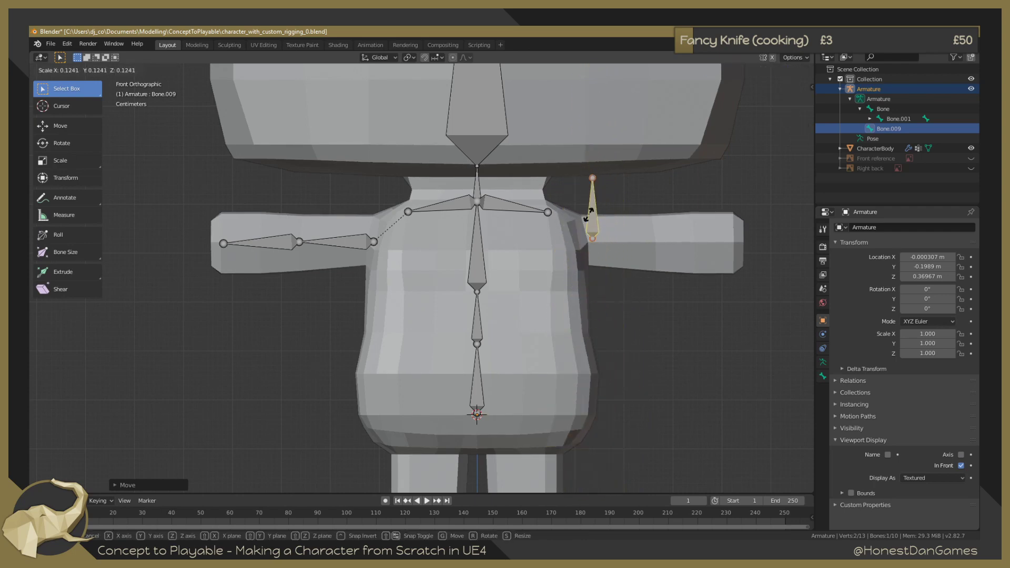
left_click(589, 215)
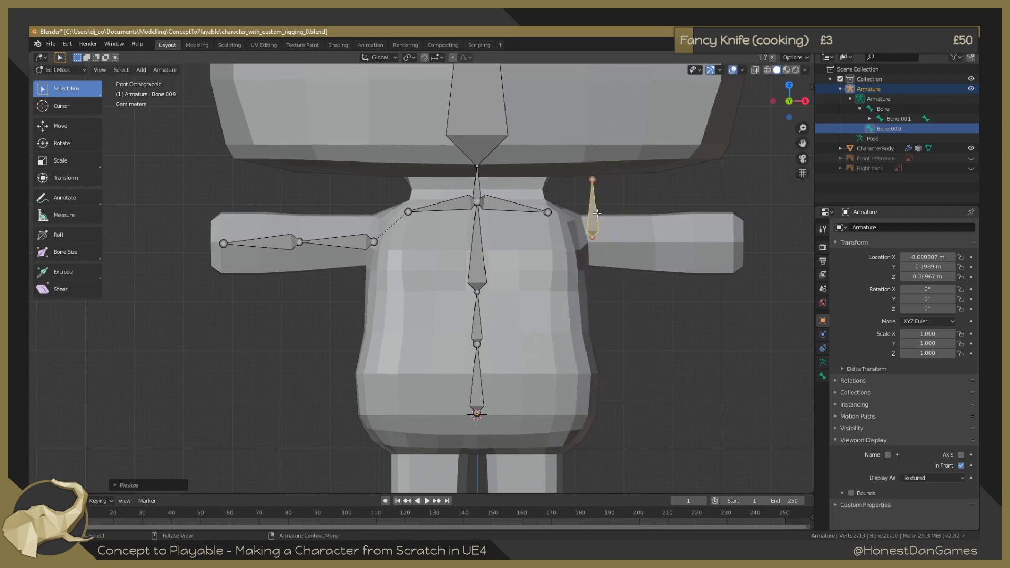
key("g")
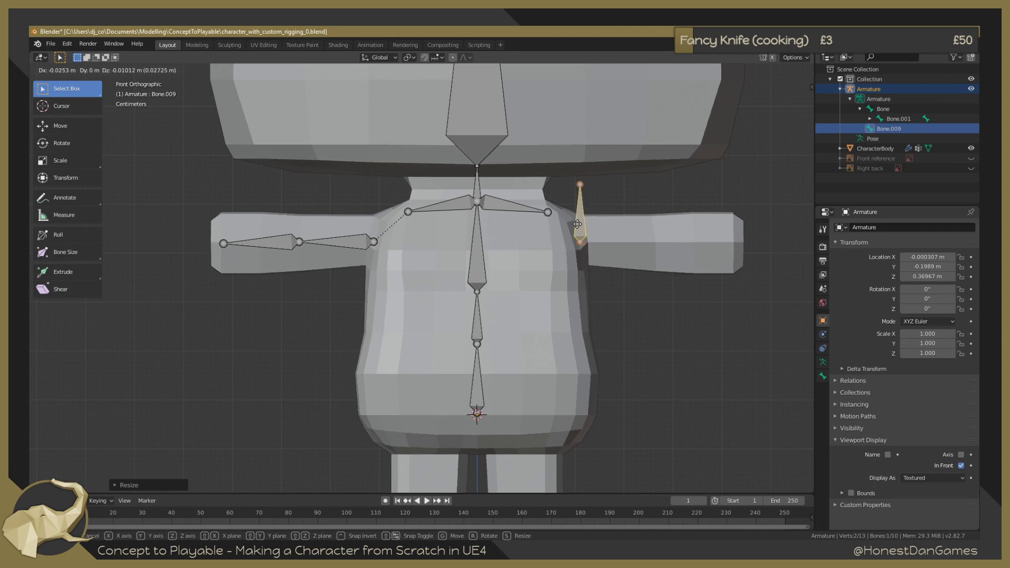
left_click(577, 224)
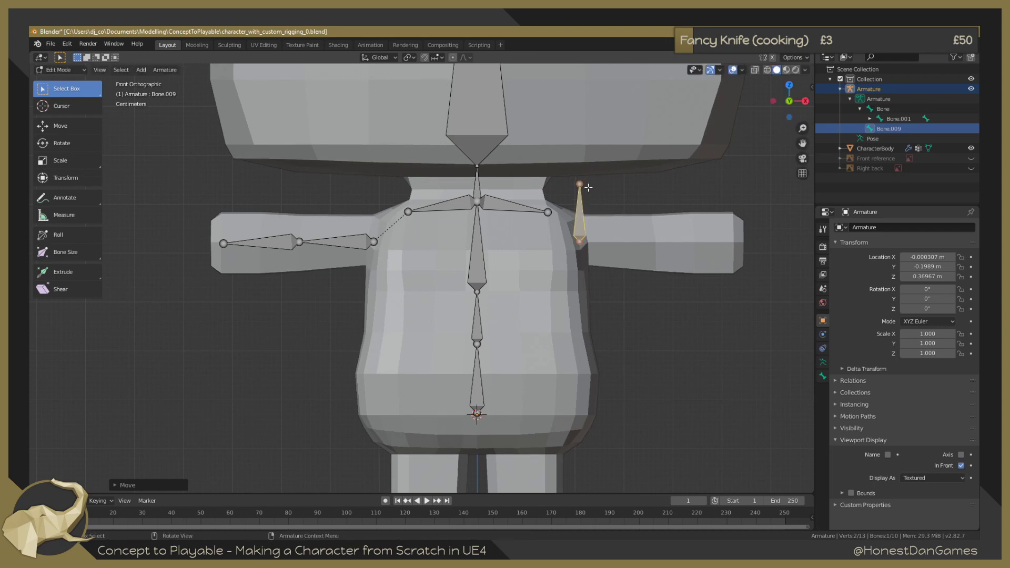
Move the bone's tip to the middle of the +X arm, and extrude a forearm bone from it to just inside the arm's end.
left_click(579, 183)
key("g")
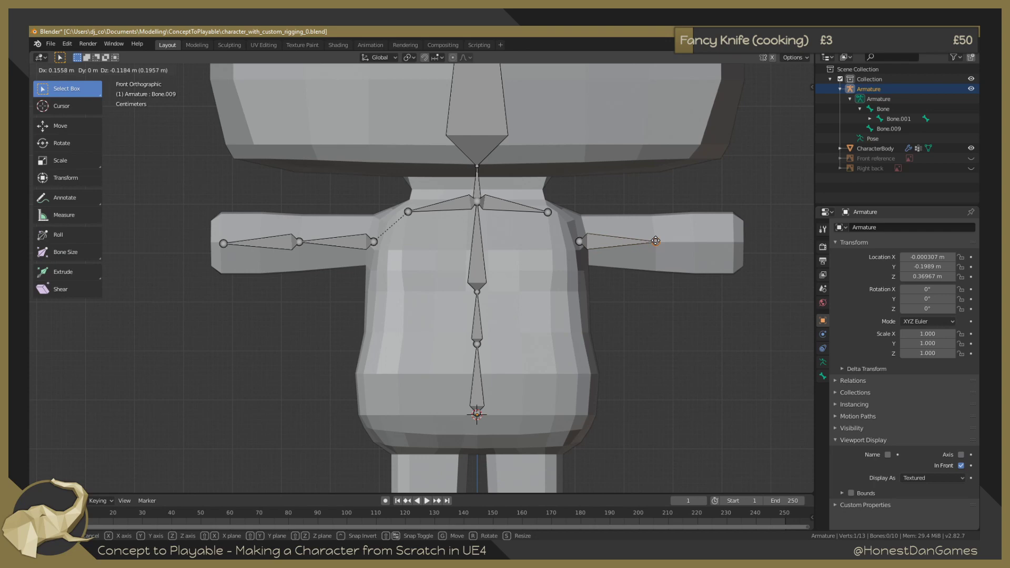
left_click(655, 241)
key("e")
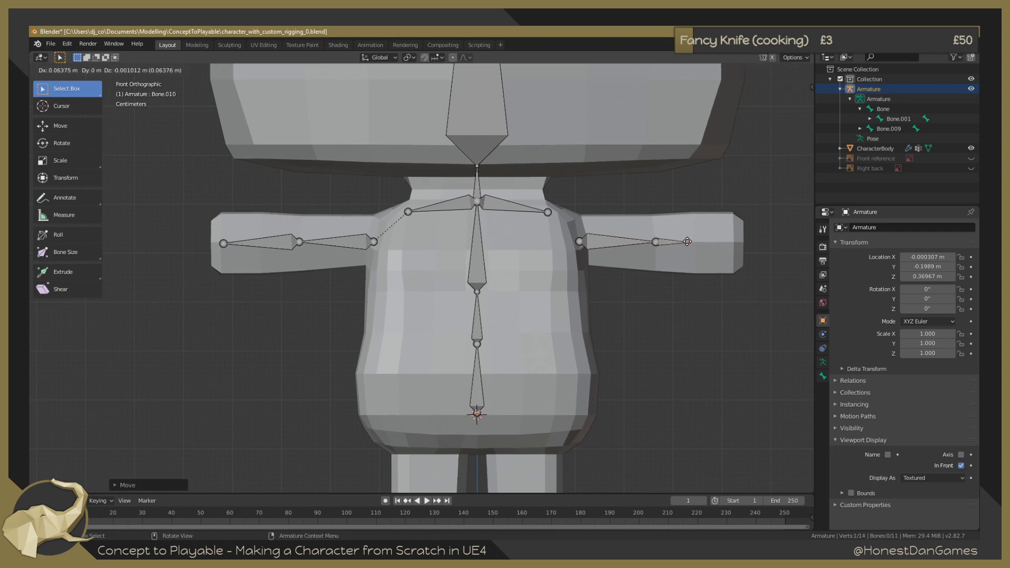
left_click(733, 242)
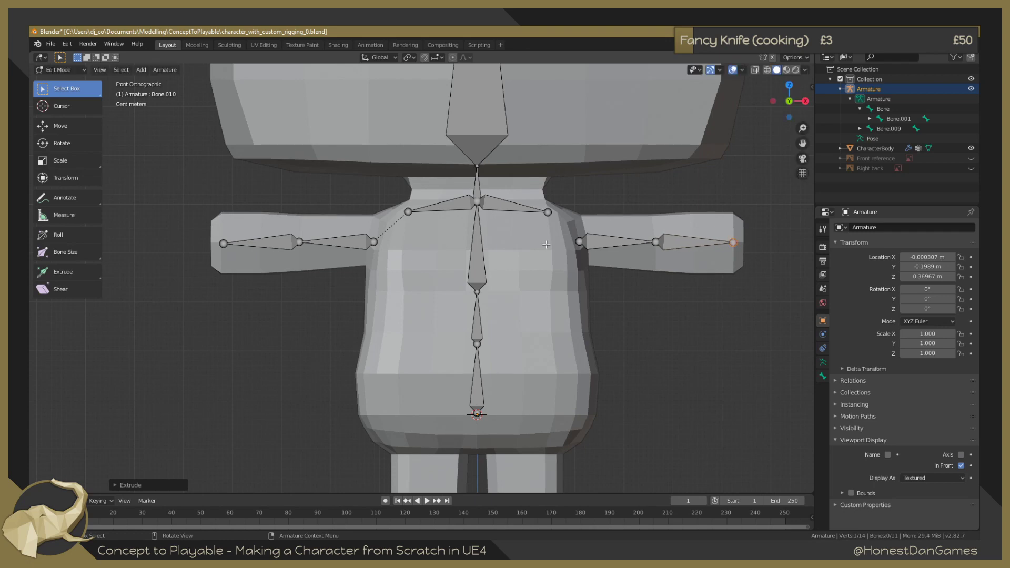
Parent the +X upper-arm bone to the +X shoulder bone with Keep Offset, and clear the selection.
left_click(591, 241)
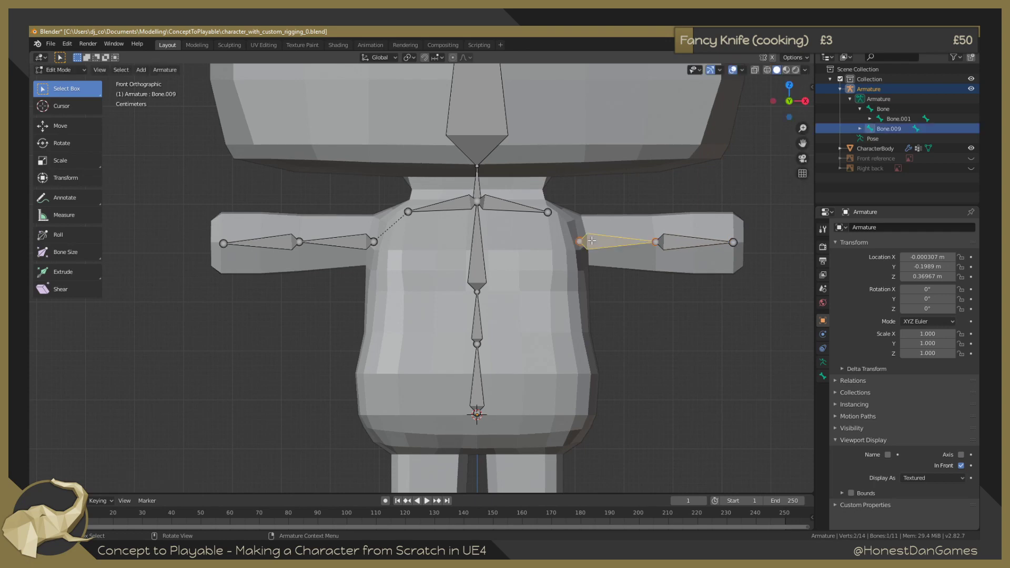
left_click(554, 218, "shift")
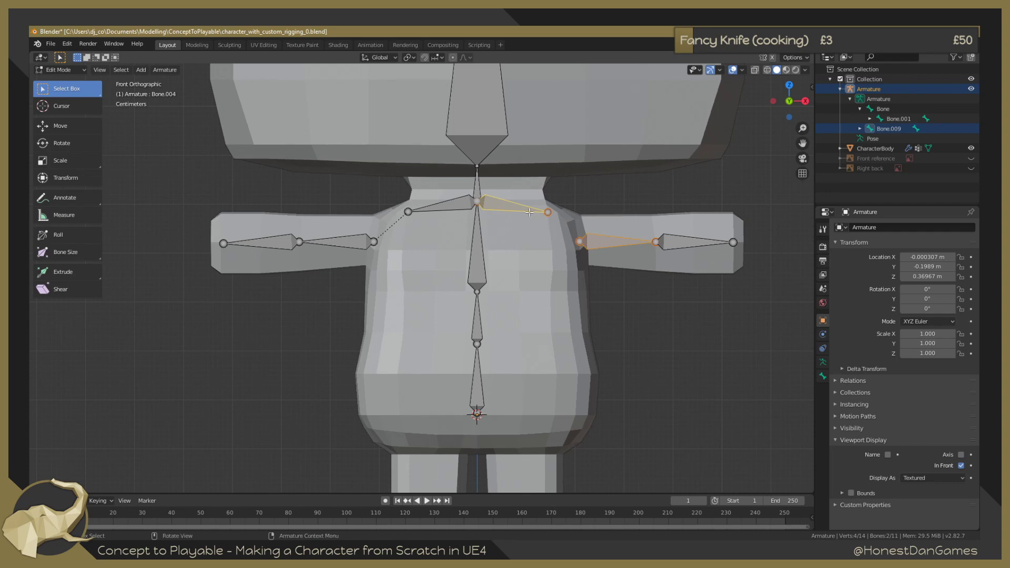
key("ctrl+p")
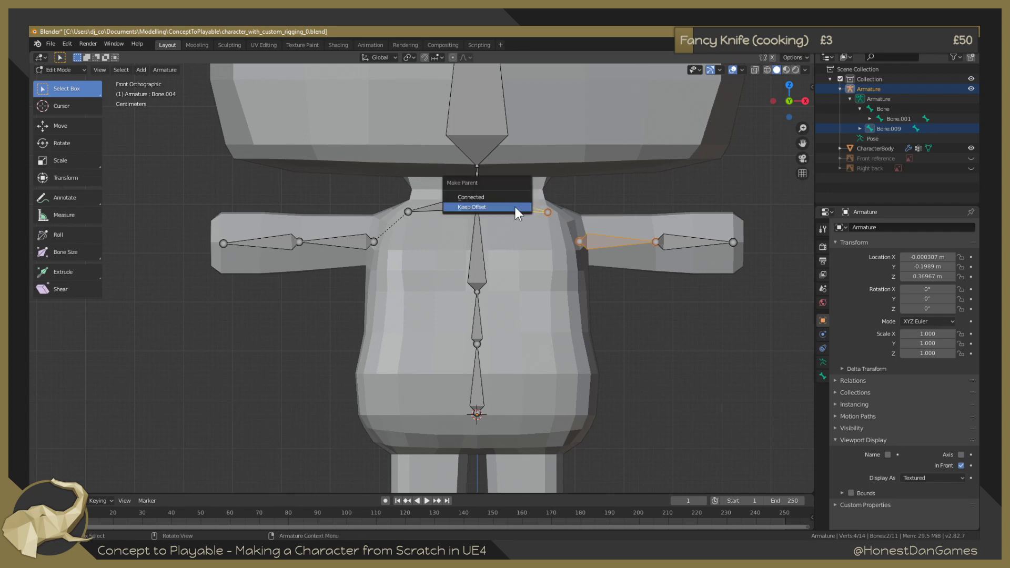
left_click(490, 209)
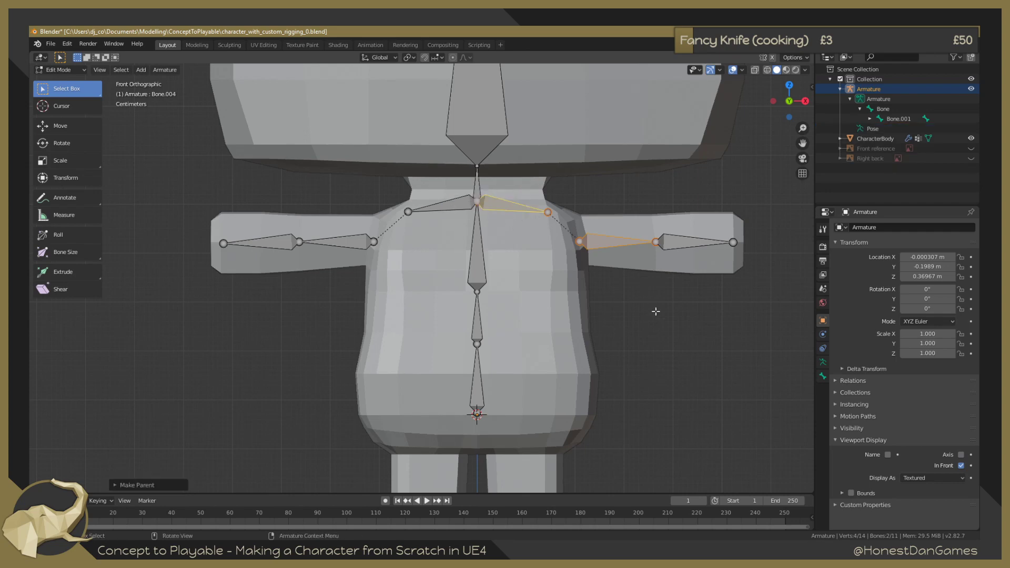
left_click(668, 334)
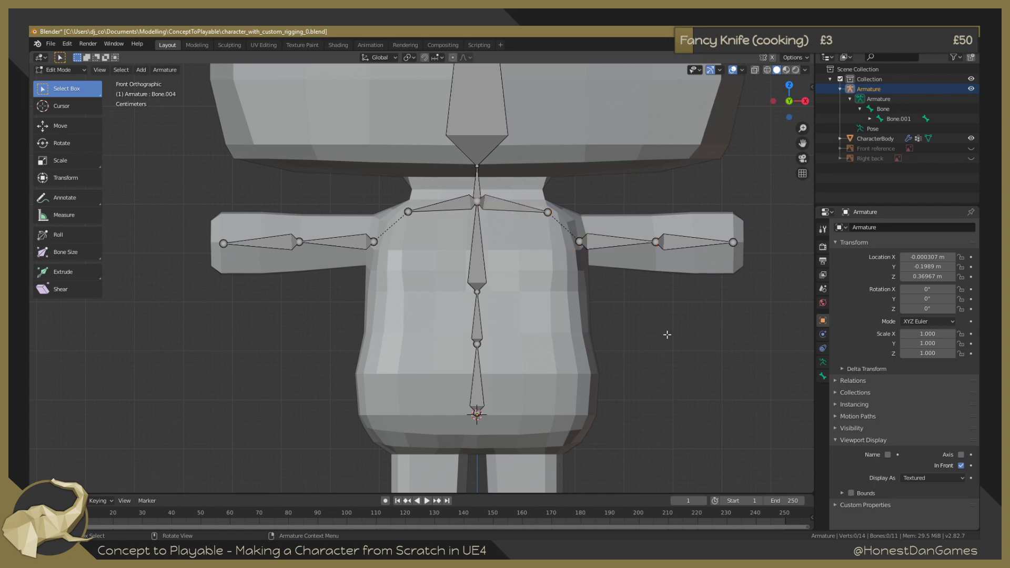
Examine how the spine and arm bones line up with the body mesh in the front and right orthographic views.
scroll(506, 331, "down", 1)
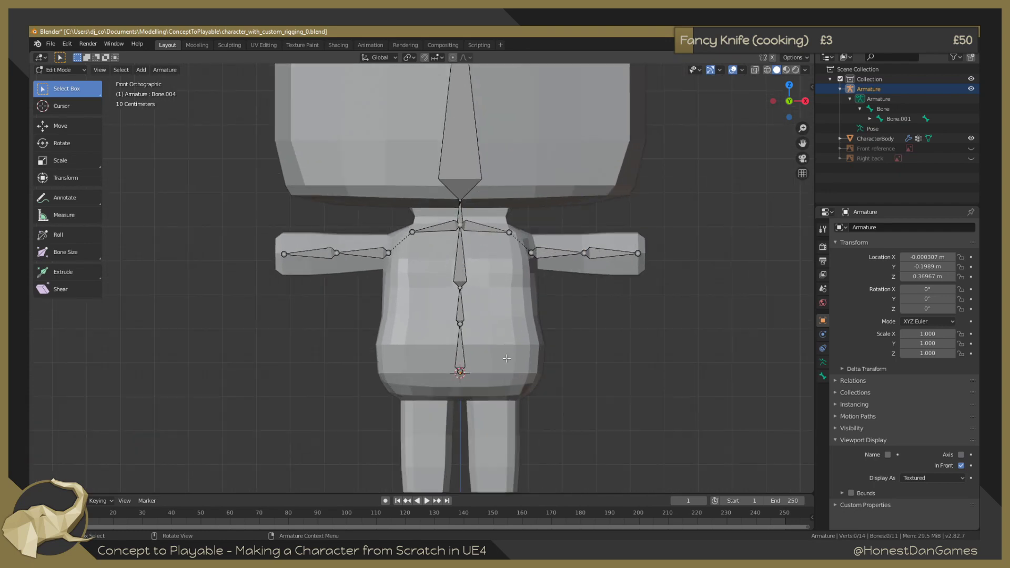
scroll(563, 396, "down", 1)
middle_click_drag(557, 275, 547, 333, "shift")
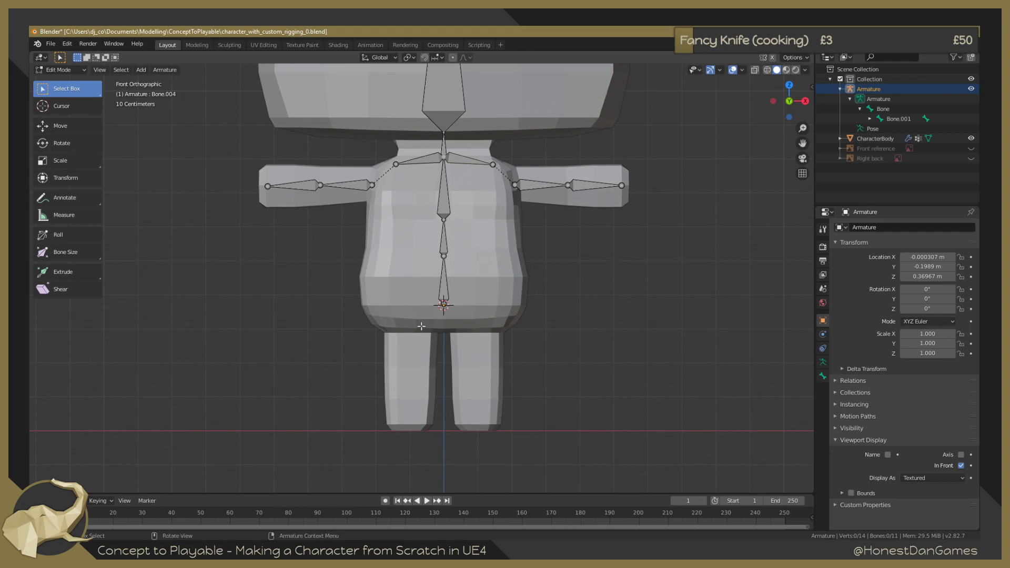
scroll(425, 305, "up", 2)
scroll(425, 305, "down", 1)
scroll(424, 303, "up", 2)
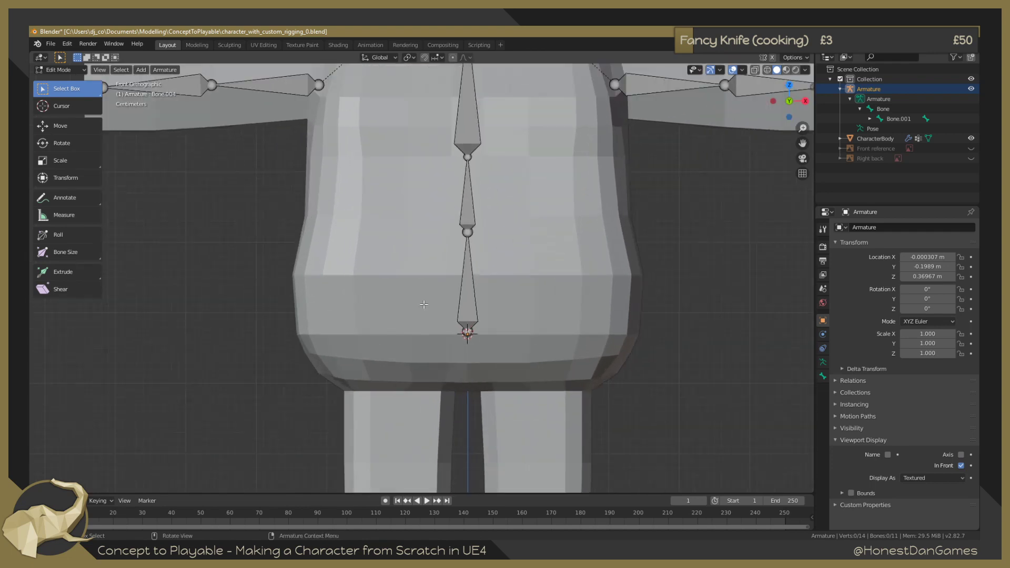
scroll(422, 309, "down", 1)
key("KP_3")
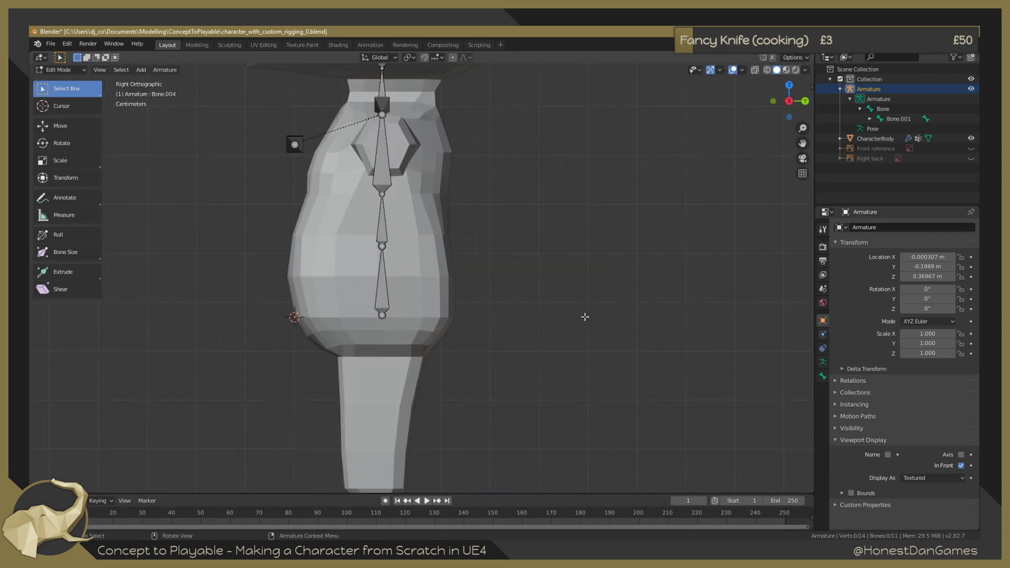
middle_click_drag(470, 128, 478, 145)
key("KP_1")
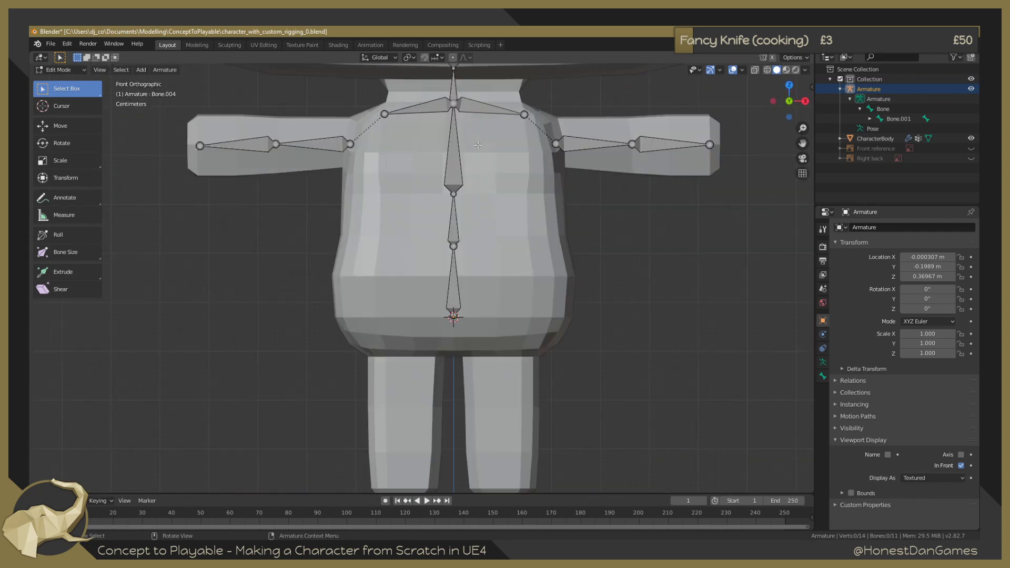
key("KP_3")
scroll(468, 149, "down", 6)
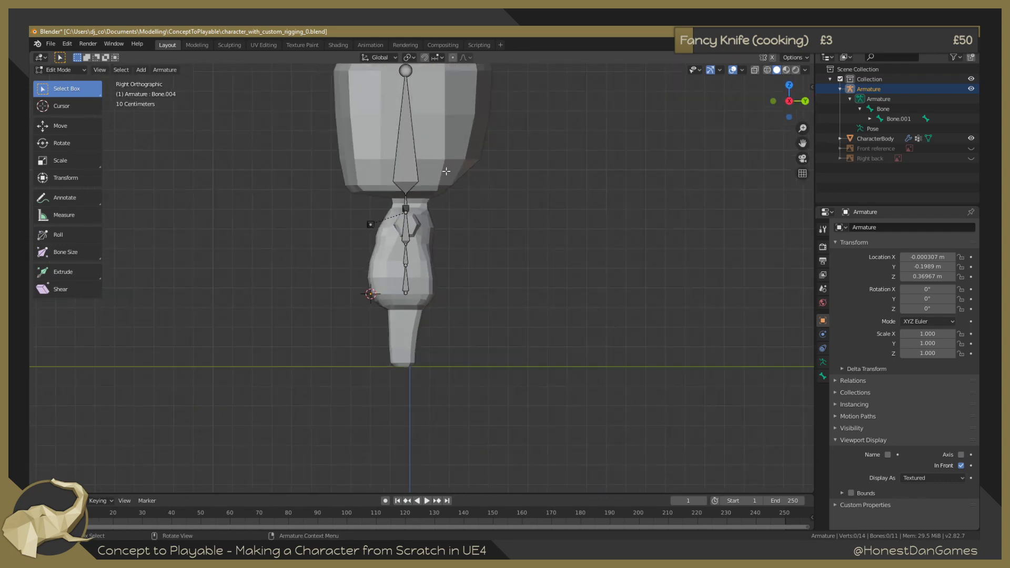
Move the upper-arm and forearm bones of both arms about 0.18 m along +Y to line up with the spine bones.
scroll(331, 217, "up", 4)
left_click_drag(269, 163, 372, 231)
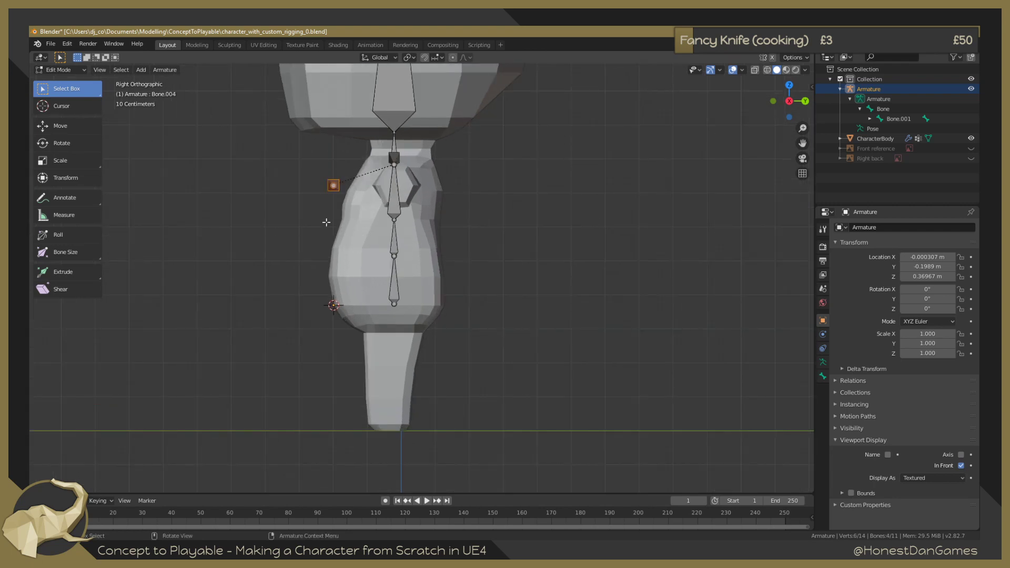
middle_click_drag(282, 209, 342, 211, "shift")
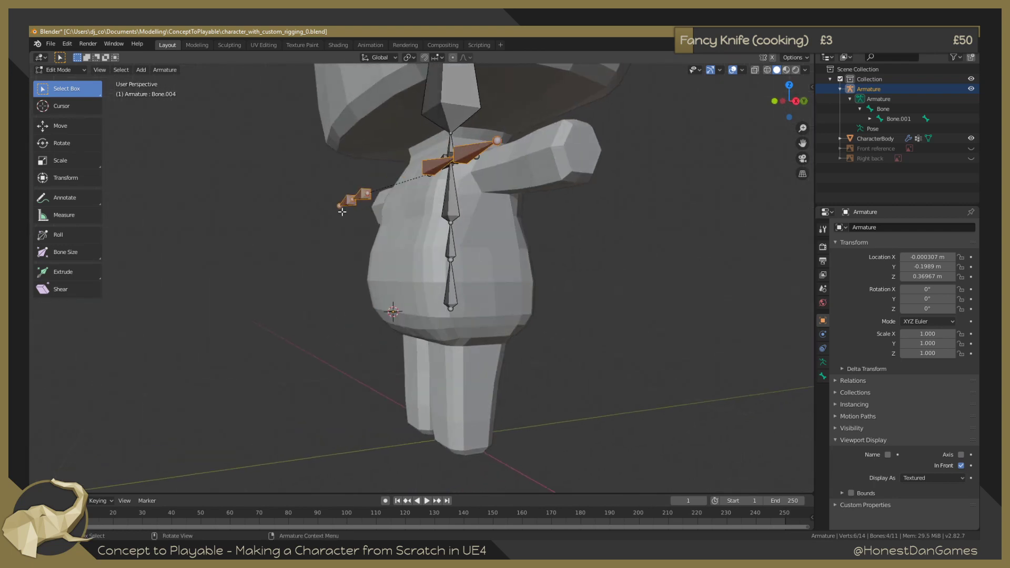
key("KP_1")
key("KP_3")
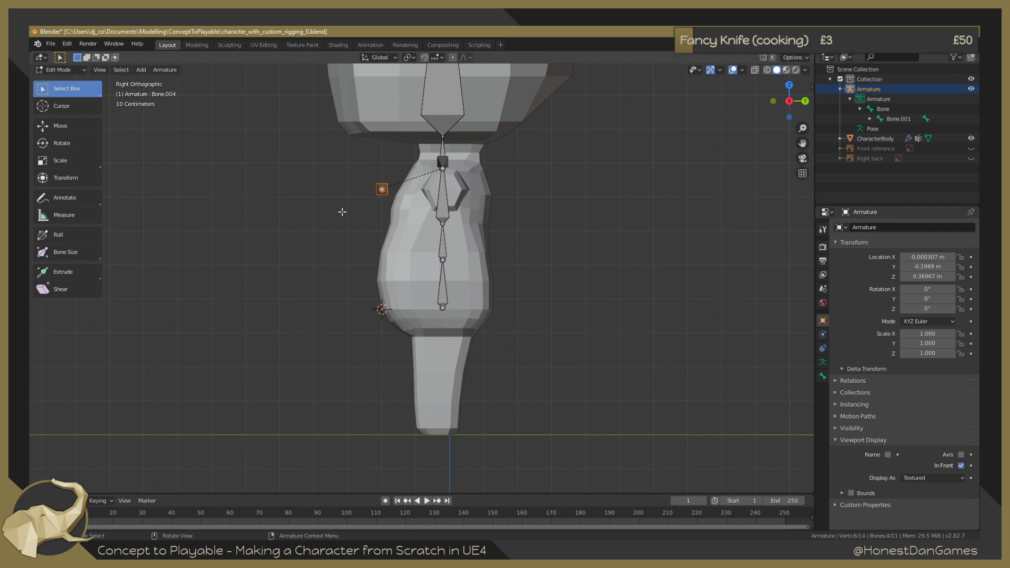
key("g")
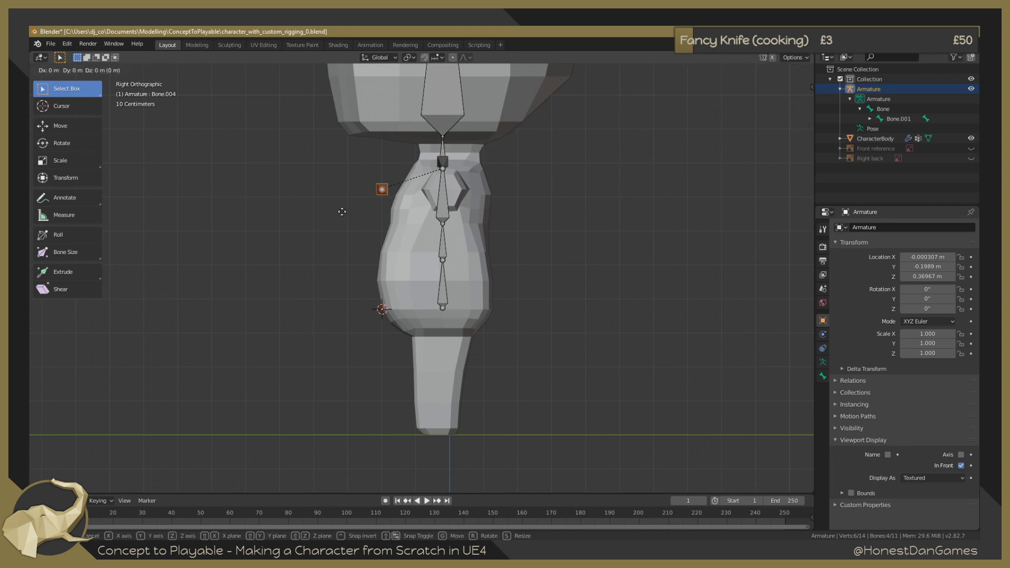
key("y")
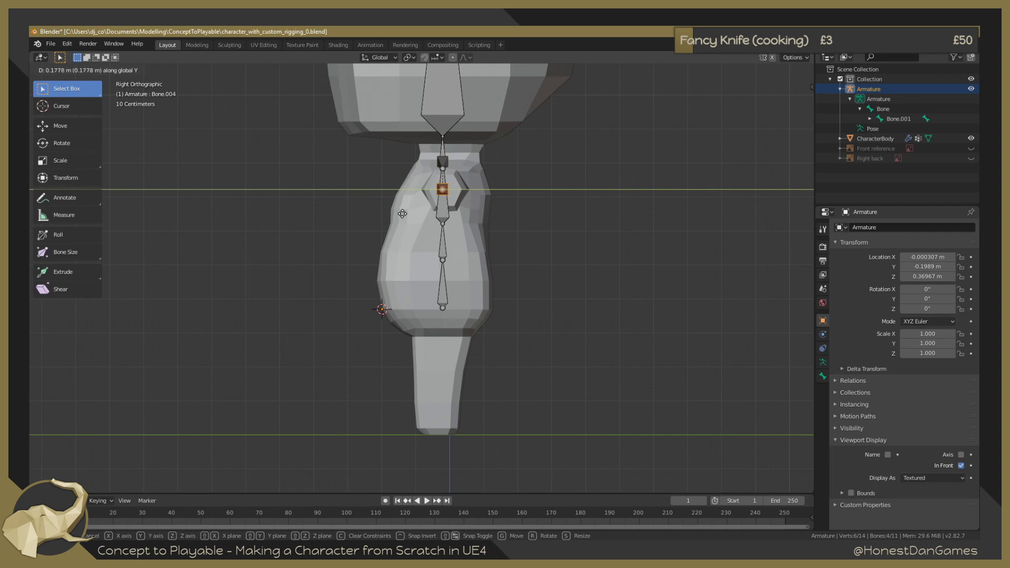
left_click(403, 214)
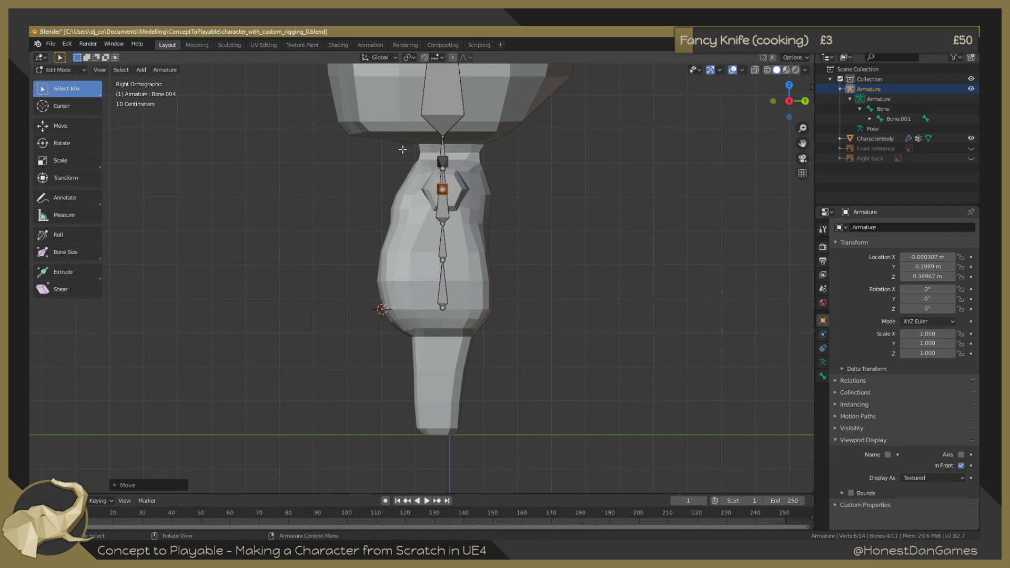
Move all the armature's bones slightly along +Y to centre them in the body, and clear the selection.
key("a")
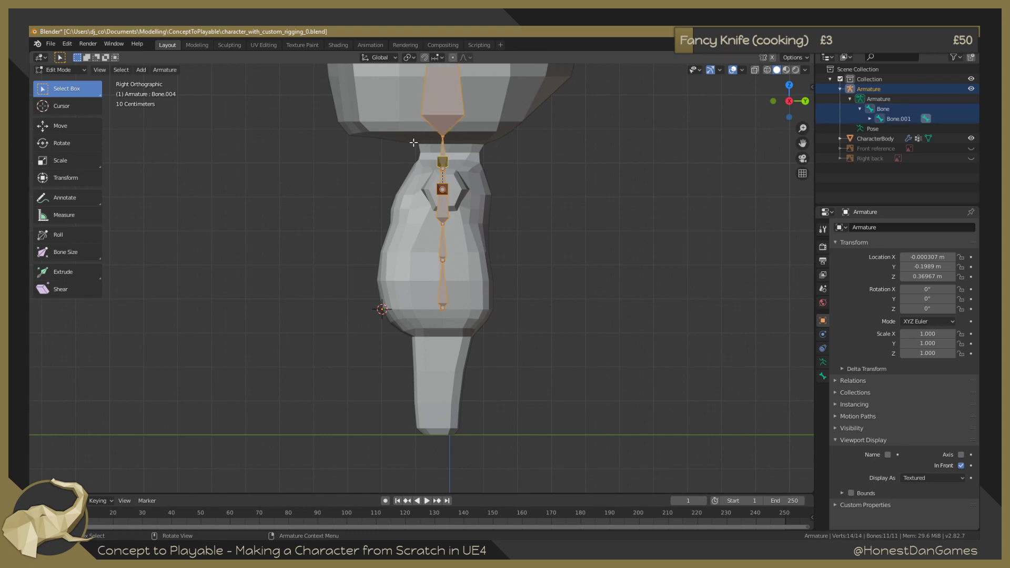
key("g")
key("y")
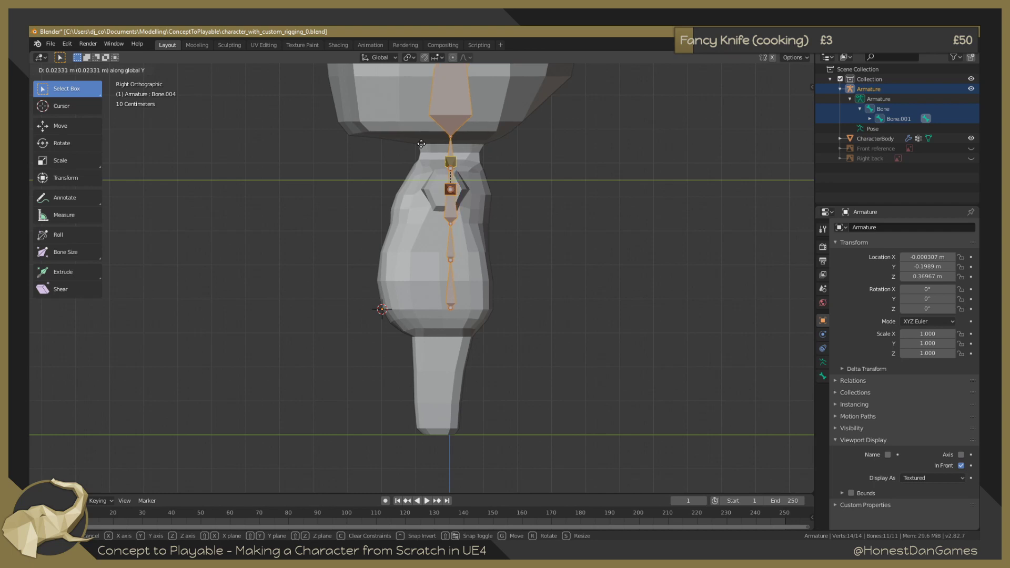
left_click(416, 143)
left_click(568, 200)
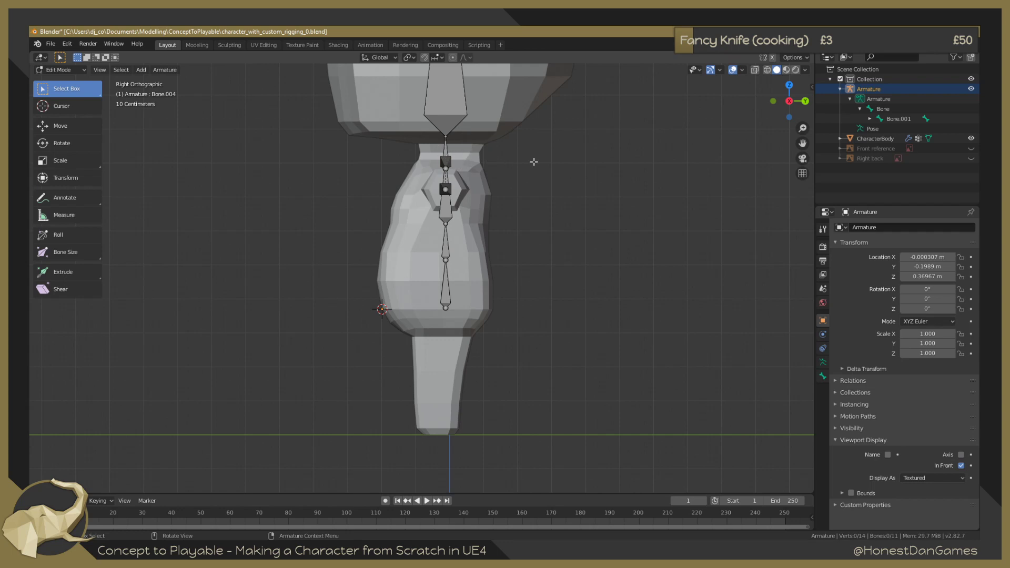
Move the joint between the neck and head bones slightly along +Y, towards the centre of the neck.
middle_click_drag(532, 160, 477, 201)
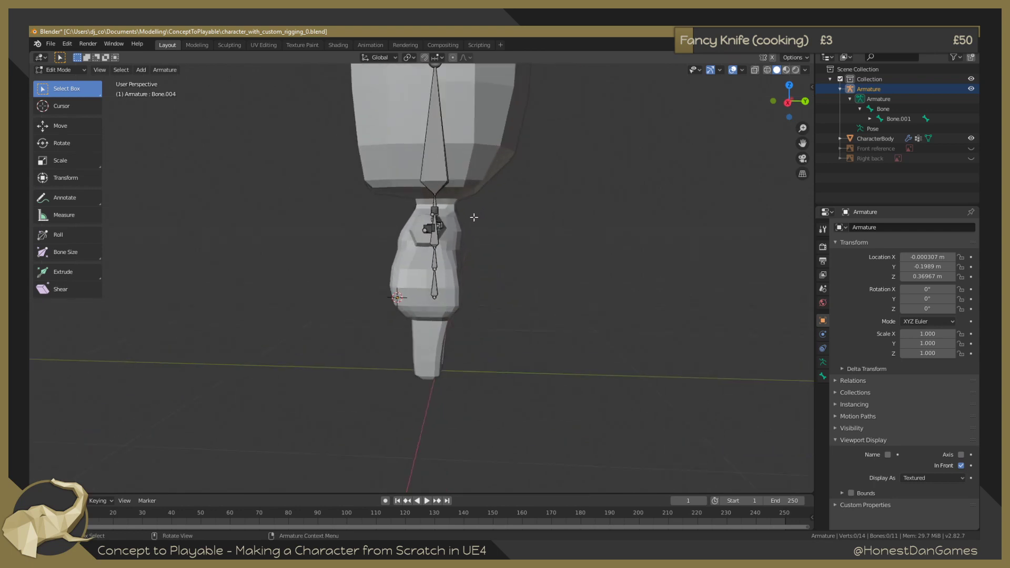
key("KP_1")
key("KP_3")
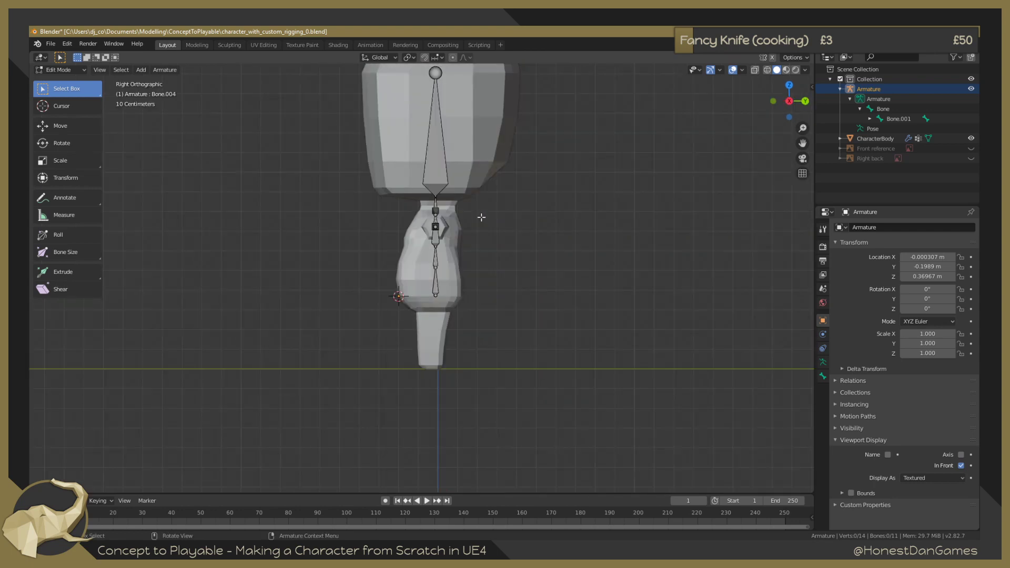
scroll(481, 217, "up", 5)
middle_click_drag(568, 301, 569, 333, "shift")
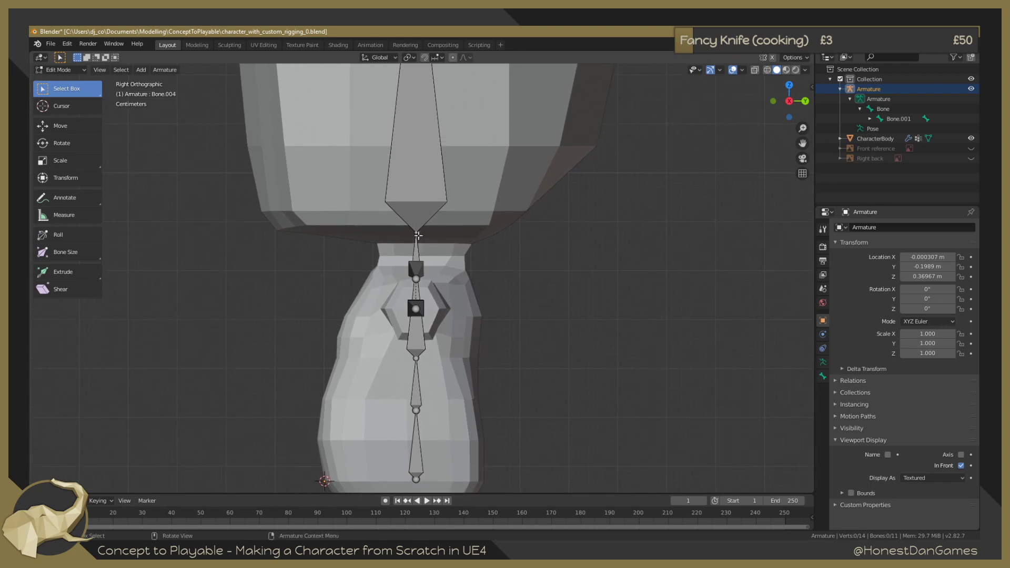
middle_click_drag(488, 267, 378, 275, "shift")
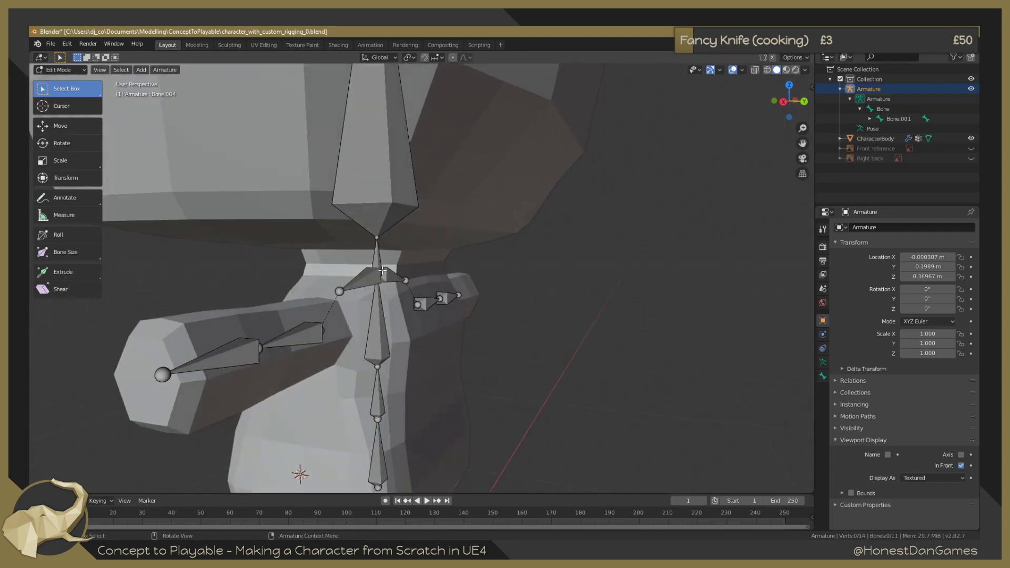
left_click(376, 237)
key("KP_1")
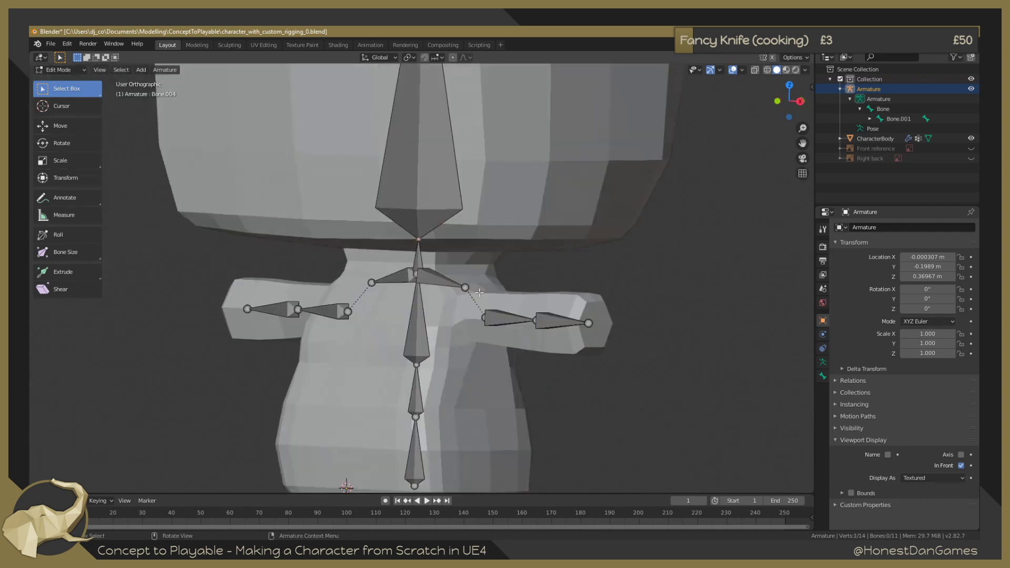
key("KP_3")
key("g")
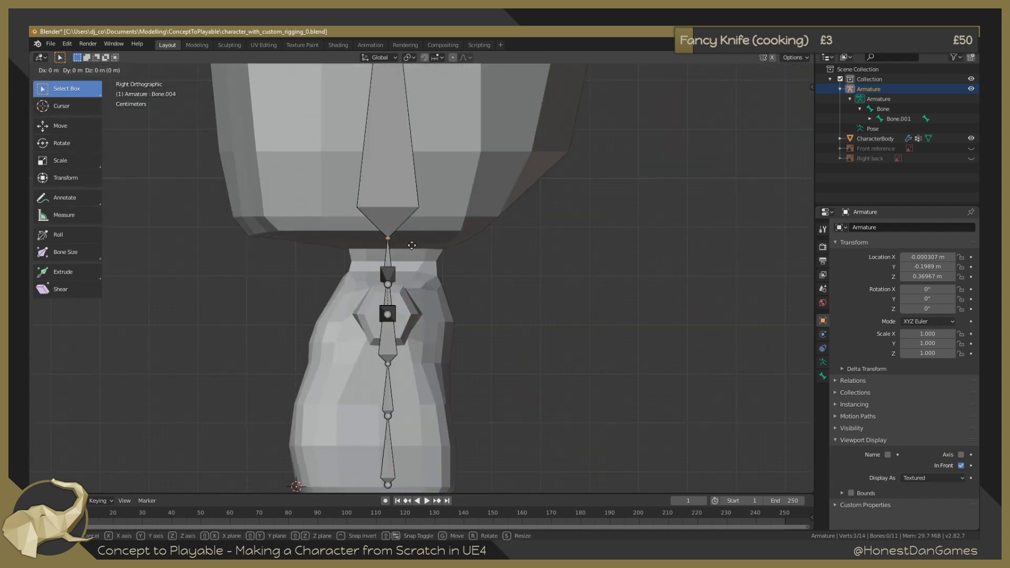
key("y")
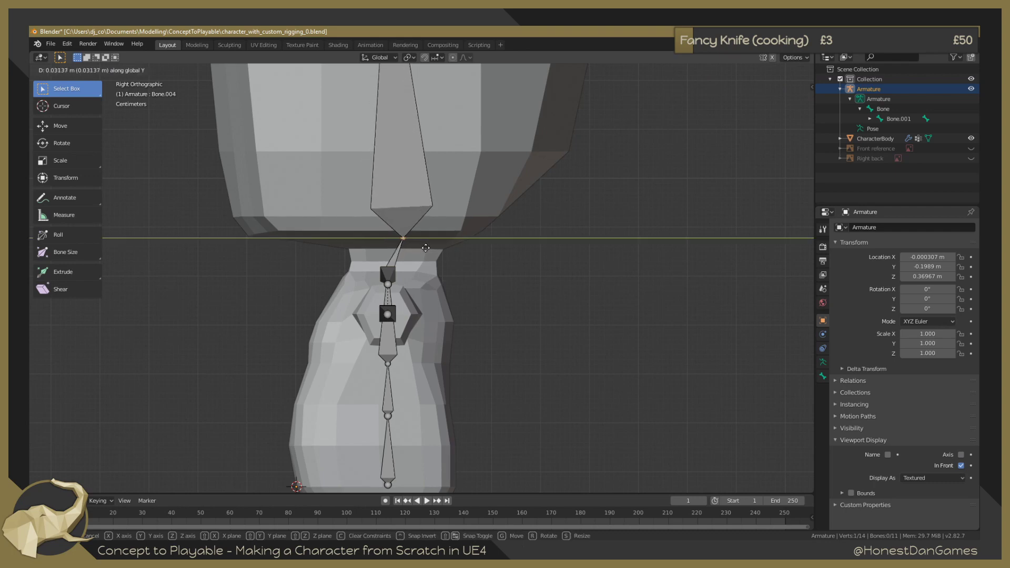
left_click(421, 248)
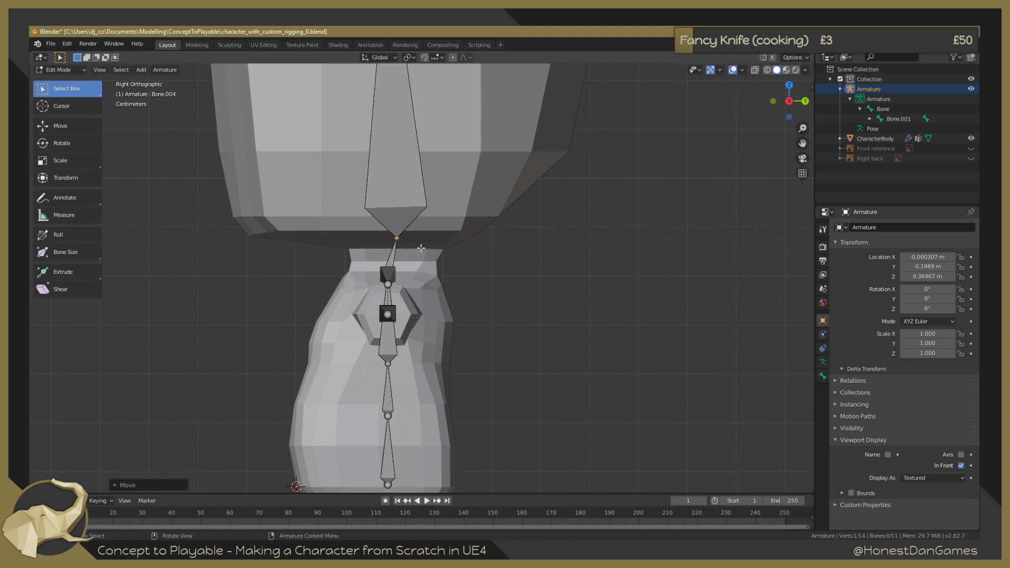
Move the head bone's tip slightly along +Y so that it sits above the neck joint.
scroll(462, 258, "down", 5)
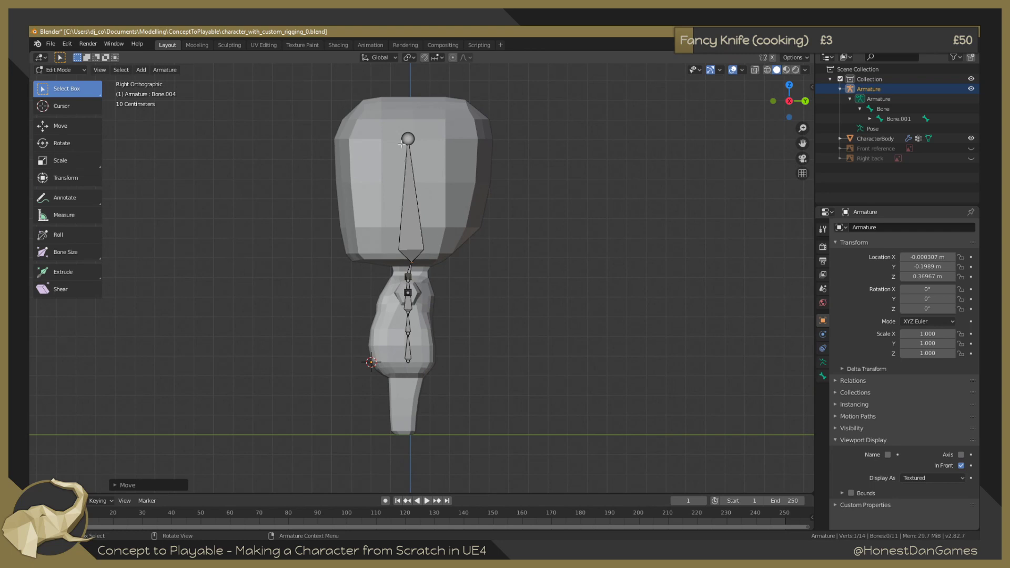
left_click(409, 139)
key("e")
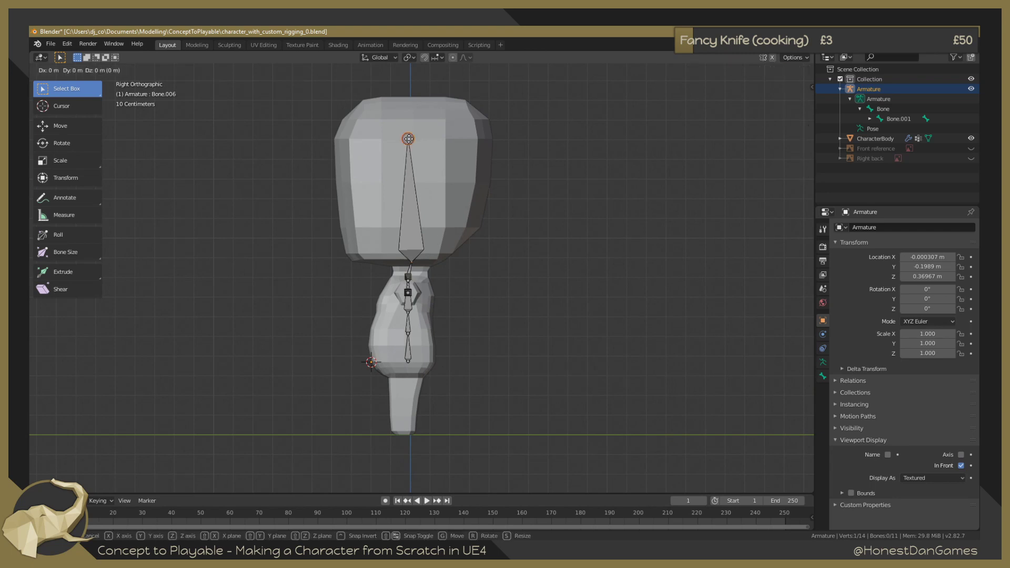
key("y")
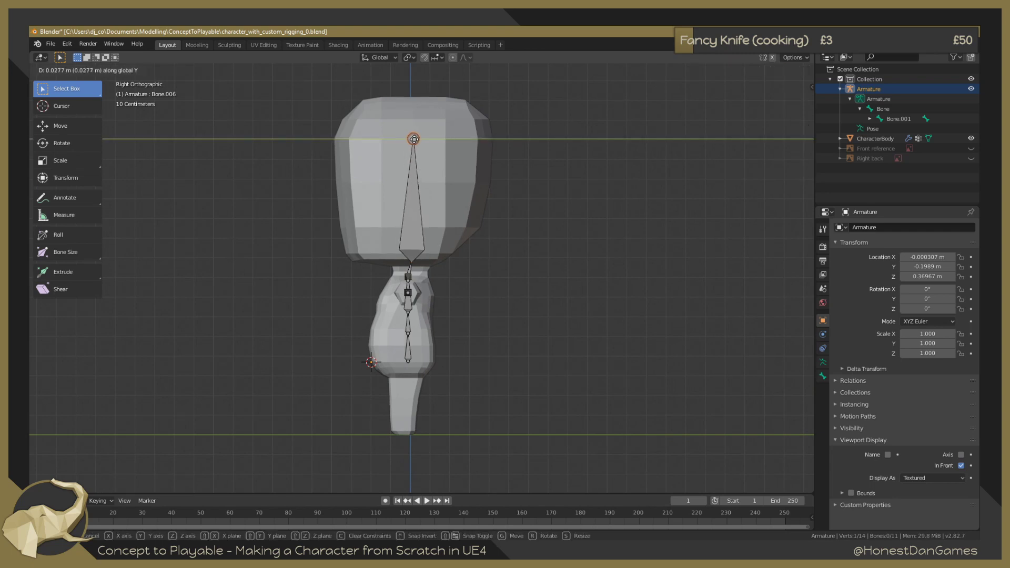
left_click(412, 139)
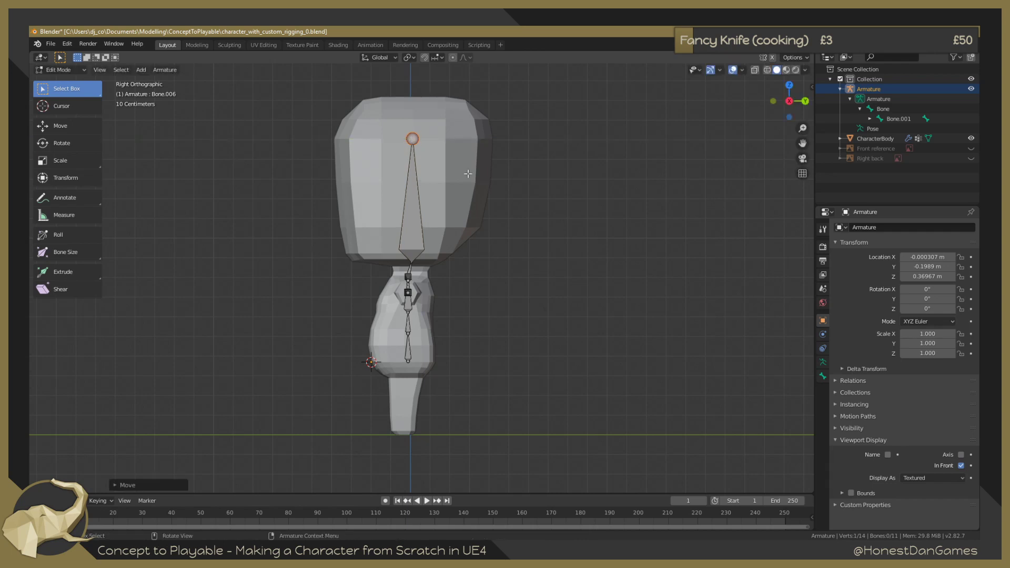
Extrude two hip bones from the base of the lowest spine bone, about 0.11 m towards -X and about 0.12 m towards +X.
middle_click_drag(478, 384, 488, 364)
key("KP_1")
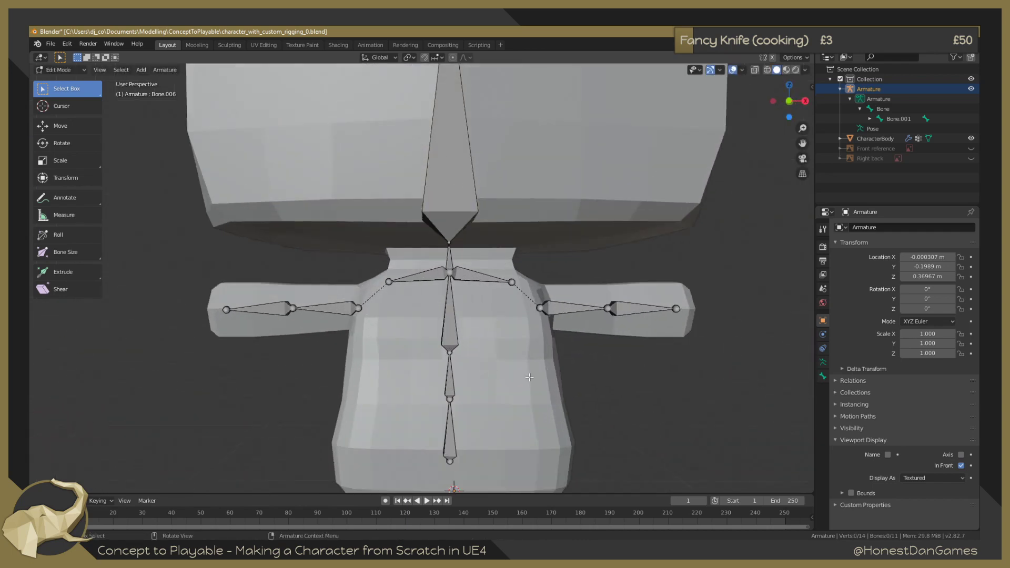
scroll(539, 375, "down", 1)
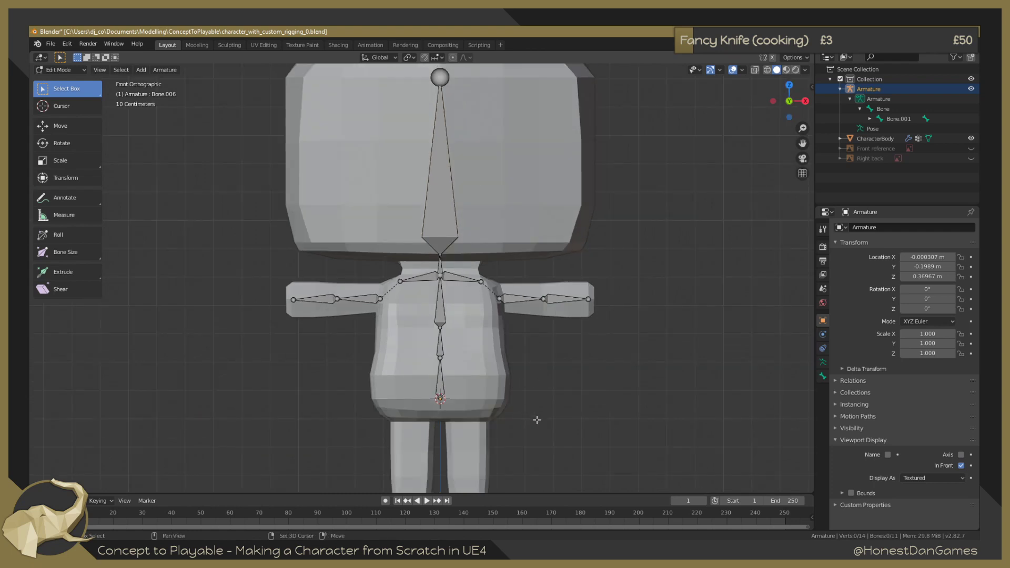
middle_click_drag(537, 419, 514, 289, "shift")
scroll(419, 264, "up", 3)
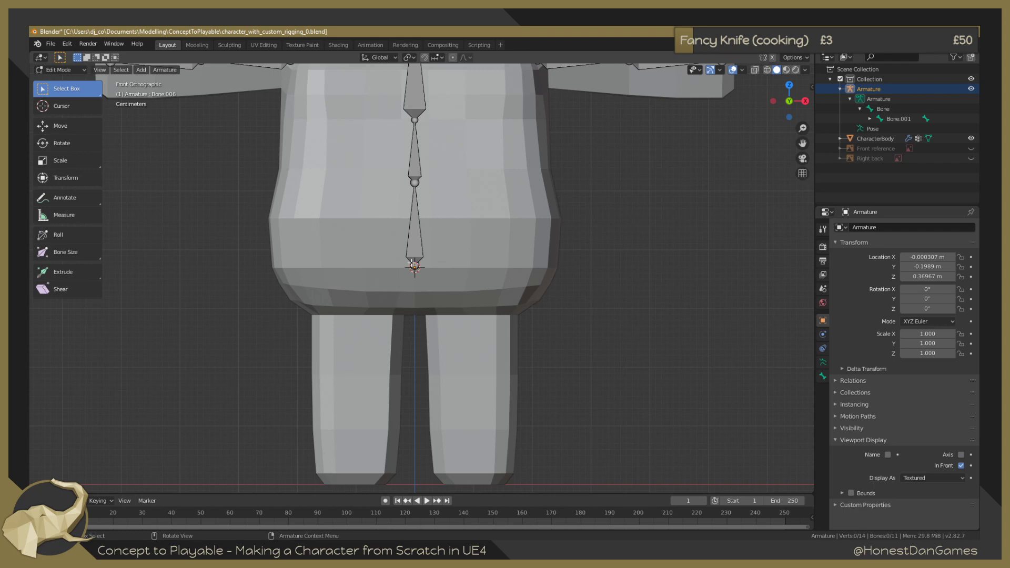
left_click(415, 267)
key("e")
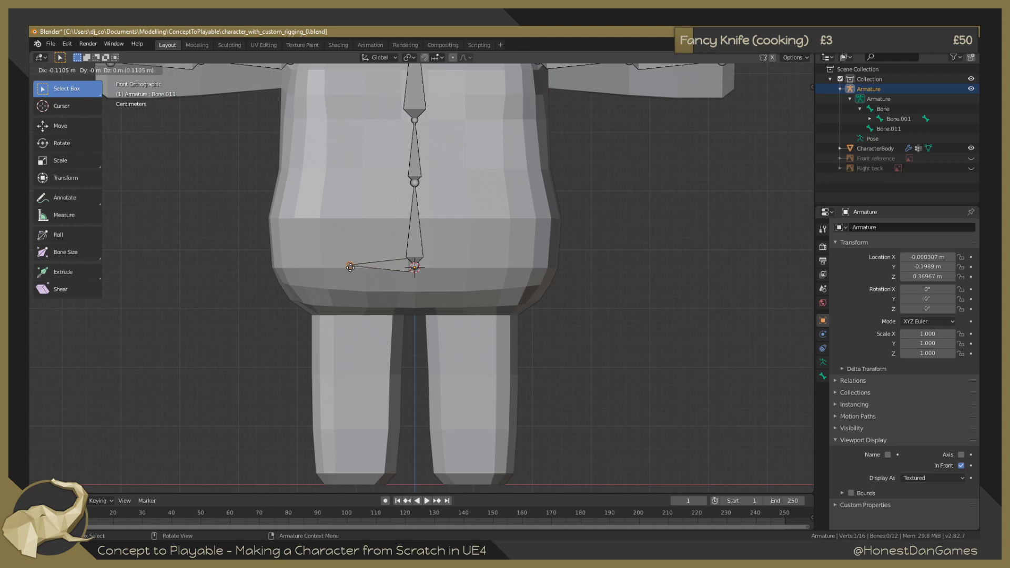
left_click(350, 268)
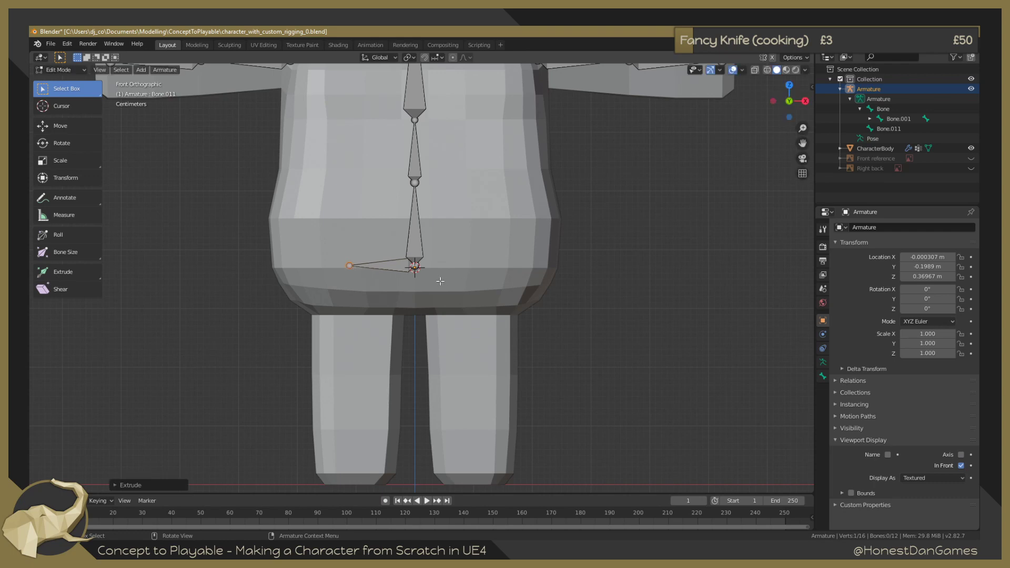
left_click(415, 269)
key("e")
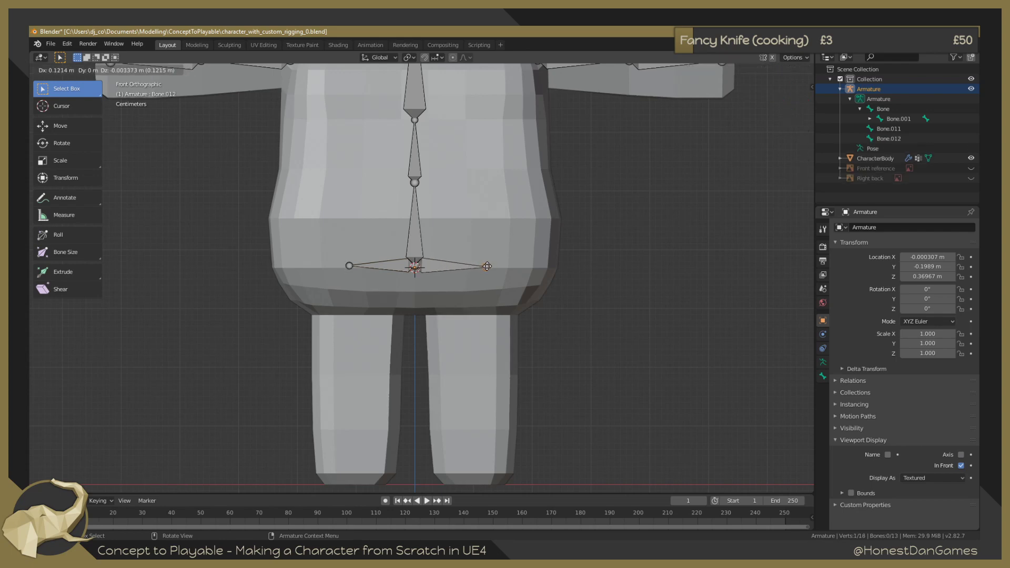
left_click(486, 267)
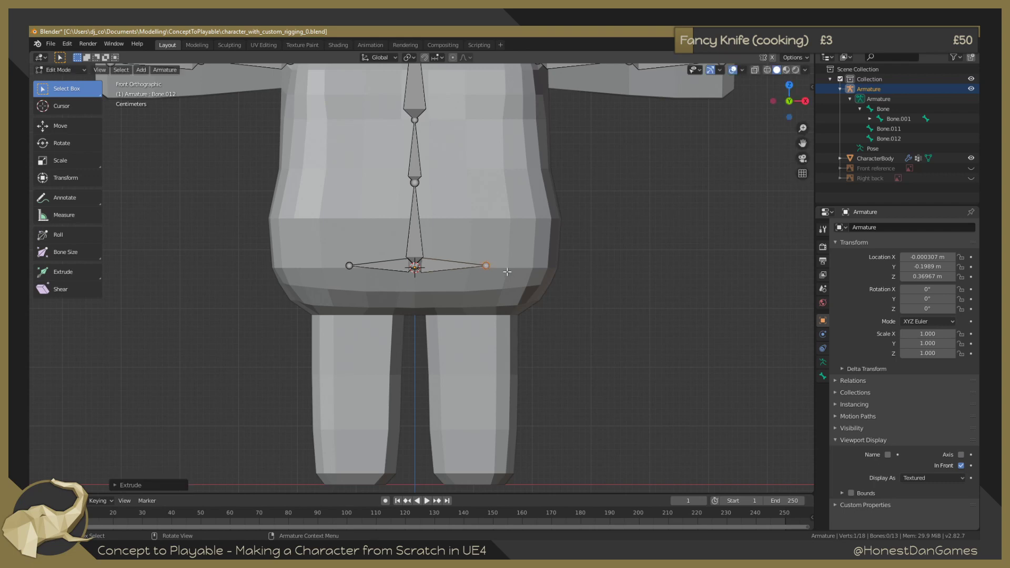
Move the outer tips of both hip bones together about 0.04 m along -Y, towards the middle of the legs.
key("KP_3")
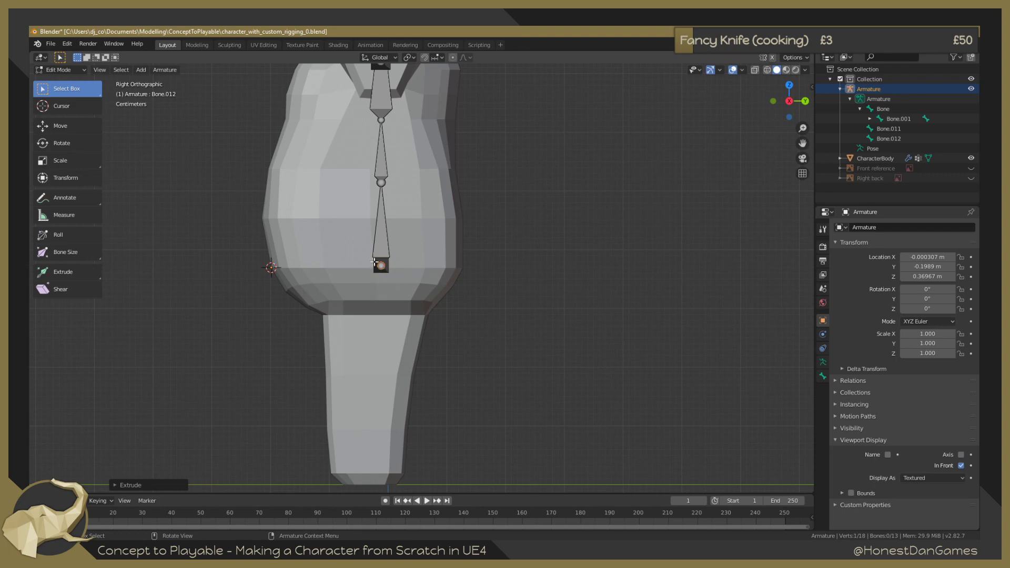
left_click(381, 266)
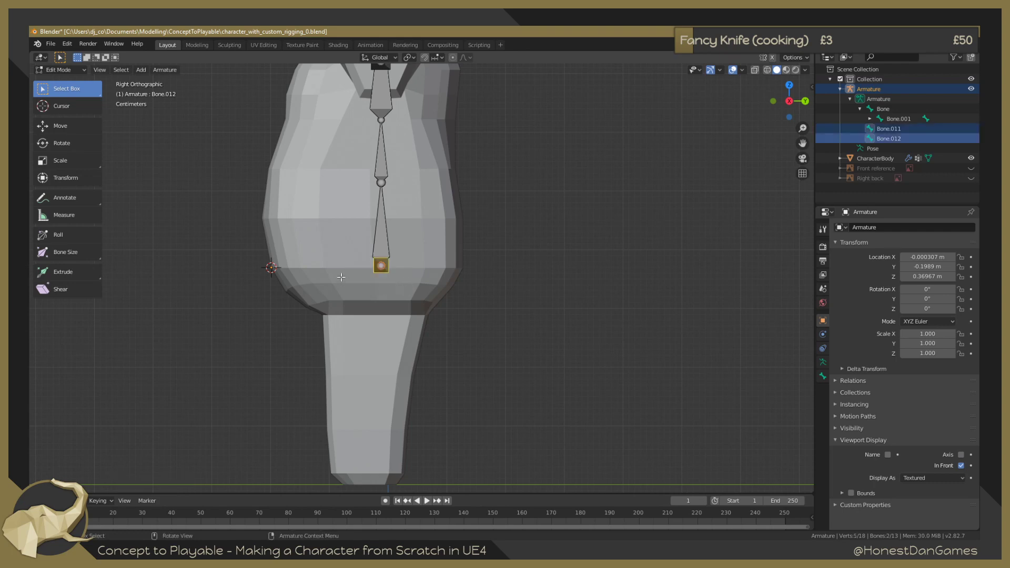
key("KP_1")
left_click_drag(340, 250, 374, 285)
left_click_drag(467, 248, 509, 292, "shift")
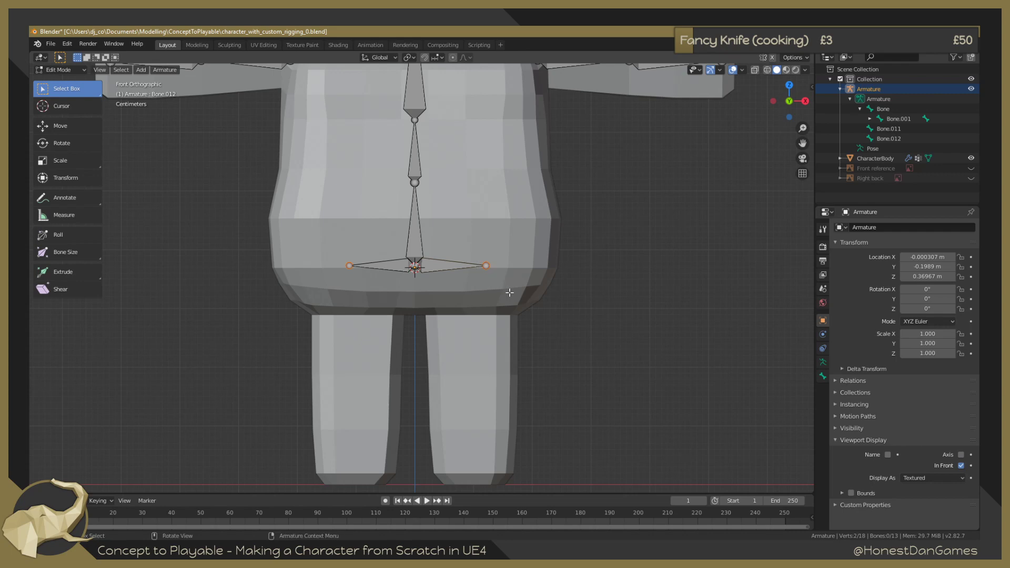
key("KP_3")
key("g")
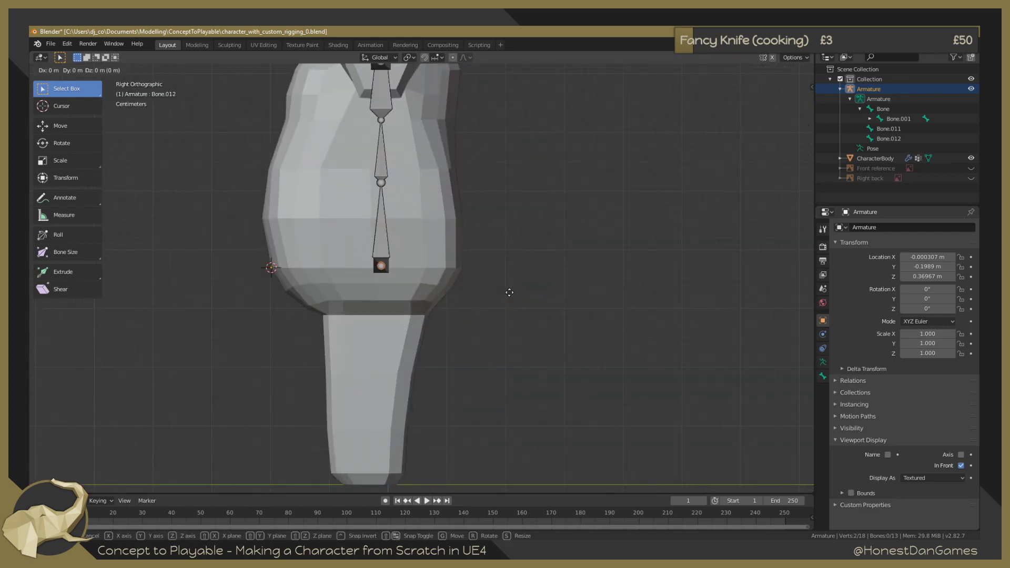
key("y")
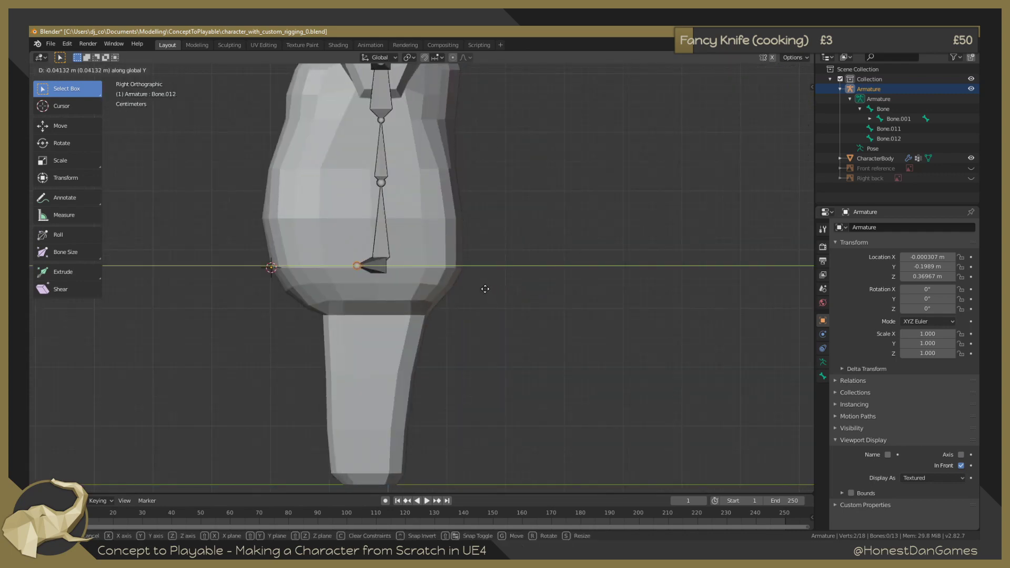
left_click(485, 289)
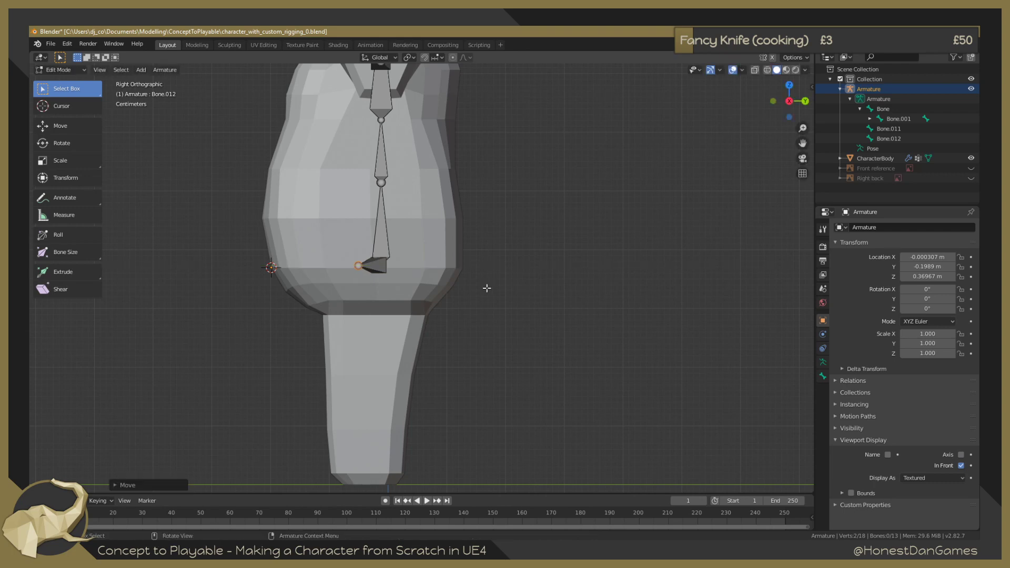
key("KP_1")
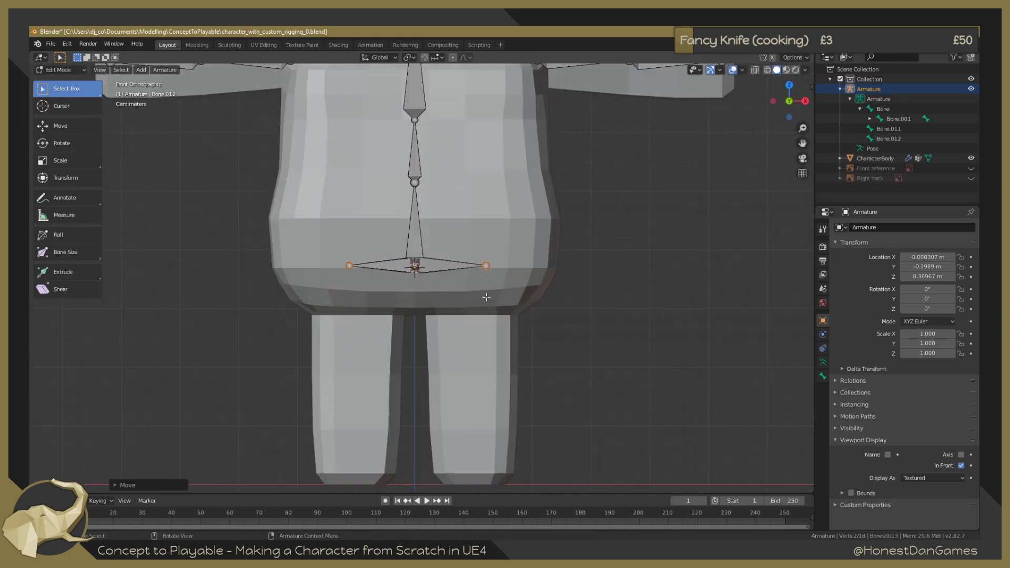
Try to move the base joint of the lowest spine bone upward, away from the inner ends of the hip bones.
left_click(595, 298)
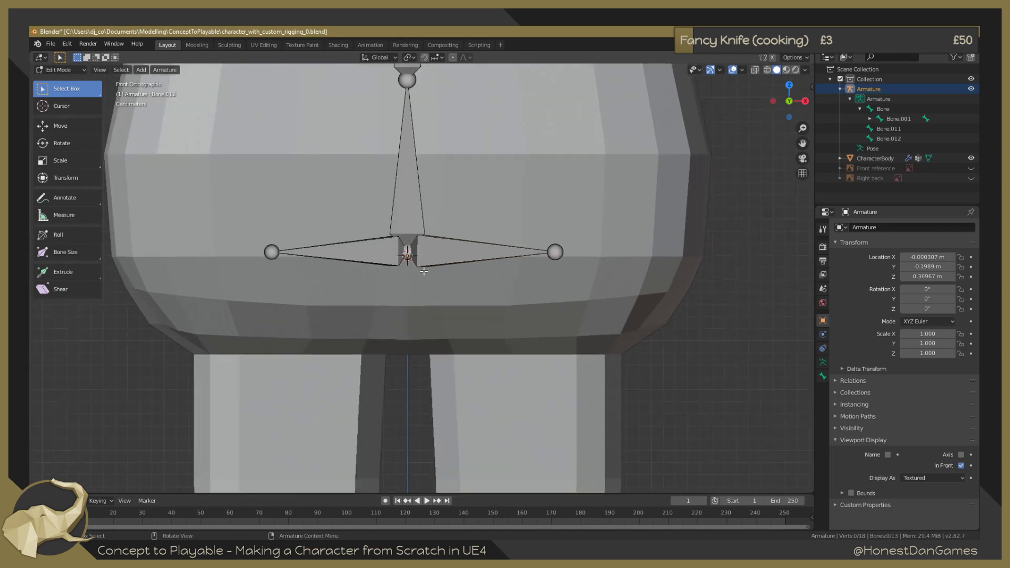
scroll(422, 270, "up", 4)
left_click(407, 250)
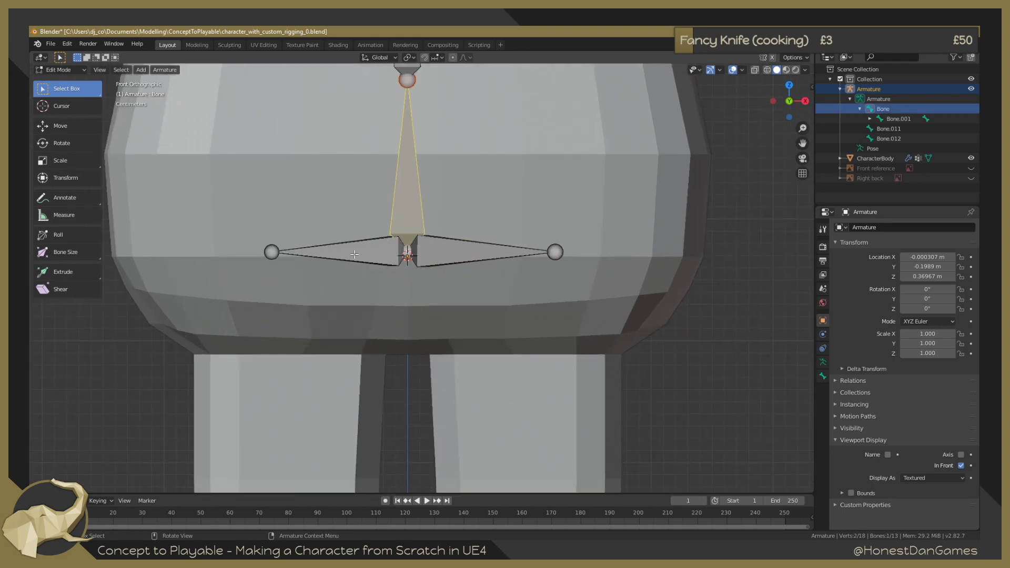
scroll(398, 260, "down", 1)
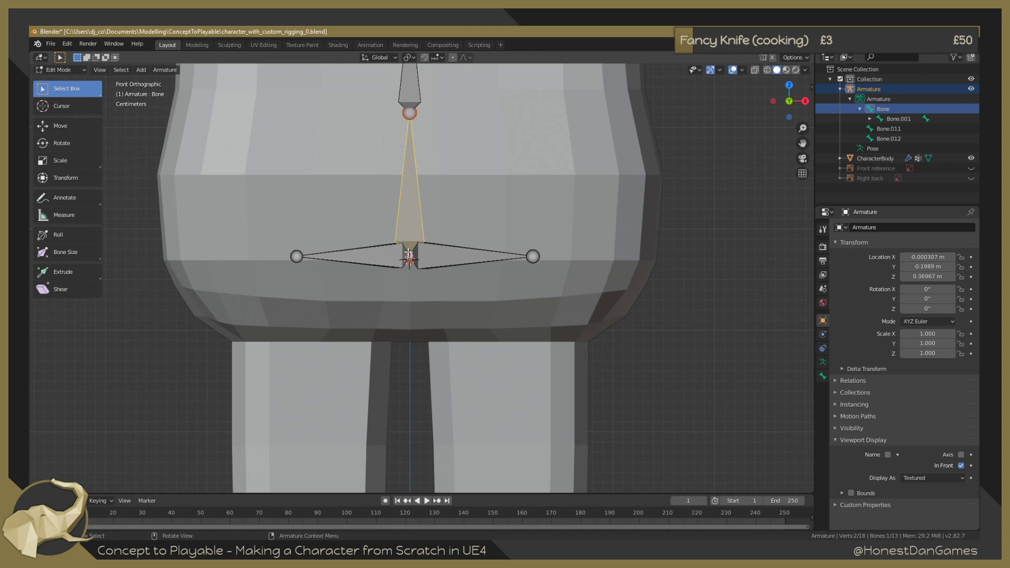
left_click(409, 253)
left_click(411, 257)
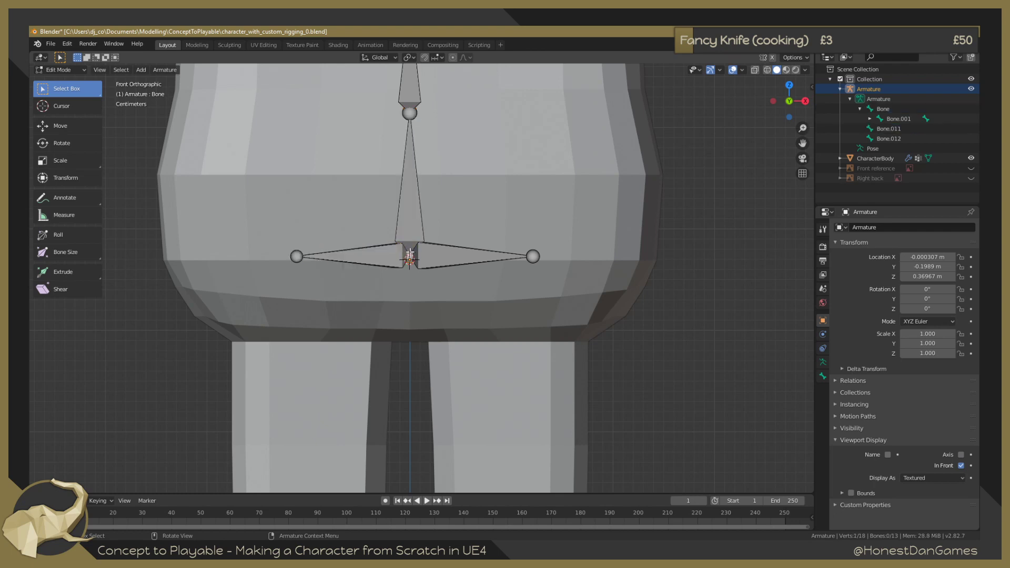
left_click(412, 255)
left_click(413, 253)
left_click(419, 253)
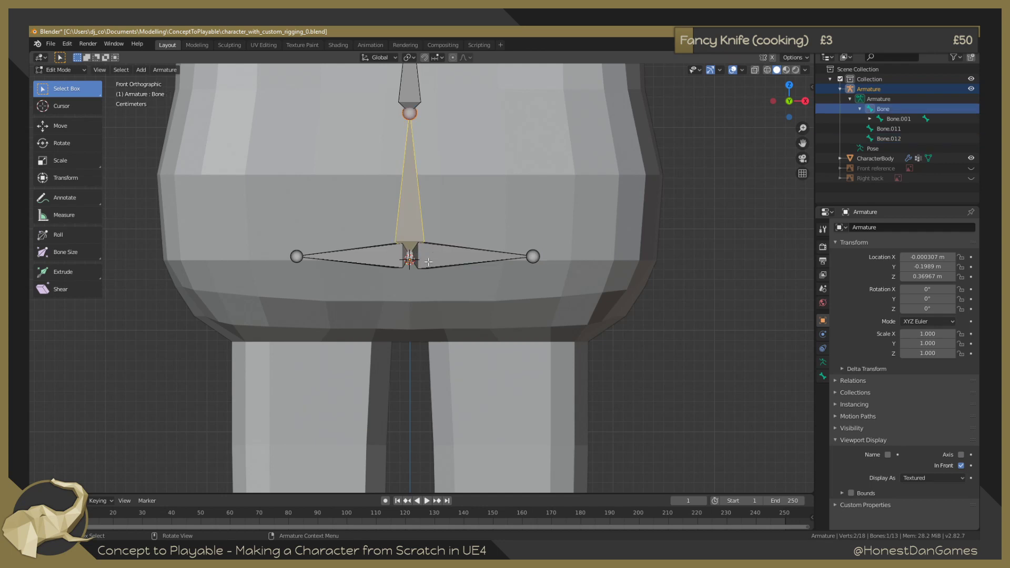
middle_click_drag(459, 307, 445, 330)
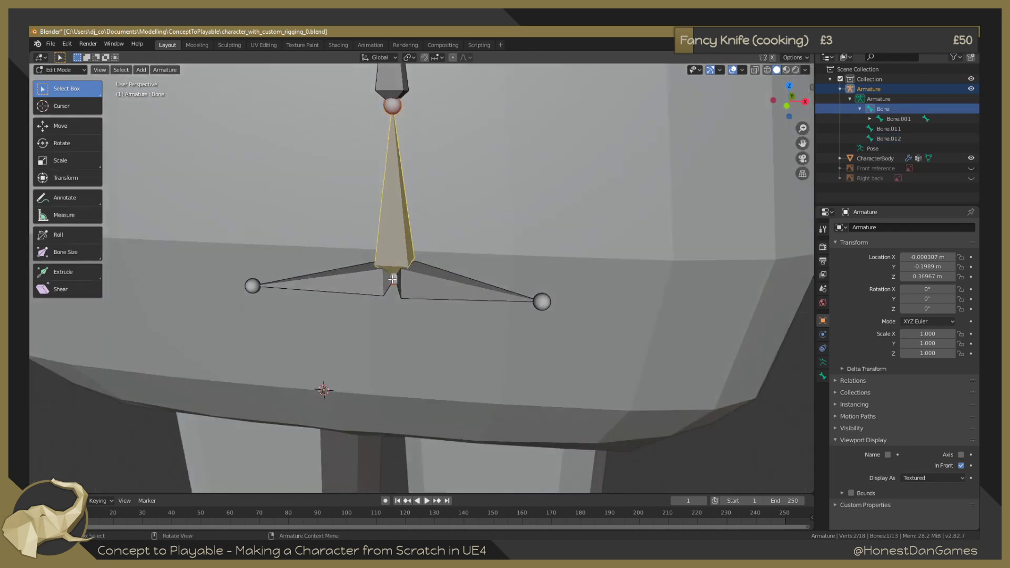
left_click(392, 280)
key("KP_1")
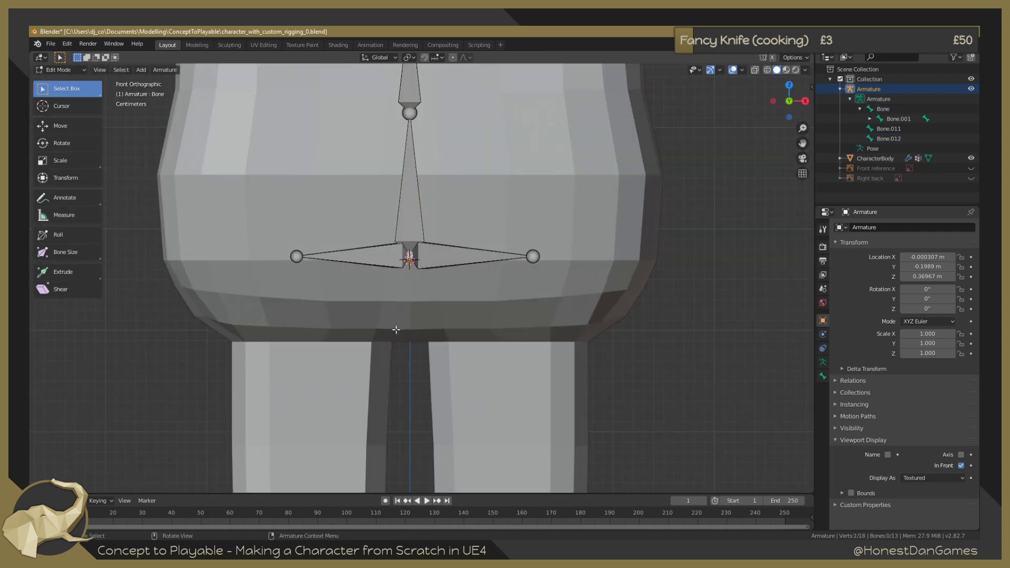
key("g")
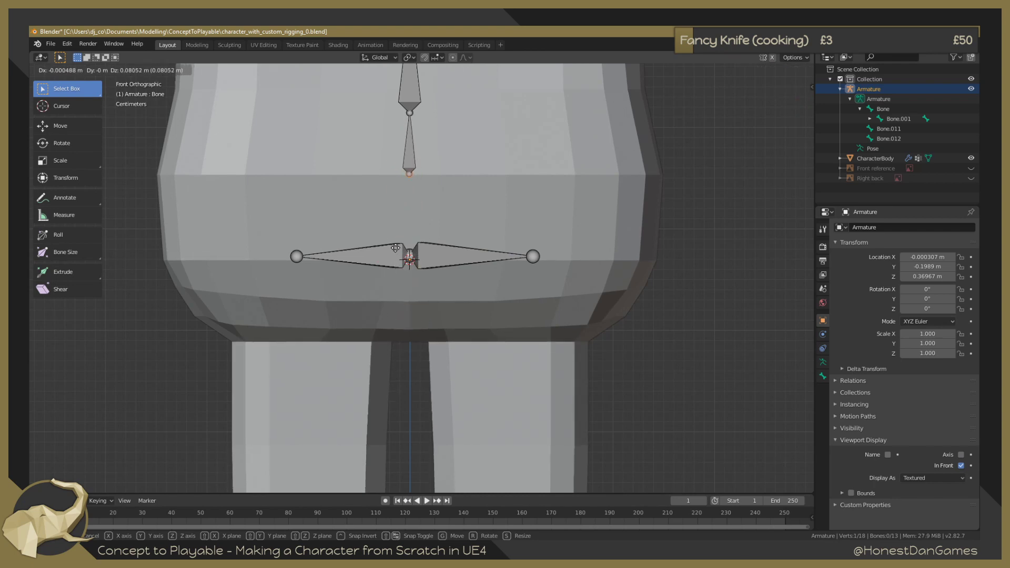
left_click(401, 284)
Select both hip bones together, leaving the lowest spine bone out of the selection.
middle_click_drag(402, 284, 488, 306)
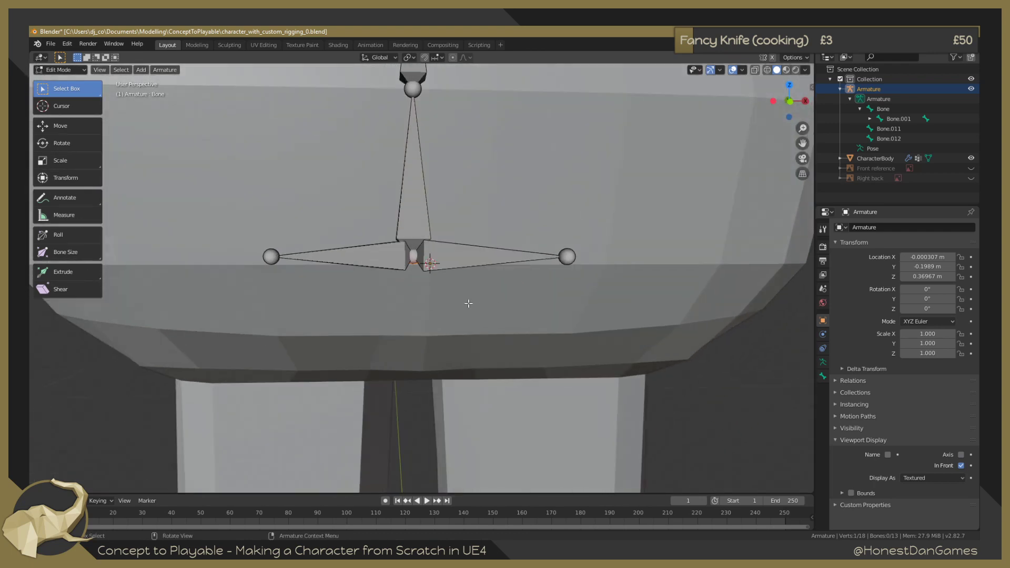
left_click(415, 258)
left_click_drag(235, 240, 592, 303)
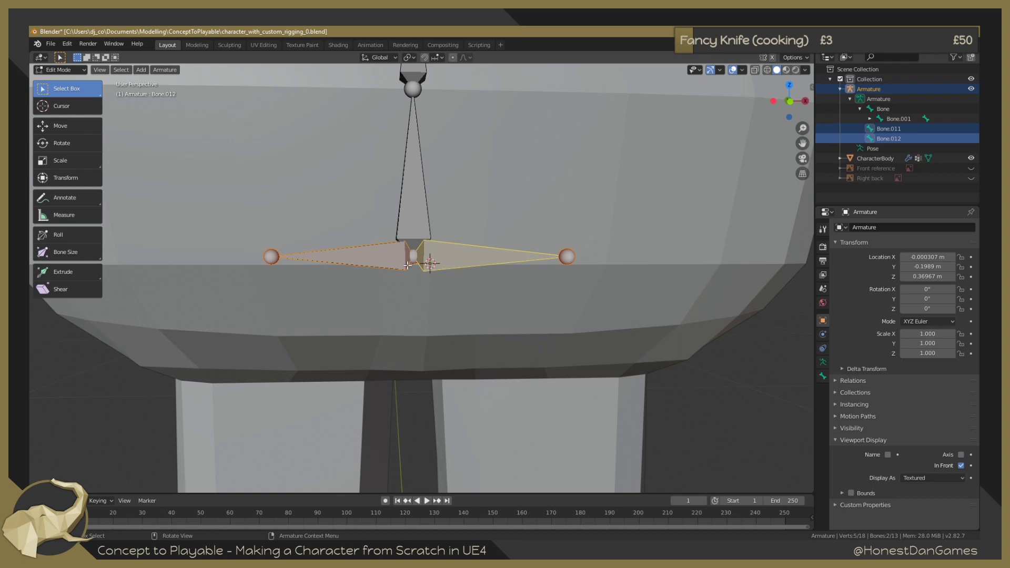
left_click(380, 259)
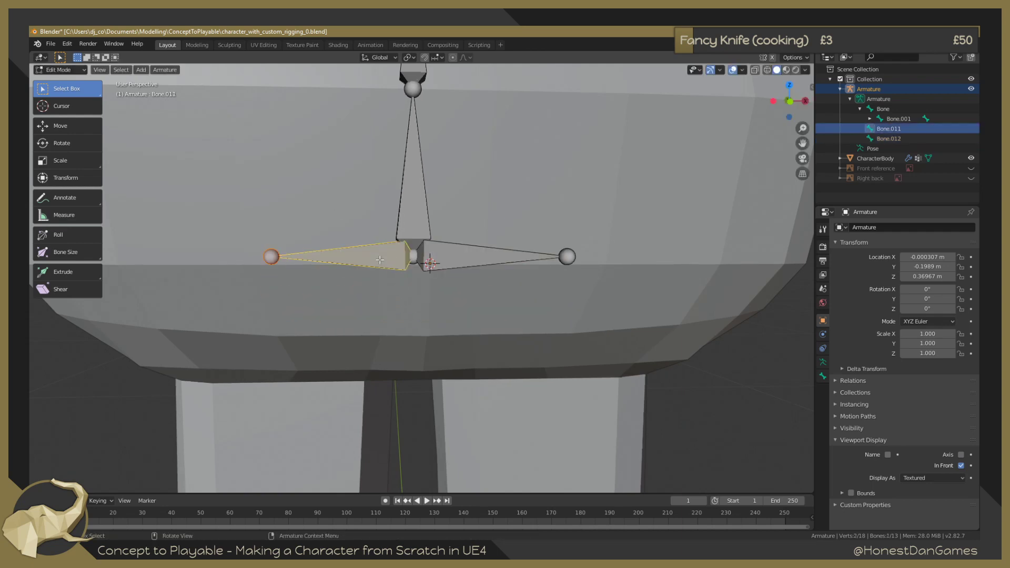
left_click(419, 250, "shift")
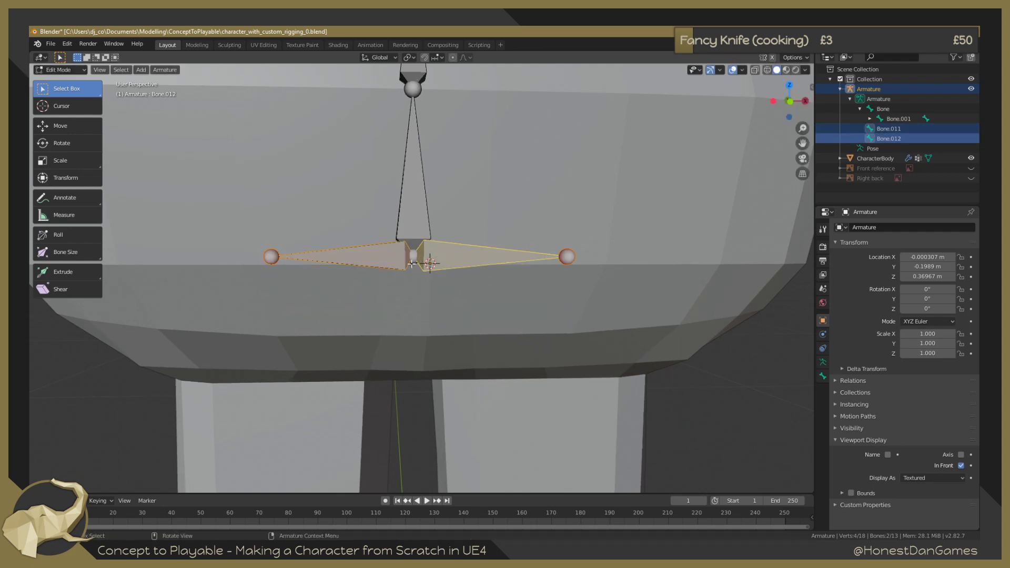
left_click(414, 256)
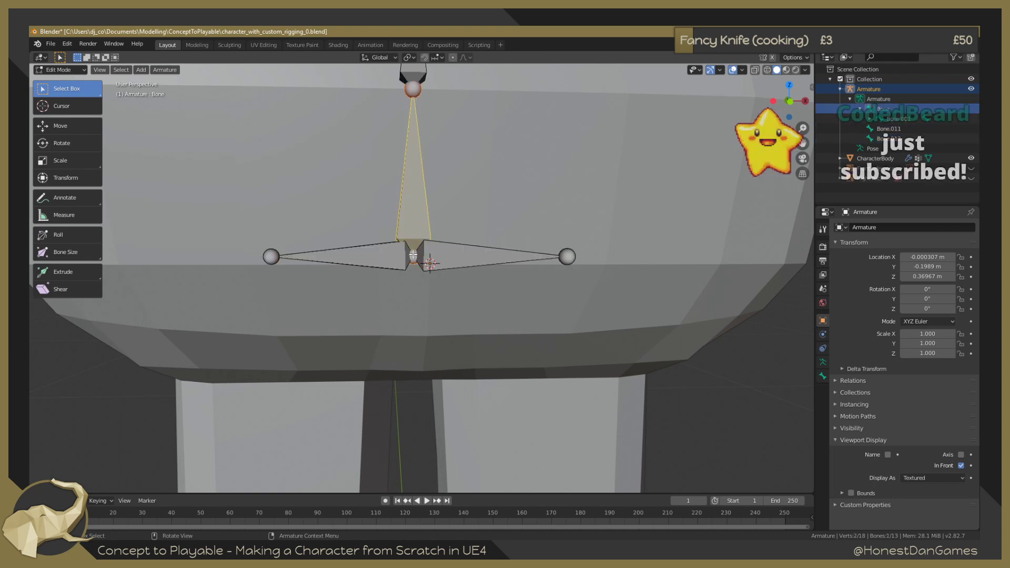
left_click(472, 254)
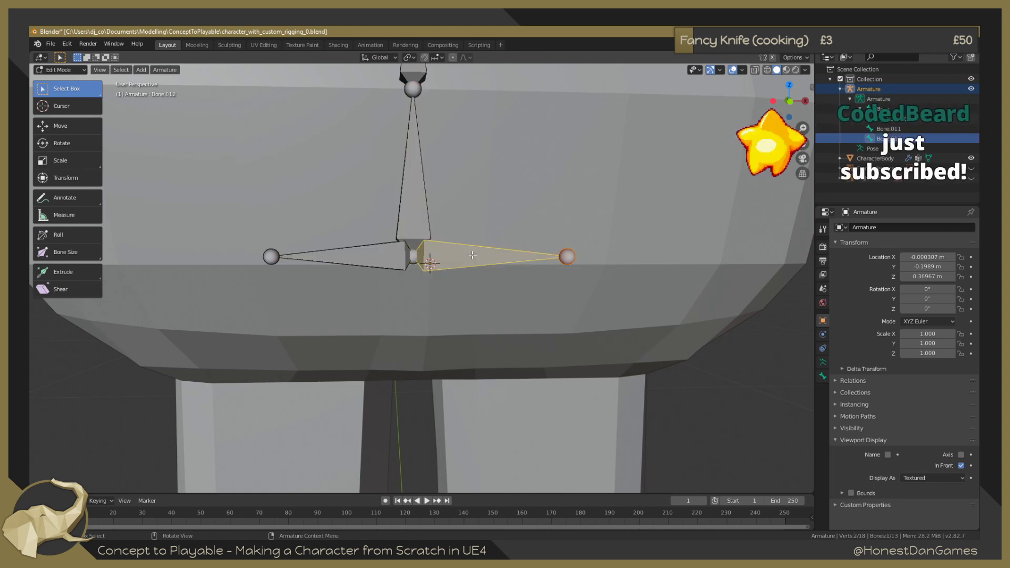
key("g")
key("Escape")
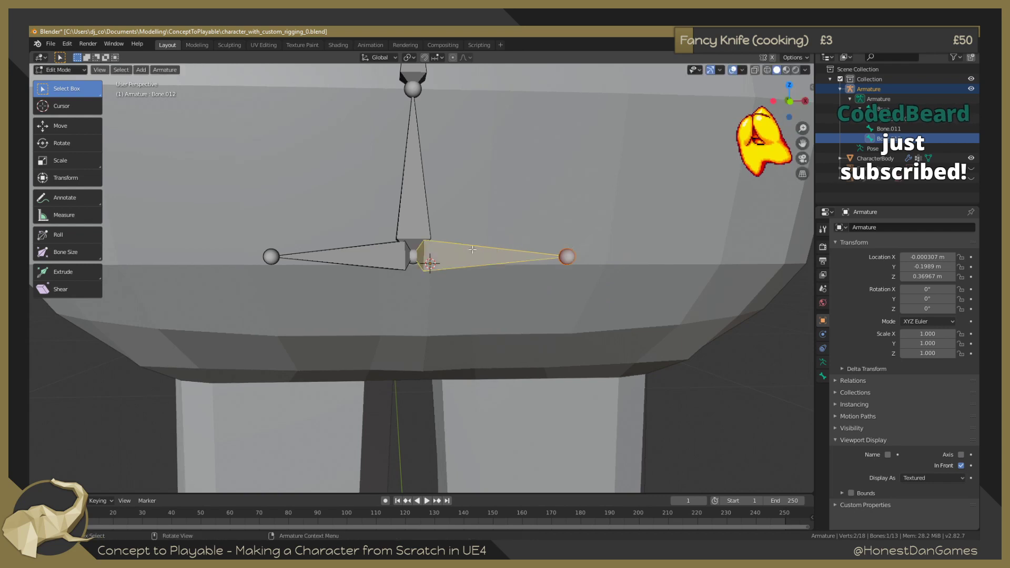
Delete both horizontal hip bones branching from the base of the spine.
left_click(368, 256)
key("g")
key("Escape")
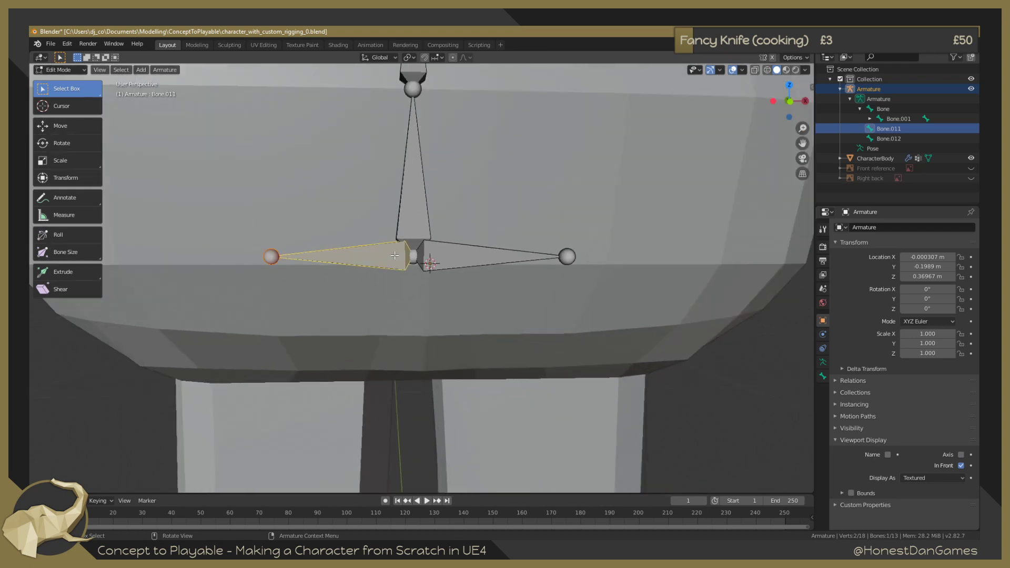
key("x")
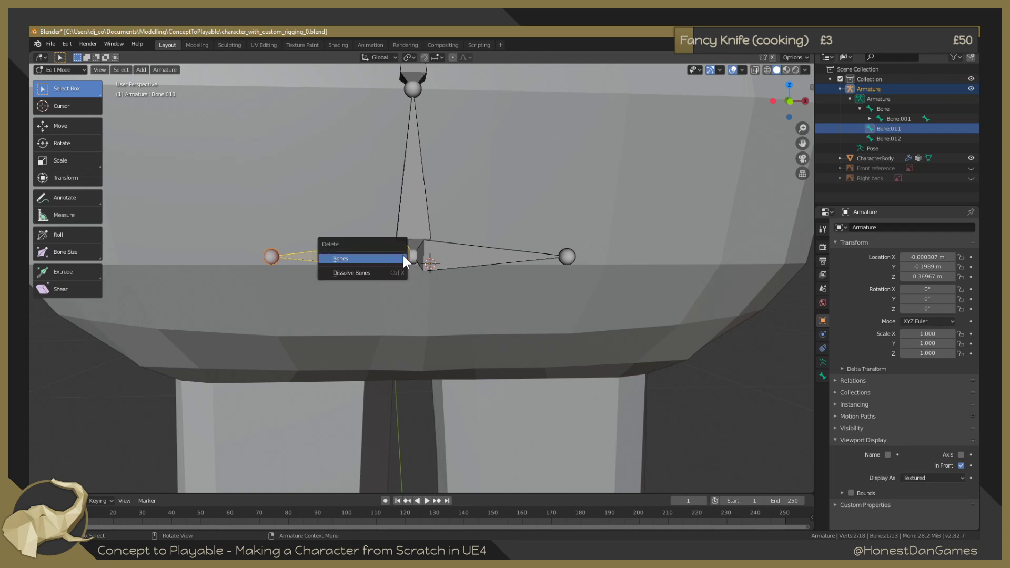
left_click(406, 261)
left_click(458, 259)
key("x")
left_click(442, 263)
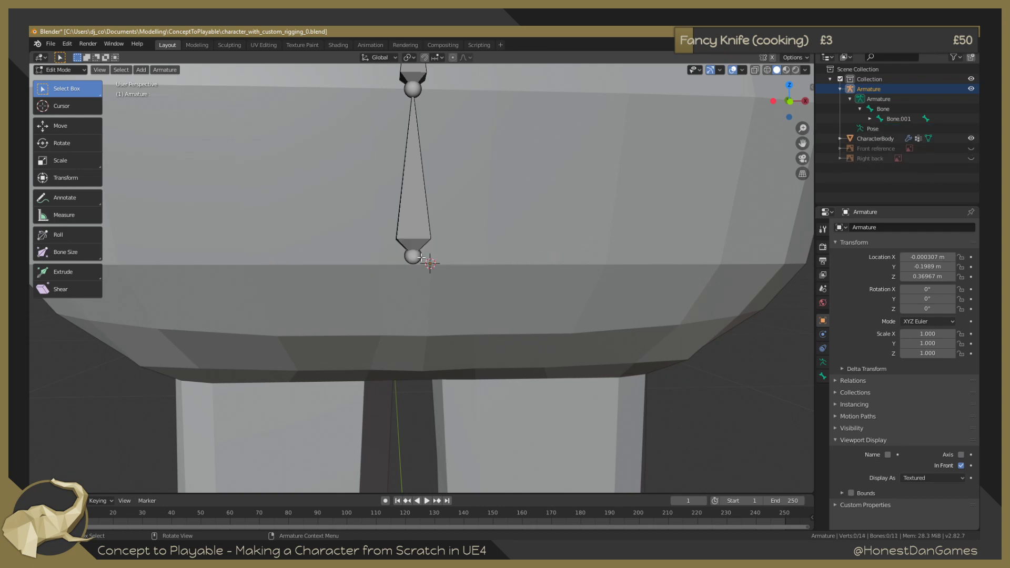
Try to extrude a roughly horizontal hip bone from the spine's base joint and pull its tip inward.
left_click(413, 257)
key("g")
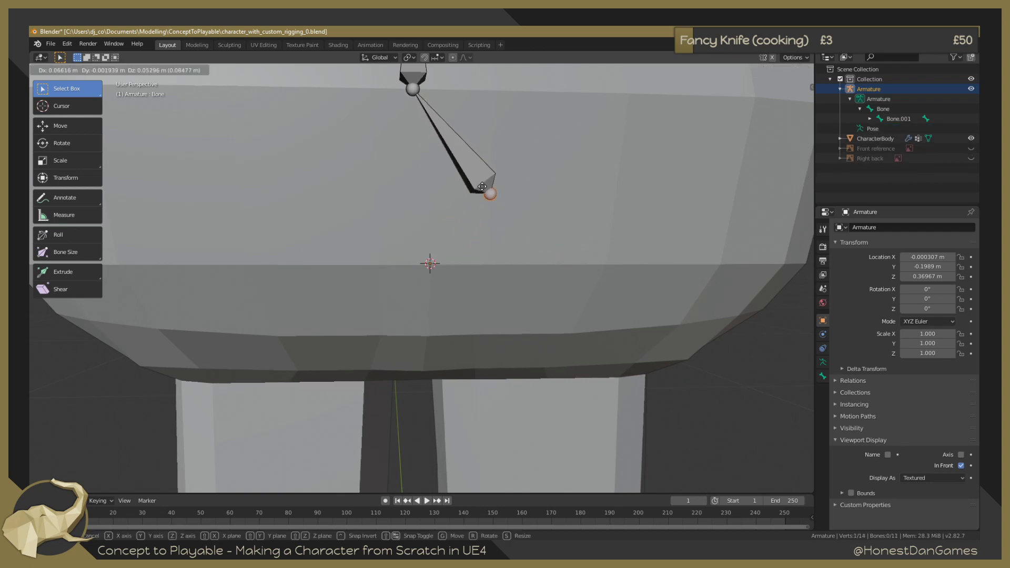
right_click(410, 252)
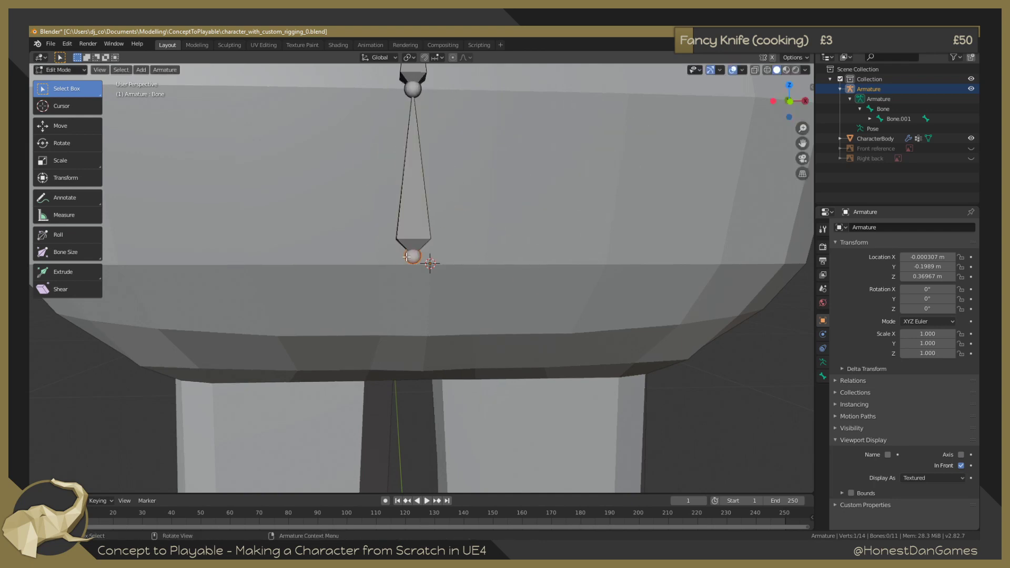
key("e")
left_click(225, 257)
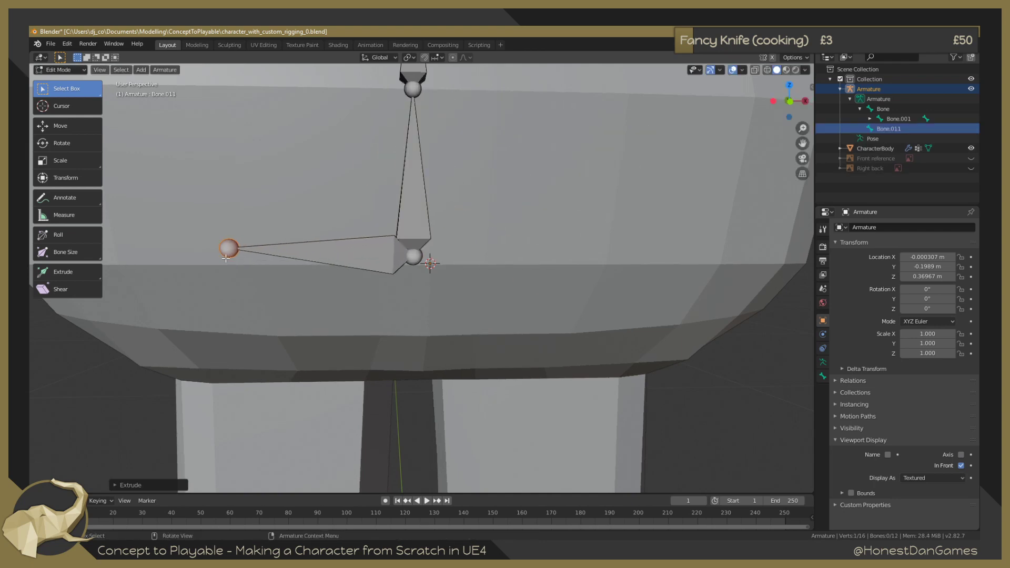
key("g")
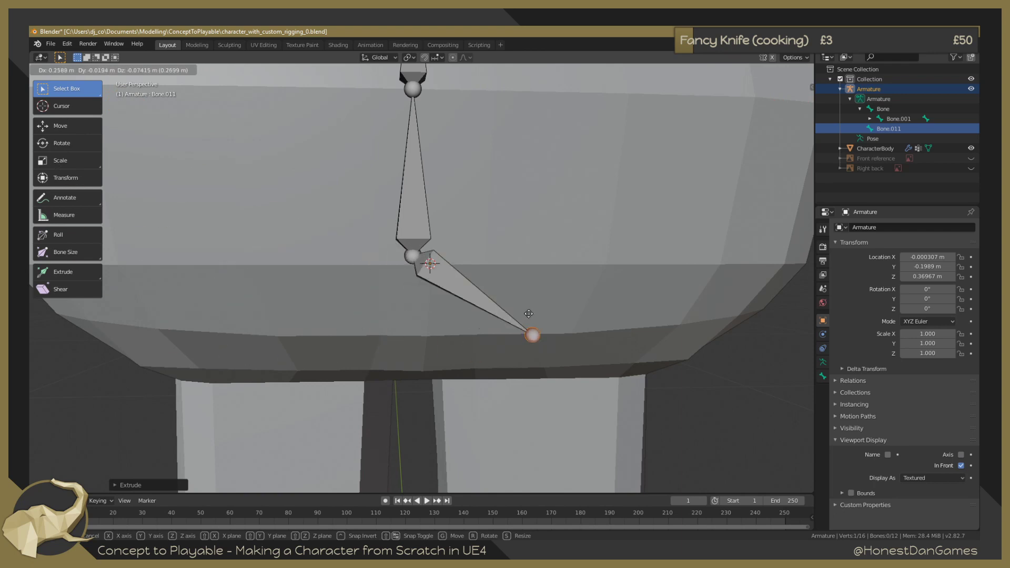
right_click(542, 310)
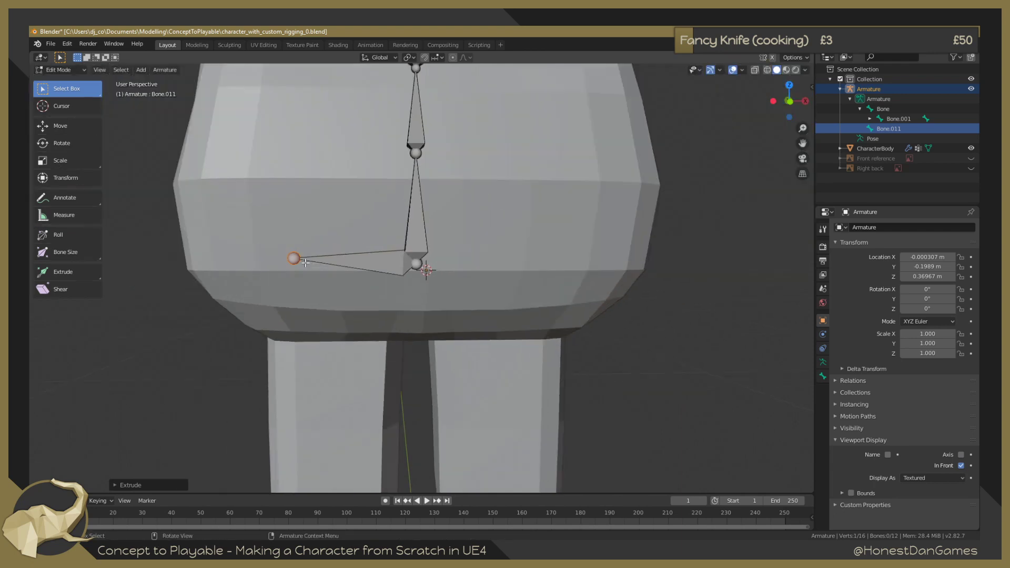
scroll(305, 262, "down", 5)
key("g")
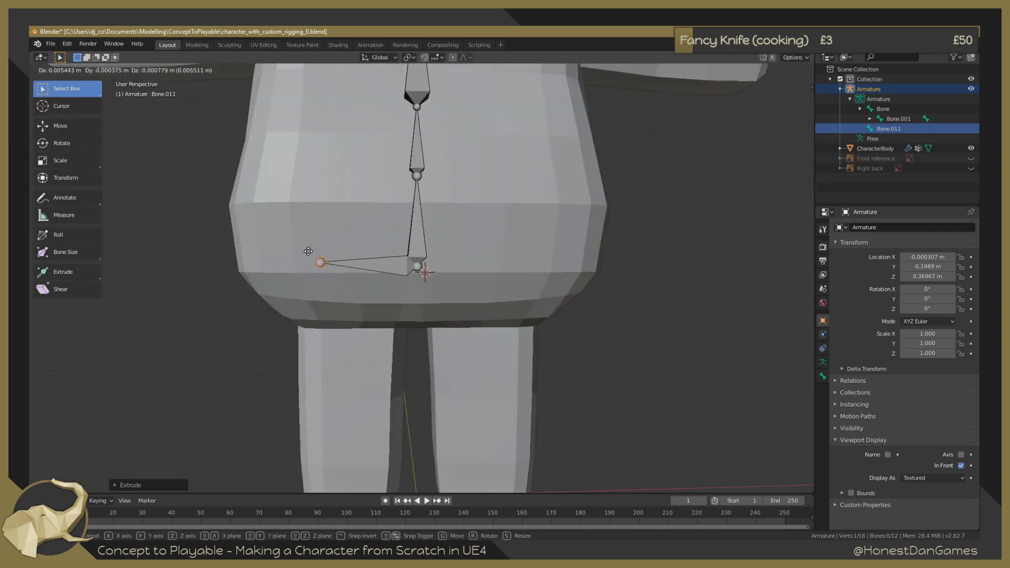
left_click(323, 252)
left_click(419, 267)
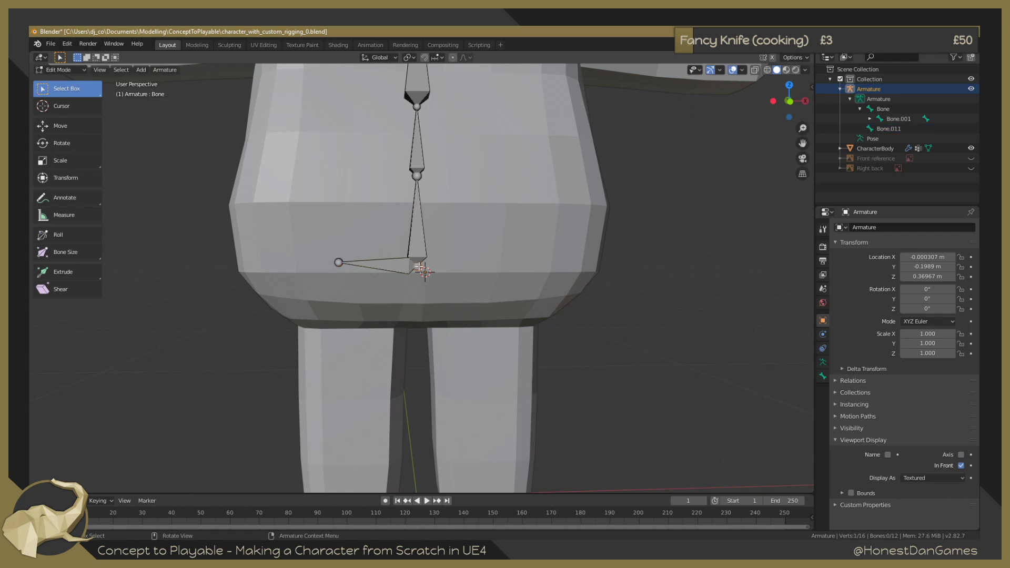
Undo the trial hip bone extrusion together with the move of its tip.
key("ctrl+z")
key("ctrl+z")
key("ctrl+z")
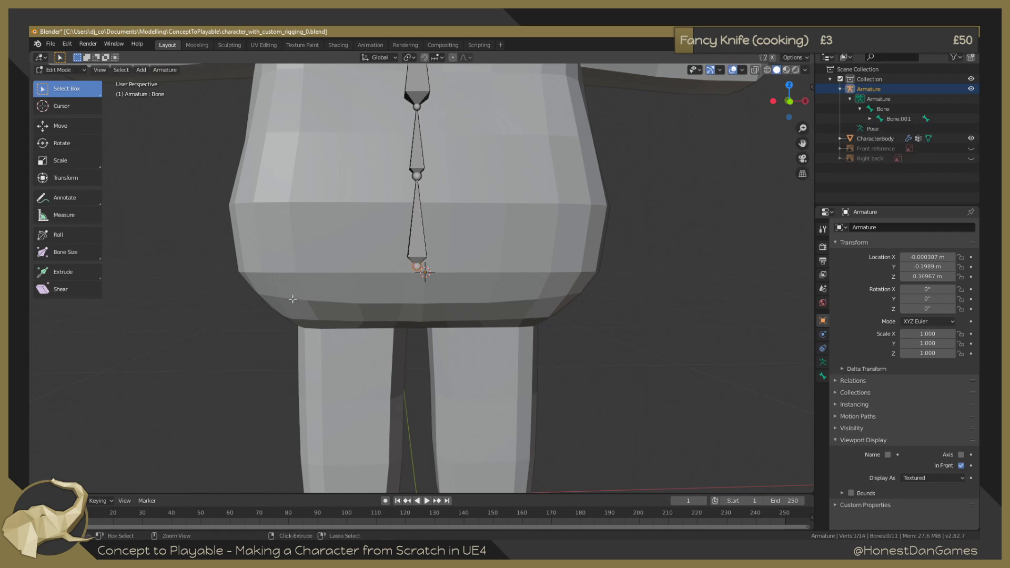
In front view, extrude two mirrored hip bones about 0.11 m long from the spine's base joint, angled outward and upward.
key("KP_1")
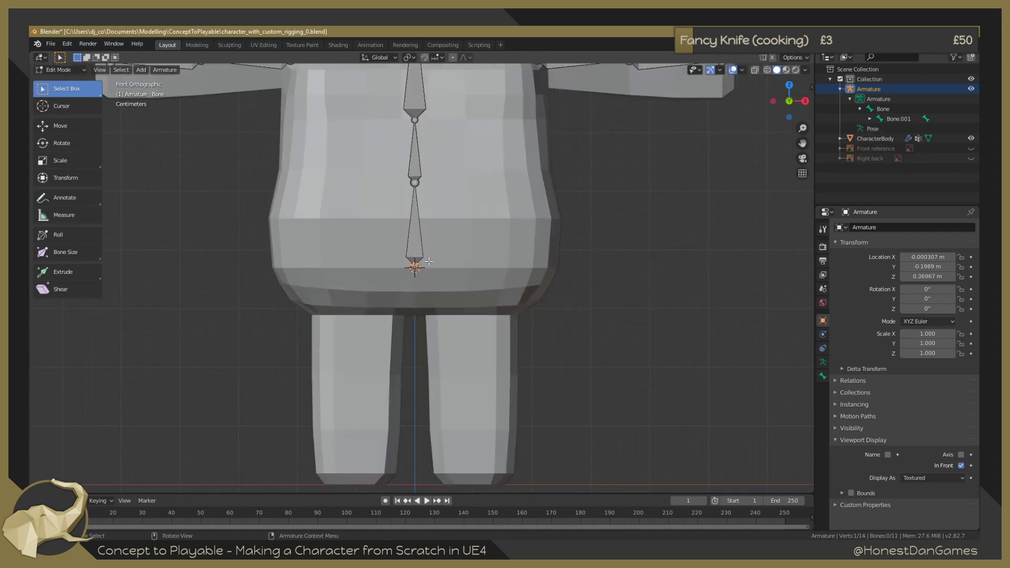
key("e")
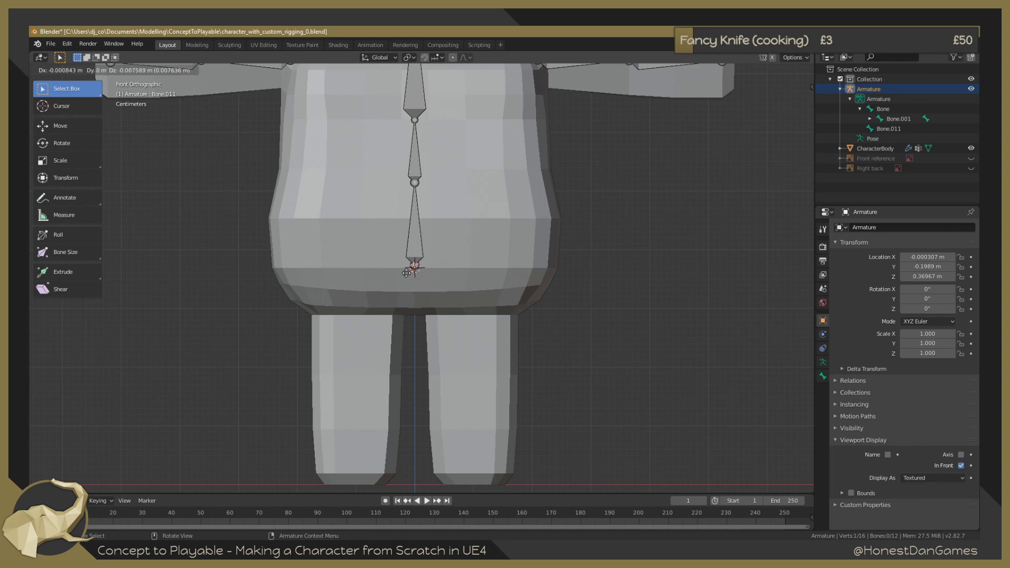
left_click_drag(357, 238, 352, 237)
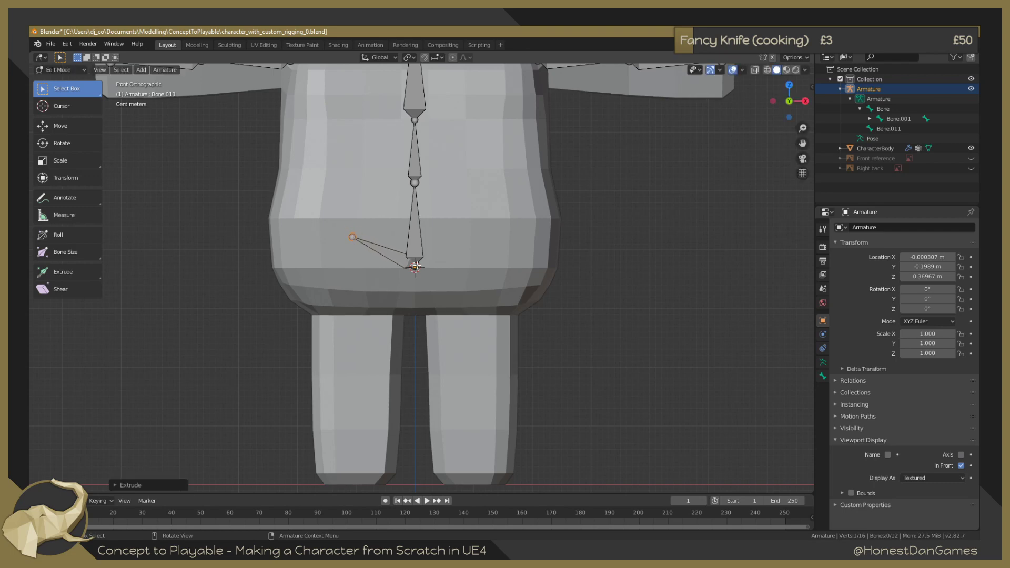
left_click(415, 267)
key("e")
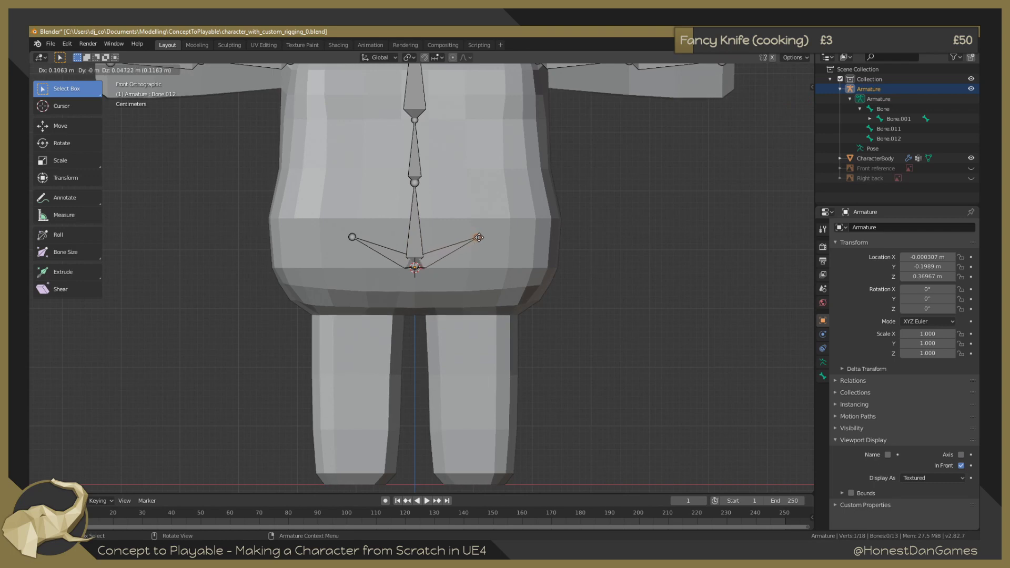
left_click(476, 238)
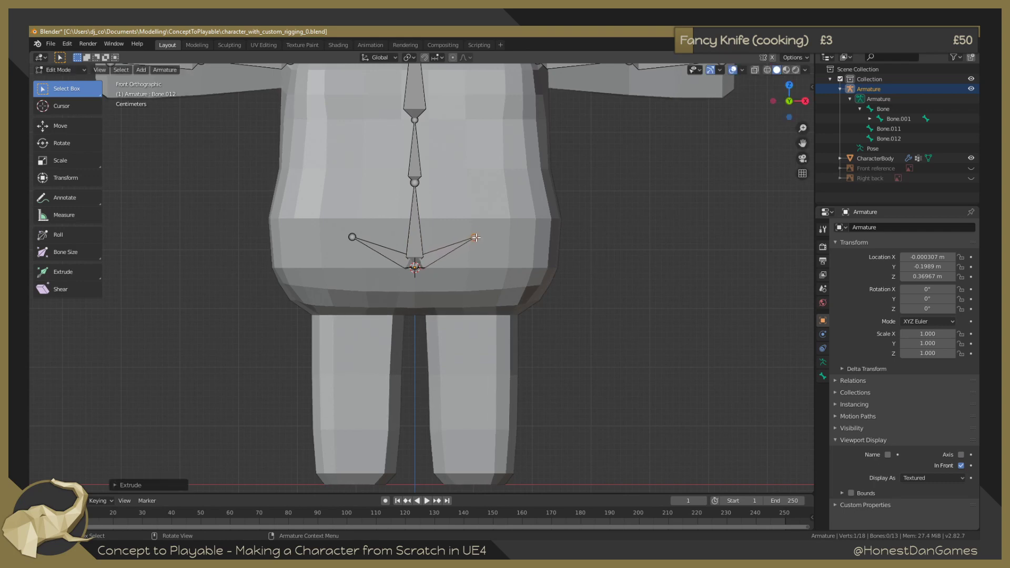
Move both hip bones and the spine's base joint down about 0.05 m along the global Z axis.
left_click(325, 244)
left_click_drag(334, 221, 511, 277)
key("g")
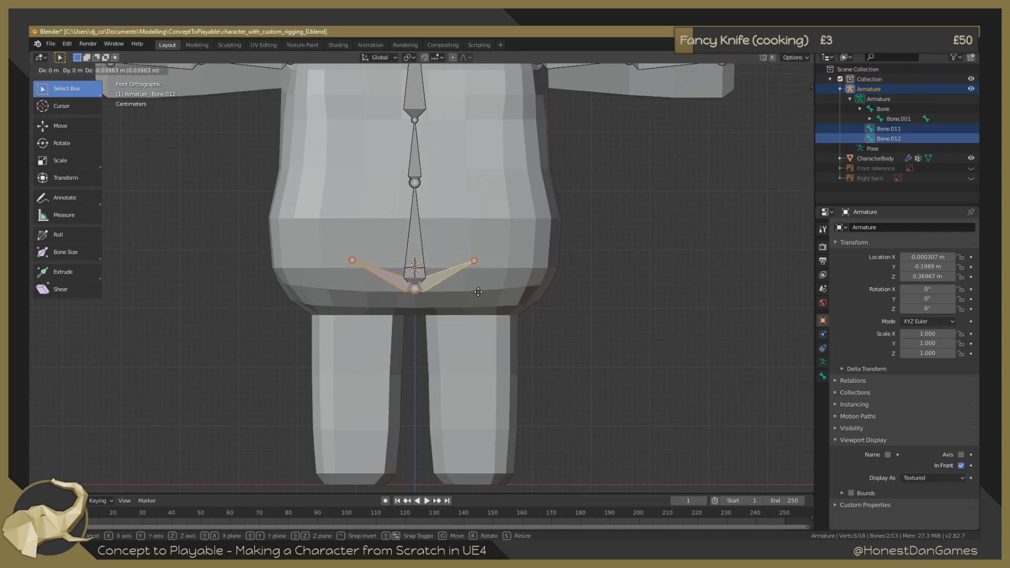
key("z")
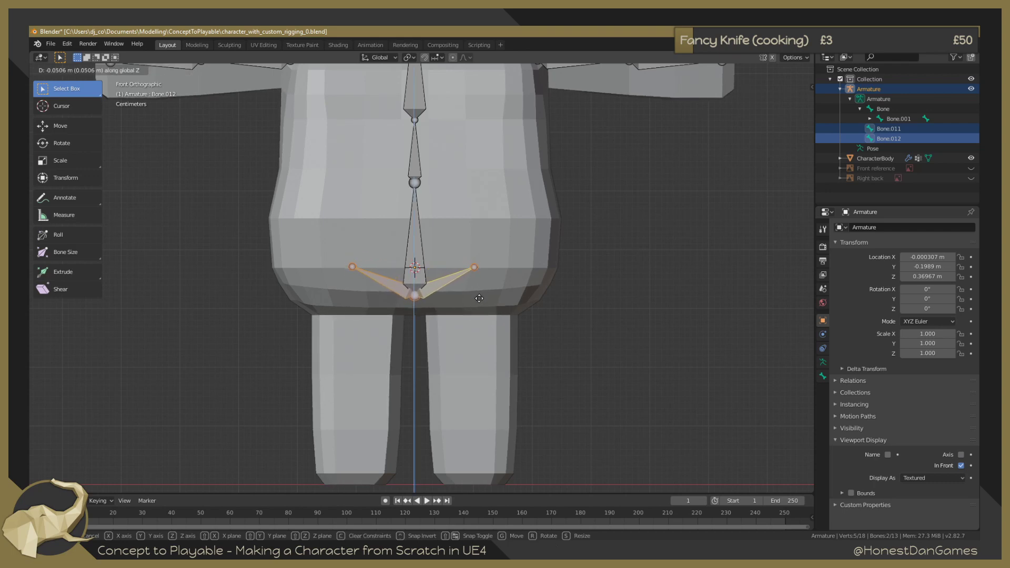
left_click(479, 297)
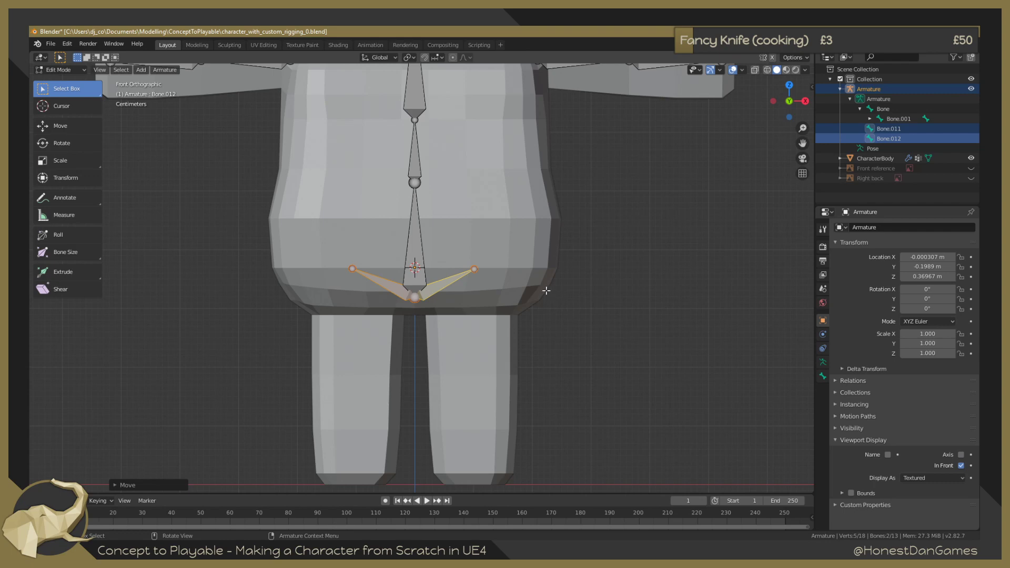
Shift the outer tips of both hip bones about 0.02 m toward the character's front along the global Y axis.
key("KP_3")
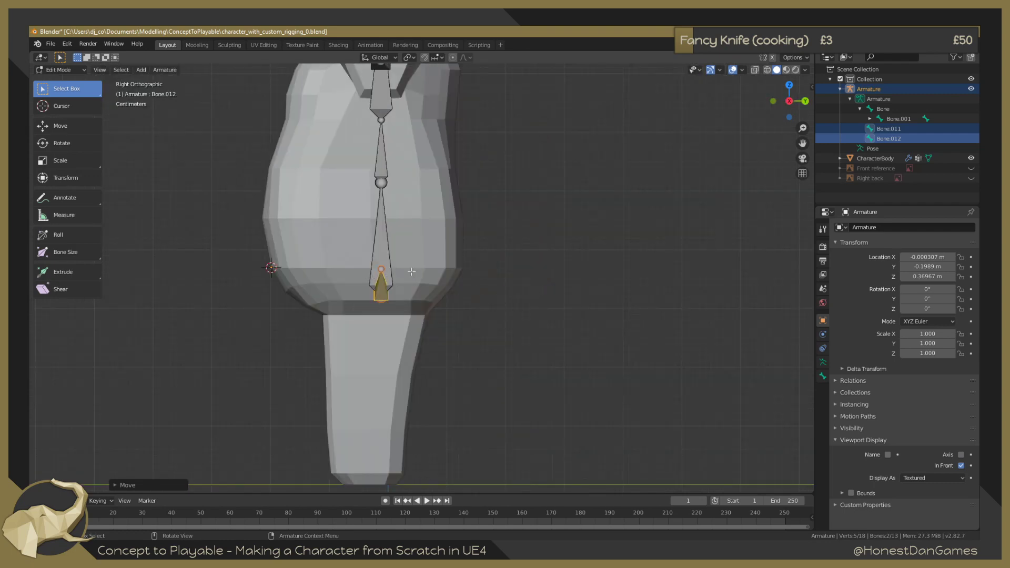
left_click(379, 269)
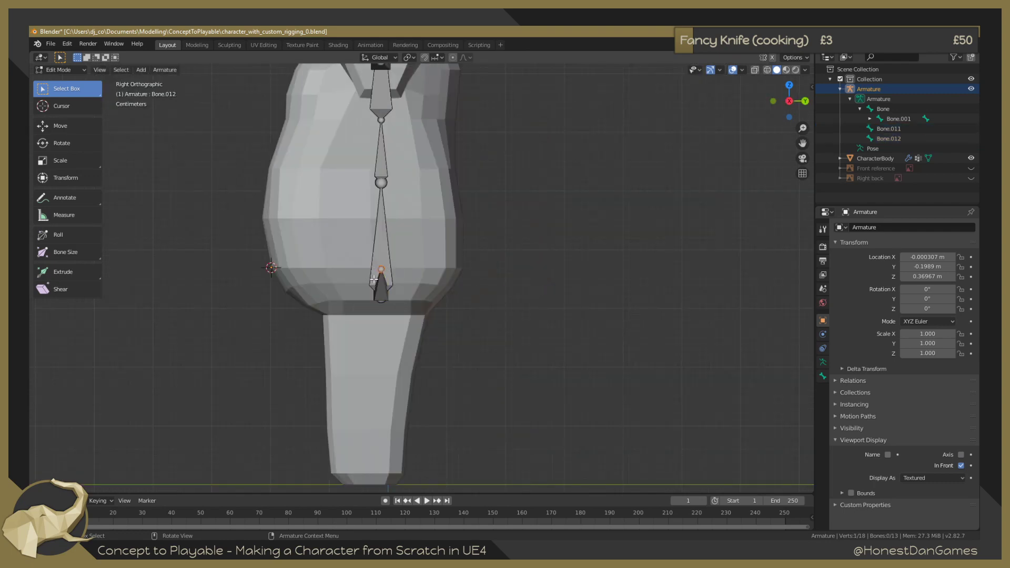
key("KP_1")
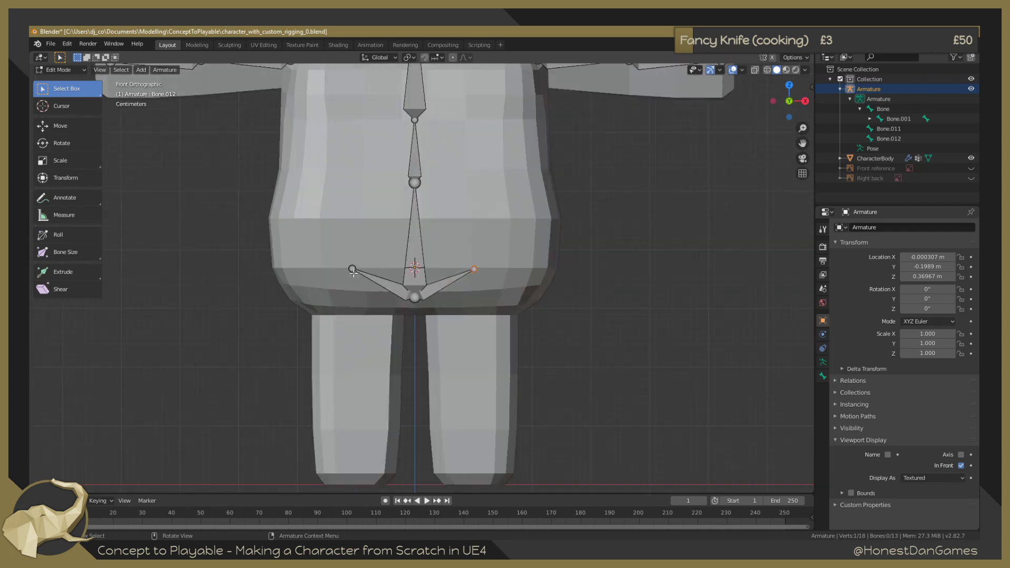
left_click(351, 270, "shift")
key("KP_3")
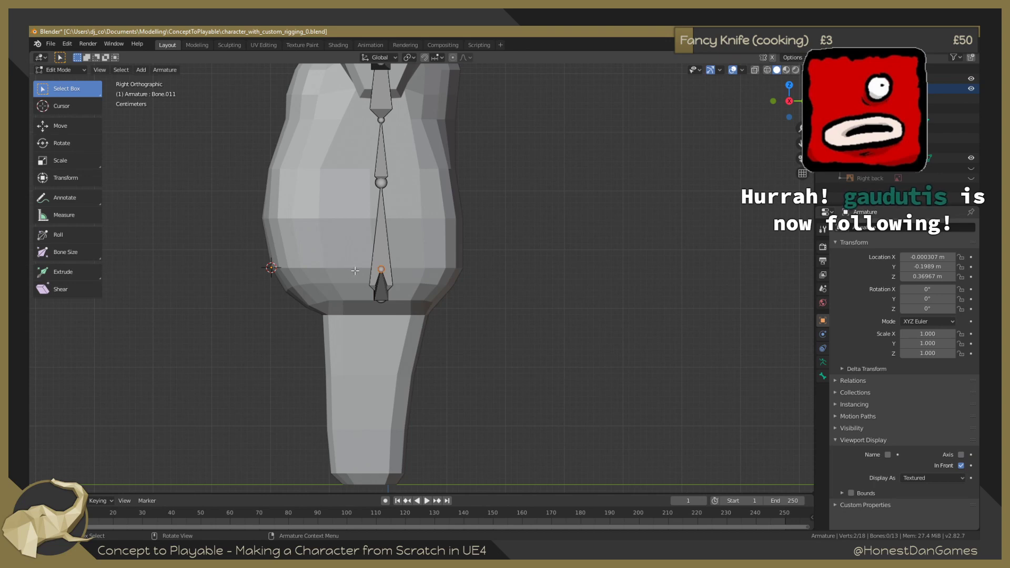
key("g")
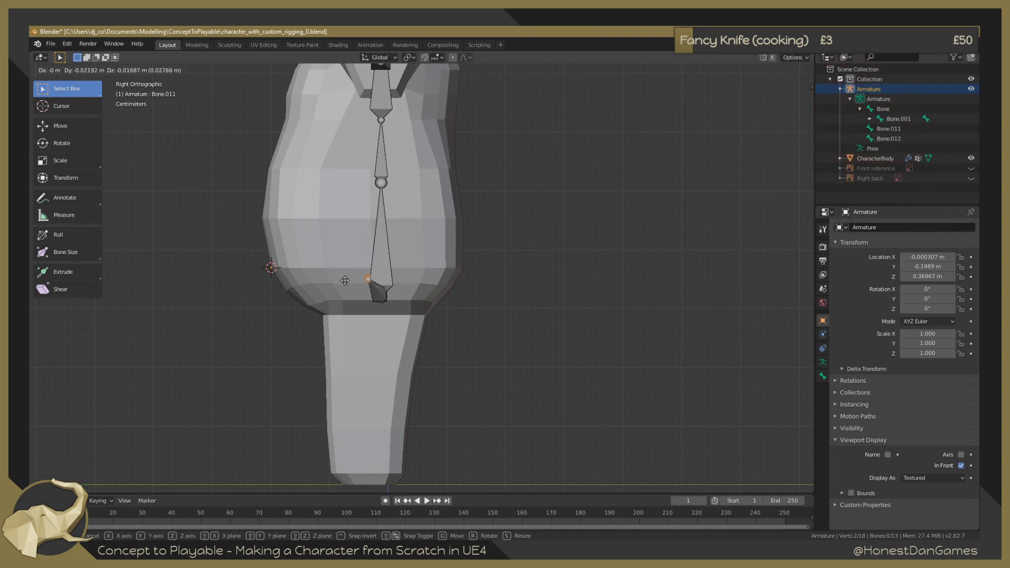
key("y")
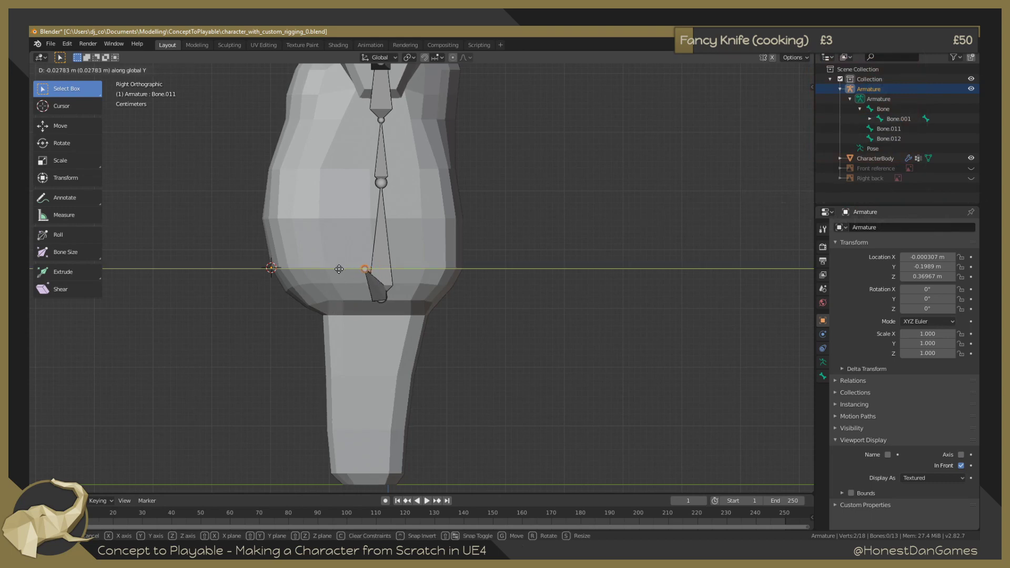
left_click(341, 268)
left_click(478, 312)
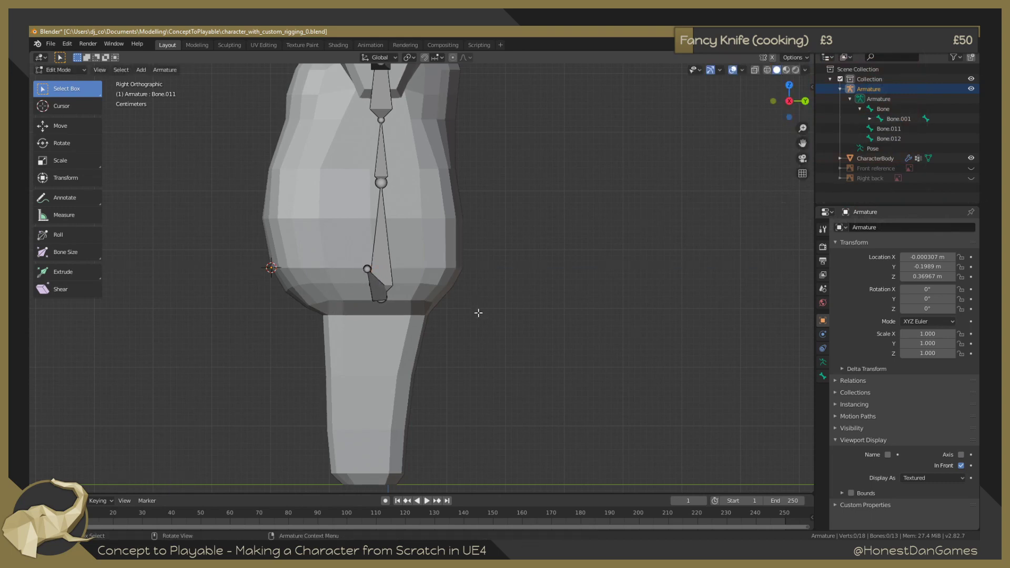
In front view, move the character's right hip tip about 0.01 m inward and nudge the left hip tip slightly outward.
key("KP_1")
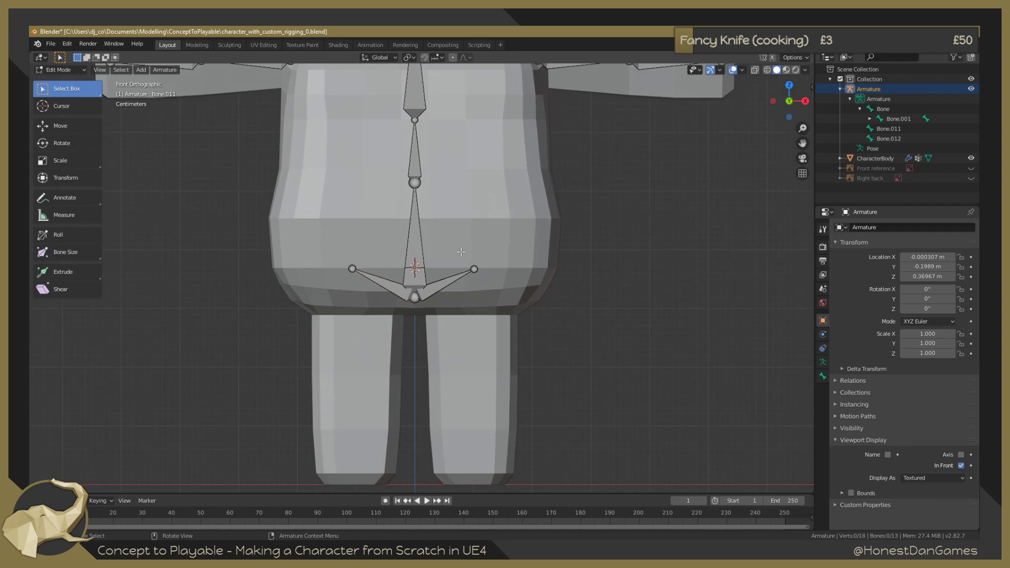
left_click(352, 269)
key("g")
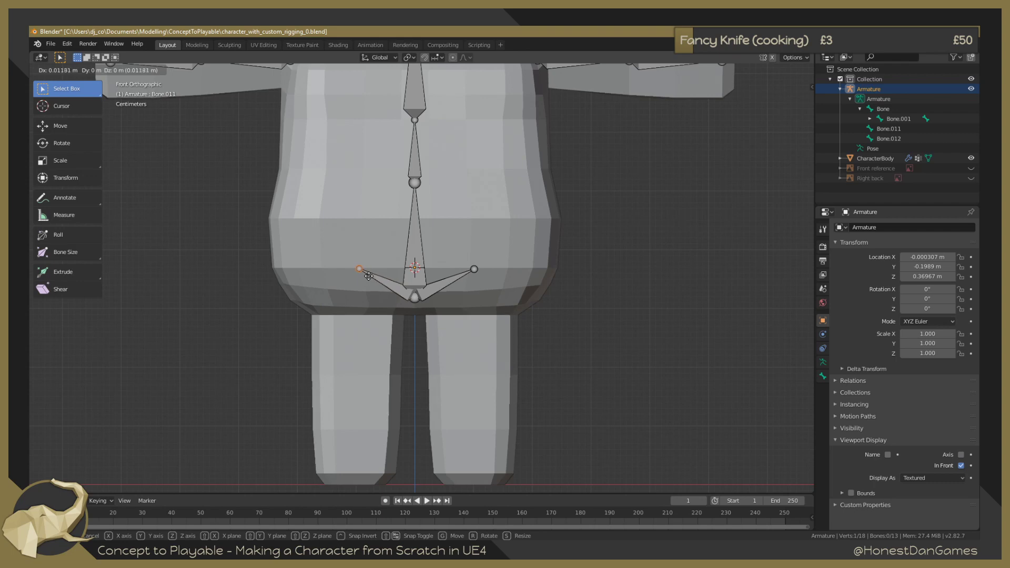
left_click(369, 277)
left_click(483, 275)
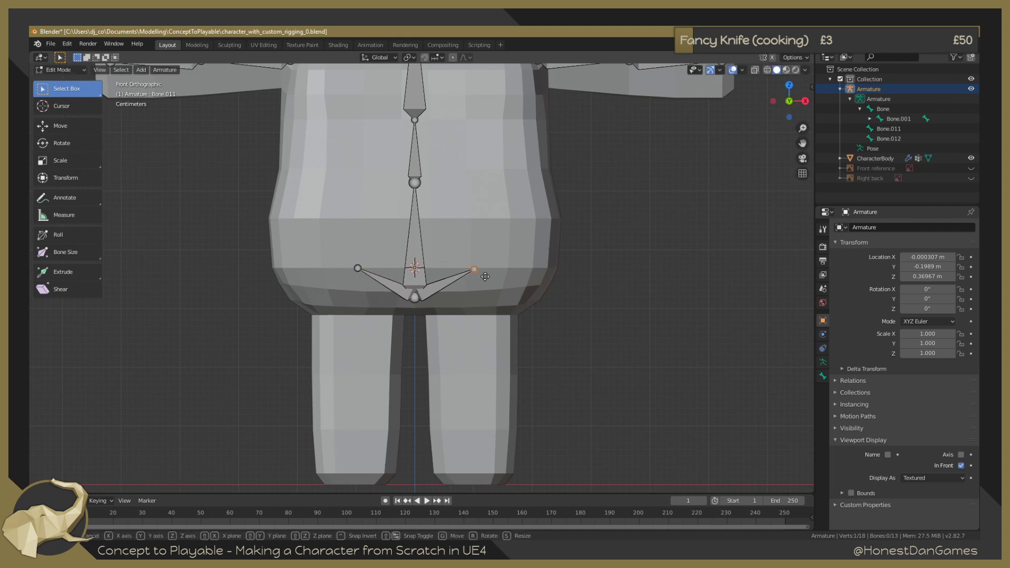
left_click(489, 277)
left_click(568, 295)
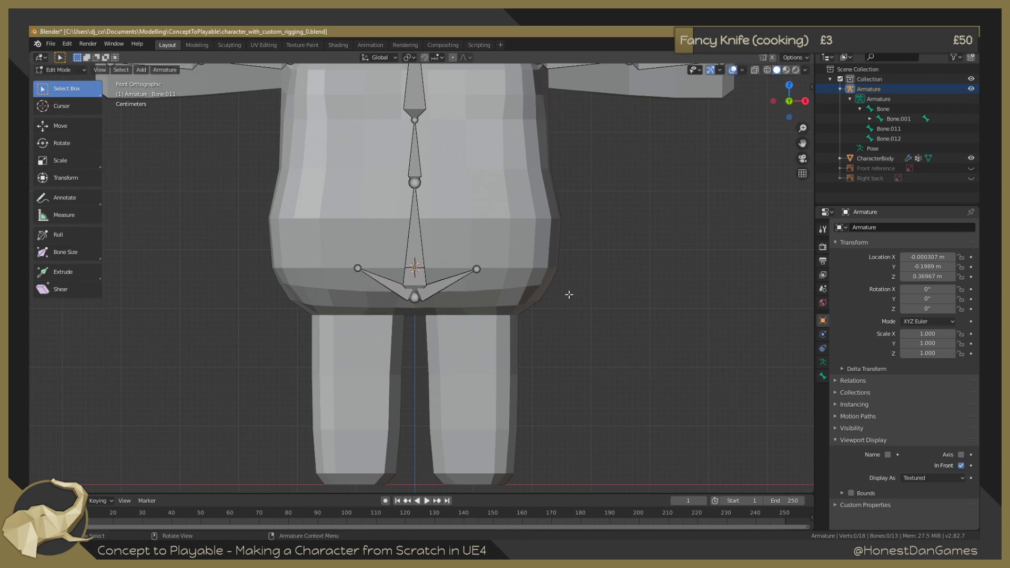
middle_click_drag(569, 295, 628, 312)
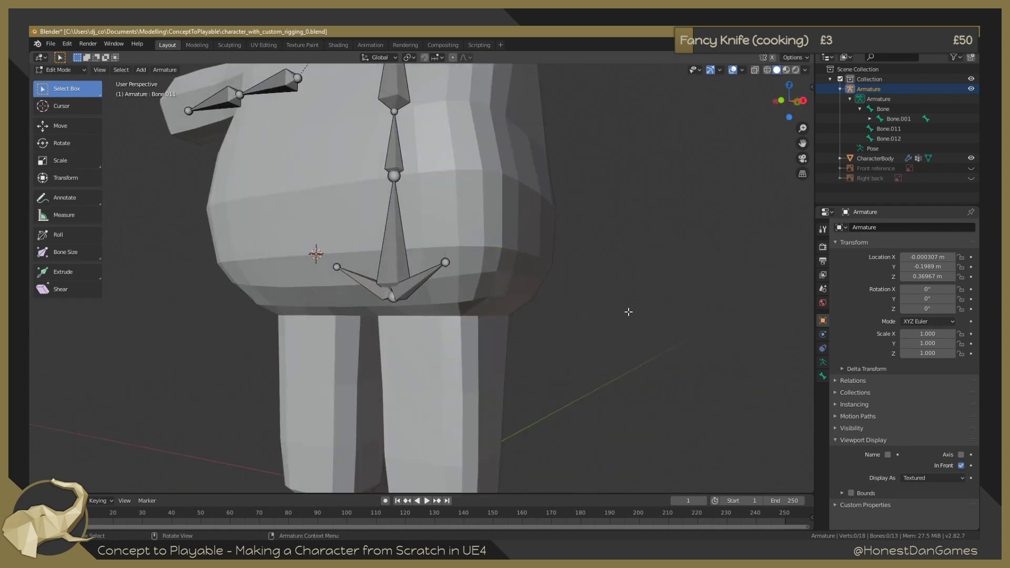
key("KP_1")
scroll(628, 312, "down", 2)
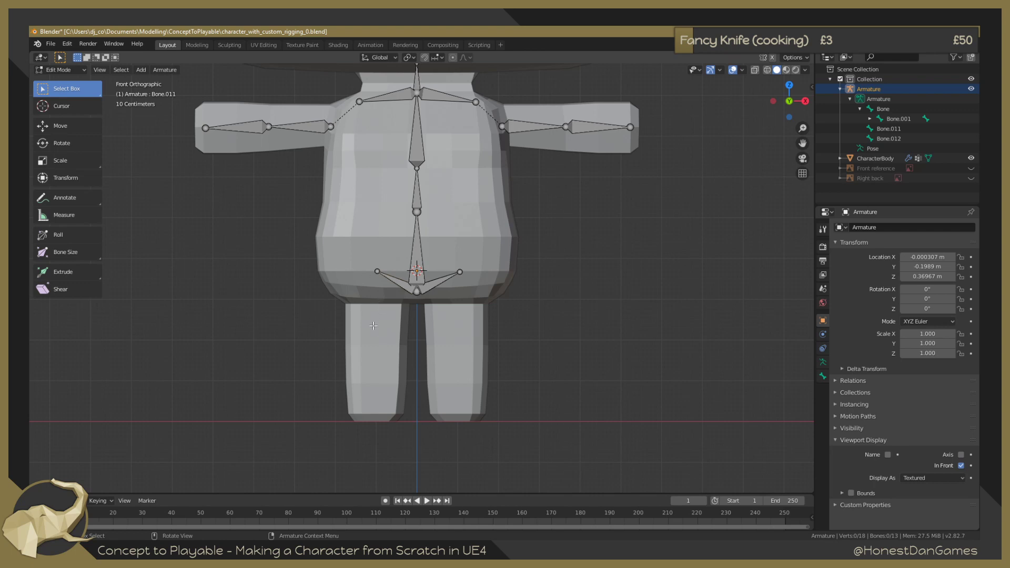
Add a new bone to the armature and move it down beside the character's right leg in front view.
scroll(368, 339, "up", 2)
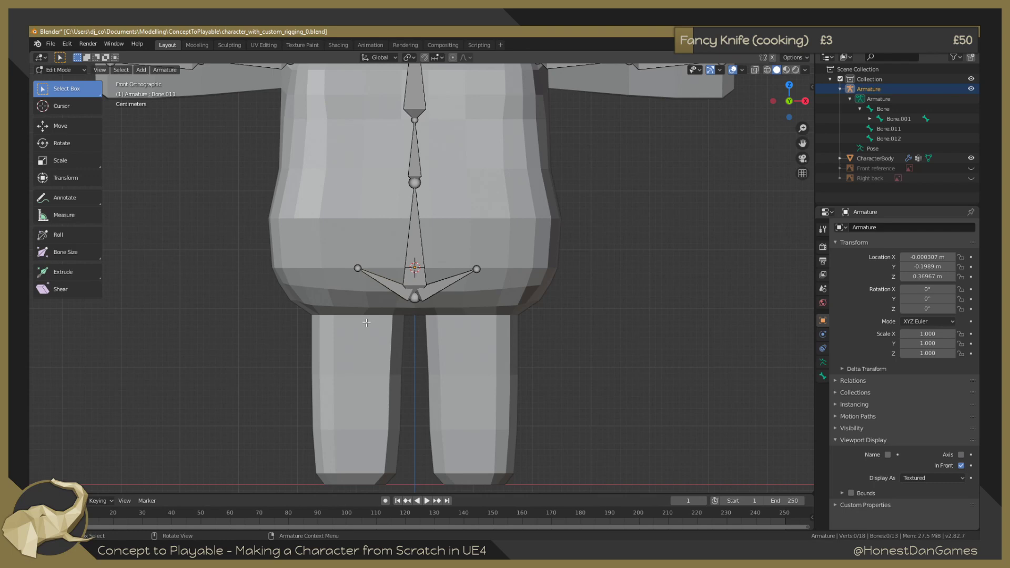
left_click(357, 268)
key("shift+a")
scroll(404, 235, "down", 7)
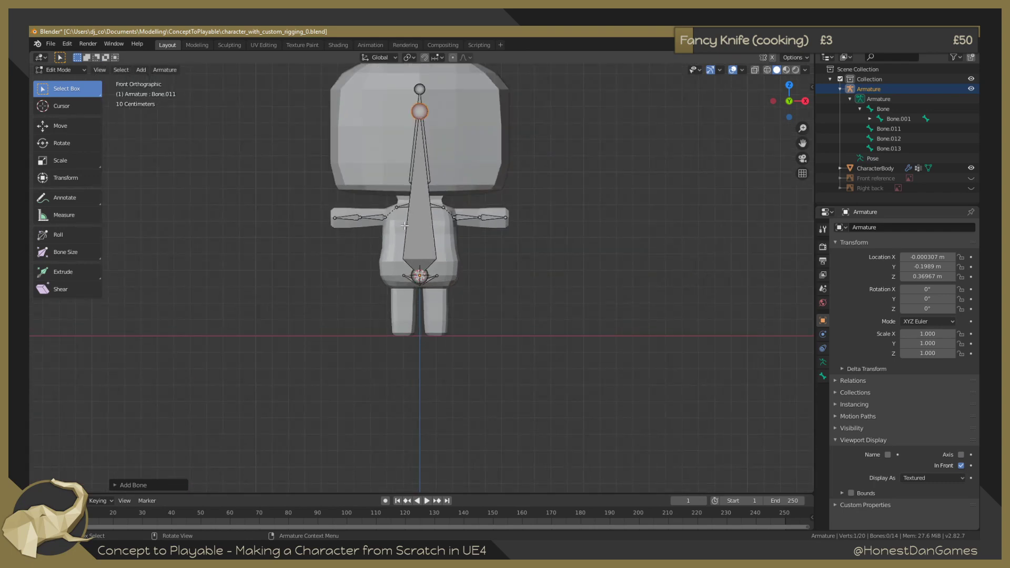
left_click(425, 239)
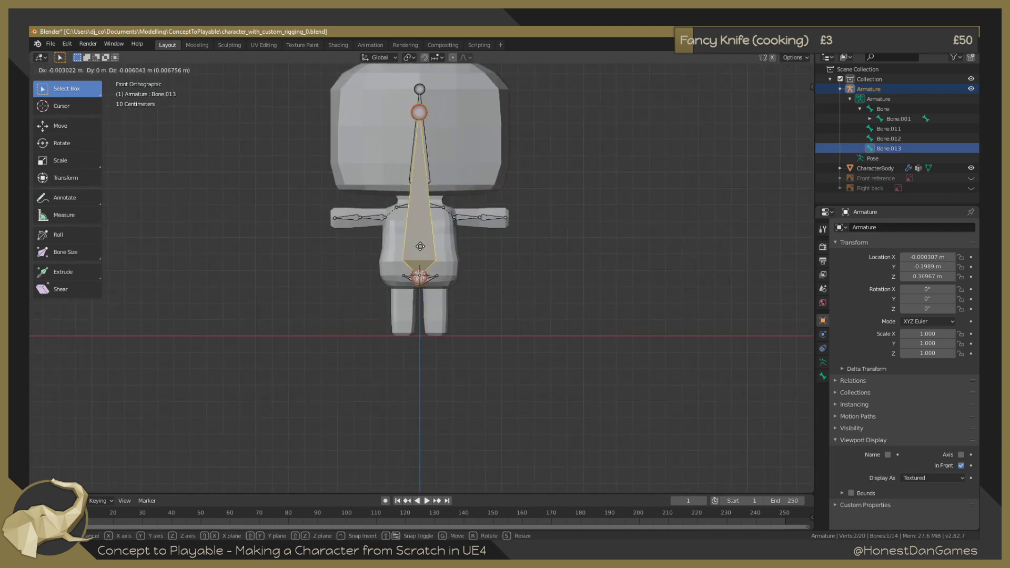
key("g")
right_click(391, 372)
key("g")
left_click(375, 363)
Rotate the new bone about the global Y axis until it points straight down, and scale it to about 0.2.
key("r")
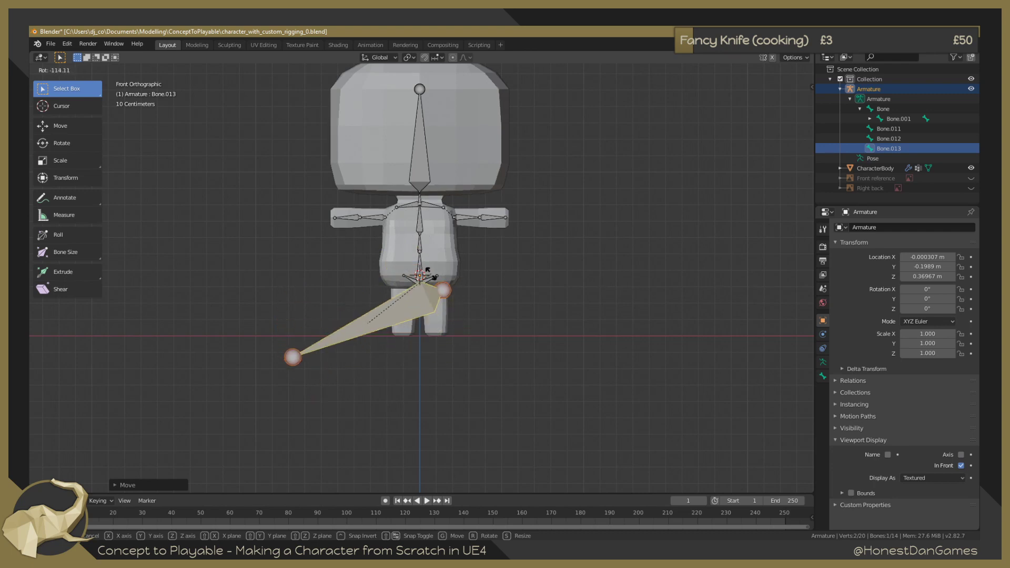
key("y")
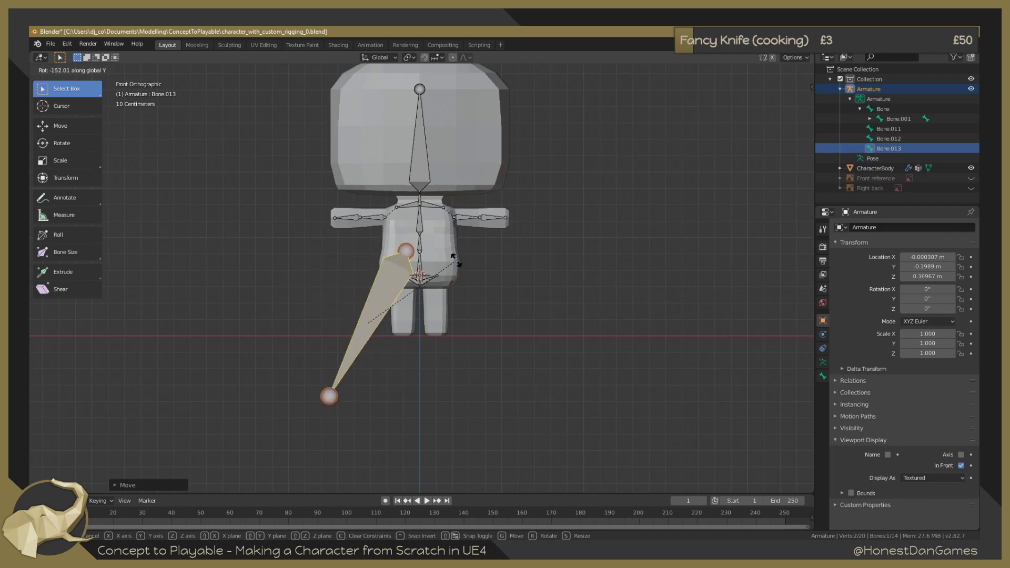
left_click(404, 253)
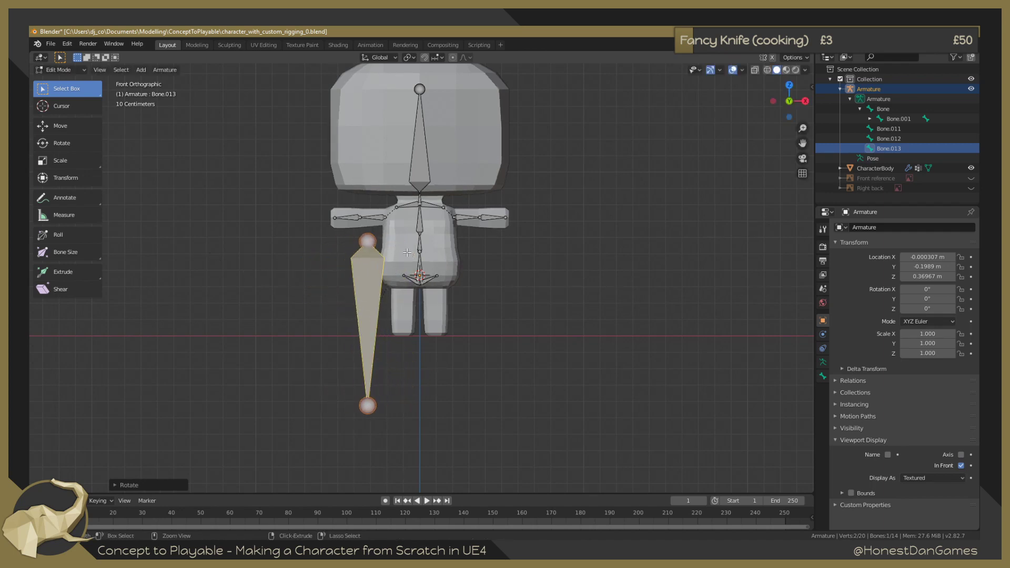
key("s")
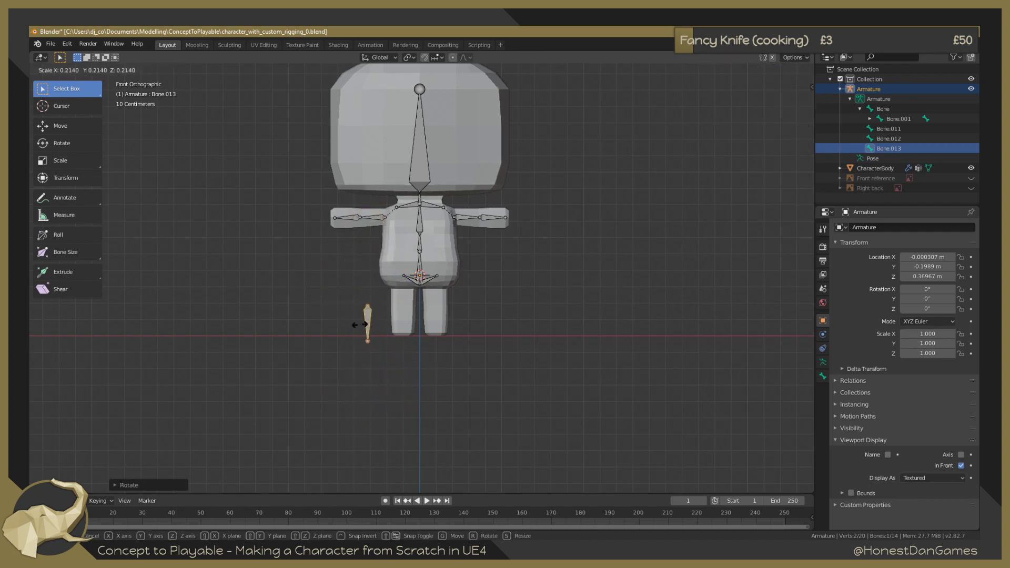
left_click(363, 314)
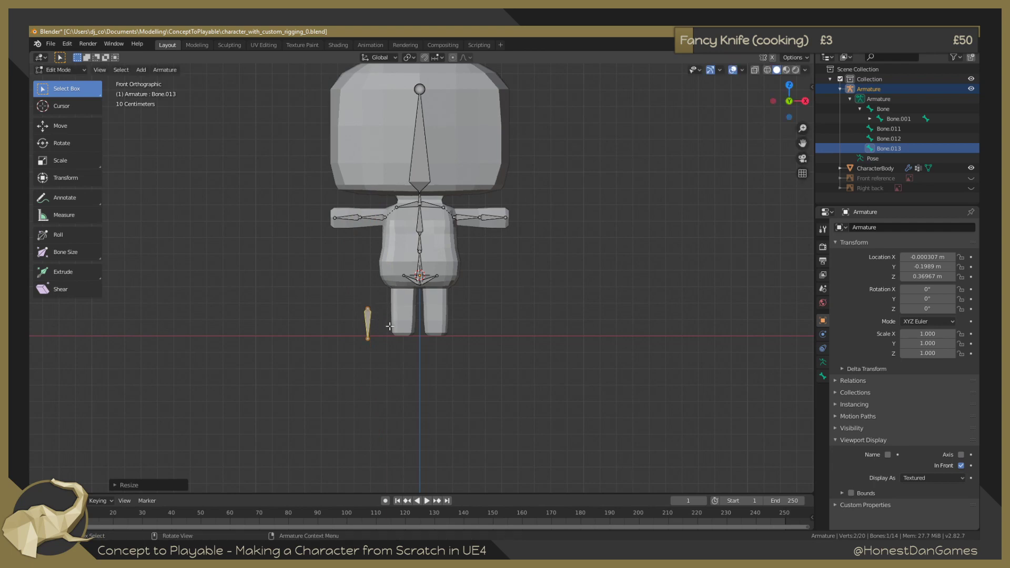
Move the scaled bone about 0.25 m into the character's right leg, with its upper joint at the top of the leg.
scroll(368, 326, "up", 6)
key("g")
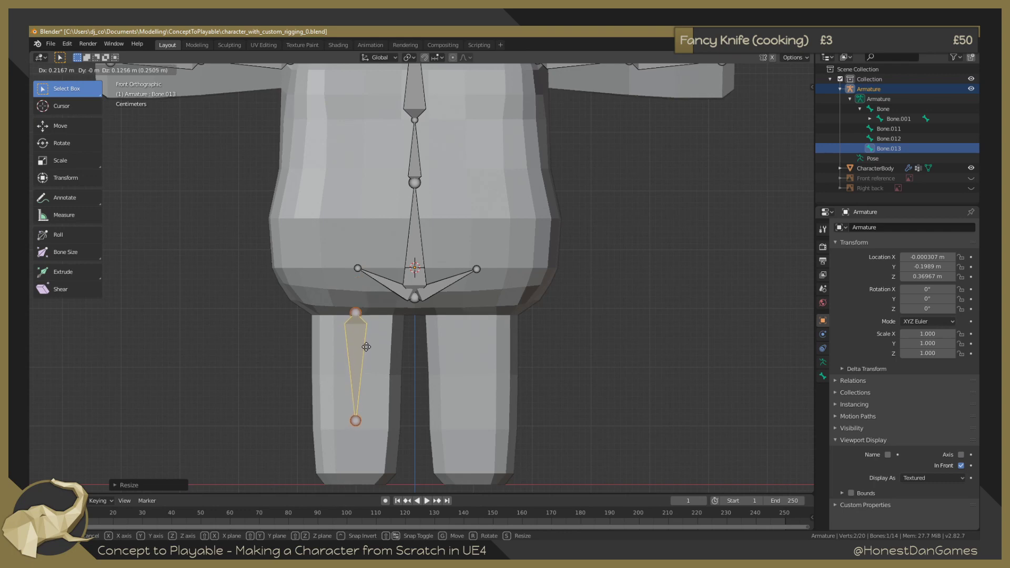
left_click(367, 348)
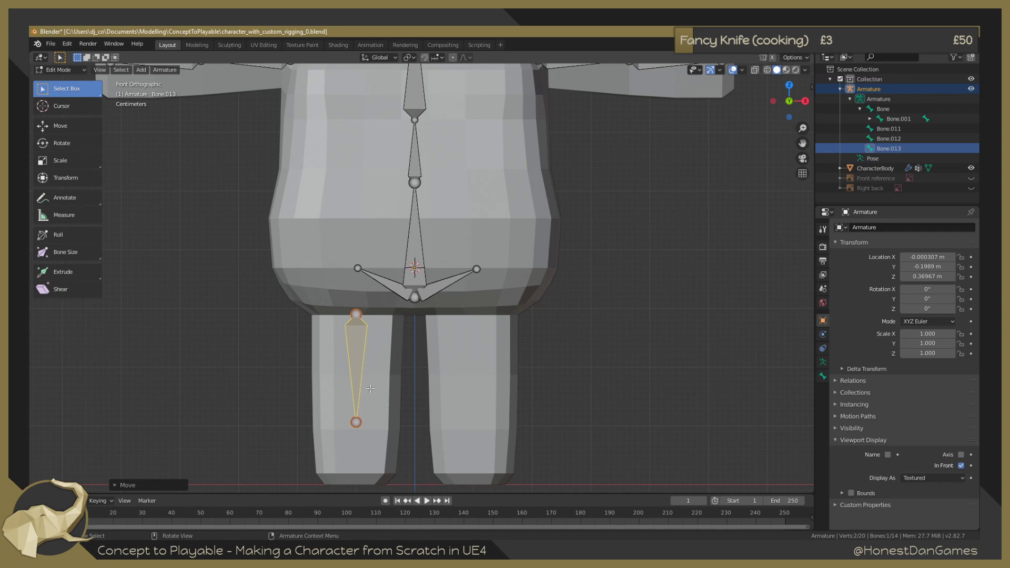
Try to shorten the right leg bone by raising its lower tip, and undo the change.
left_click(356, 420)
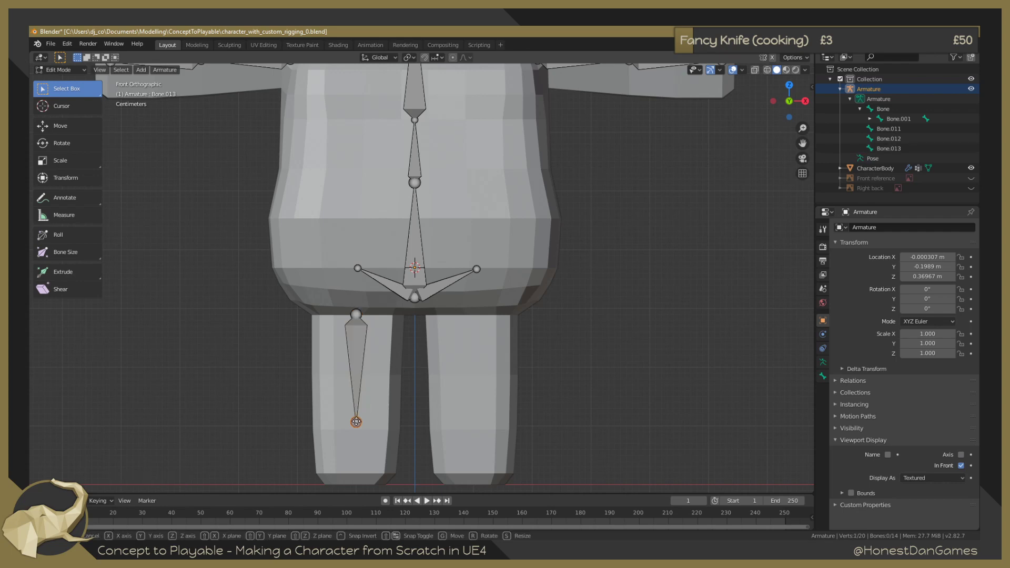
key("g")
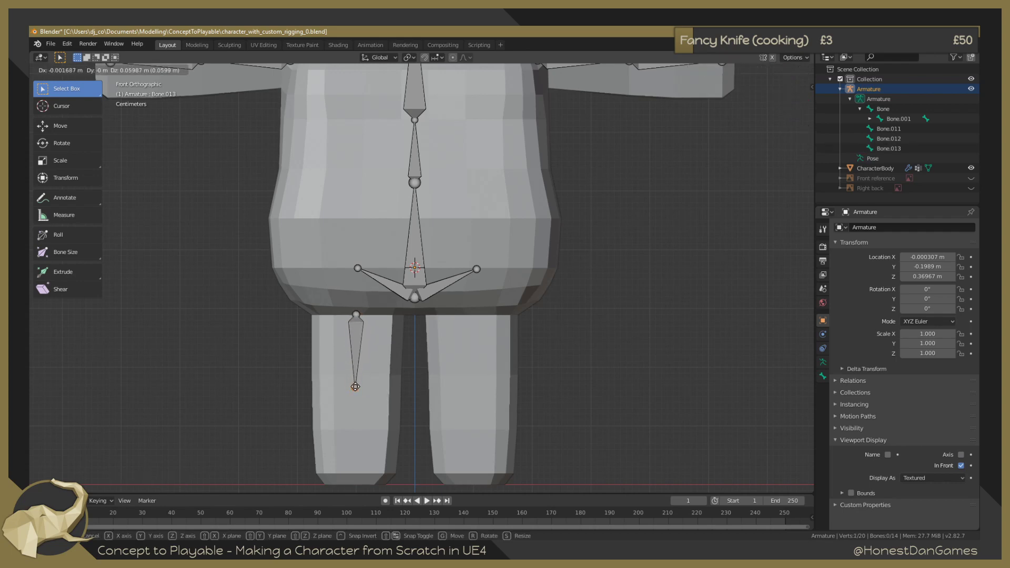
left_click(355, 397)
left_click_drag(332, 385, 317, 399)
key("ctrl+z")
key("ctrl+z")
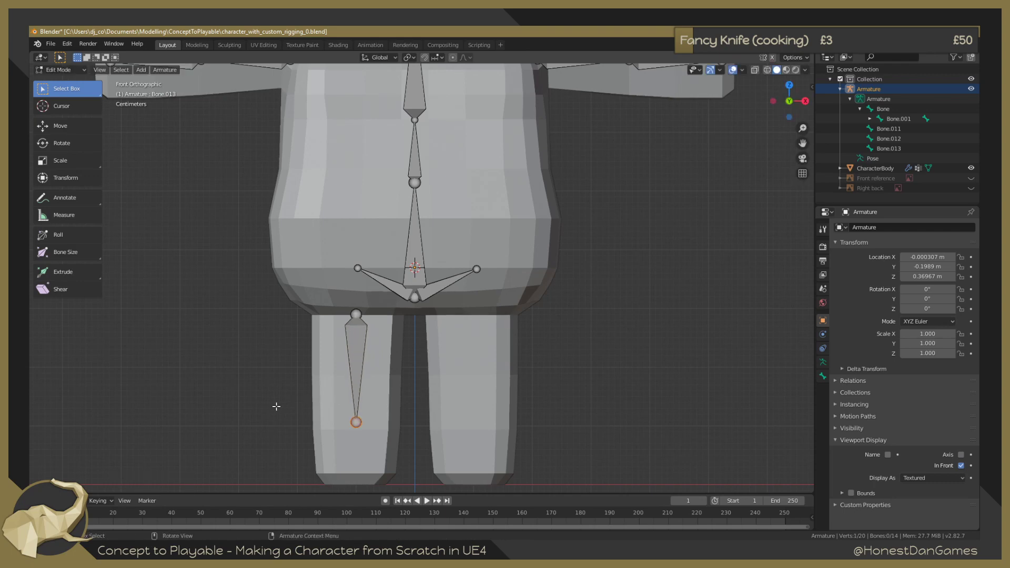
Examine the right leg bone's placement against the body, hip and arm bones from the front and at an angle.
middle_click_drag(277, 407, 392, 386)
scroll(502, 408, "up", 3)
scroll(502, 407, "down", 2)
key("KP_1")
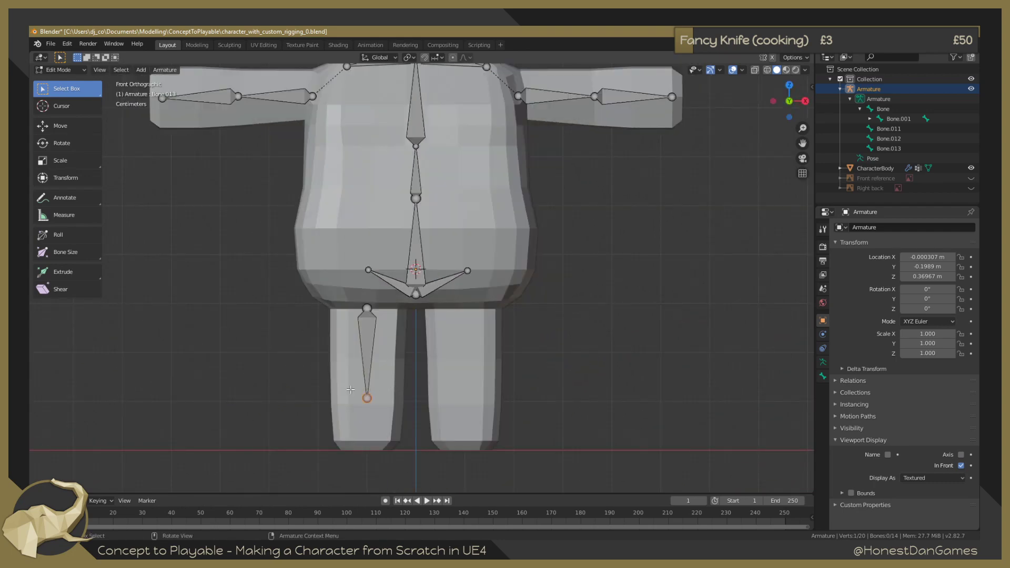
left_click(297, 389)
scroll(272, 239, "down", 4)
middle_click_drag(538, 252, 571, 375, "shift")
scroll(379, 432, "up", 3)
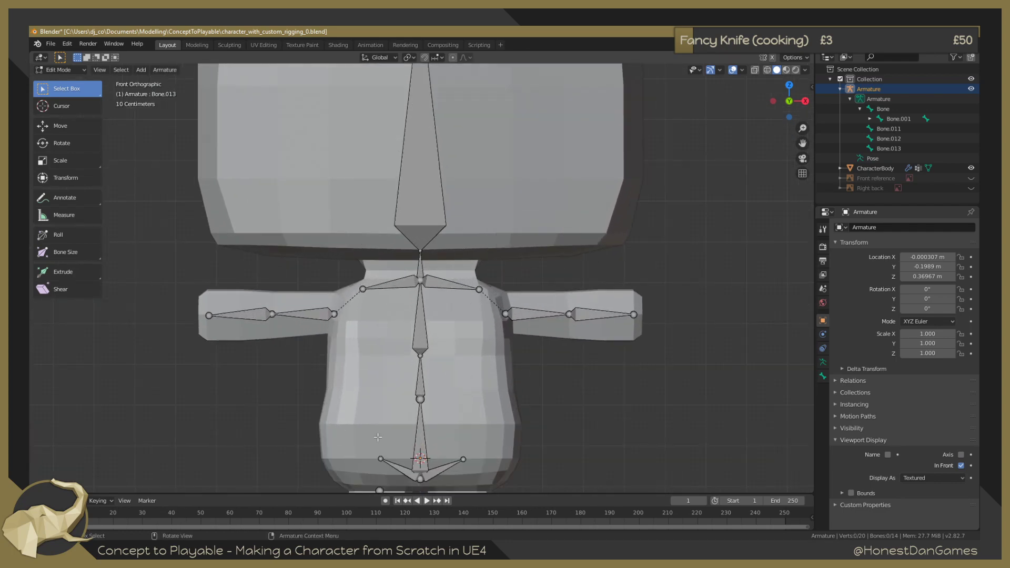
scroll(349, 433, "down", 3)
scroll(350, 372, "up", 3)
scroll(349, 372, "up", 5)
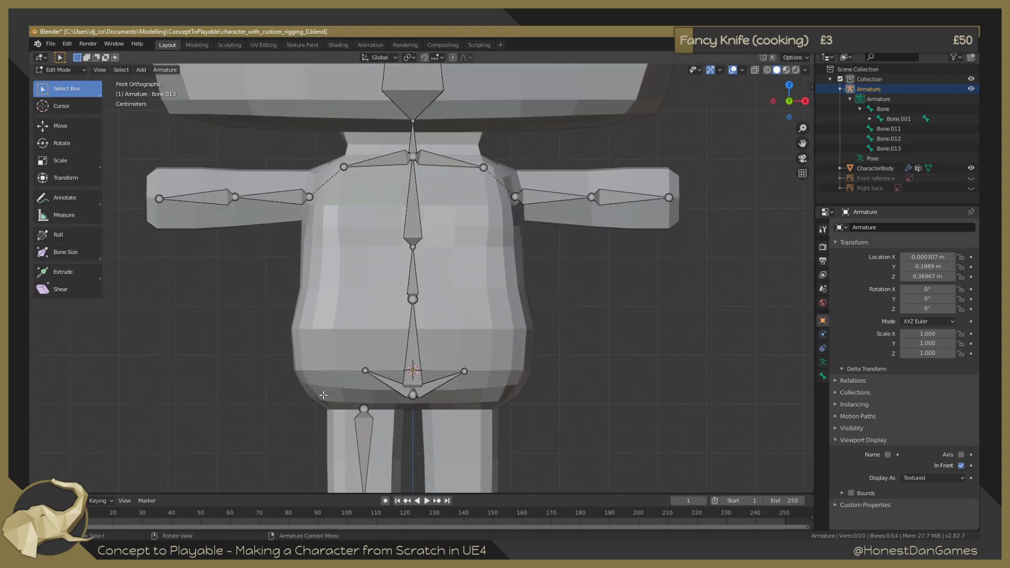
scroll(335, 334, "down", 4)
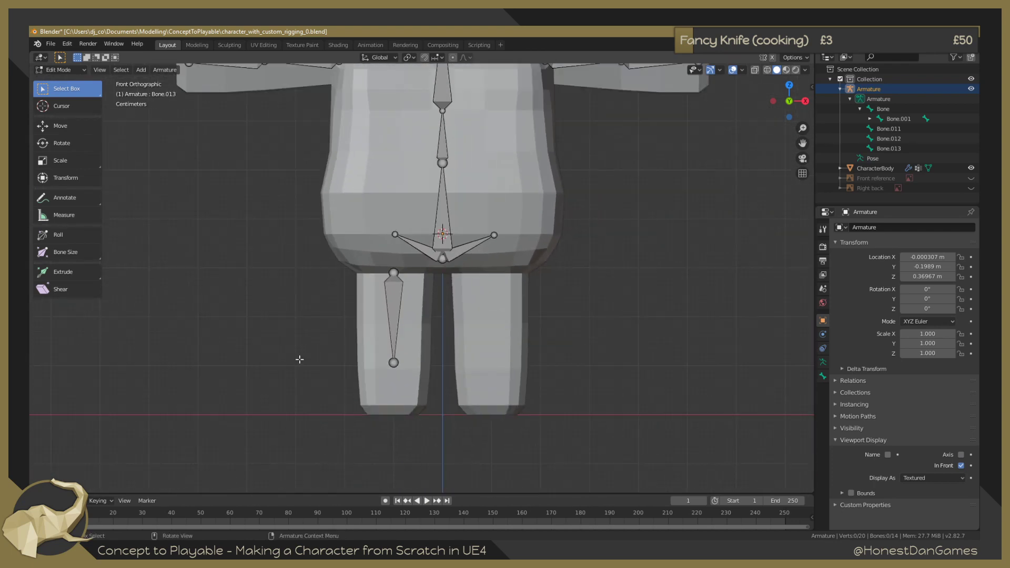
middle_click_drag(334, 334, 318, 349)
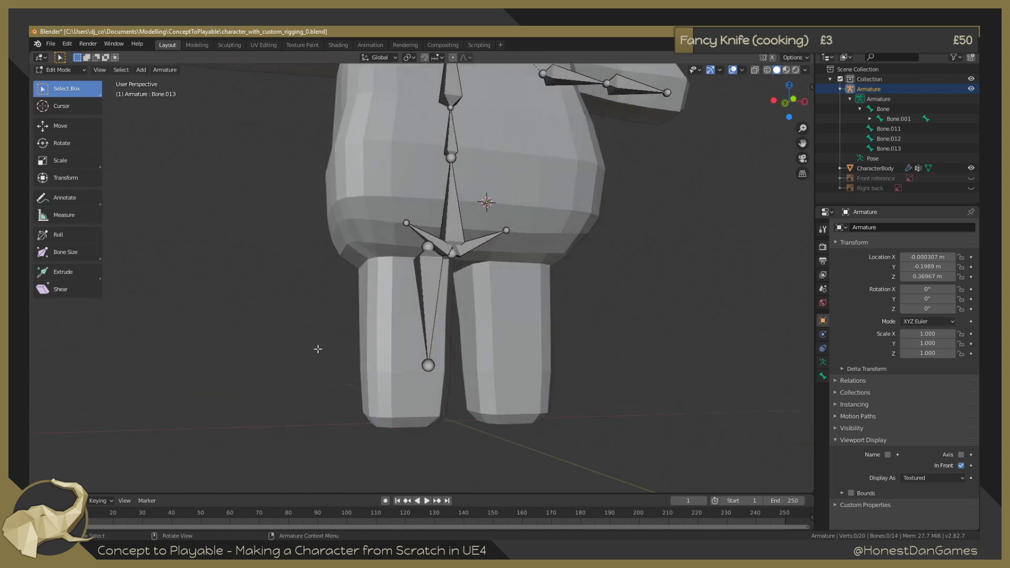
key("KP_1")
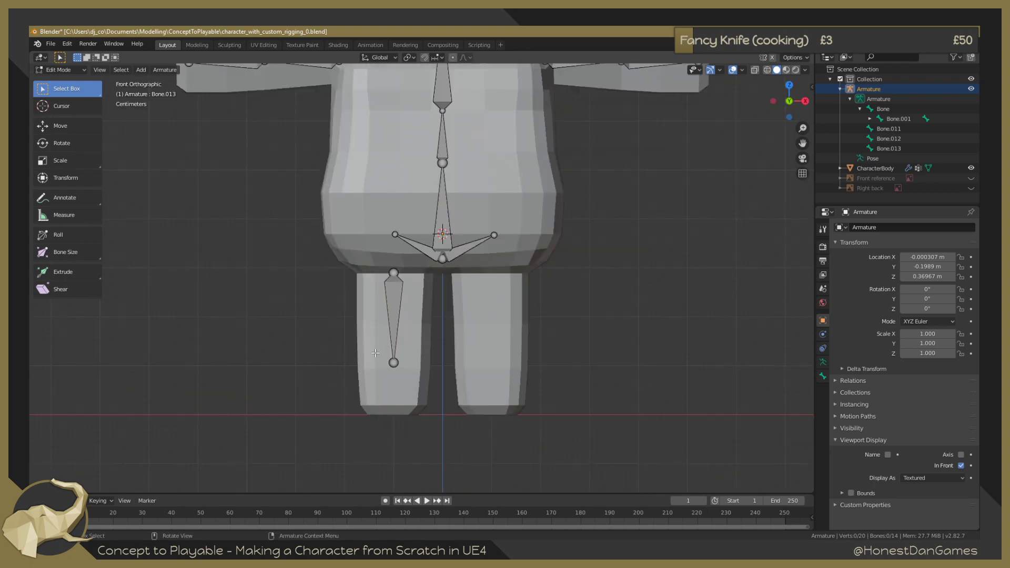
Raise the right leg bone's lower tip about 0.04 m along global Z and extrude a shin bone about 0.13 m down to the foot.
left_click(392, 362)
key("g")
key("z")
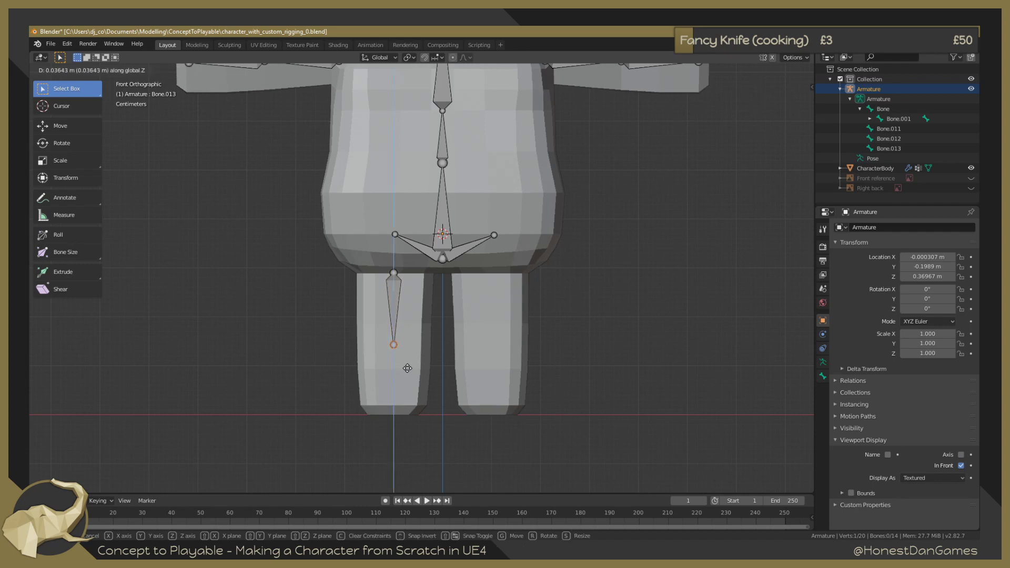
left_click(407, 368)
key("e")
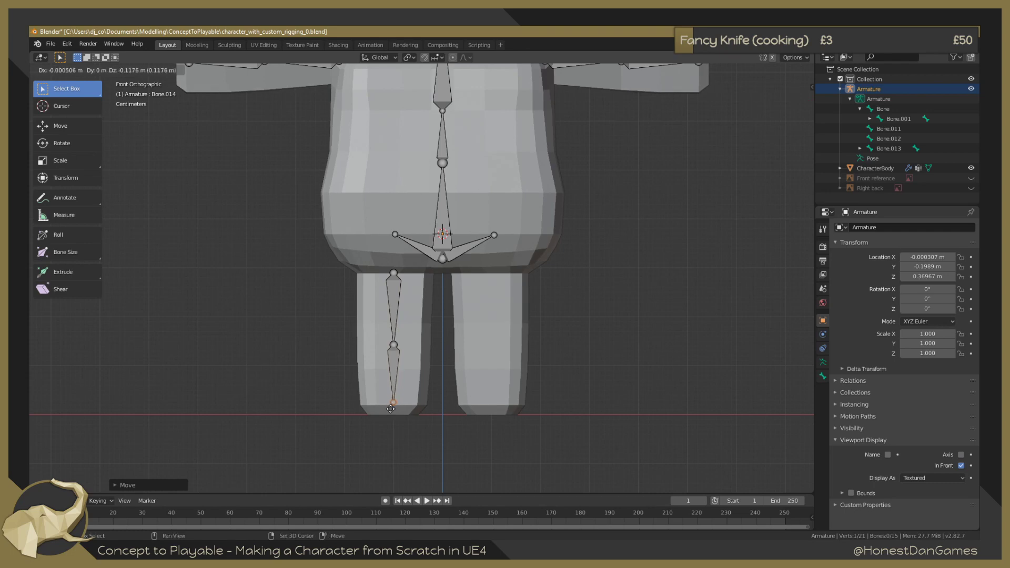
left_click(386, 464)
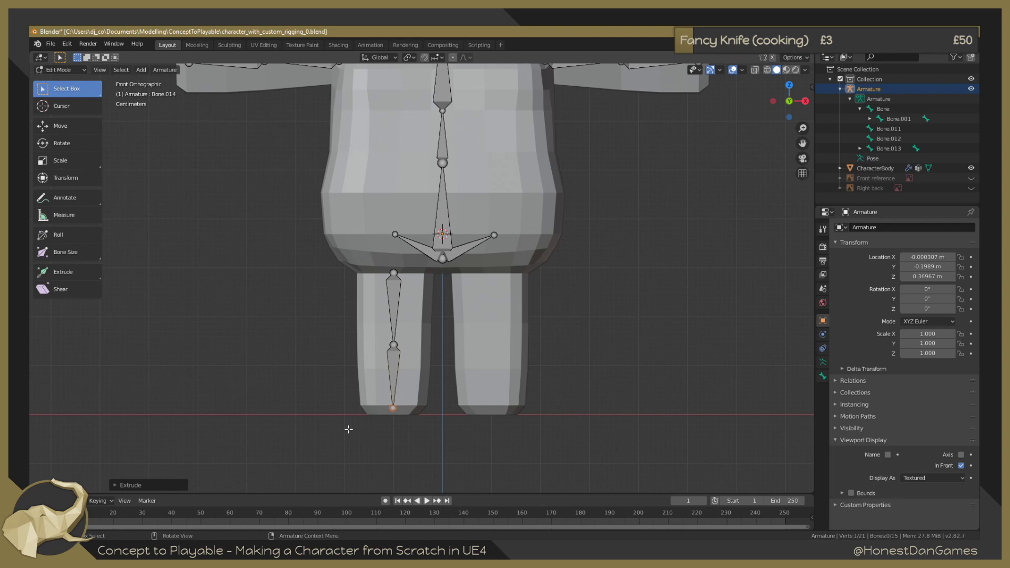
In right view, move both leg bones about 0.16 m toward the character's back along global Y, inside the leg mesh.
key("KP_3")
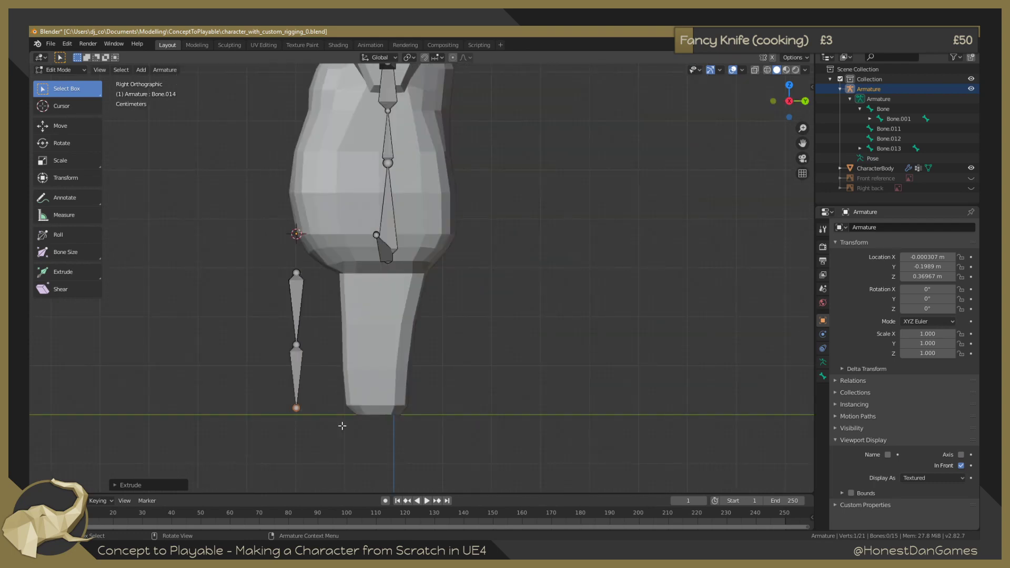
left_click_drag(256, 260, 317, 458)
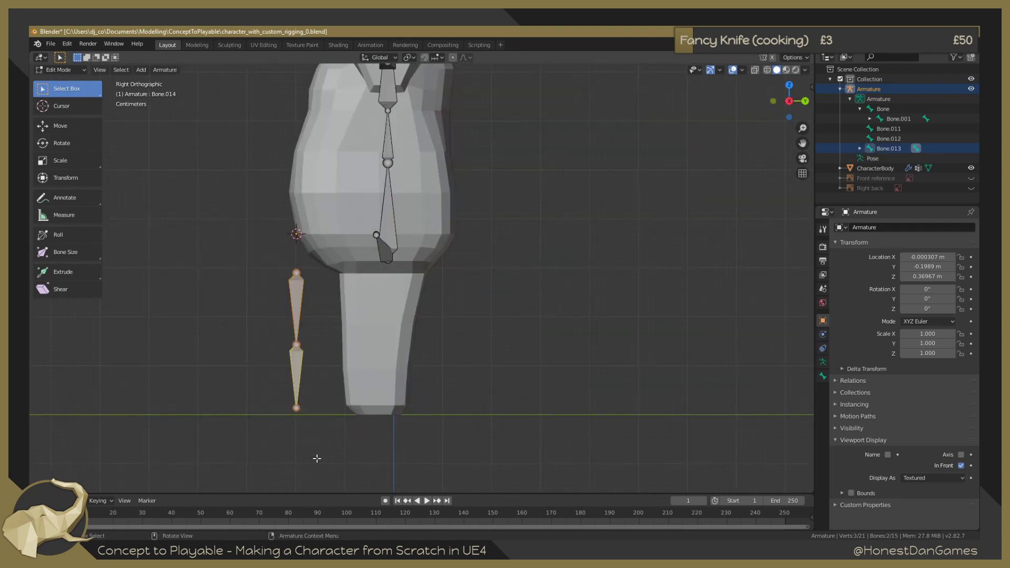
key("g")
key("y")
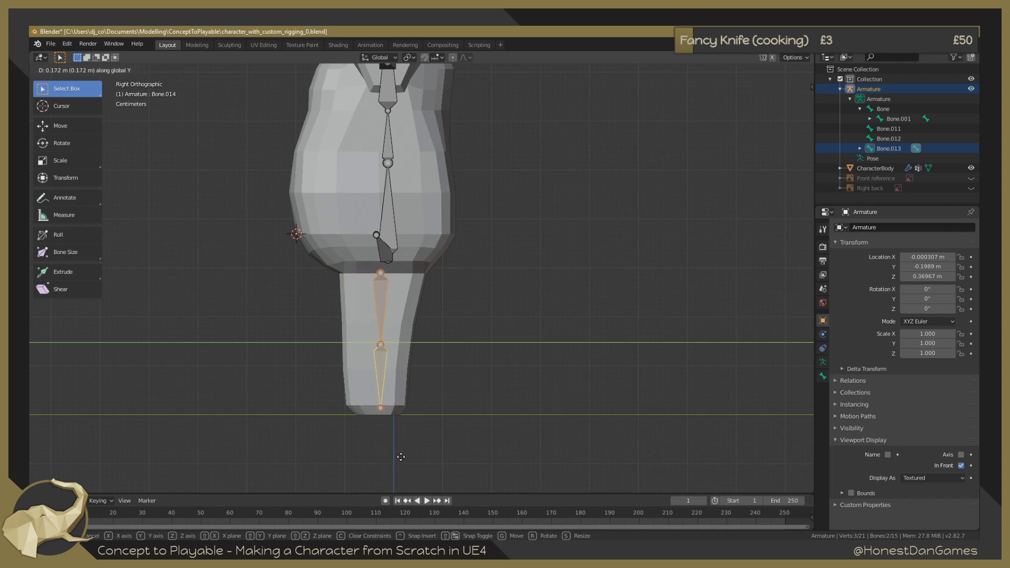
left_click(397, 451)
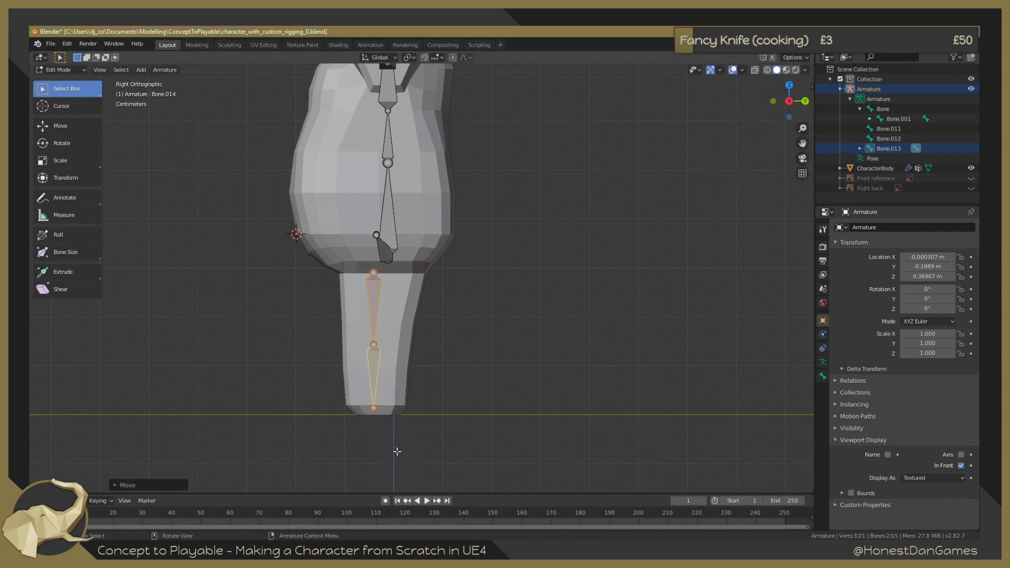
left_click(441, 381)
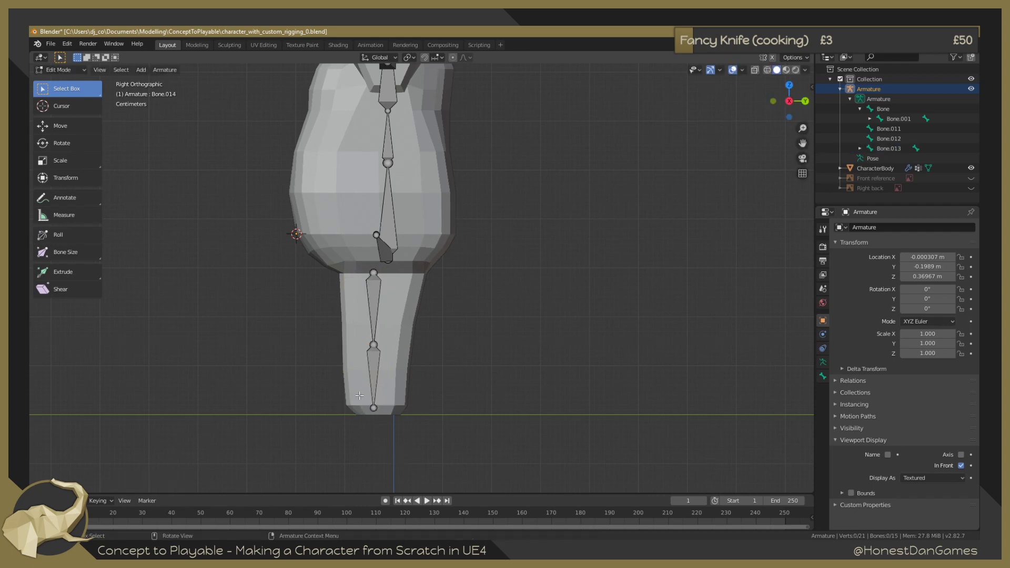
Shift the ankle joint about 0.02 m and the thigh's upper joint about 0.01 m toward the character's back along global Y.
left_click(387, 421)
key("g")
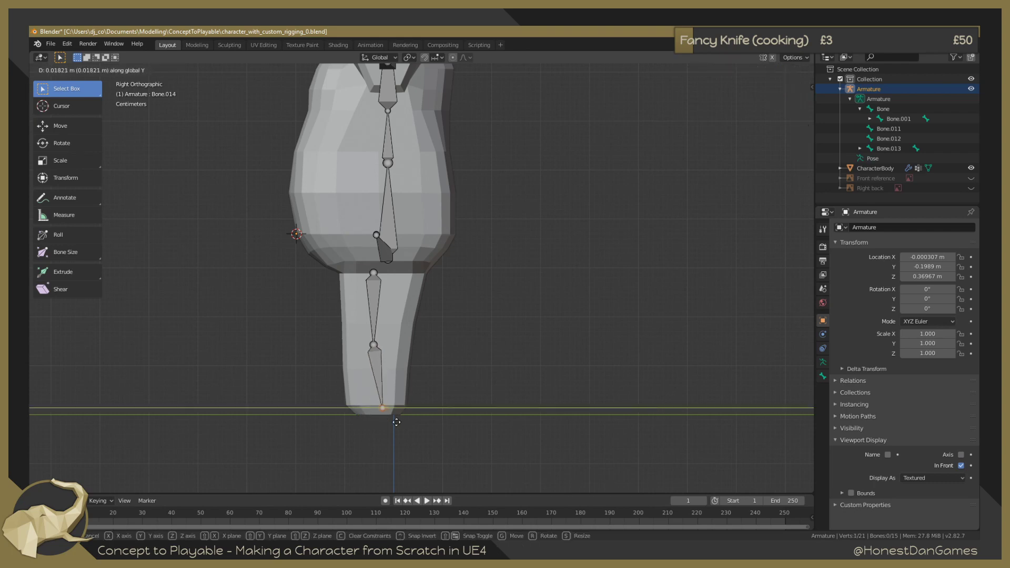
left_click(397, 422)
left_click_drag(384, 285, 384, 286)
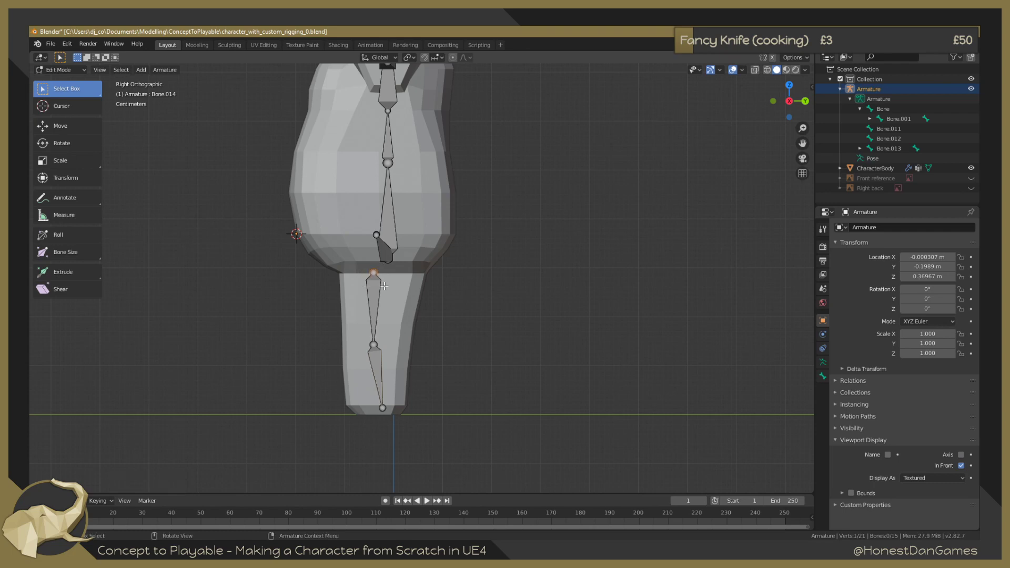
key("g")
key("y")
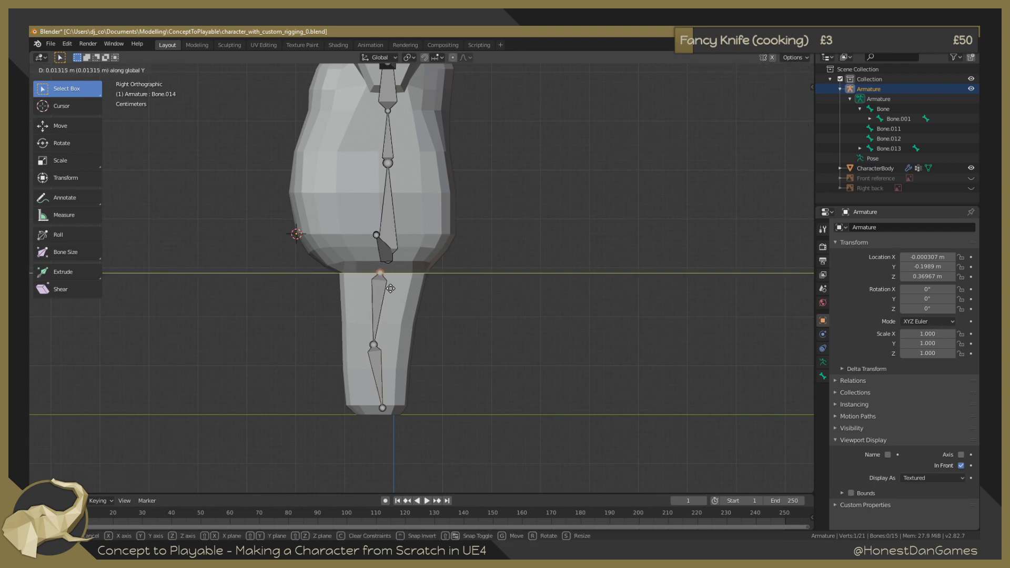
left_click(391, 289)
left_click(465, 385)
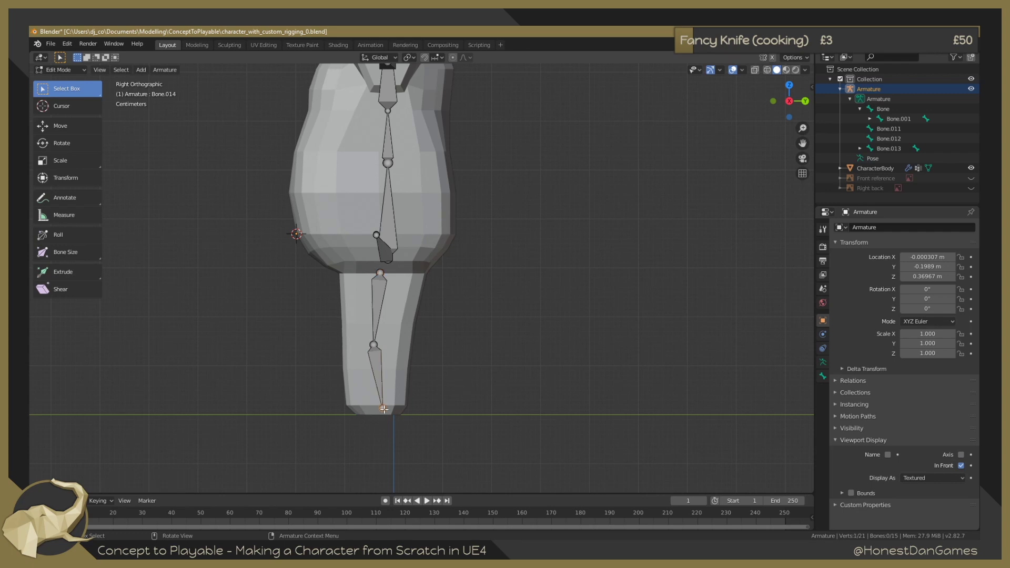
Try to extrude a foot bone from the ankle joint toward the character's front.
key("e")
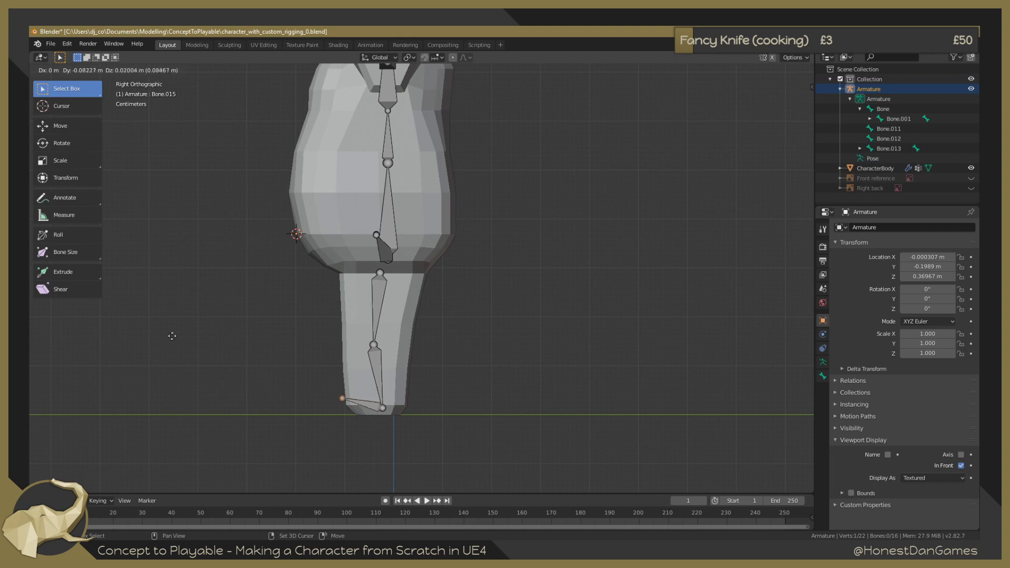
key("Escape")
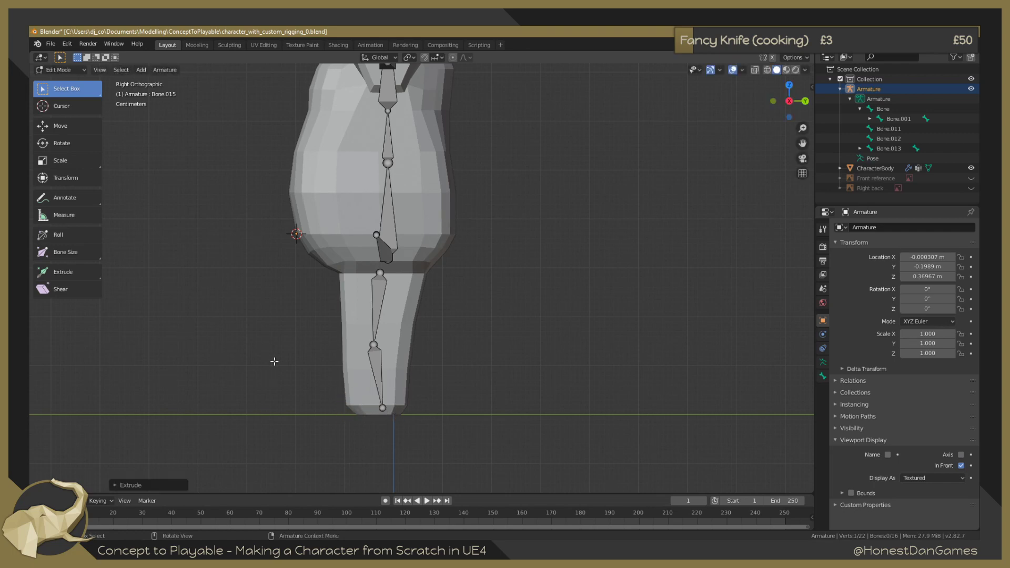
In front view, parent the right leg's thigh bone to the right hip bone with Keep Offset.
key("KP_1")
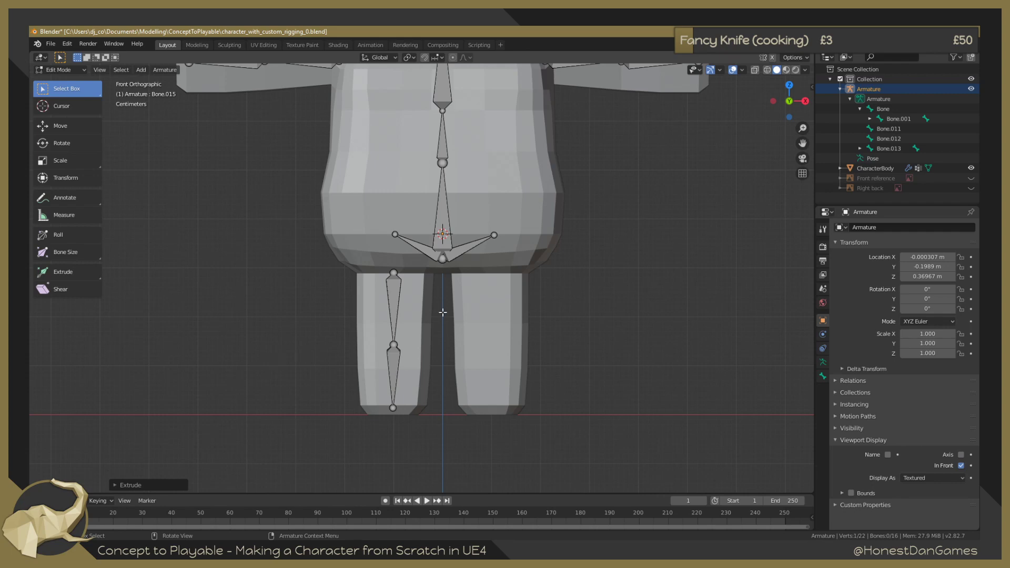
left_click(426, 250)
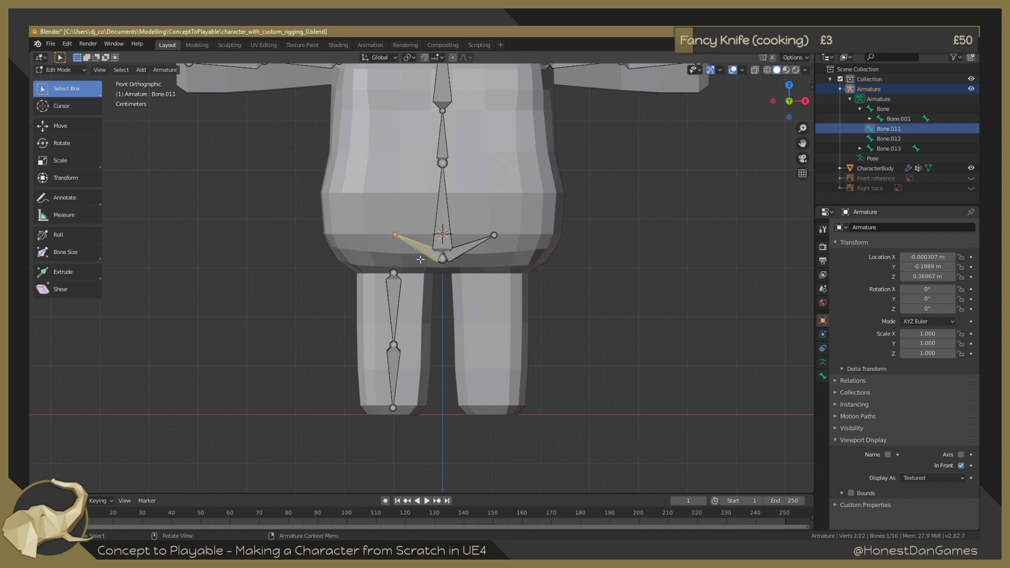
left_click(397, 297)
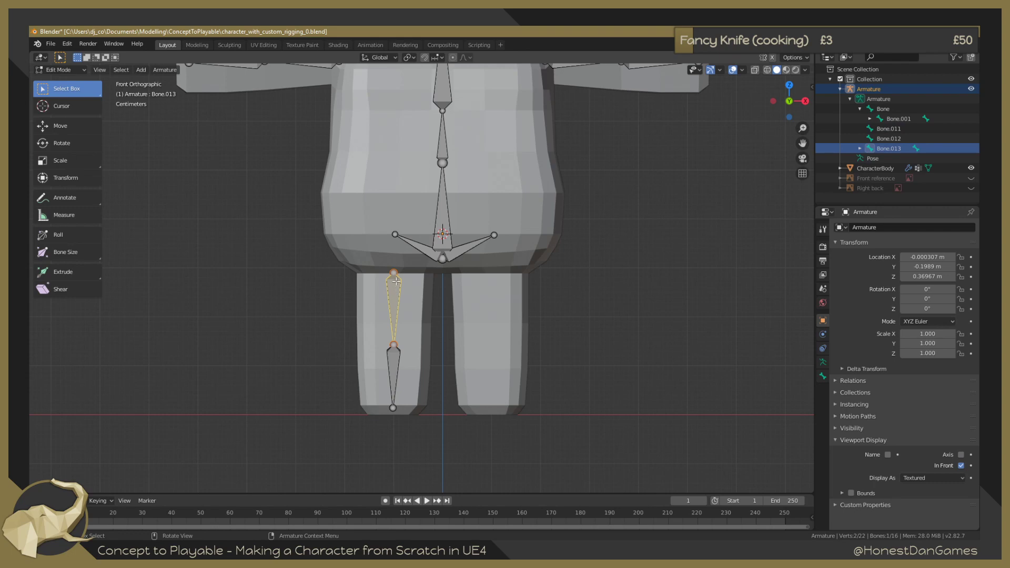
left_click(420, 251, "shift")
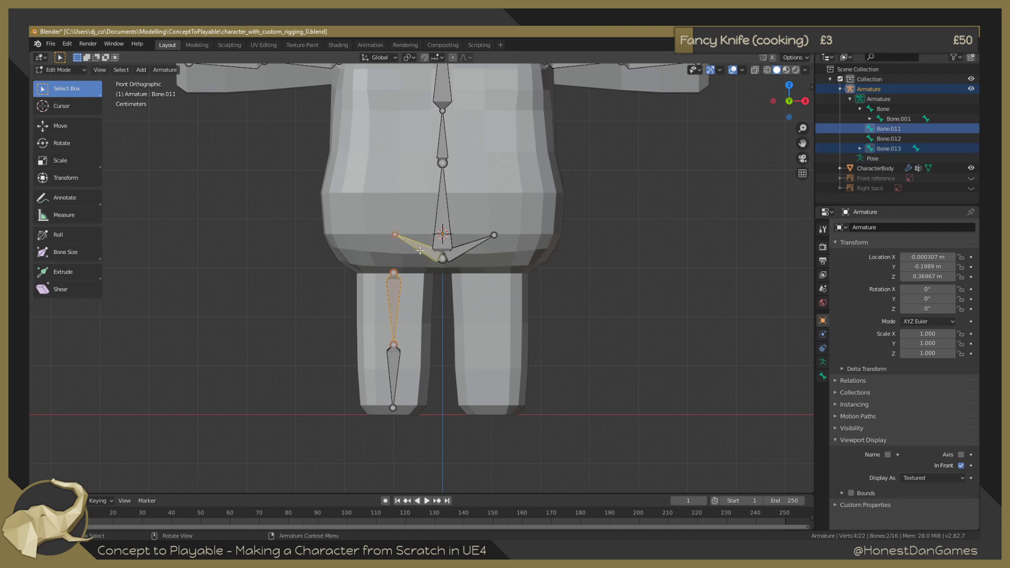
right_click(423, 250)
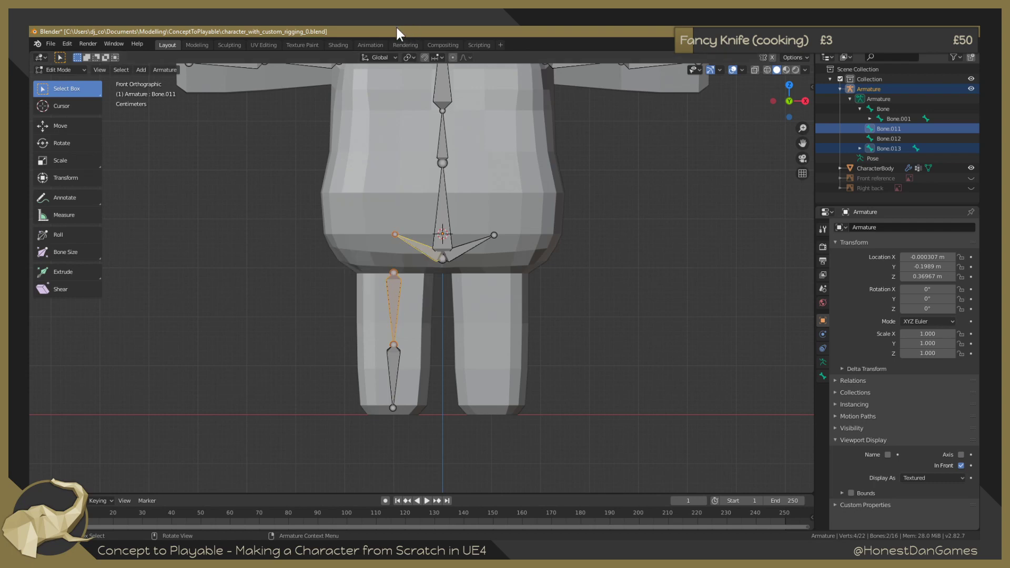
key("ctrl+p")
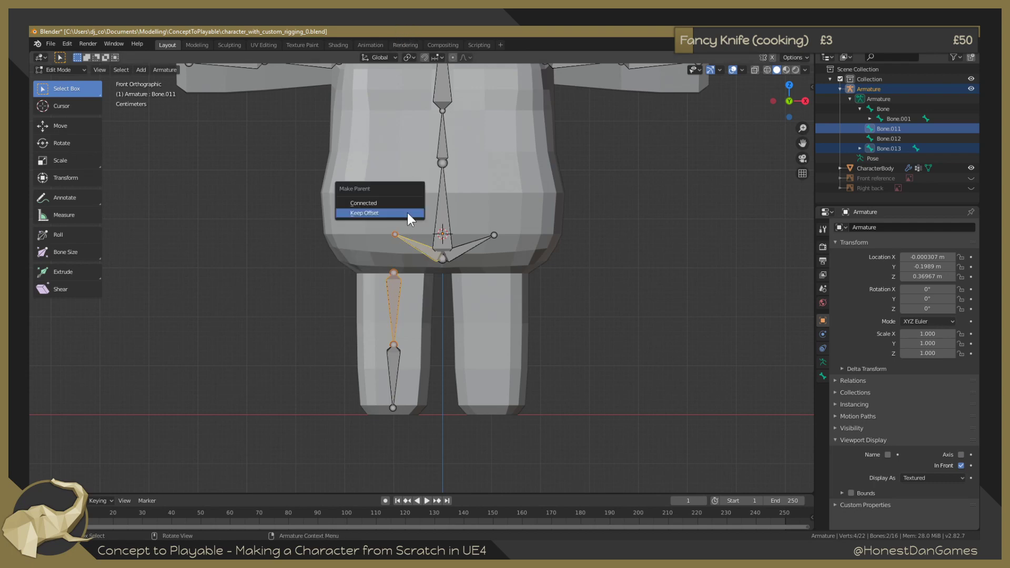
left_click(388, 213)
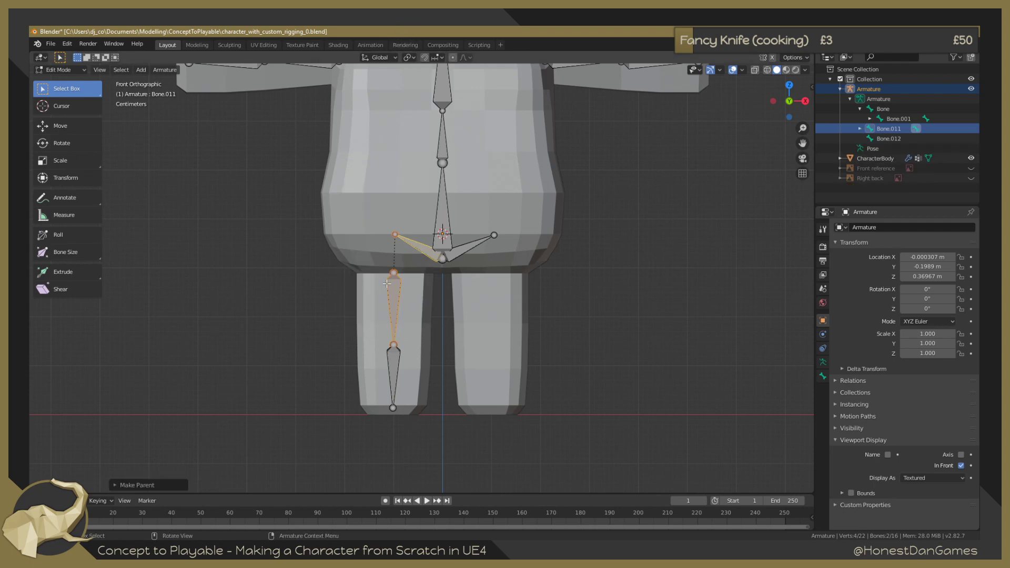
Try to duplicate the right leg's thigh and shin bones by copying and pasting them.
left_click_drag(367, 267, 419, 436)
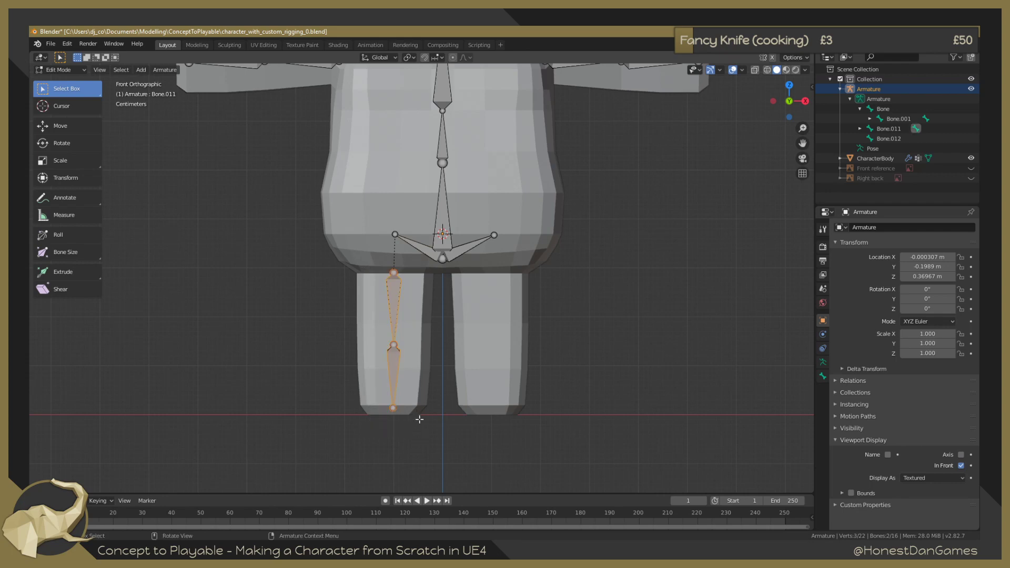
key("ctrl+c")
key("ctrl+v")
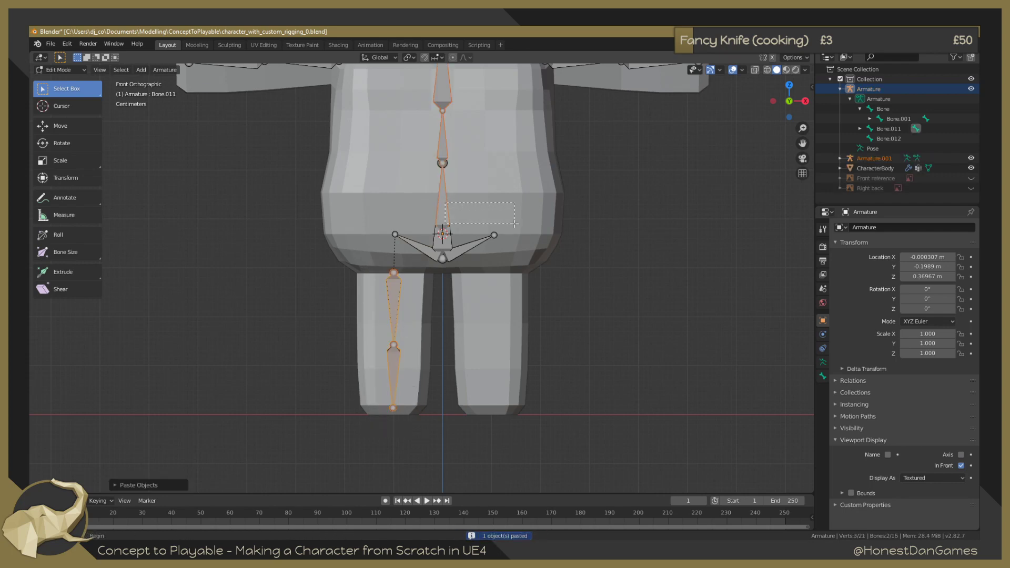
left_click(453, 179)
left_click(504, 187)
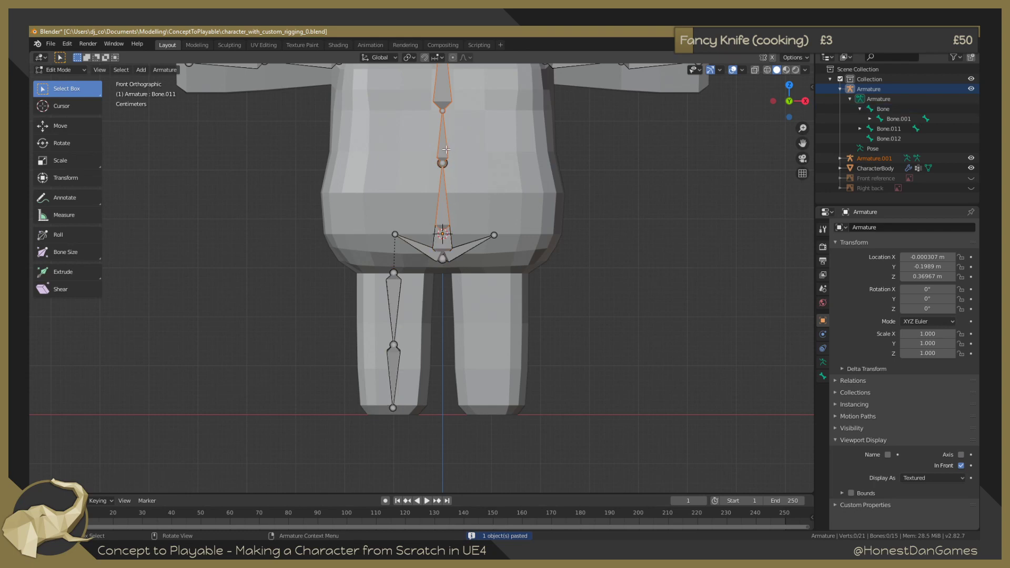
Undo the paste of the duplicate armature and the selection of the leg bones.
key("ctrl+z")
key("ctrl+z")
key("ctrl+z")
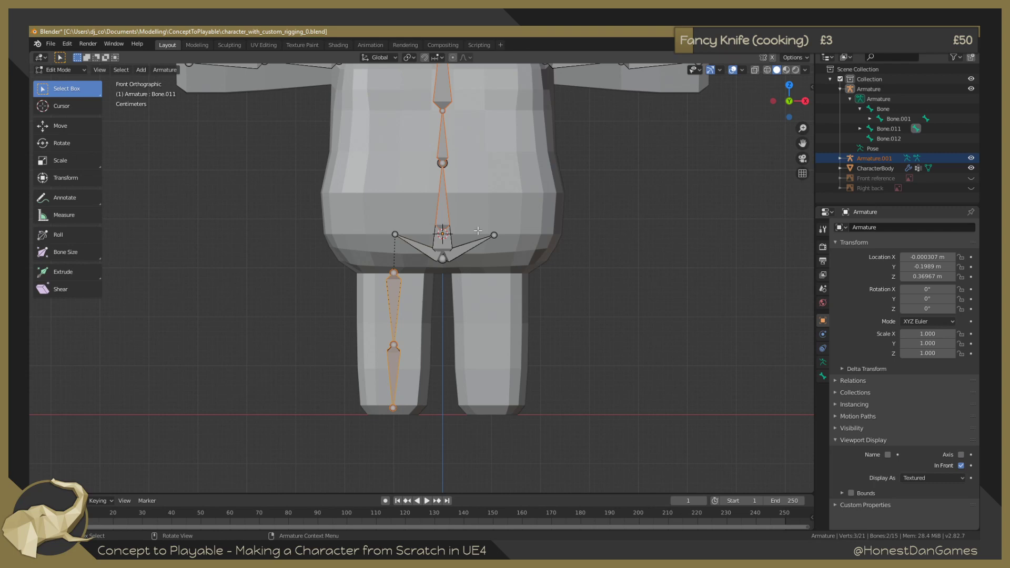
left_click(589, 218)
scroll(587, 219, "down", 4)
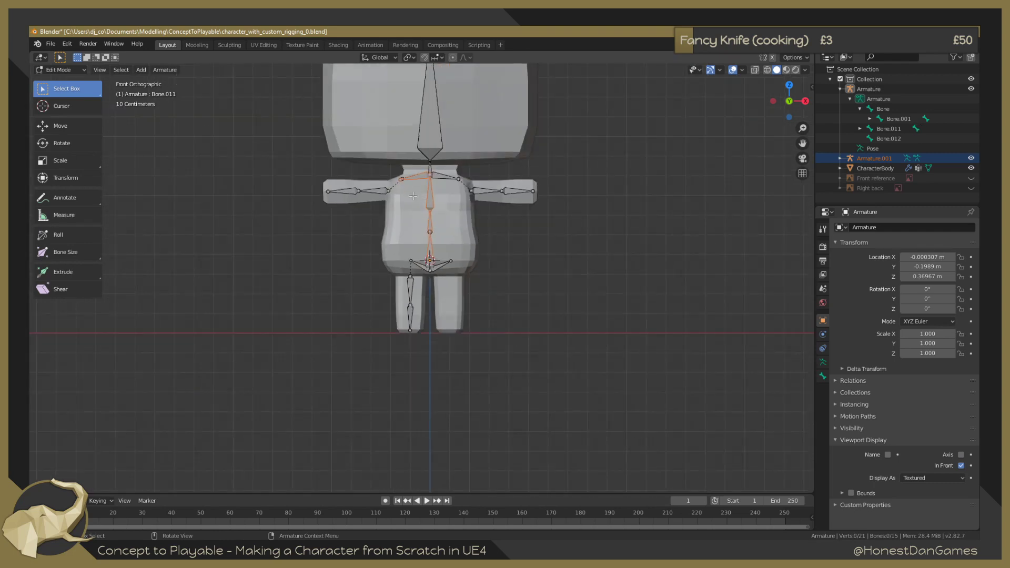
scroll(402, 197, "up", 2)
scroll(403, 197, "up", 7)
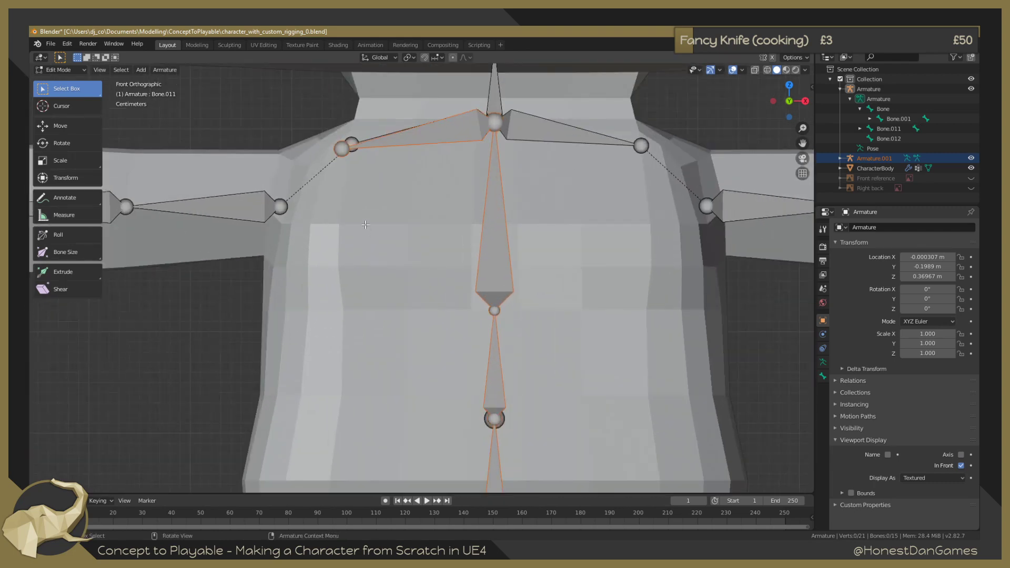
key("ctrl+z")
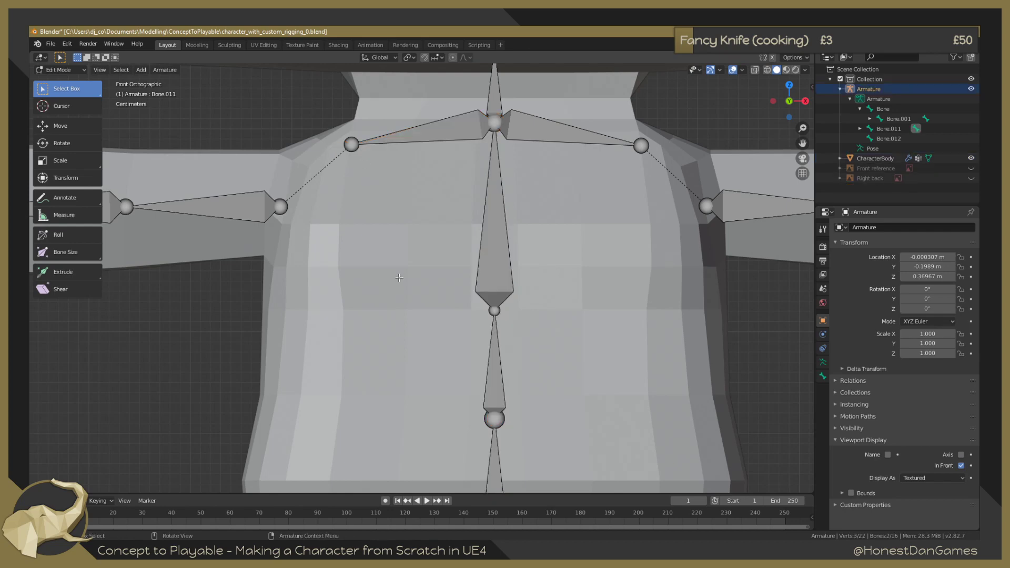
scroll(396, 293, "down", 6)
middle_click_drag(560, 443, 559, 356)
key("KP_1")
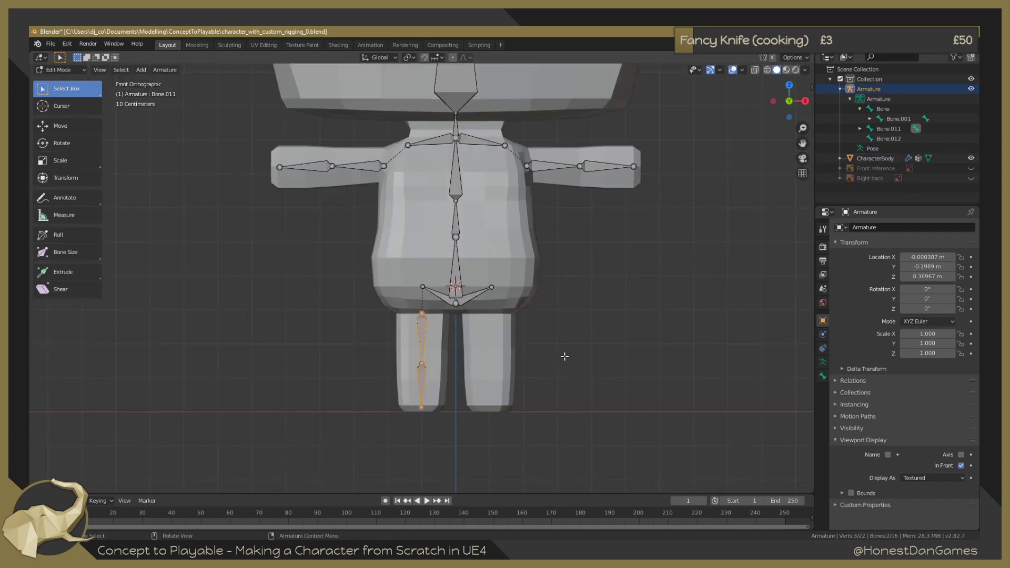
key("ctrl+z")
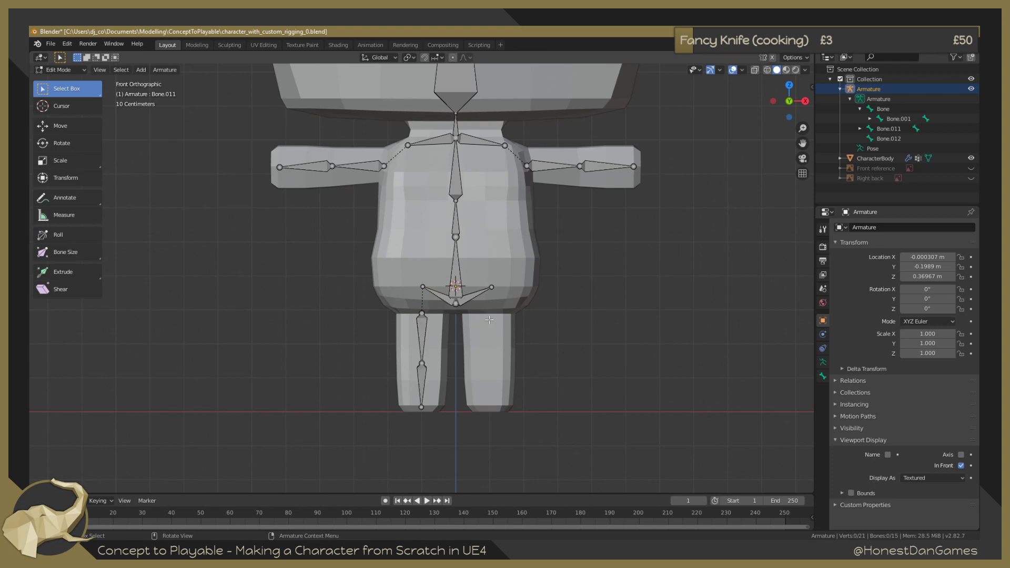
Reselect the right thigh and shin bones, try another copy and paste, and undo it.
left_click(424, 336)
left_click(421, 386, "shift")
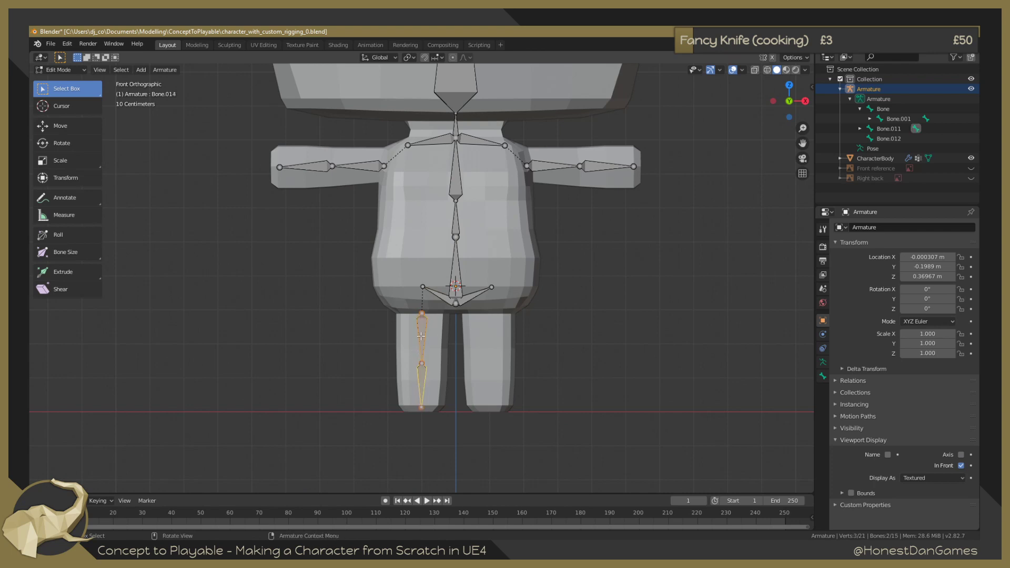
right_click(422, 331)
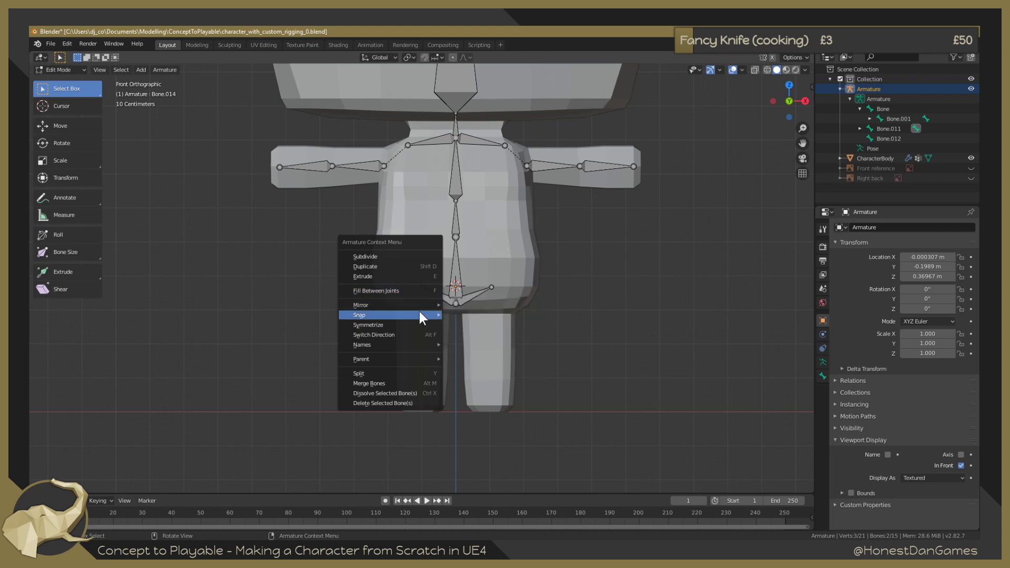
left_click(65, 44)
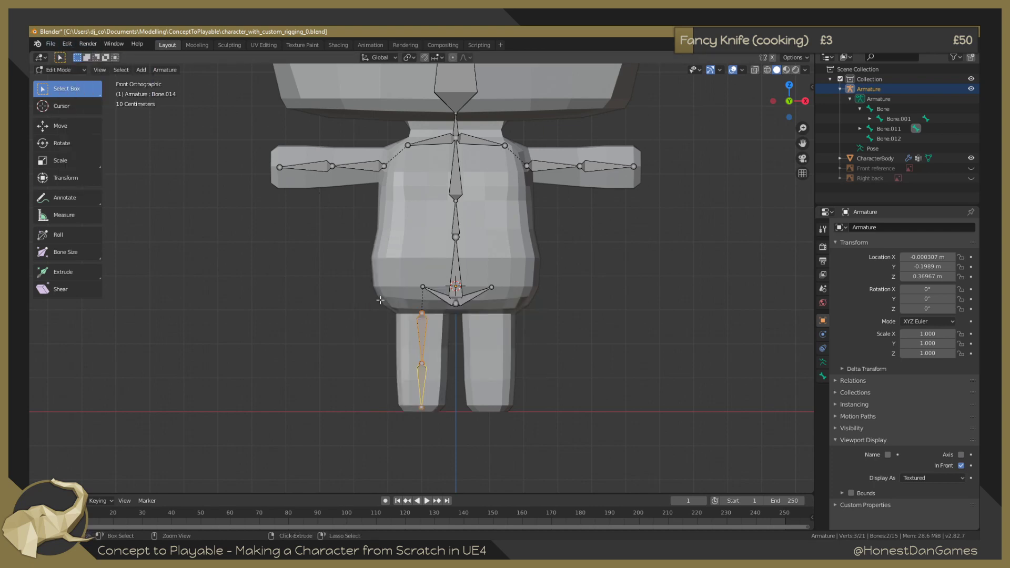
key("ctrl+c")
left_click(579, 336)
key("ctrl+v")
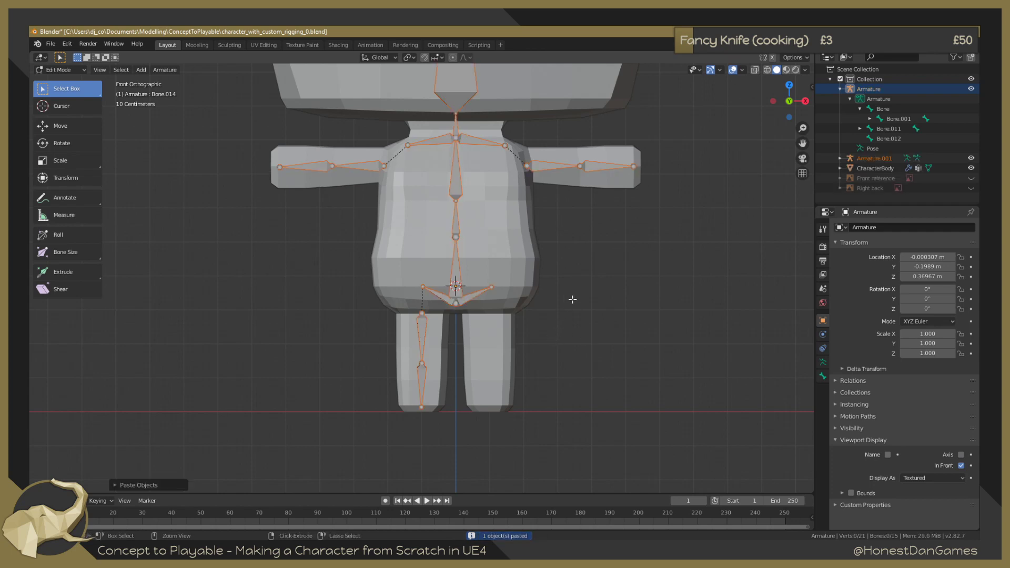
key("ctrl+z")
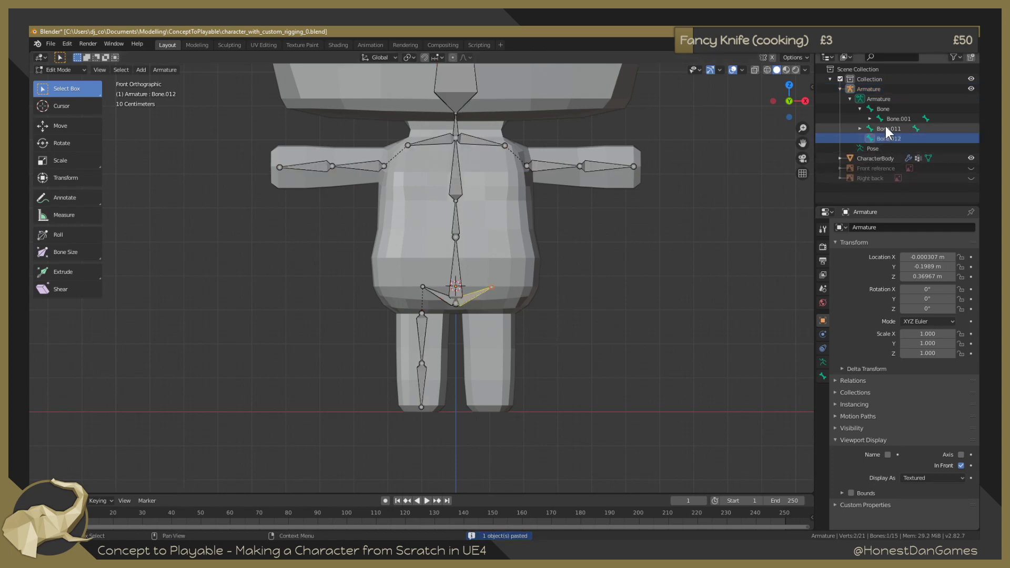
left_click(885, 117)
left_click(883, 107)
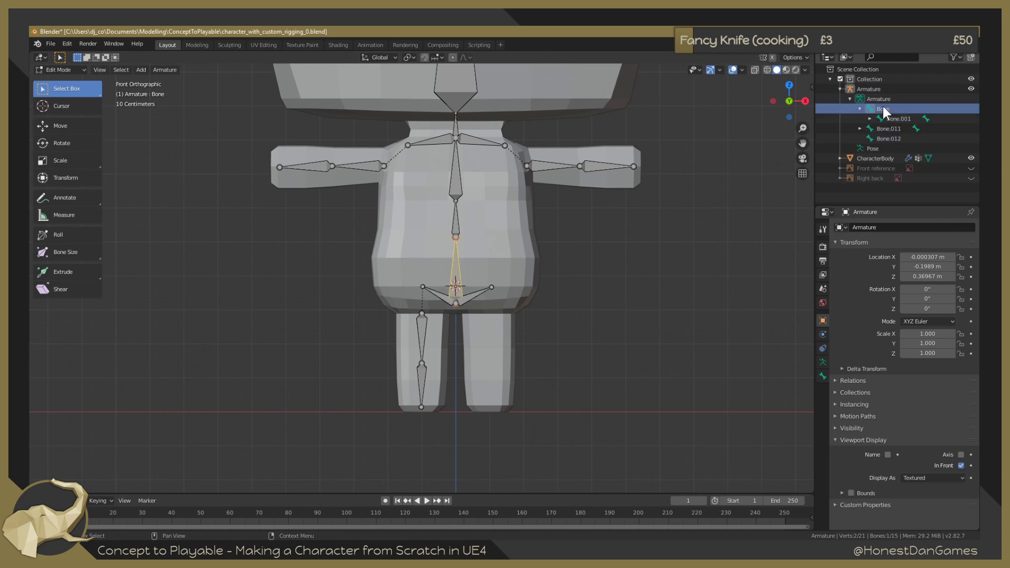
left_click(876, 100)
left_click(848, 99)
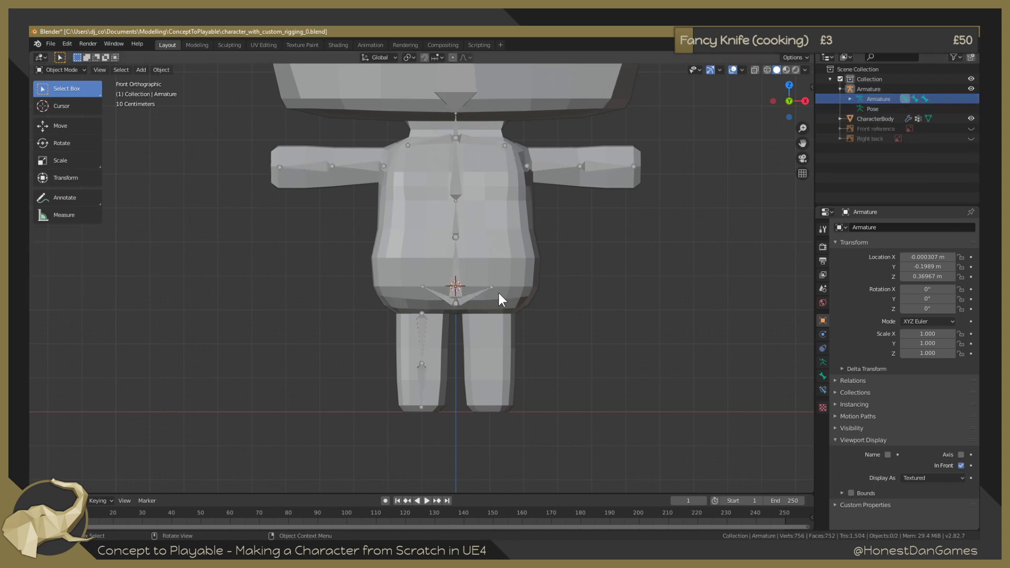
left_click(421, 327)
scroll(442, 328, "up", 3)
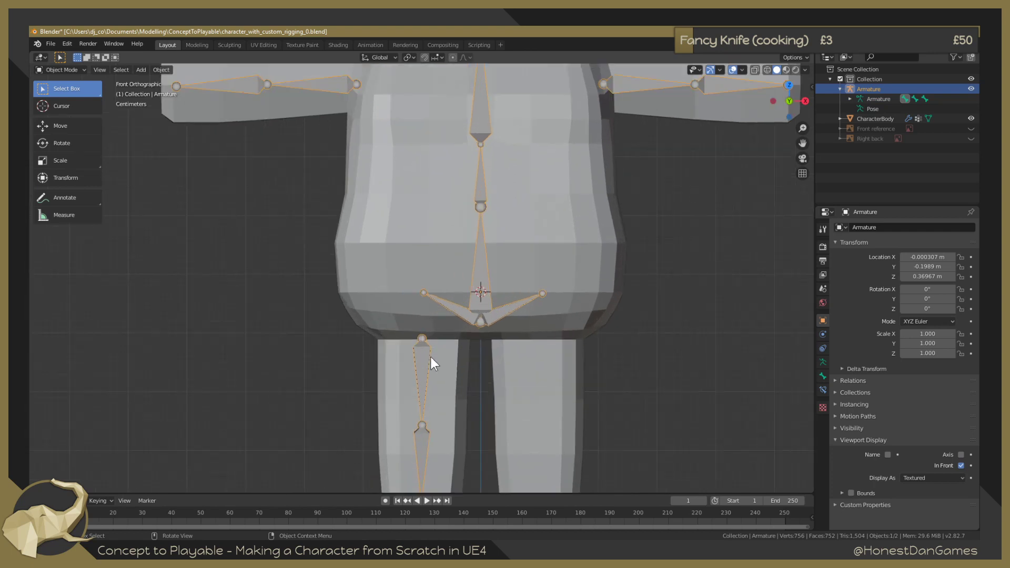
scroll(430, 357, "down", 2)
key("Tab")
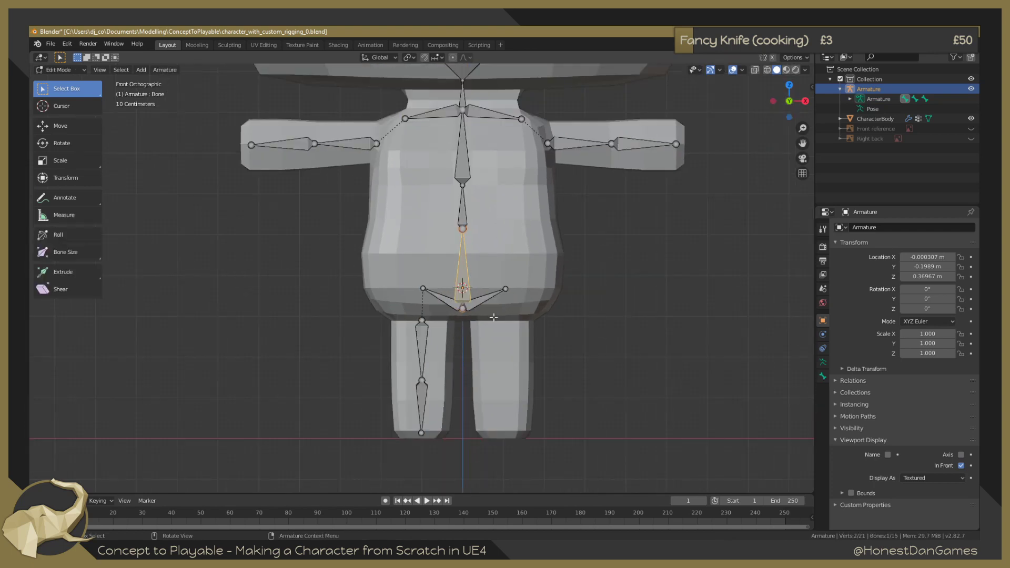
left_click(421, 337)
left_click(502, 328)
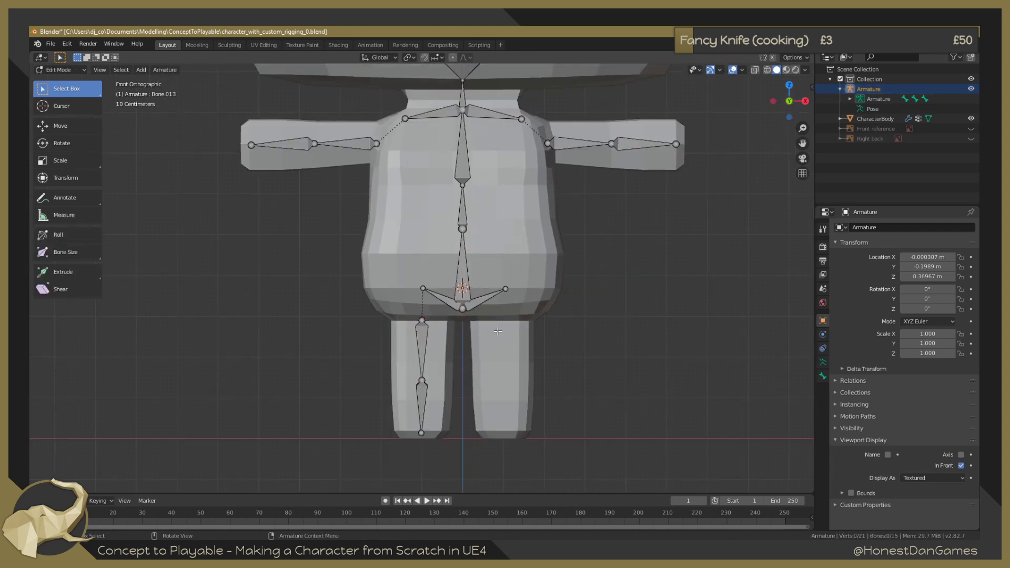
Add a new bone to the armature and scale the whole bone down to about 0.16.
key("shift+a")
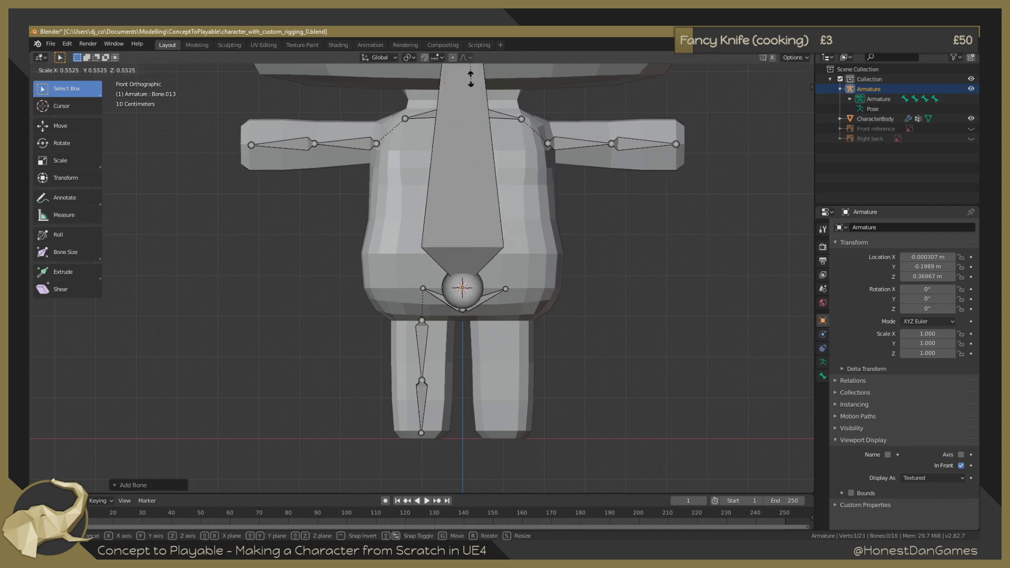
scroll(469, 130, "down", 5)
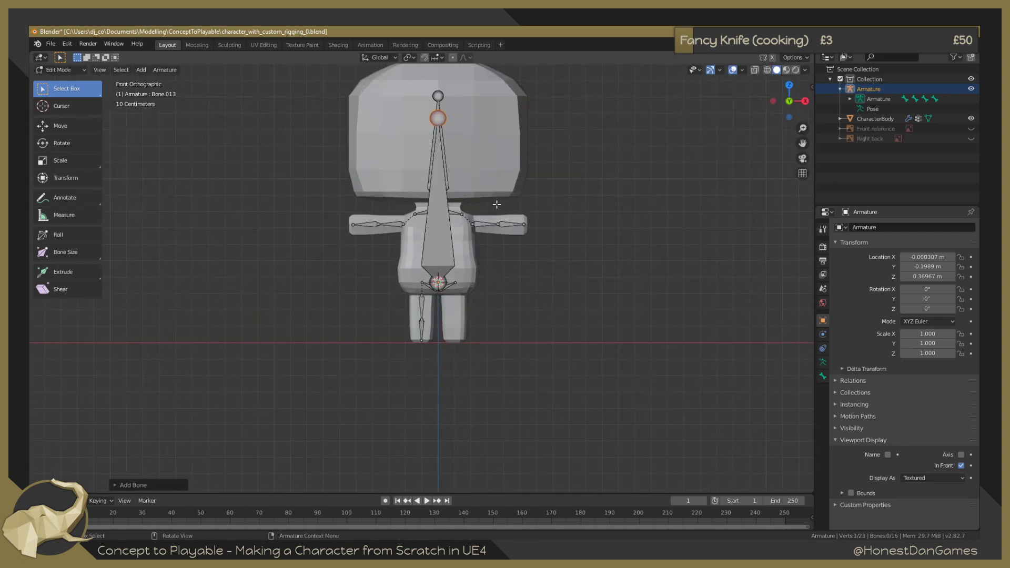
left_click(437, 252)
key("s")
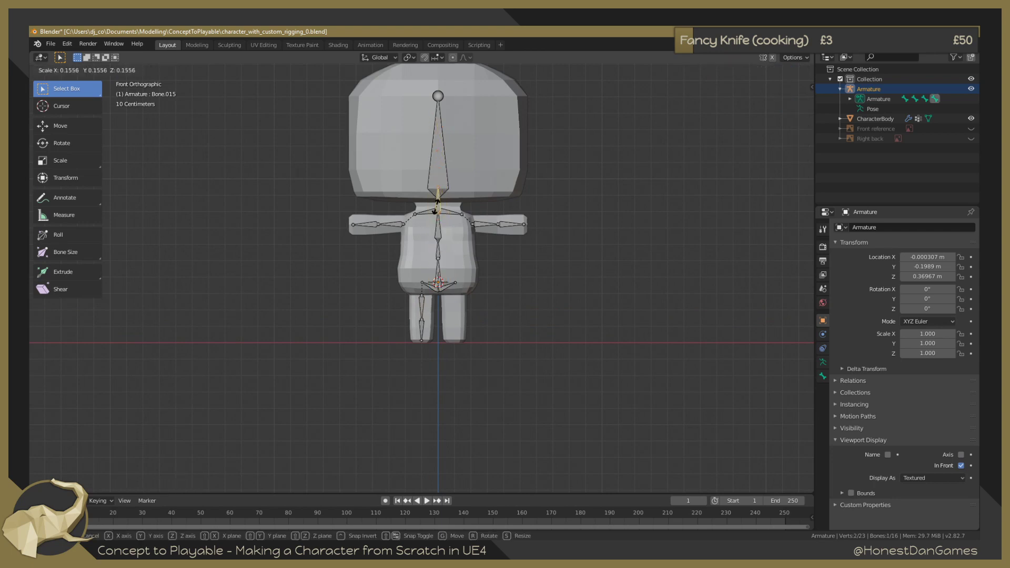
left_click(434, 211)
Turn the new bone upside down about global Y and move it into the upper part of the character's left leg.
key("r")
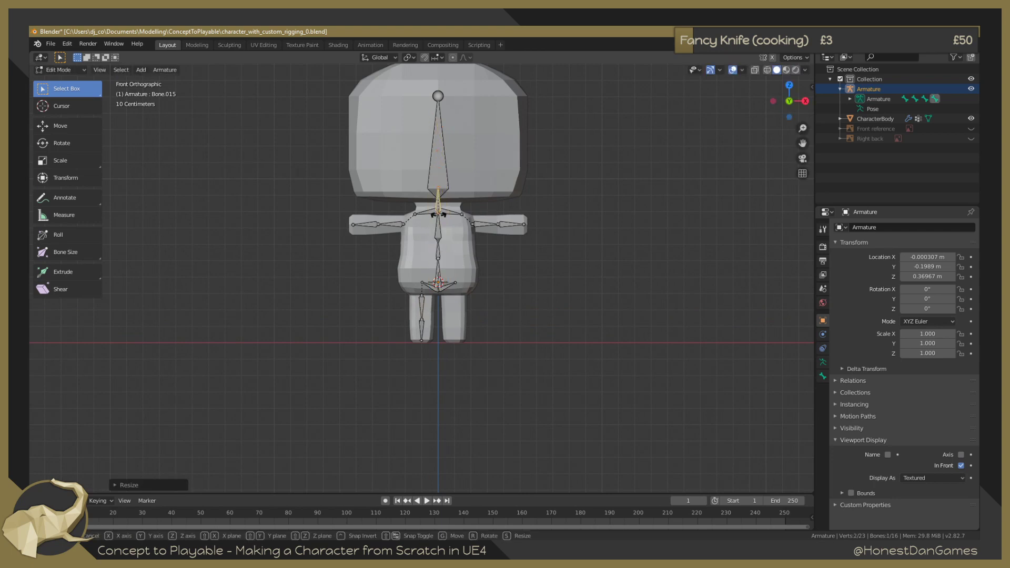
key("y")
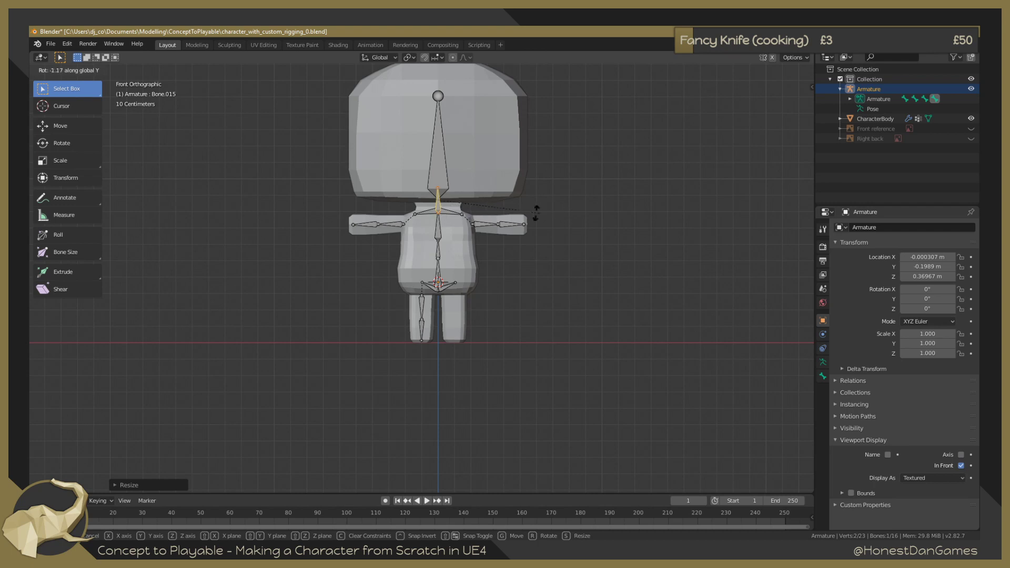
left_click(280, 184)
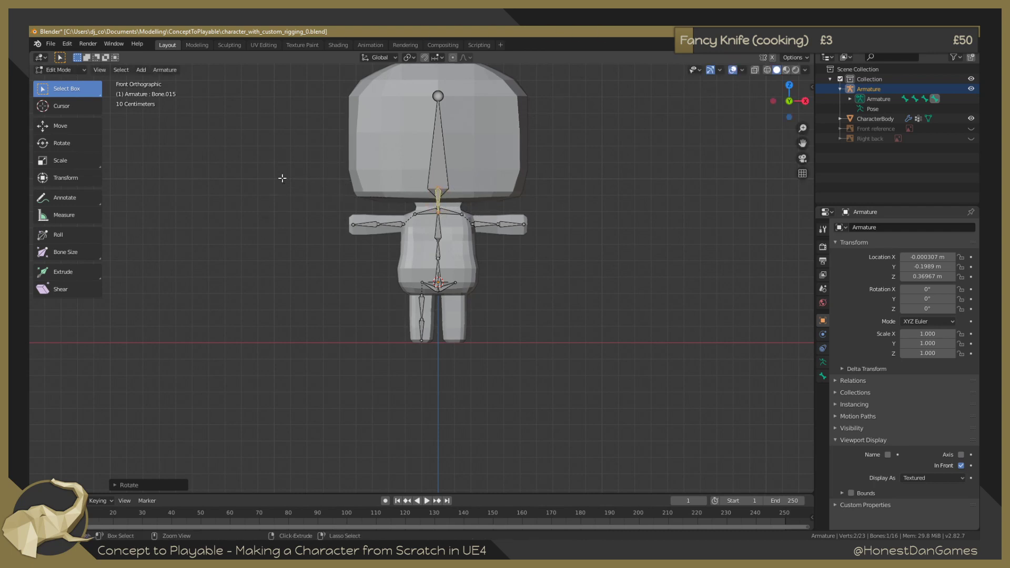
key("g")
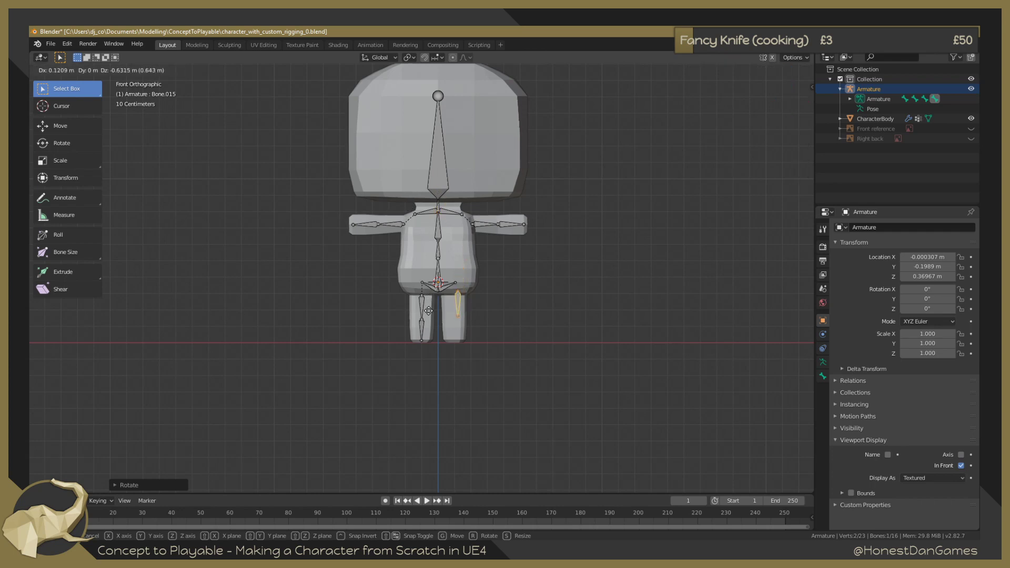
left_click(424, 316)
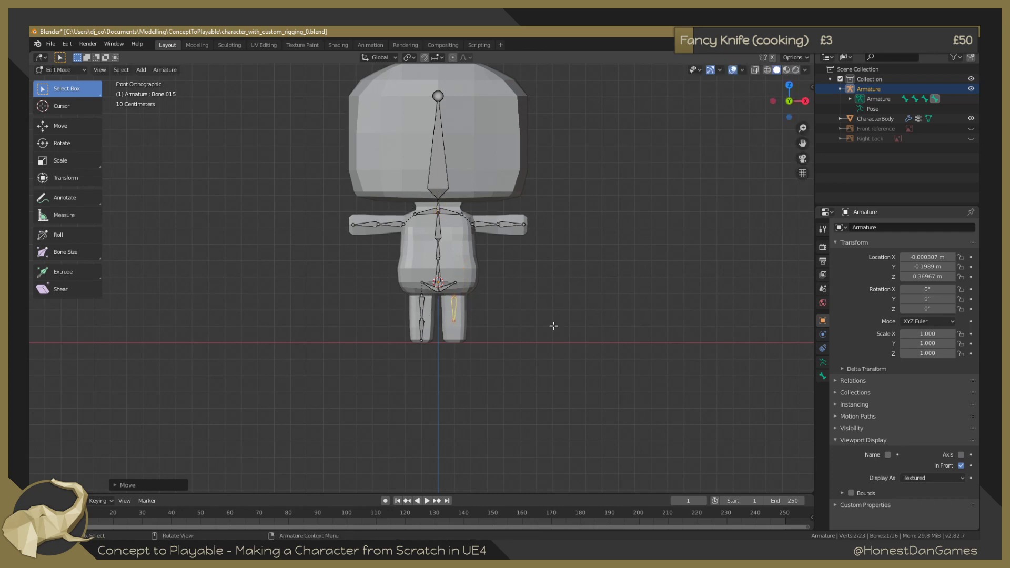
scroll(554, 326, "up", 10)
middle_click_drag(723, 418, 719, 409)
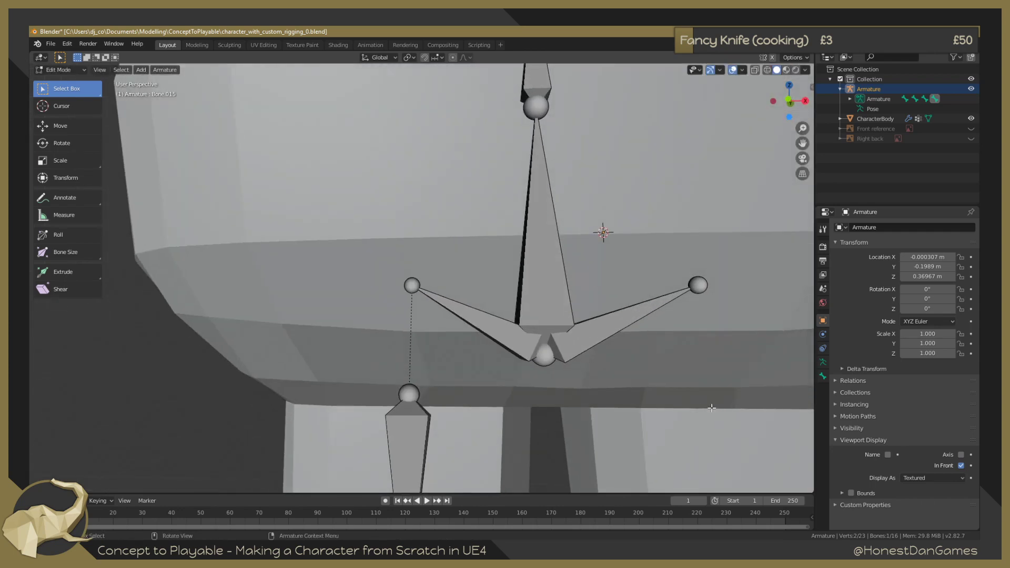
Restore the undone left thigh bone and move it so its upper end is level with the right thigh bone.
scroll(626, 416, "down", 5)
scroll(616, 421, "up", 5)
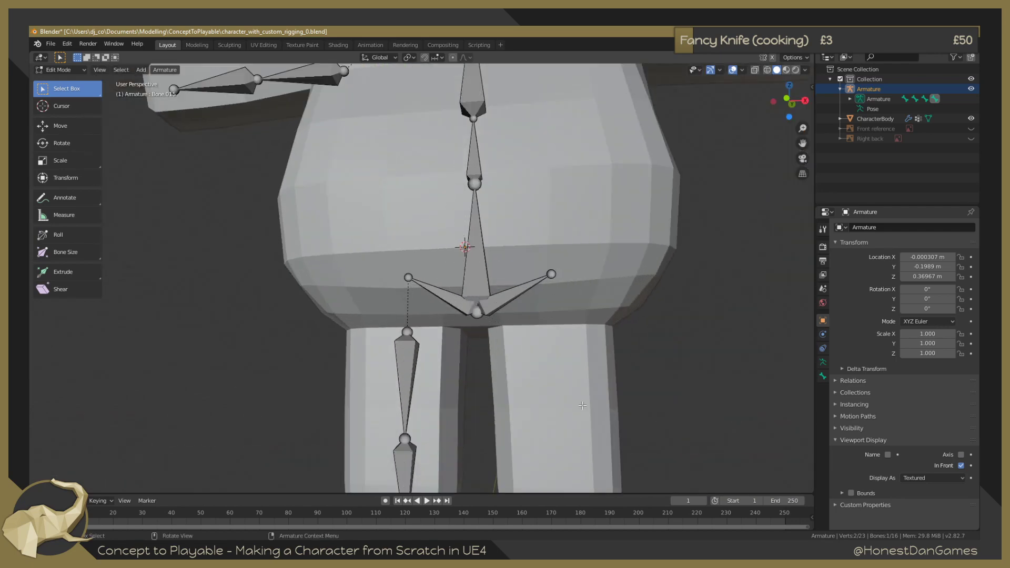
key("ctrl+shift+z")
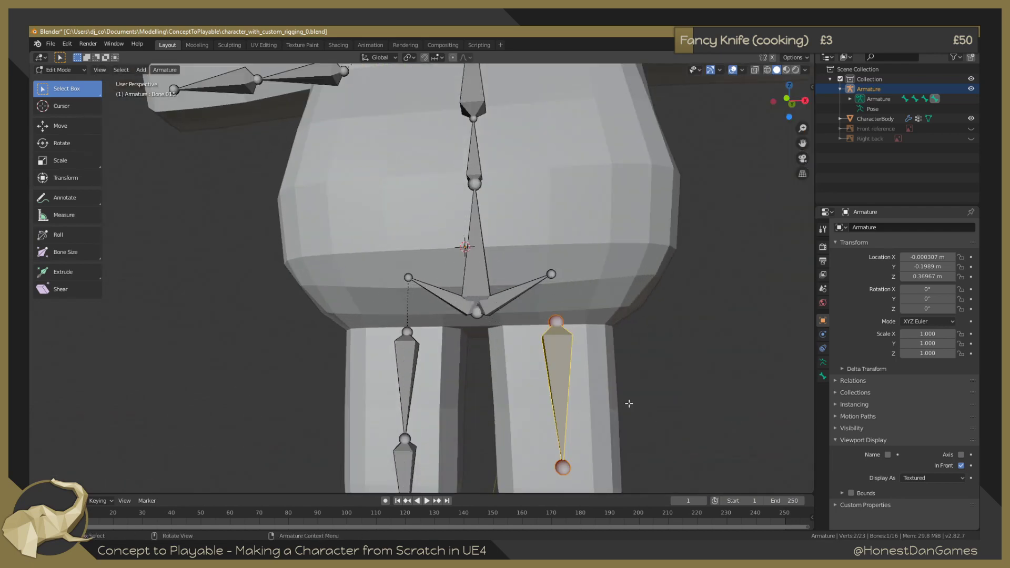
key("KP_1")
scroll(556, 368, "up", 3)
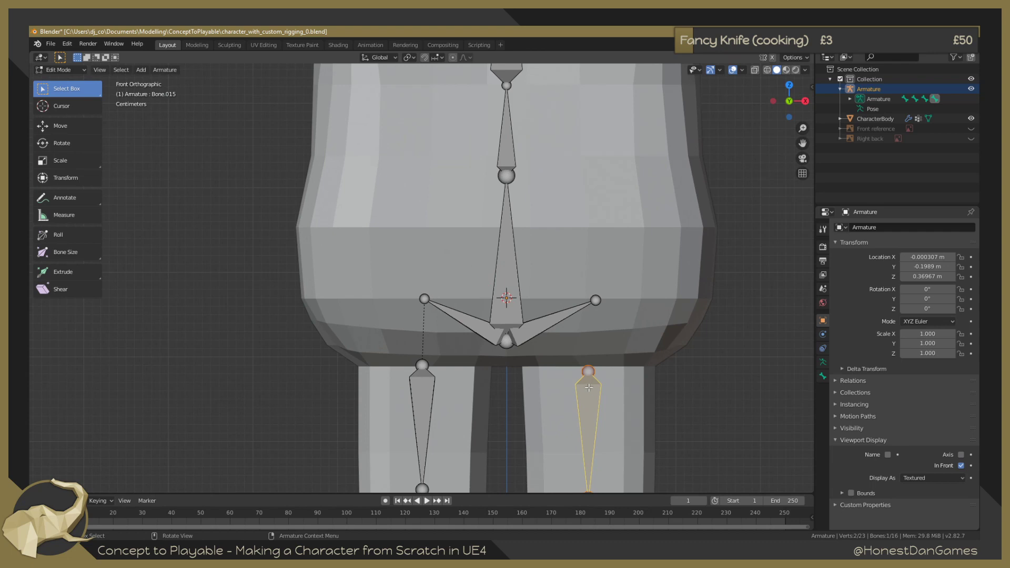
key("g")
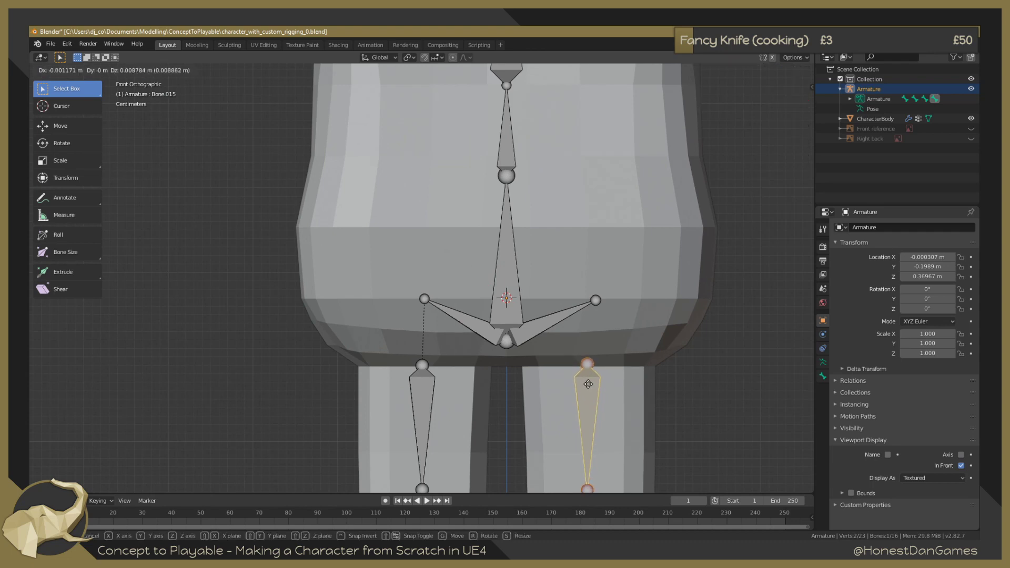
left_click(588, 386)
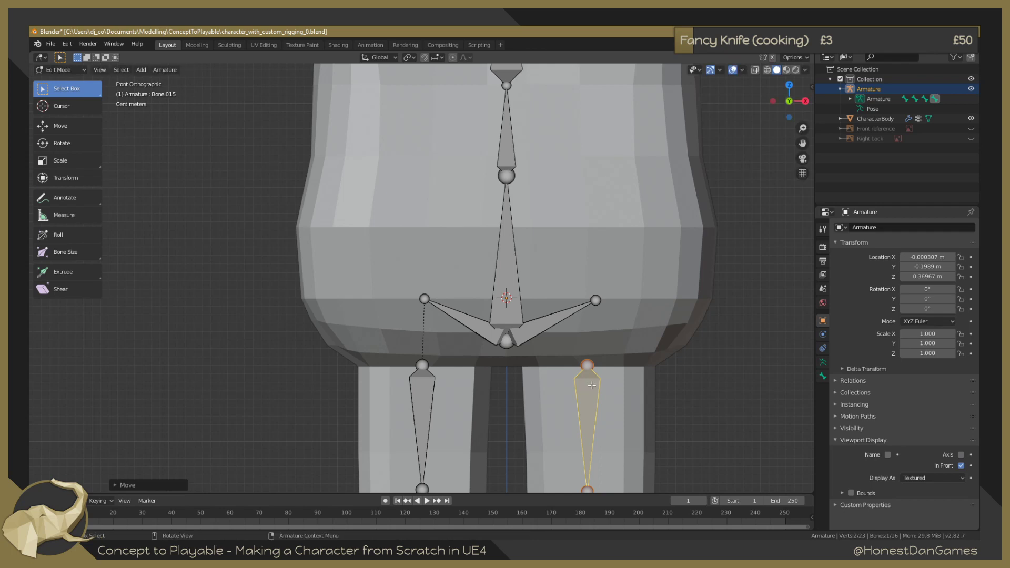
Move the outer tip of the left hip bone about 0.005 m inward to mirror the right hip bone.
left_click(597, 299)
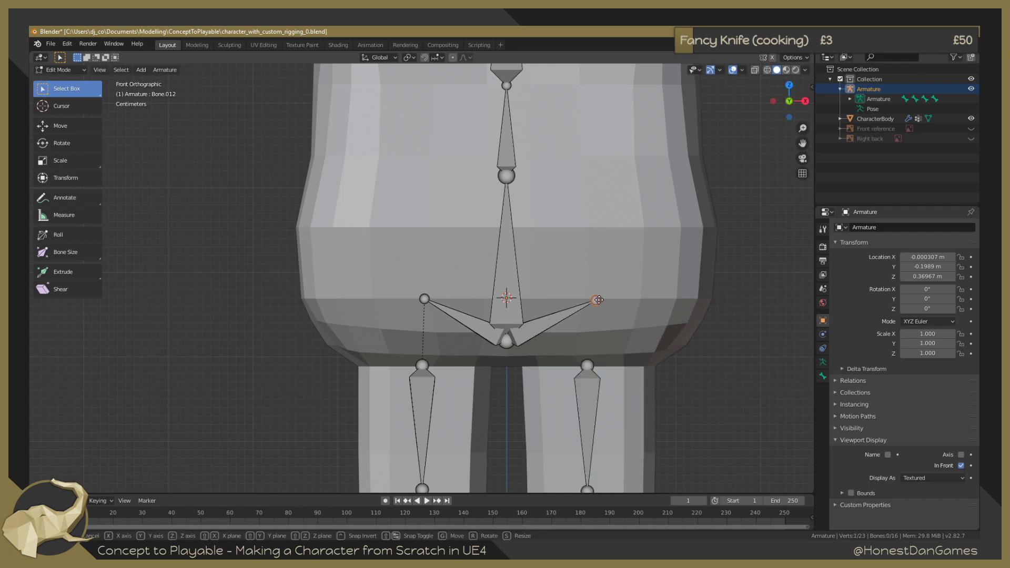
key("g")
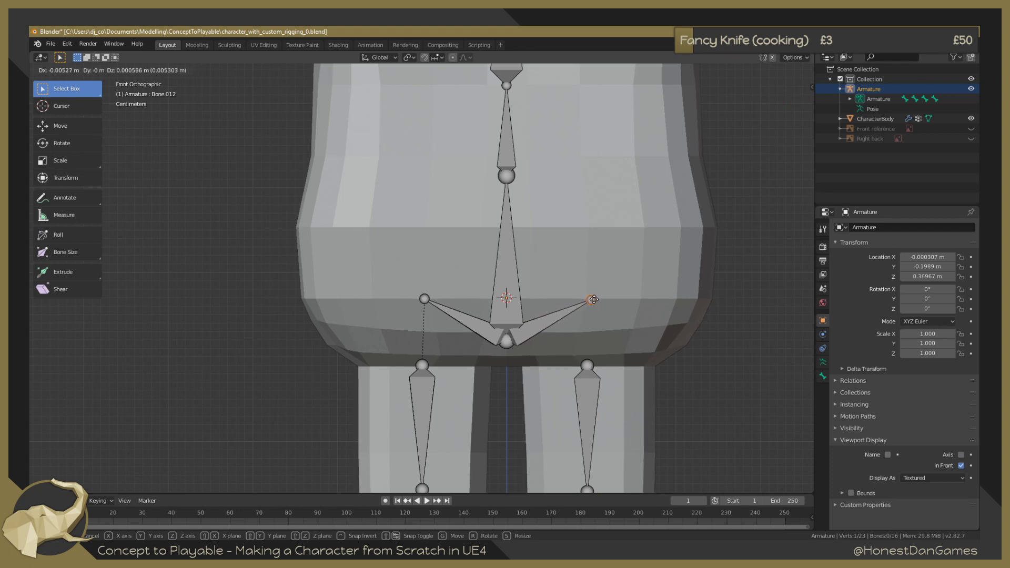
left_click(593, 299)
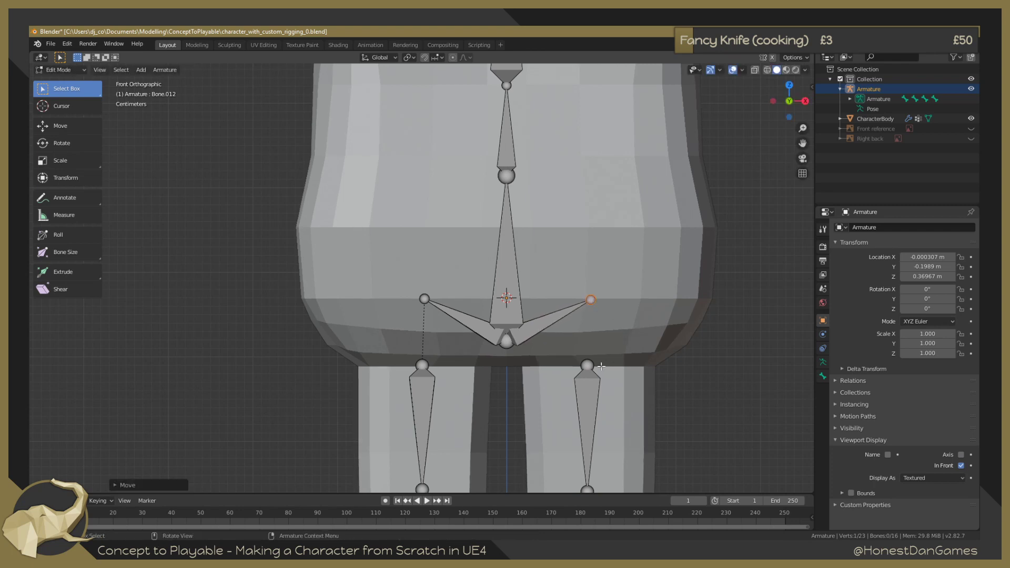
Raise the lower end of the left thigh bone about 0.001 m along global Z, level with the right knee.
middle_click_drag(601, 366, 613, 266, "shift")
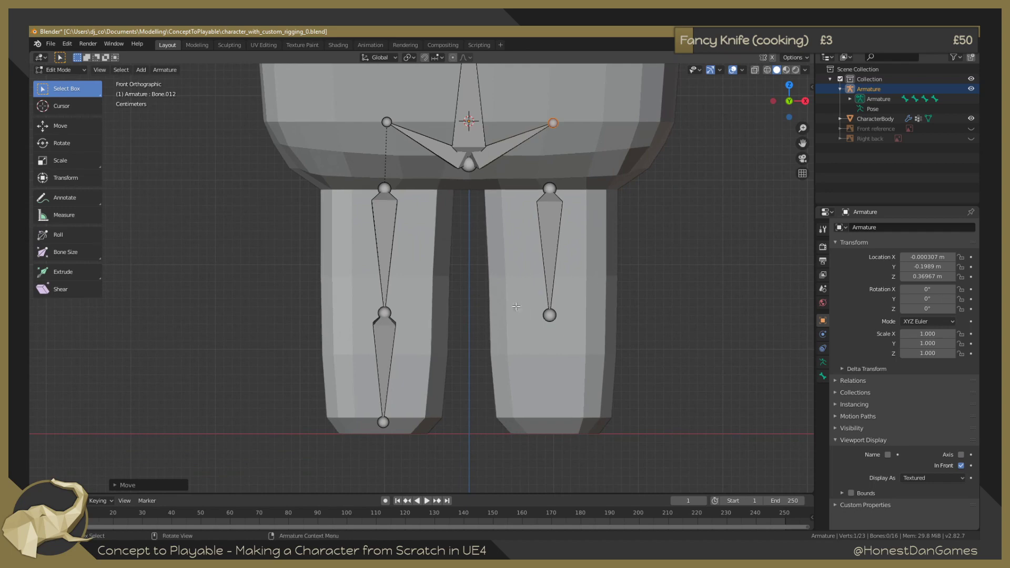
left_click_drag(524, 309, 575, 341)
key("g")
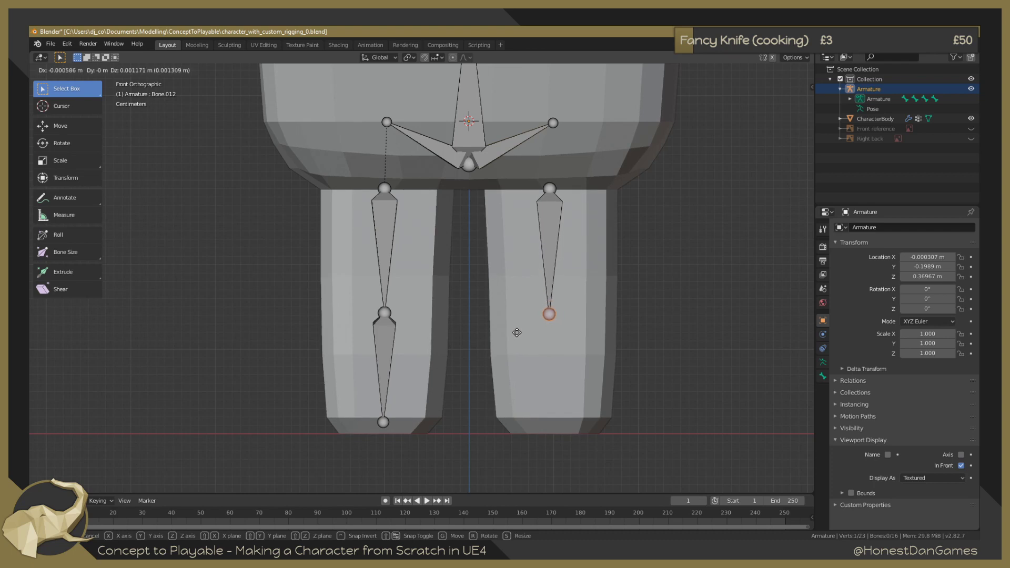
key("z")
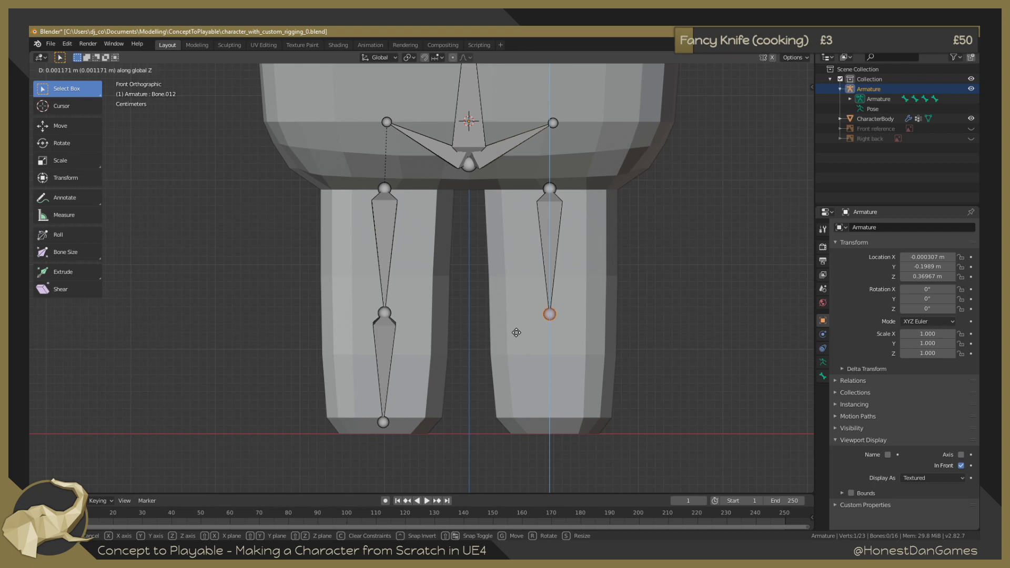
left_click(516, 333)
Extrude a left shin bone from the knee about 0.126 m straight down along global Z.
key("e")
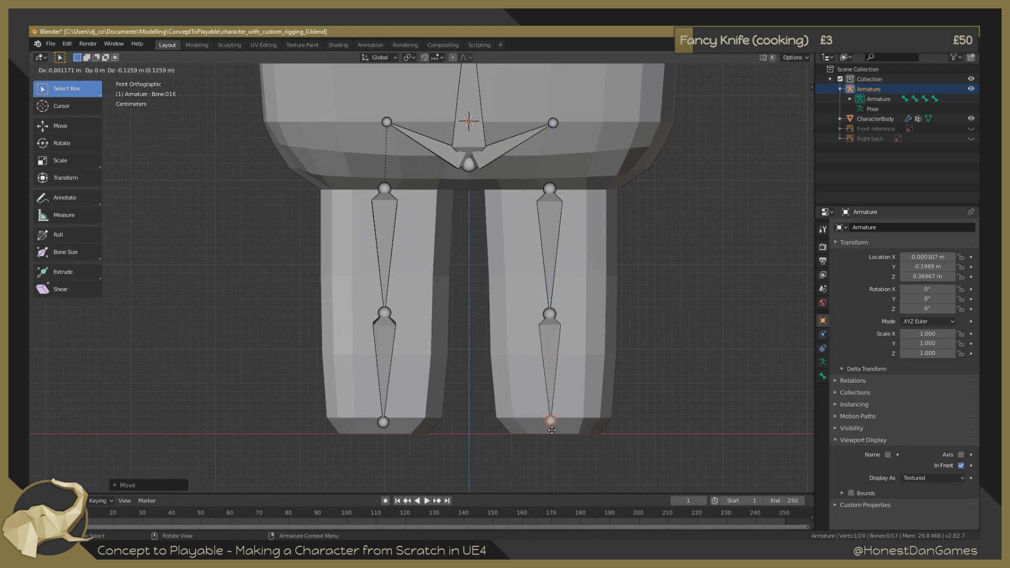
key("z")
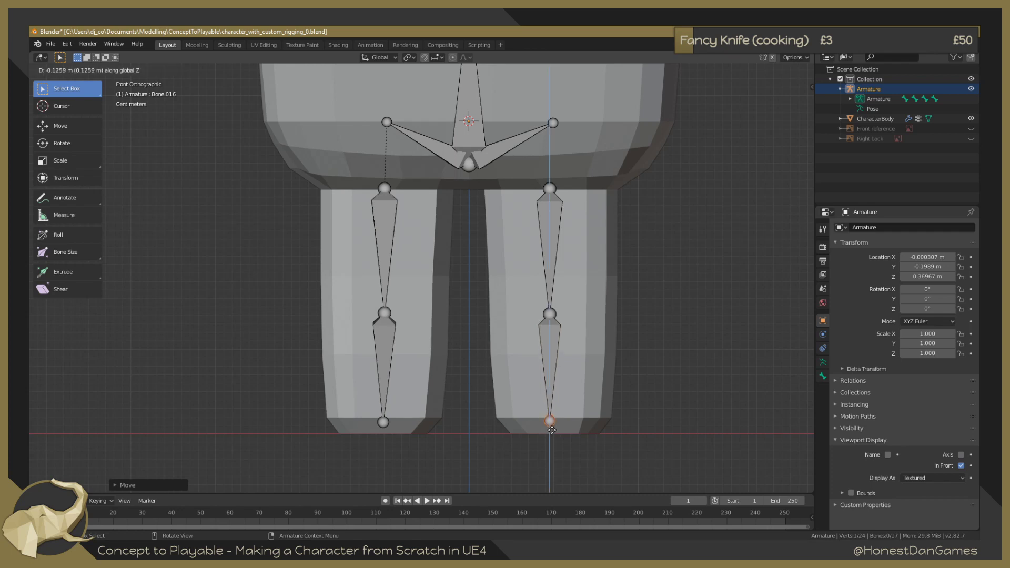
left_click(552, 430)
Move the left thigh and shin bones together along global Y into the leg, matching the right leg's upper joint.
key("KP_3")
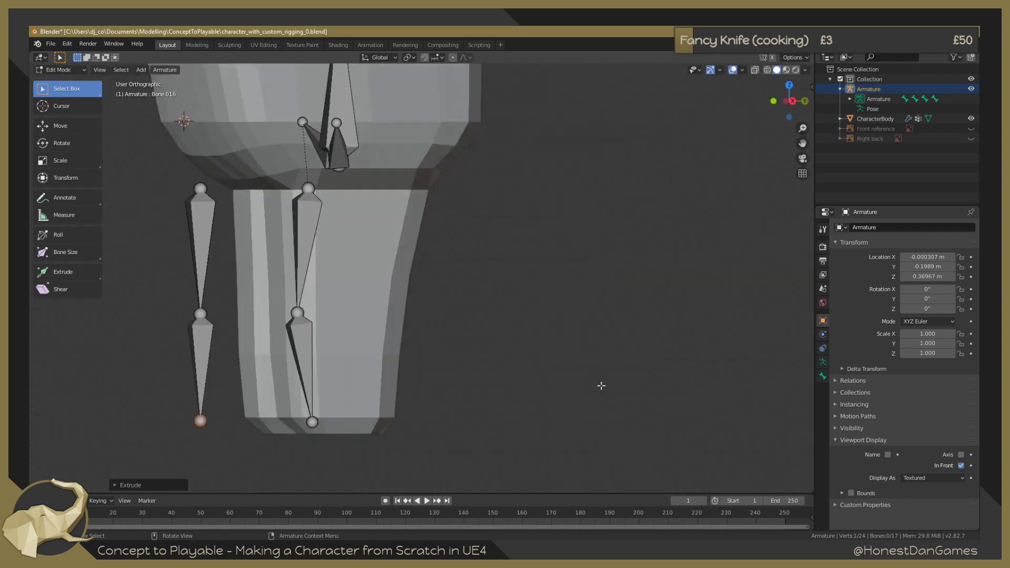
left_click_drag(124, 167, 210, 462)
key("g")
key("y")
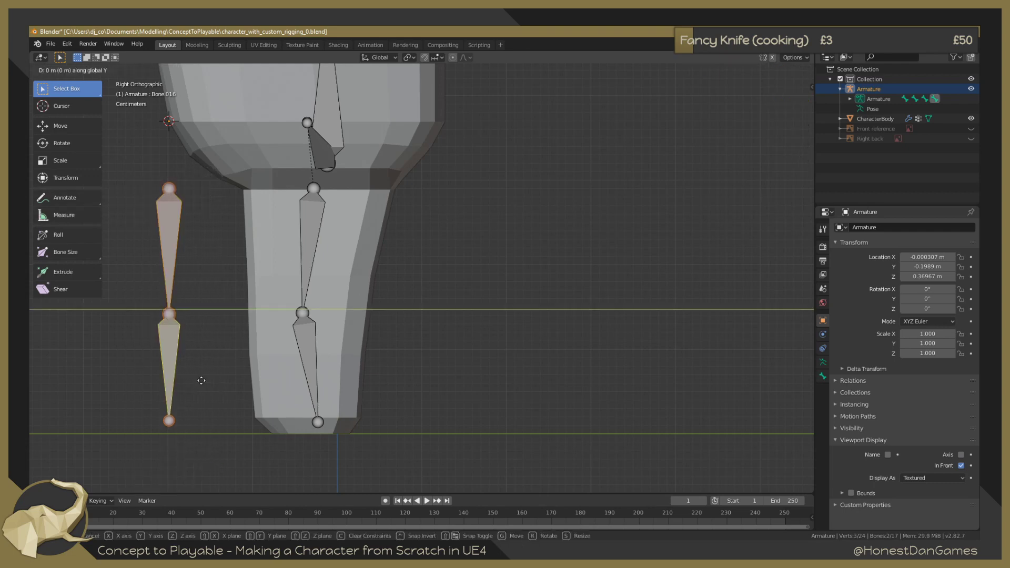
left_click(346, 378)
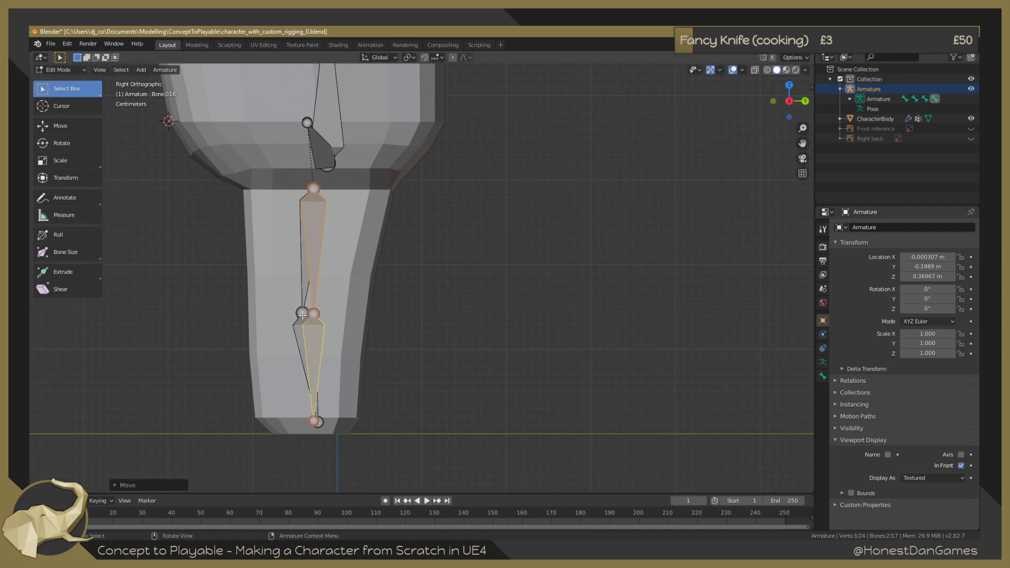
Shift the left knee and ankle joints along global Y onto the matching joints of the right leg.
left_click(312, 312)
key("g")
key("y")
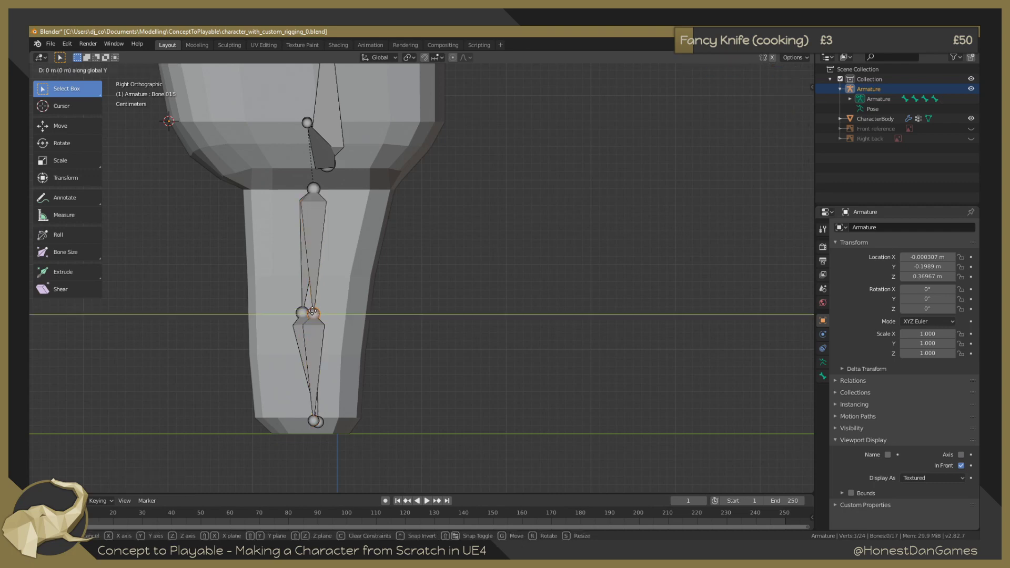
left_click(302, 312)
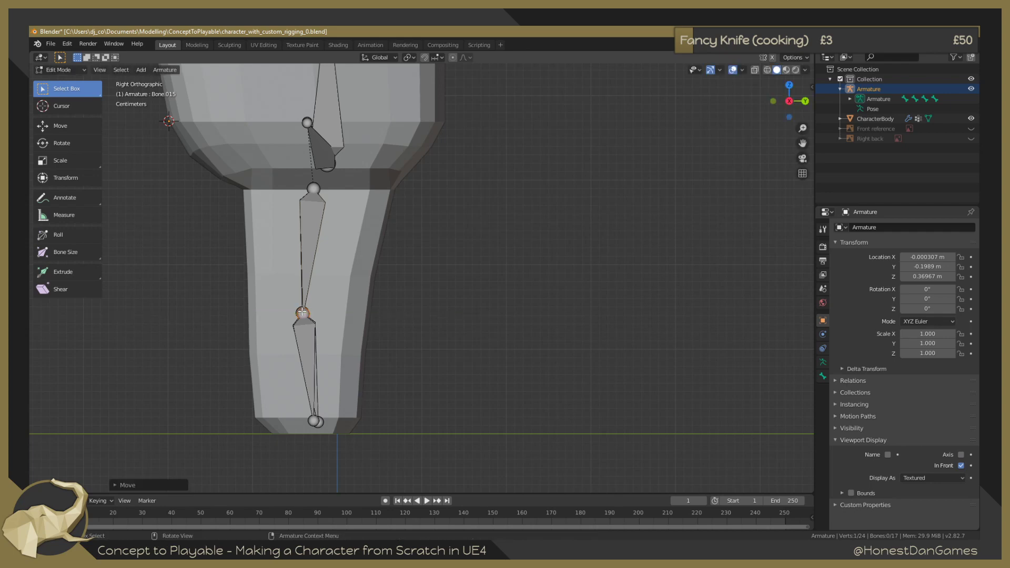
left_click(314, 421)
key("g")
key("y")
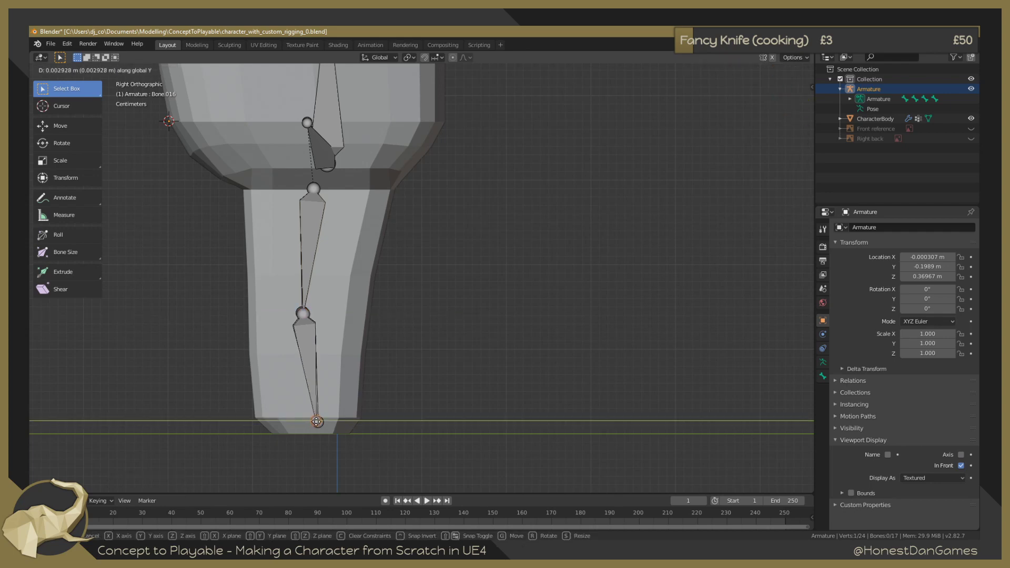
left_click(318, 422)
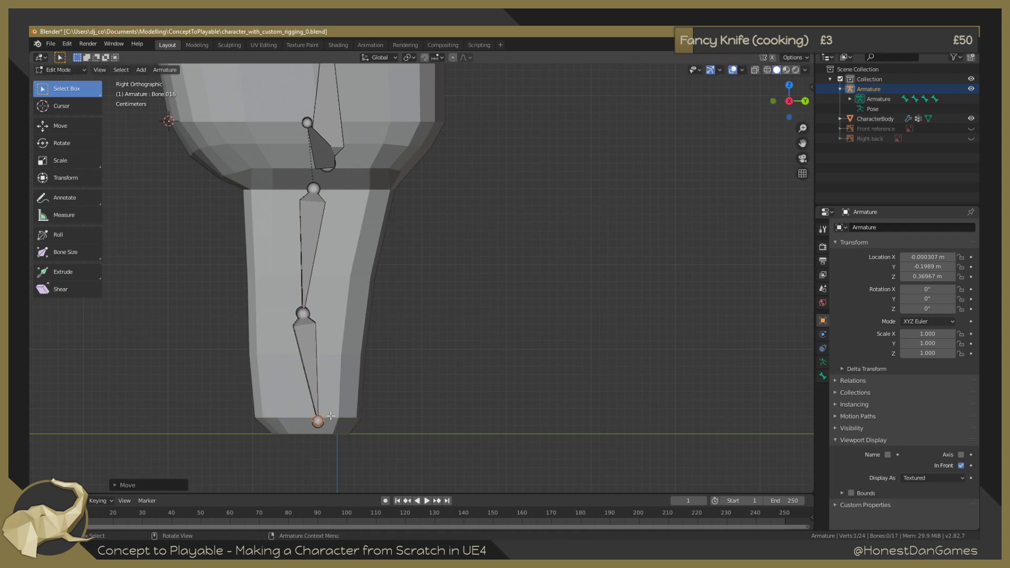
Fine-tune the left knee and ankle joints over the right leg's joints in side view with global X locked.
left_click(305, 315)
key("g")
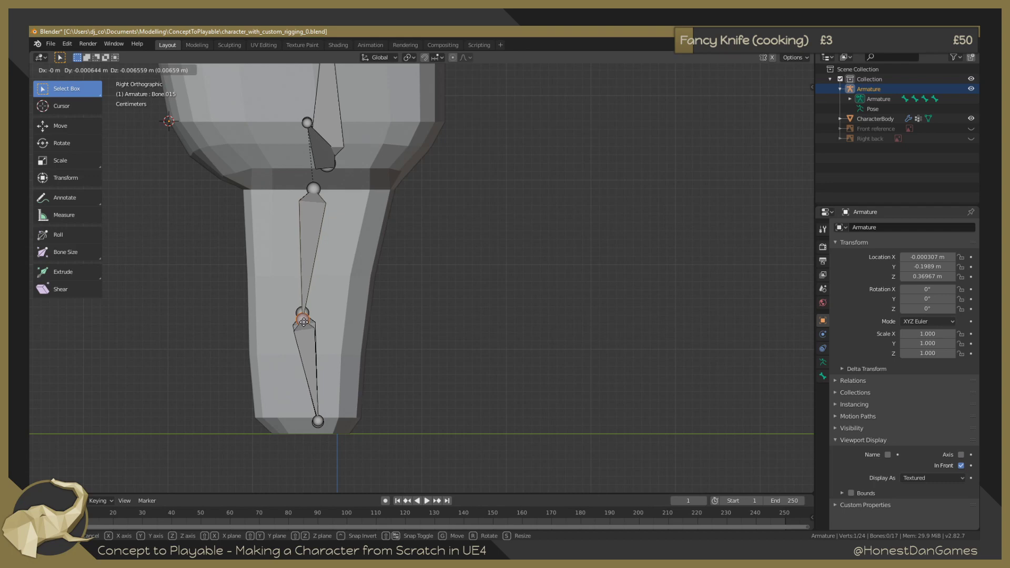
key("shift+x")
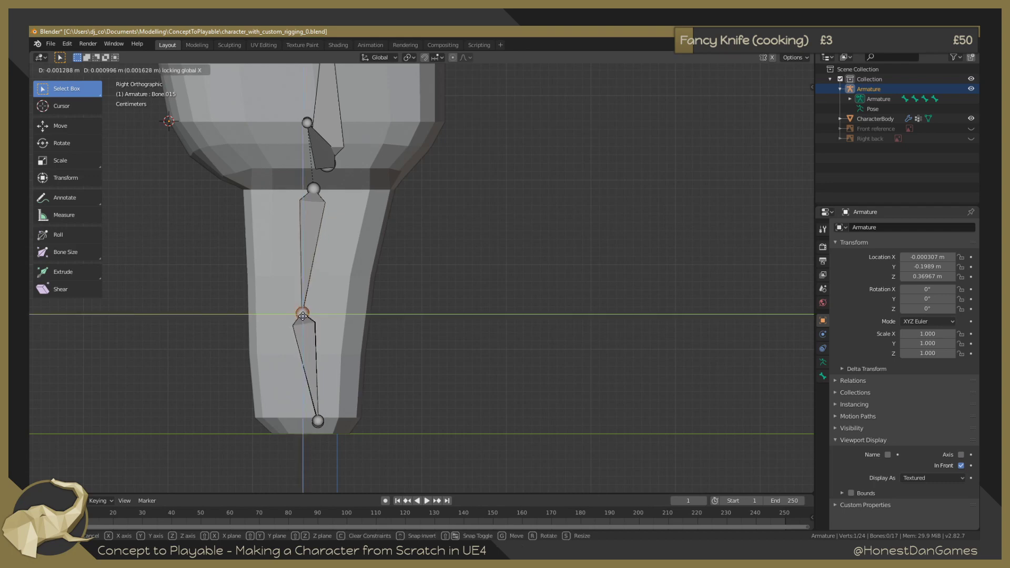
left_click(303, 315)
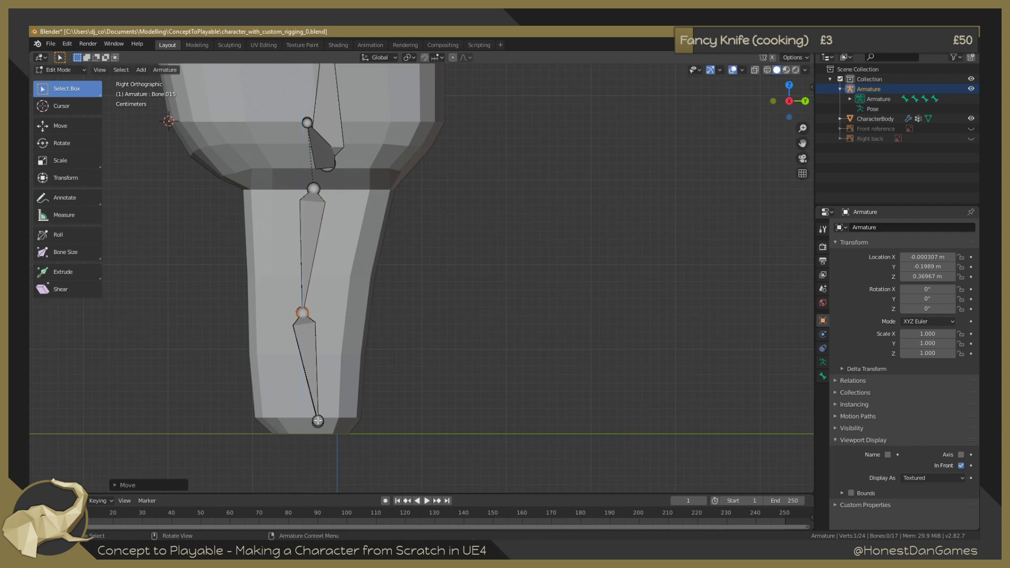
left_click(318, 421)
key("g")
key("shift+x")
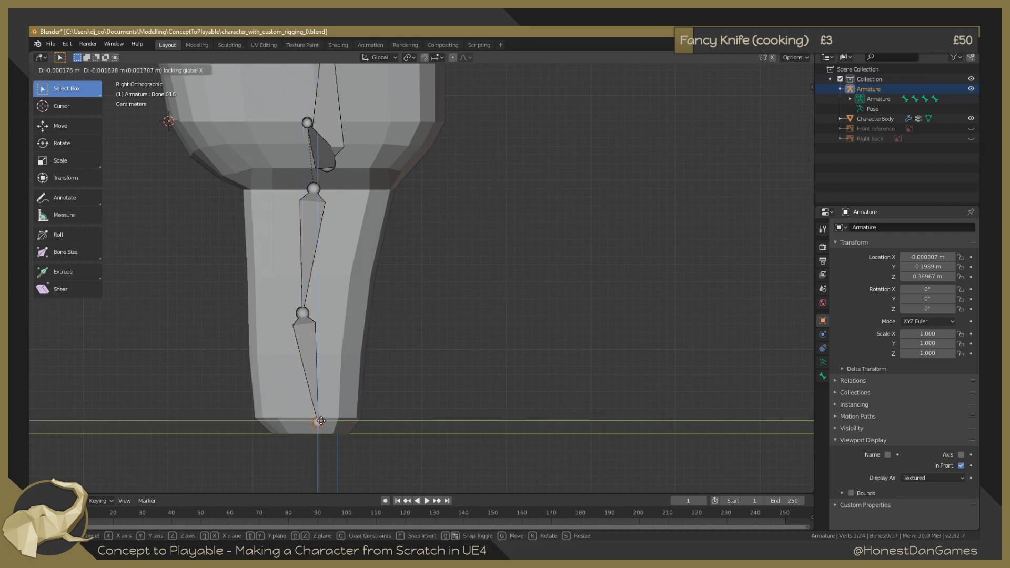
left_click(320, 421)
Save the file character_with_custom_rigging_0.blend.
scroll(383, 340, "down", 5)
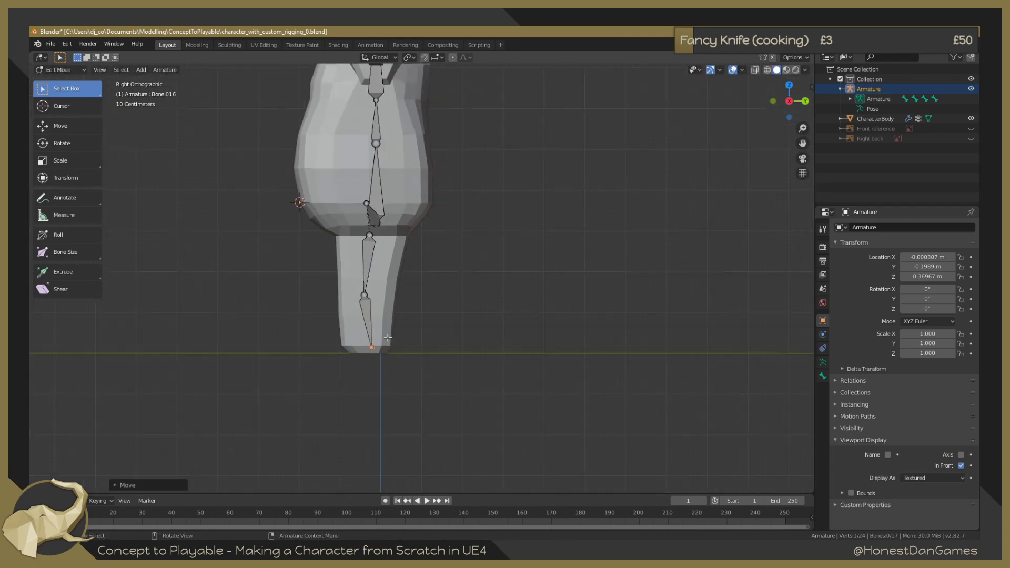
middle_click_drag(466, 217, 478, 328, "shift")
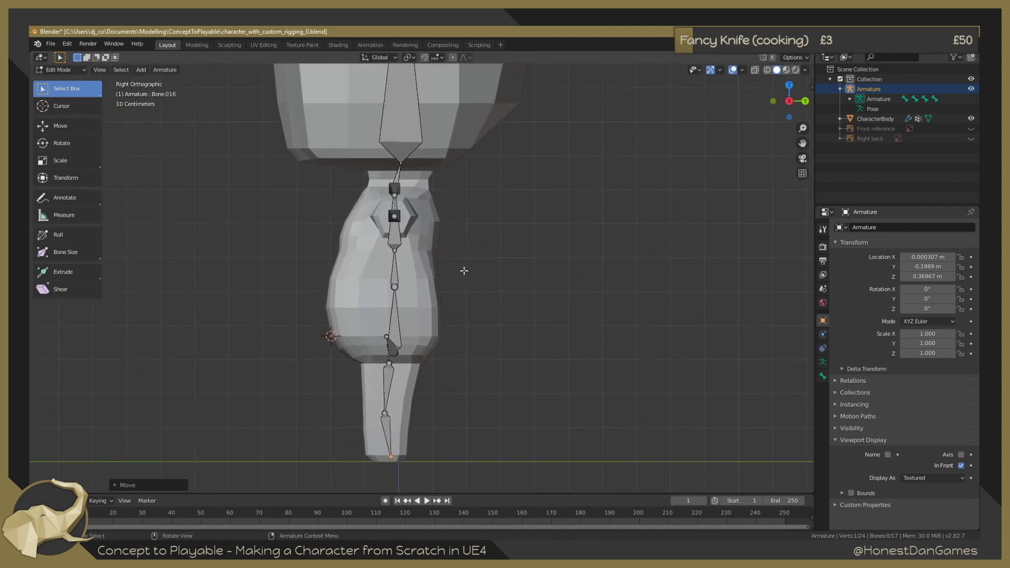
scroll(470, 246, "down", 4)
scroll(471, 288, "up", 1)
scroll(472, 288, "down", 2)
key("ctrl+s")
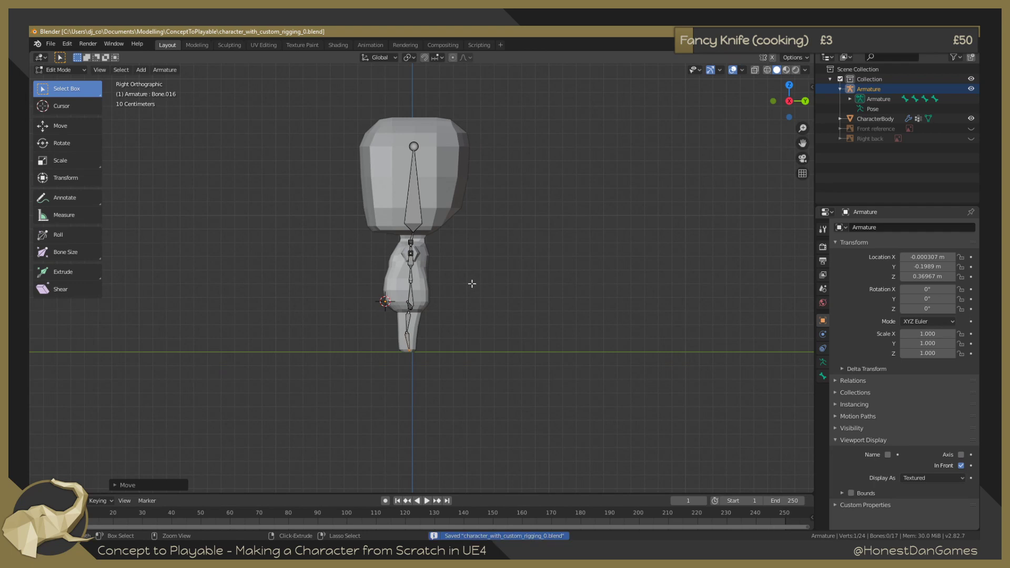
Parent the left thigh bone to the left hip bone, keeping its offset, and clear the selection.
key("KP_1")
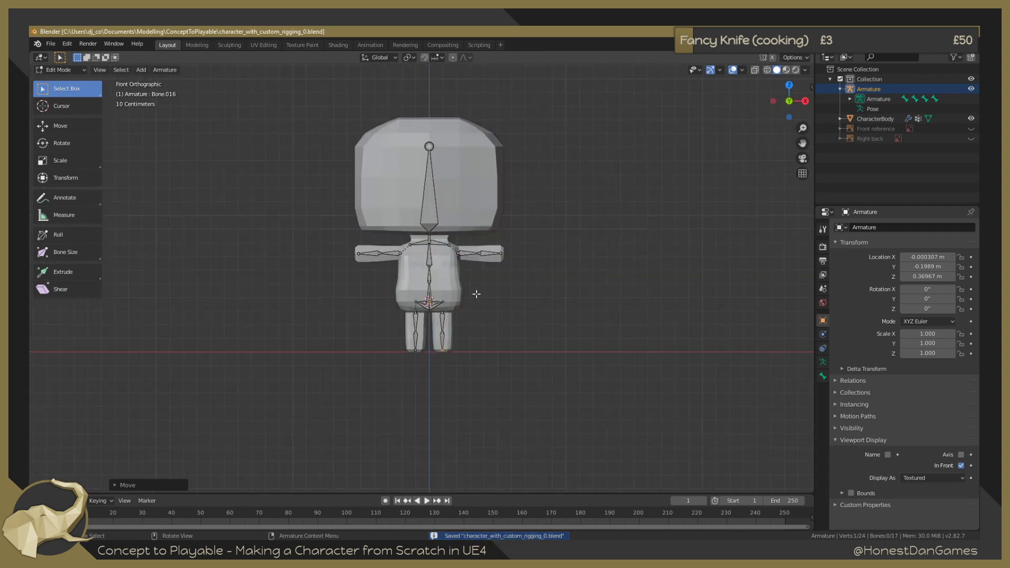
scroll(476, 294, "up", 2)
scroll(489, 322, "up", 2)
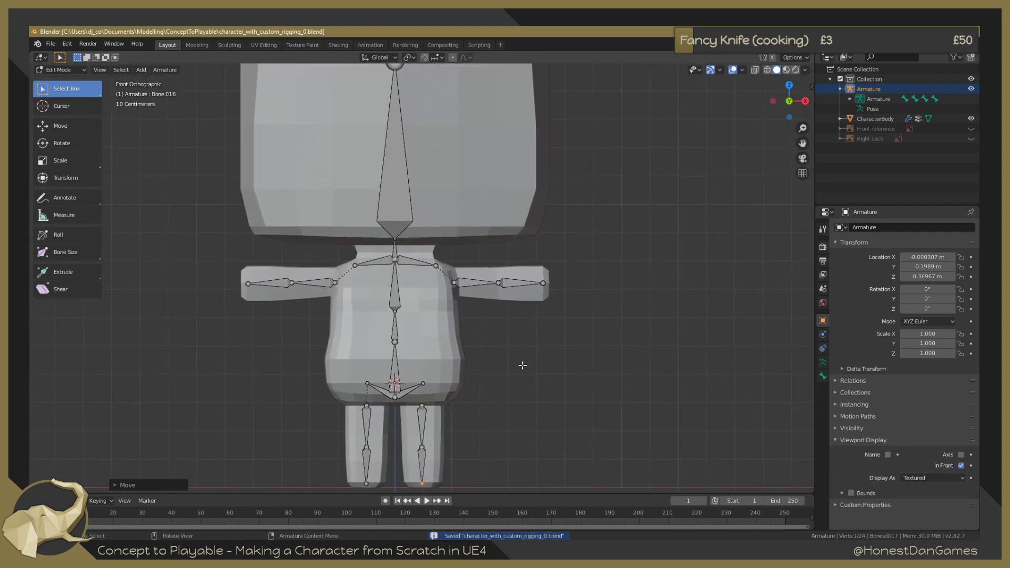
scroll(518, 362, "down", 3)
scroll(468, 400, "up", 3)
scroll(518, 441, "up", 1)
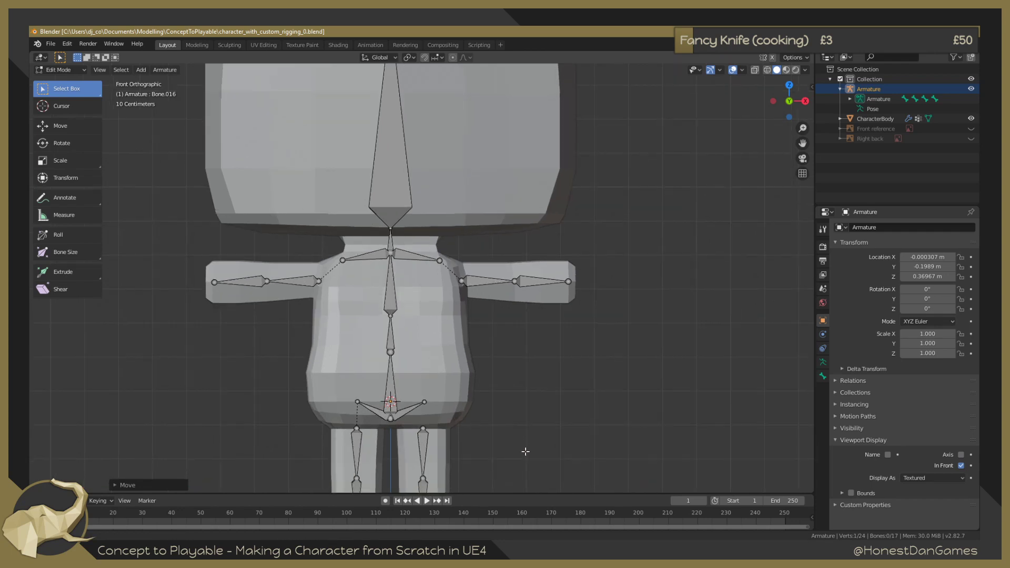
scroll(526, 451, "down", 1)
scroll(514, 313, "up", 5)
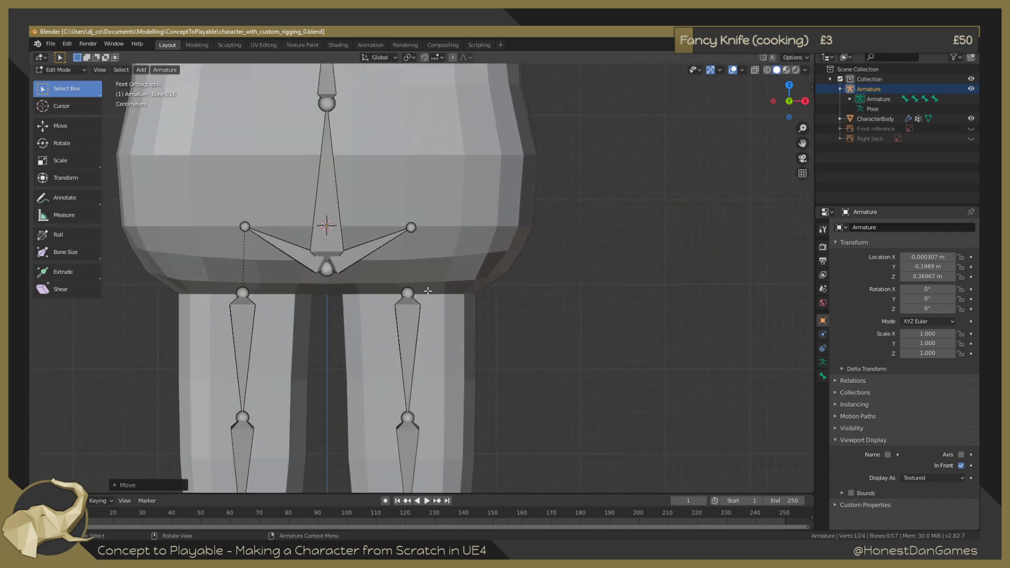
left_click(406, 325)
left_click(379, 245, "shift")
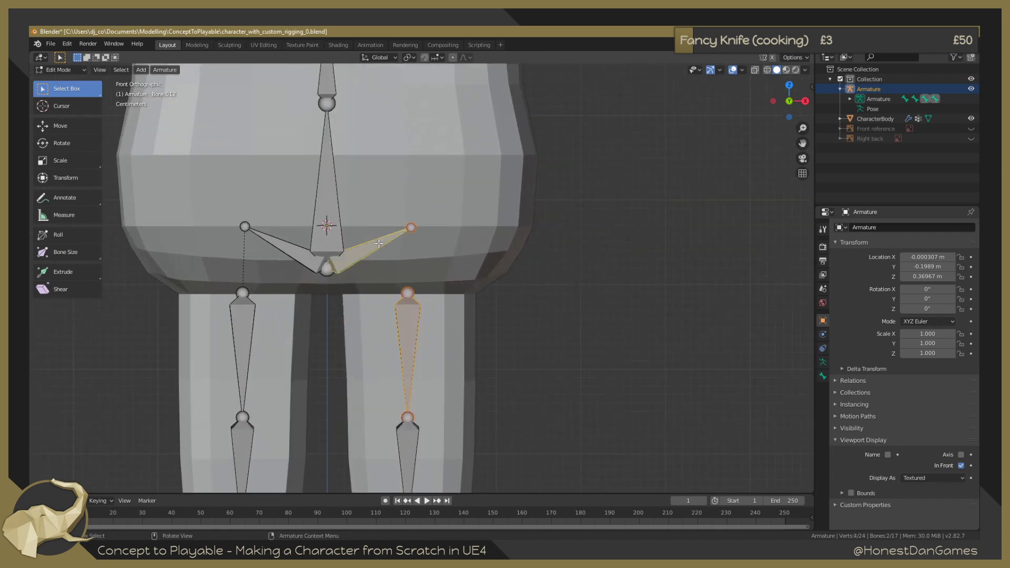
key("ctrl+p")
left_click(379, 244)
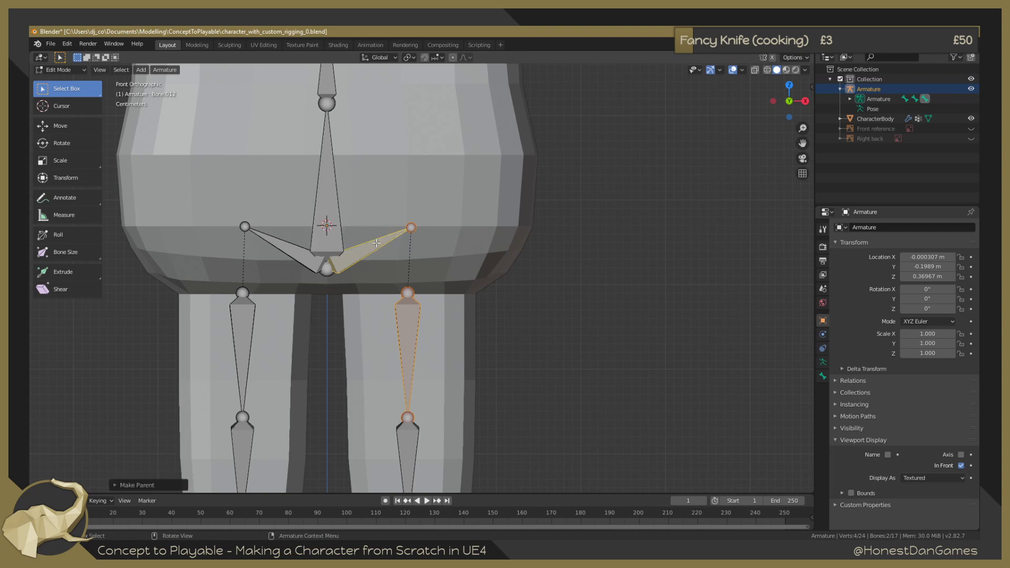
left_click(591, 329)
scroll(559, 347, "down", 5)
scroll(558, 346, "down", 1)
middle_click_drag(560, 149, 548, 302, "shift")
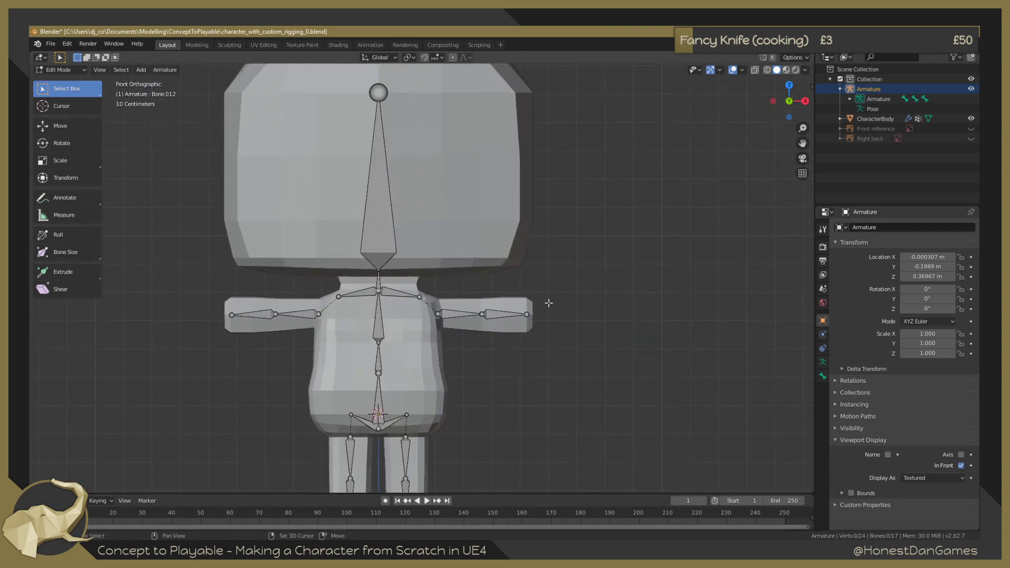
scroll(546, 289, "down", 3)
scroll(542, 279, "up", 1)
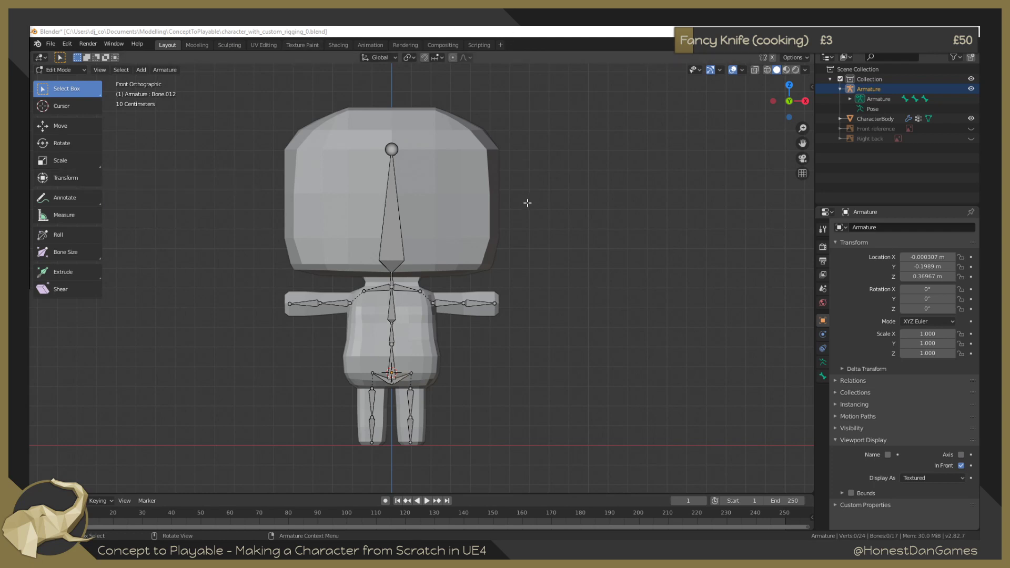
Expand the armature's bone list in the Outliner and select Bone.011 to identify it in the viewport.
left_click(850, 99)
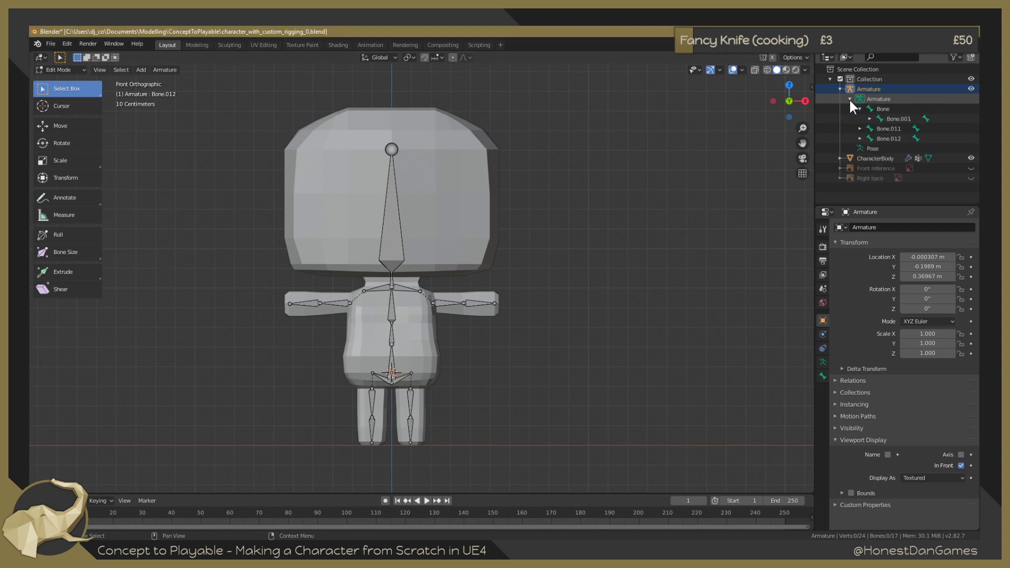
left_click(860, 109)
right_click(860, 99)
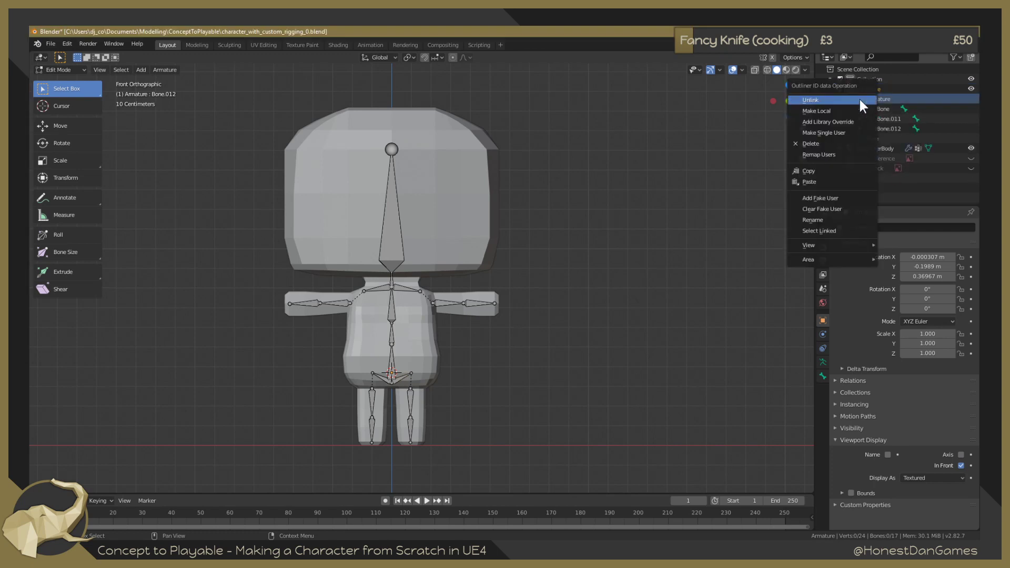
left_click(885, 108)
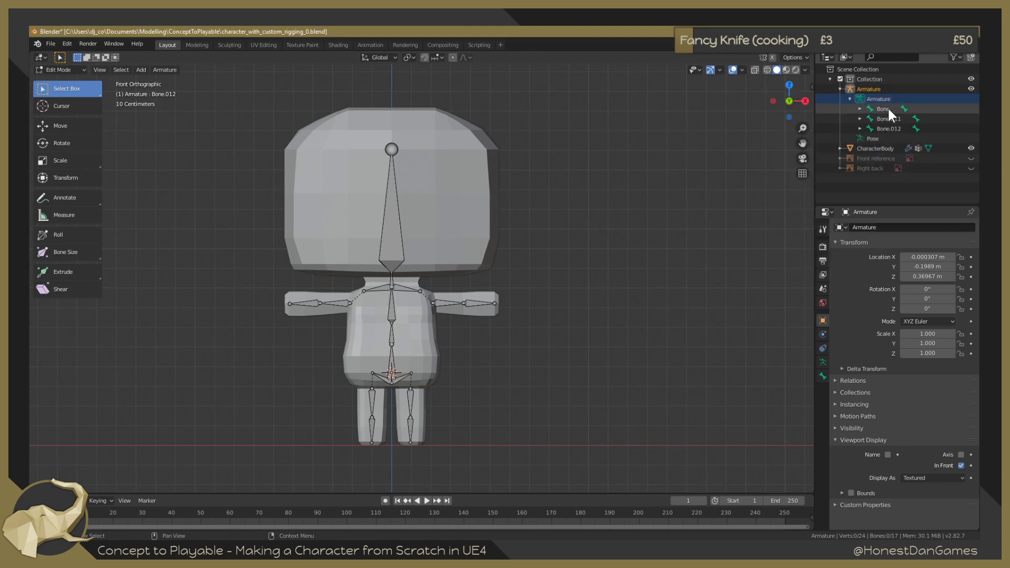
left_click(882, 116)
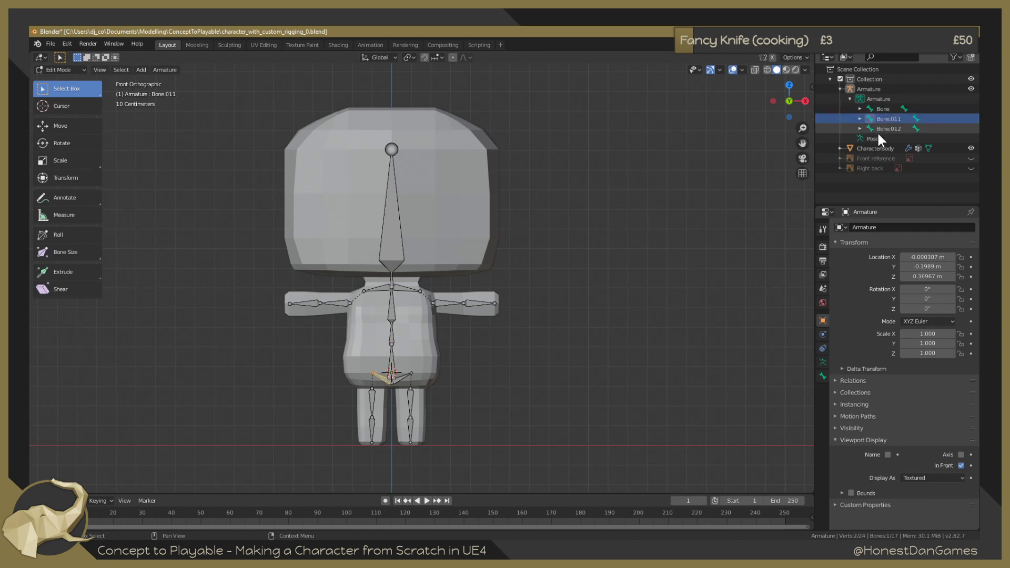
left_click(850, 99)
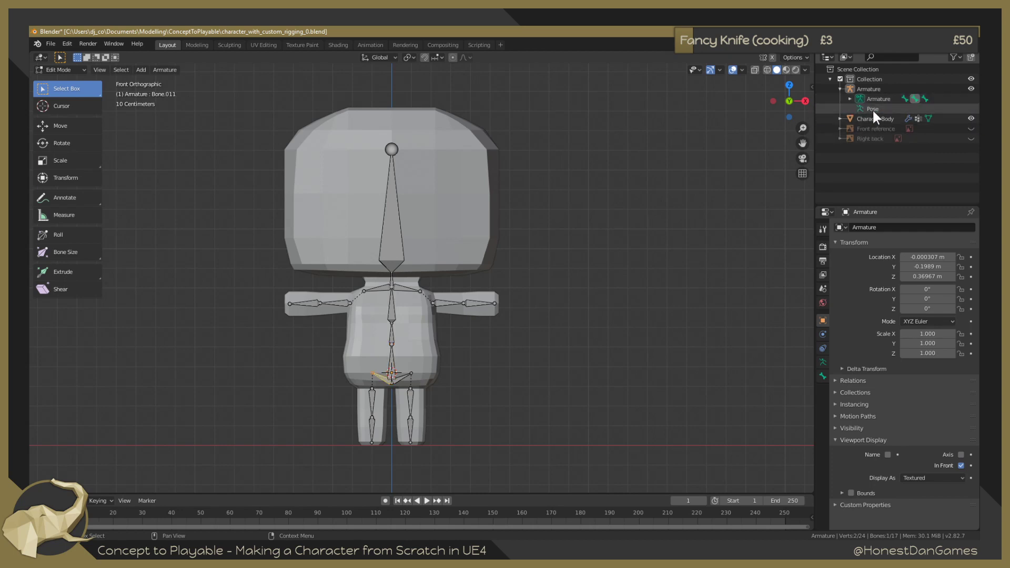
Put the armature in Object Mode and expand the Bone, Bone.001, Bone.011, Bone.013 and Bone.012 branches of its hierarchy.
left_click(874, 99)
left_click(850, 99)
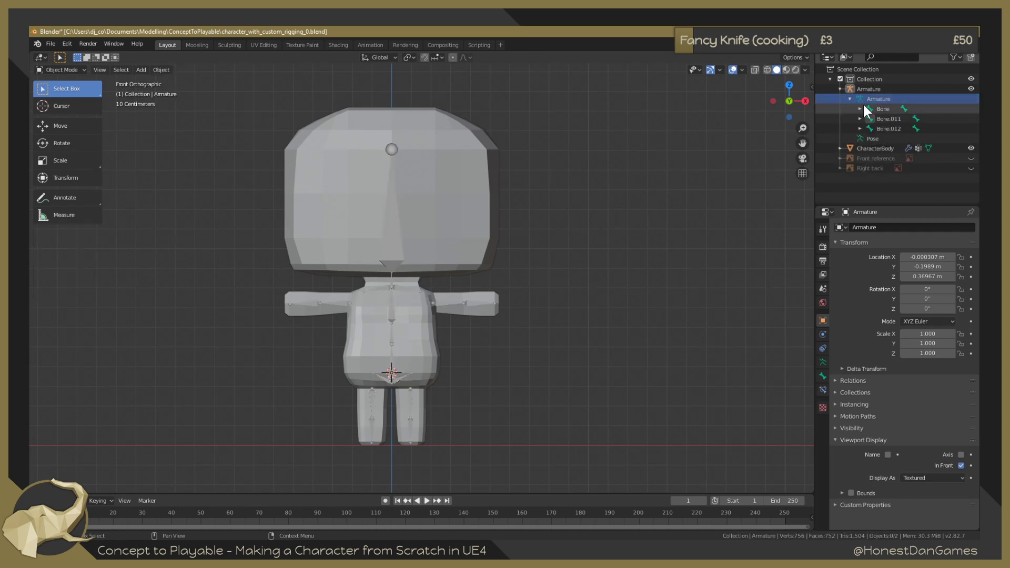
left_click(880, 108)
left_click(860, 108)
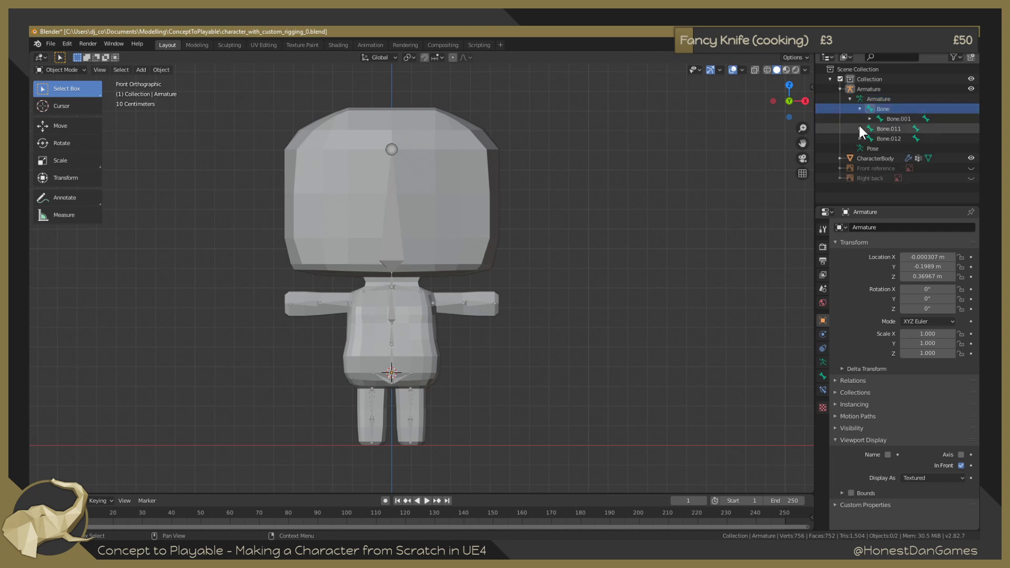
left_click(860, 128)
left_click(870, 119)
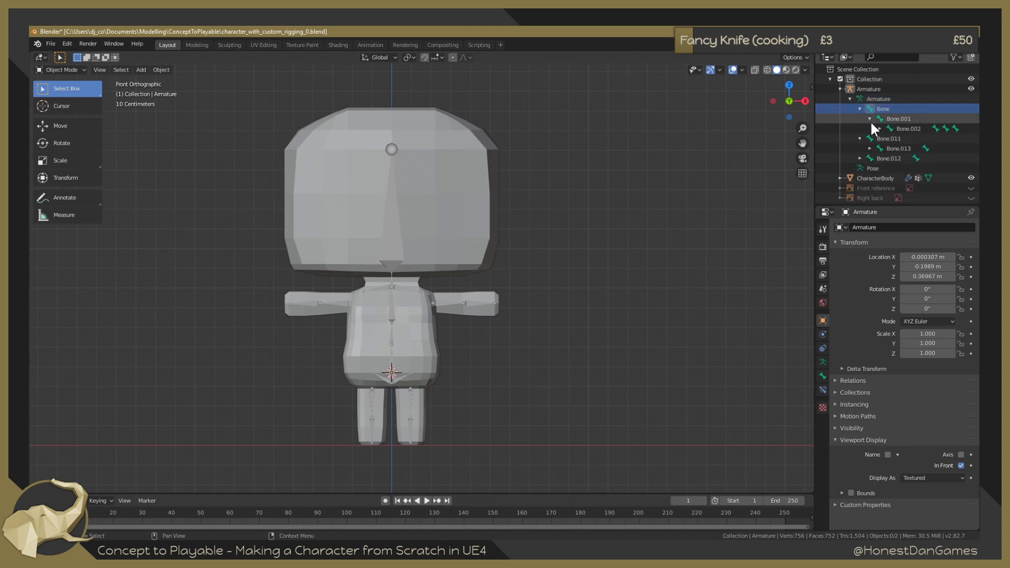
left_click(869, 148)
left_click(860, 168)
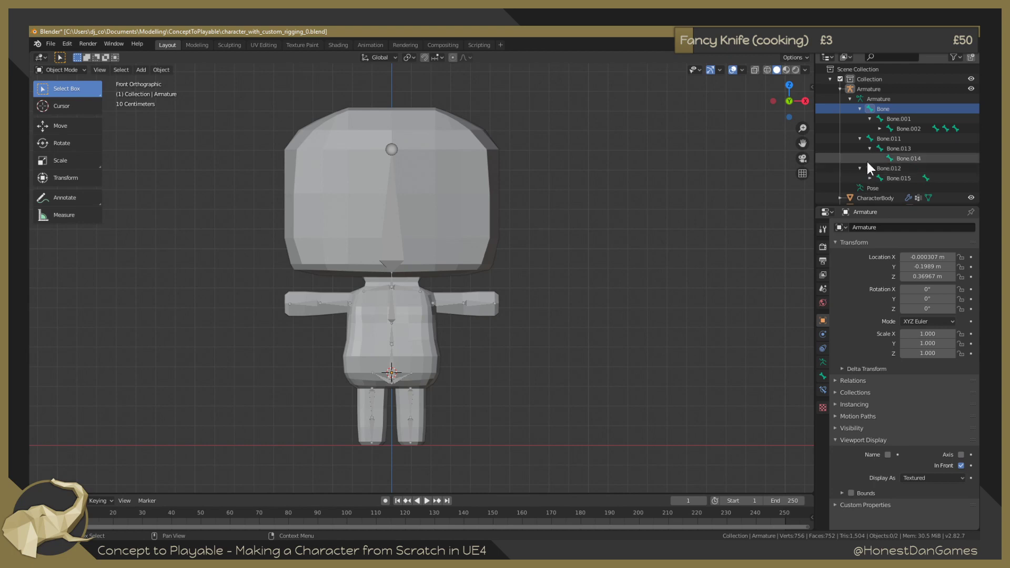
Expand the Bone.002, Bone.003, Bone.007 and Bone.004 branches of the upper-body hierarchy.
left_click(879, 128)
left_click(890, 138)
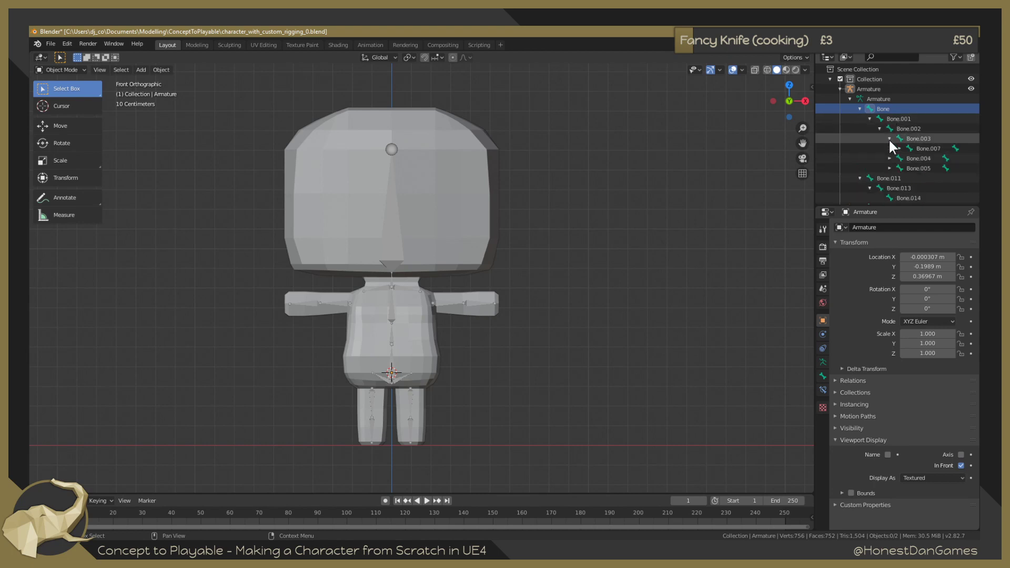
left_click(899, 149)
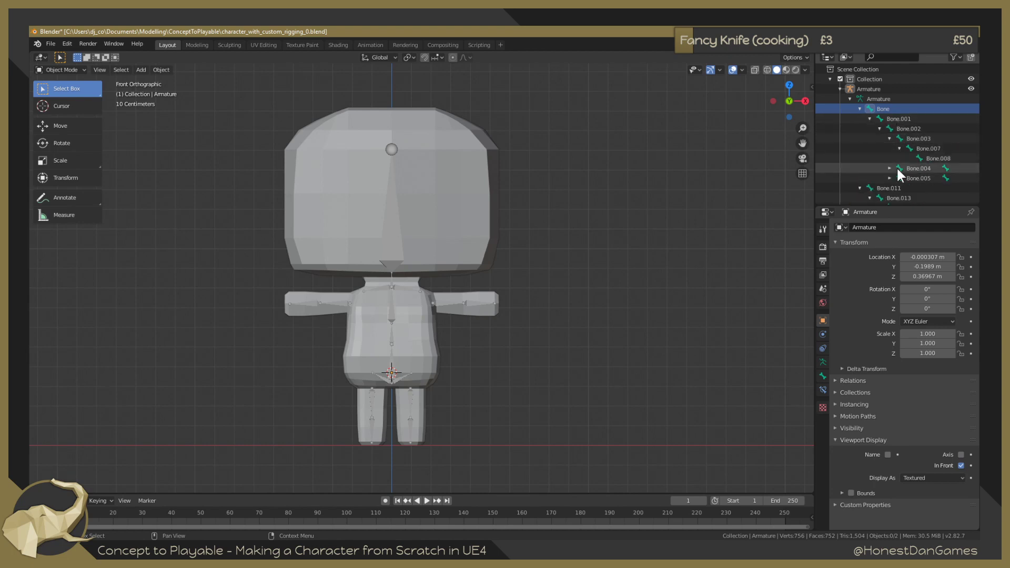
left_click(890, 168)
scroll(896, 167, "down", 3)
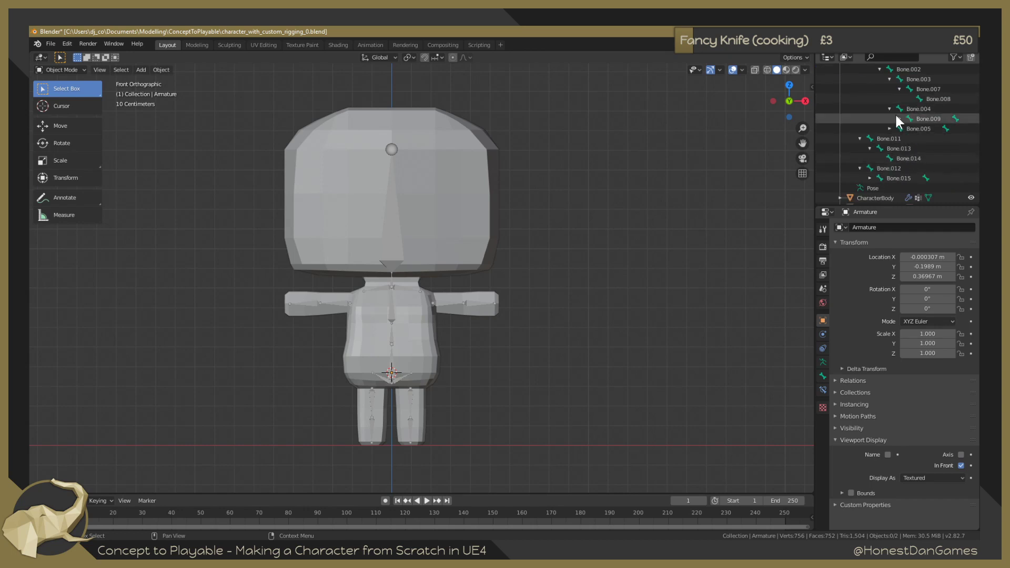
Enlarge the Outliner in width and height, and expand the remaining Bone.009, Bone.005 and Bone.015 branches.
left_click_drag(815, 121, 479, 121)
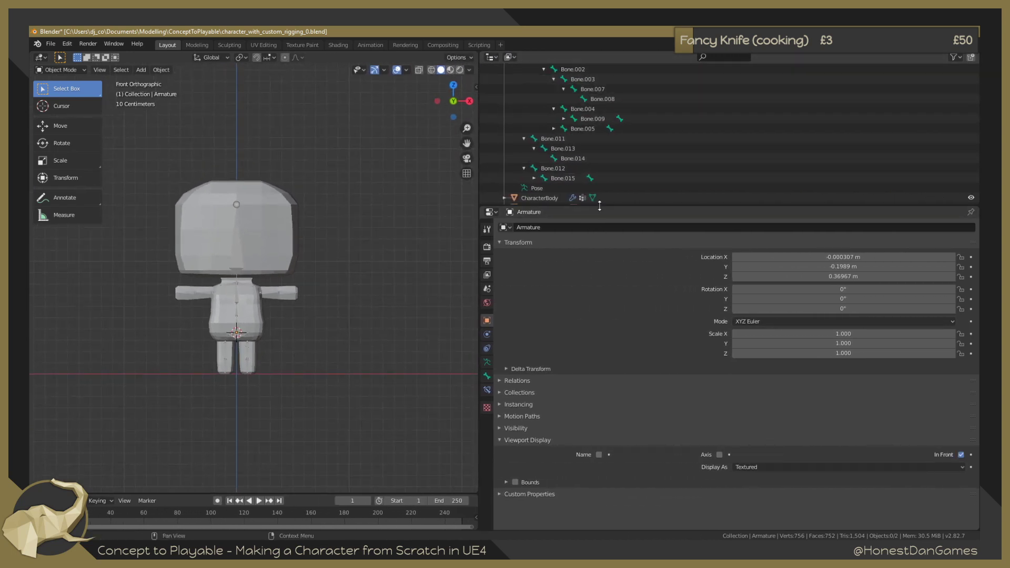
left_click_drag(600, 205, 600, 406)
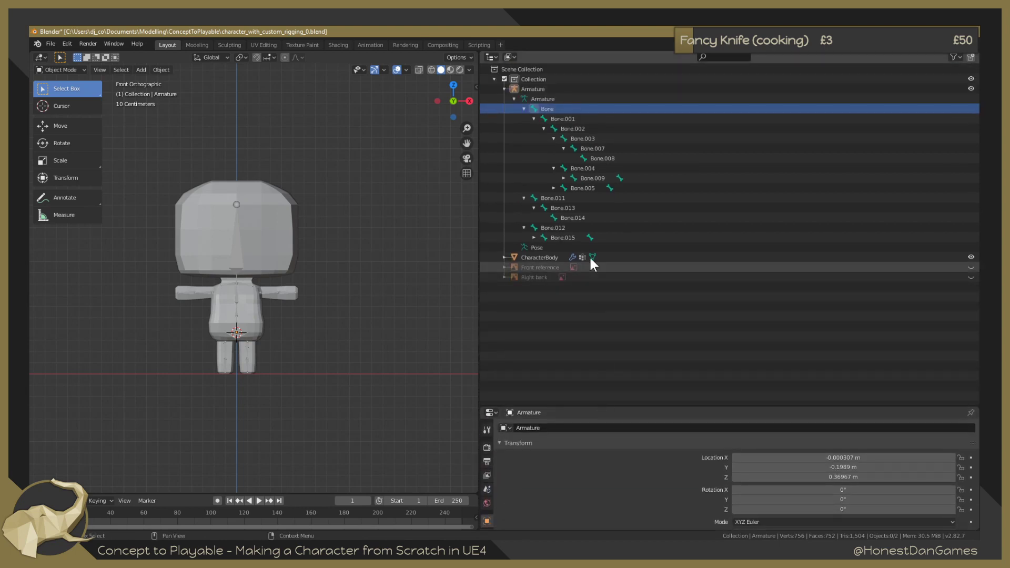
right_click(541, 106)
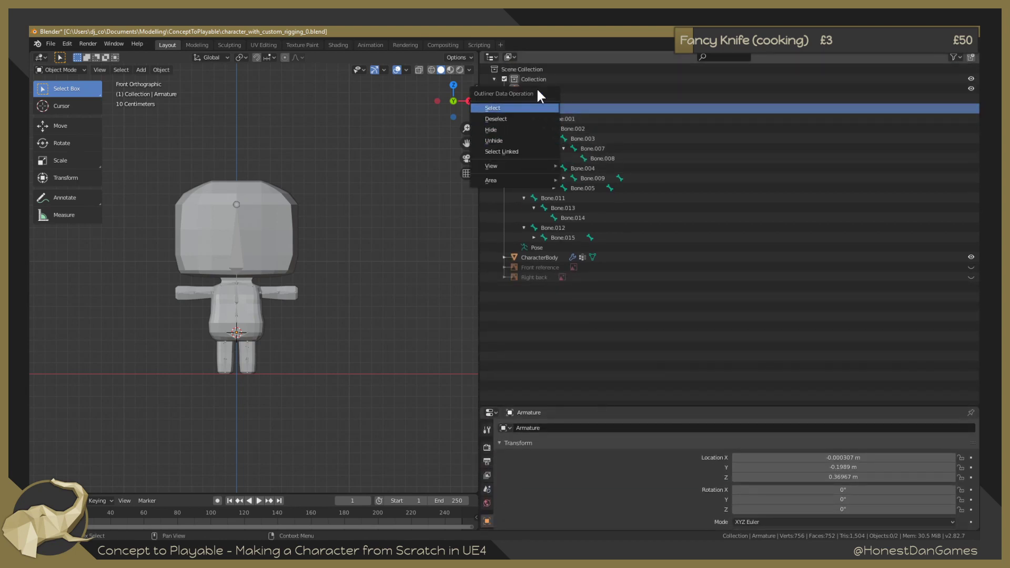
left_click(564, 179)
left_click(554, 198)
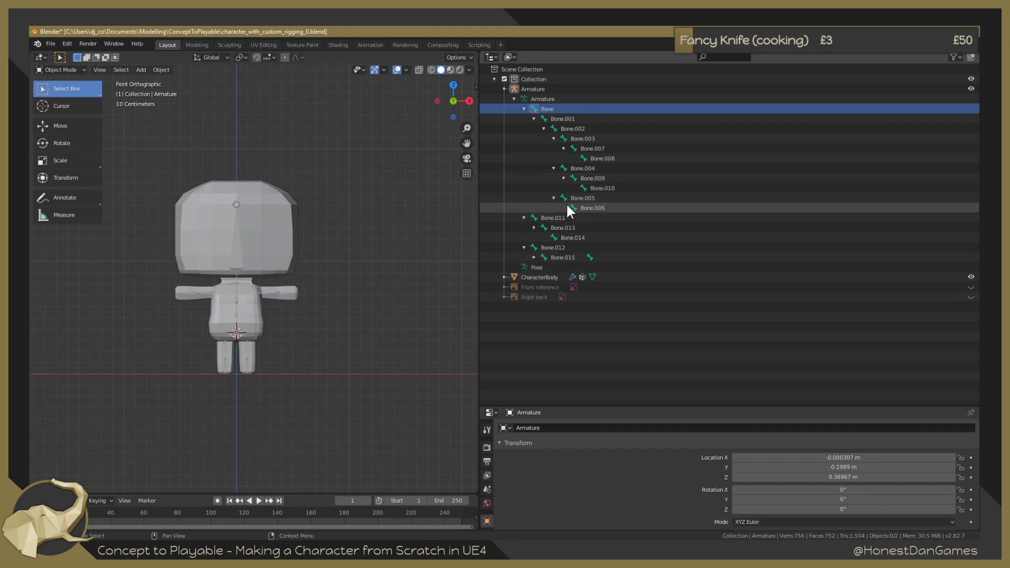
left_click(534, 257)
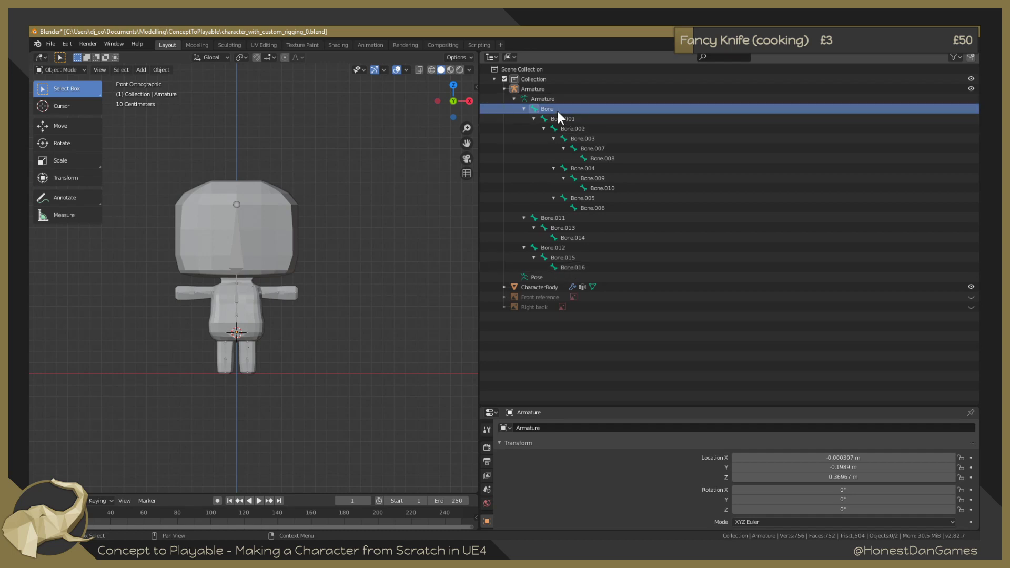
Select Bone.001 and Bone.006 in the hierarchy to check them against the viewport, and clear the selection.
scroll(314, 268, "up", 1)
scroll(313, 268, "up", 3)
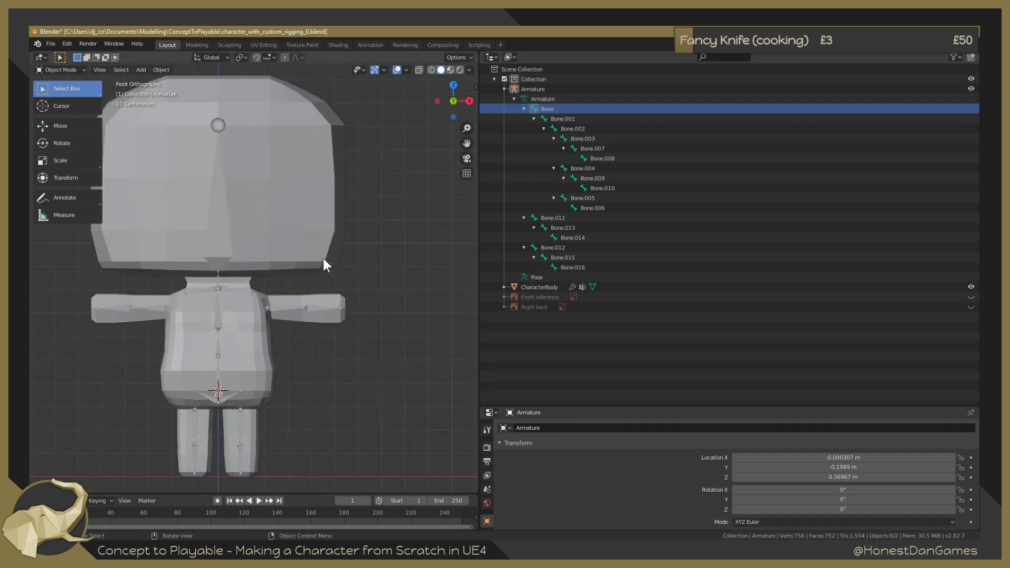
left_click(561, 118)
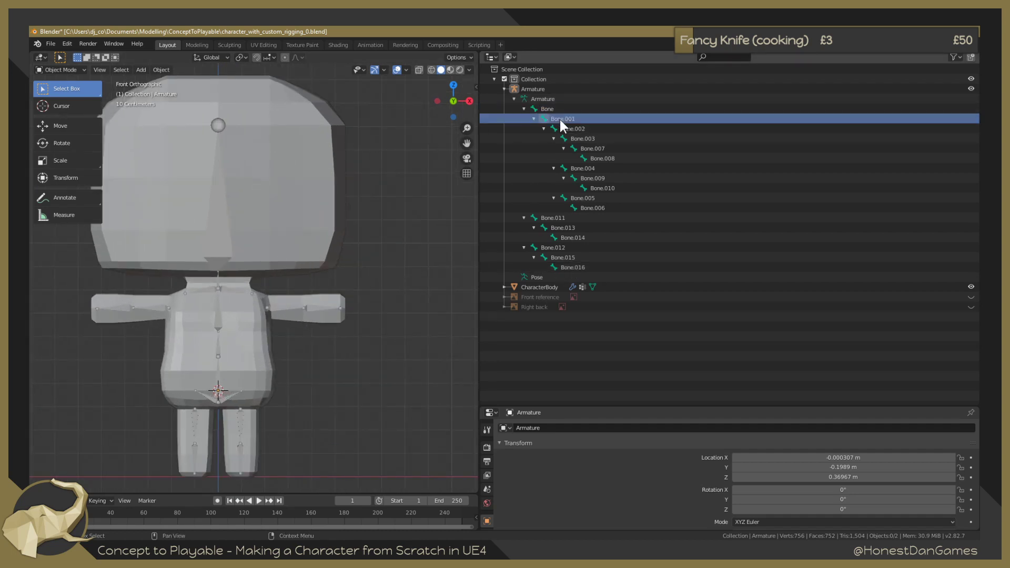
left_click(589, 209)
scroll(333, 233, "down", 3)
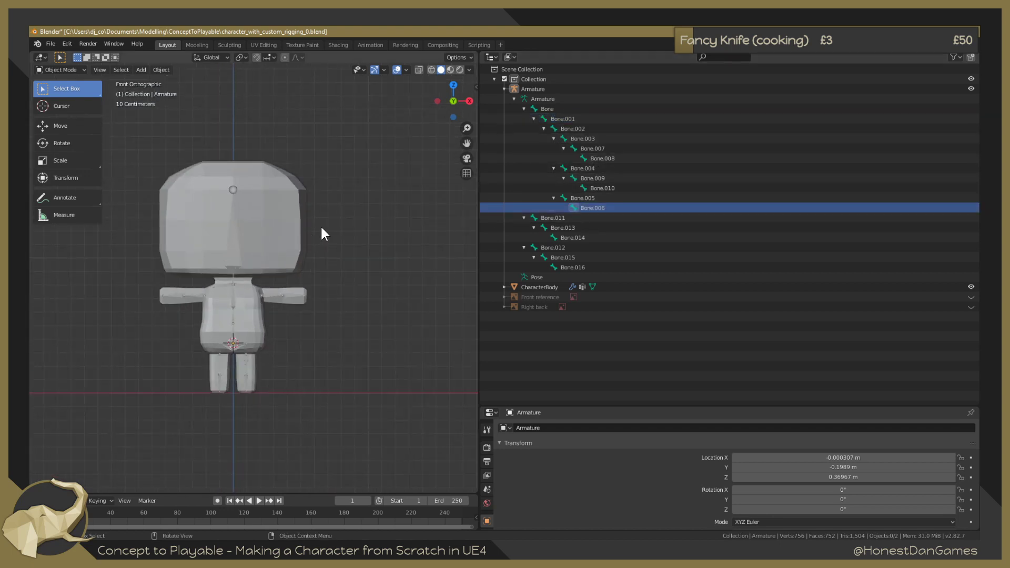
key("a")
left_click(336, 228)
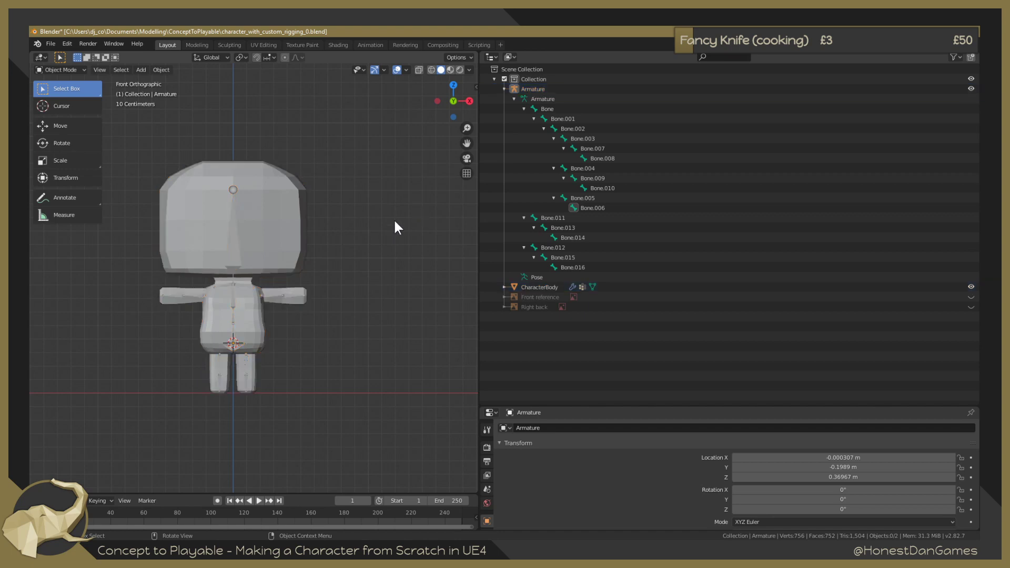
Try toggling the armature data between Edit and Object Mode, and select Bone.001 and Bone.002 in turn.
left_click(564, 118)
left_click(538, 99)
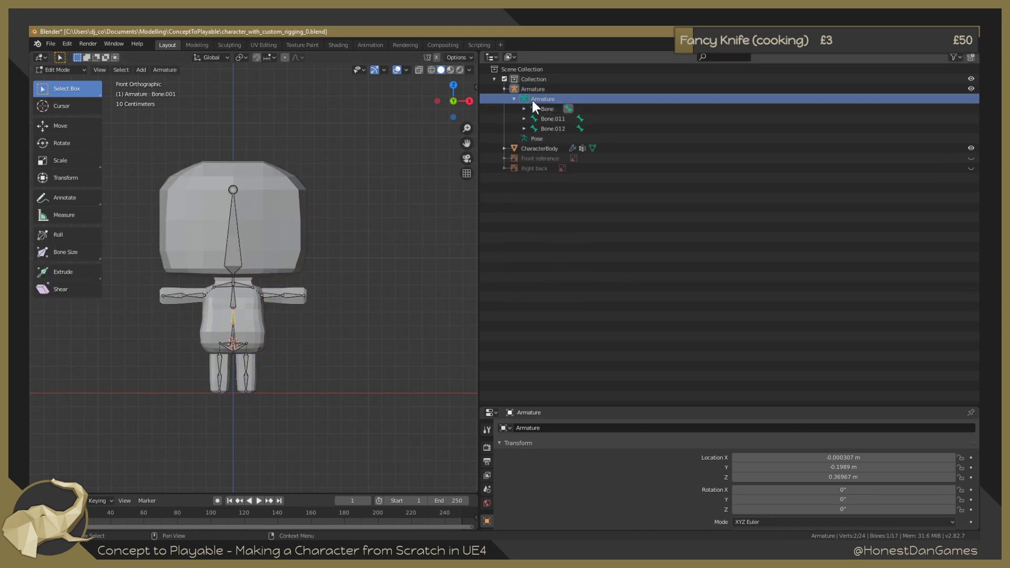
left_click(538, 100)
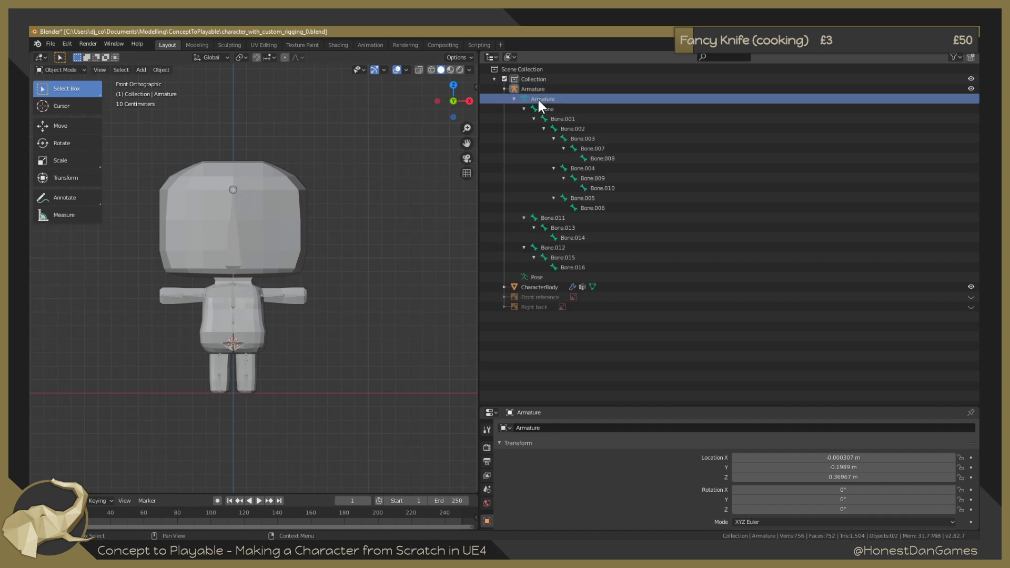
left_click(538, 100)
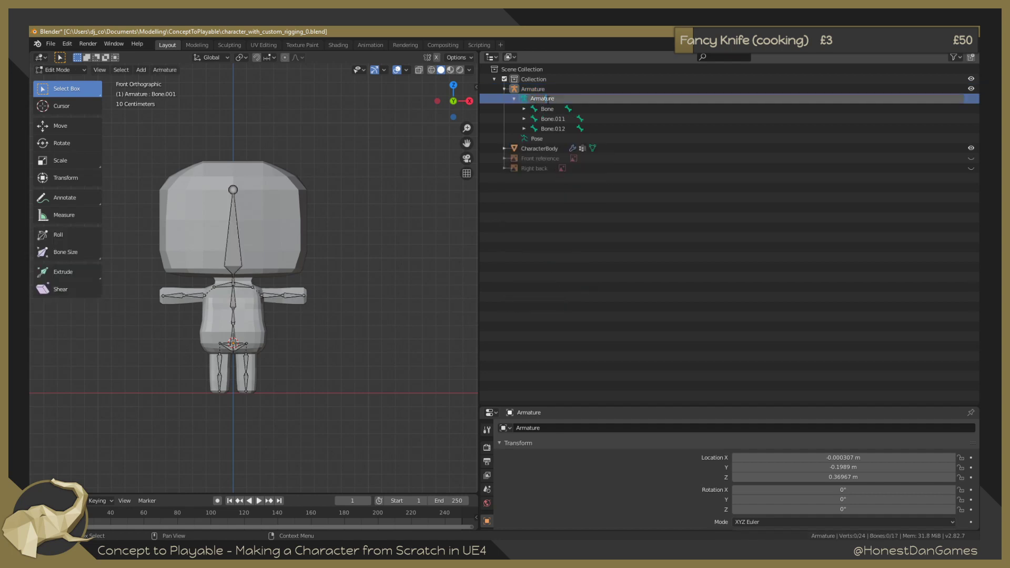
left_click(540, 98)
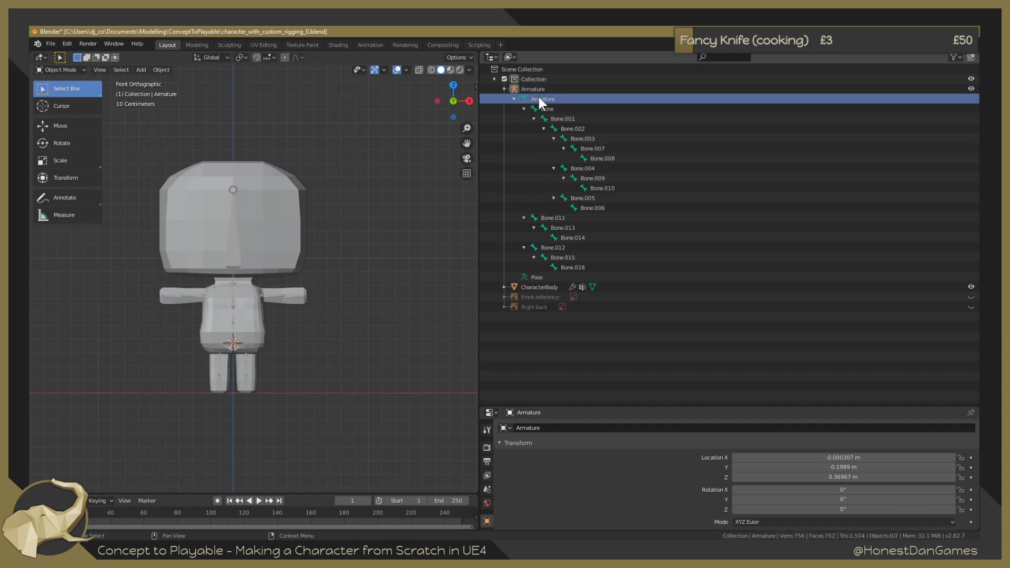
left_click(555, 119)
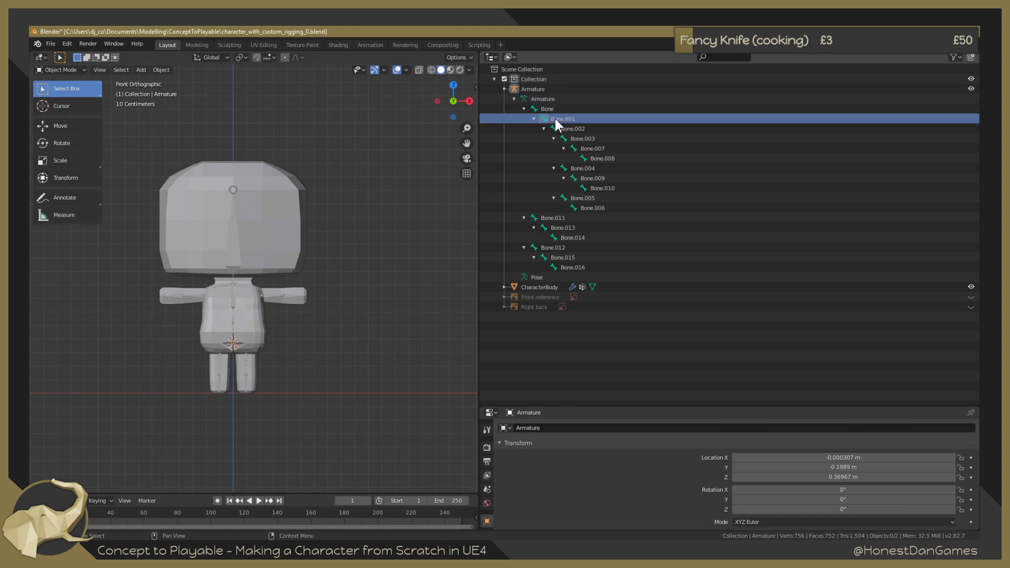
left_click(560, 127)
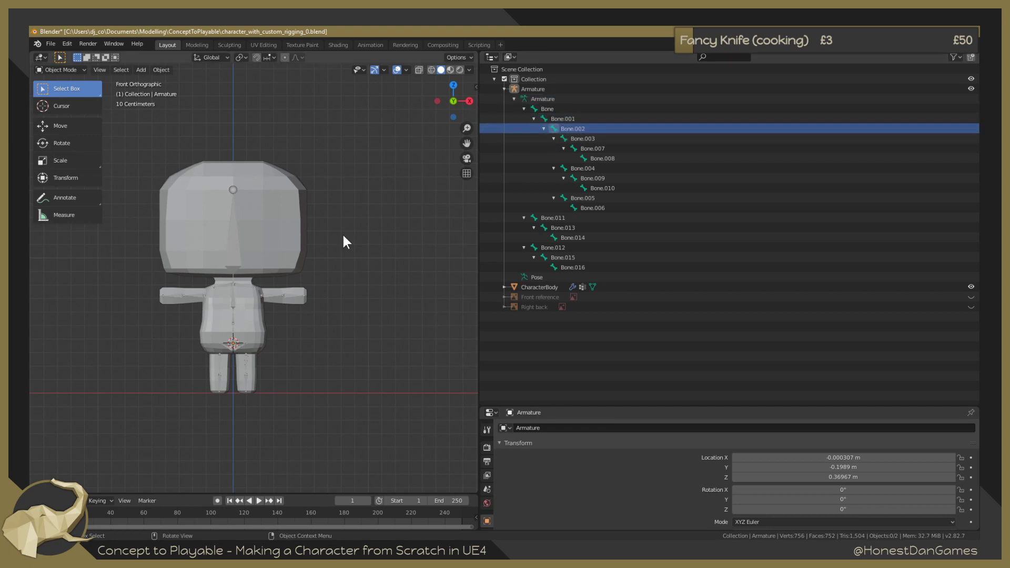
Select the armature in the viewport, enter Edit Mode, and expand its root bone in the hierarchy.
left_click(233, 302)
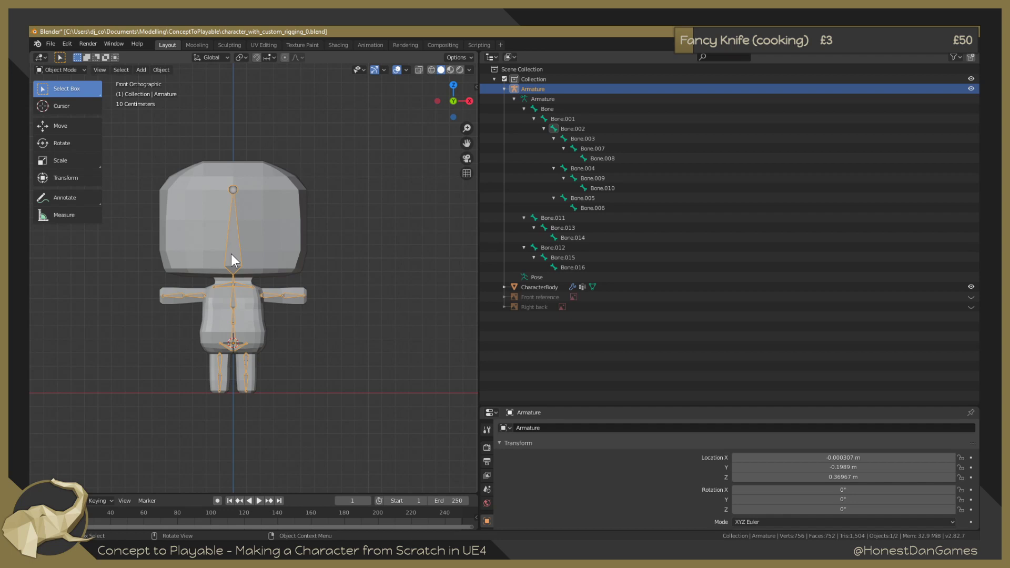
left_click(72, 70)
left_click(68, 92)
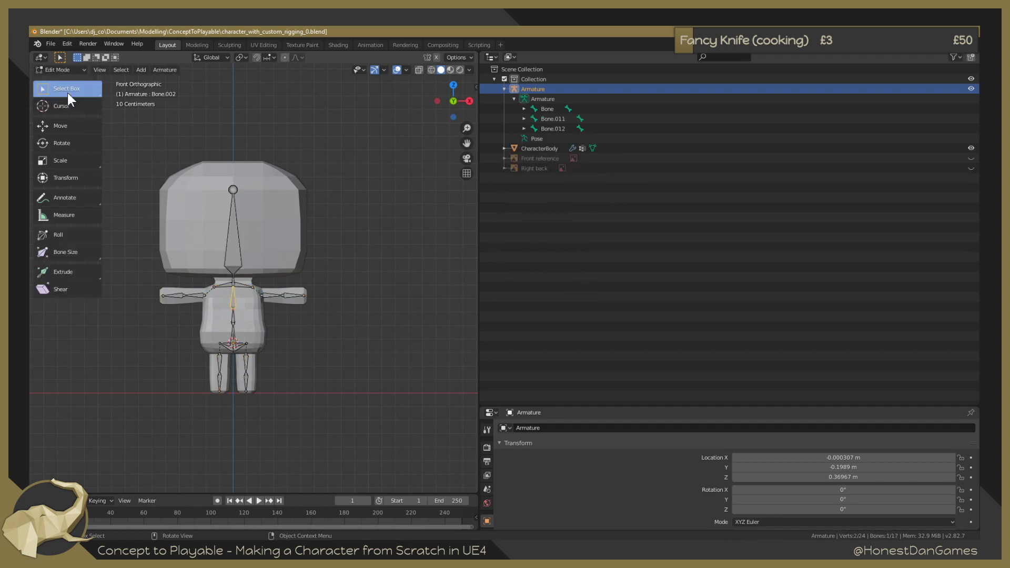
left_click(524, 109)
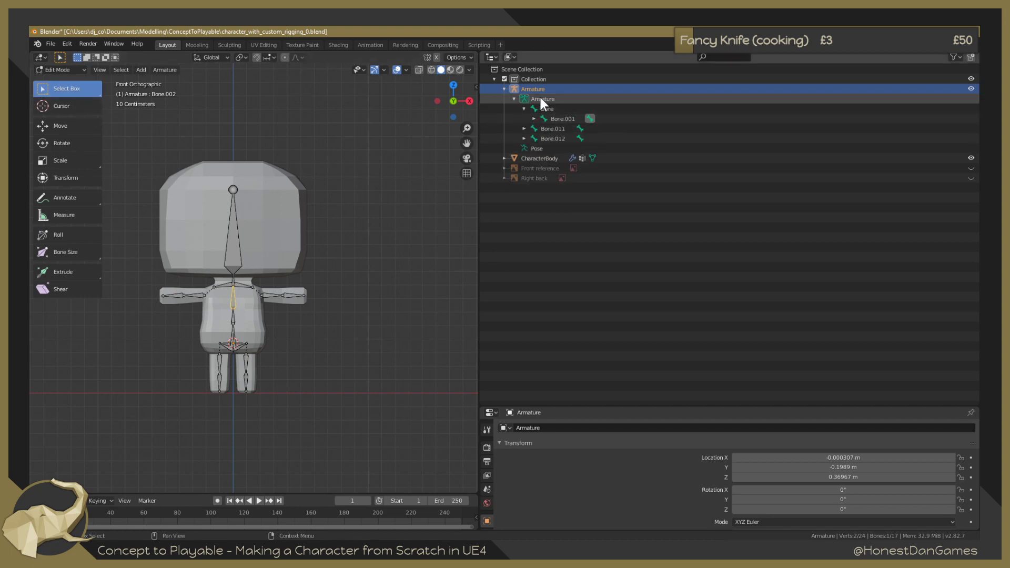
left_click(541, 100)
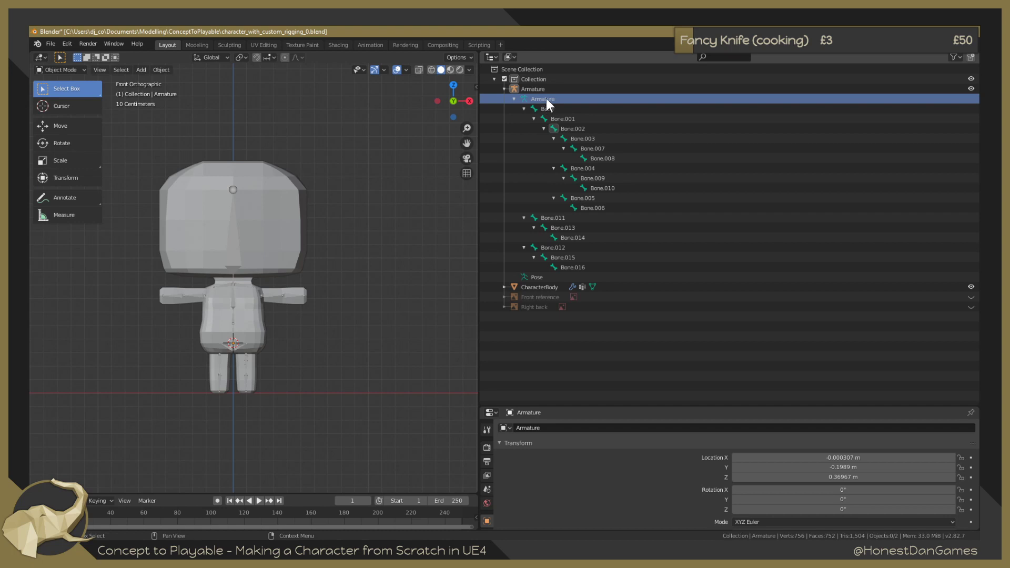
Switch the armature to Edit Mode and expand the Bone.001 to Bone.005, Bone.007 and Bone.009 branches in the hierarchy.
left_click(77, 69)
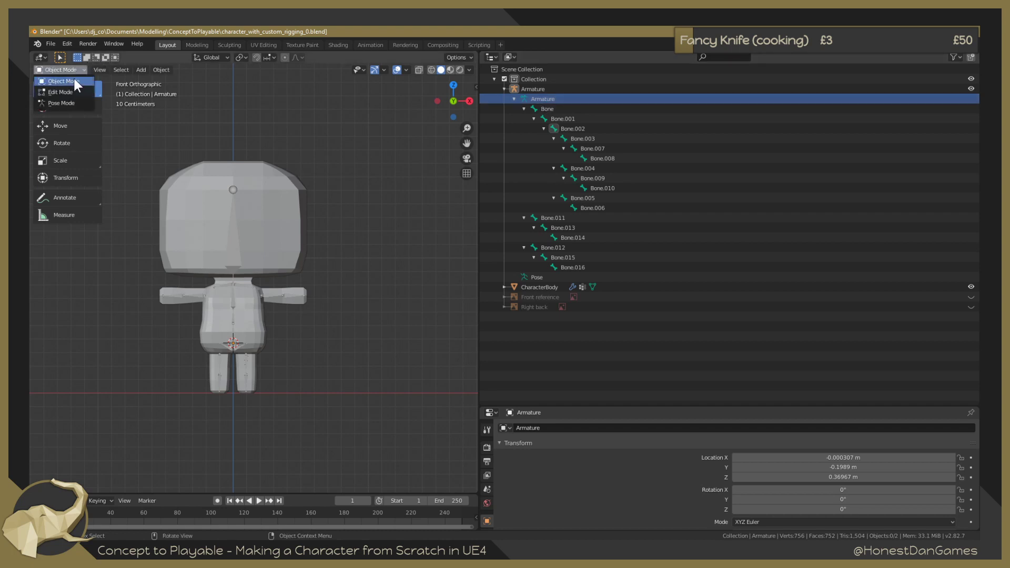
left_click(71, 92)
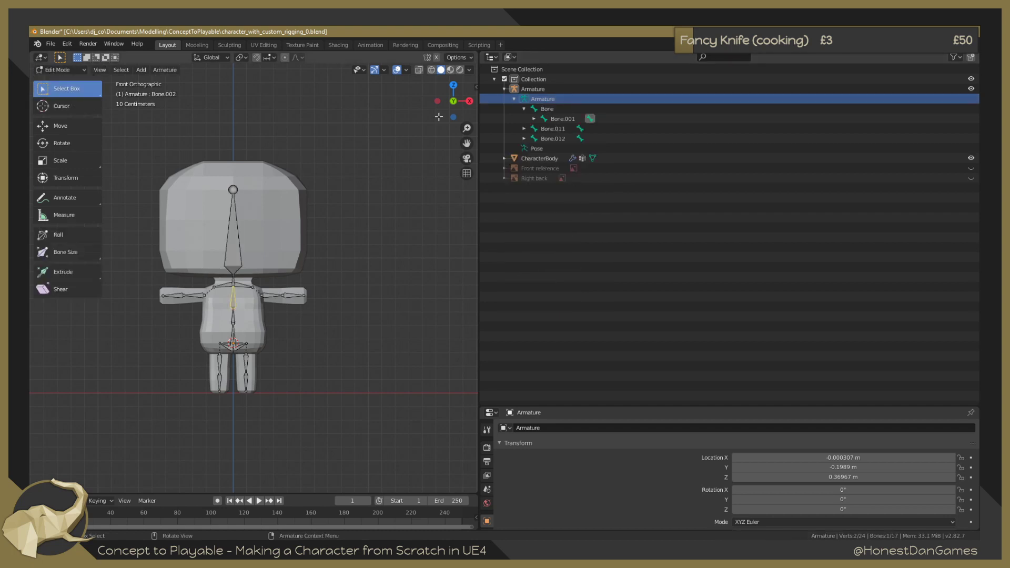
left_click(533, 120)
left_click(544, 129)
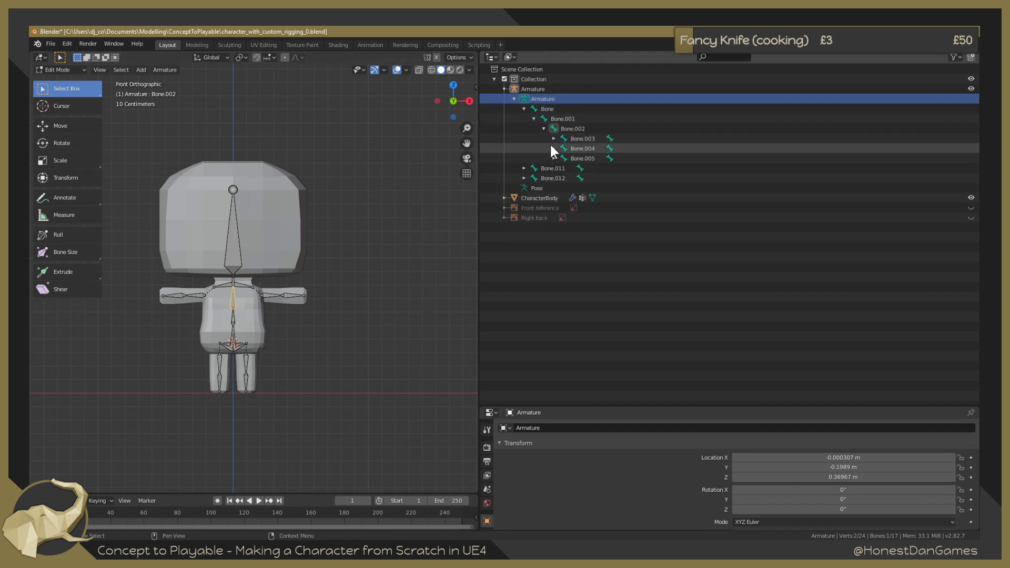
left_click(581, 132)
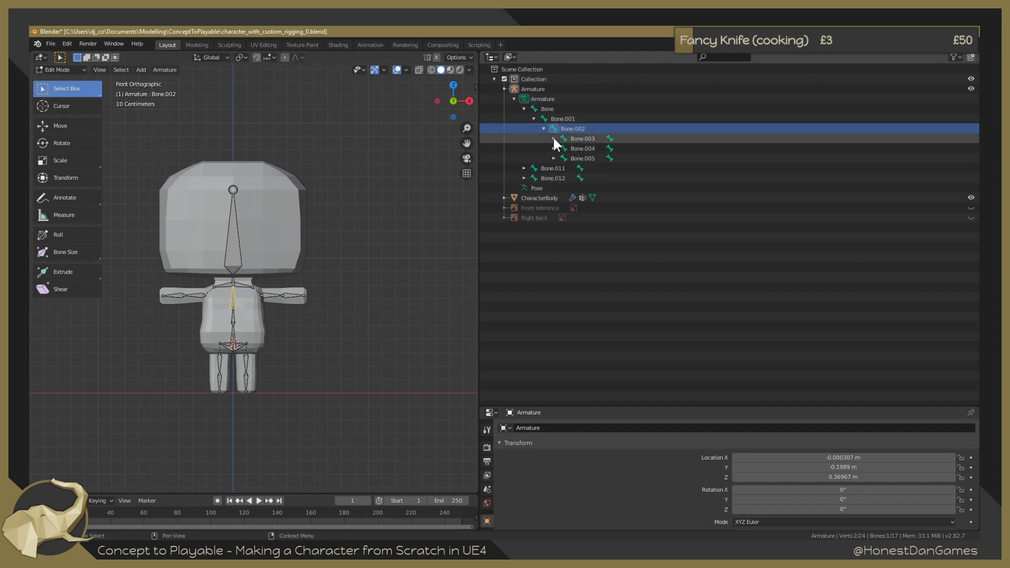
left_click(554, 139)
left_click(563, 149)
left_click(554, 168)
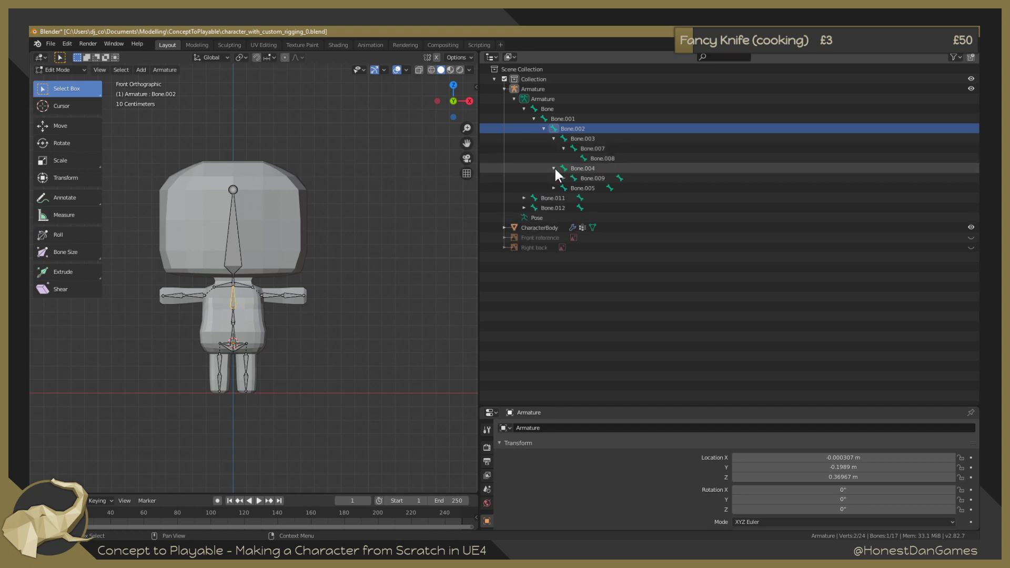
left_click(563, 178)
left_click(554, 198)
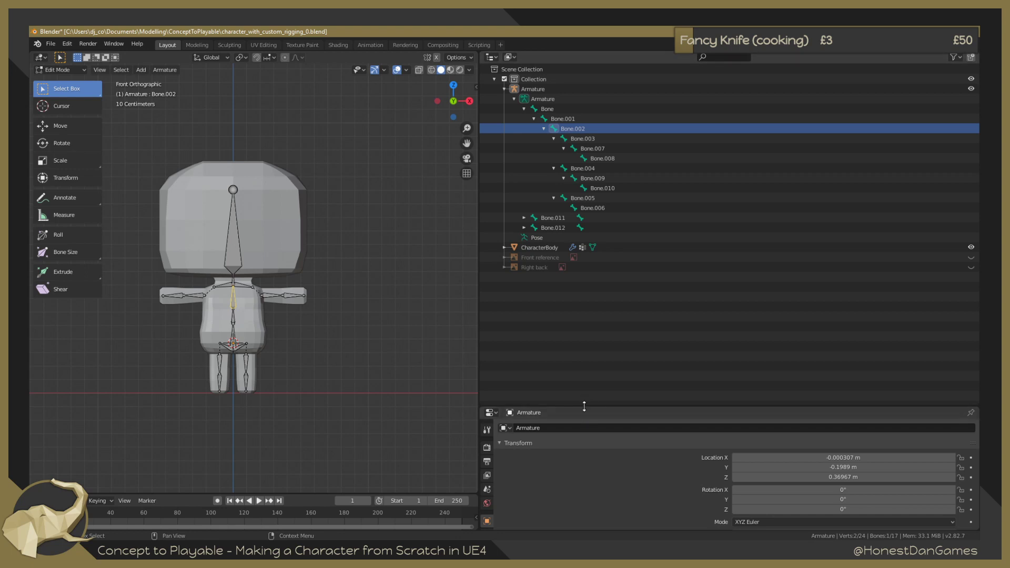
Shrink the Outliner to enlarge the Properties editor, and show the bone properties of Bone.002.
left_click_drag(584, 406, 606, 202)
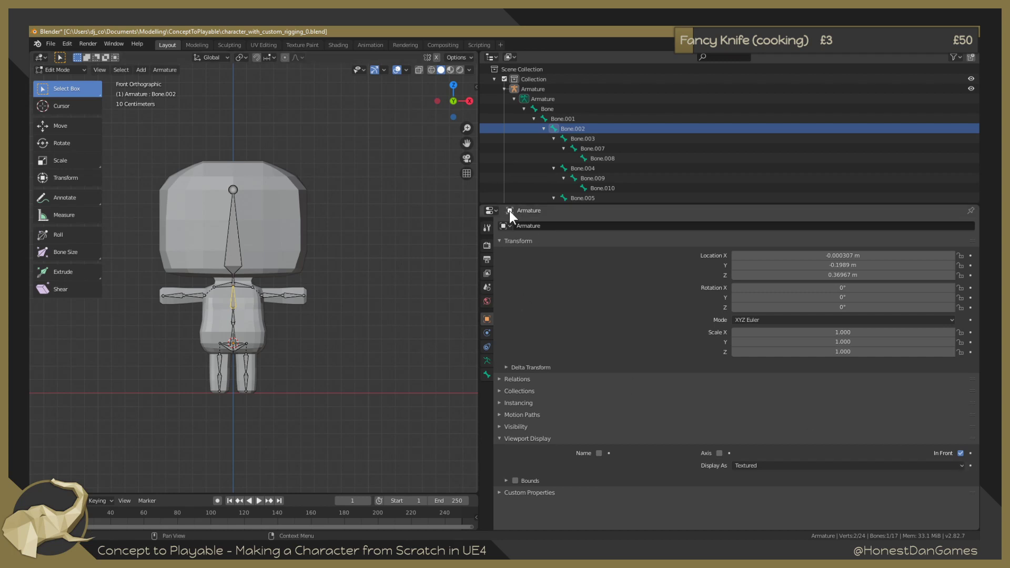
left_click_drag(561, 205, 561, 241)
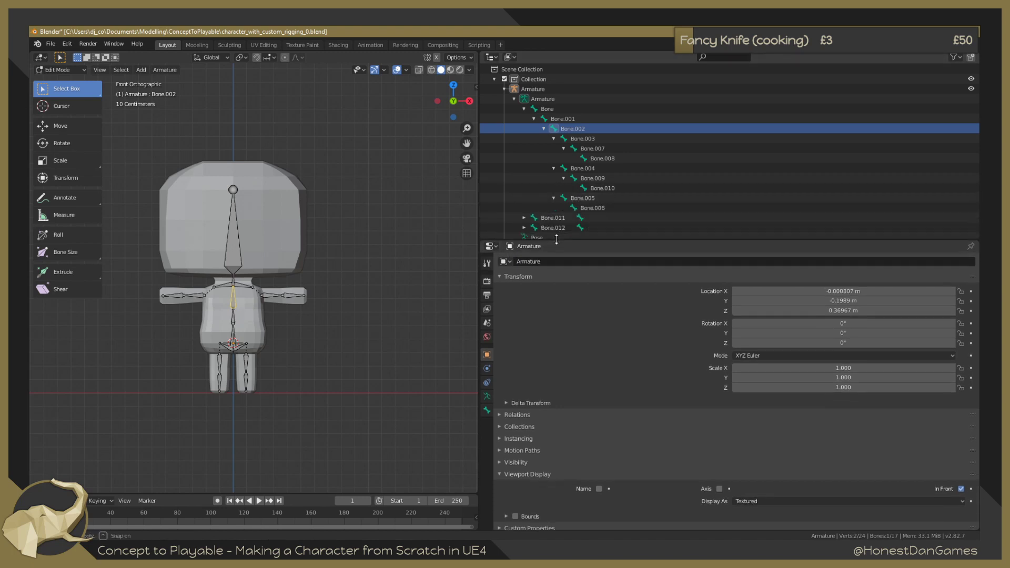
left_click(487, 411)
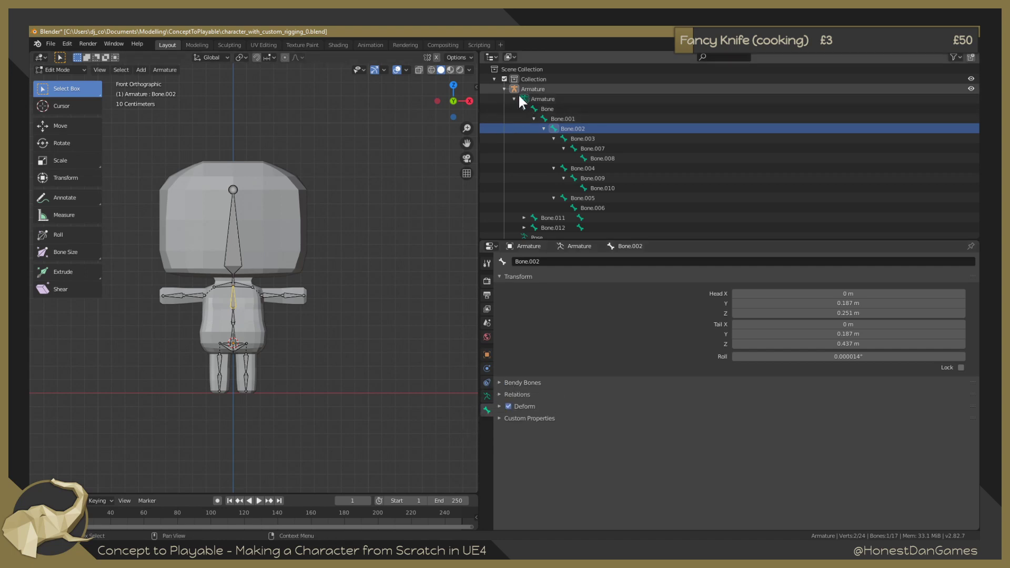
left_click(553, 263)
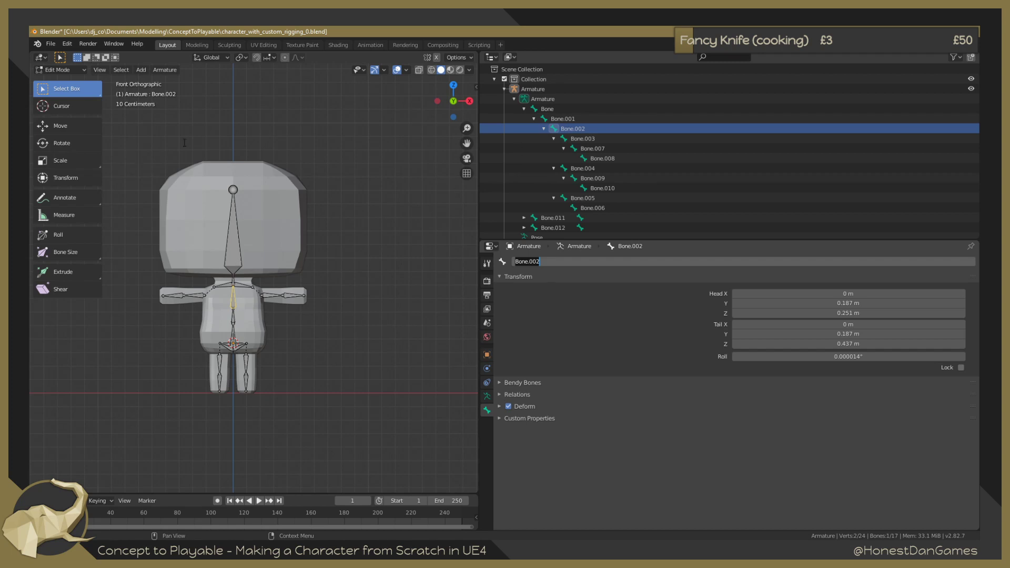
left_click(585, 129)
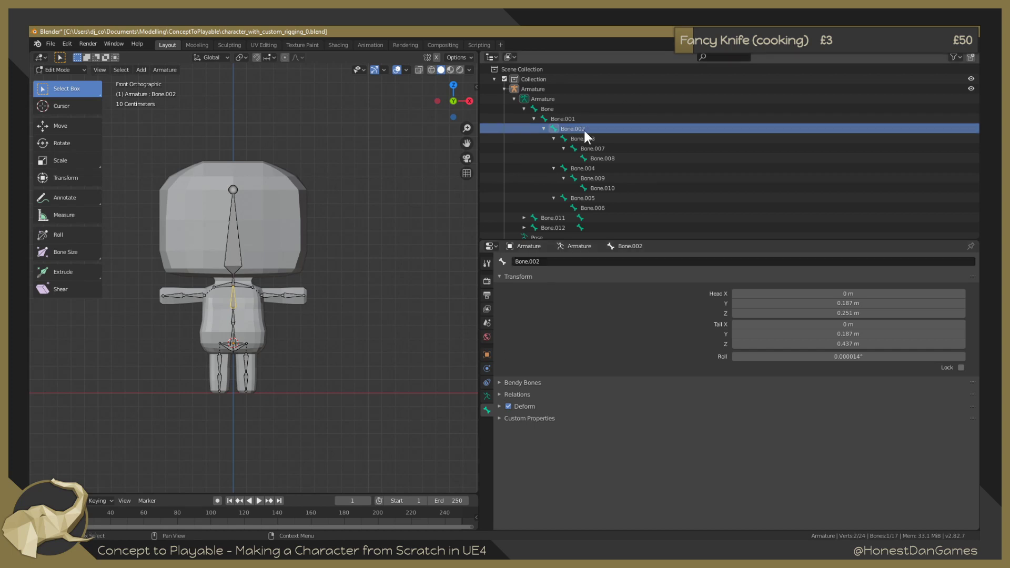
double_click(582, 129)
key("Return")
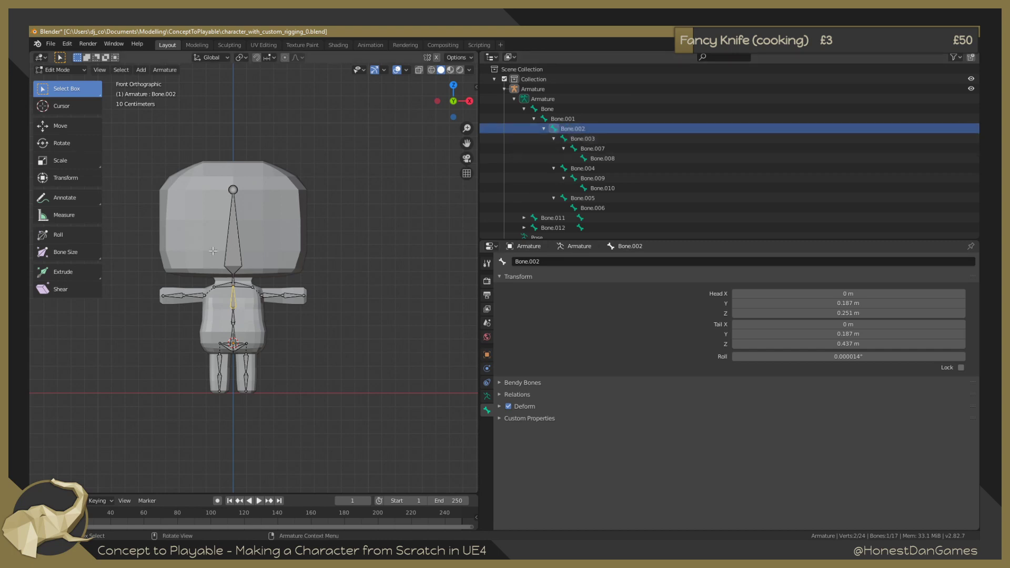
Select the head bone, Bone.002 and Bone.001 in turn on the character, and collapse the root bone's branch in the hierarchy.
left_click(237, 248)
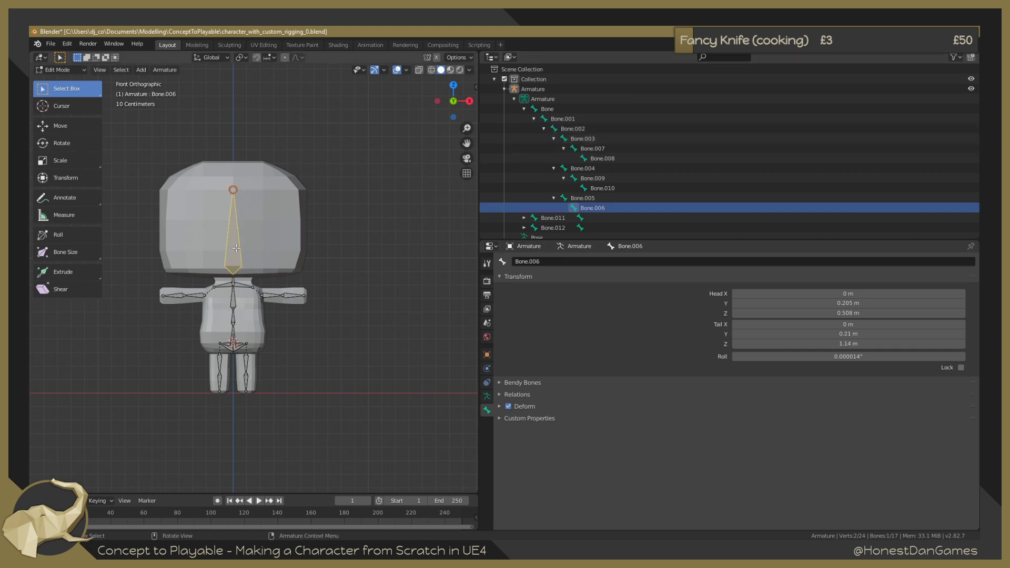
left_click(234, 294)
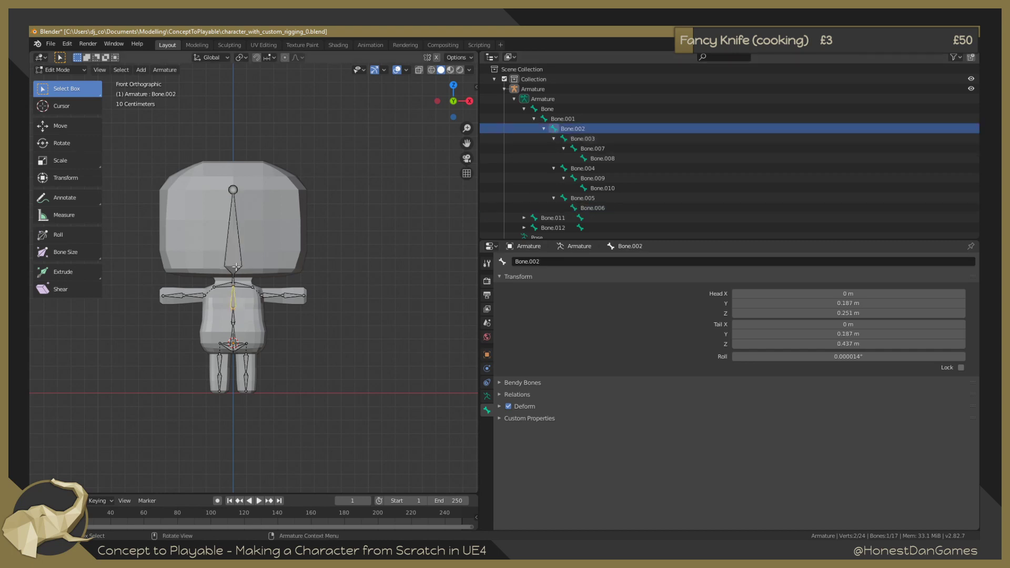
left_click(233, 321)
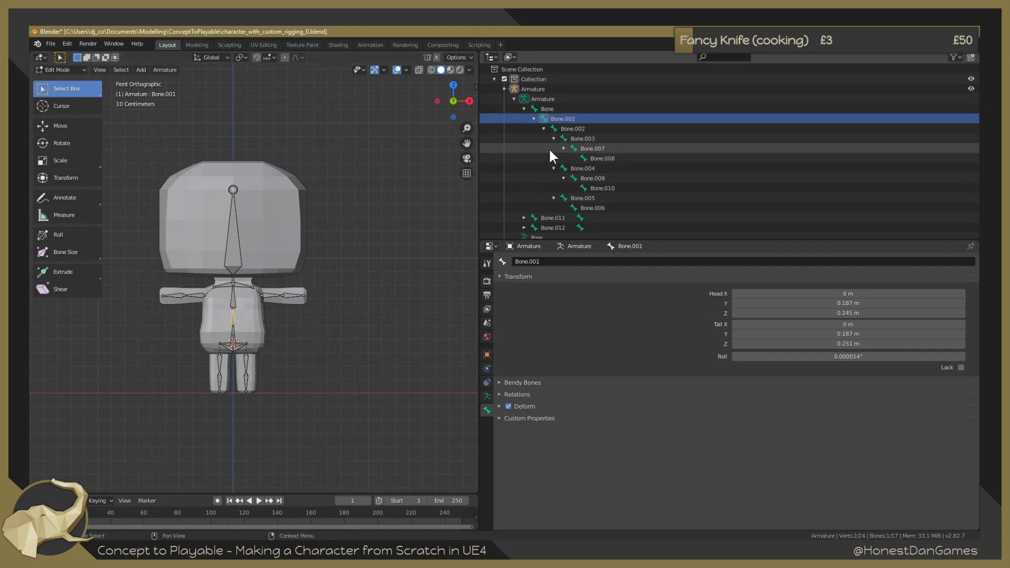
left_click(524, 108)
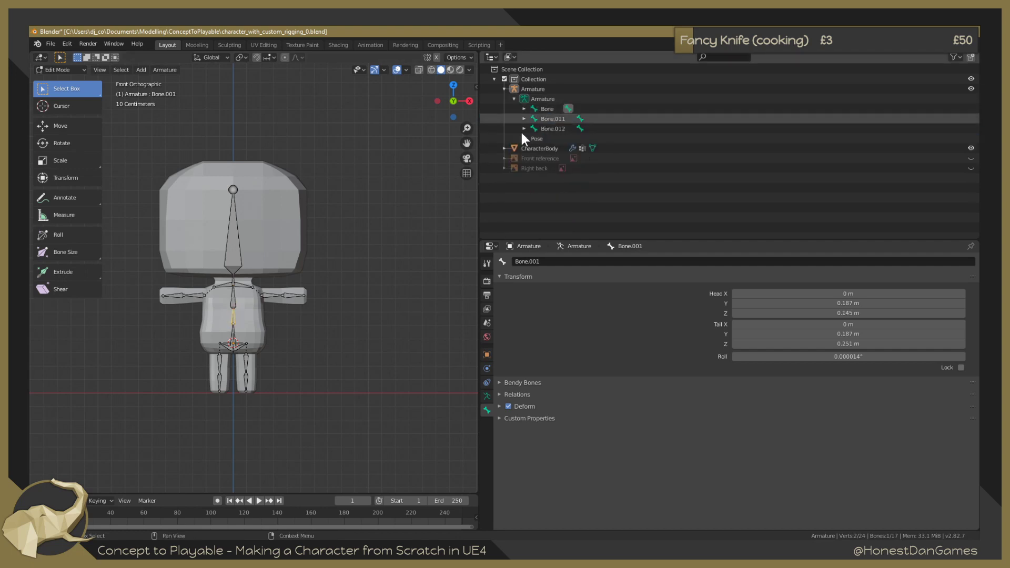
Rename the long bone inside the character's head as Head.
left_click(232, 299)
left_click(235, 233)
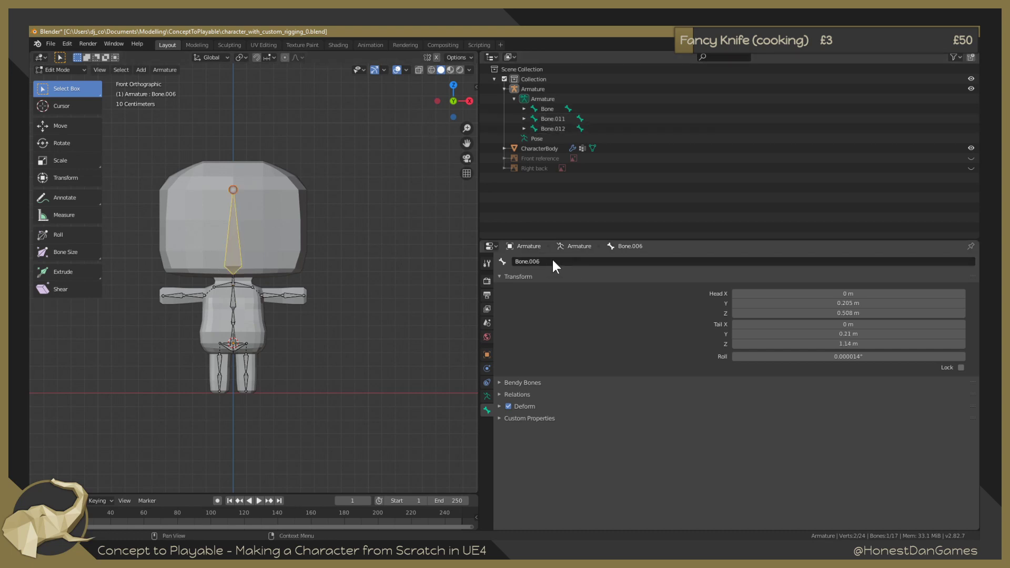
key("F2")
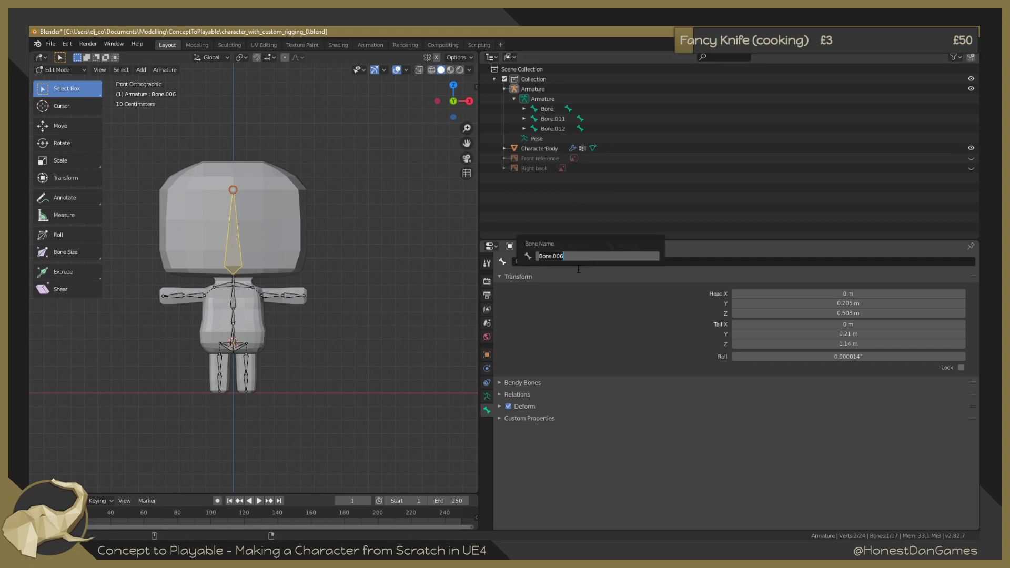
type("HeadB")
key("BackSpace")
type("HeadBone")
key("BackSpace")
key("BackSpace")
key("BackSpace")
key("Return")
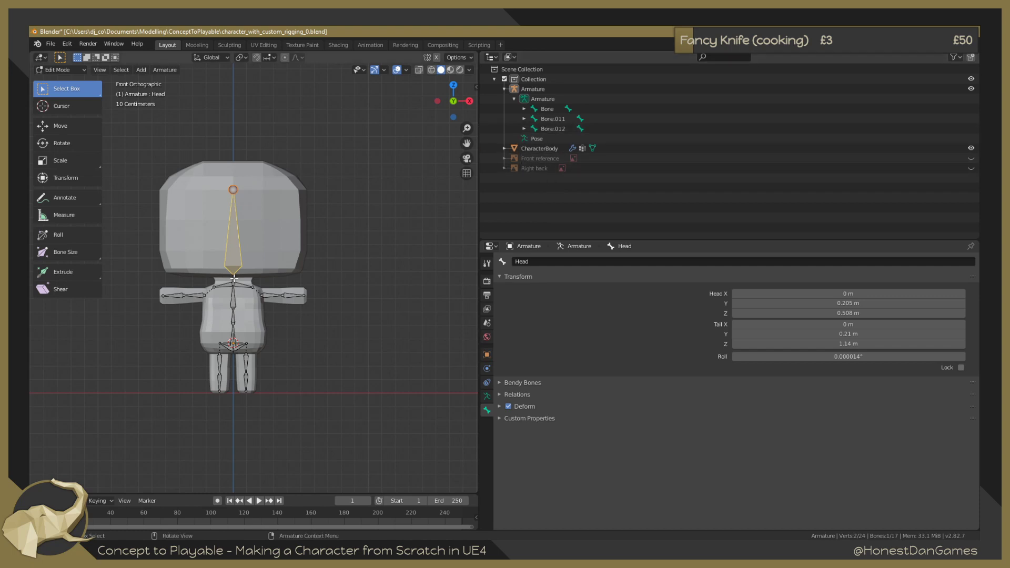
Rename the short bone directly below the head bone as Neck.
left_click(234, 279)
key("F2")
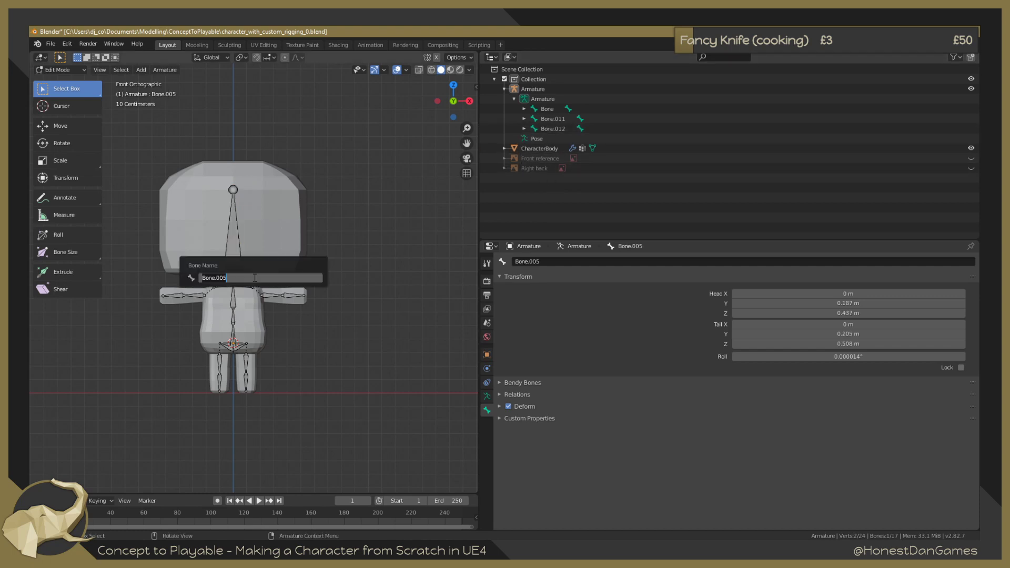
type("Neck")
key("Return")
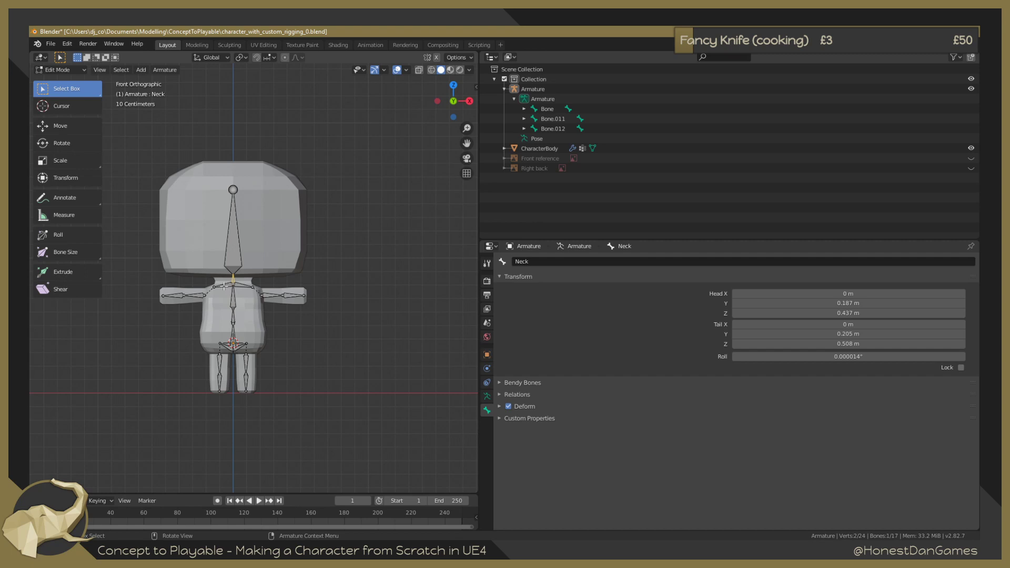
Rename Bone.003, the shoulder bone on the negative X side, as Shoulder.L.
left_click(226, 286)
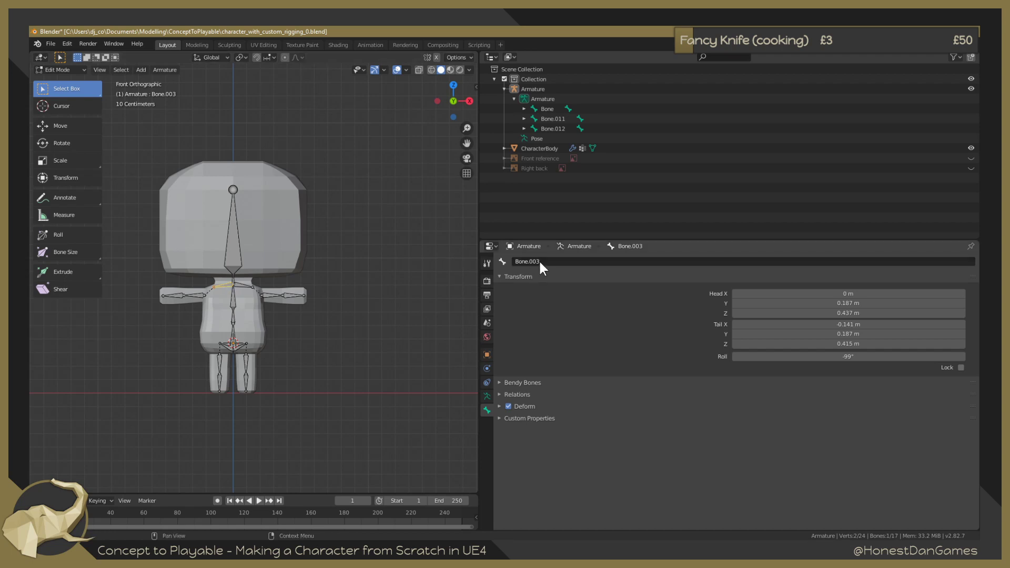
key("F2")
type("Ri")
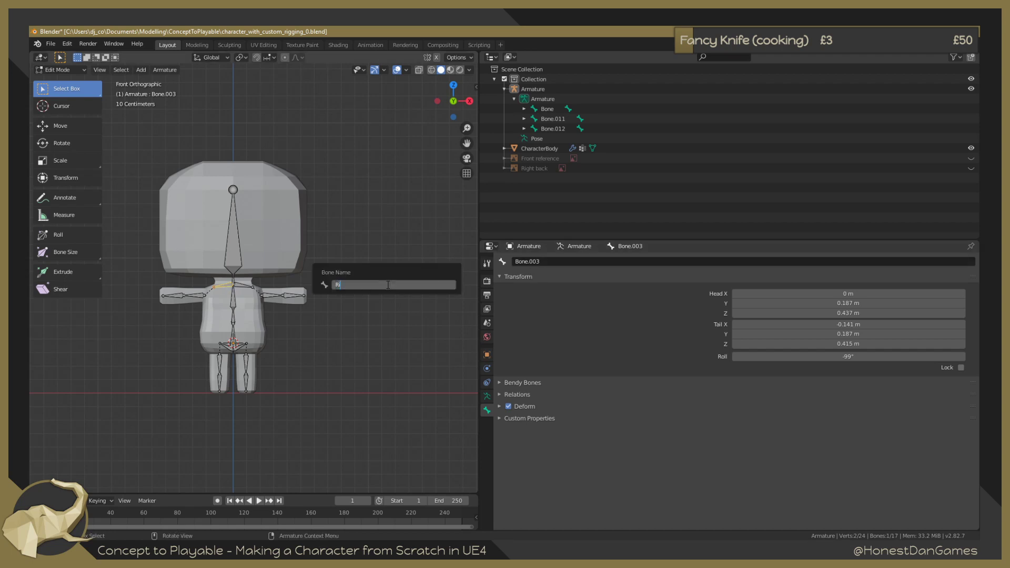
key("BackSpace")
type("Shoulder")
type("_L")
key("BackSpace")
key("BackSpace")
type(".L")
key("Return")
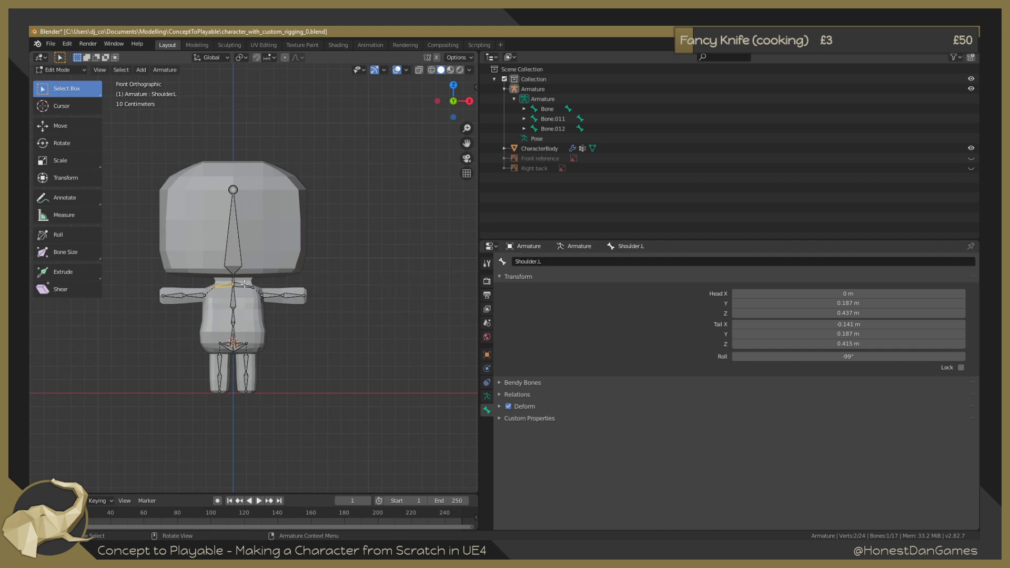
Correct the side suffix of the selected shoulder bone so that its name is Shoulder.R.
left_click(546, 262)
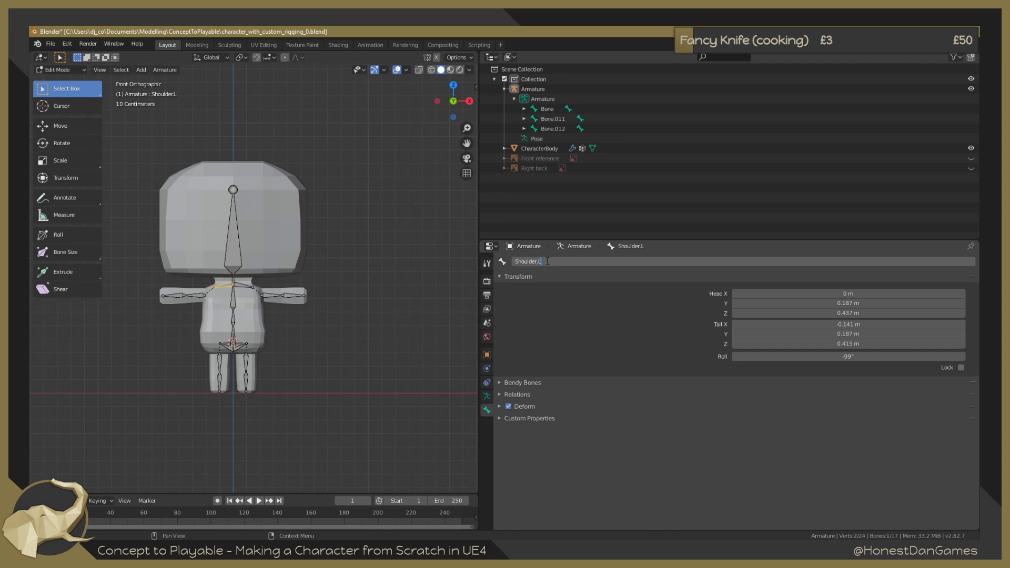
key("BackSpace")
type("R")
key("Return")
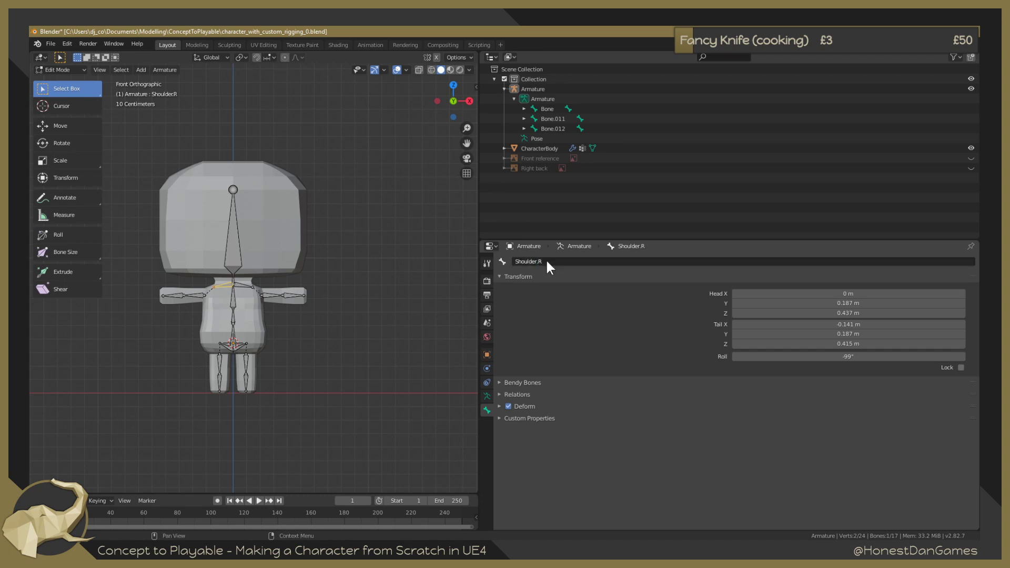
Rename Bone.004, the opposite shoulder bone on the positive X side, as Shoulder.L.
left_click(245, 286)
left_click(558, 262)
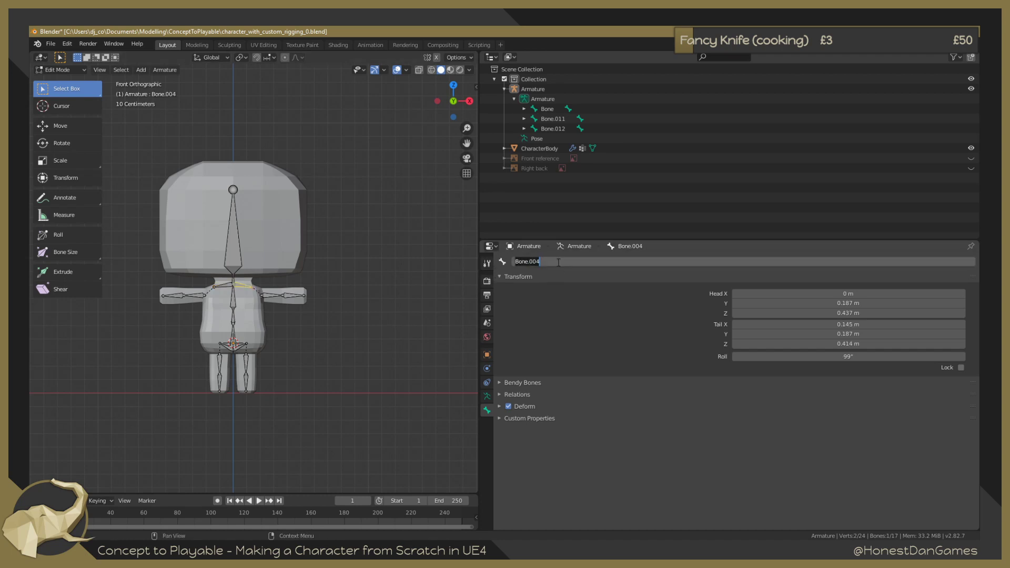
type("Shoulder.L")
key("Return")
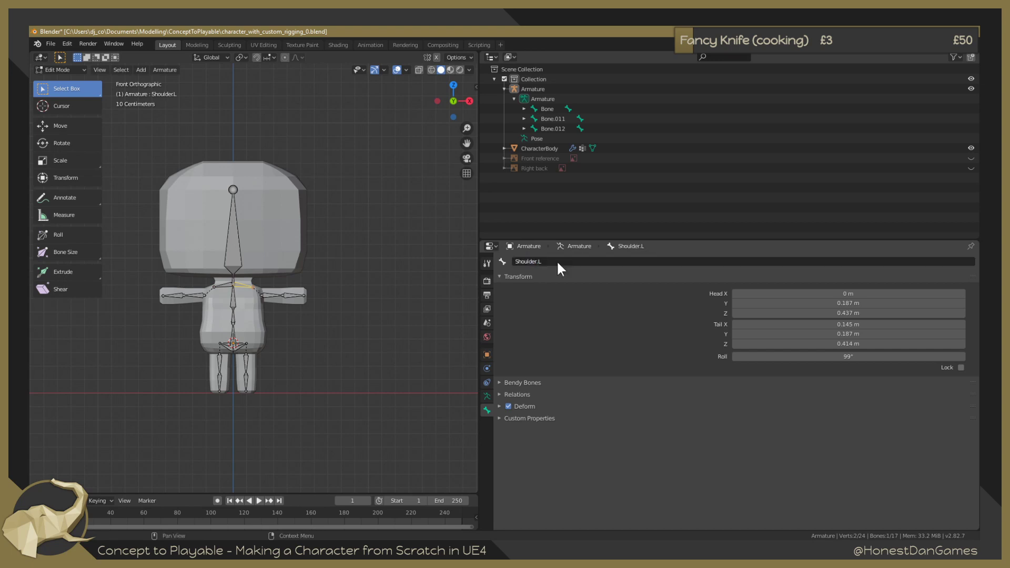
Try moving the outer joint of Shoulder.R downward and symmetrizing it, and reselect the Shoulder.R bone.
left_click(216, 289)
key("g")
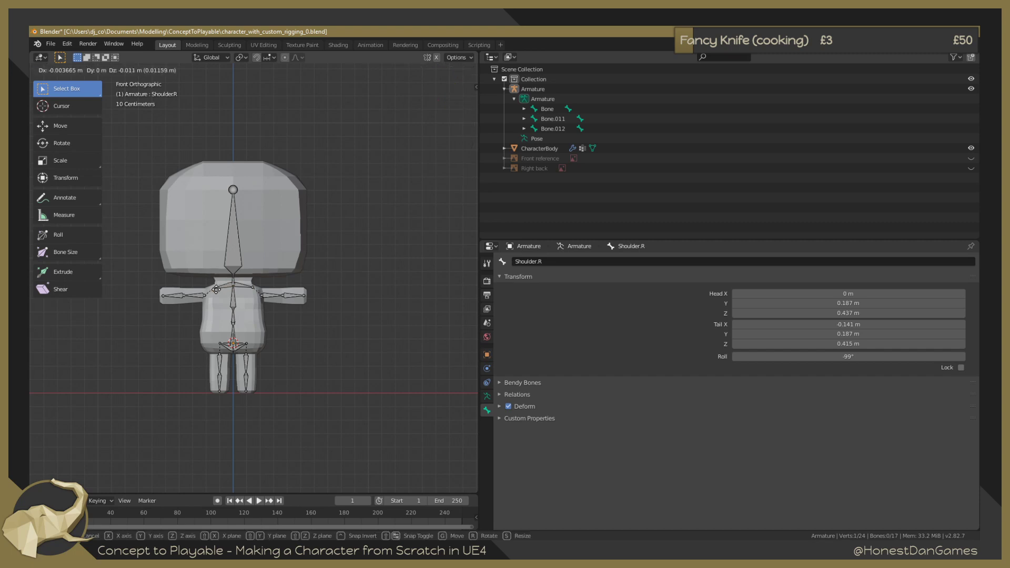
left_click(217, 293)
right_click(227, 289)
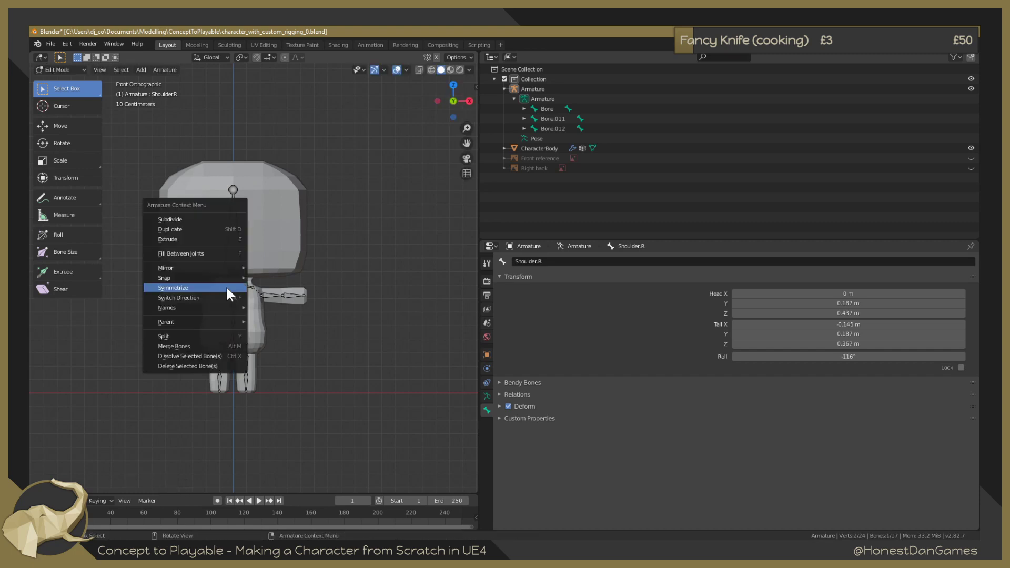
left_click(222, 288)
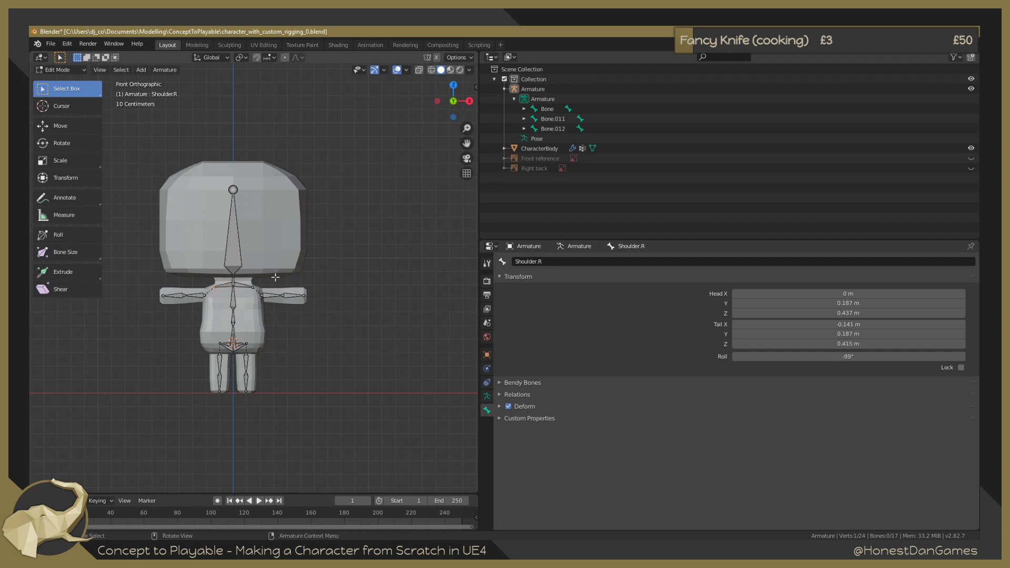
left_click(220, 285)
left_click(226, 284)
Rename Bone.007, the upper arm bone beyond Shoulder.R, as UpperArm.R.
scroll(202, 284, "up", 5)
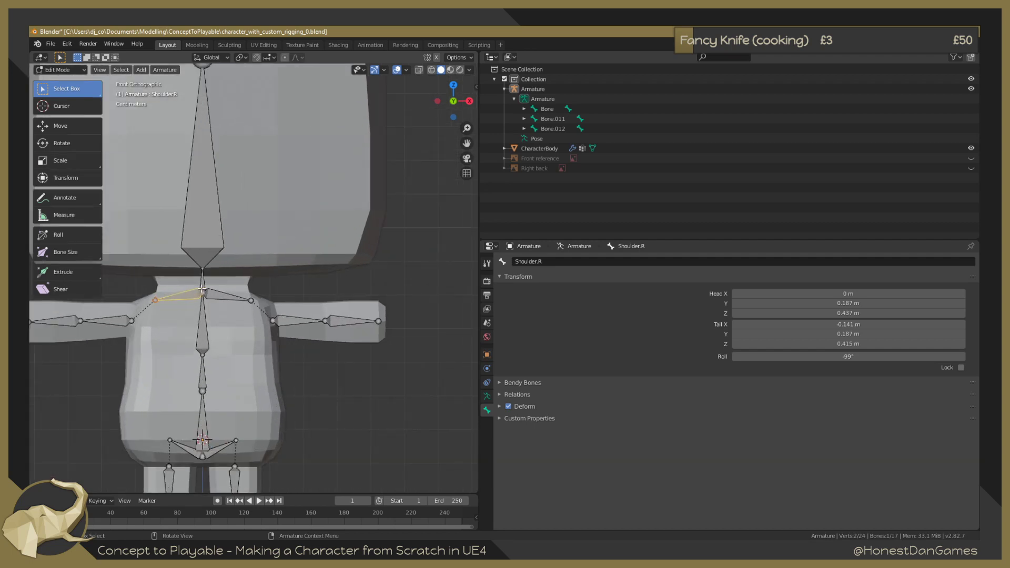
scroll(164, 300, "down", 2)
left_click(162, 309)
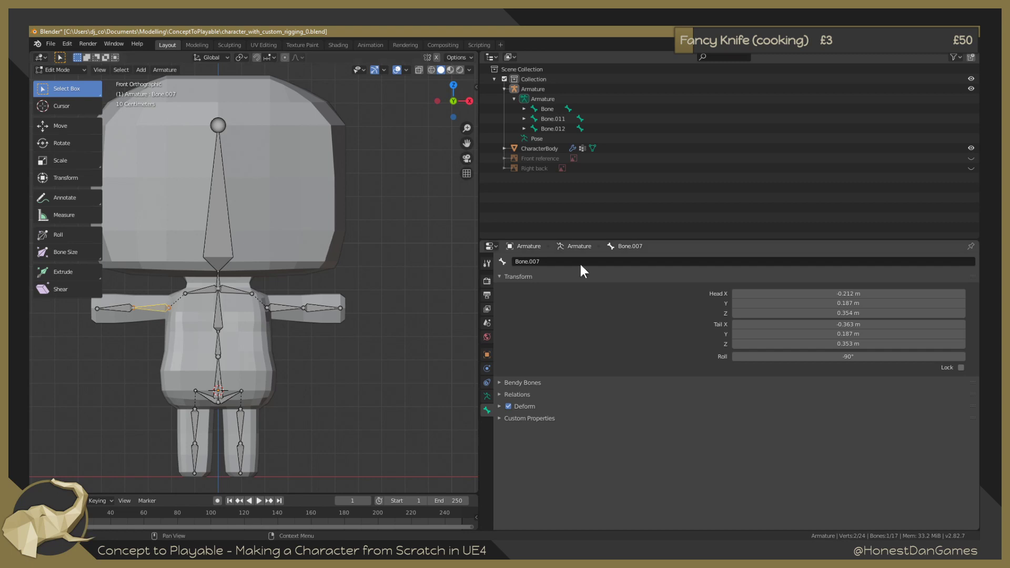
left_click(544, 262)
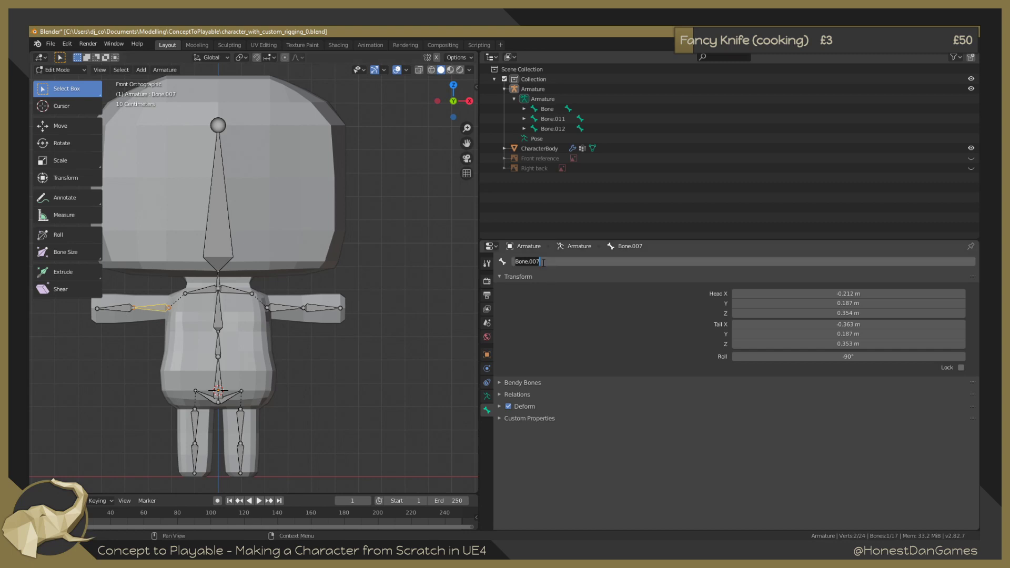
type("u")
type("UpperArm.")
type("R")
key("Return")
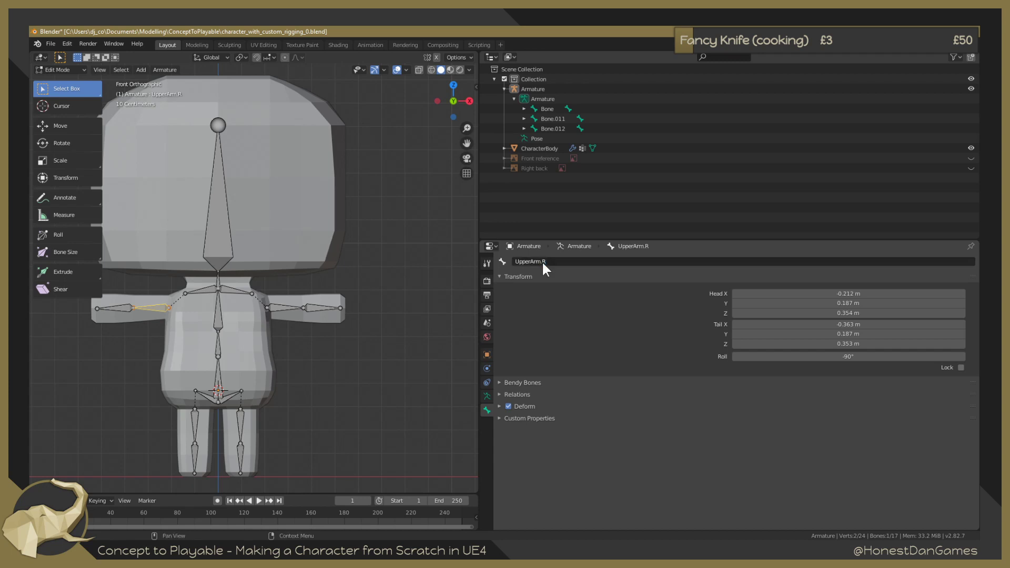
Rename Bone.008, the outer arm bone beyond UpperArm.R, as ForeArm.R.
left_click(117, 308)
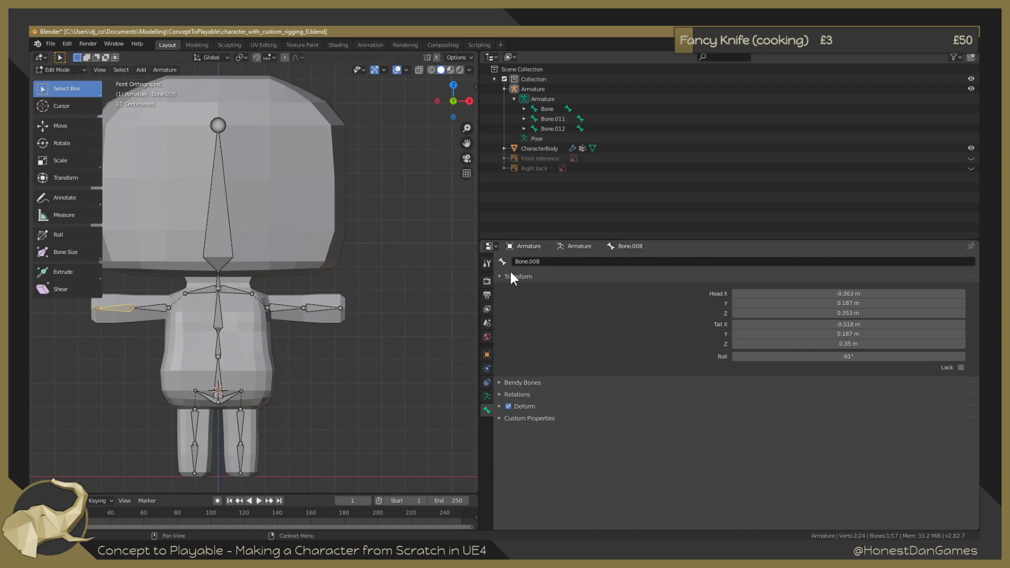
left_click(545, 261)
type("ForeArm")
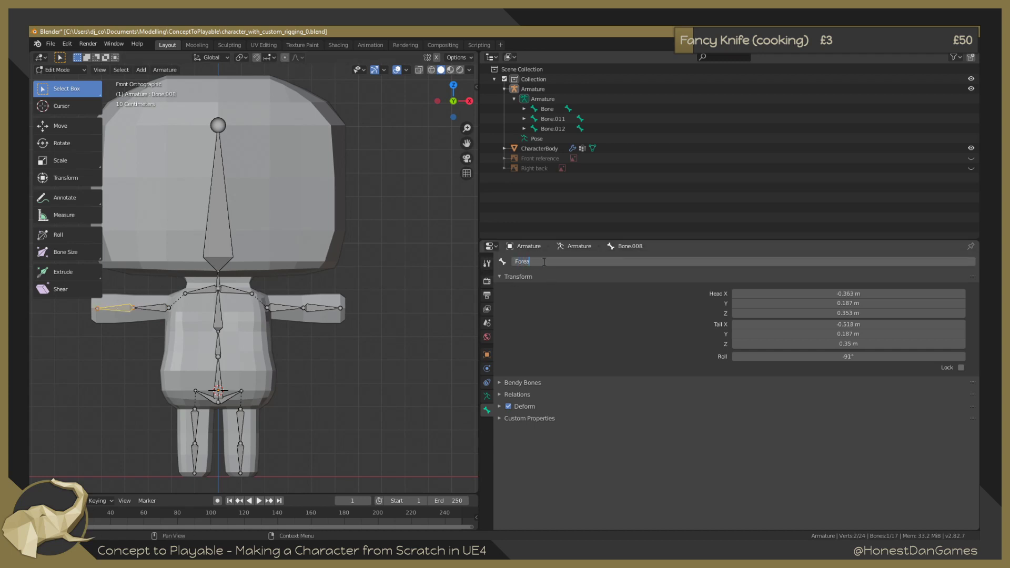
type(".R")
key("Return")
Rename Bone.009, the arm bone beyond Shoulder.L on the positive X side, as UpperArm.L.
left_click(285, 311)
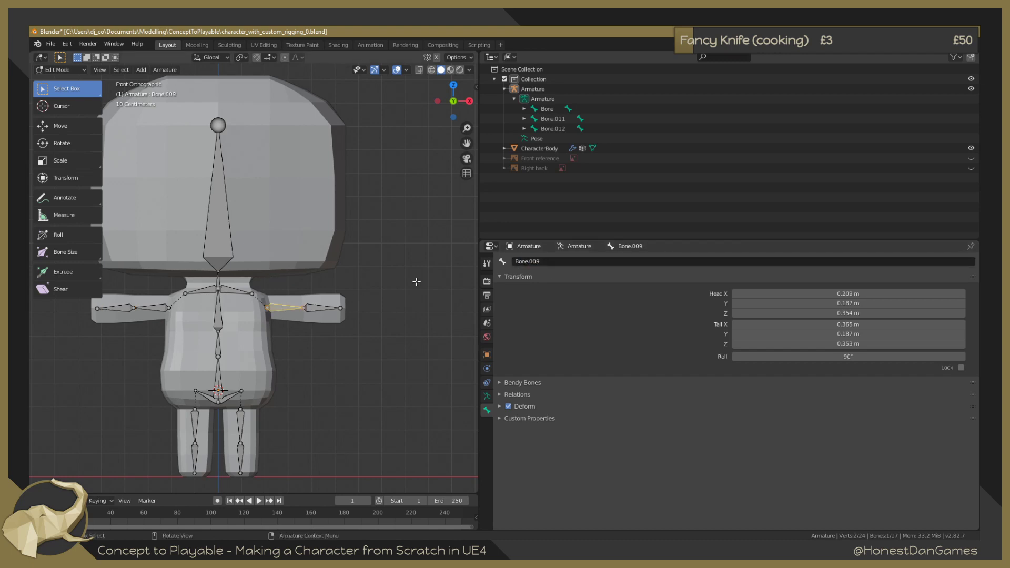
left_click(552, 261)
type("Upper")
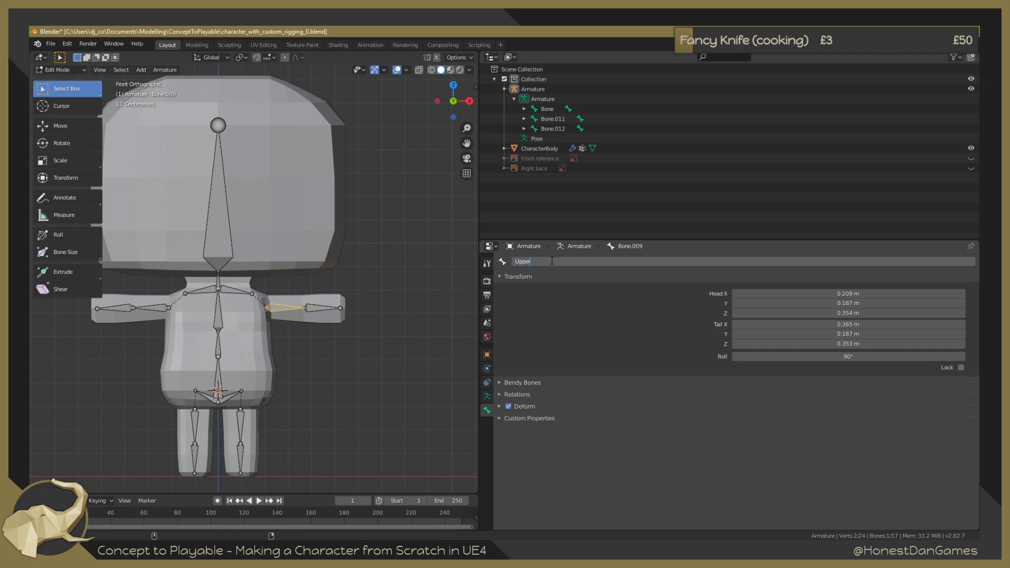
type("Arm.L")
key("Return")
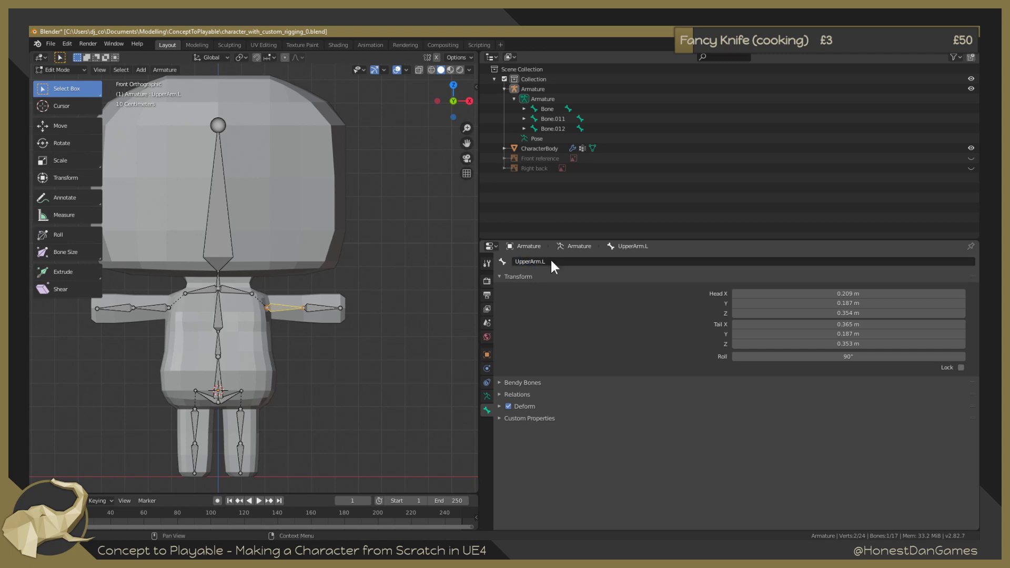
Rename Bone.010, the outer arm bone beyond UpperArm.L, as ForeArm.L.
left_click(322, 308)
left_click(562, 261)
type("ForeArm")
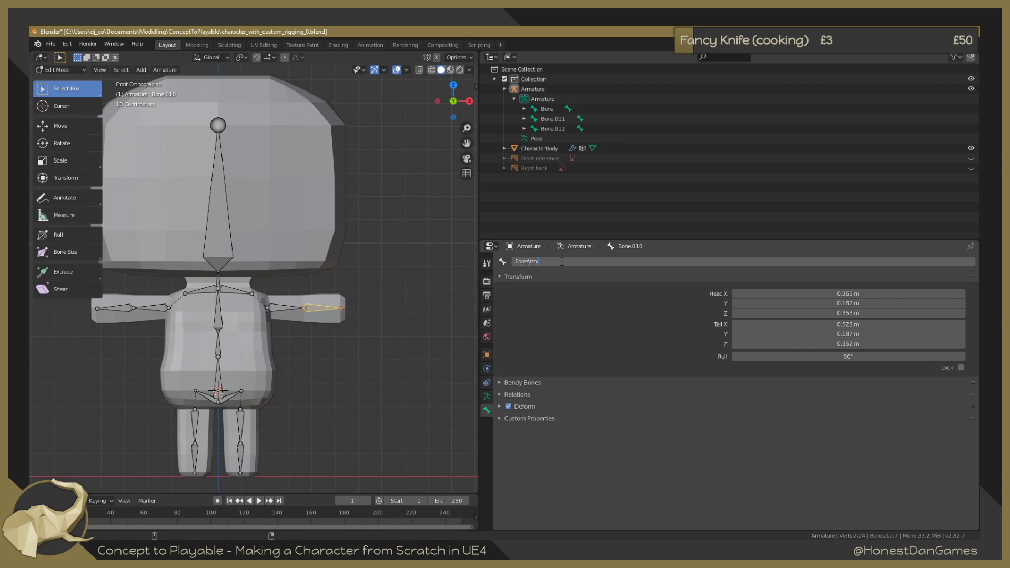
type("L")
key("Return")
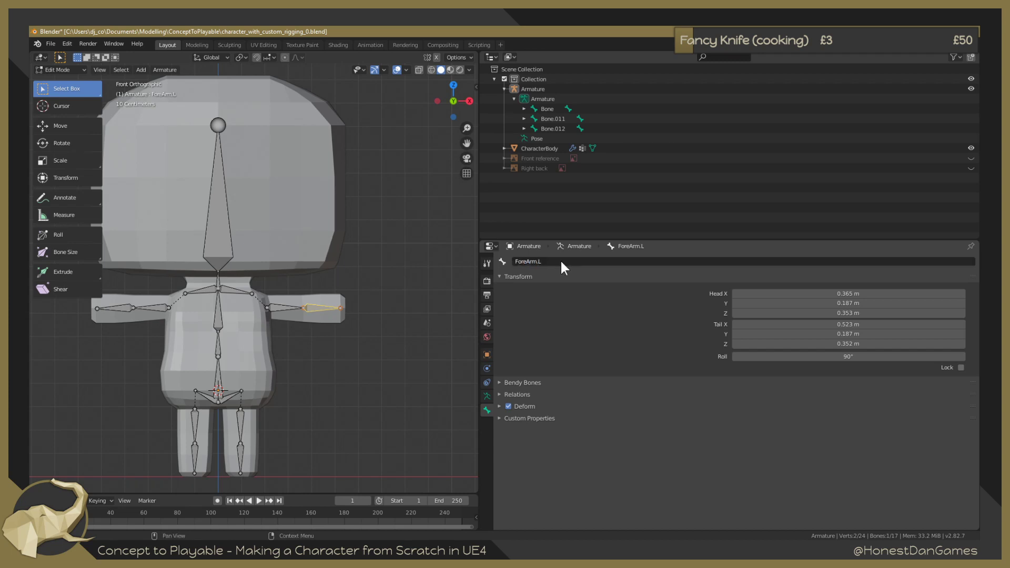
Rename Bone.002, the highest spine bone just below the shoulder bones, as UpperSpine.
left_click(218, 316)
left_click(218, 371)
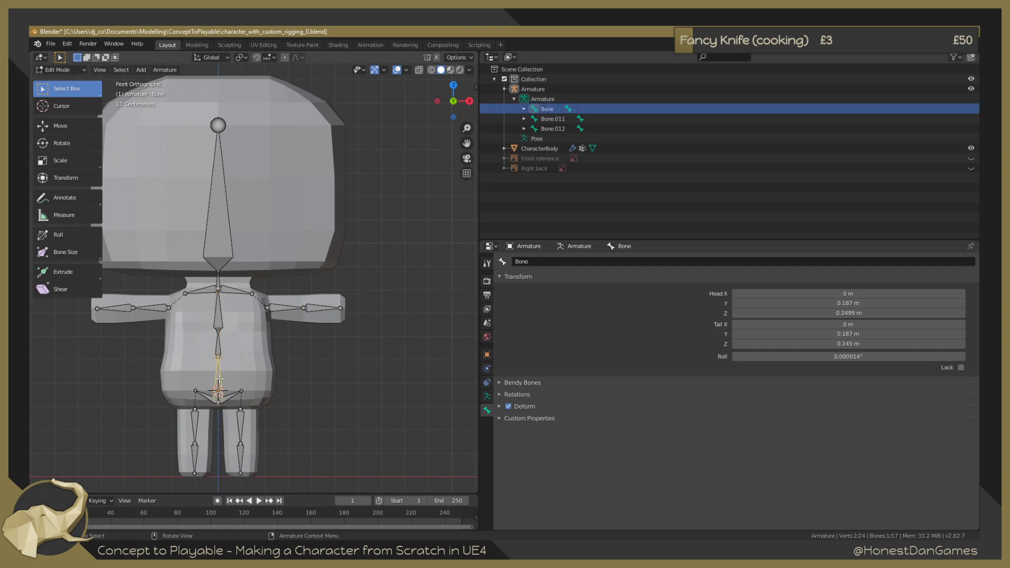
key("e")
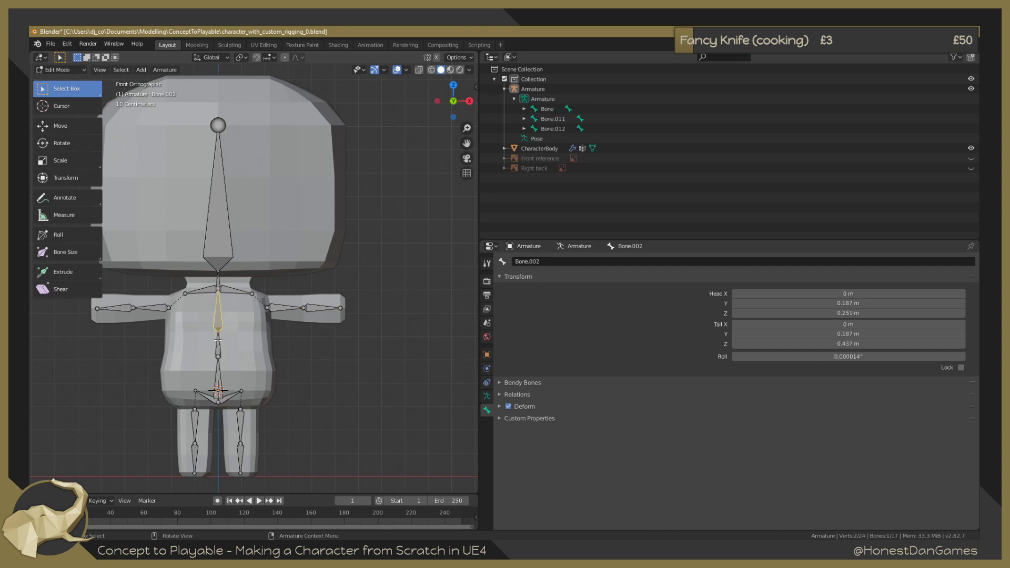
left_click(220, 321)
key("e")
left_click(216, 316)
left_click(529, 262)
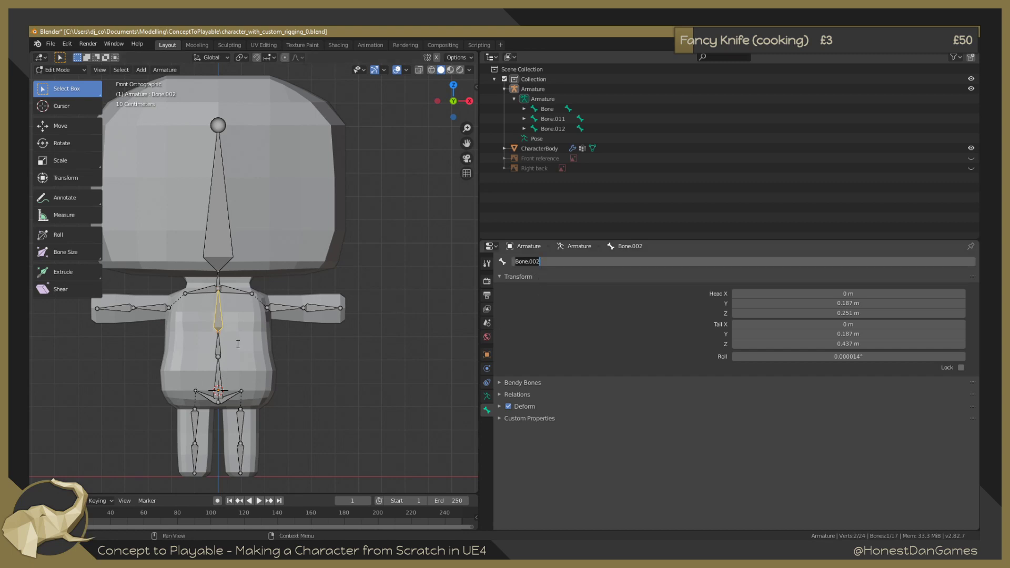
type("UpperSpine")
key("Return")
Rename Bone.001, the short spine bone directly below UpperSpine, as MidSpine.
left_click(220, 347)
key("F2")
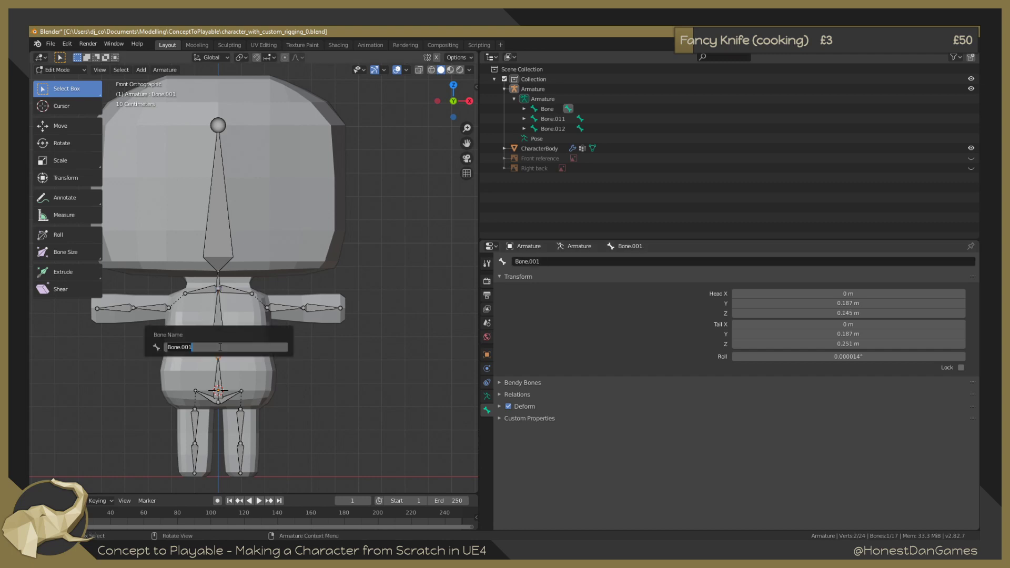
type("MidSpine")
key("Return")
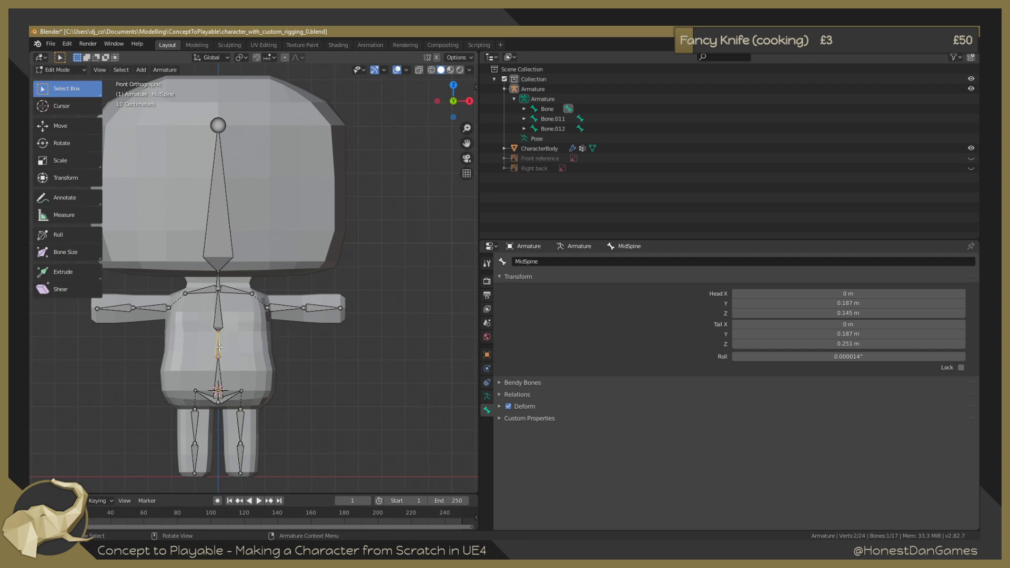
Rename the spine's base bone, below MidSpine, as LowerSpine.
left_click(219, 380)
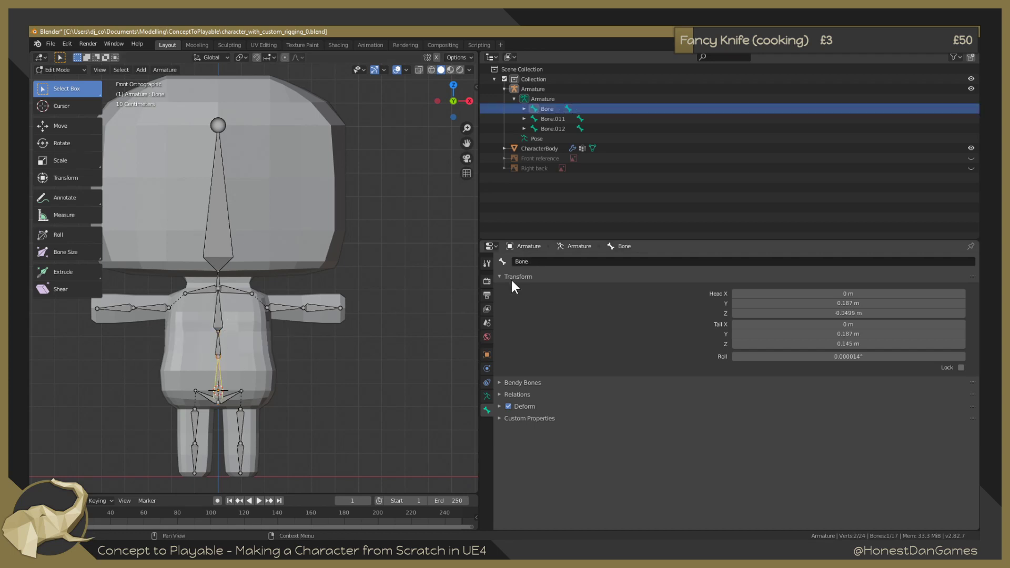
key("F2")
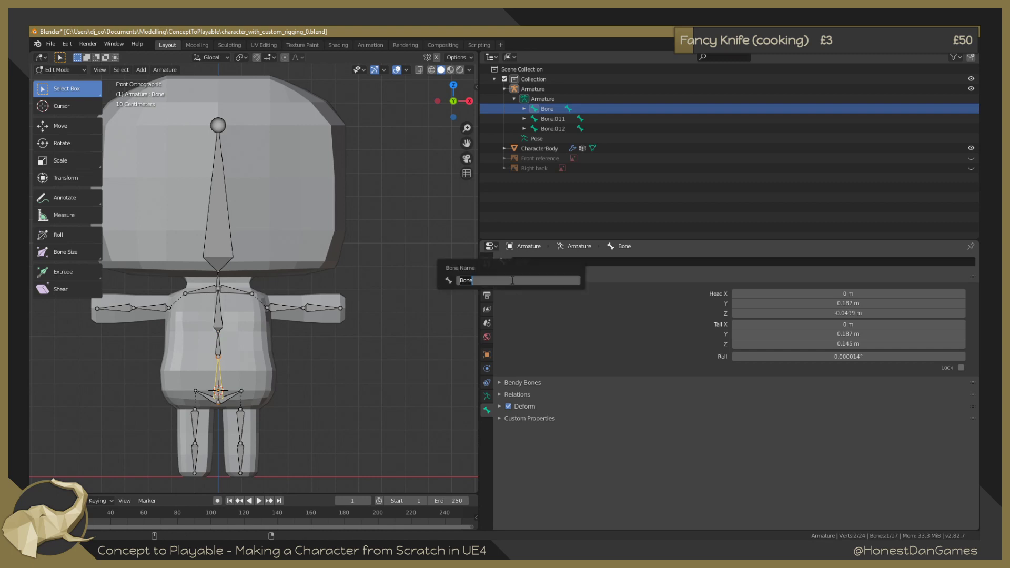
type("LowerSpine")
key("Return")
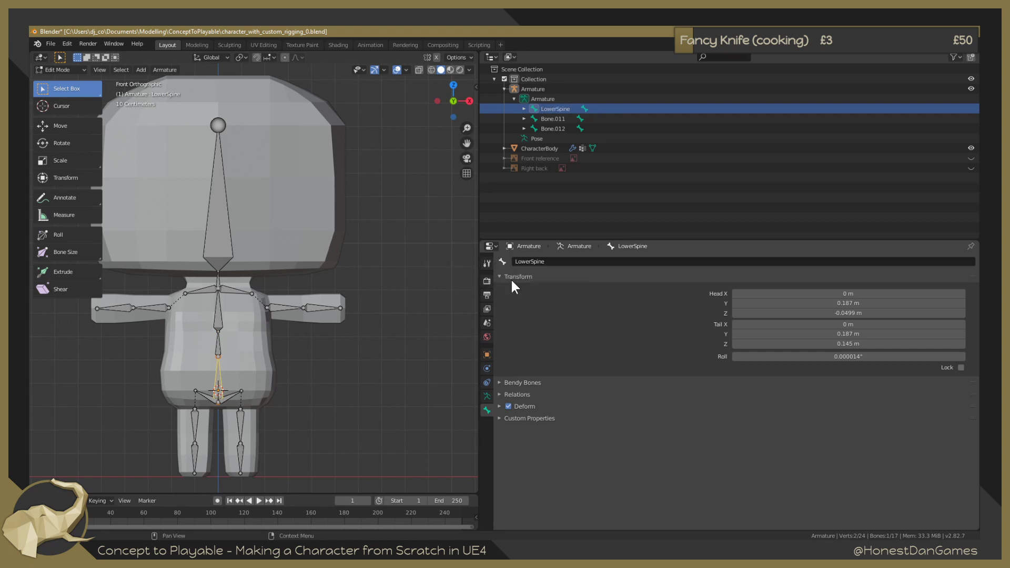
Rename Bone.011, the hip bone on the negative X side, as Hip.R.
left_click(209, 397)
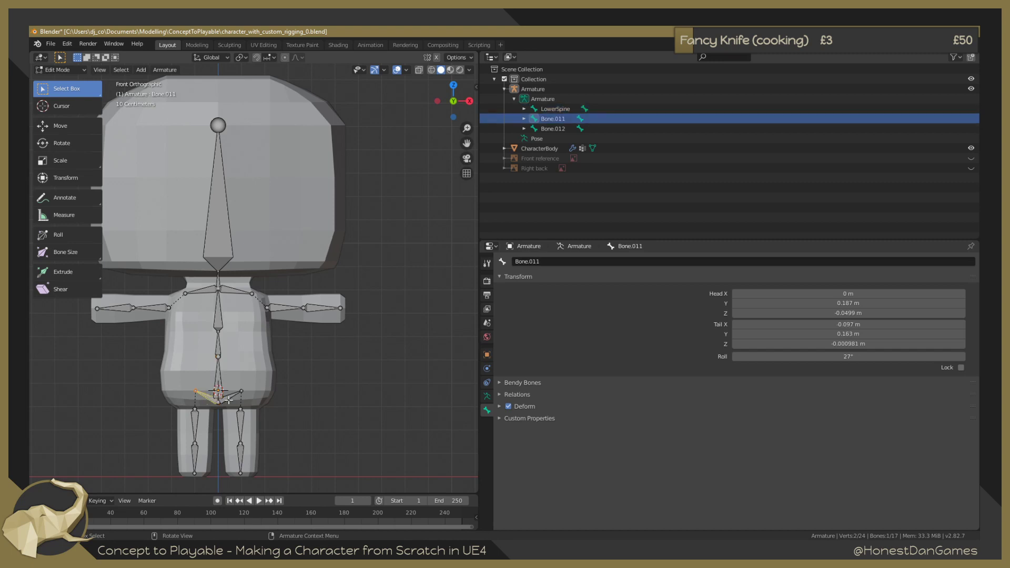
key("F2")
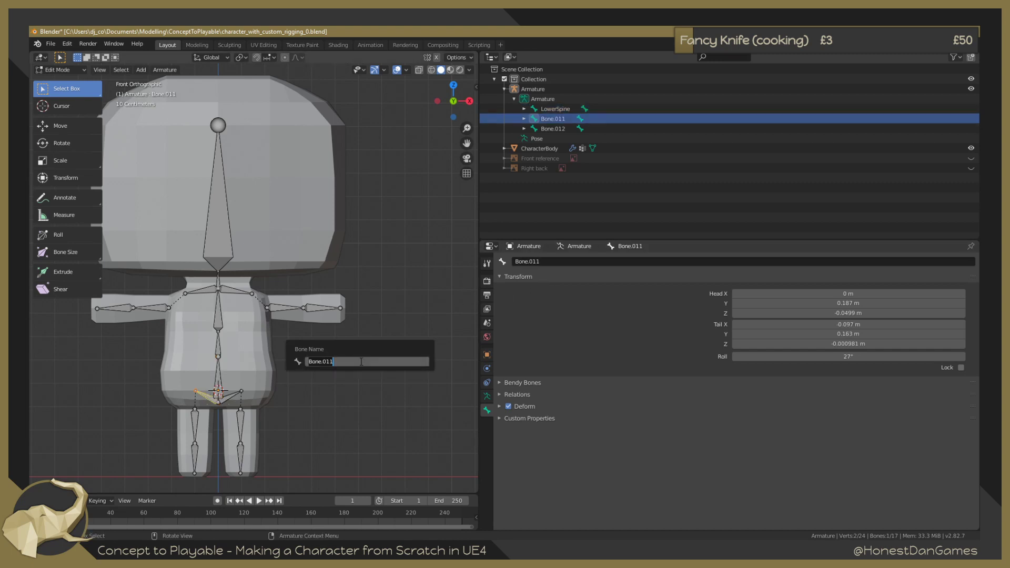
type("Hup")
key("BackSpace")
key("BackSpace")
type("ip.R")
key("Return")
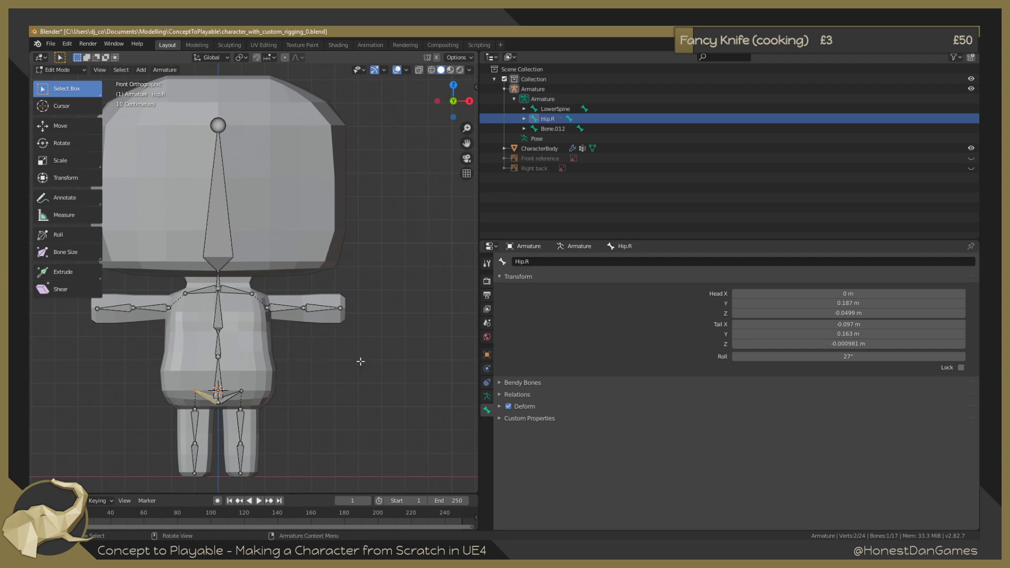
Rename Bone.012, the opposite hip bone on the positive X side, as Hip.L.
left_click(234, 399)
key("F2")
type("Hip")
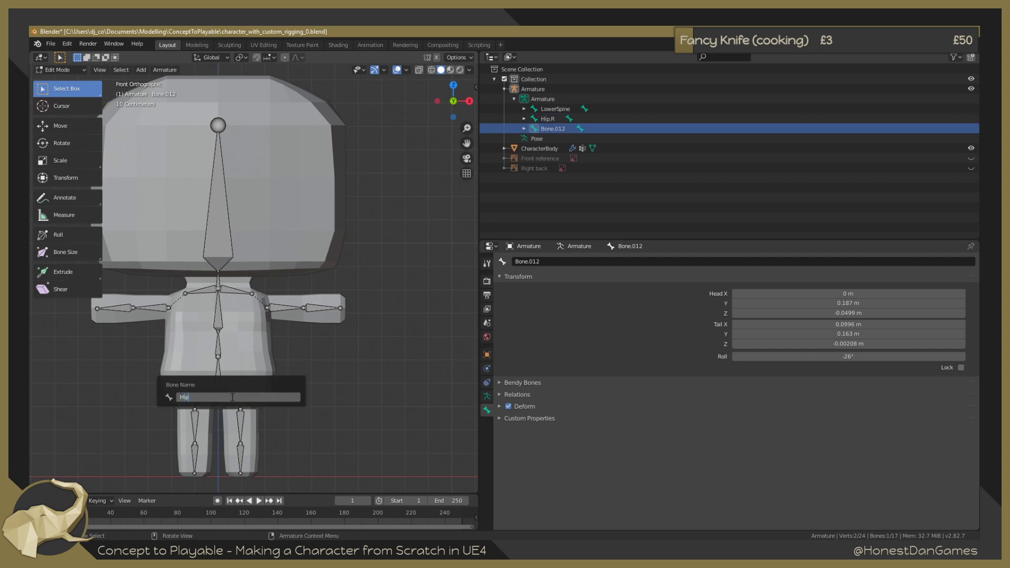
type(".L")
key("Return")
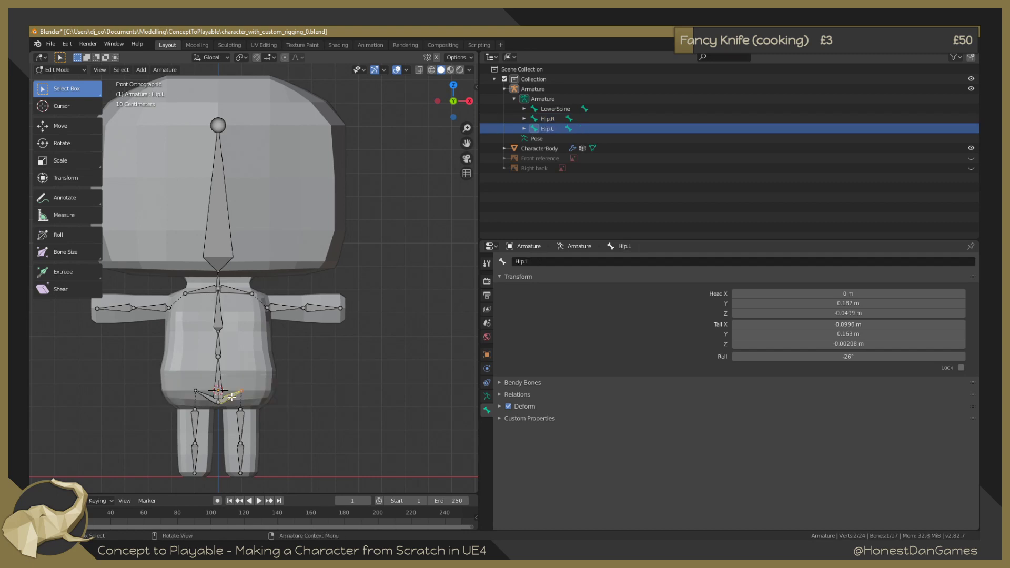
Rename Bone.013, the thigh bone below Hip.R, as UpperLeg.R.
left_click(196, 413)
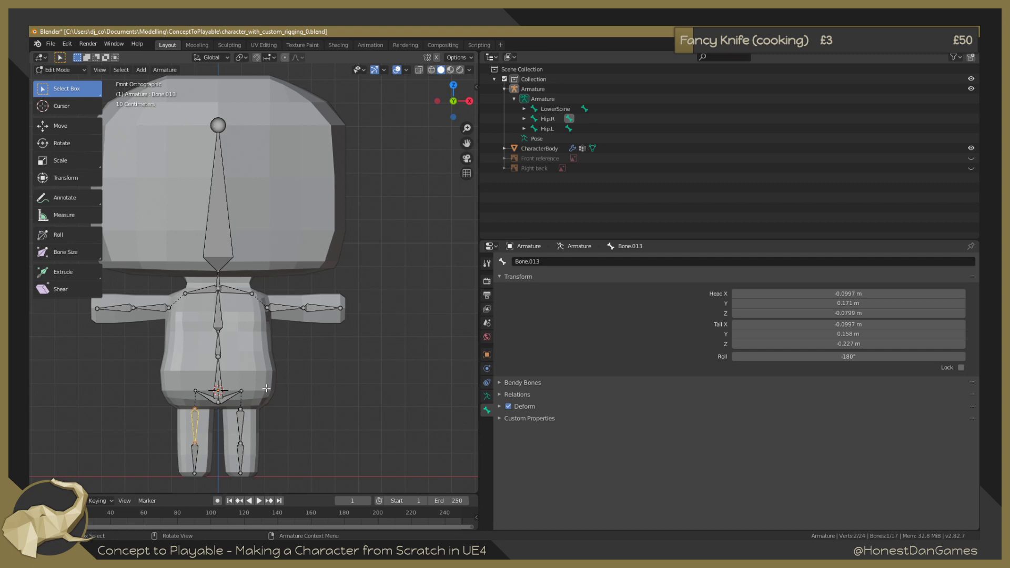
key("F2")
type("UpperLeg")
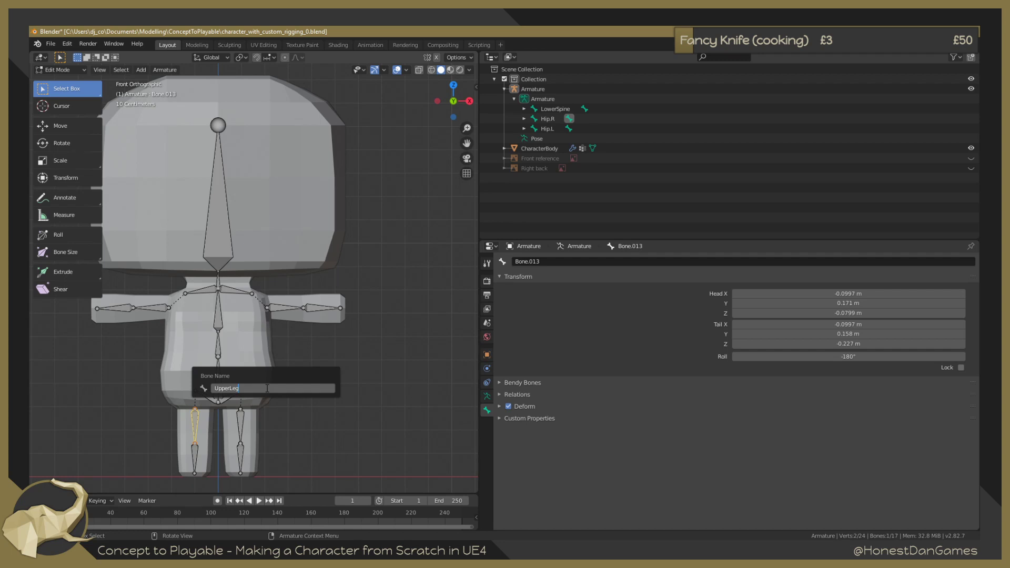
type(".R")
key("Return")
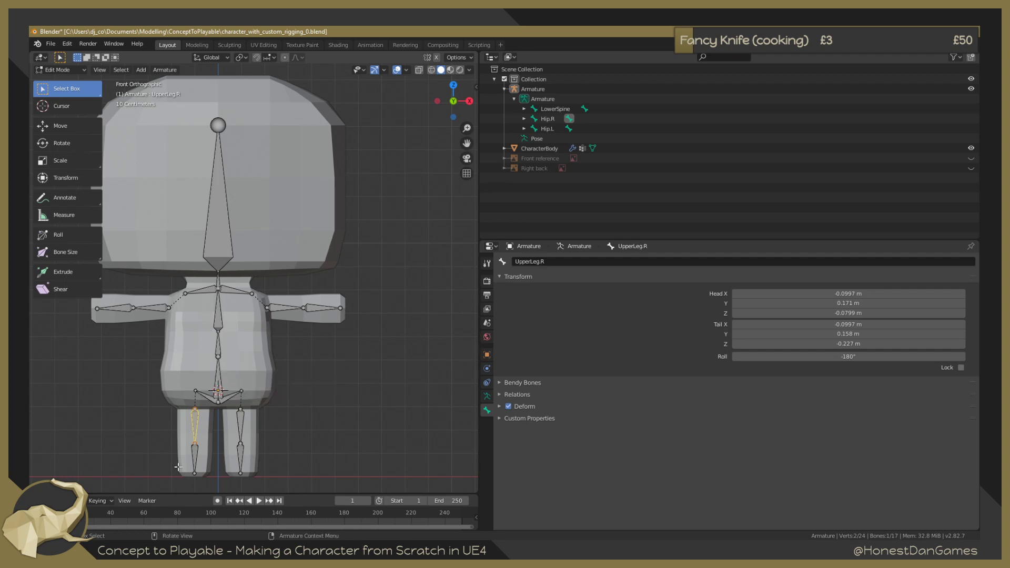
Rename Bone.014, the shin bone below UpperLeg.R, as LowerLeg.R.
left_click(194, 450)
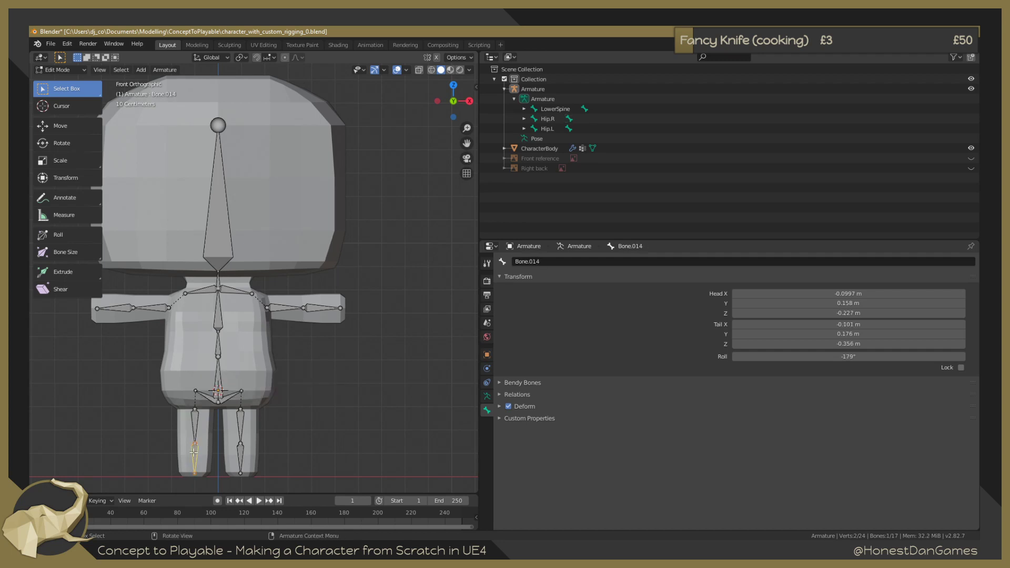
key("F2")
type("LowerLeg.R")
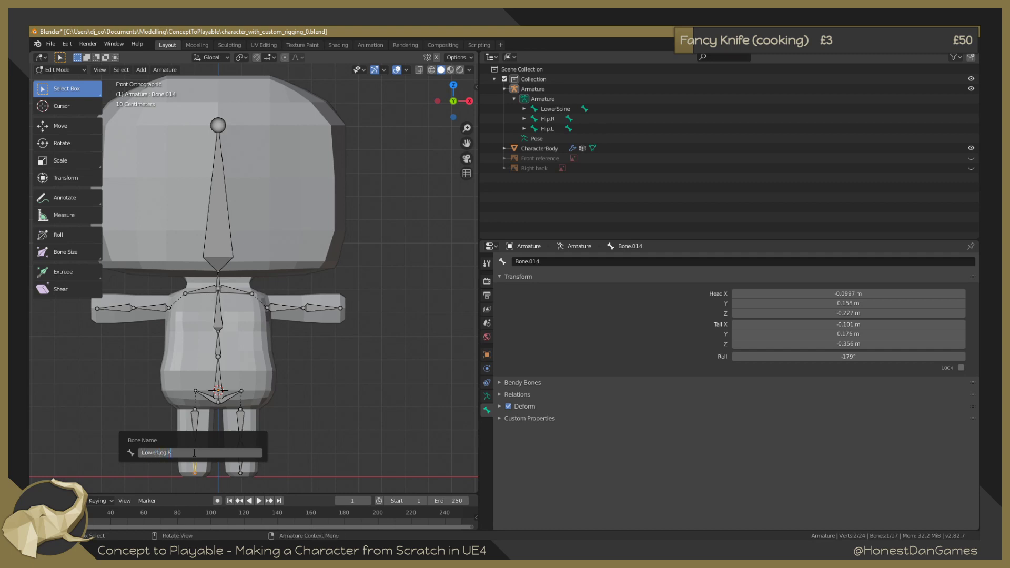
key("Return")
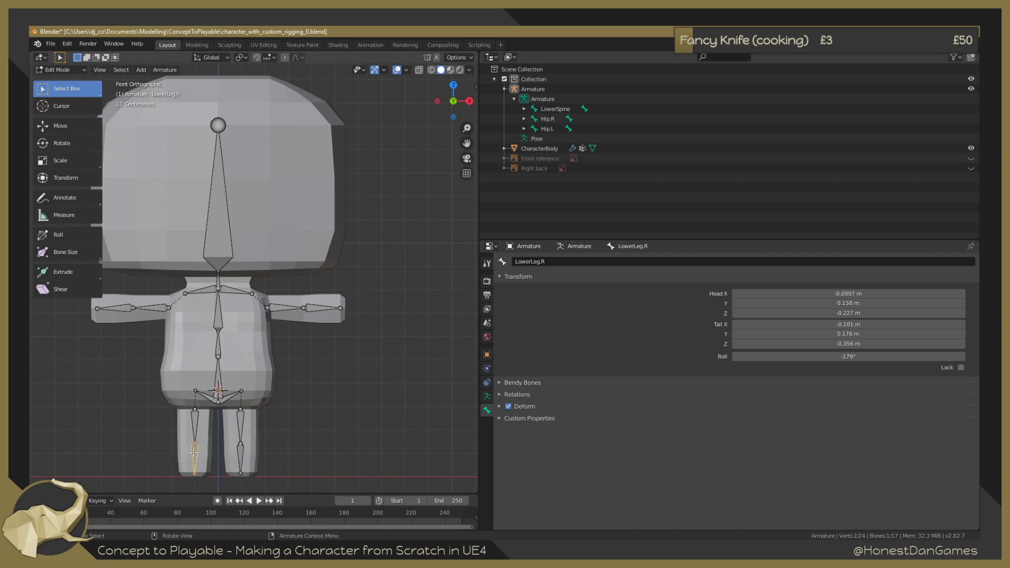
Rename Bone.015, the thigh bone below Hip.L, as UpperLeg.L.
left_click(241, 419)
key("F2")
type("UpperLeg.L")
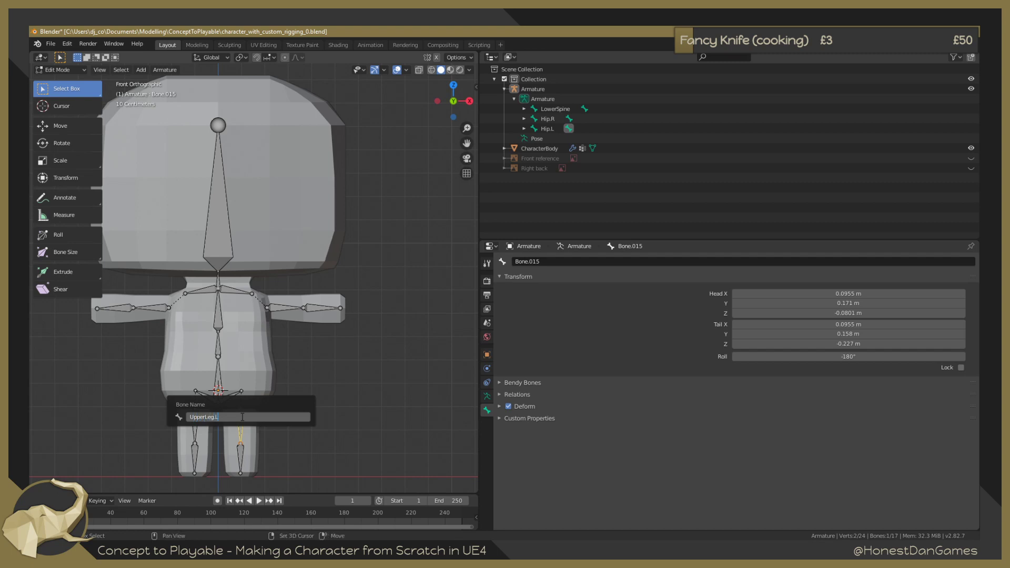
key("Return")
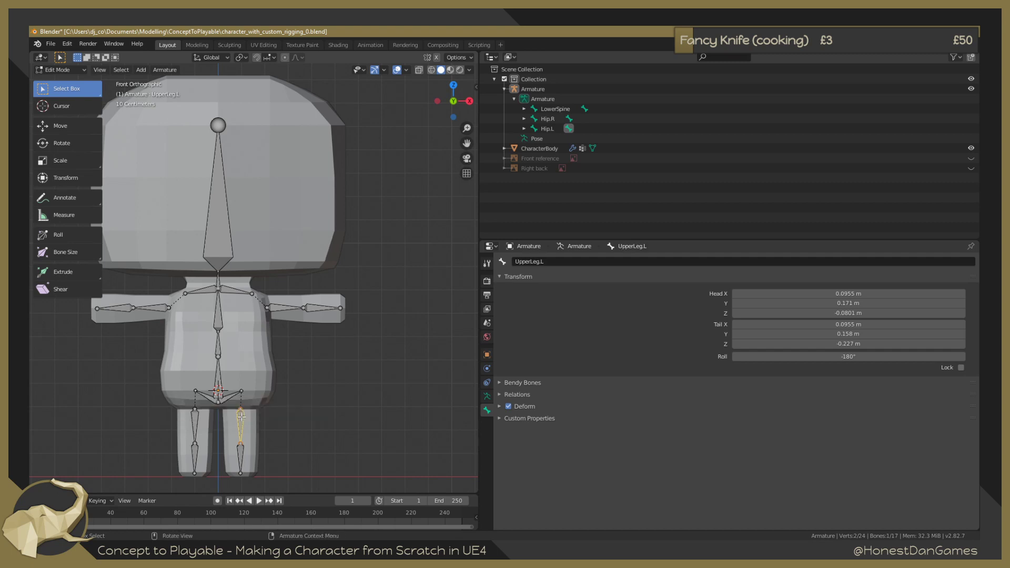
Rename Bone.016, the shin bone below UpperLeg.L, as LowerLeg.L.
left_click(240, 452)
key("F2")
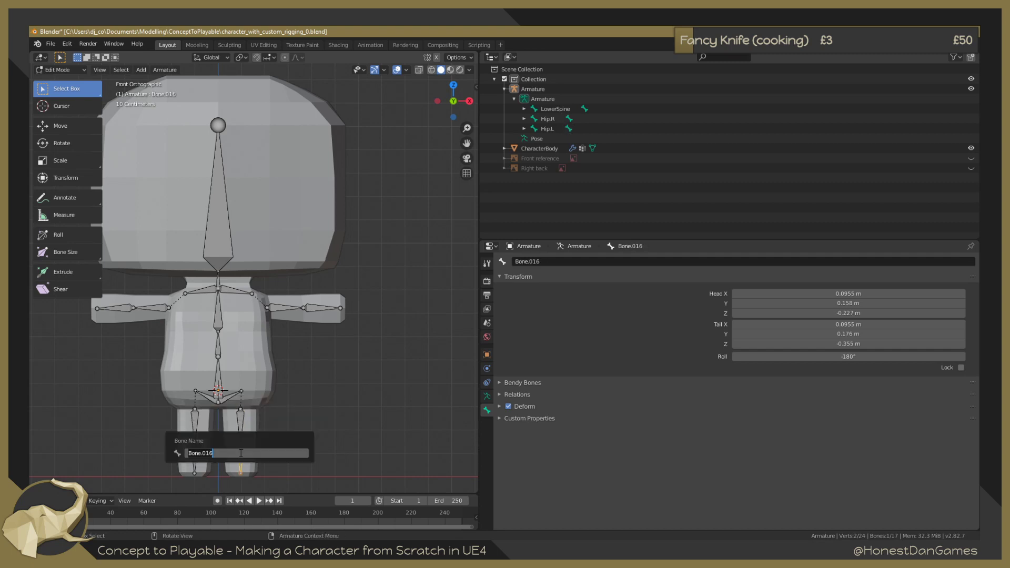
type("LowerLeg.L")
key("Return")
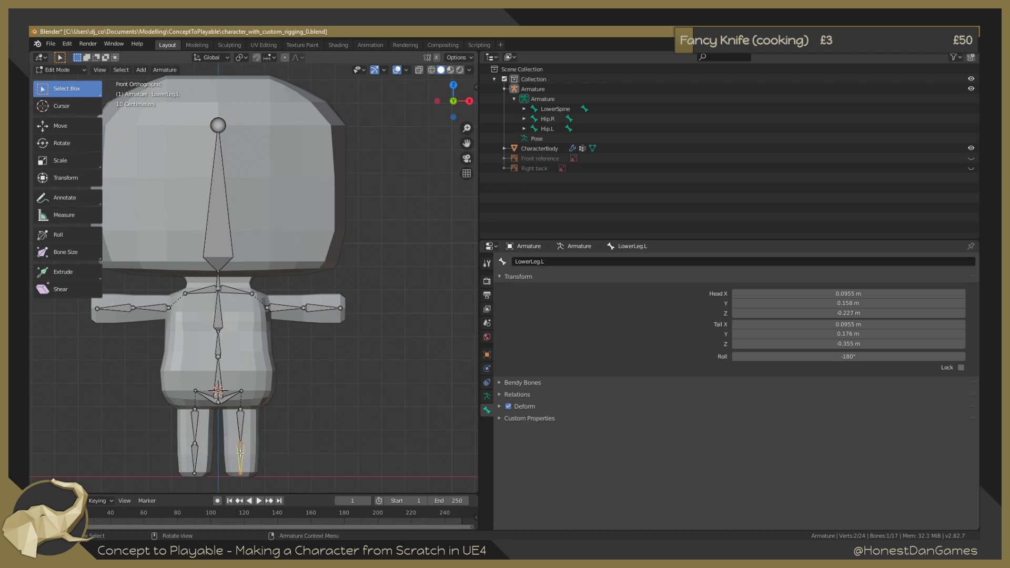
Examine the bone chain under LowerSpine, from MidSpine and UpperSpine through Shoulder.R to UpperArm.R.
left_click(524, 109)
left_click(524, 109)
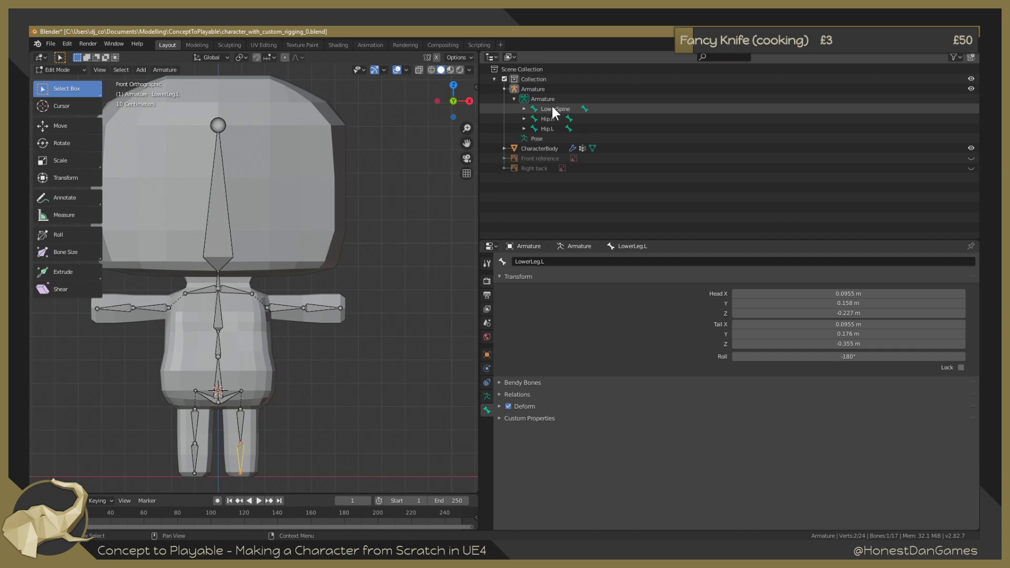
left_click(524, 109, "shift")
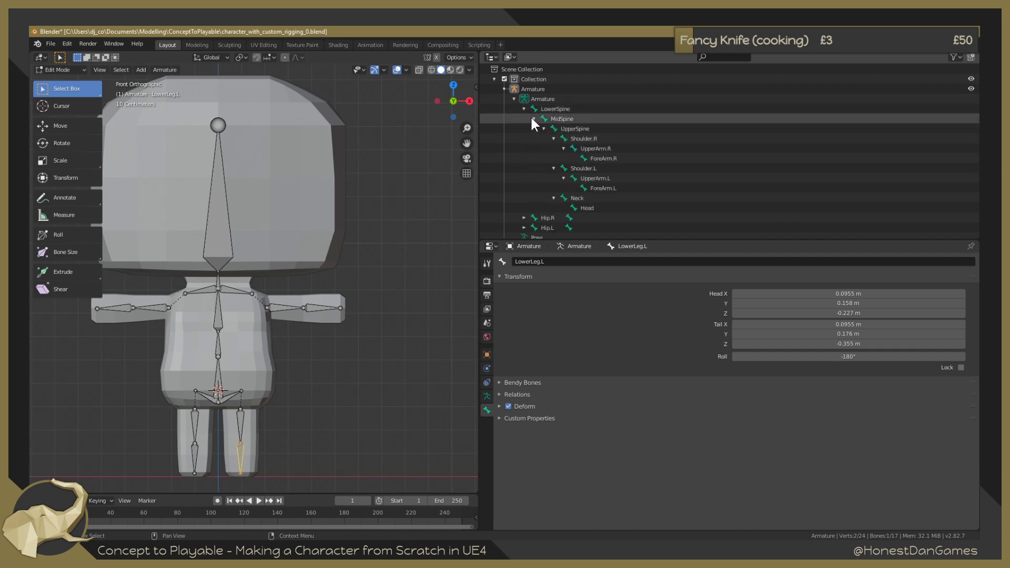
left_click(533, 119)
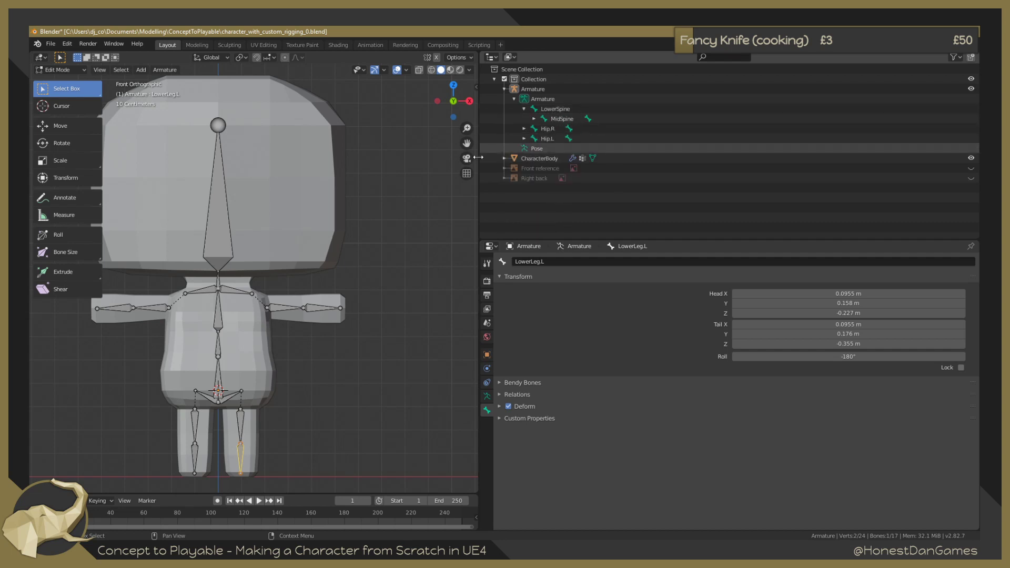
left_click(284, 308)
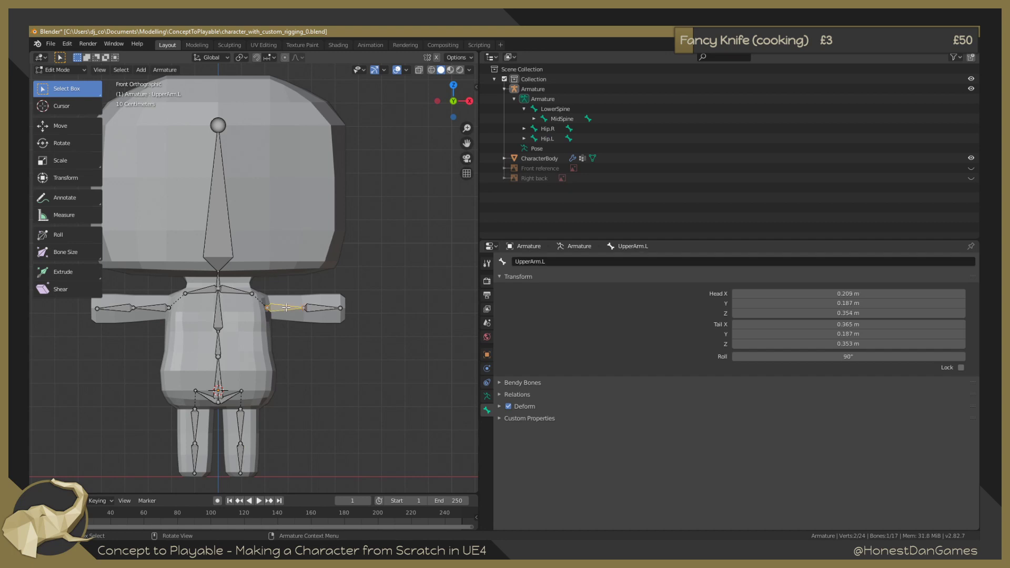
left_click(524, 128)
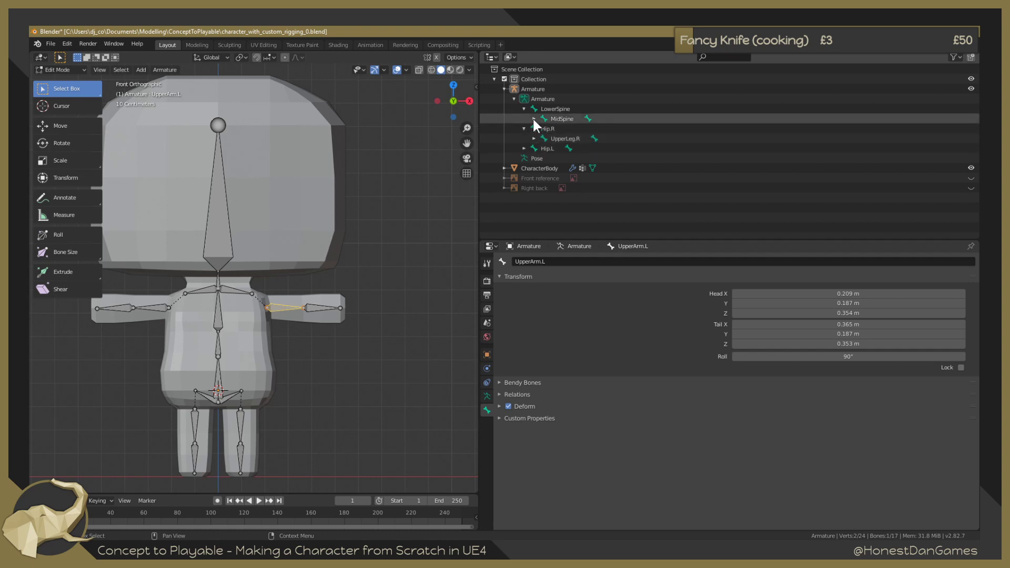
left_click(534, 119, "shift")
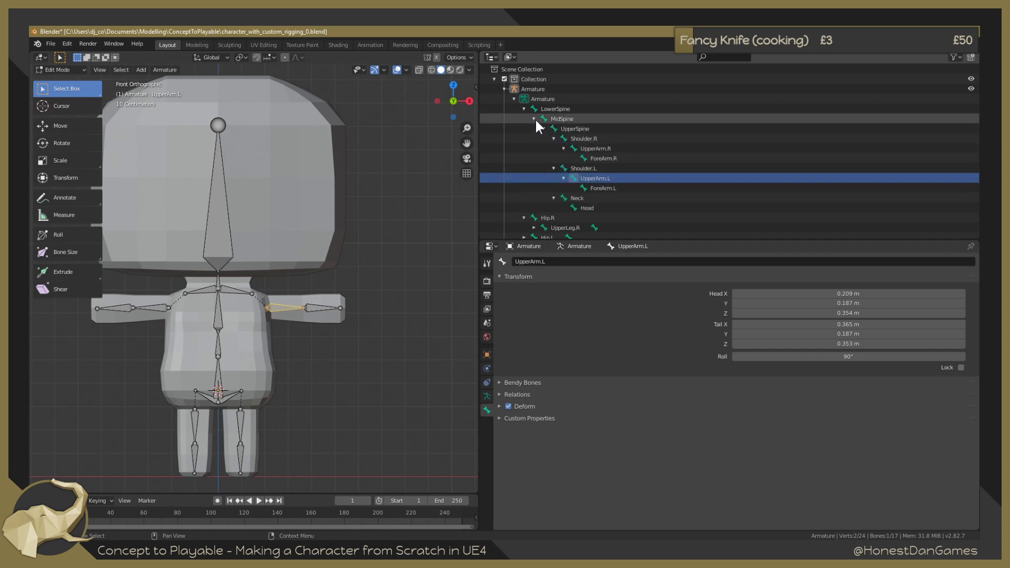
left_click(558, 117)
left_click(567, 131)
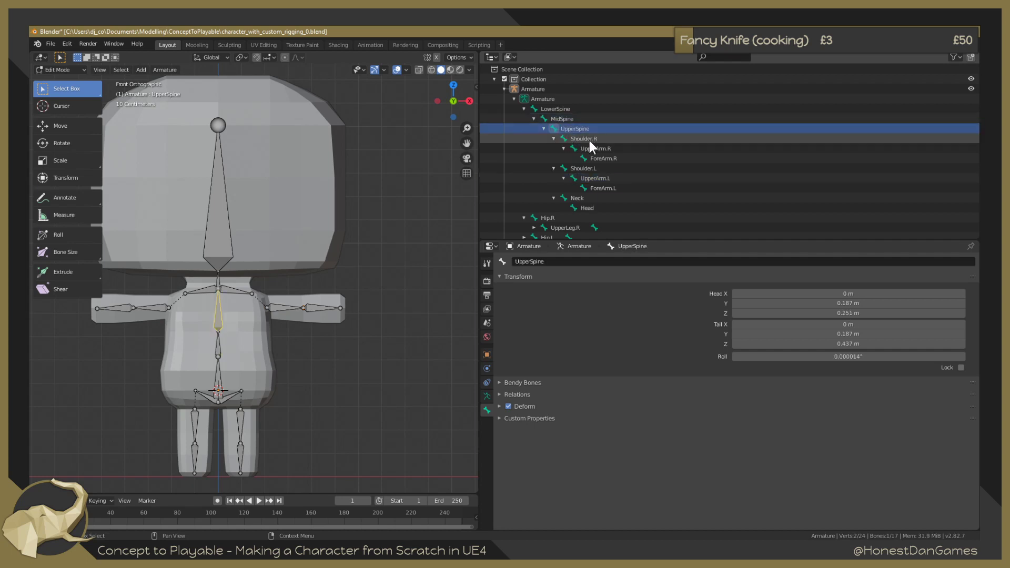
left_click(590, 139)
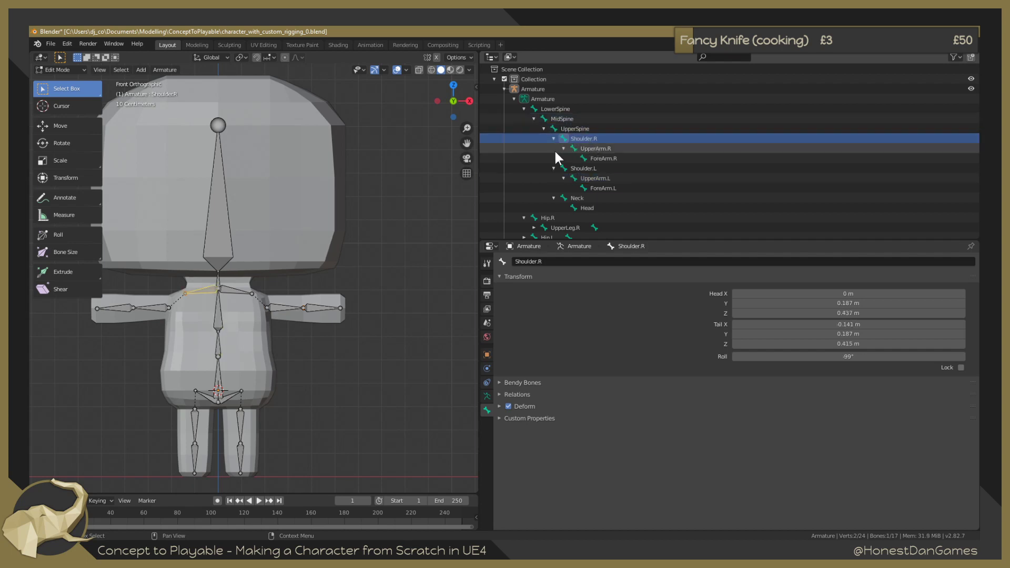
left_click(594, 149)
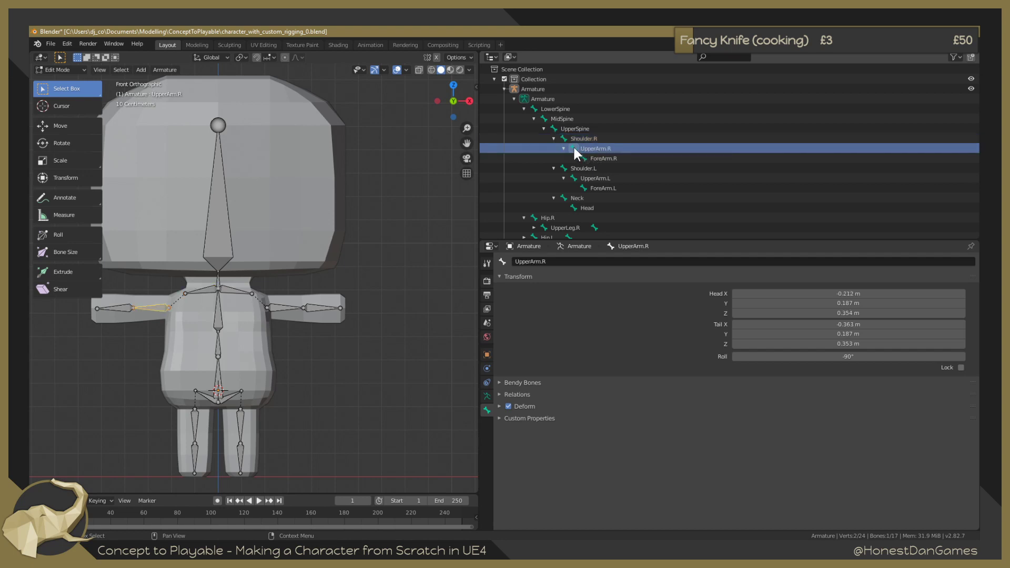
Compare the Shoulder.R and Shoulder.L branches below UpperSpine in the bone hierarchy.
left_click(554, 138)
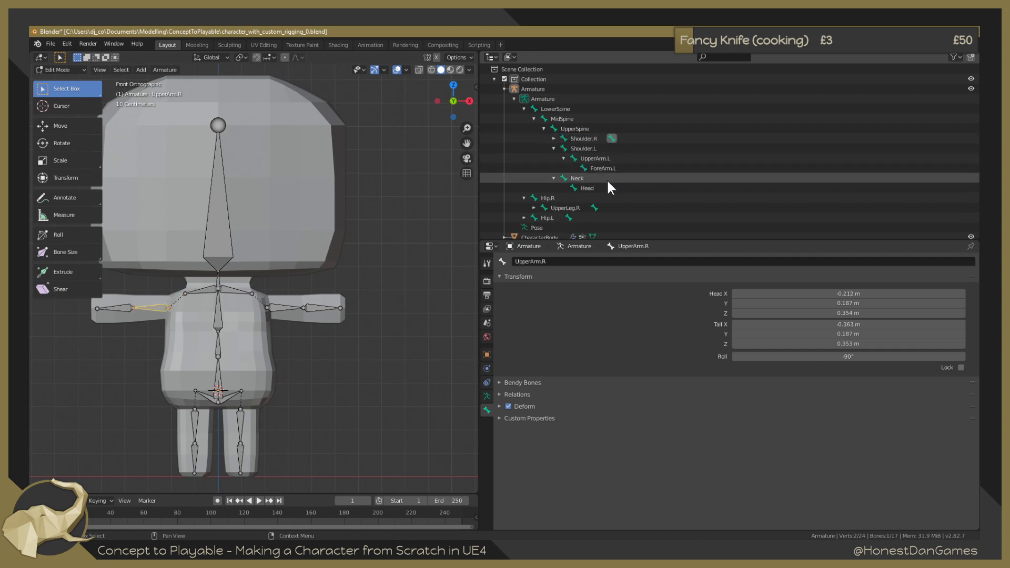
left_click(554, 139)
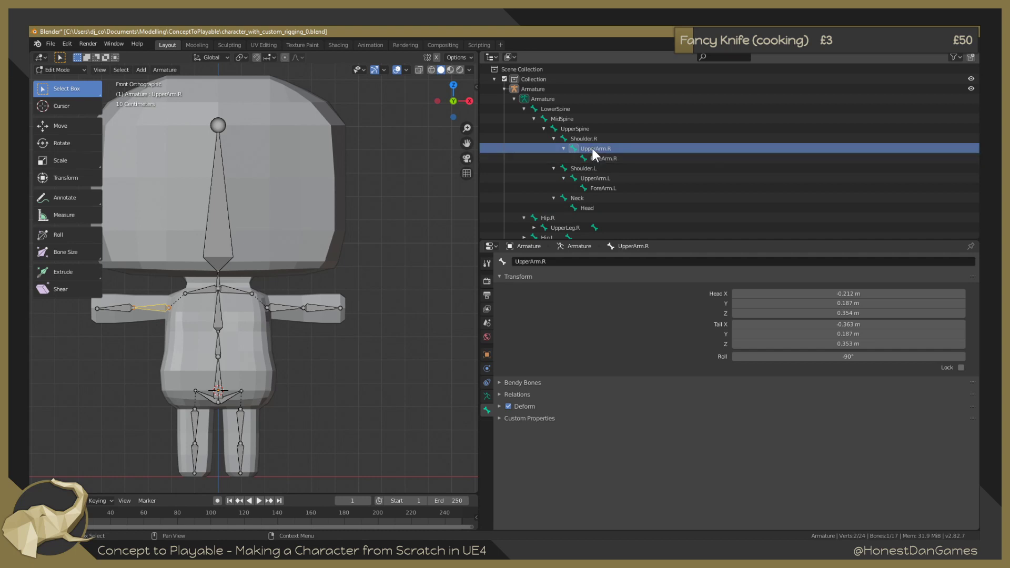
left_click(553, 139)
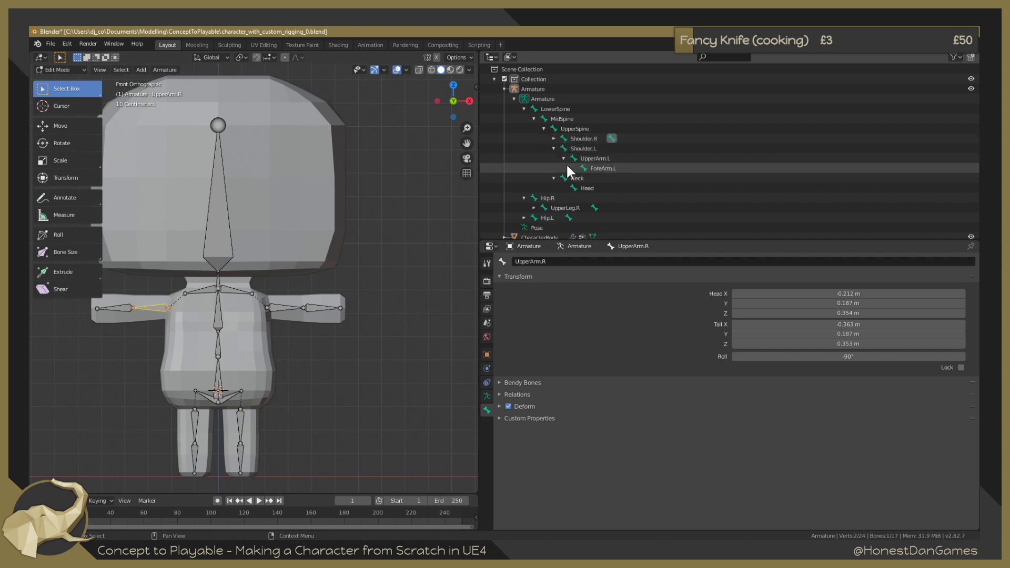
left_click(582, 138)
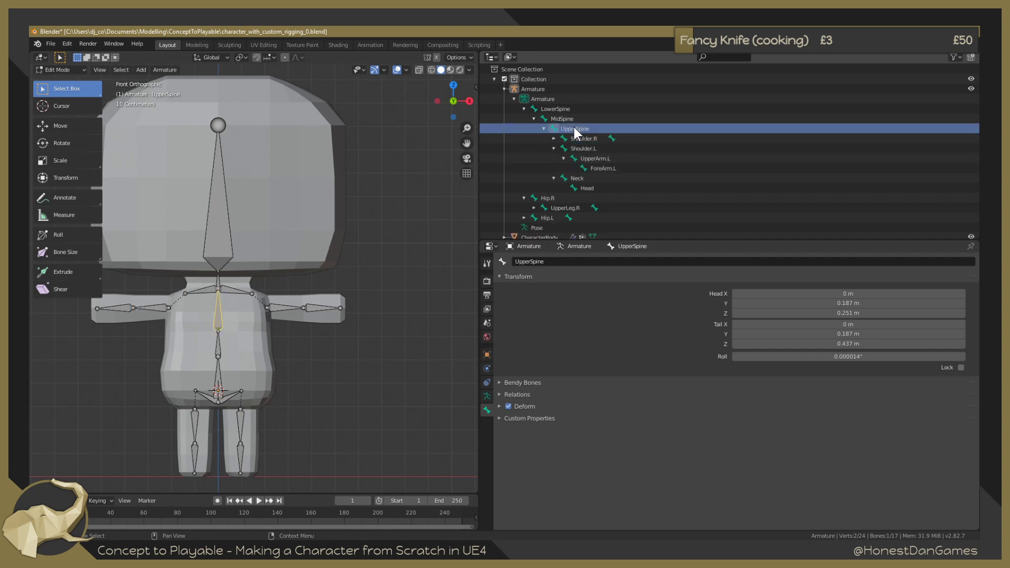
left_click(581, 147)
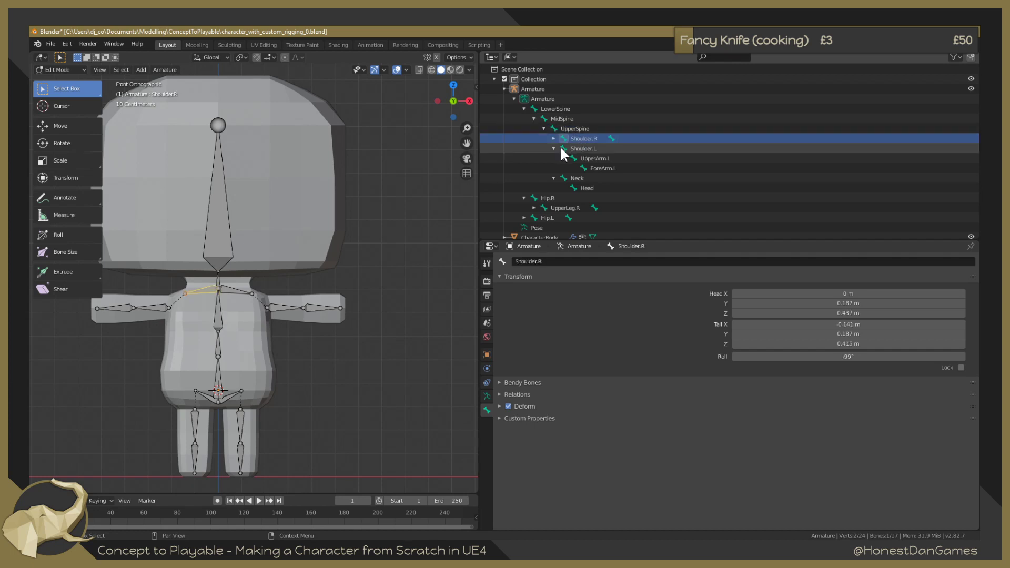
left_click(553, 149)
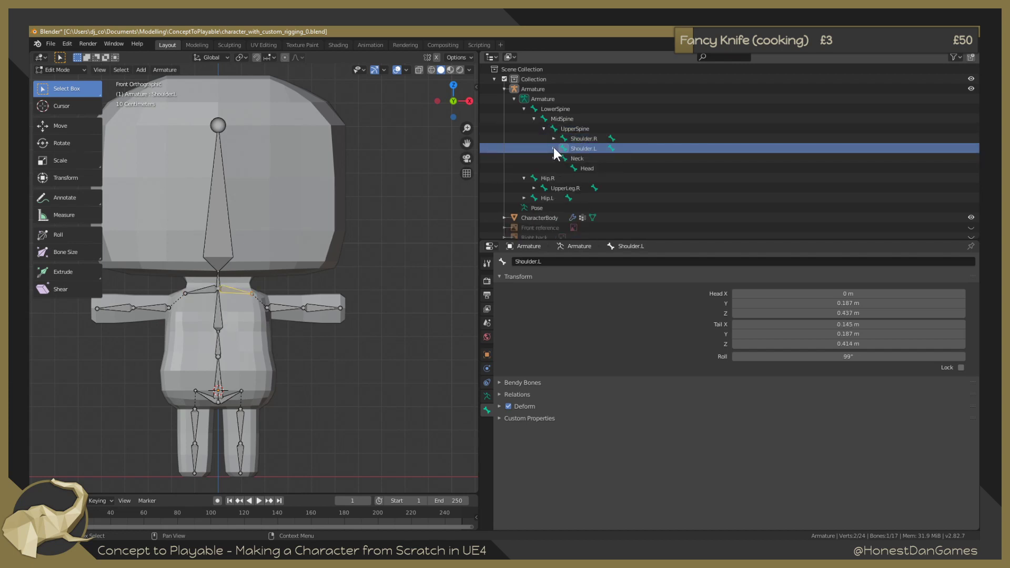
left_click(553, 148)
left_click(553, 138)
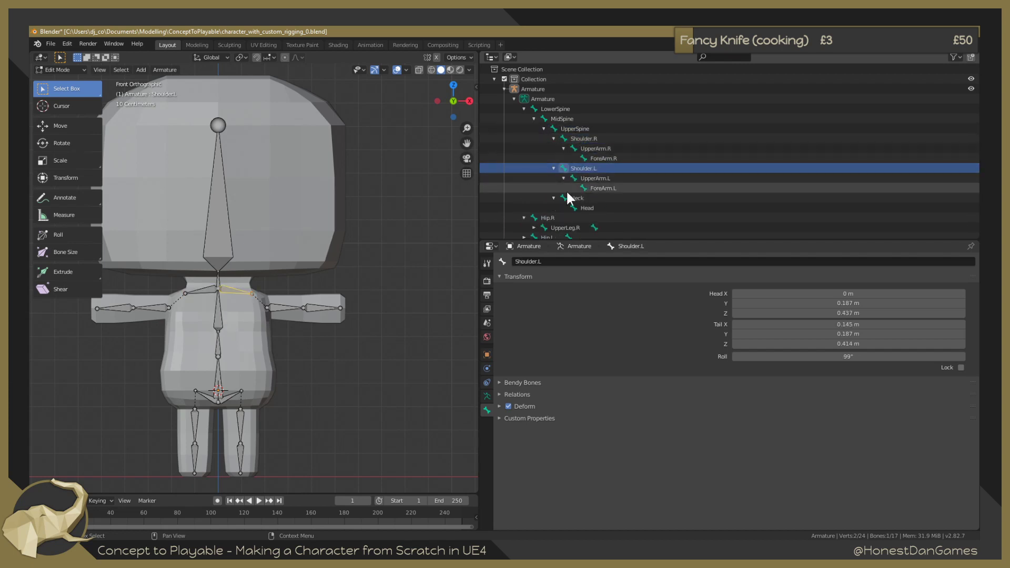
Examine how the Hip.R and Hip.L branches relate to LowerSpine in the armature's bone hierarchy.
scroll(542, 187, "down", 3)
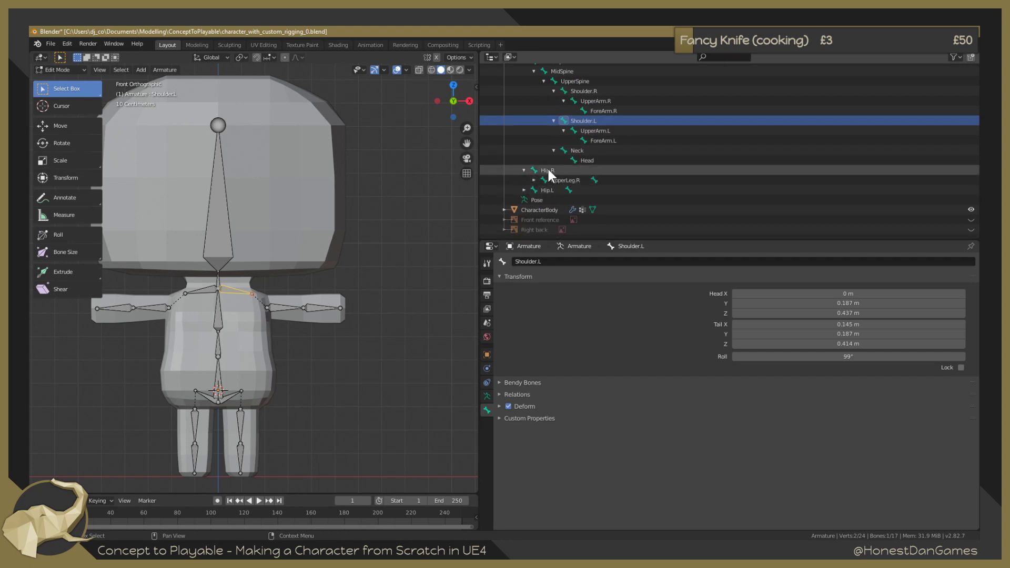
left_click(548, 170)
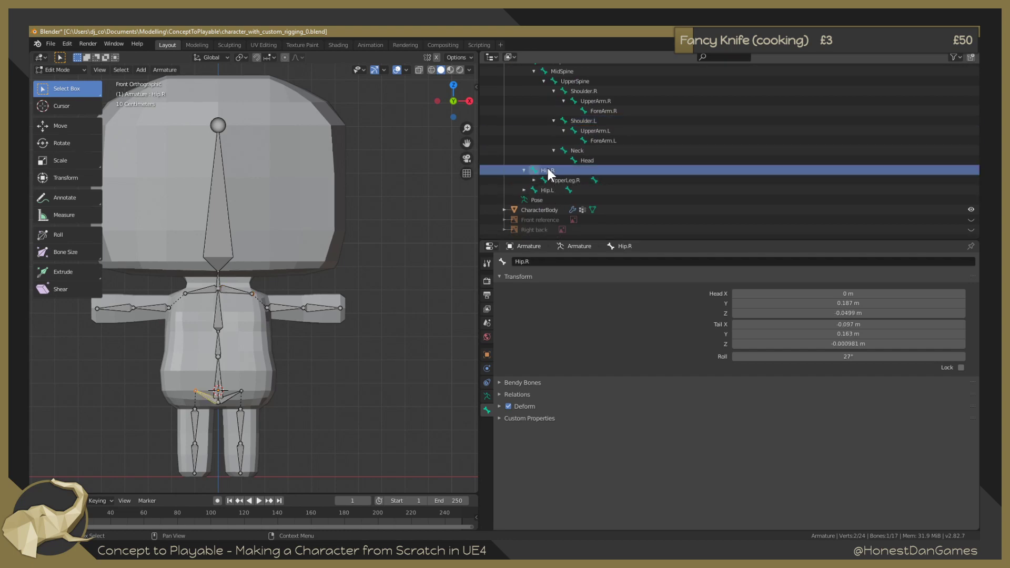
scroll(547, 173, "up", 3)
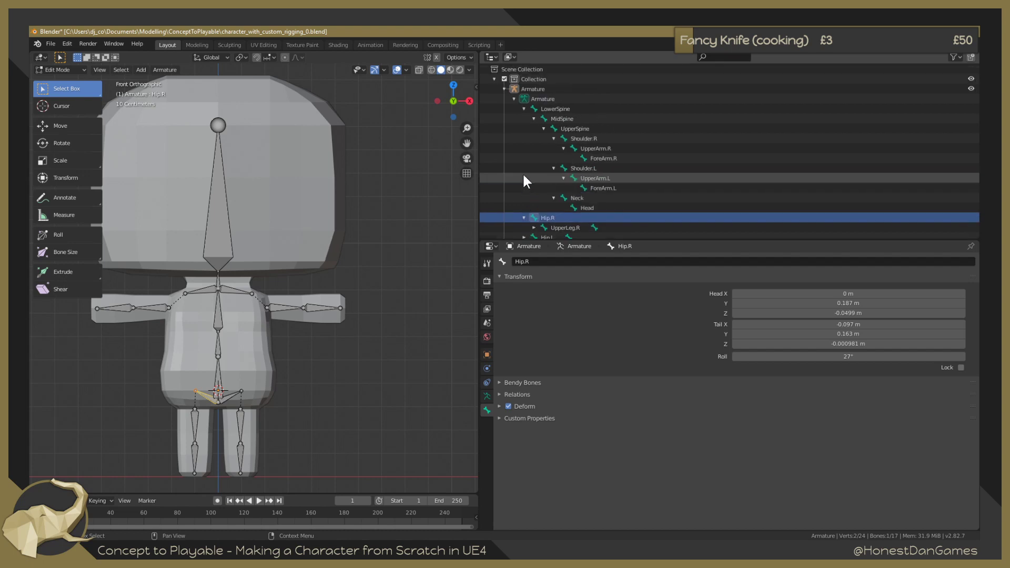
left_click(524, 109)
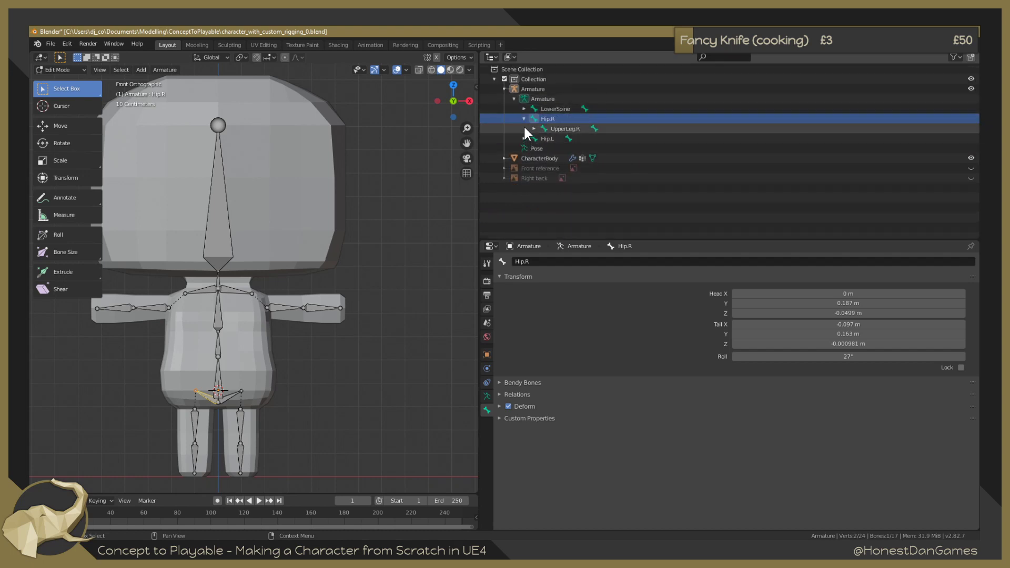
left_click(524, 119)
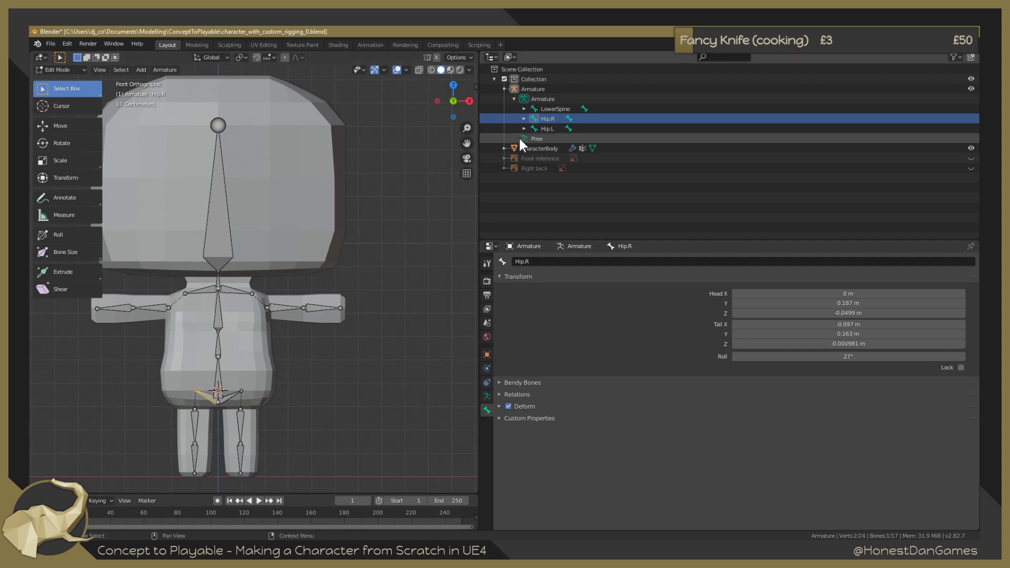
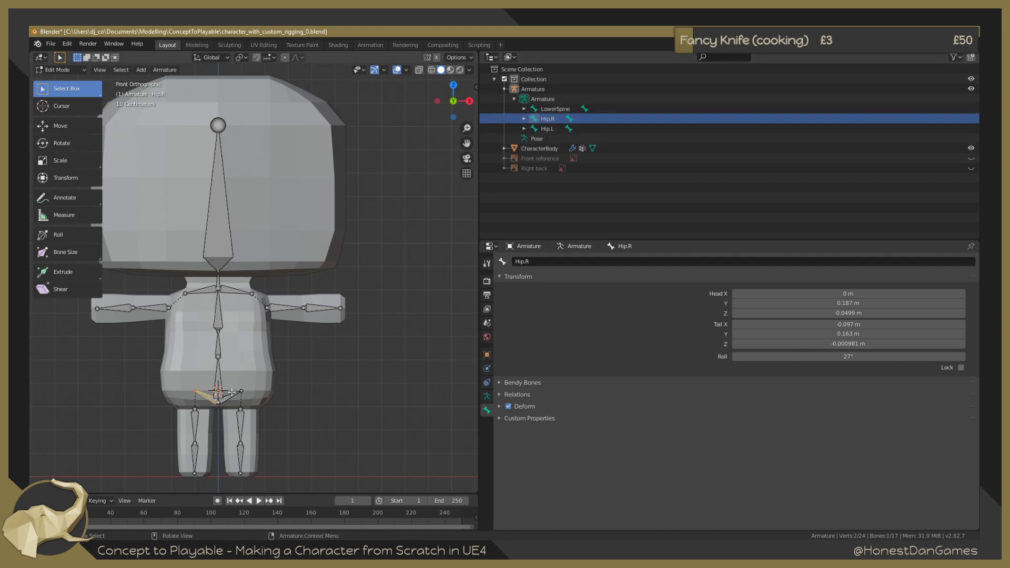
left_click(524, 109)
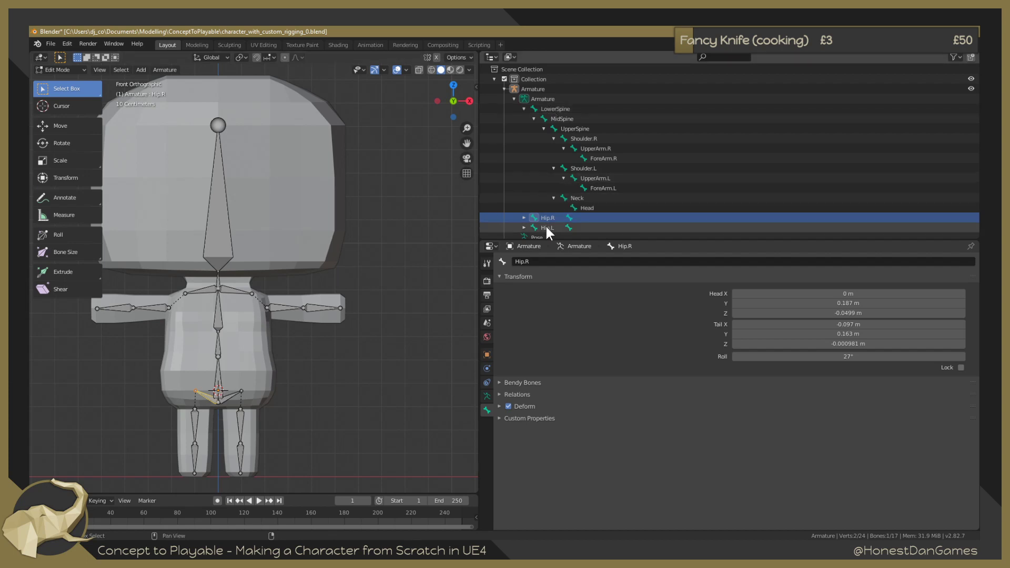
left_click(524, 109)
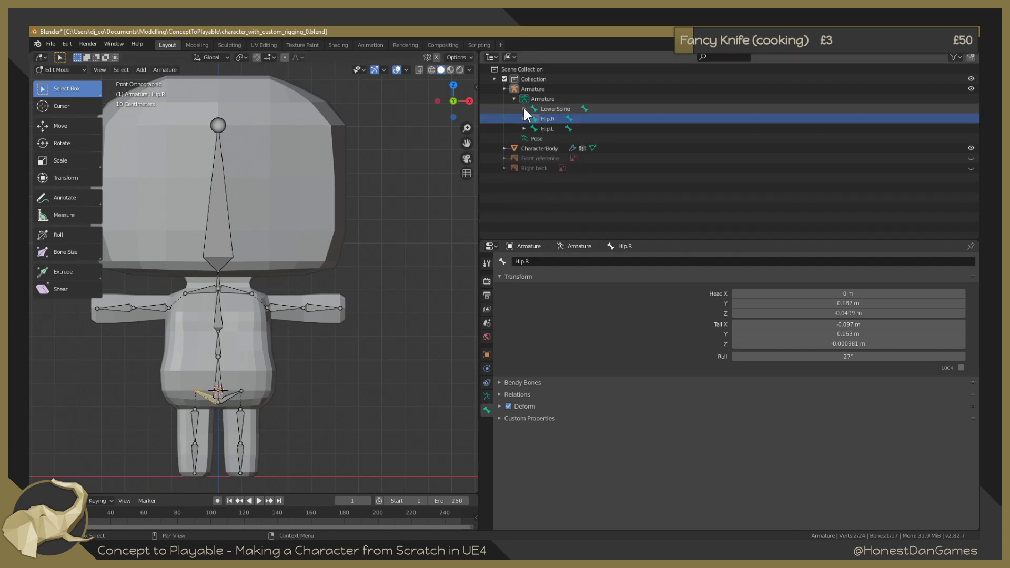
left_click(545, 128, "shift")
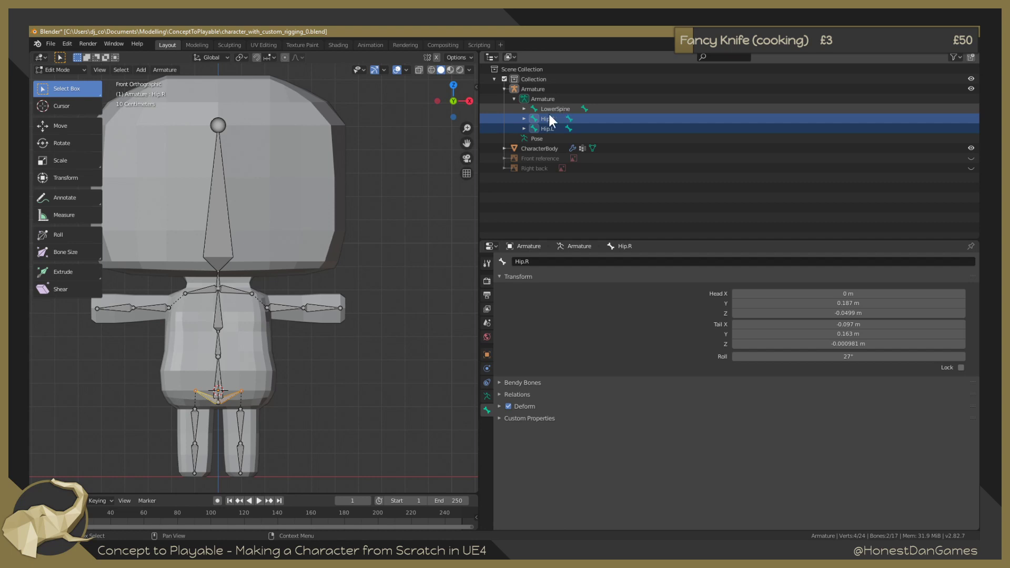
left_click(549, 118)
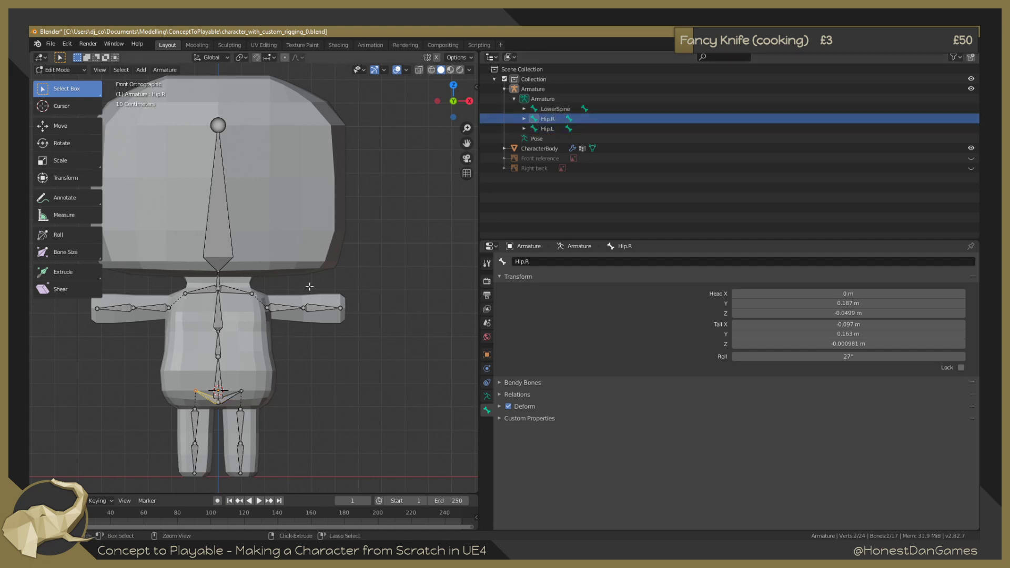
left_click(556, 109, "shift")
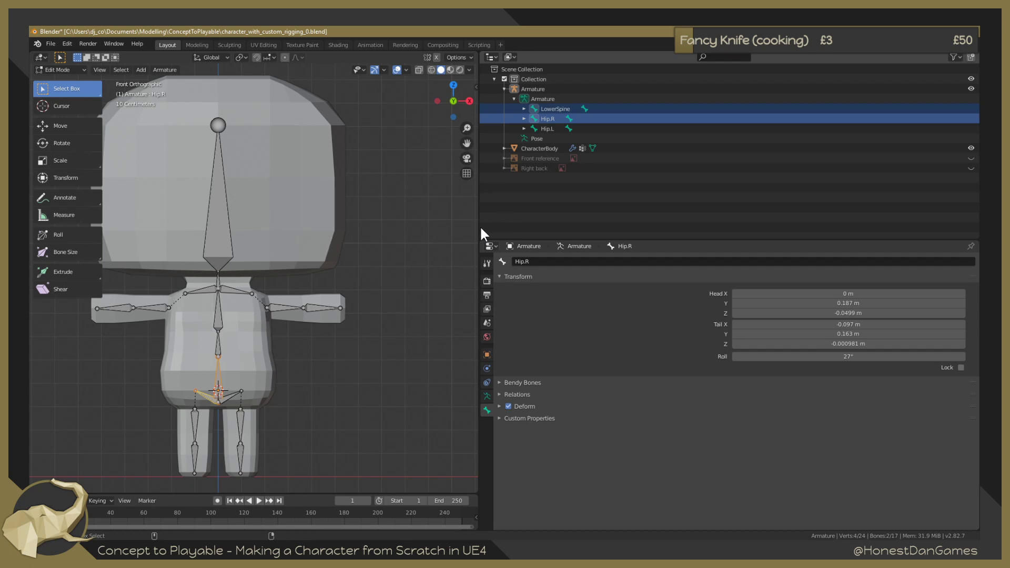
left_click(493, 207)
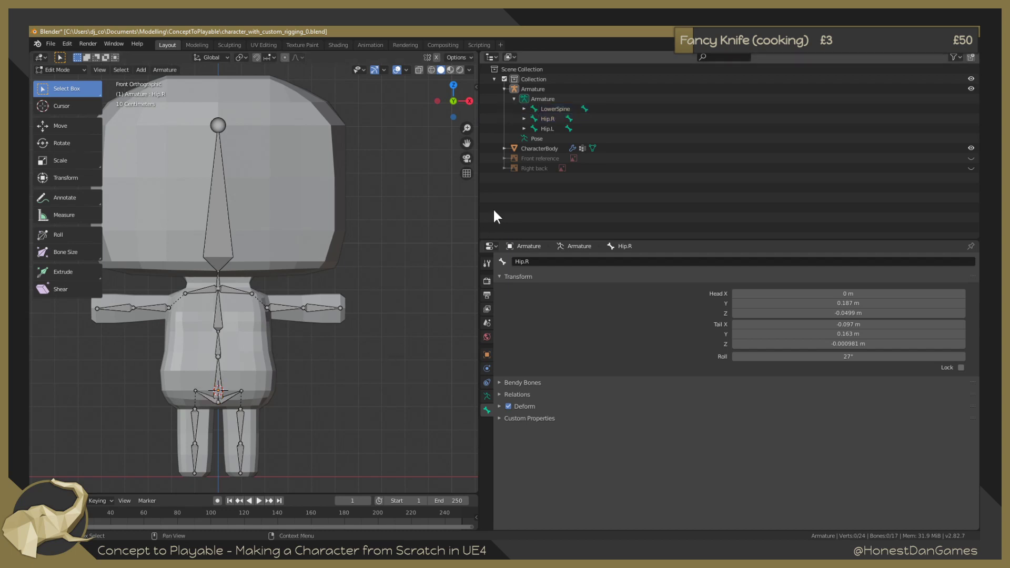
Set LowerSpine as the parent of the Hip.R bone.
left_click(500, 395)
left_click(759, 431)
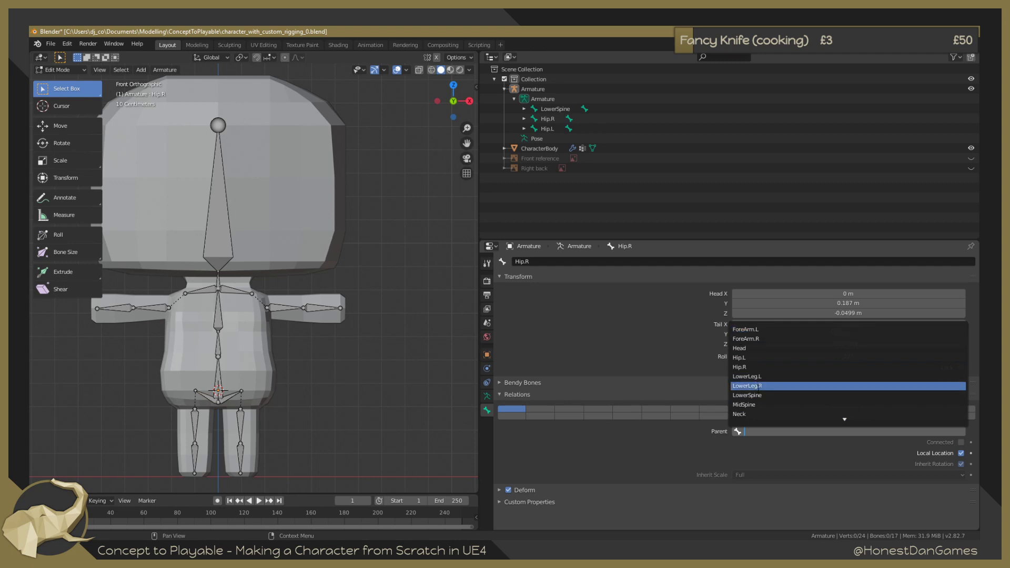
left_click(755, 395)
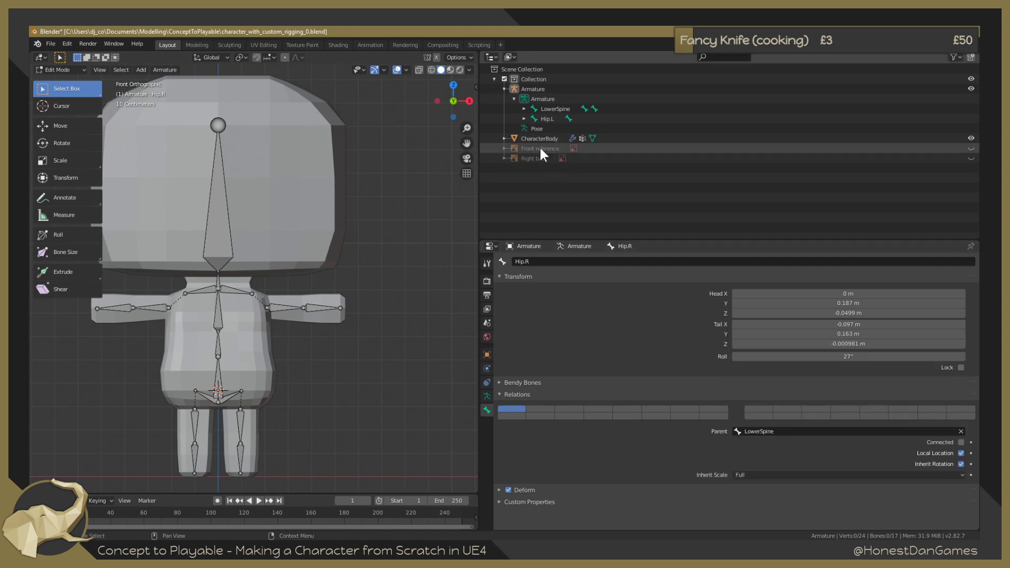
Set LowerSpine as the parent of the Hip.L bone, check the hierarchy under LowerSpine and deselect all bones.
left_click(548, 118)
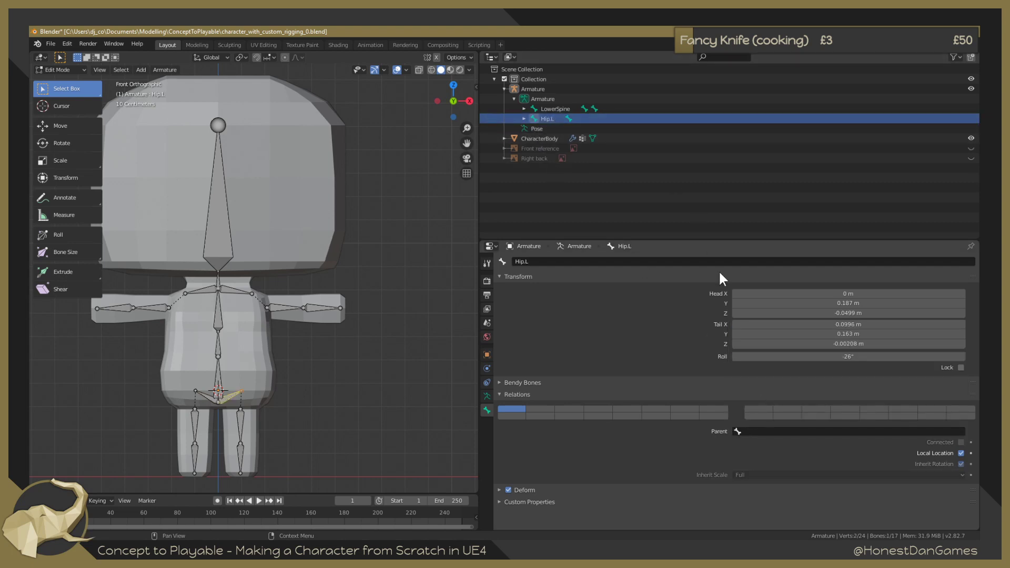
left_click(747, 427)
left_click(751, 392)
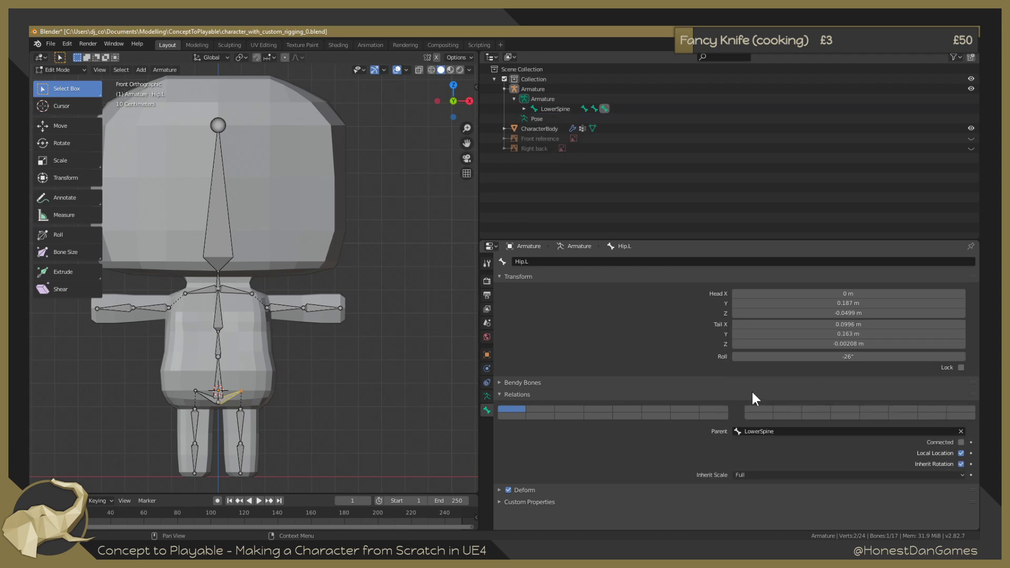
left_click(524, 109)
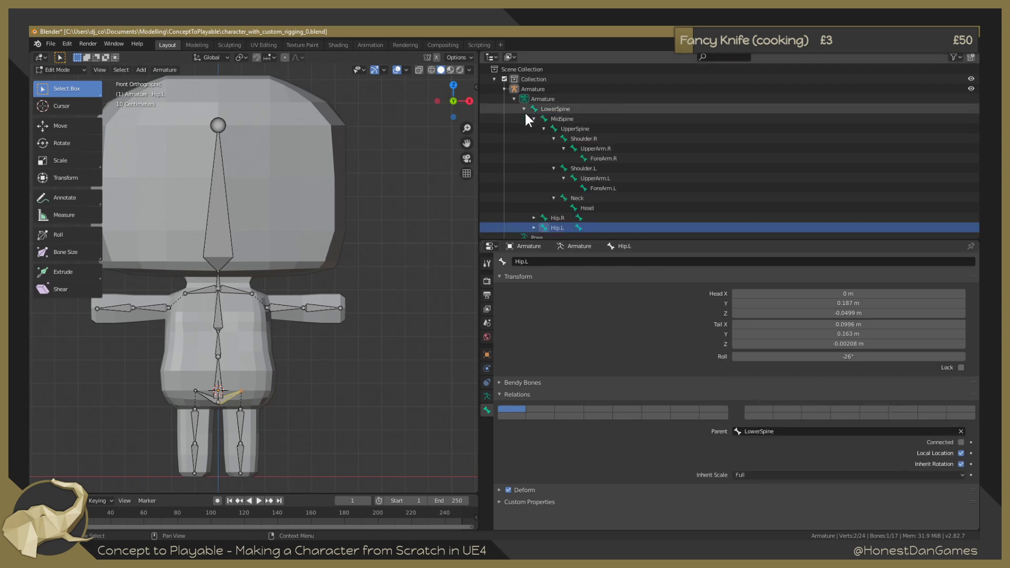
left_click(524, 109)
left_click(423, 283)
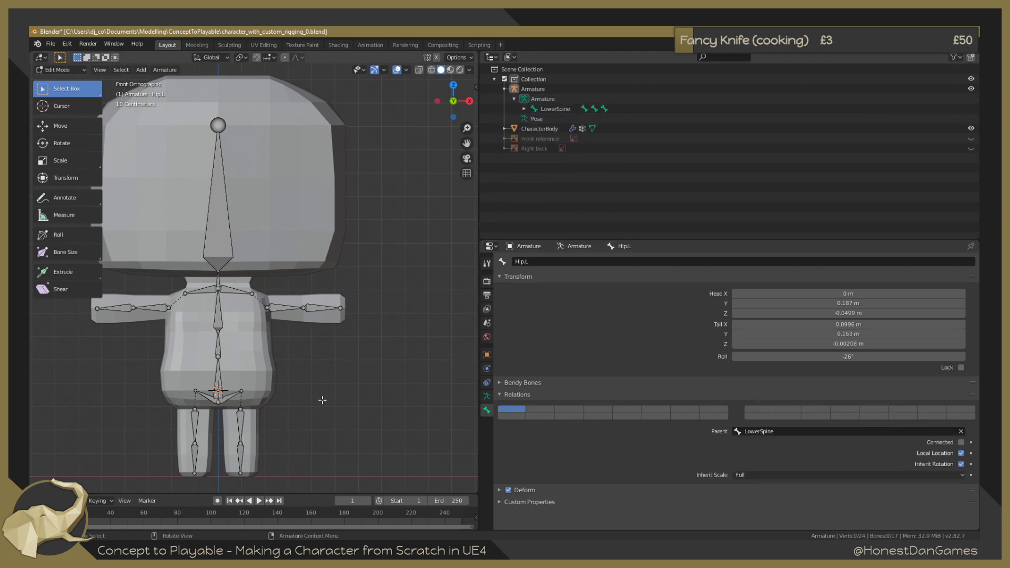
scroll(323, 400, "down", 2)
scroll(305, 377, "up", 2)
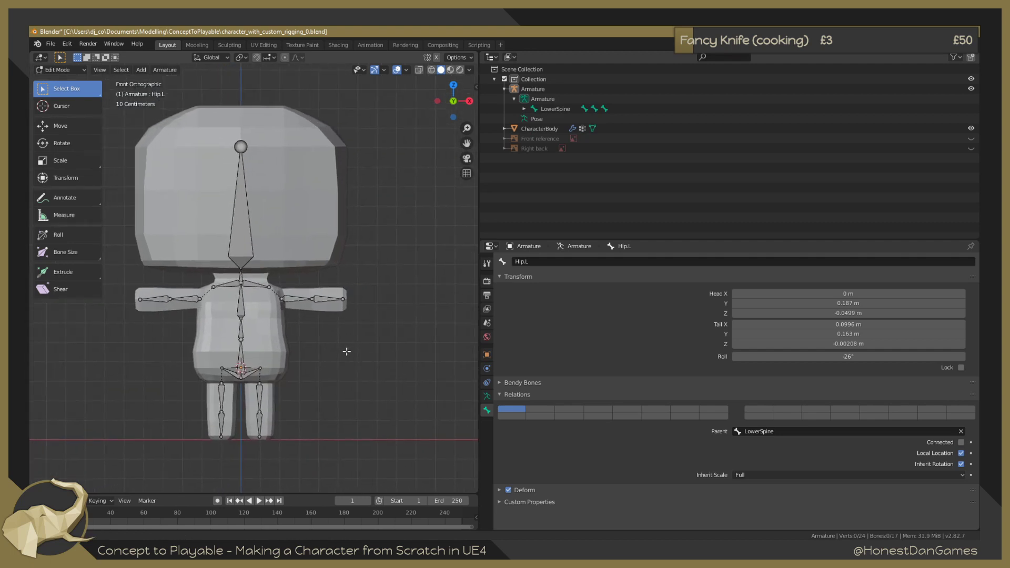
Save the rigged character file and widen the 3D viewport to show the whole character.
middle_click_drag(347, 352, 361, 368, "shift")
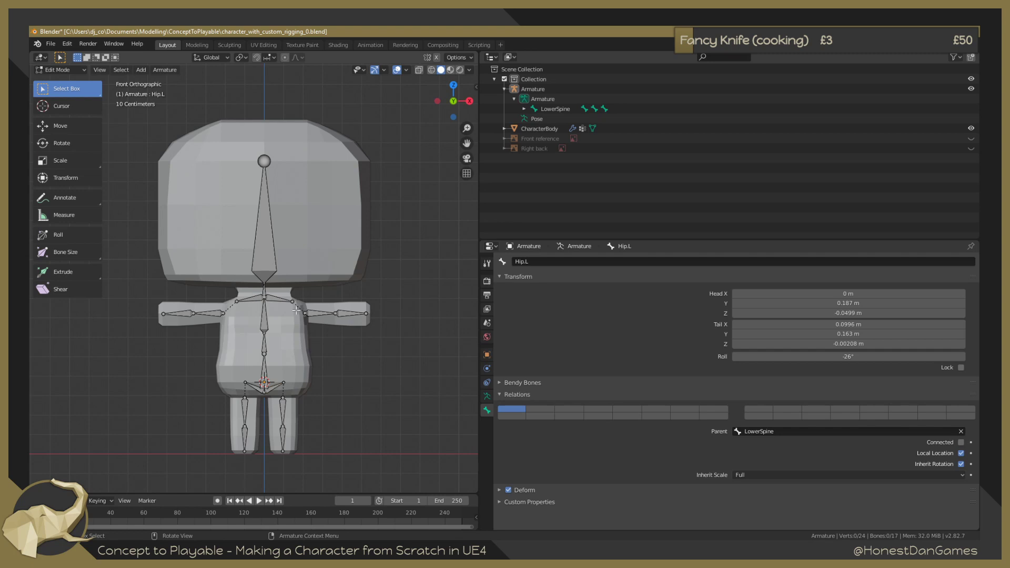
scroll(297, 310, "down", 4)
scroll(335, 284, "up", 3)
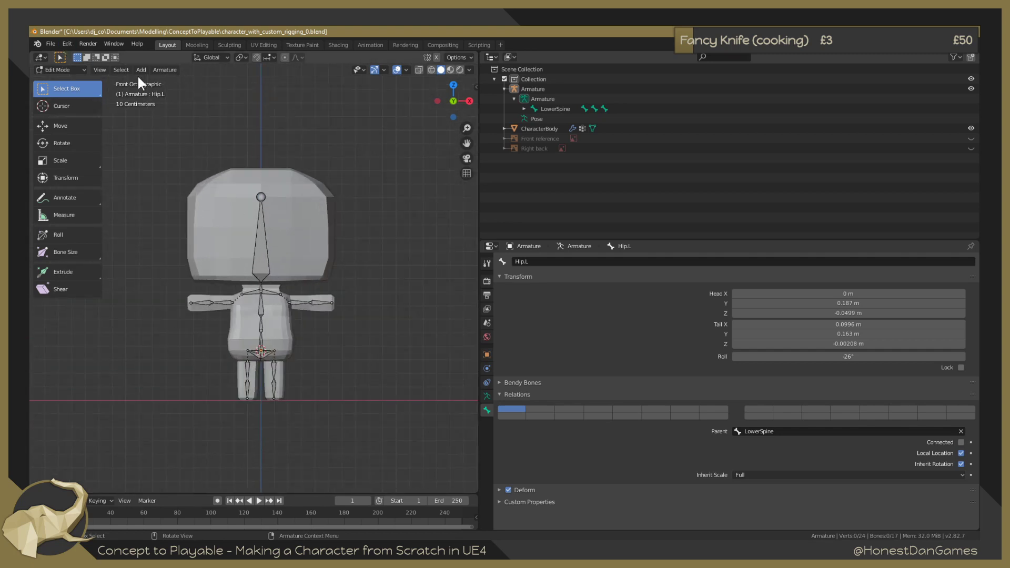
key("ctrl+s")
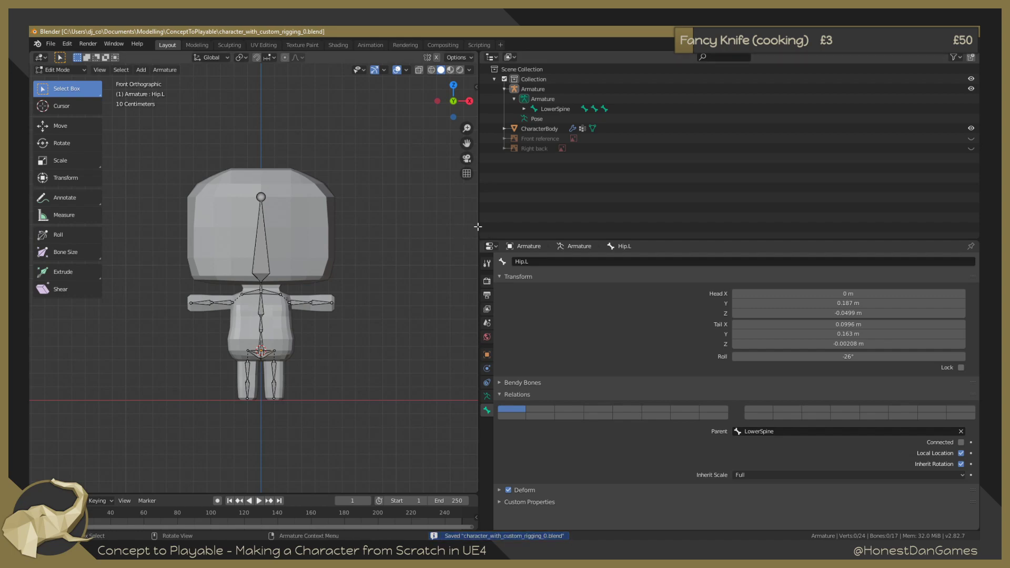
left_click_drag(478, 227, 643, 232)
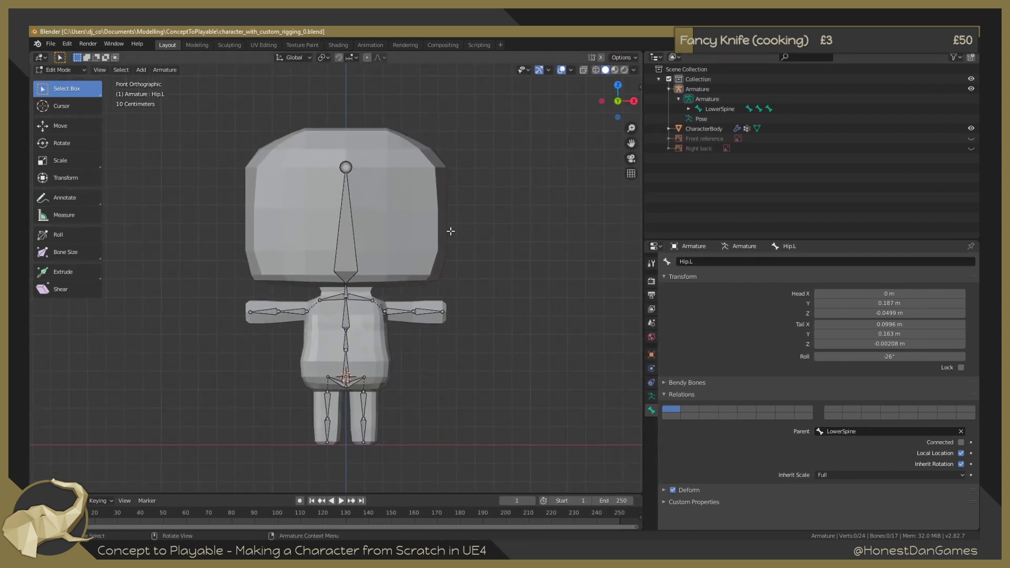
scroll(451, 232, "down", 2)
scroll(456, 248, "up", 2)
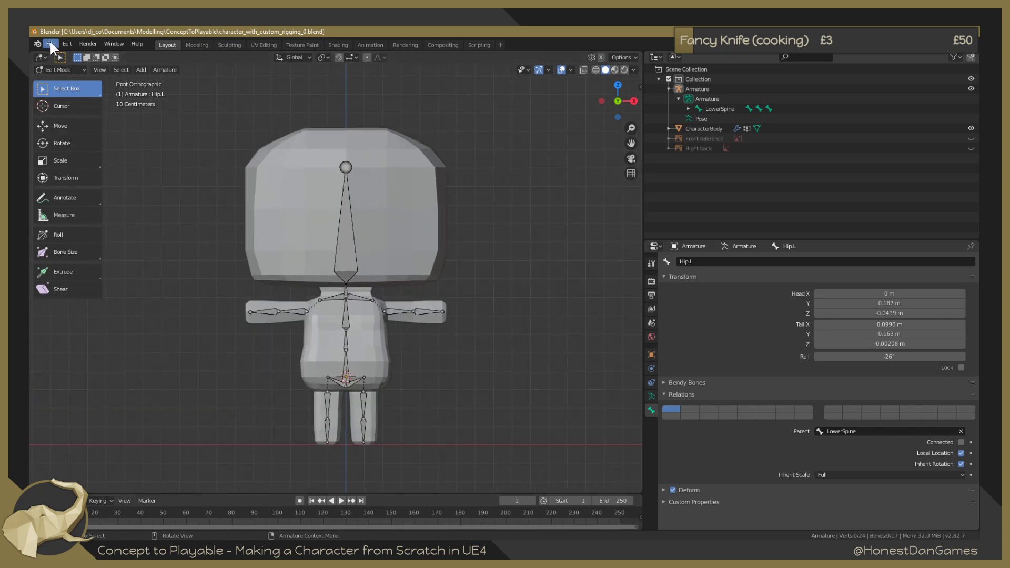
In Pose Mode, try rotating the LowerLeg.L bone in the right side view.
left_click(65, 69)
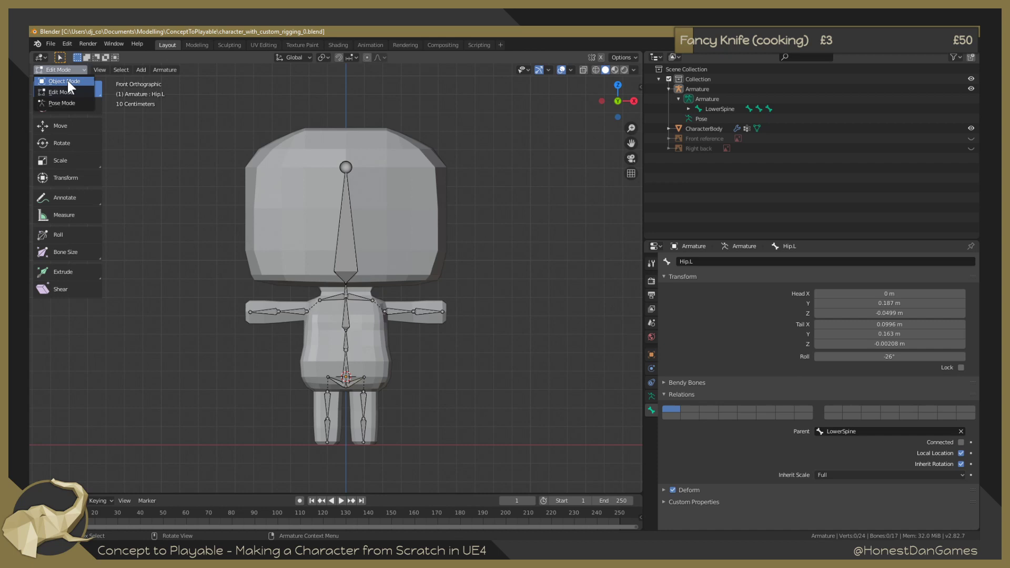
left_click(58, 100)
left_click(363, 415)
middle_click_drag(363, 415, 345, 399)
key("KP_3")
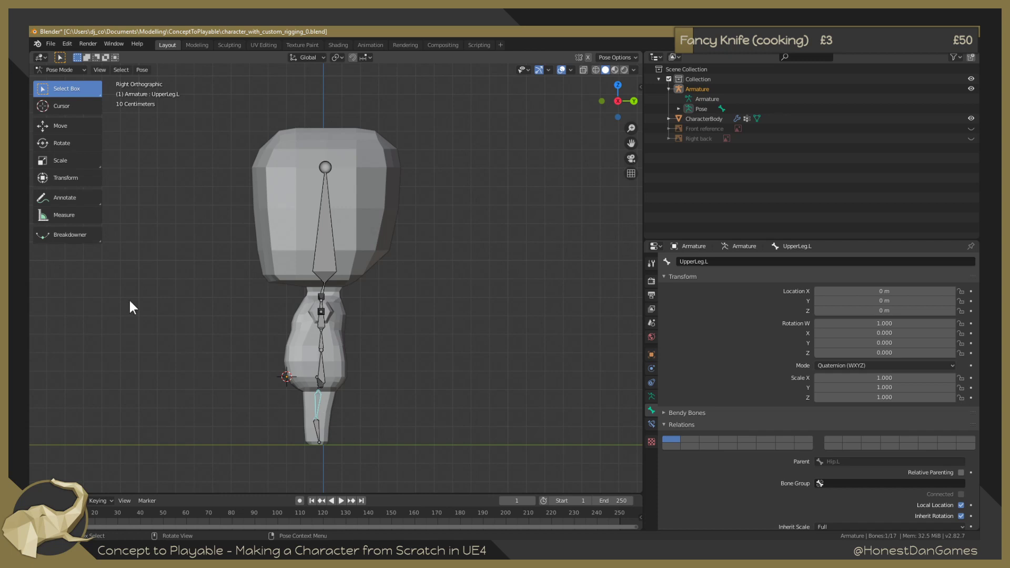
left_click_drag(276, 419, 276, 419)
left_click(320, 440)
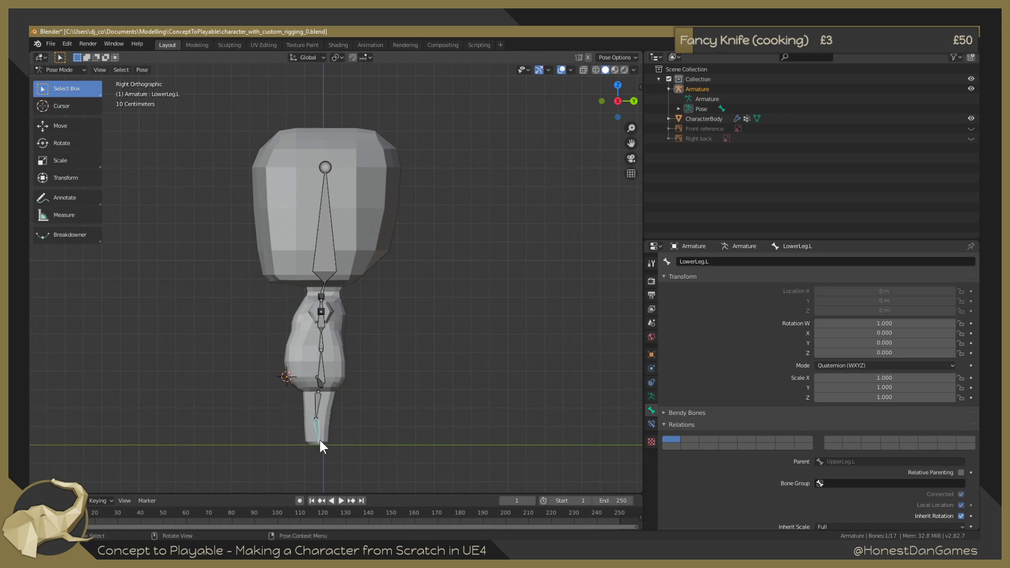
key("r")
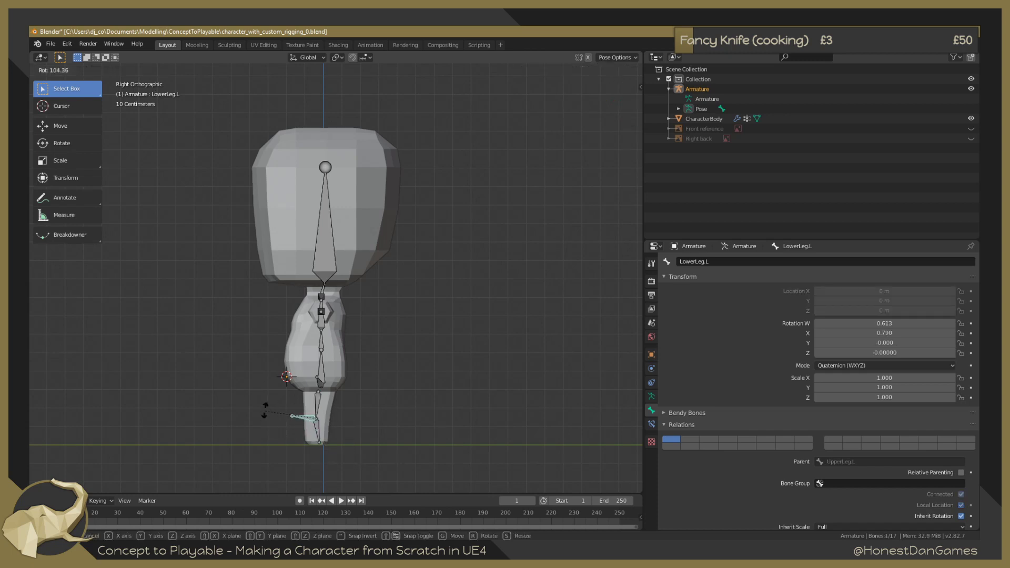
right_click(317, 444)
Try rotating LowerLeg.L and moving UpperLeg.L in a perspective view, then return to the front view.
mouse_move(319, 441)
middle_mouse_down()
mouse_move(393, 424)
mouse_move(396, 433)
mouse_move(331, 434)
middle_mouse_up()
key("r")
right_click(400, 436)
left_click(330, 430)
key("g")
right_click(274, 417)
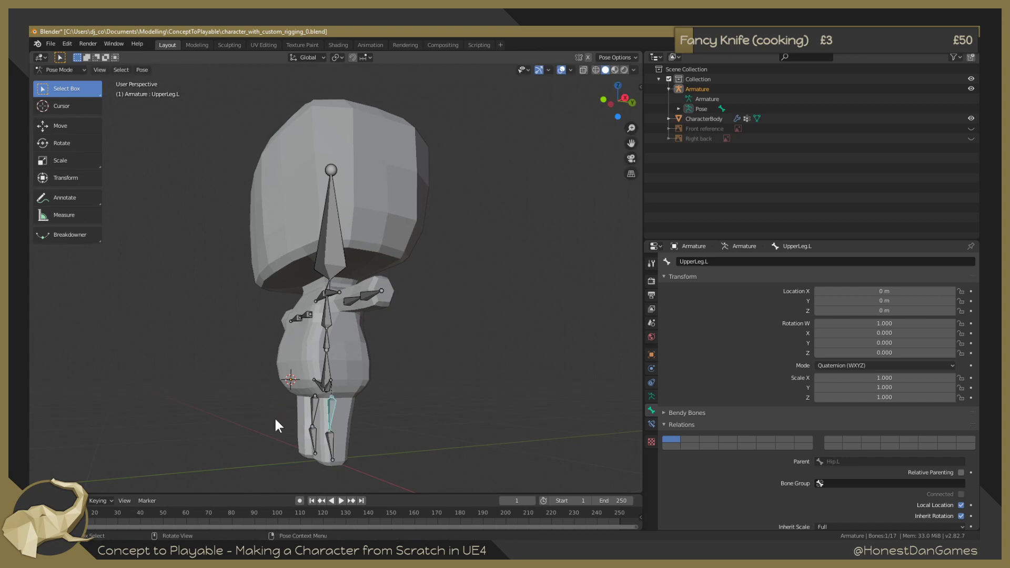
middle_click_drag(394, 421, 432, 419)
key("KP_1")
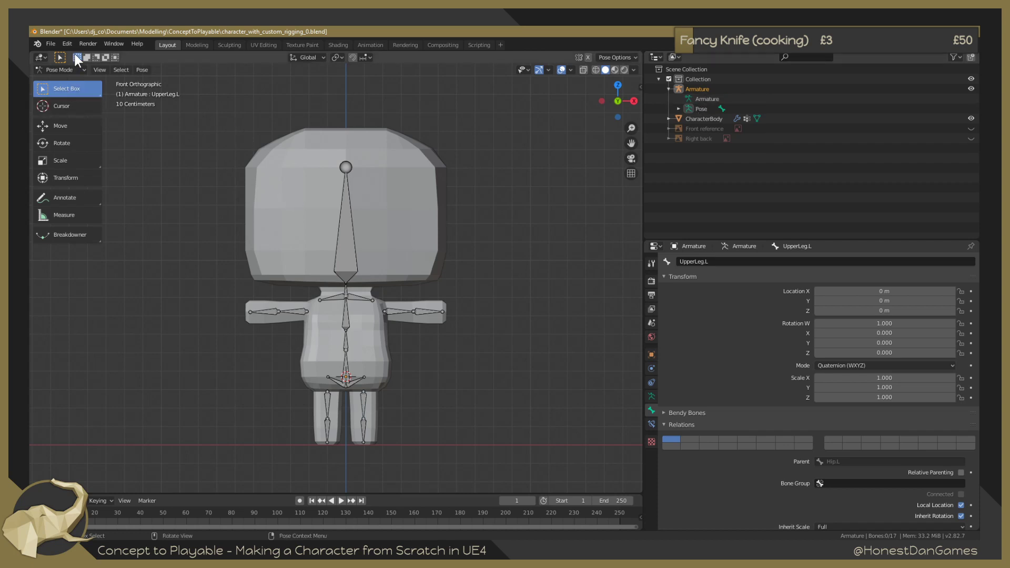
In Object Mode, parent the CharacterBody mesh to the armature using Armature Deform With Automatic Weights.
left_click(707, 99)
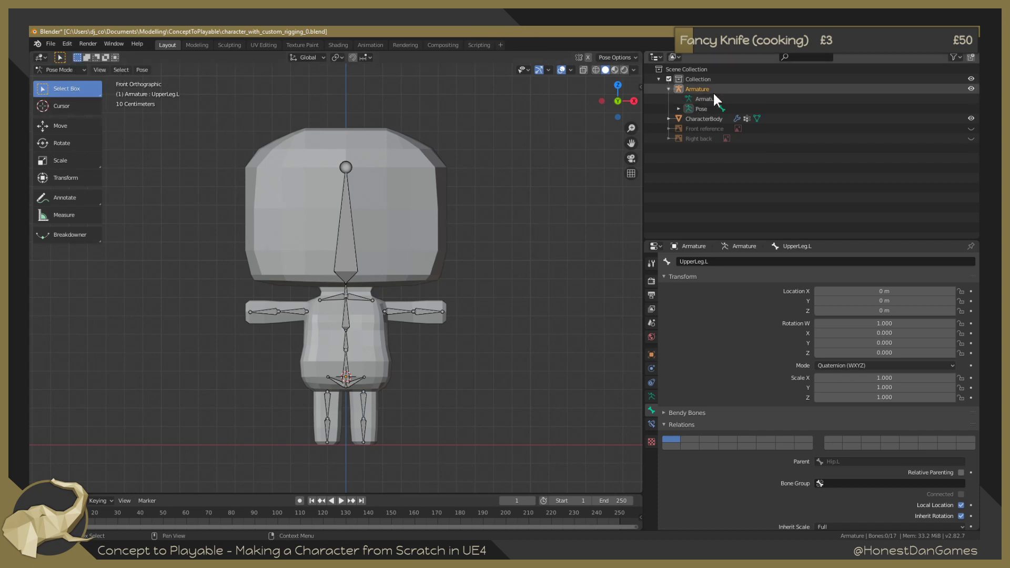
left_click(77, 70)
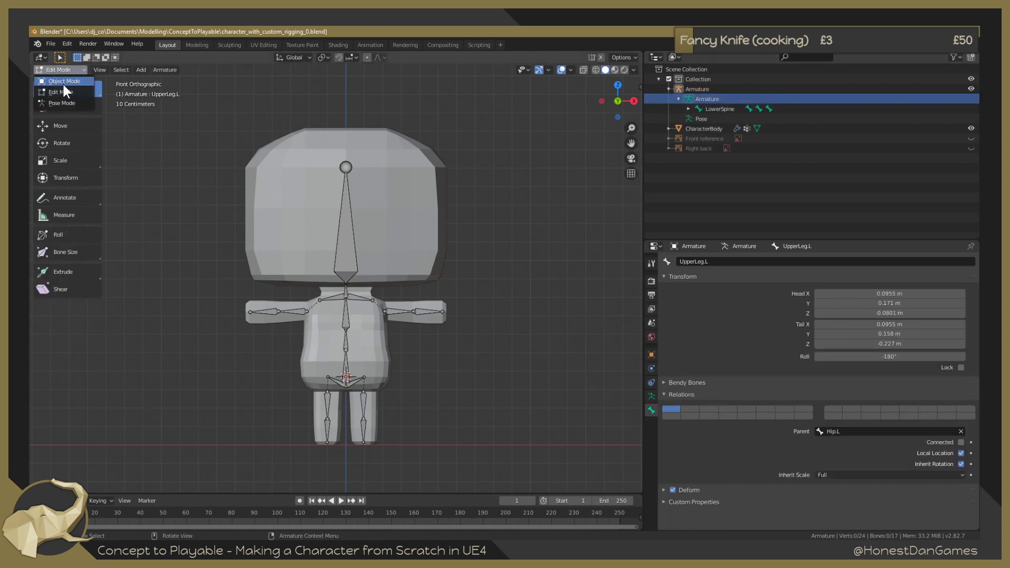
left_click(62, 82)
left_click(316, 187)
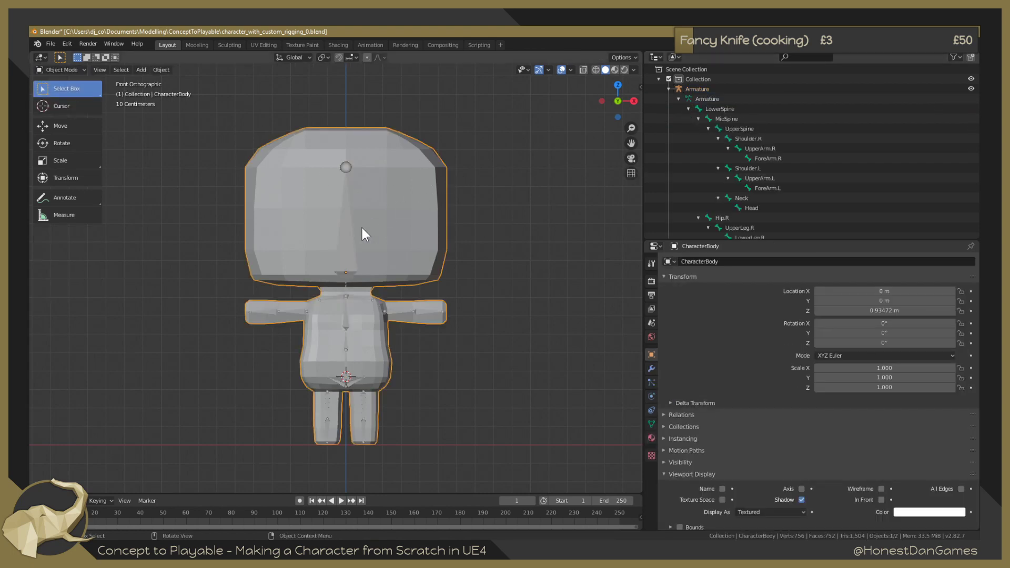
left_click(345, 257, "shift")
key("ctrl+p")
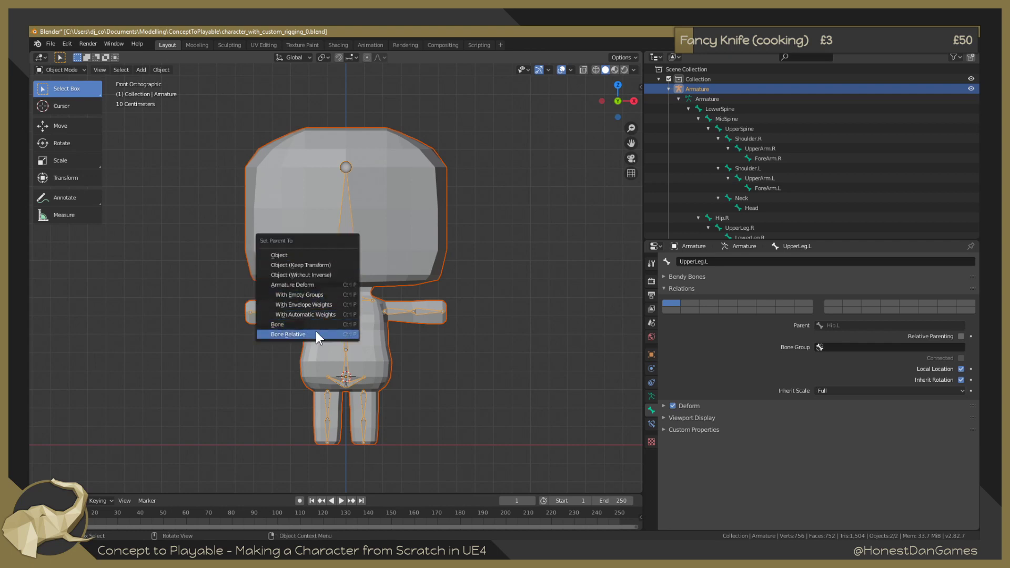
left_click(315, 285)
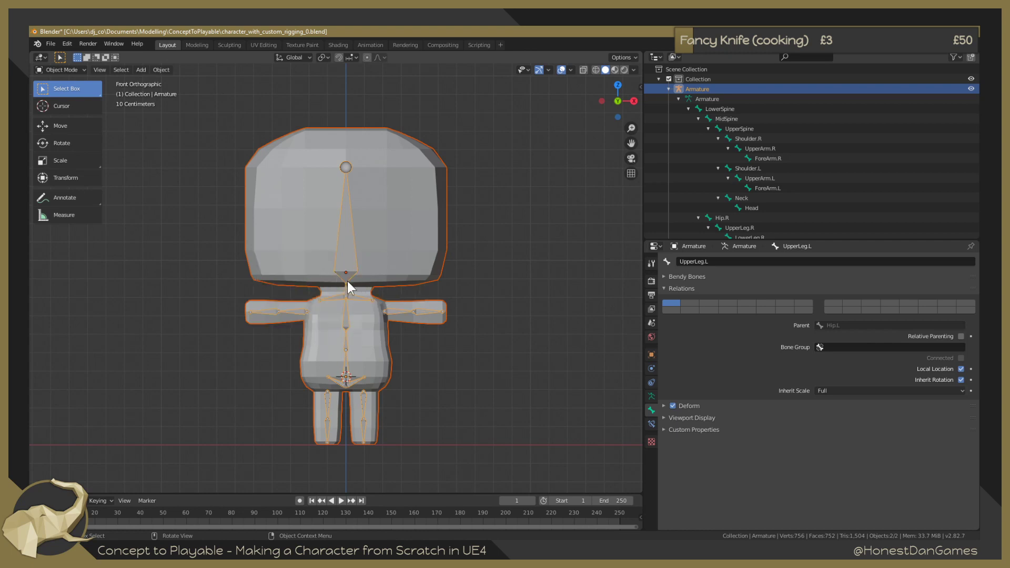
key("ctrl+p")
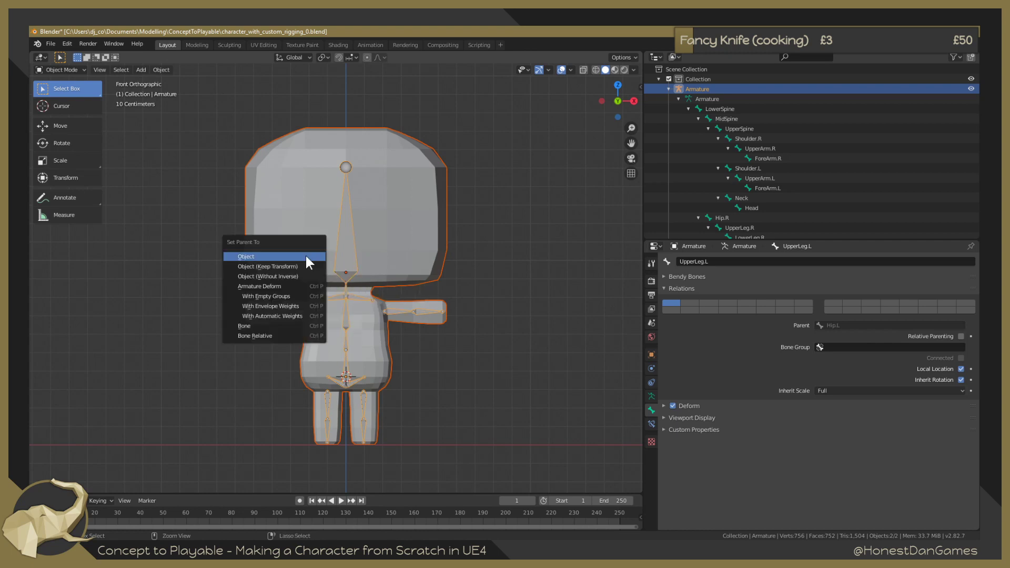
left_click(288, 316)
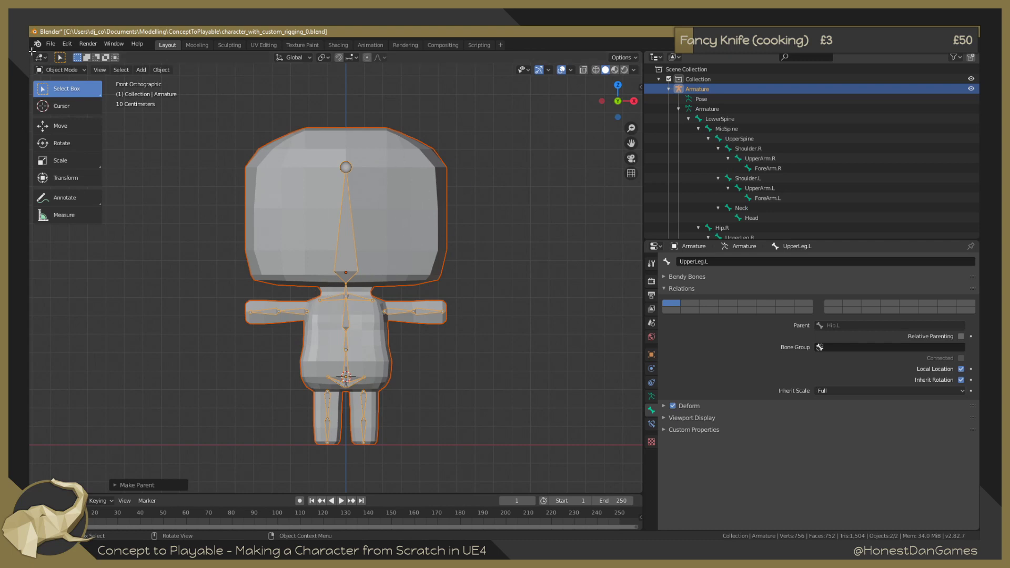
Put the armature in Pose Mode and try rotating LowerLeg.L and UpperLeg.L to test the left leg's deformation.
left_click(63, 70)
left_click(66, 102)
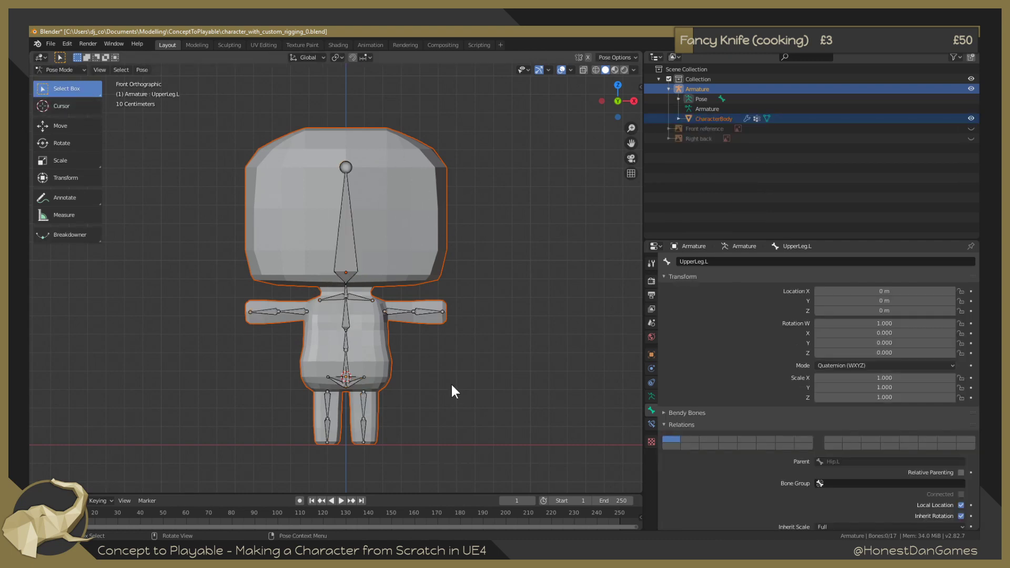
left_click(366, 435)
middle_click_drag(410, 431, 329, 421)
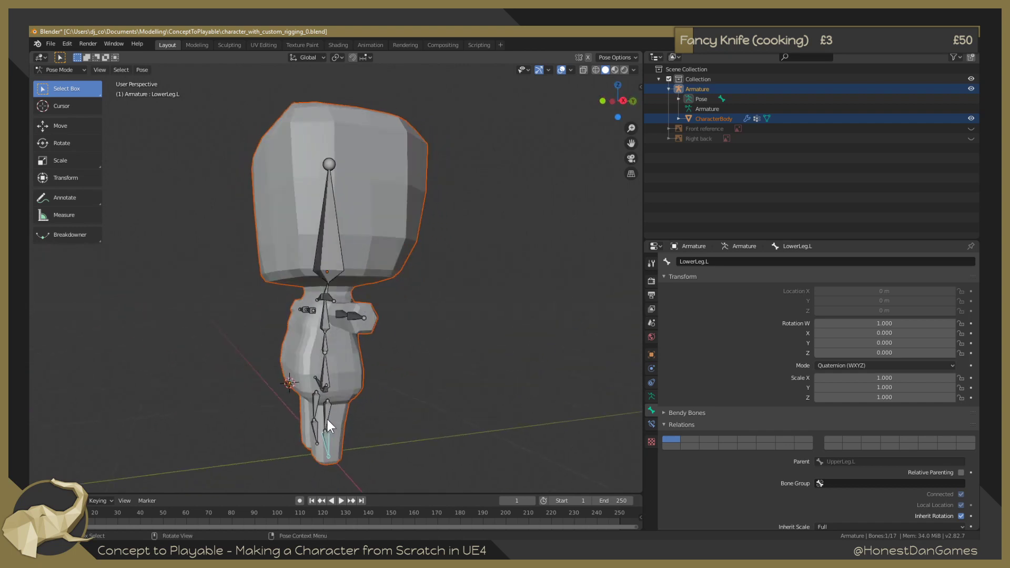
key("r")
right_click(327, 446)
left_click(326, 420)
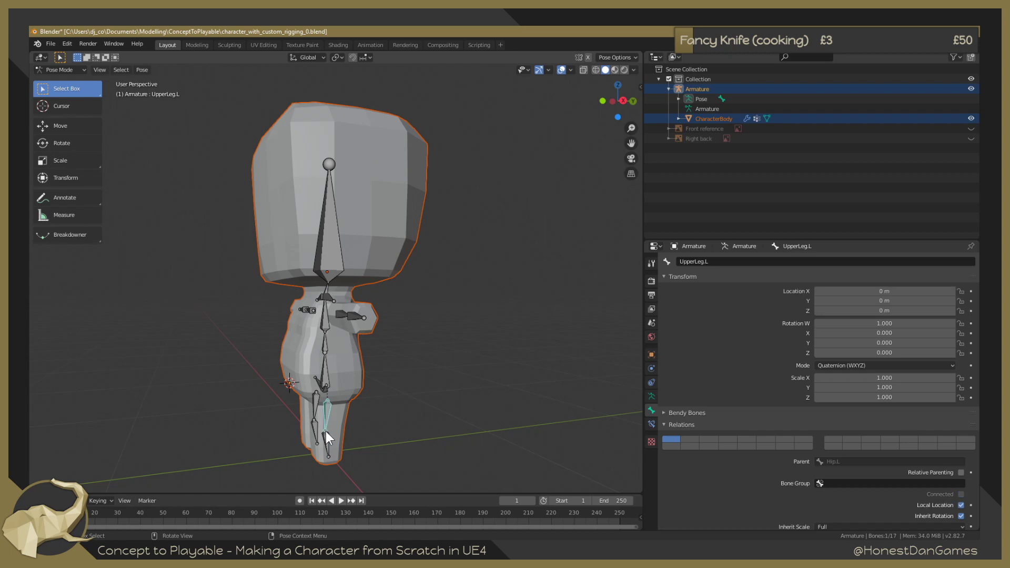
key("r")
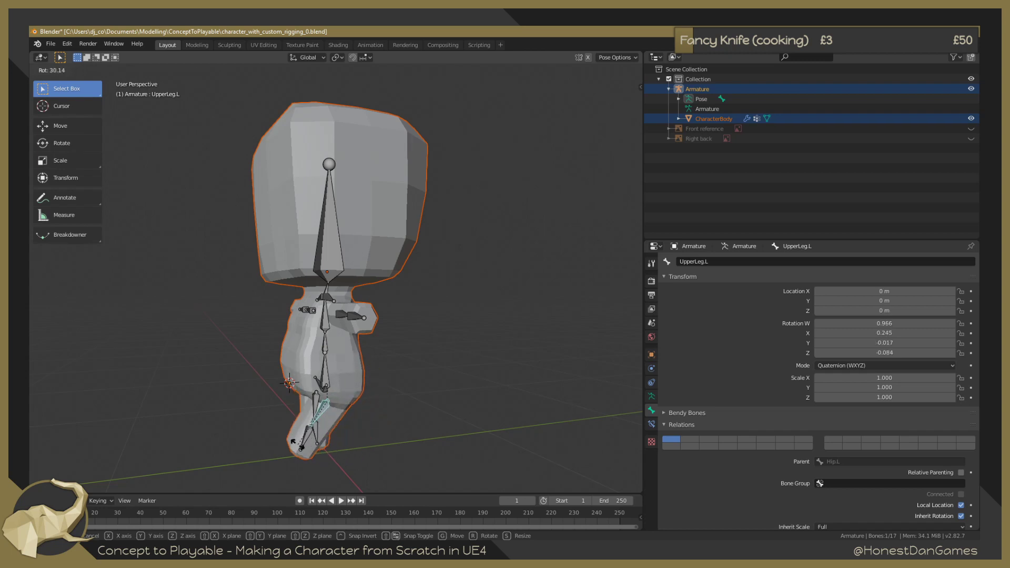
key("Escape")
Try rotating the LowerLeg.R and UpperLeg.R bones to test the right leg's deformation.
middle_click_drag(243, 416, 321, 393)
scroll(314, 405, "up", 3)
scroll(310, 412, "down", 4)
left_click(324, 406)
scroll(319, 400, "up", 3)
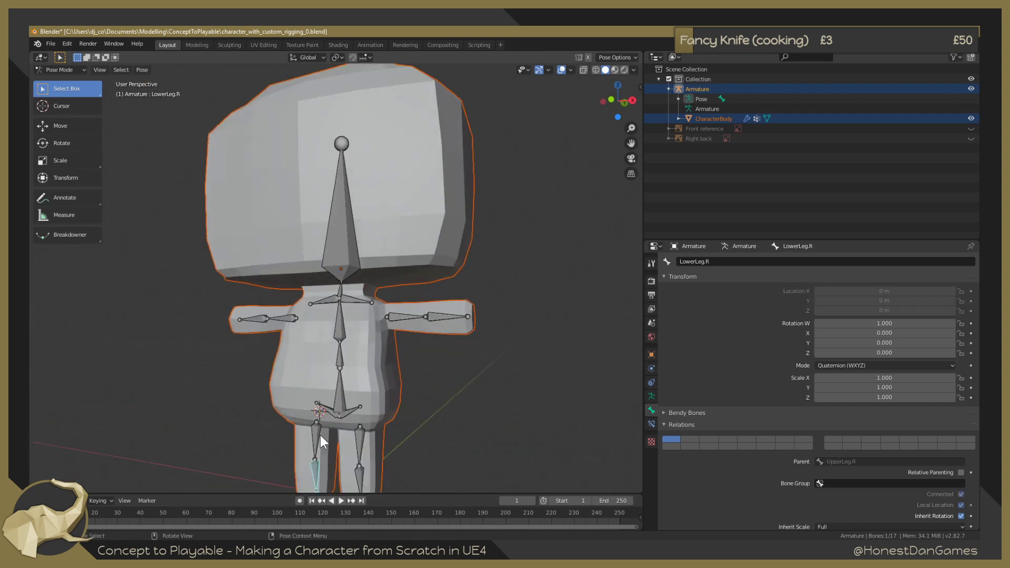
middle_click_drag(337, 444, 262, 384)
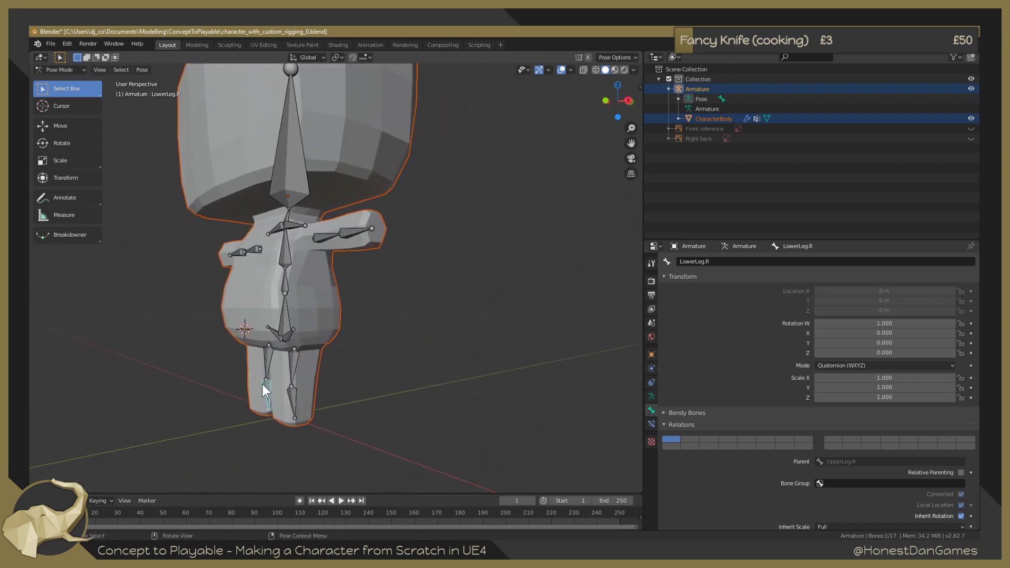
key("r")
right_click(234, 382)
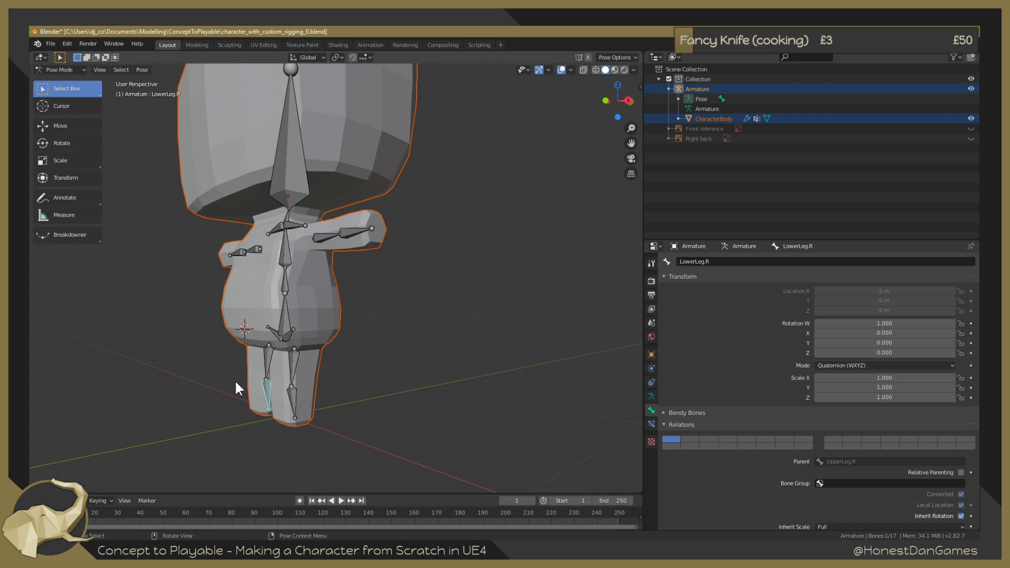
left_click(268, 360)
key("r")
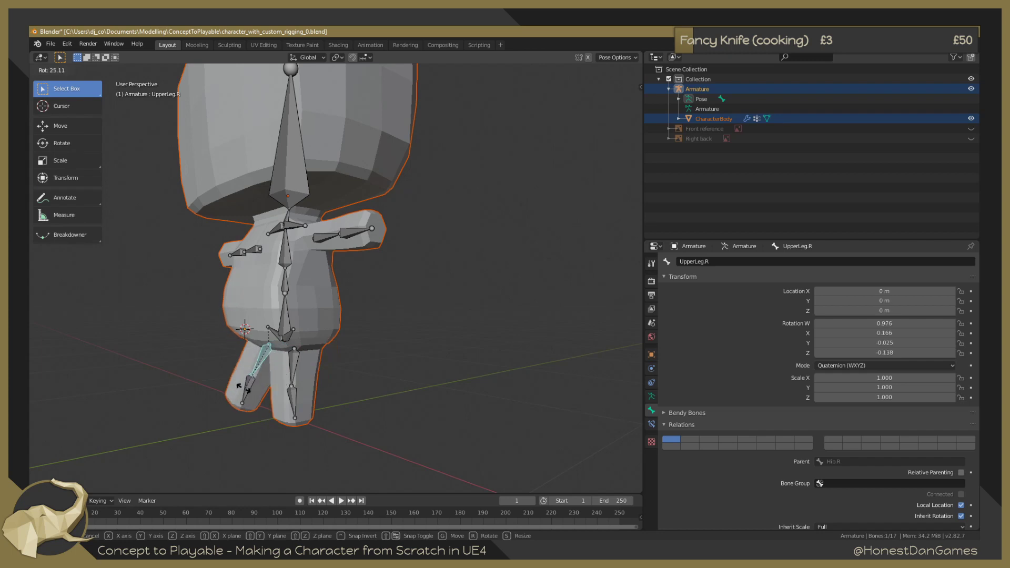
right_click(249, 393)
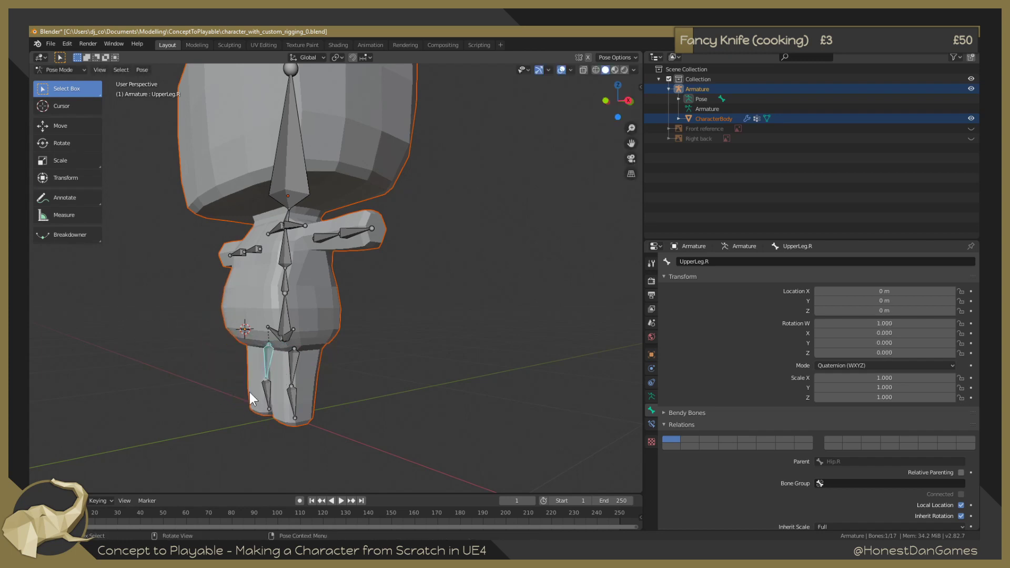
Try moving and rotating UpperLeg.R while viewing the character from its right-leg side.
middle_click_drag(250, 393, 398, 370)
scroll(281, 392, "down", 1)
key("g")
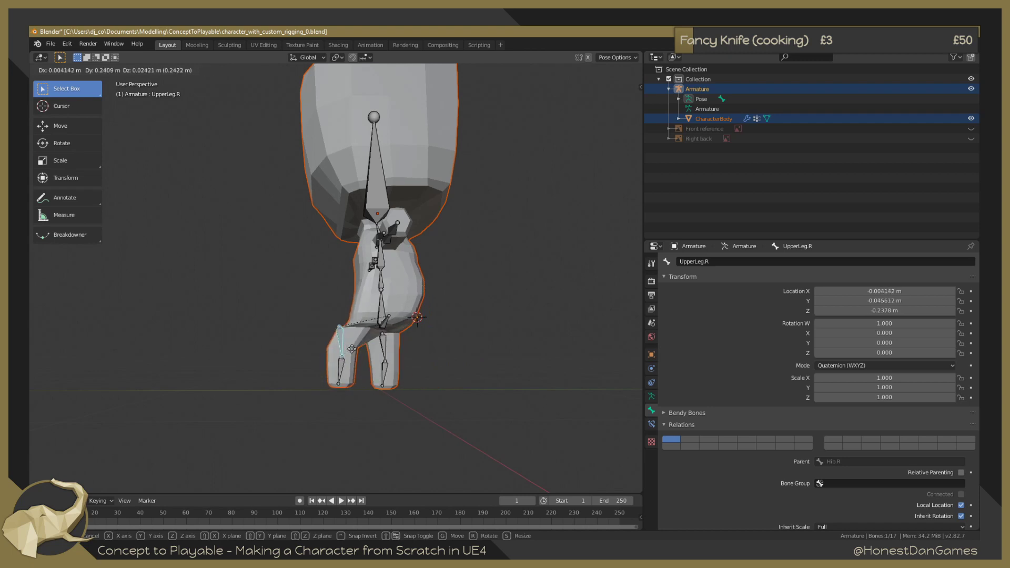
key("Escape")
key("r")
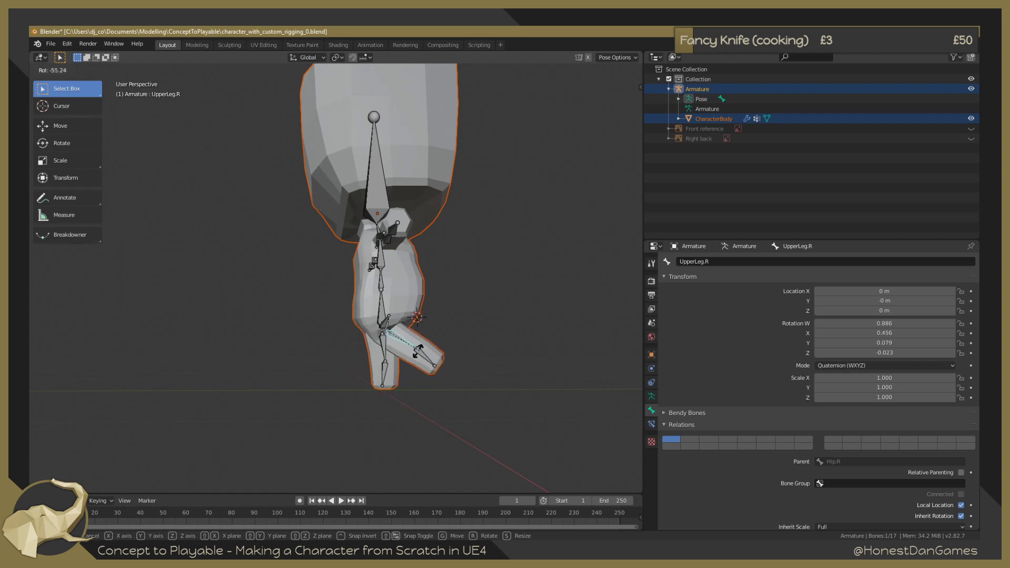
key("Escape")
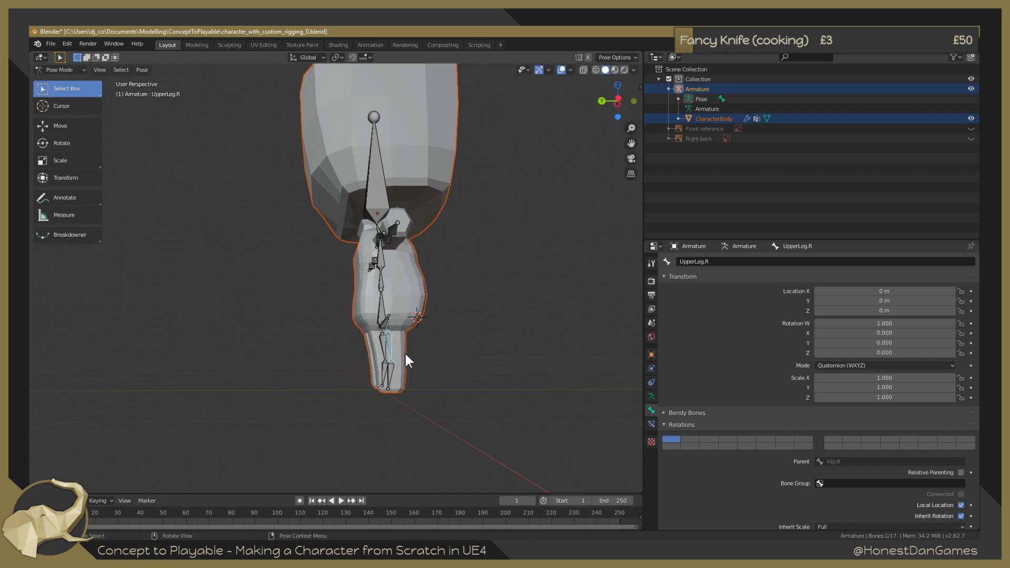
From the right orthographic side, try rotating the LowerLeg.L and UpperLeg.L bones to test the left leg.
middle_click_drag(453, 361, 291, 346)
key("KP_1")
key("KP_3")
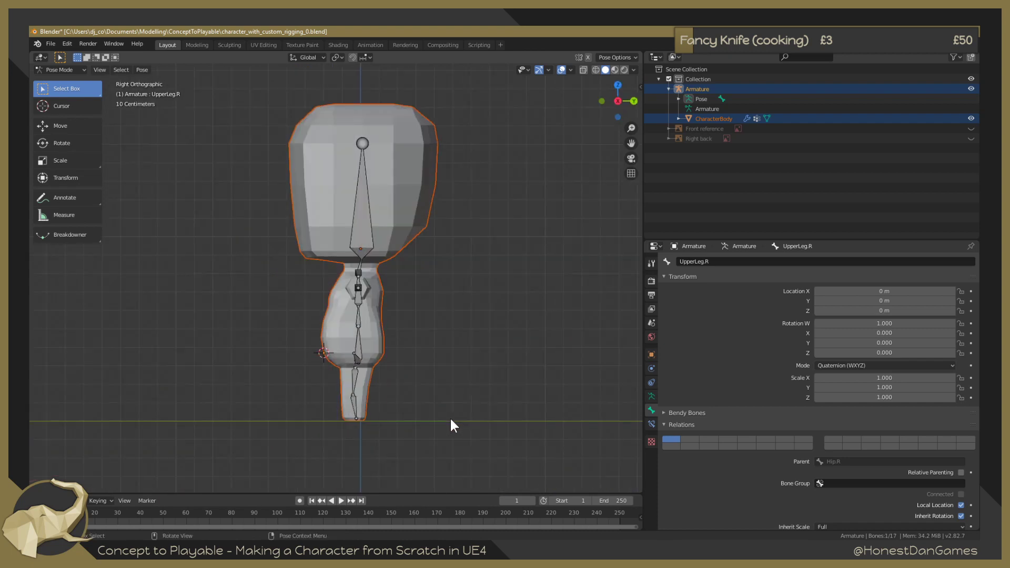
scroll(390, 377, "up", 1)
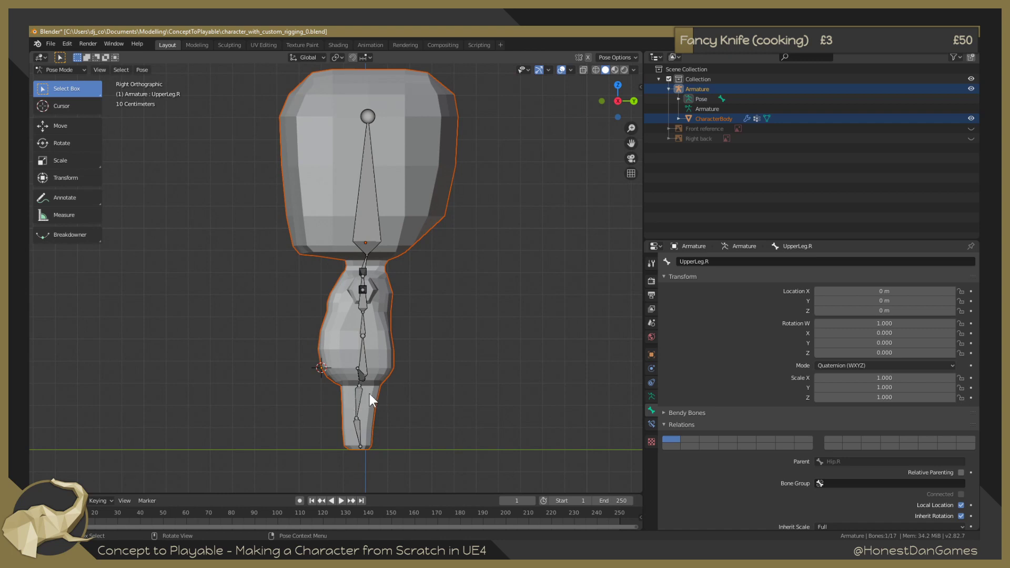
left_click(359, 433)
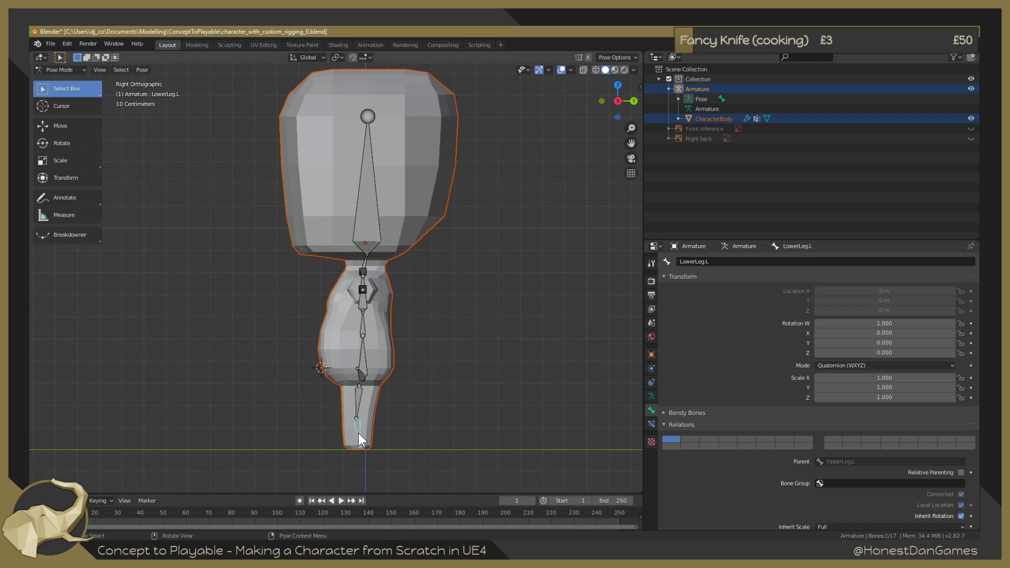
key("r")
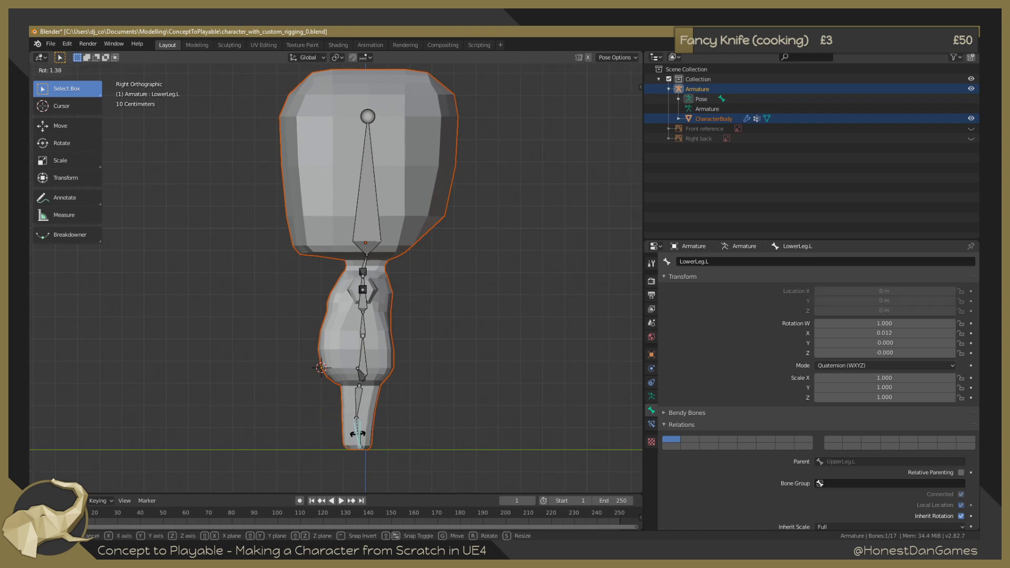
key("Escape")
left_click(359, 410)
key("r")
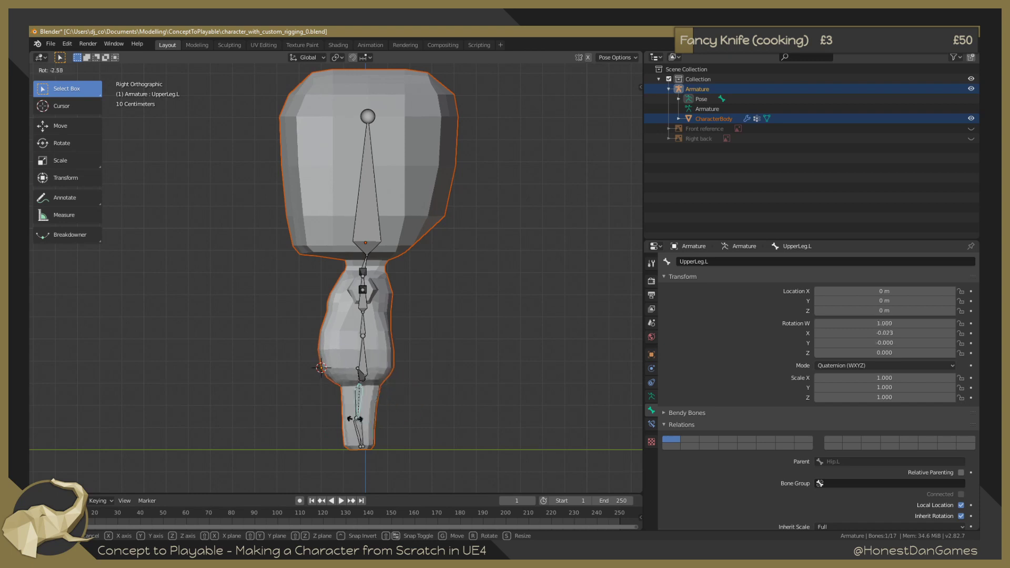
right_click(295, 419)
In Edit Mode, raise the head joints of both upper-leg bones about 0.044 m along Z.
scroll(311, 415, "up", 5)
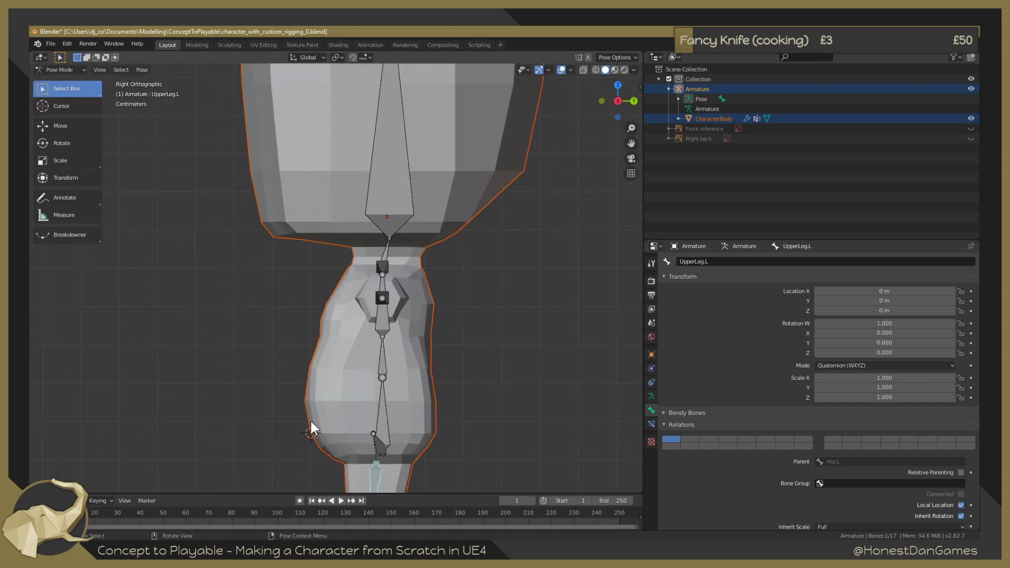
scroll(320, 311, "up", 2)
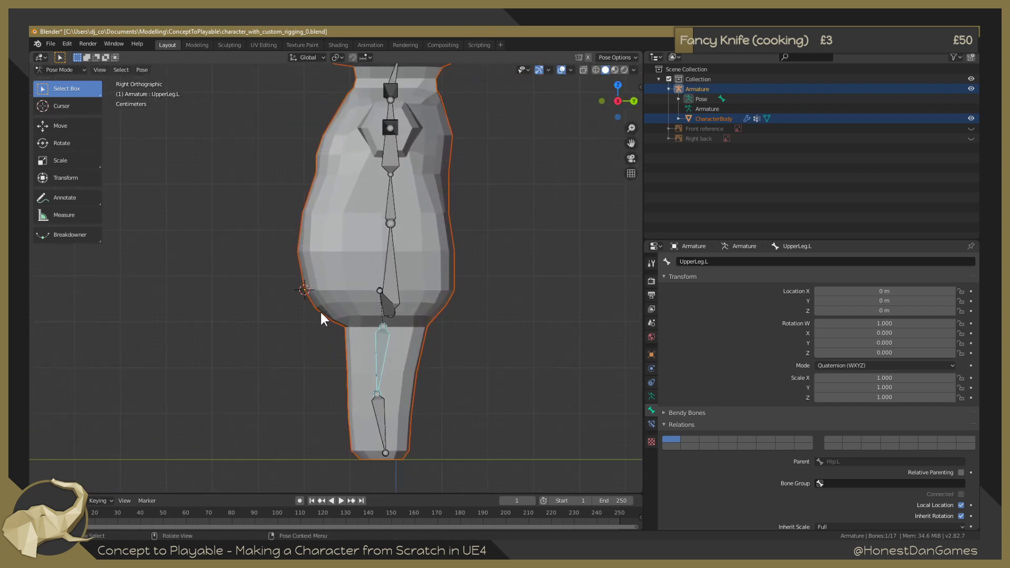
scroll(309, 290, "down", 1)
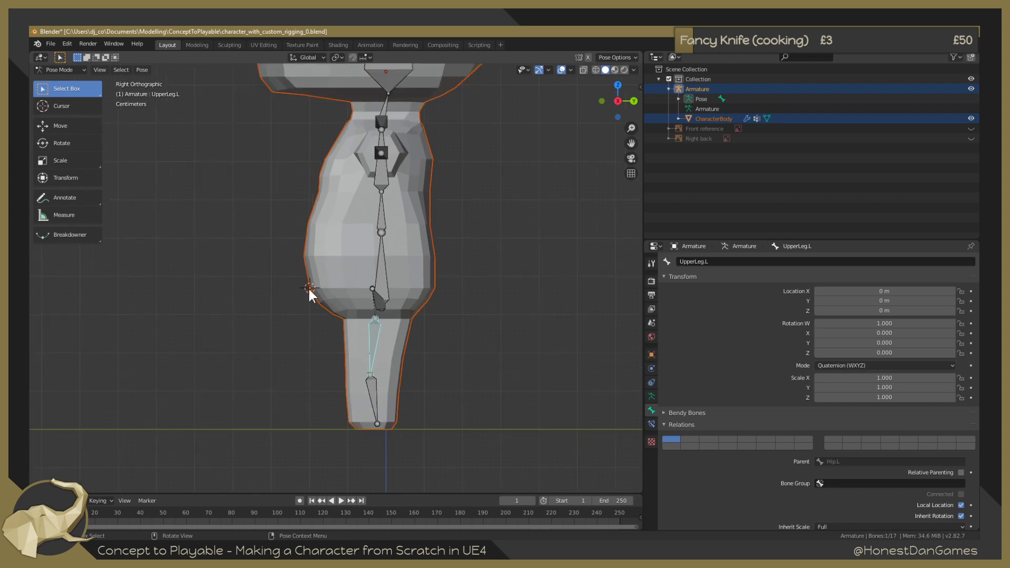
left_click(61, 70)
left_click(64, 93)
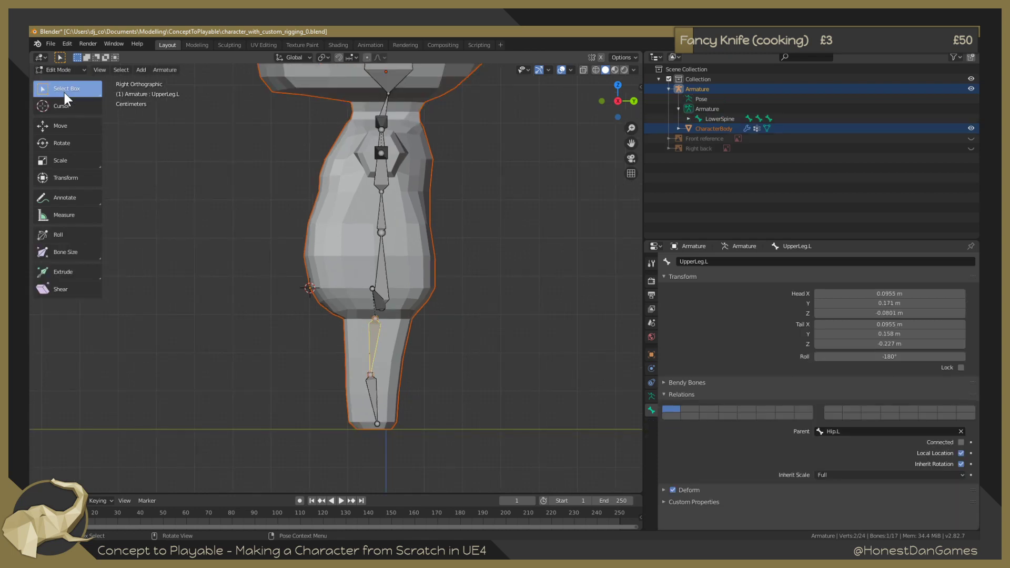
left_click(68, 70)
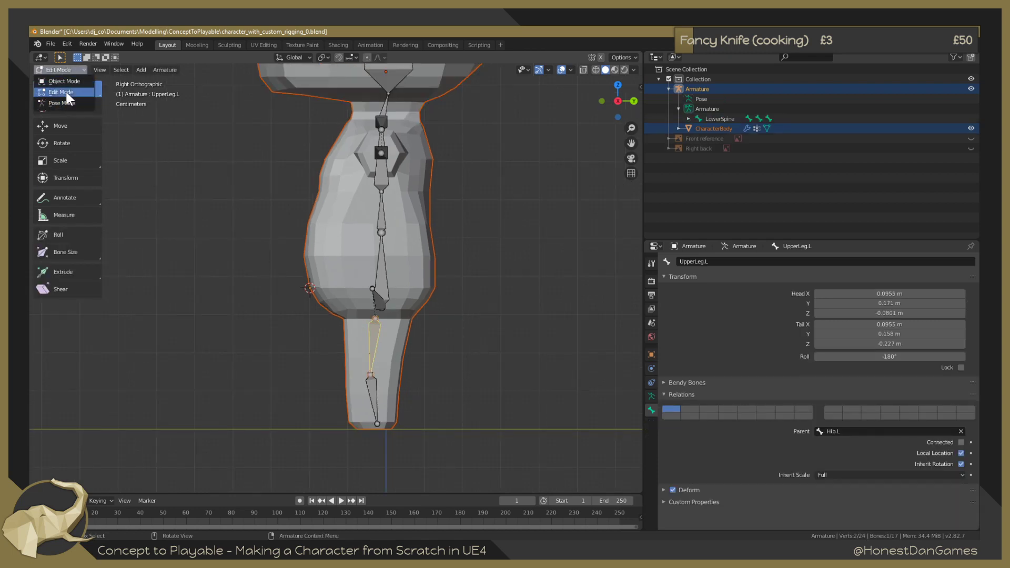
left_click(67, 93)
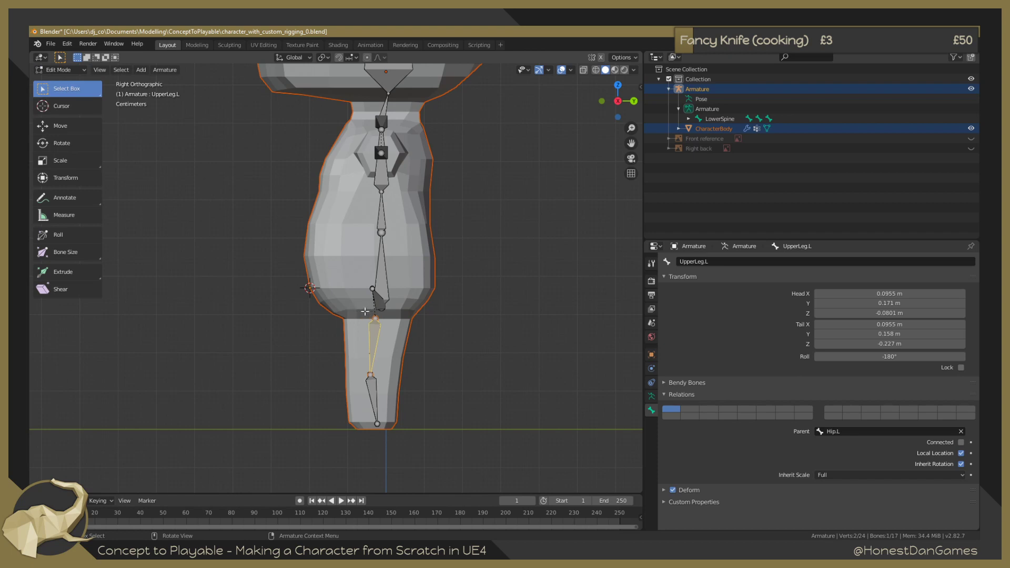
middle_click_drag(323, 311, 331, 349)
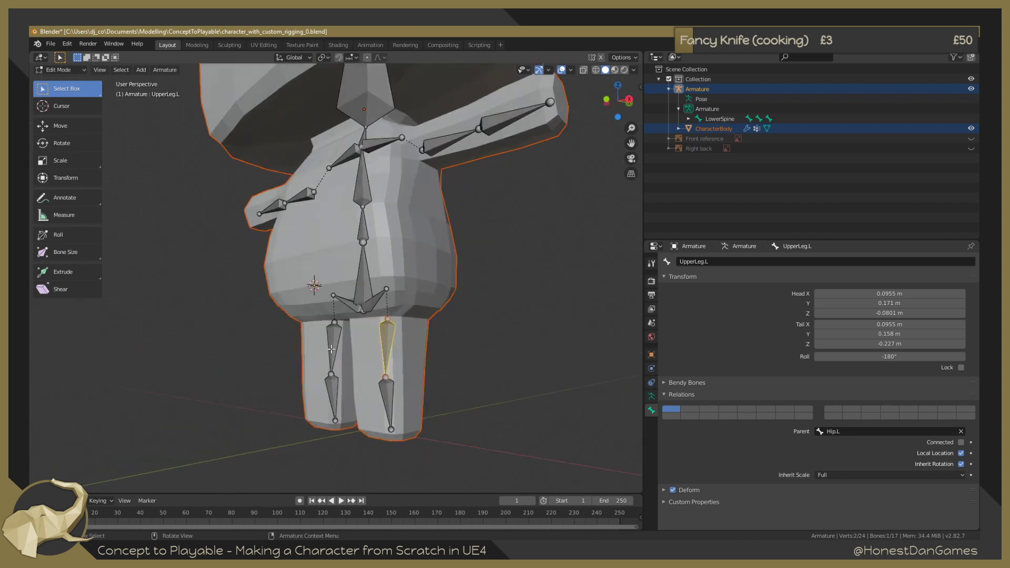
left_click_drag(471, 336, 286, 314)
middle_click_drag(510, 318, 445, 324)
key("KP_1")
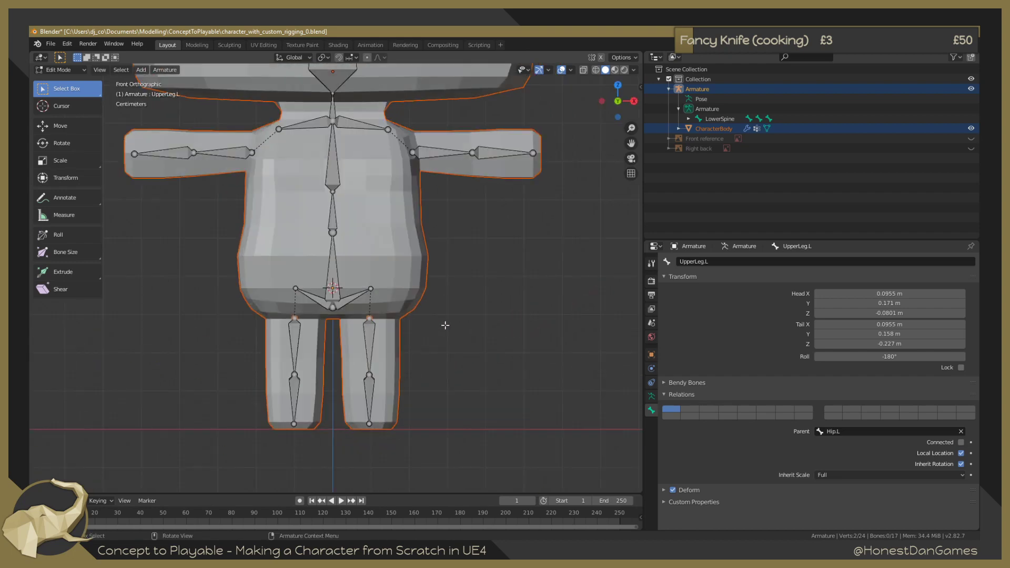
key("g")
key("z")
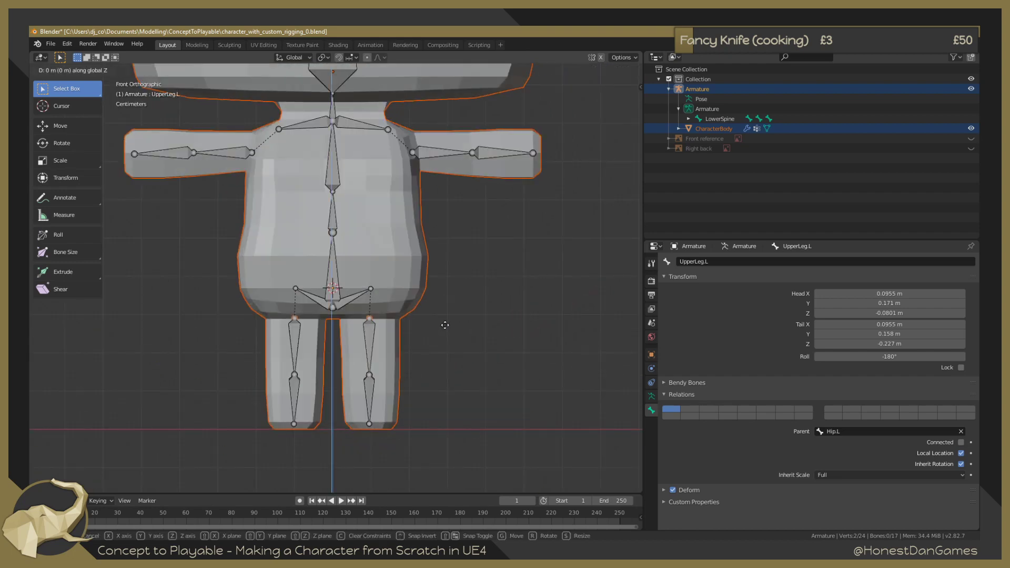
left_click(442, 308)
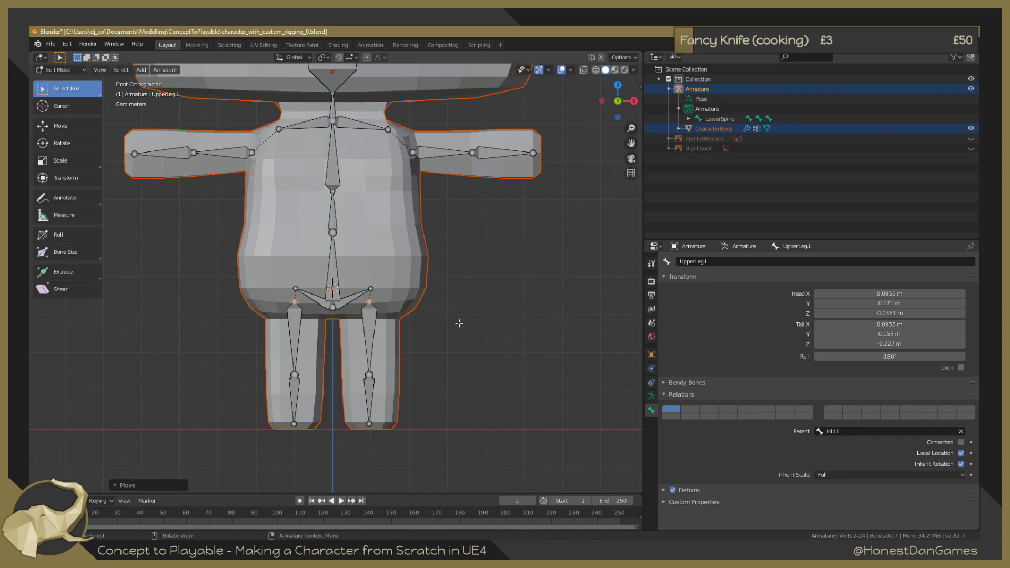
left_click(459, 322)
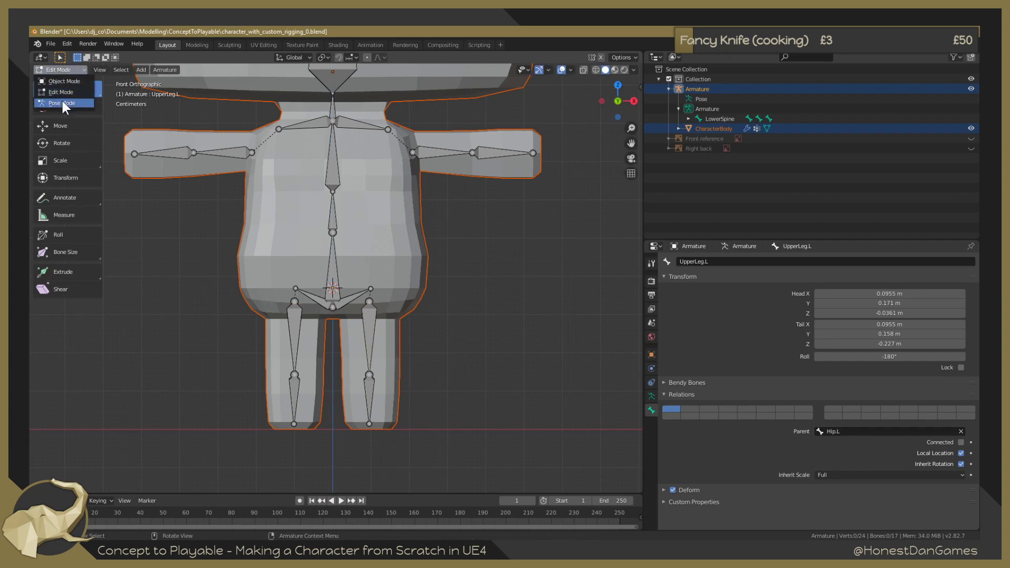
Return to Pose Mode and try rotating UpperLeg.L in side view to test the raised hip pivot.
left_click(62, 103)
middle_click_drag(452, 337, 431, 365)
key("KP_1")
key("KP_3")
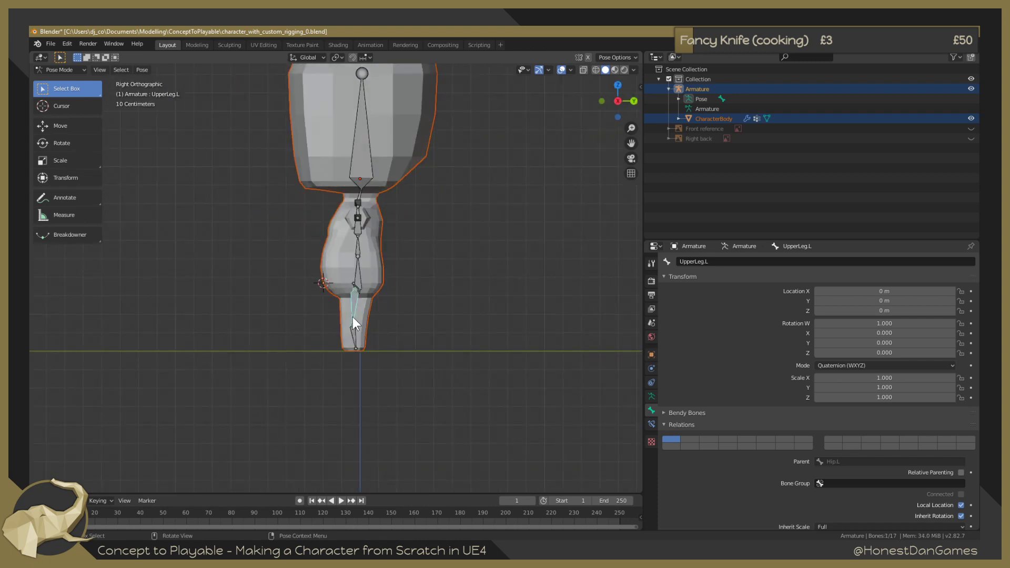
key("r")
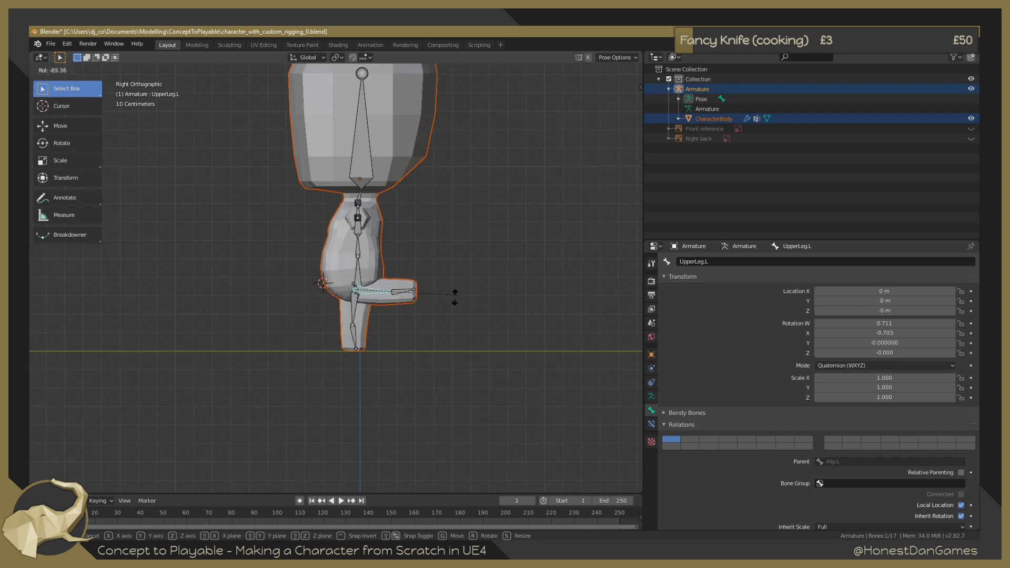
right_click(365, 354)
middle_click_drag(299, 328, 365, 314)
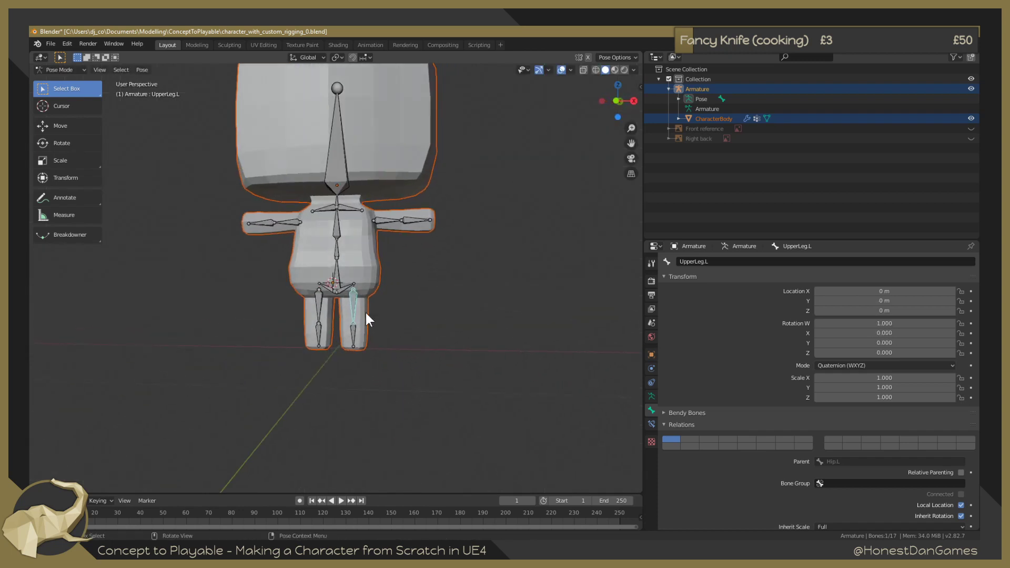
Back in Edit Mode, lower the head joints of UpperLeg.L and UpperLeg.R about 0.045 m along Z, to the top of the legs.
key("Tab")
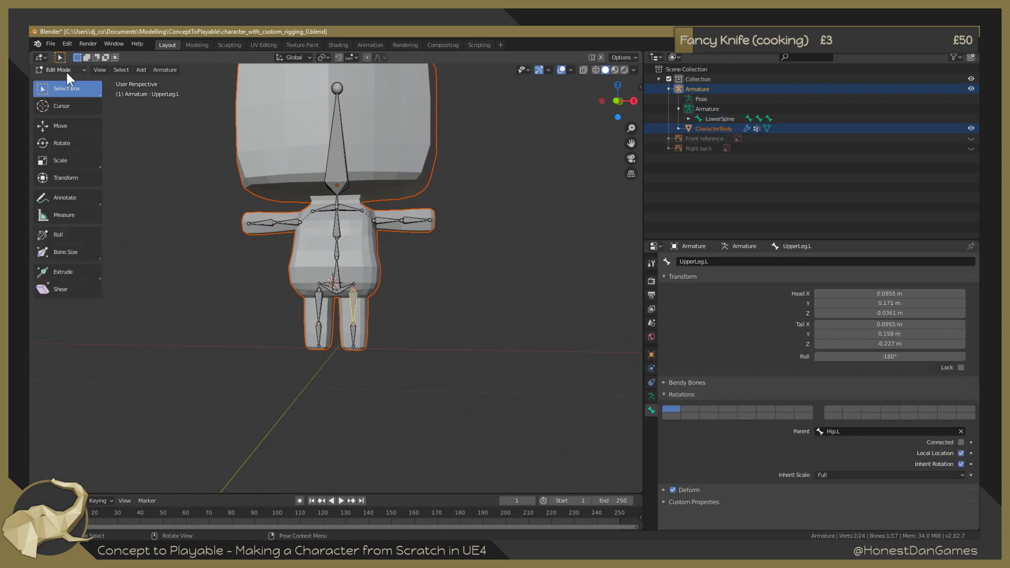
scroll(419, 332, "up", 4)
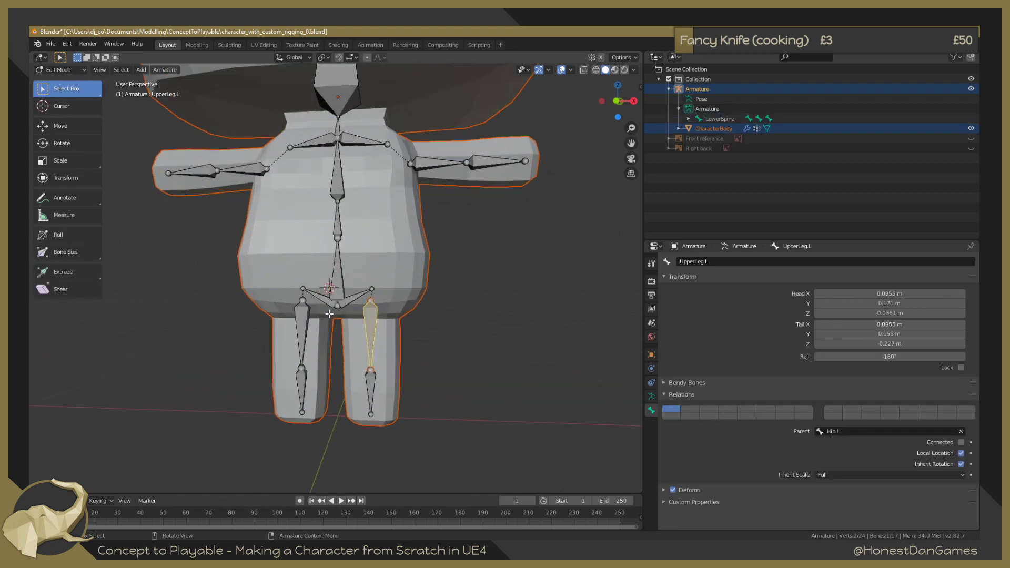
left_click(303, 301)
left_click(371, 301, "shift")
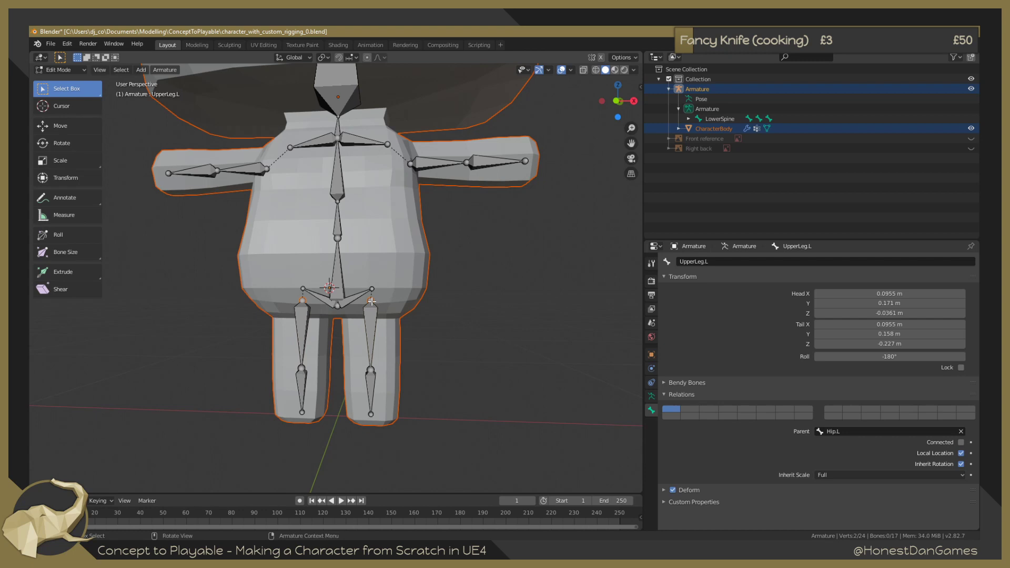
key("g")
key("z")
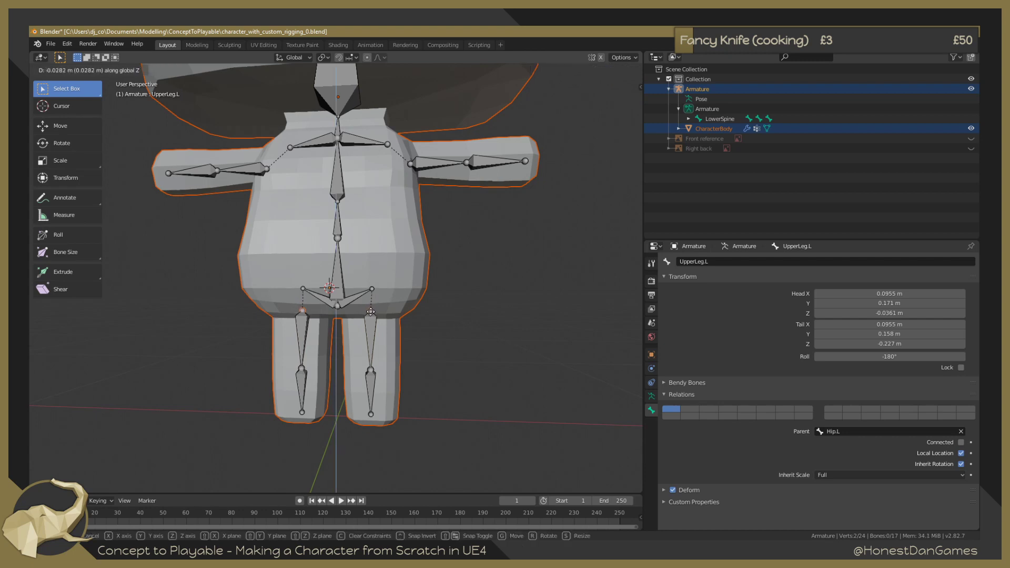
left_click(370, 317)
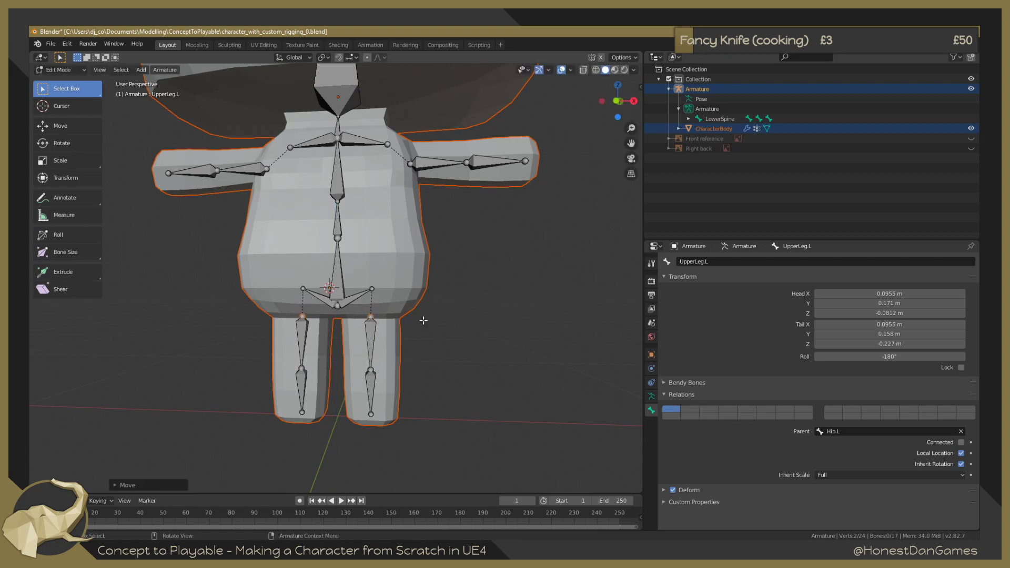
left_click(466, 329)
Move the outer tips of Hip.L and Hip.R together about -0.047 m along the Y axis.
key("KP_1")
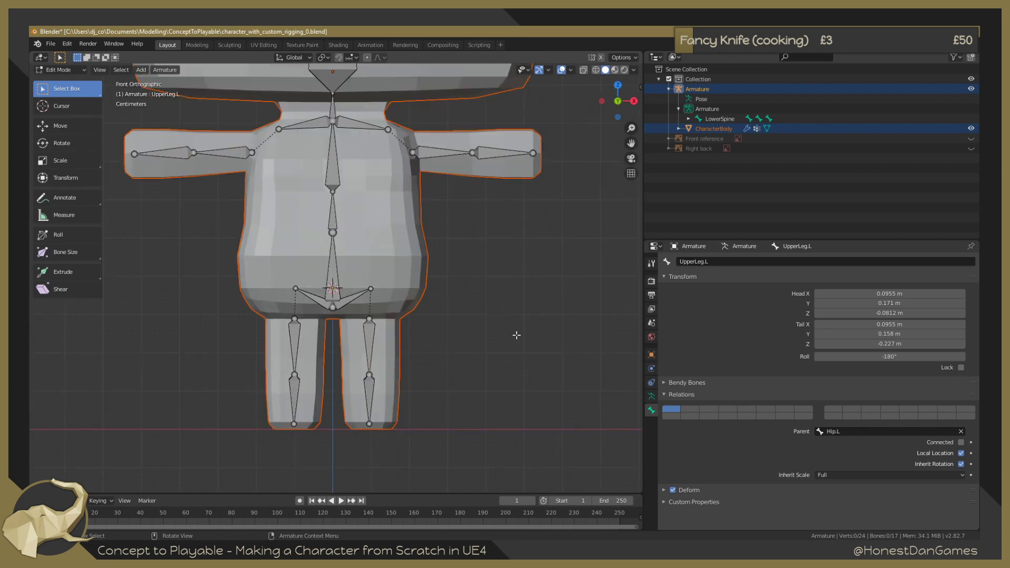
key("KP_3")
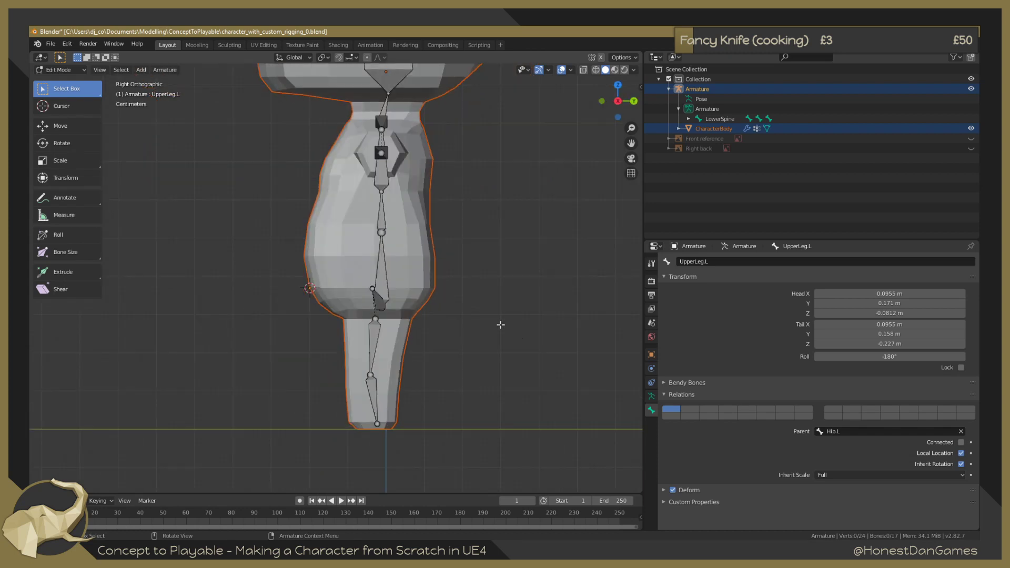
middle_click_drag(353, 278, 389, 289)
left_click(385, 289)
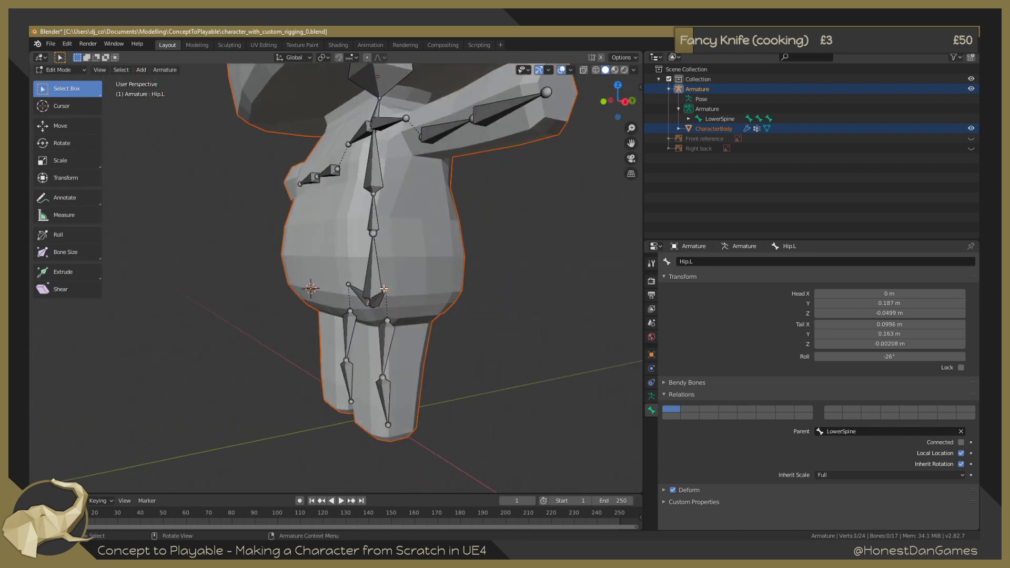
left_click(349, 285, "shift")
key("KP_1")
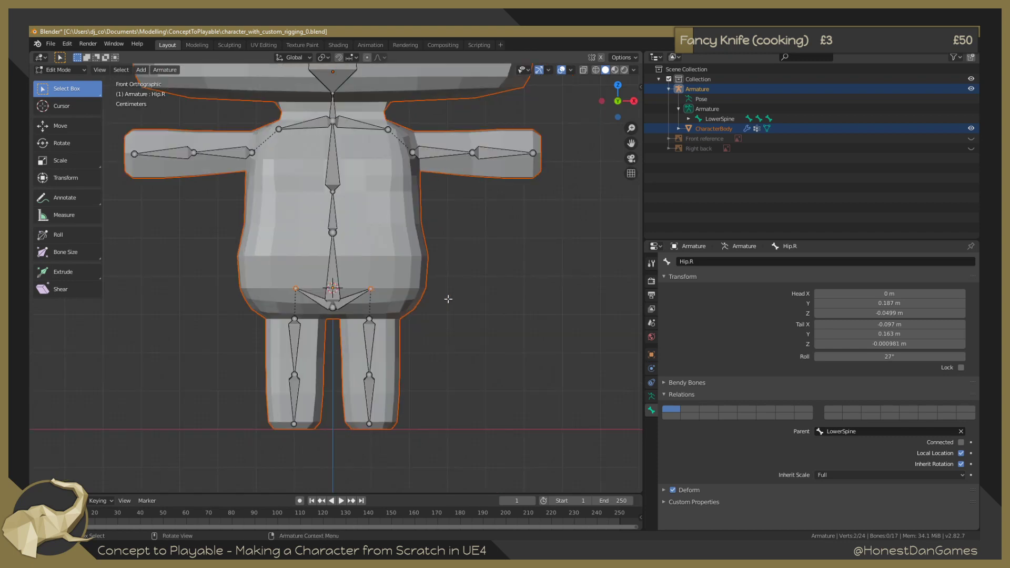
key("KP_3")
key("g")
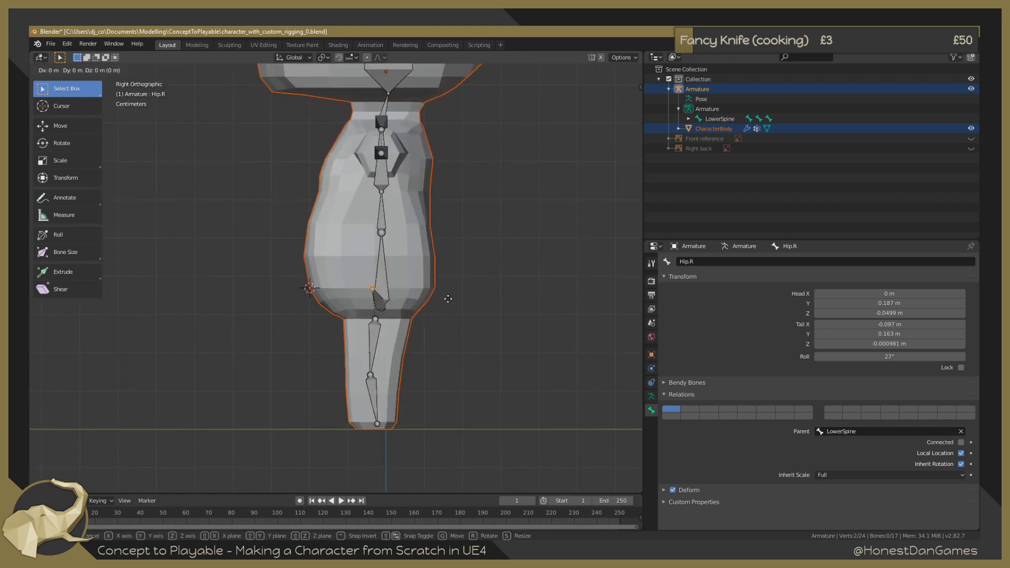
key("y")
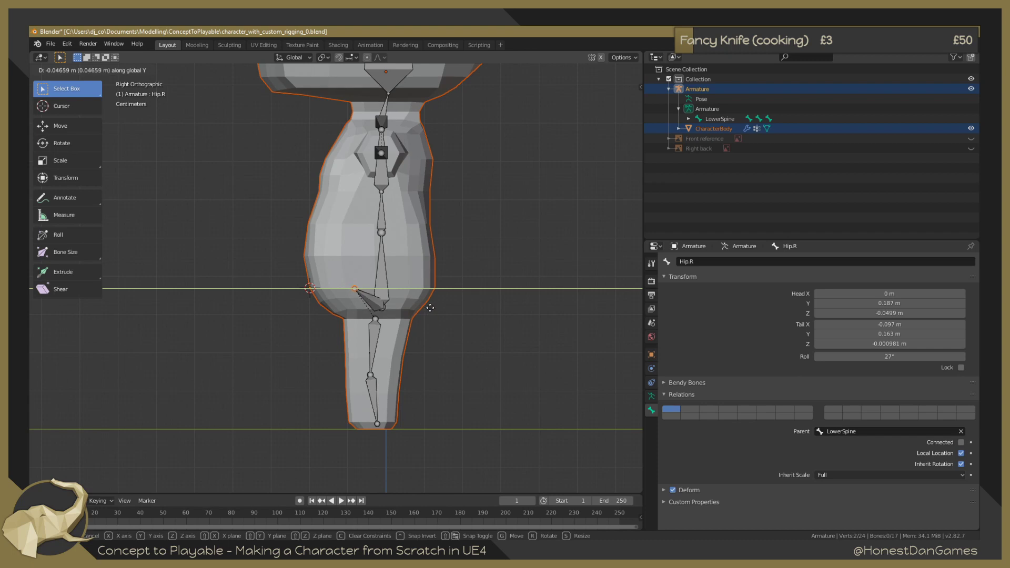
left_click(430, 308)
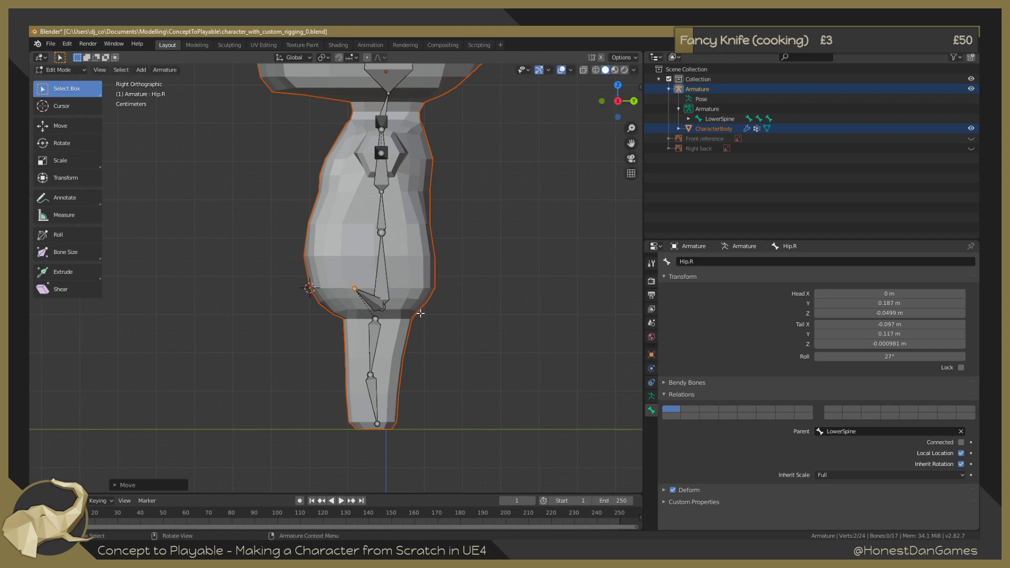
Switch to Pose Mode and try rotating UpperLeg.L to test the leg with the repositioned hip bones, leaving no bone selected.
key("ctrl+Tab")
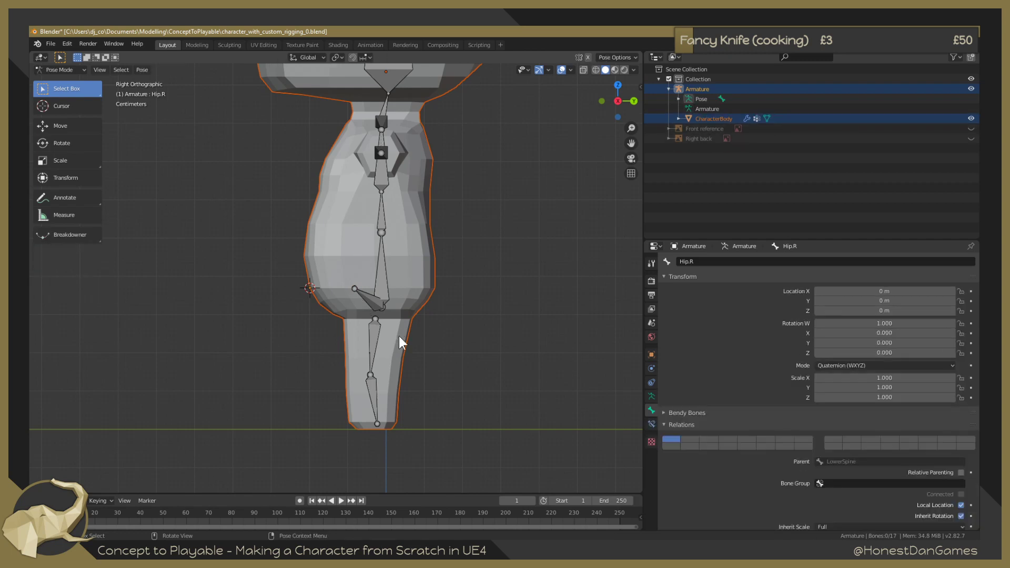
left_click(371, 375)
key("r")
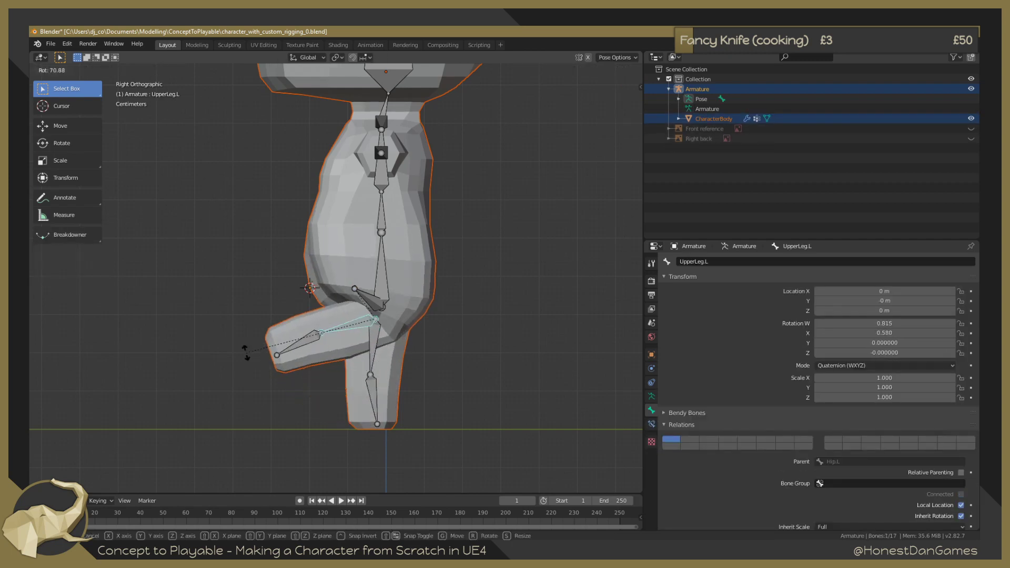
key("Escape")
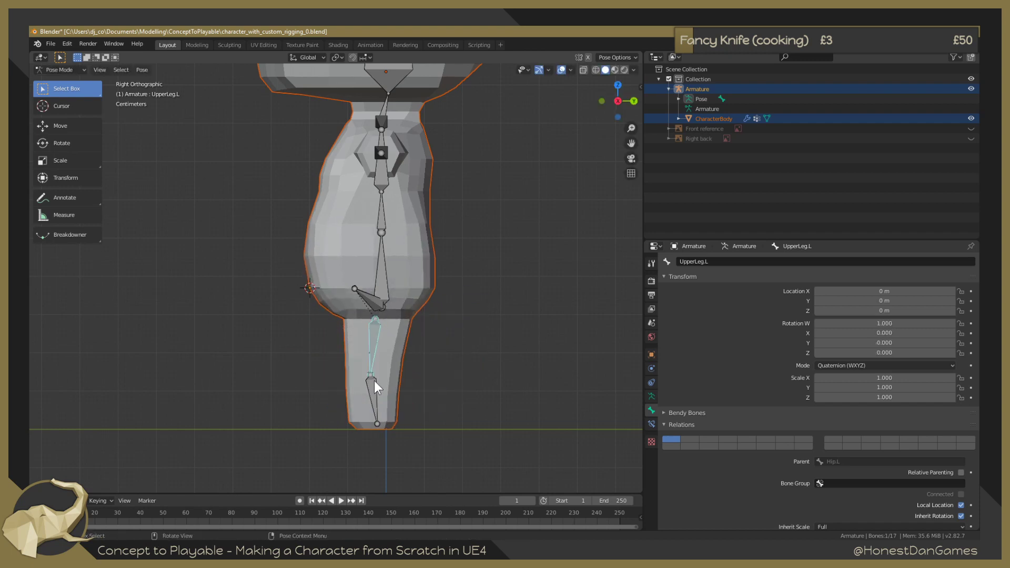
left_click(301, 340)
middle_click_drag(301, 339, 372, 279)
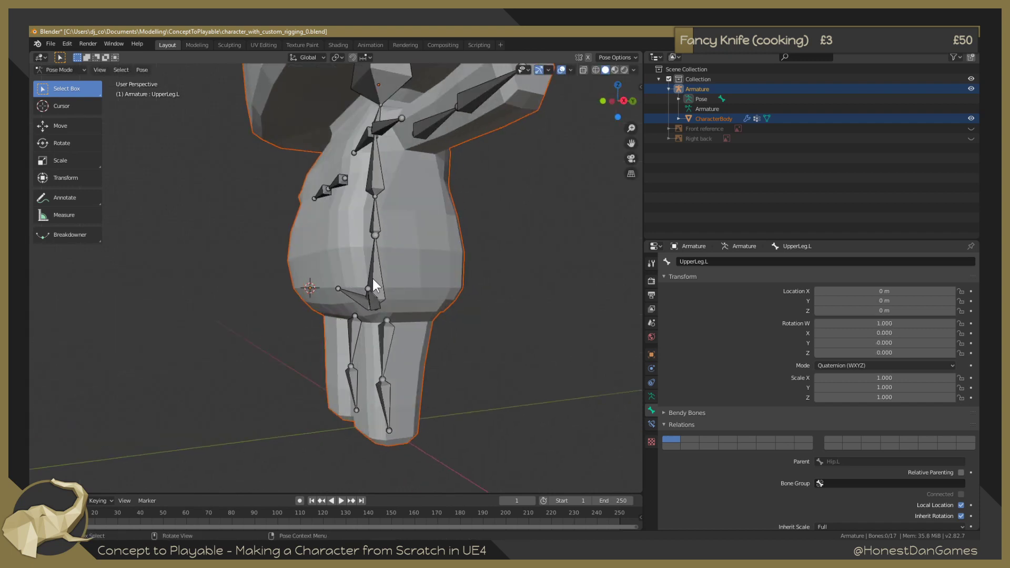
In Edit Mode, move the outer tips of Hip.L and Hip.R together about -0.02 m along Y and -0.048 m along Z.
left_click(367, 288)
key("Tab")
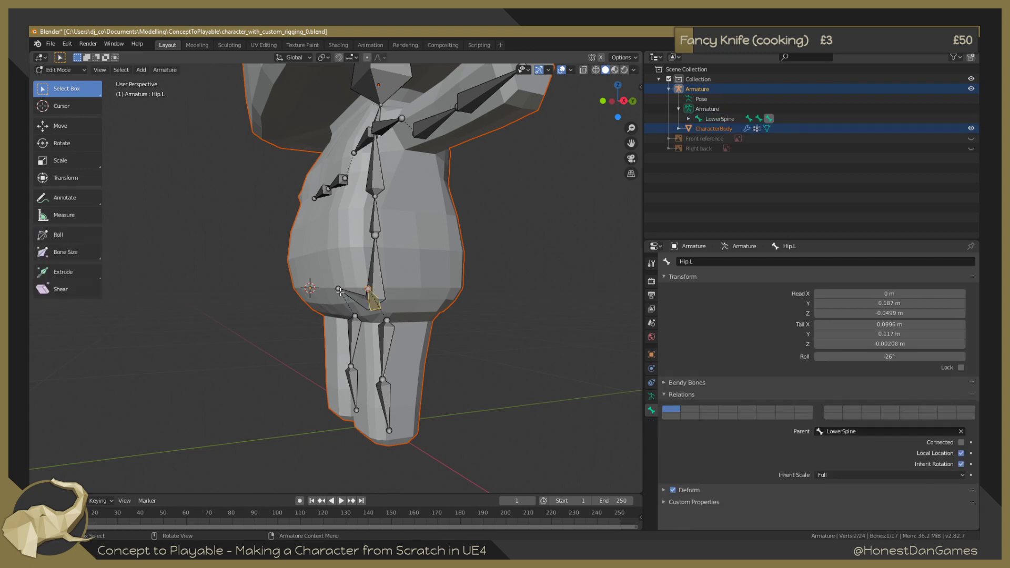
left_click(340, 292, "shift")
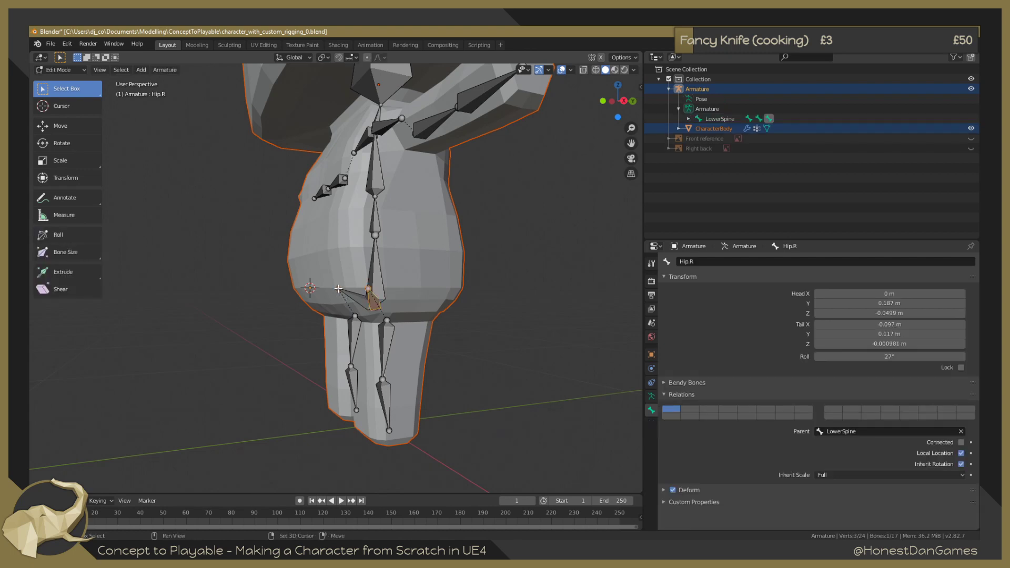
left_click(368, 288)
left_click(339, 288, "shift")
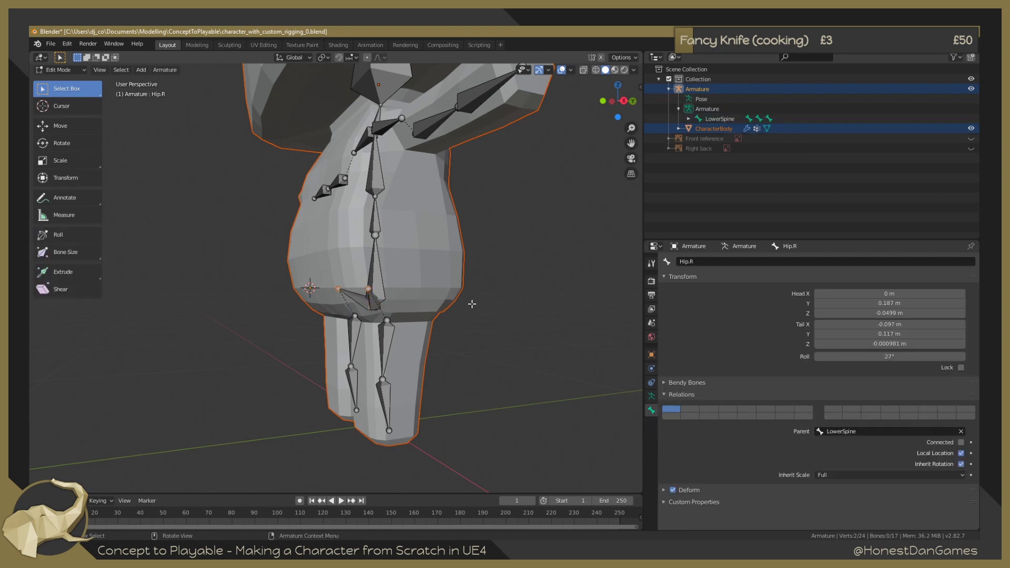
key("KP_1")
key("KP_3")
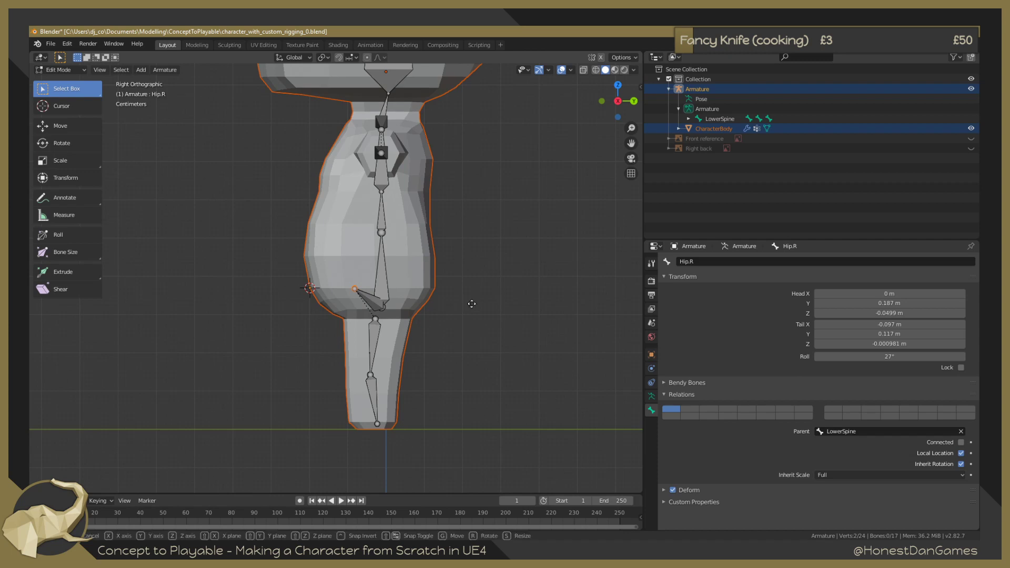
key("g")
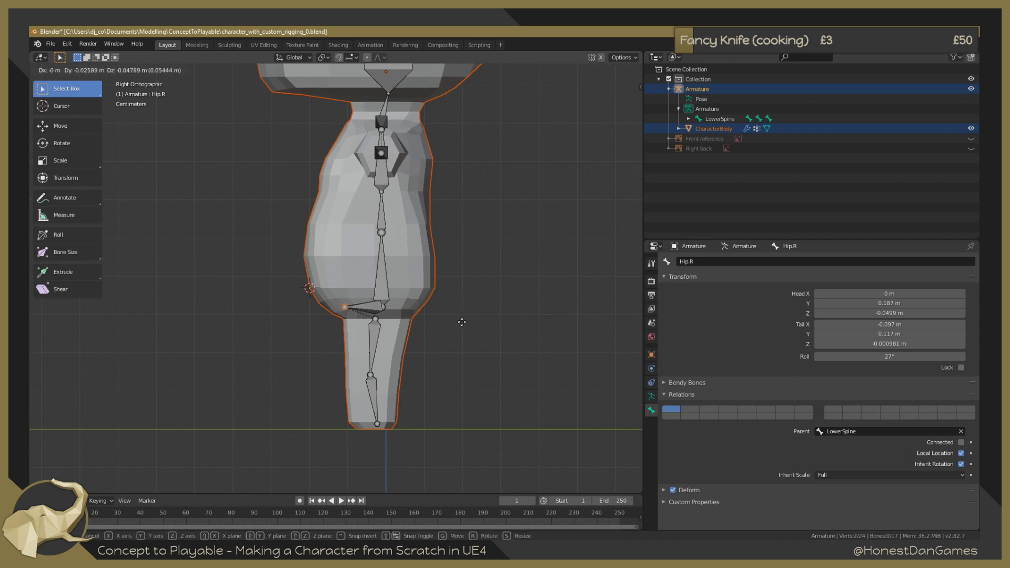
left_click(465, 322)
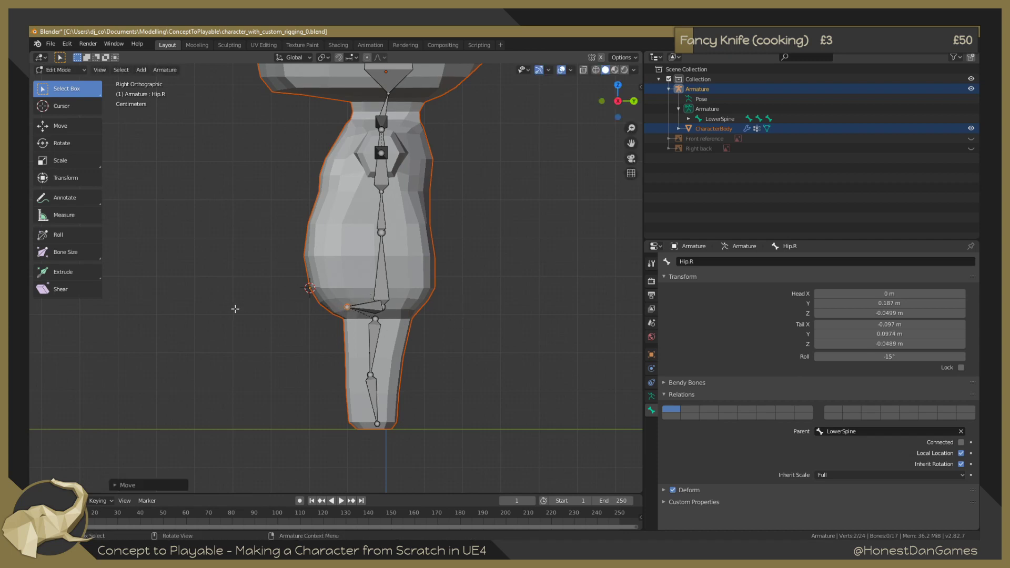
key("KP_1")
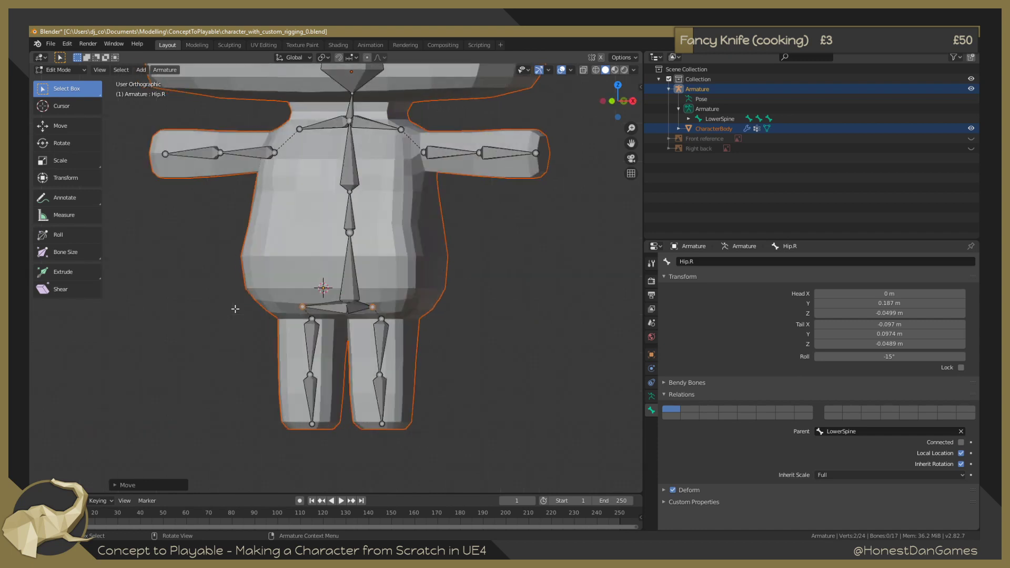
Switch to Pose Mode and try rotating UpperLeg.L in side view to test leg deformation with the lowered hip tips.
key("KP_3")
key("ctrl+Tab")
left_click(372, 389)
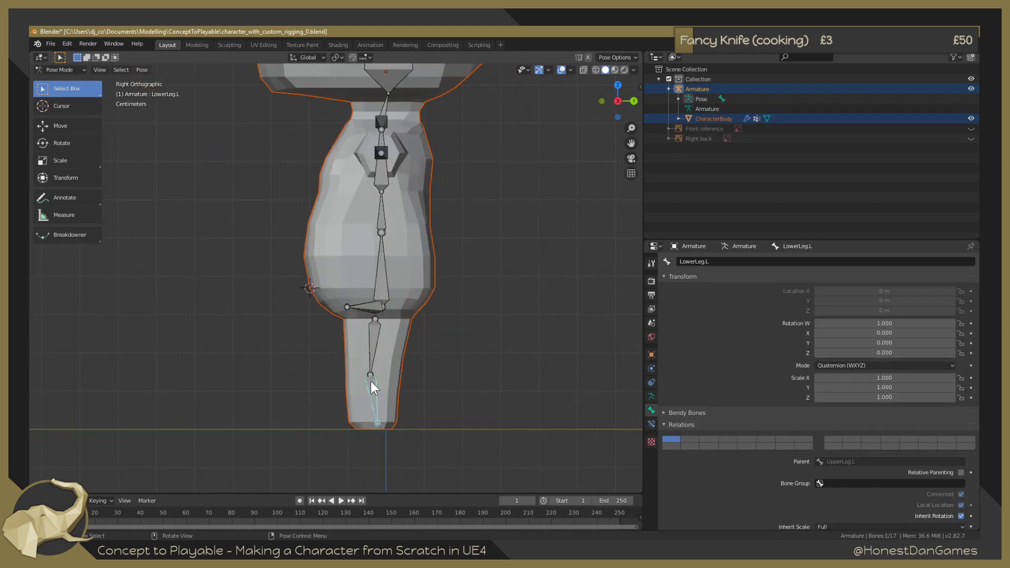
key("r")
key("Escape")
left_click(374, 339)
key("r")
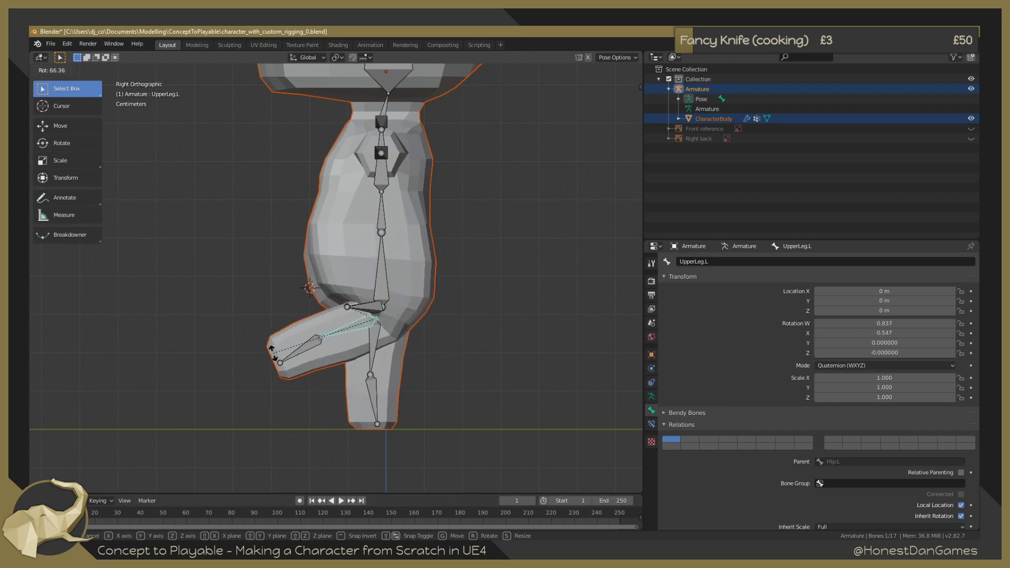
key("Escape")
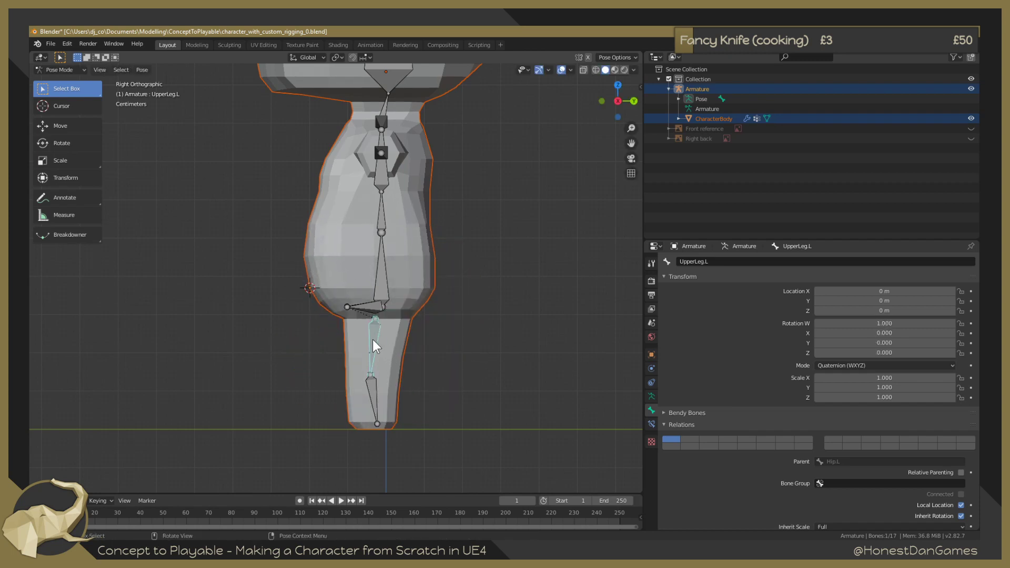
key("r")
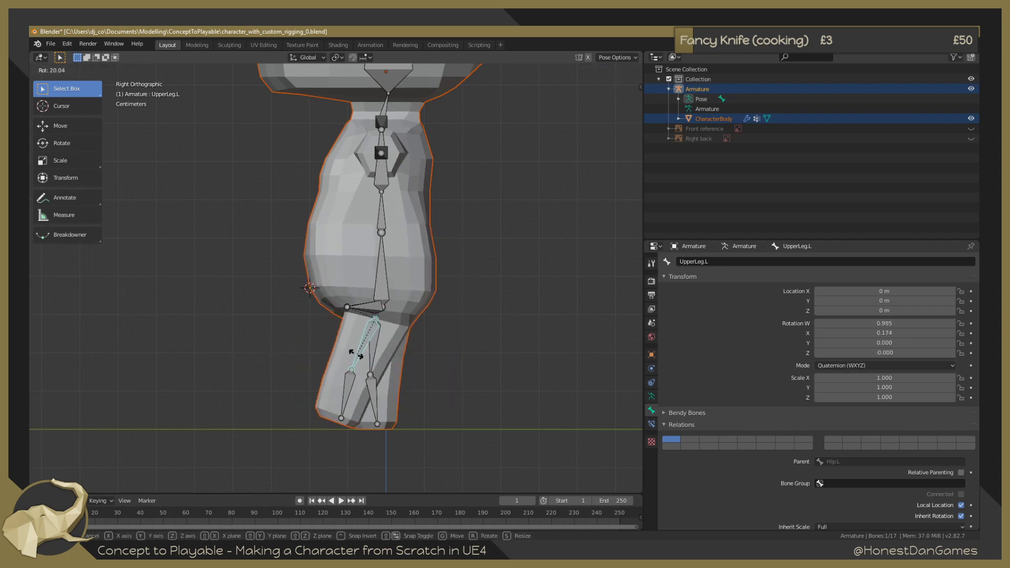
key("Escape")
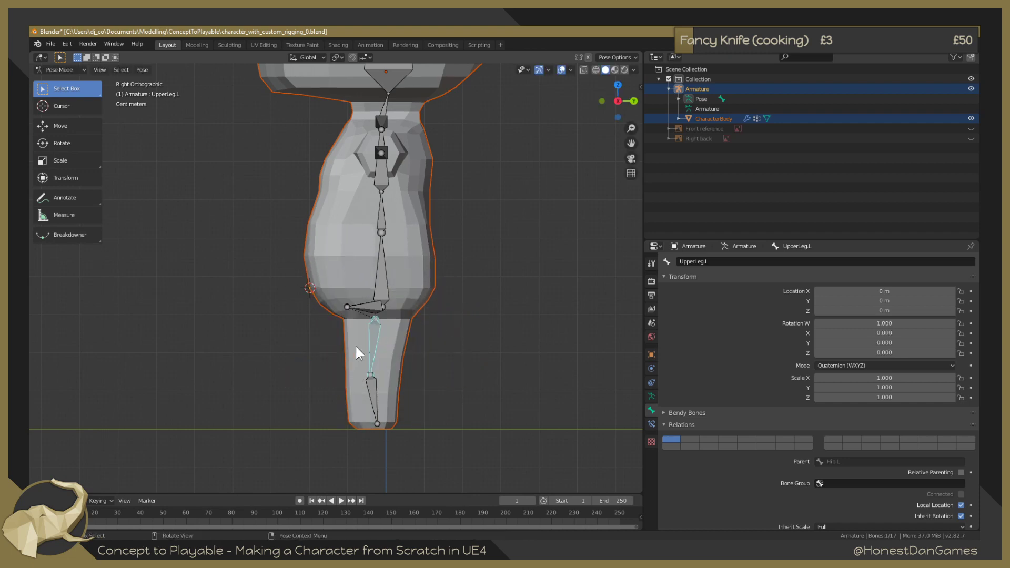
left_click(377, 320)
scroll(369, 346, "up", 4)
scroll(380, 348, "down", 3)
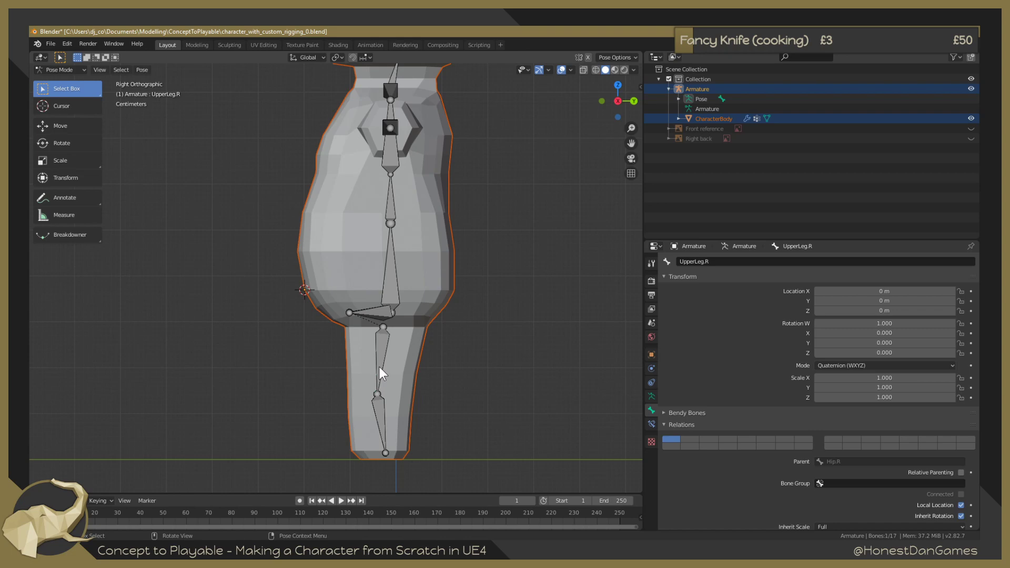
Move the joint between the LowerSpine and MidSpine bones down along Z to a tail height of about 0.083 m.
left_click(392, 226)
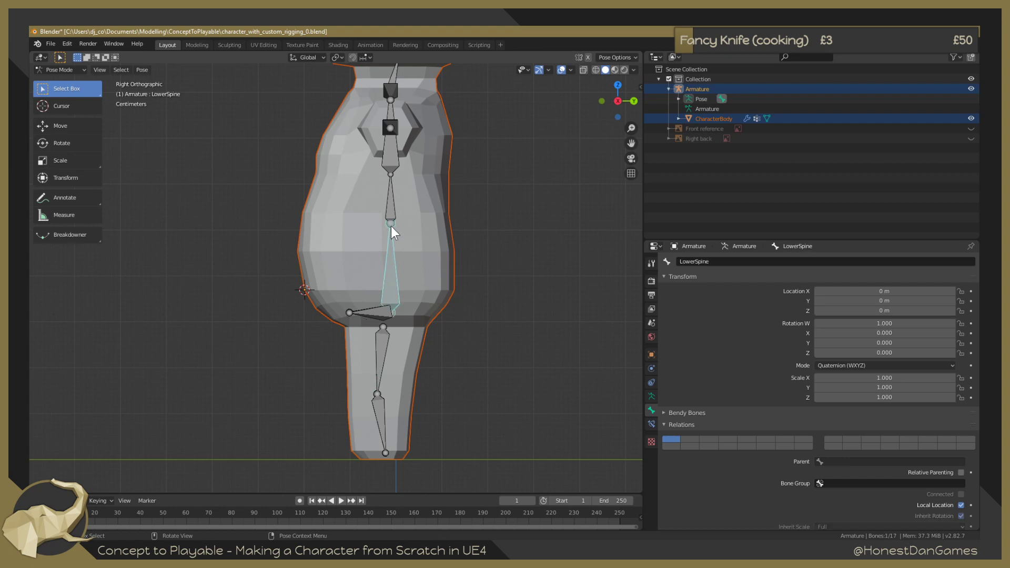
key("Tab")
left_click(390, 223)
left_click(391, 223)
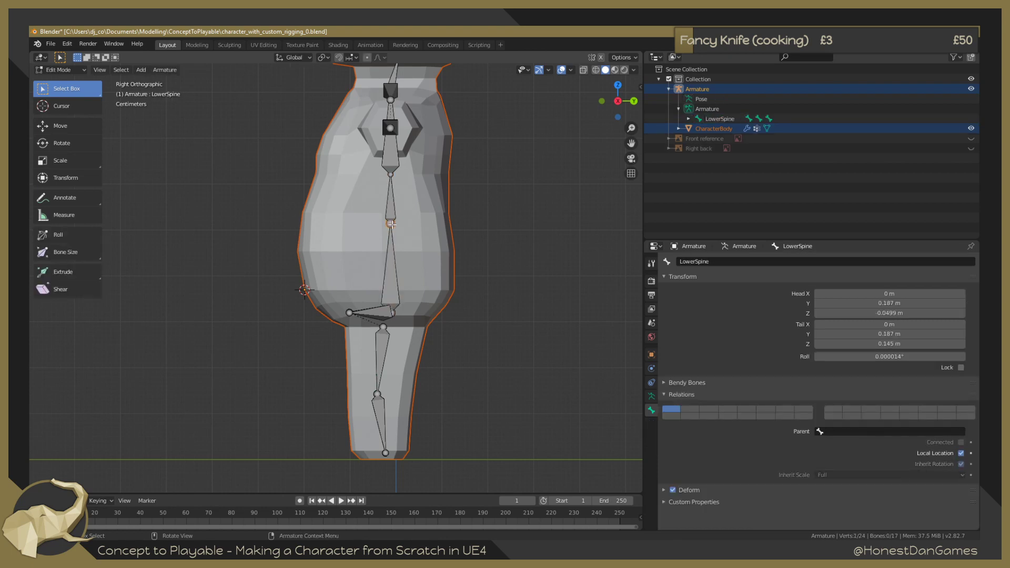
key("g")
key("z")
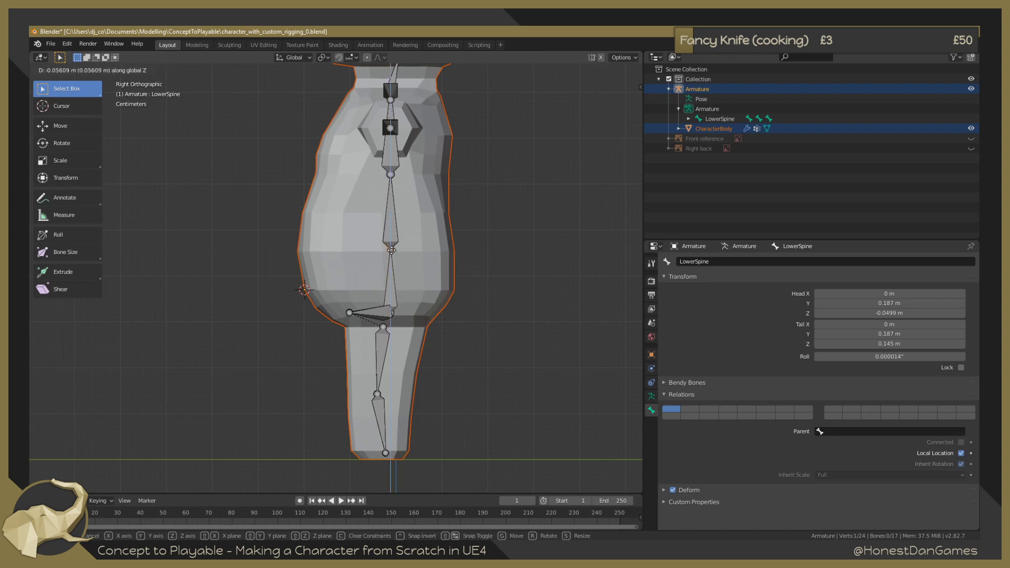
left_click(391, 252)
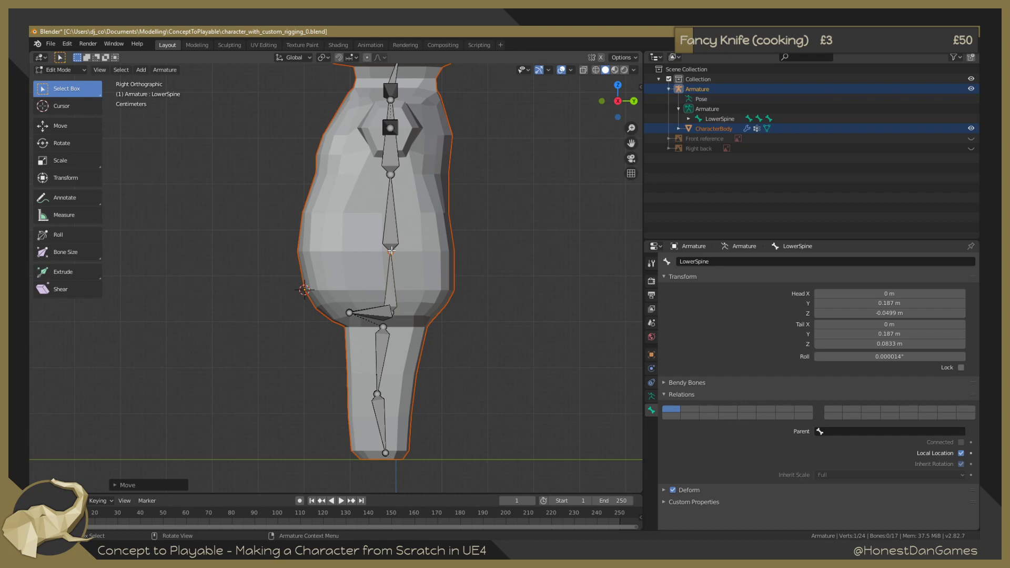
Test the mesh deformation in Pose Mode by swinging the UpperLeg.L bone forward and up, and cancel the rotation.
key("ctrl+Tab")
left_click(380, 348)
key("g")
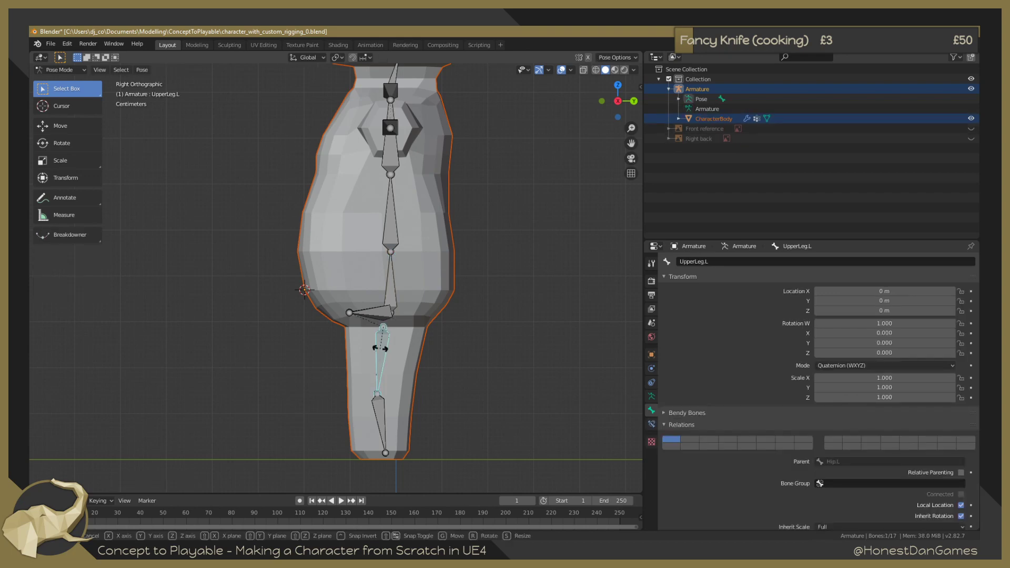
key("r")
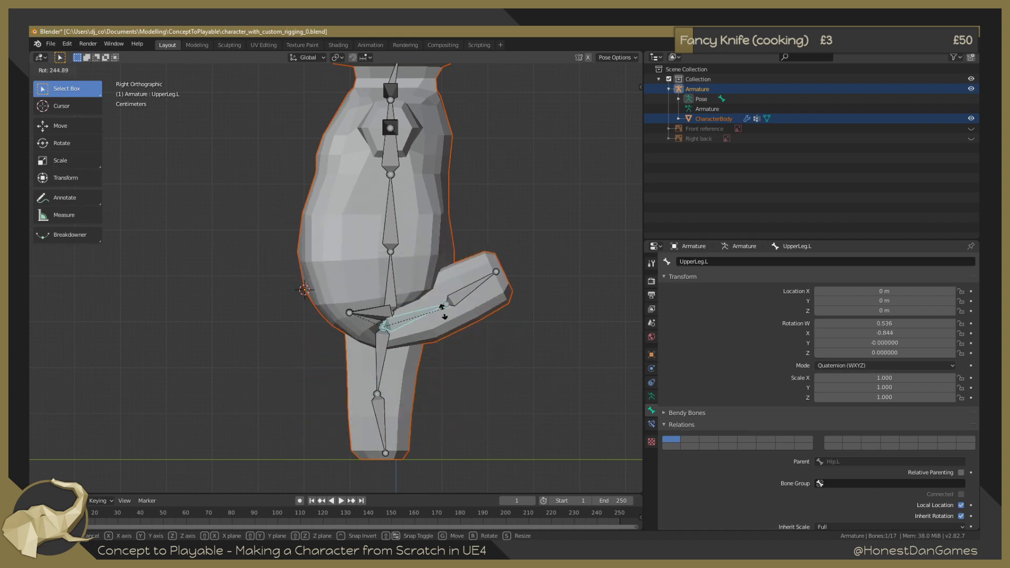
right_click(443, 313)
Raise the joint between LowerSpine and MidSpine along Z to a tail height of about 0.159 m.
key("Tab")
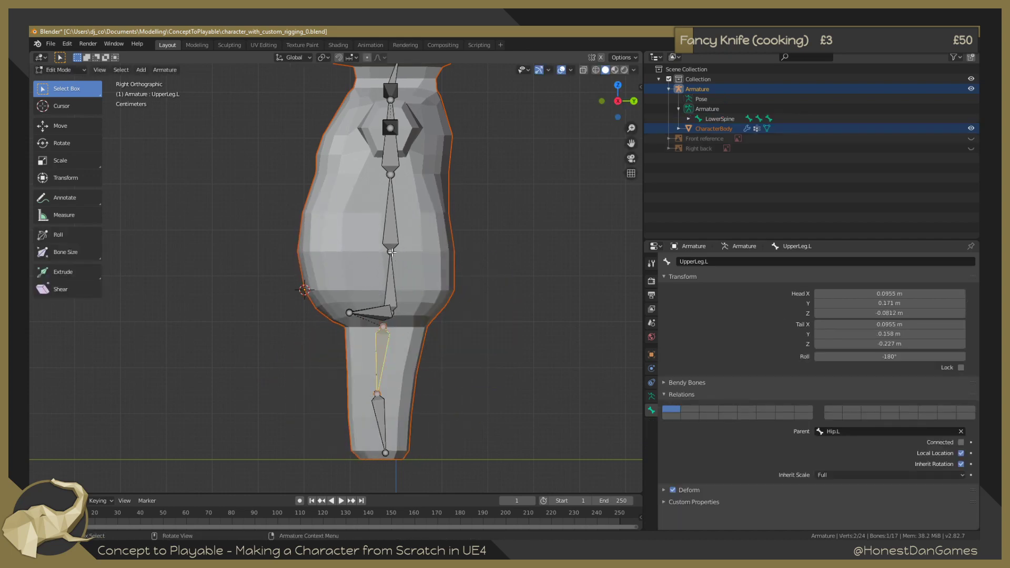
left_click(395, 249)
key("g")
key("z")
left_click(394, 217)
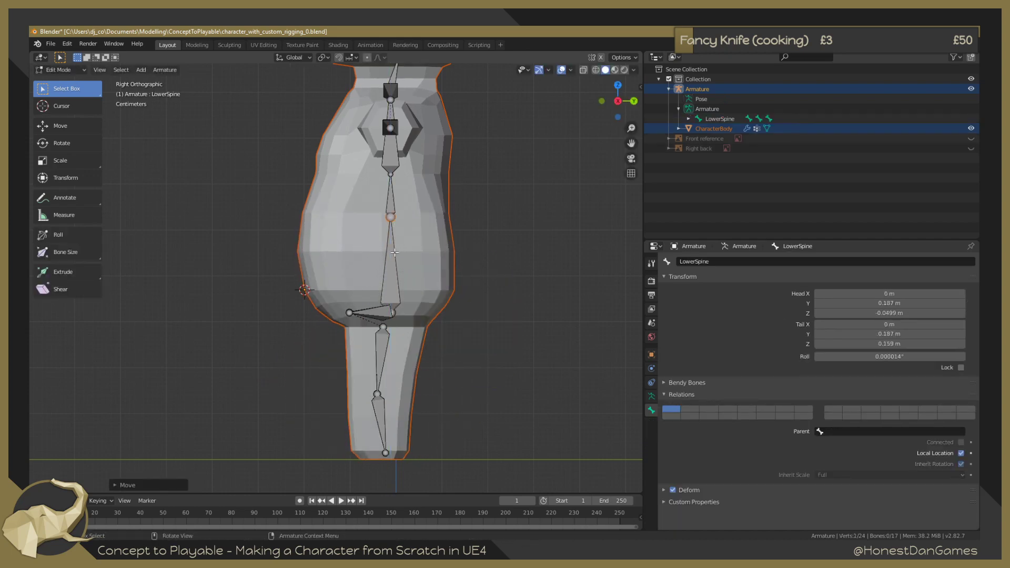
Check the belly deformation with the raised spine joint by rotating UpperLeg.L to nearly horizontal, and cancel the rotation.
key("Tab")
left_click(379, 349)
key("r")
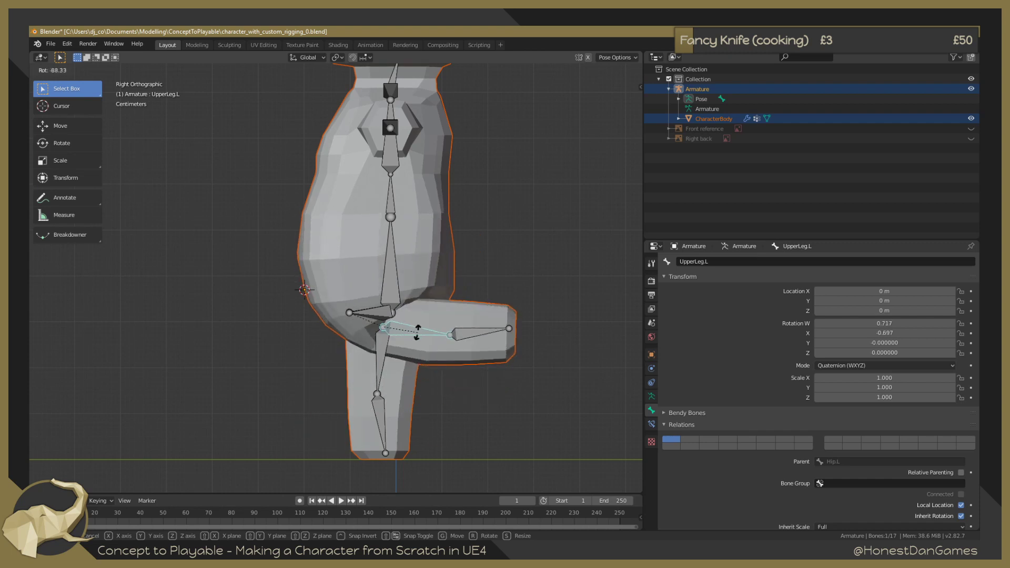
key("Escape")
left_click(389, 215)
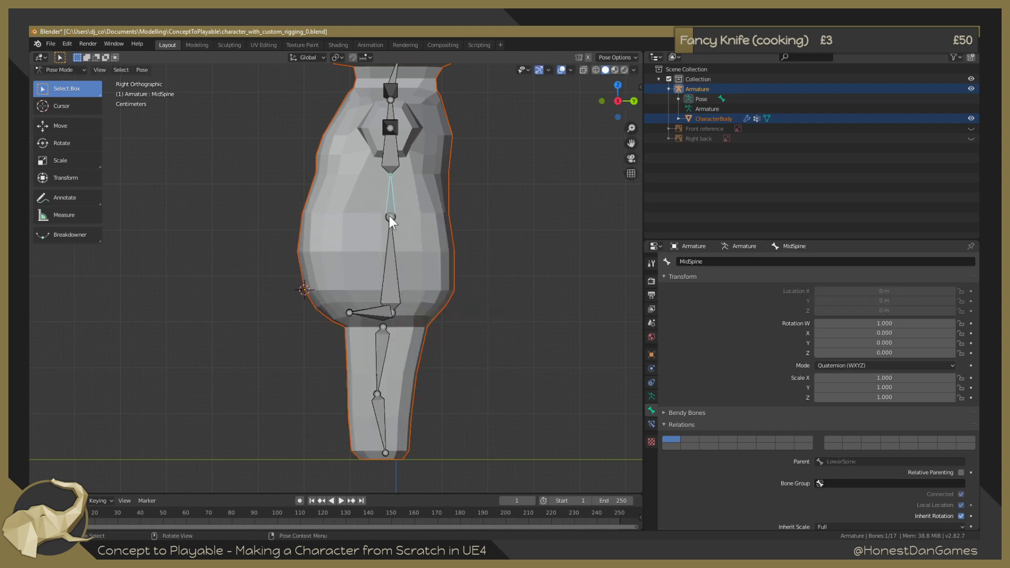
left_click(390, 220)
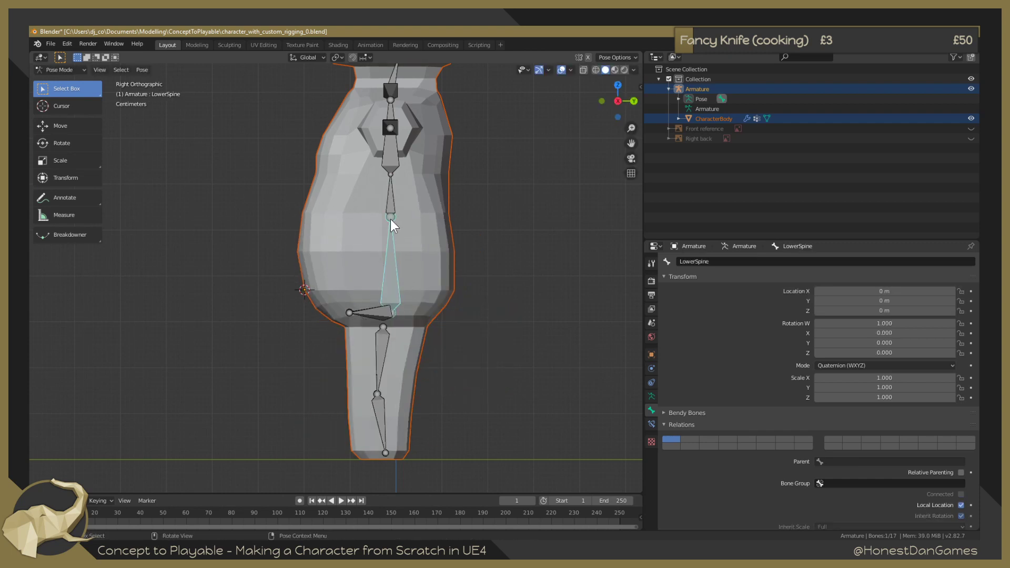
key("r")
key("Escape")
left_click(393, 219)
left_click(508, 247)
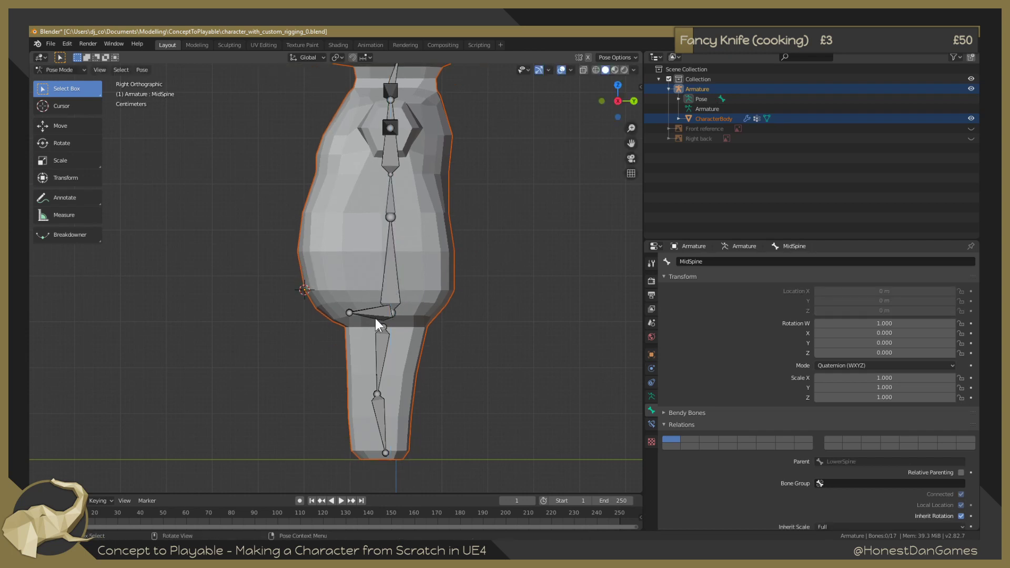
left_click(393, 218)
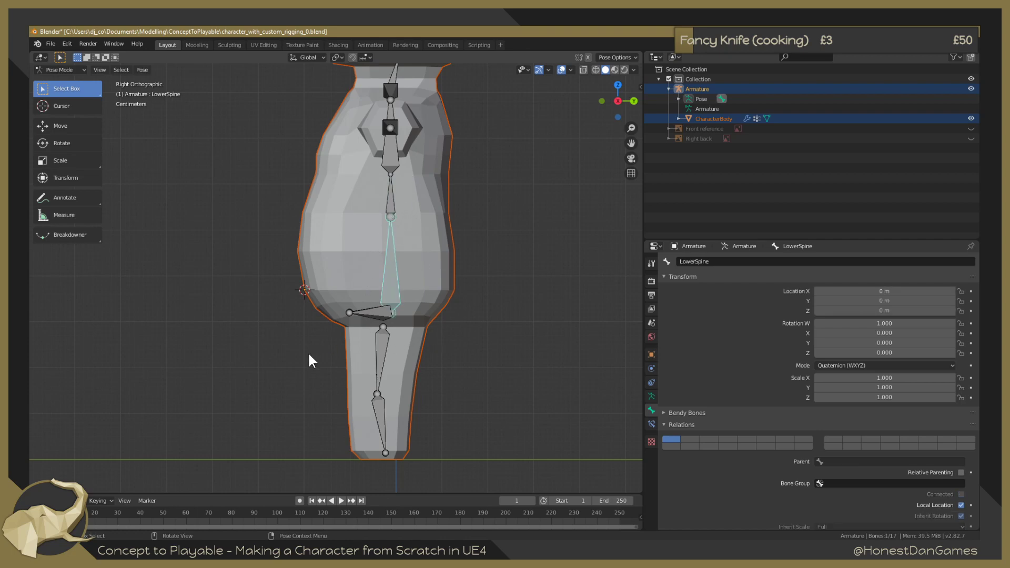
In Edit Mode, lower the LowerSpine–MidSpine joint along Z to a tail height of about 0.103 m.
middle_click_drag(309, 355, 52, 369)
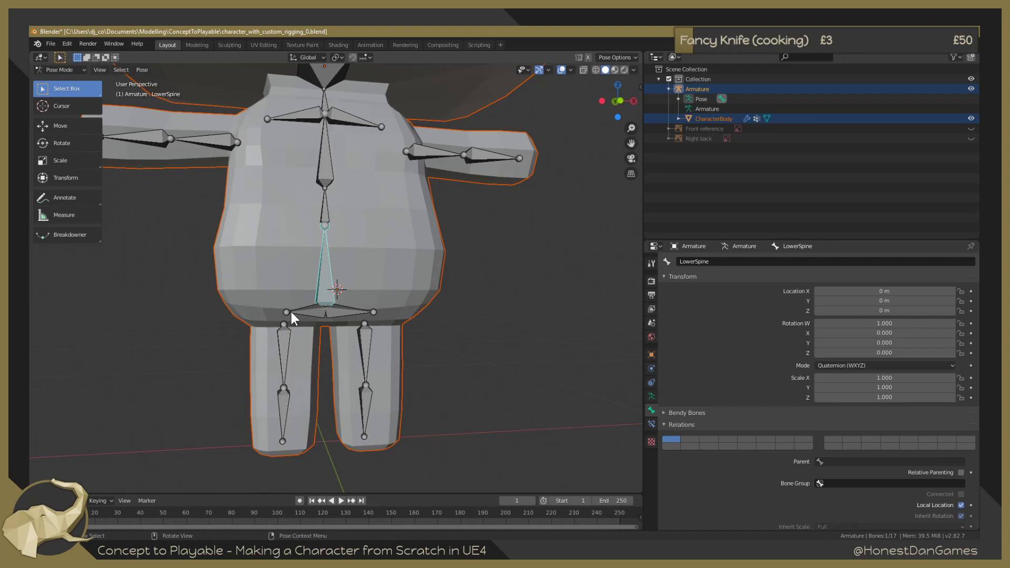
mouse_move(221, 322)
middle_mouse_down()
mouse_move(289, 318)
mouse_move(299, 329)
mouse_move(201, 339)
mouse_move(237, 333)
middle_mouse_up()
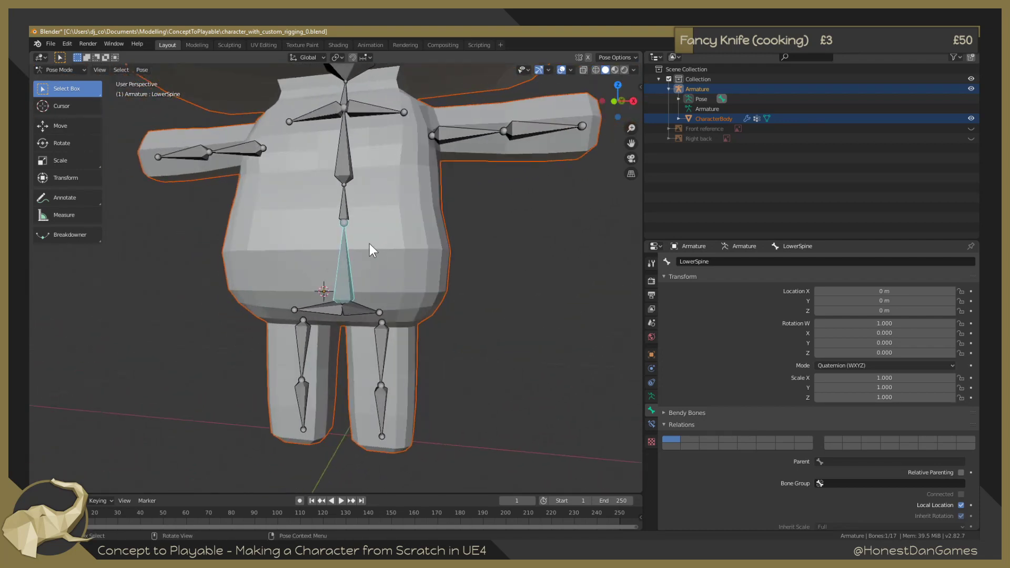
key("Tab")
left_click(344, 223)
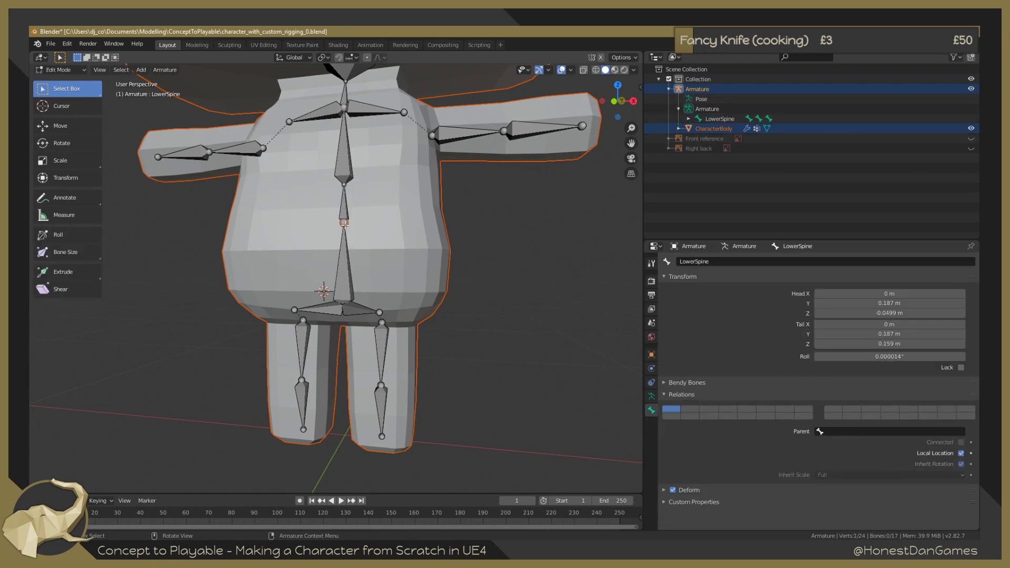
key("g")
key("z")
left_click(343, 249)
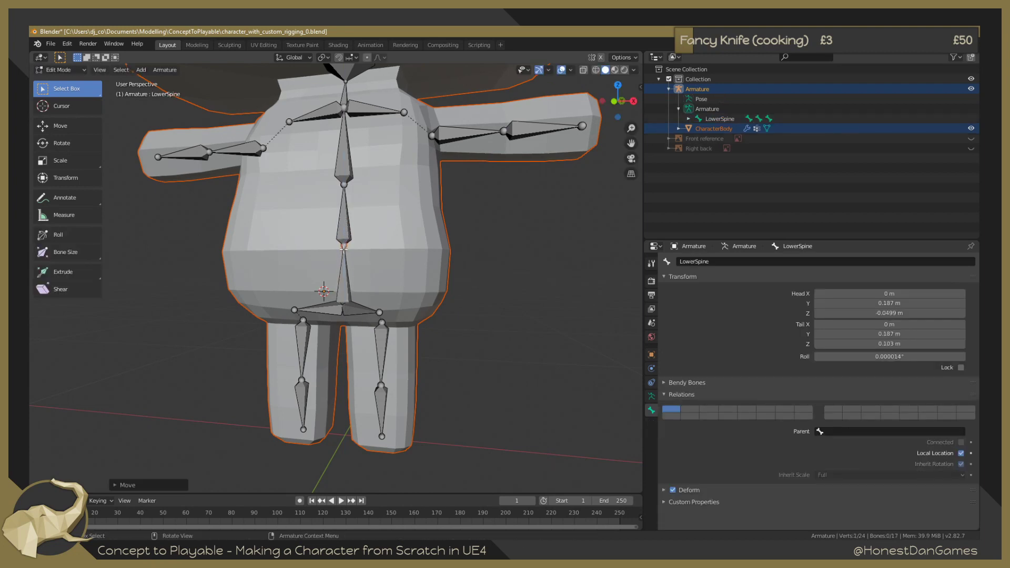
Try to detach the left upper leg from the hip by applying Disconnect Bone to the Hip.L and UpperLeg.L joints.
left_click(506, 339)
middle_click_drag(506, 339, 401, 340)
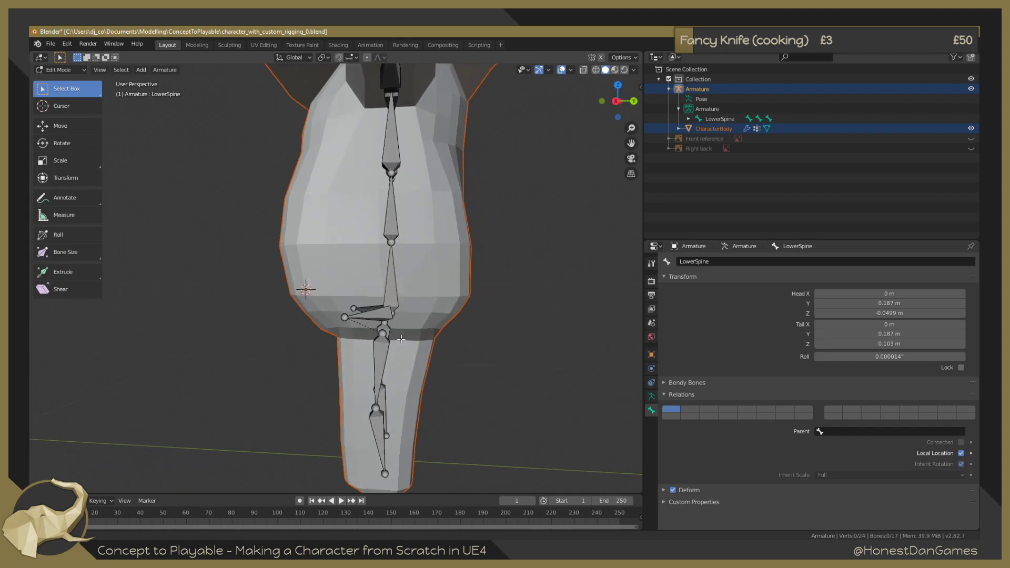
middle_click_drag(284, 334, 392, 322)
left_click(394, 325)
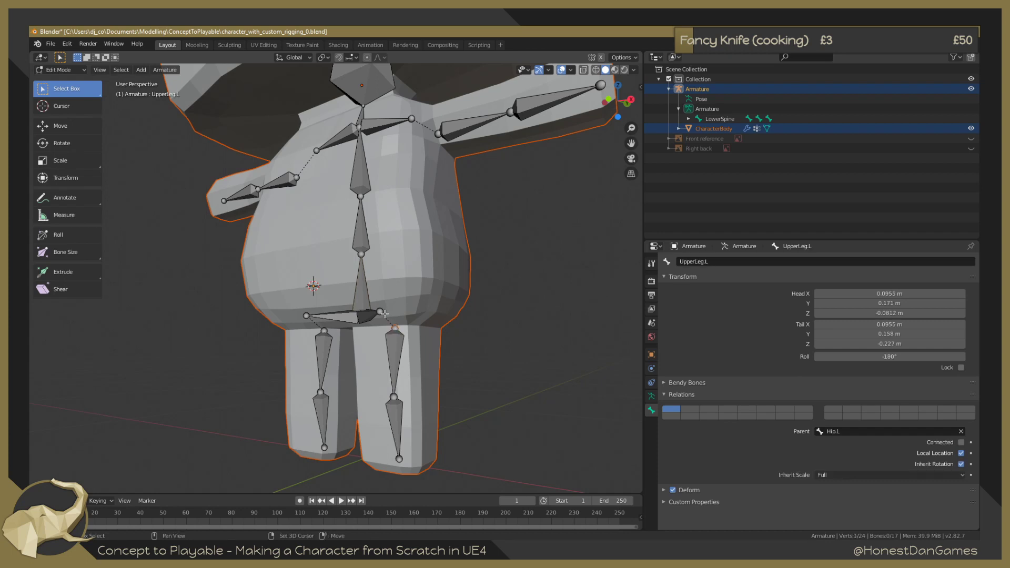
left_click(381, 312)
key("alt+p")
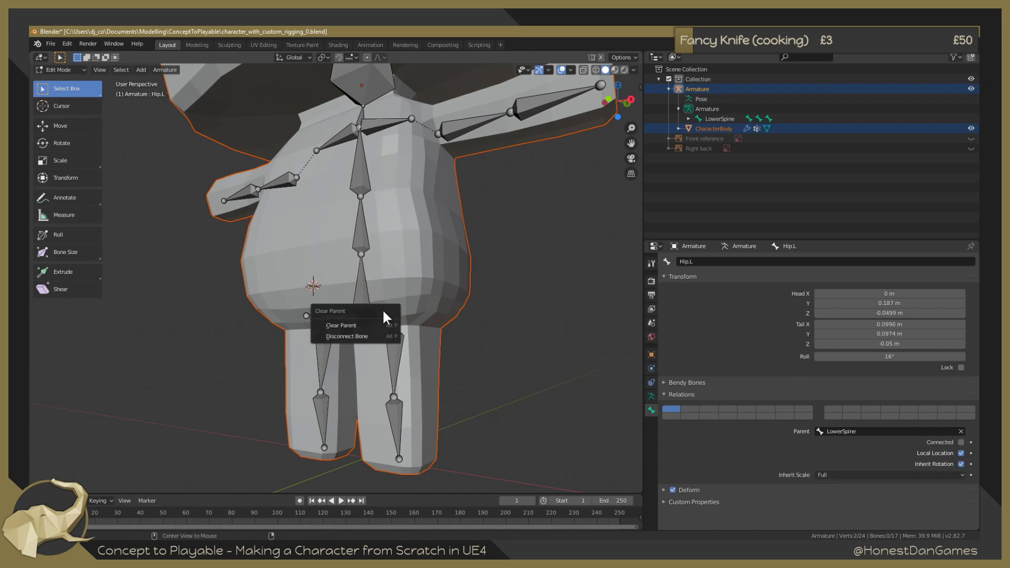
left_click(362, 336)
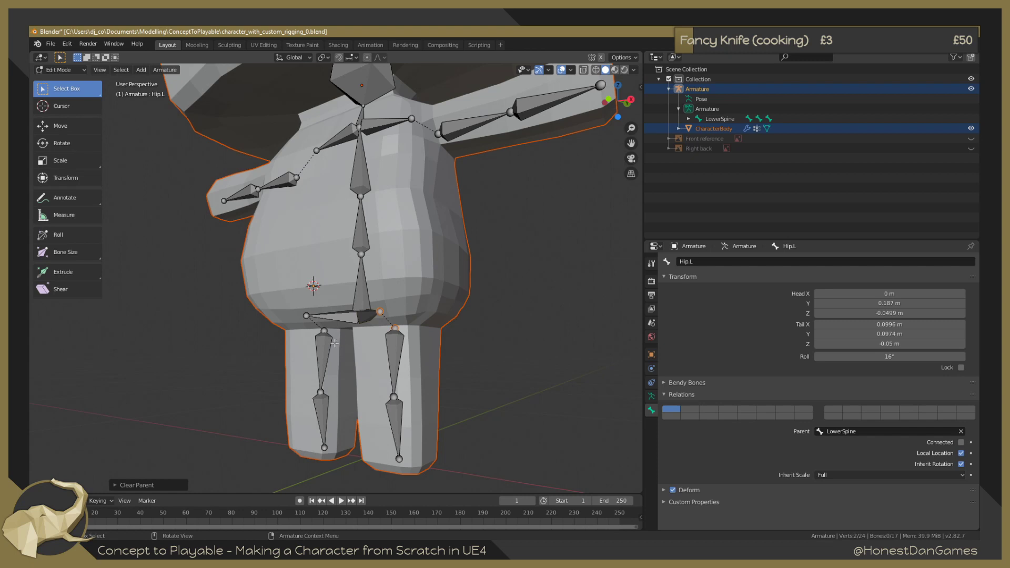
right_click(380, 311)
left_click(435, 333)
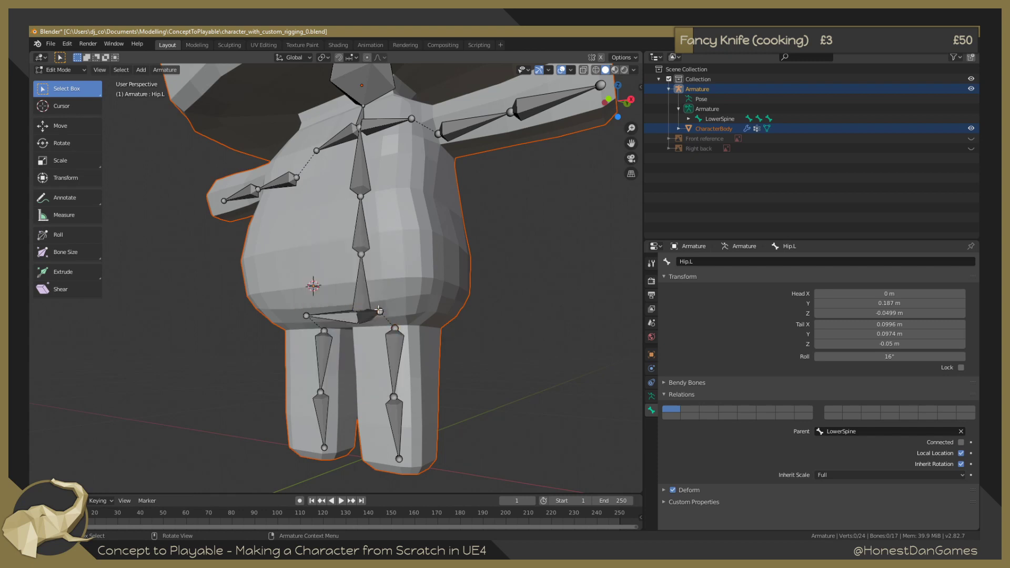
left_click(379, 311)
left_click(396, 328, "shift")
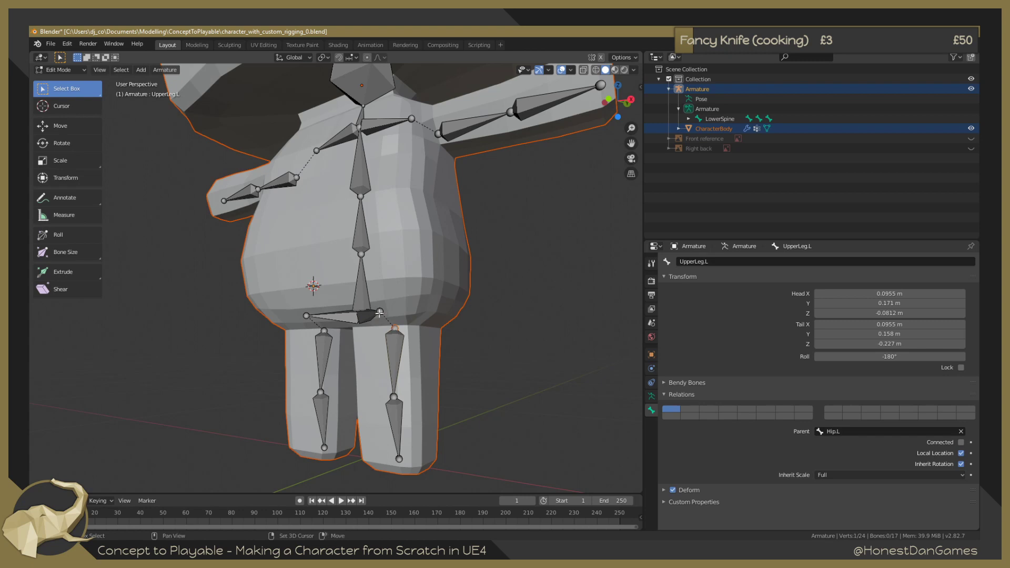
left_click(378, 311)
key("alt+p")
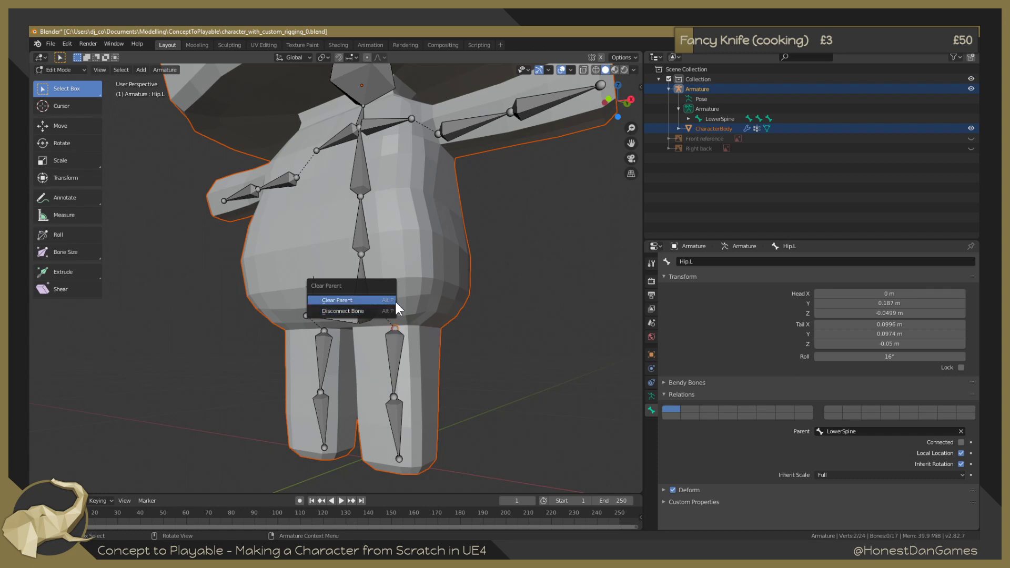
left_click(527, 314)
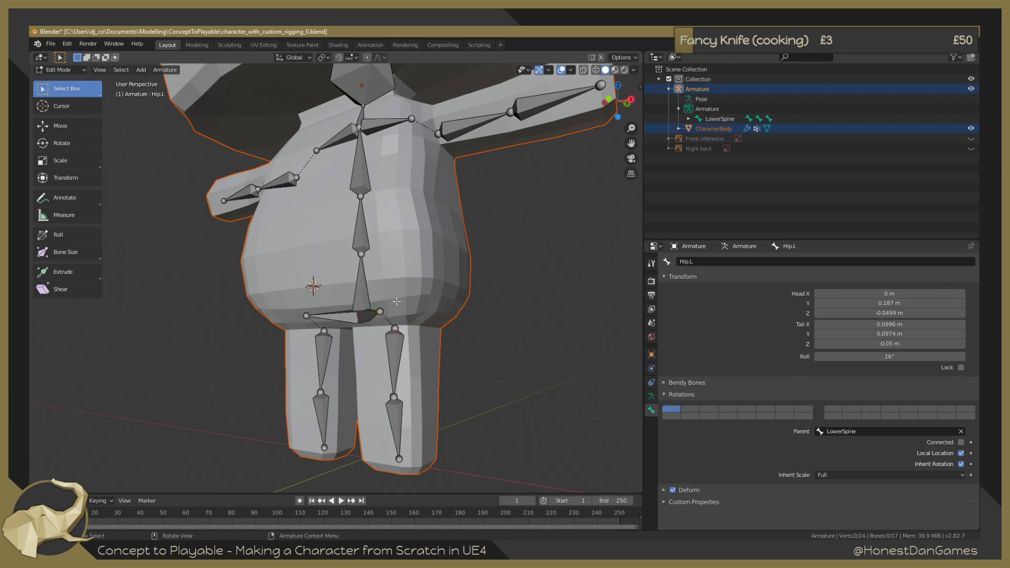
Clear the parents of the UpperLeg.L and UpperLeg.R bones to free both legs from the hip bones.
left_click(390, 336)
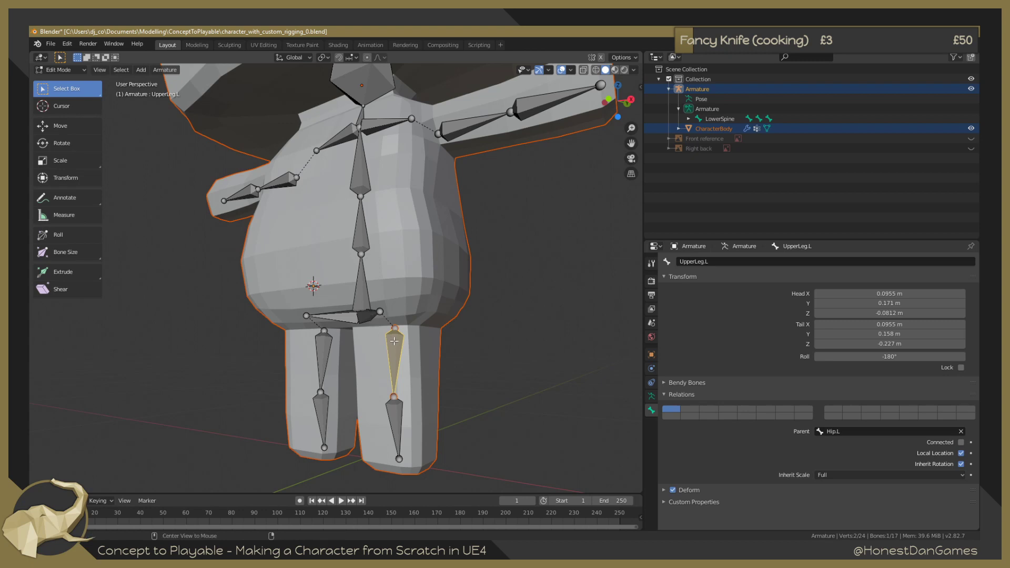
key("alt+p")
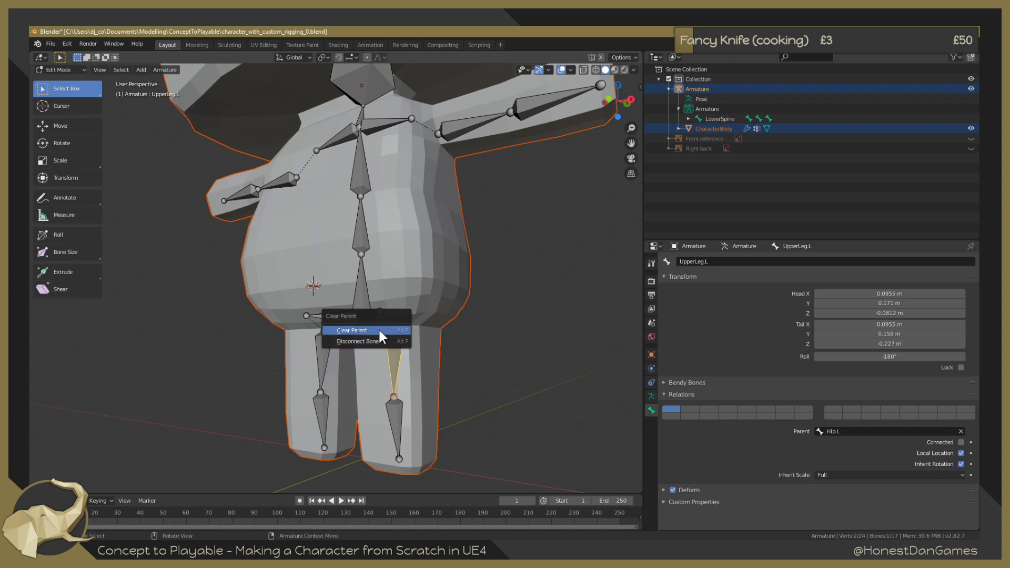
left_click(377, 327)
left_click(320, 345)
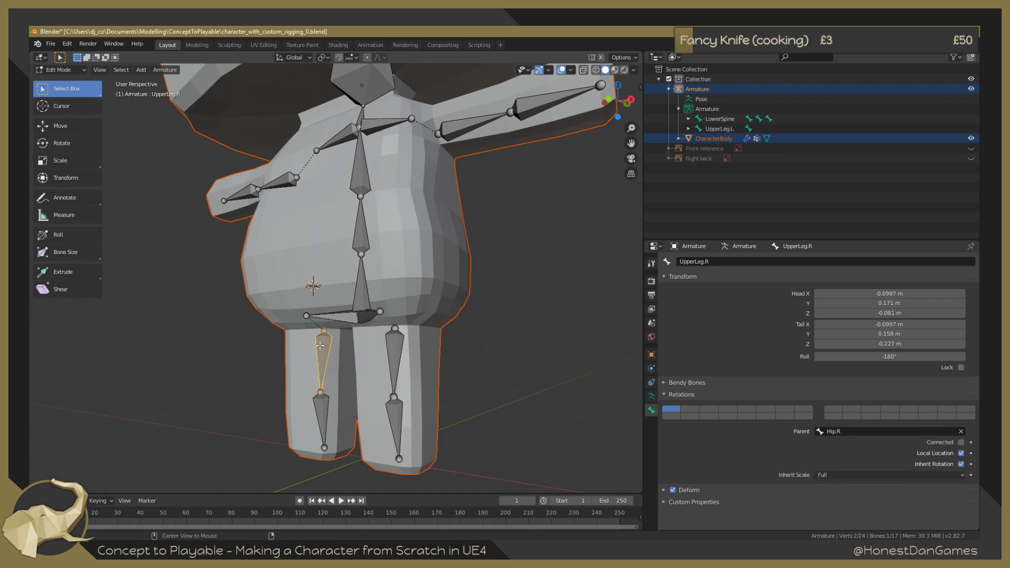
key("alt+p")
left_click(302, 359)
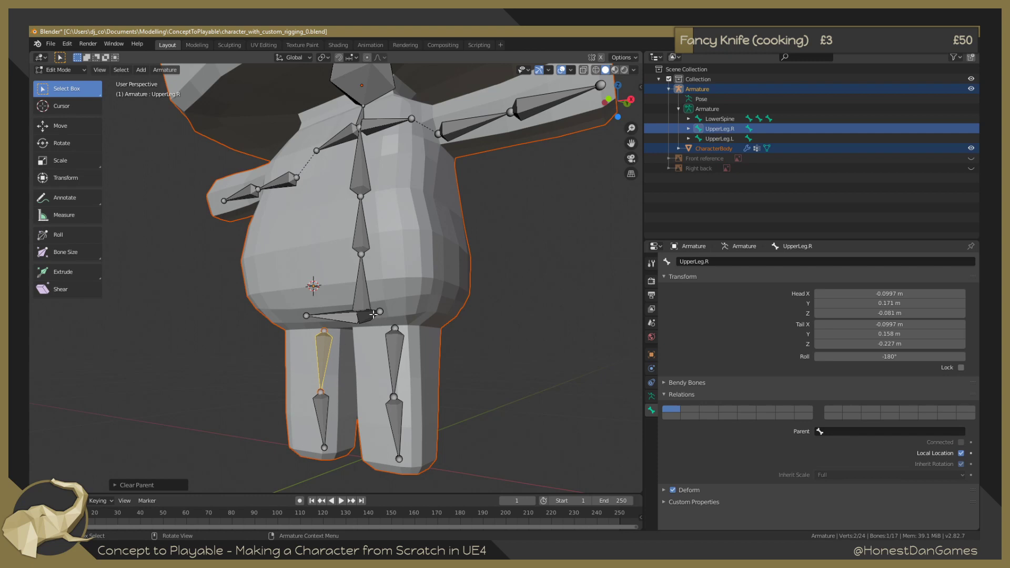
Parent the UpperLeg.L bone to LowerSpine with the Keep Offset option.
scroll(382, 344, "up", 2)
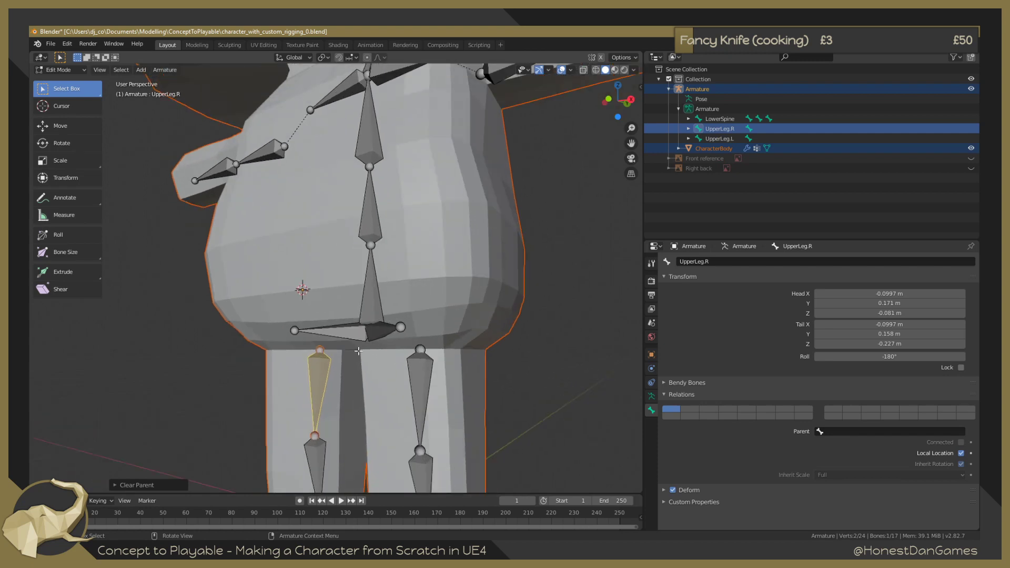
left_click(420, 366)
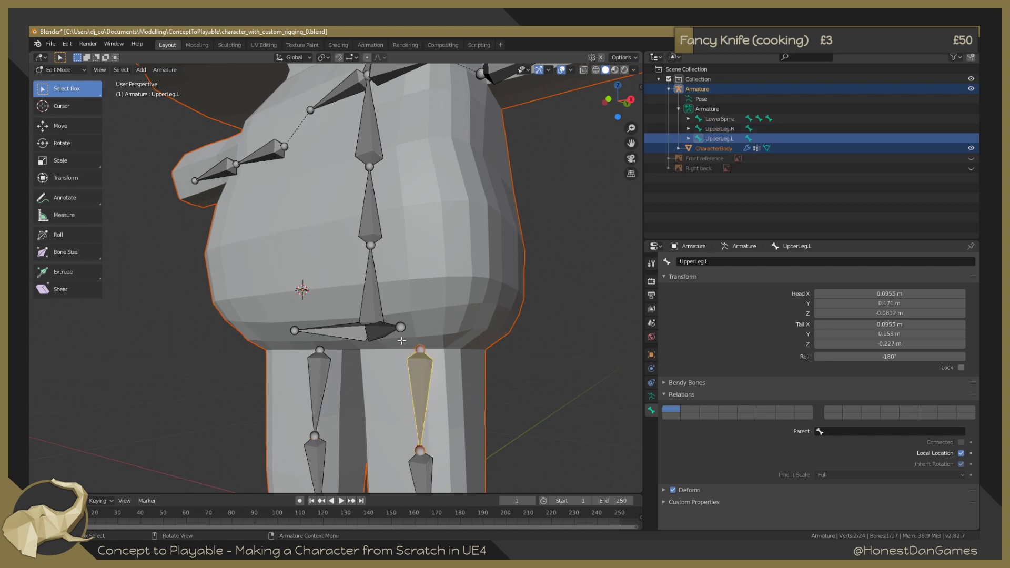
left_click(374, 315, "shift")
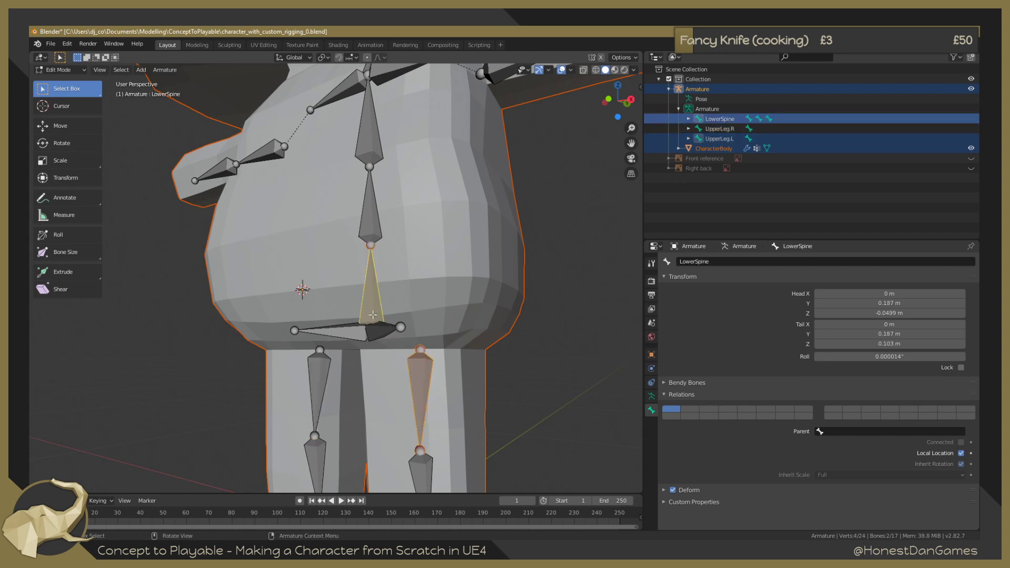
key("ctrl+p")
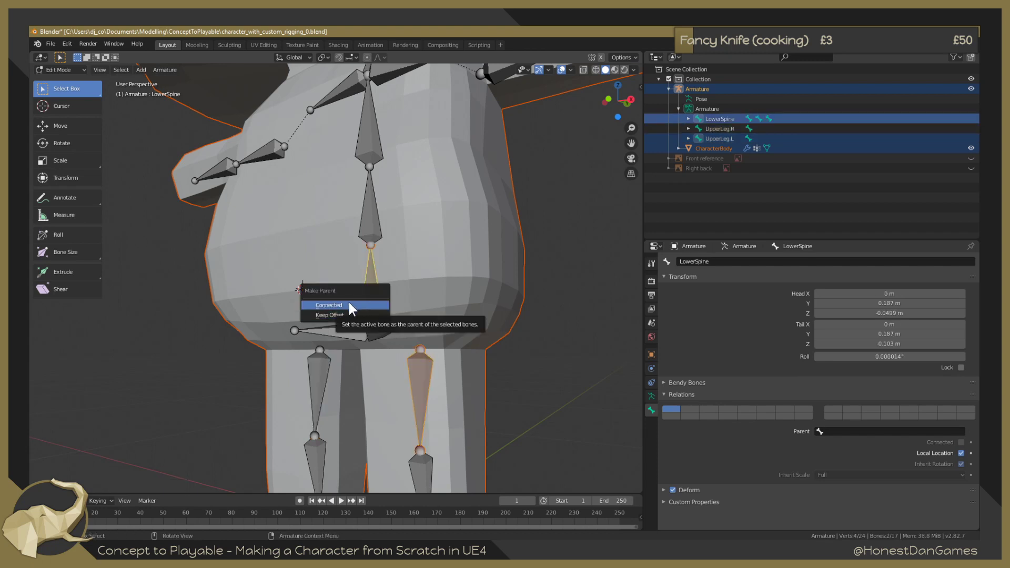
left_click(338, 315)
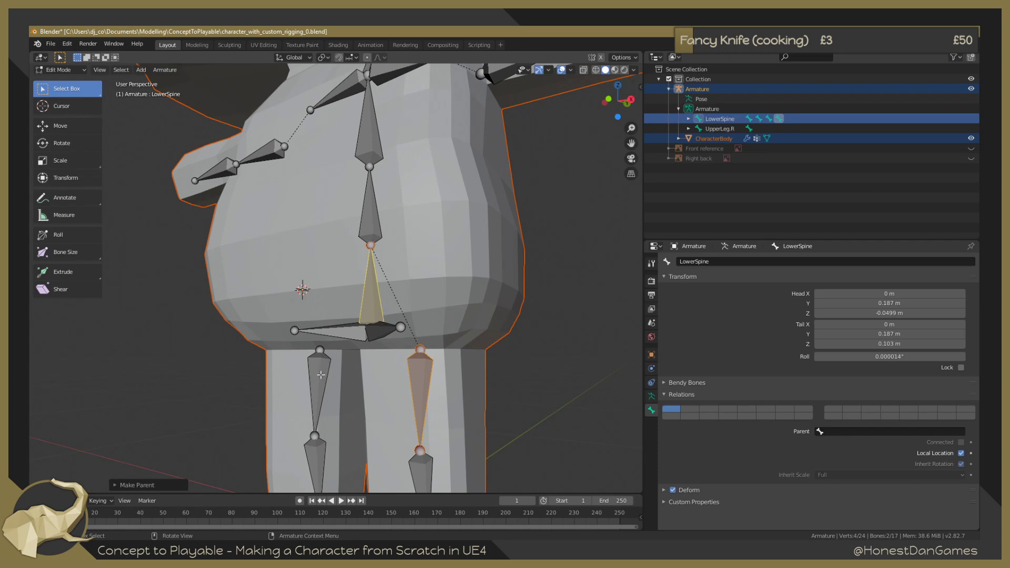
Parent the UpperLeg.R bone to LowerSpine with the Keep Offset option.
left_click(319, 372)
left_click(373, 296, "shift")
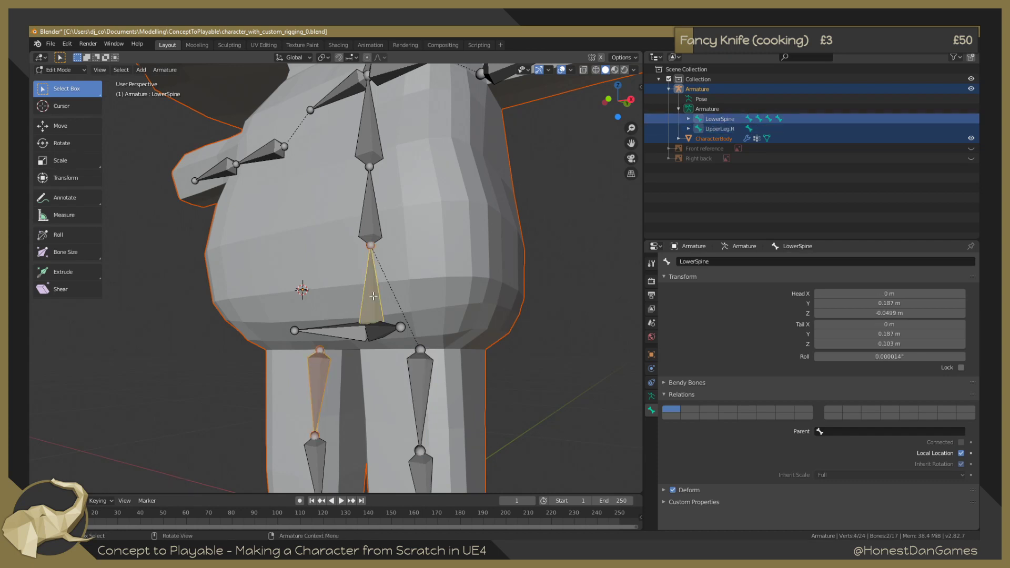
key("ctrl+p")
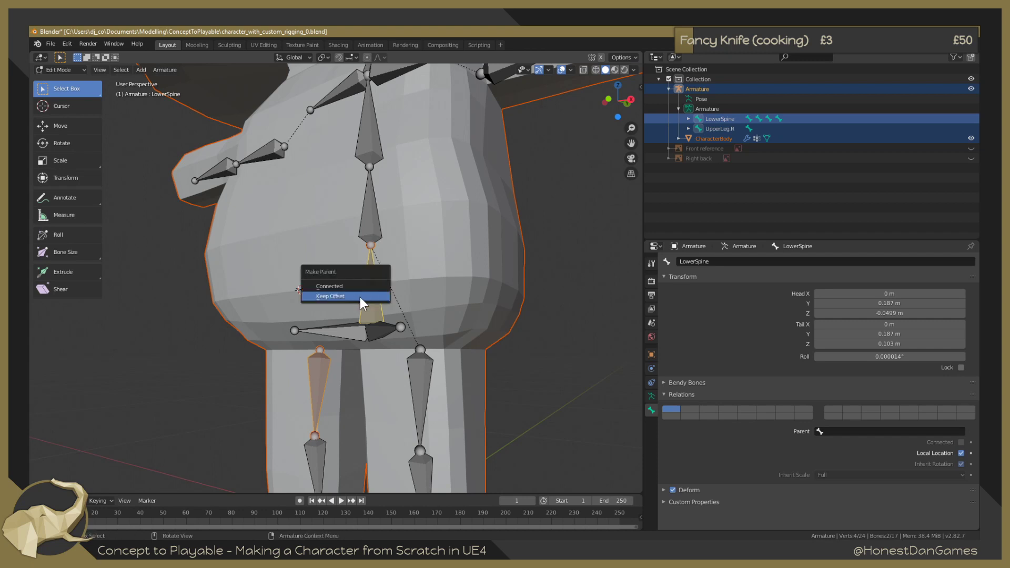
left_click(346, 296)
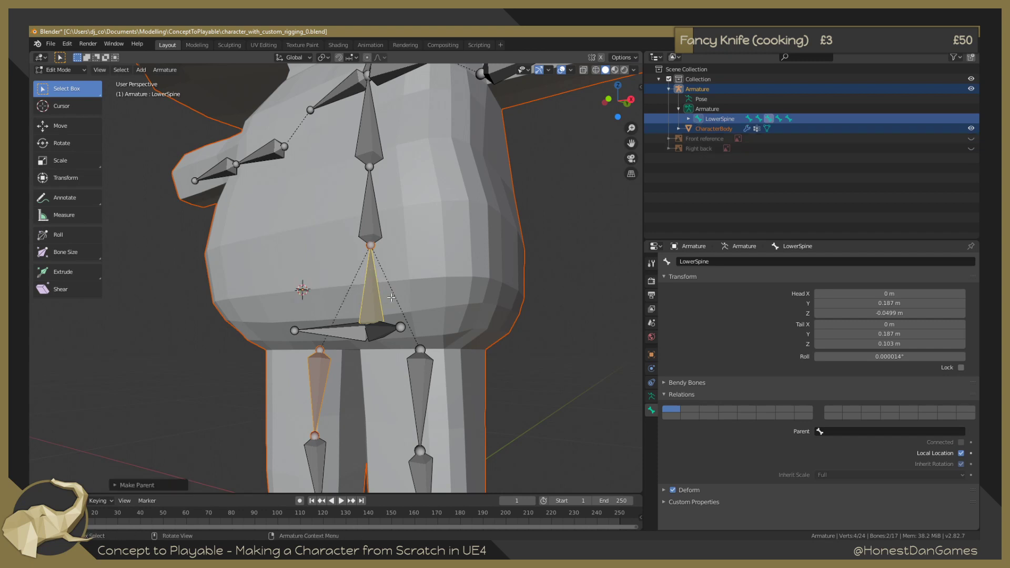
Move the tips of both hip bones forward and up in the right side view, to about Y 0.075 m and Z -0.016 m.
left_click(576, 402)
middle_click_drag(576, 403, 503, 399)
left_click(353, 328)
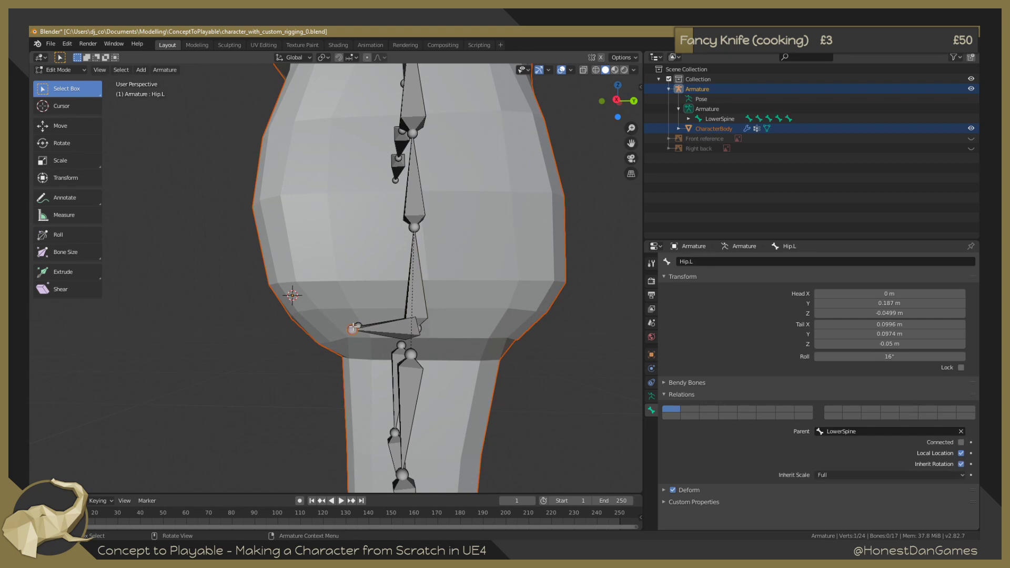
left_click(353, 328, "shift")
key("KP_5")
key("KP_3")
key("g")
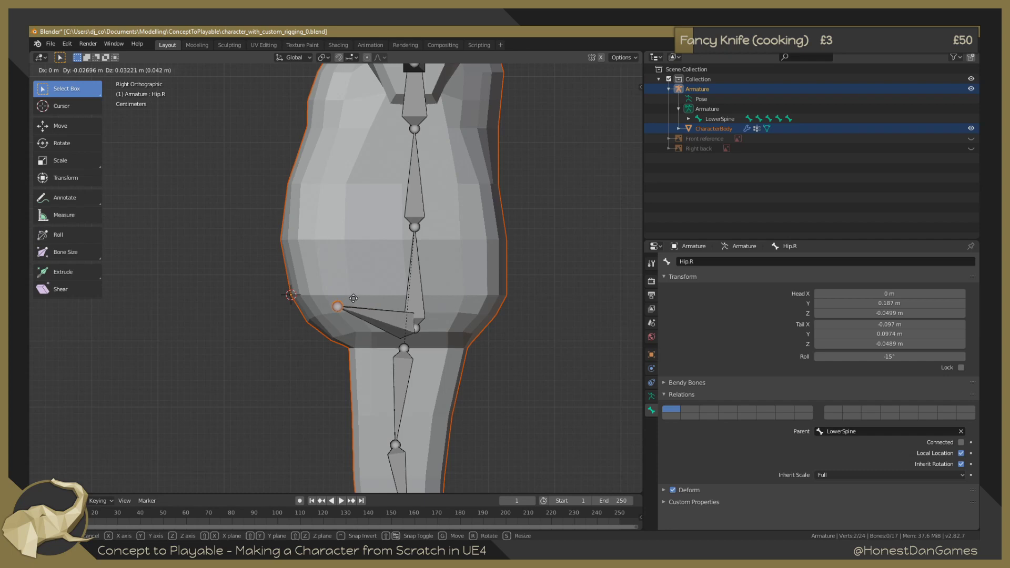
left_click(356, 297)
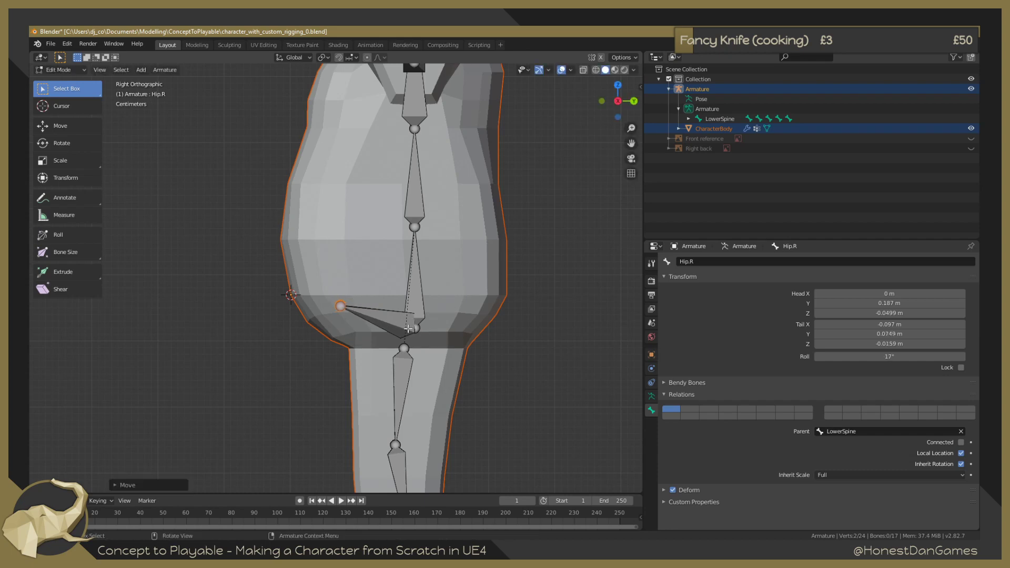
Examine the parent relations of the UpperLeg.L, Hip.L and LowerSpine bones.
left_click(391, 321)
middle_click_drag(319, 365, 429, 364)
left_click(394, 366)
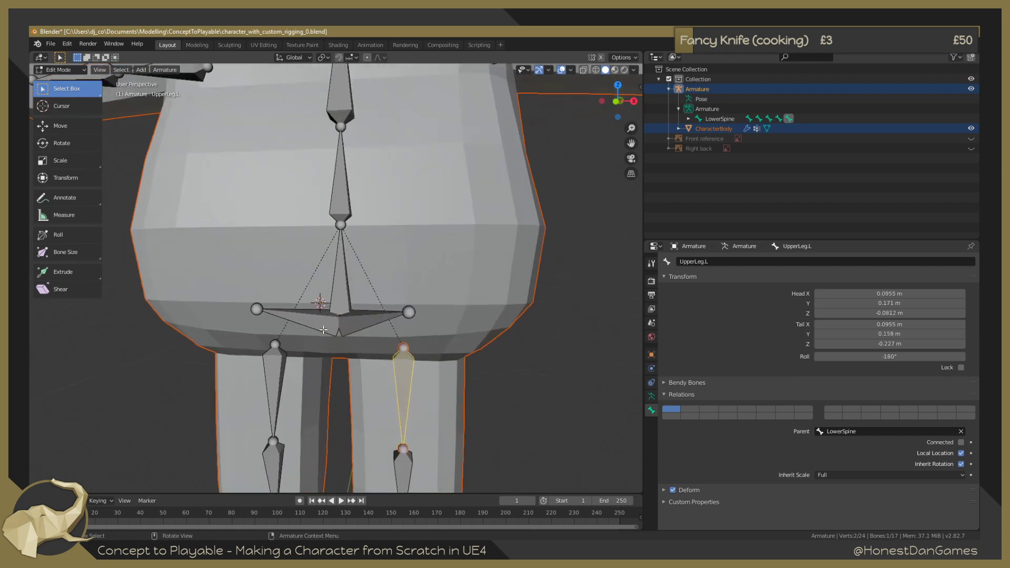
scroll(344, 330, "up", 2)
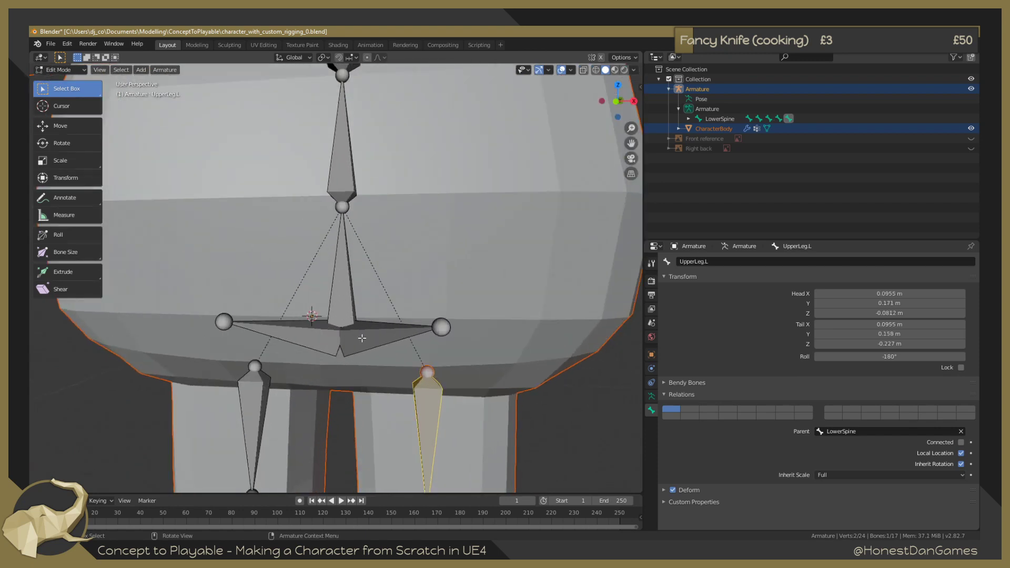
scroll(364, 341, "down", 2)
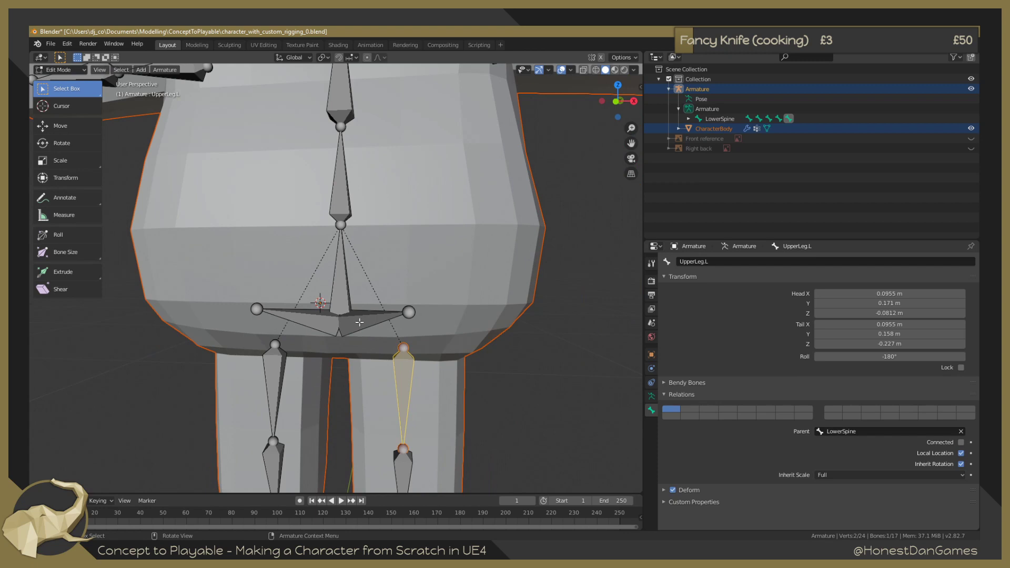
left_click(359, 322)
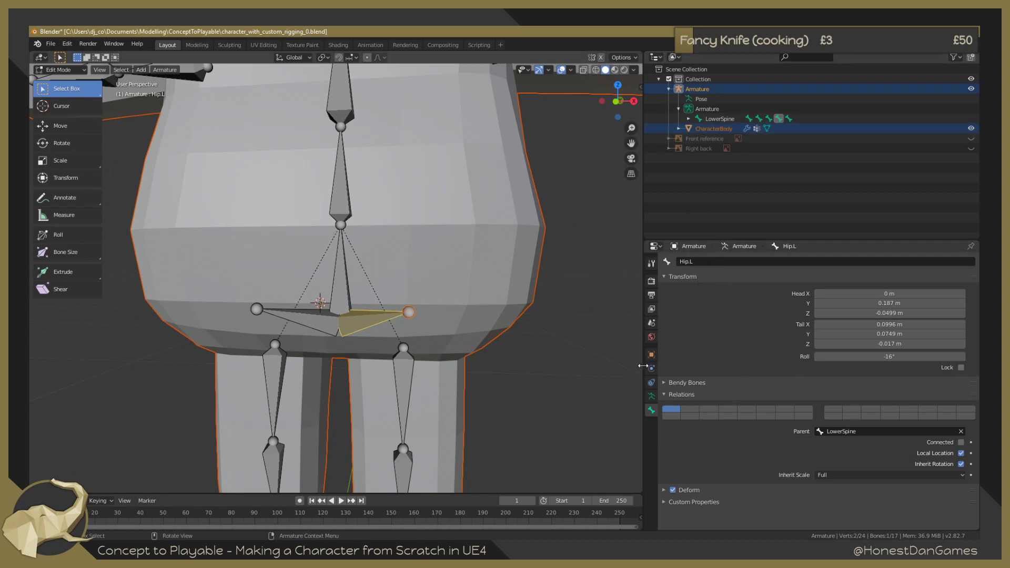
left_click(842, 431)
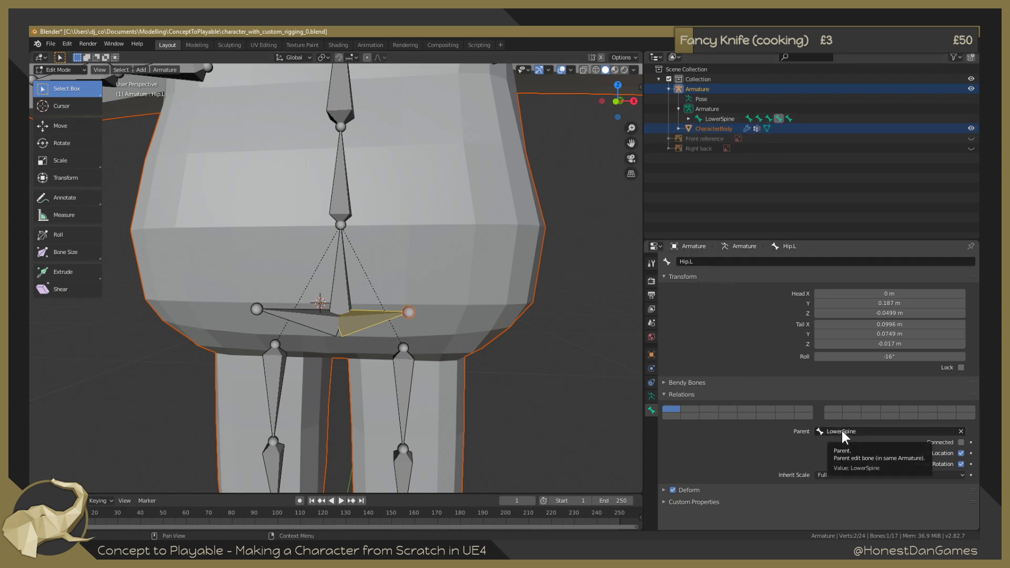
left_click(328, 321)
left_click(347, 297)
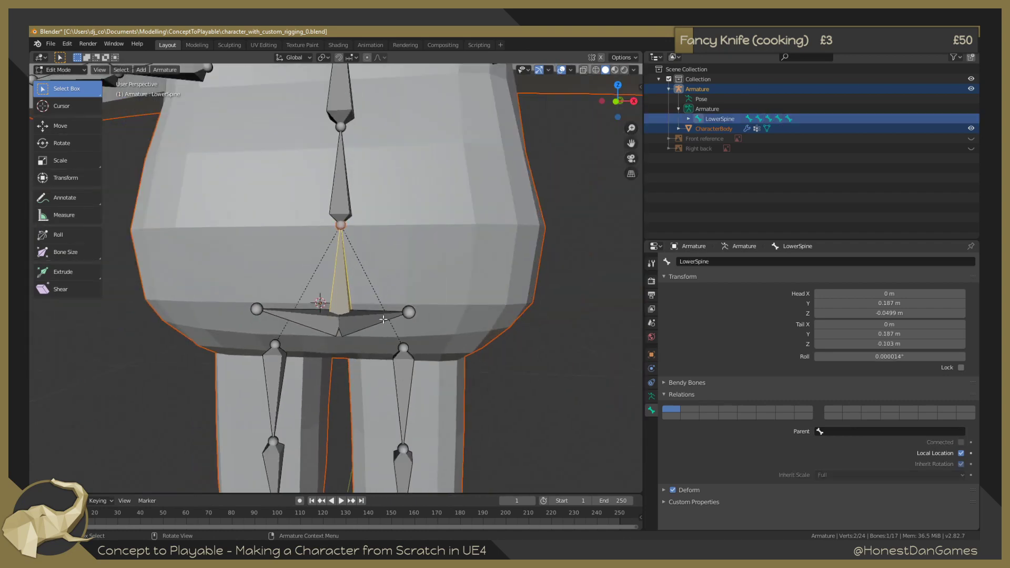
scroll(393, 315, "down", 4)
scroll(370, 305, "up", 2)
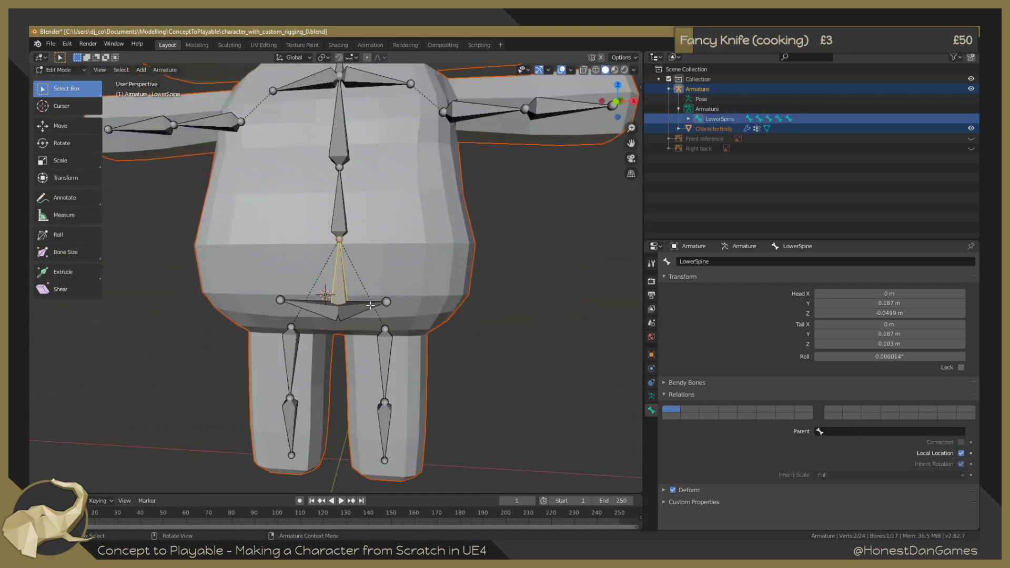
left_click(387, 302)
key("g")
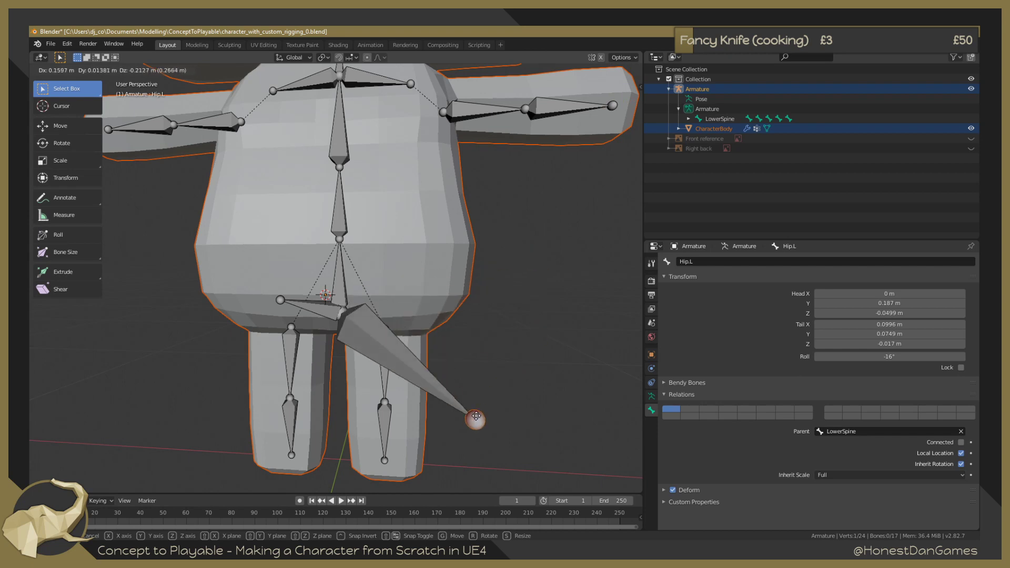
key("Escape")
Save the character file and switch the armature to Pose Mode.
middle_click_drag(470, 328, 433, 317)
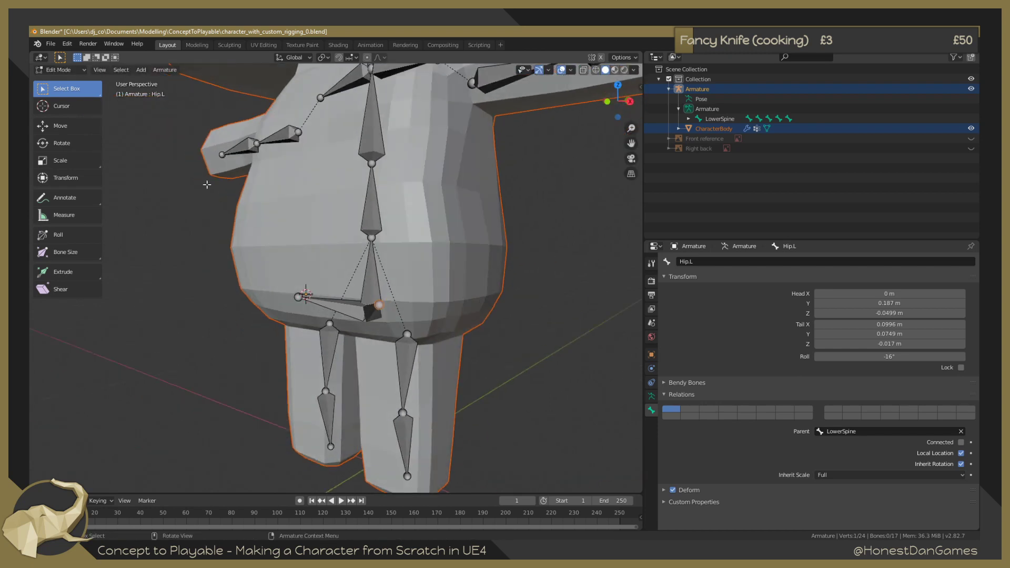
key("ctrl+s")
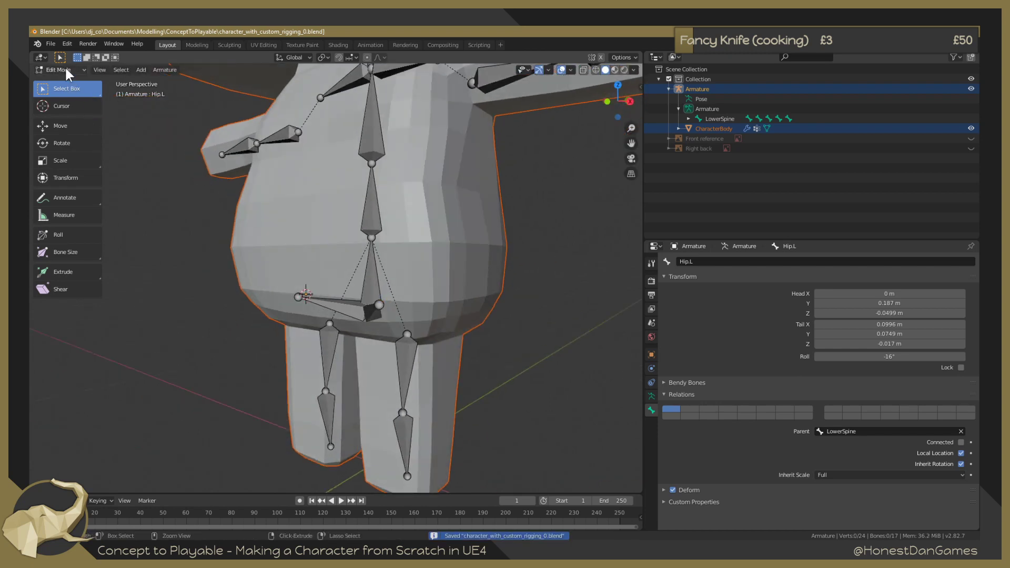
left_click(65, 69)
left_click(63, 103)
Test the belly deformation by moving the Hip.L bone slightly in the right side view, then cancel the move.
middle_click_drag(242, 307, 197, 301)
key("KP_1")
key("KP_3")
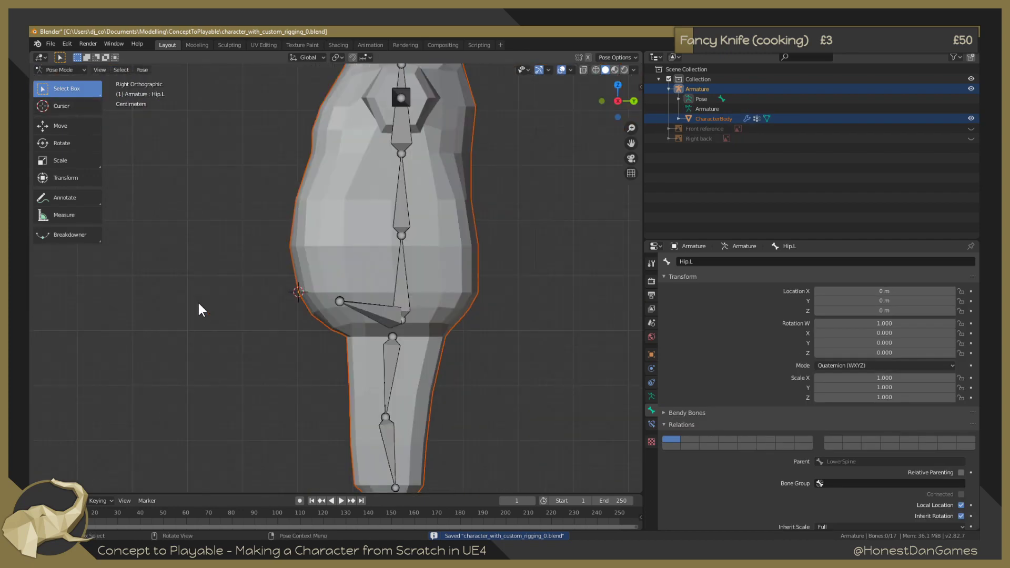
left_click(363, 304)
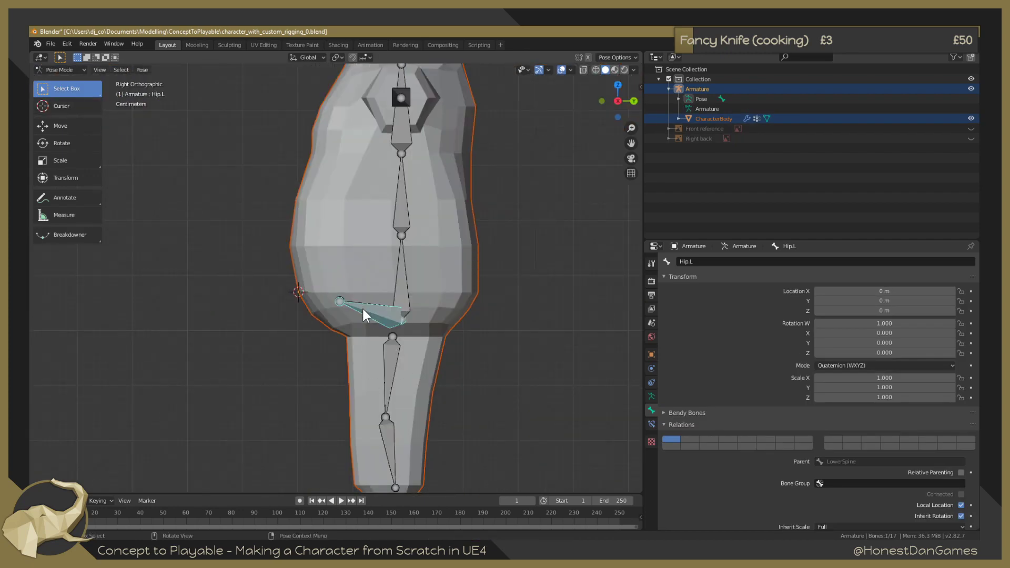
key("g")
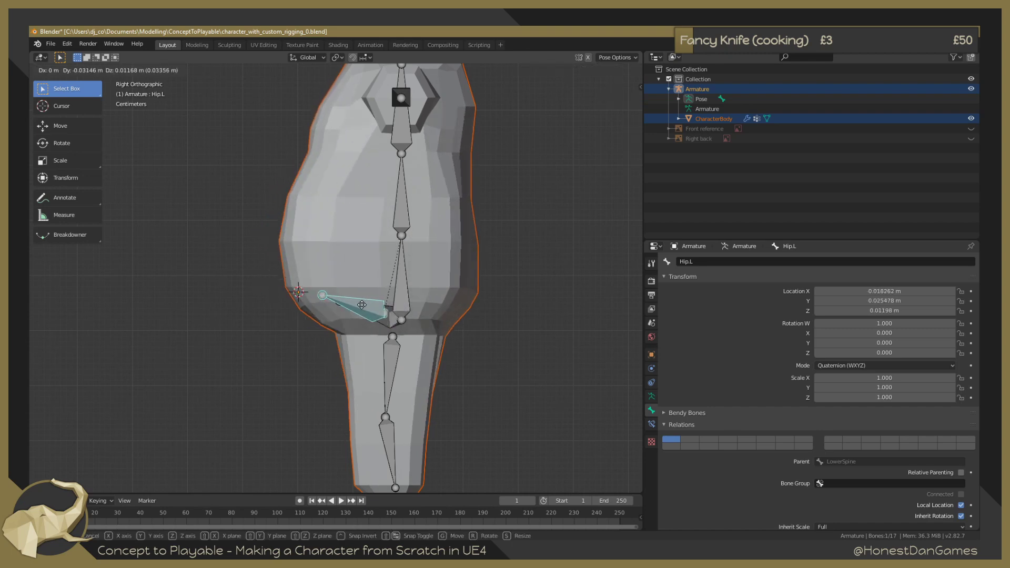
key("Escape")
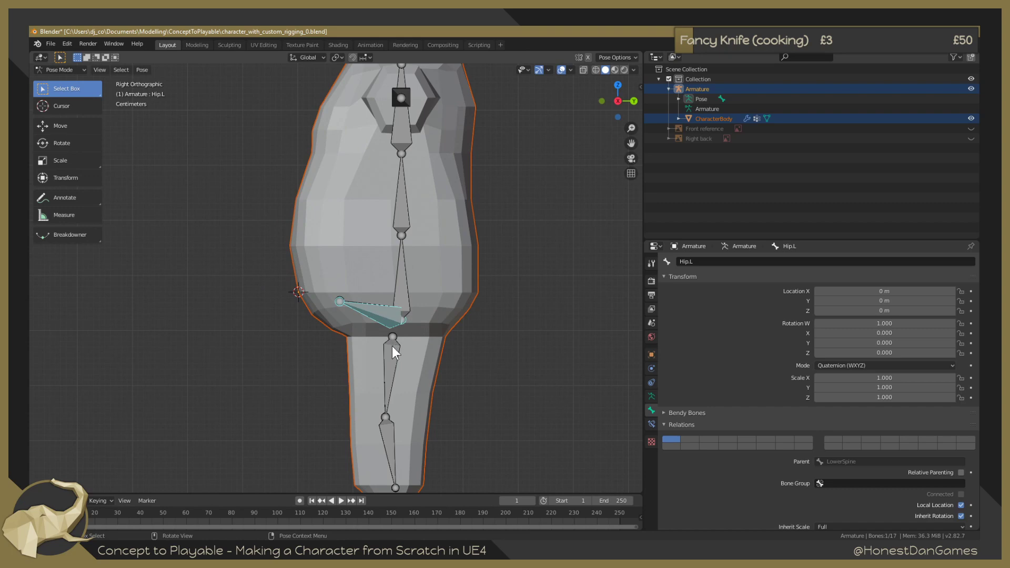
Test the leg deformation by rotating the UpperLeg.L bone about 29° backward, then cancel the rotation.
left_click(393, 347)
key("r")
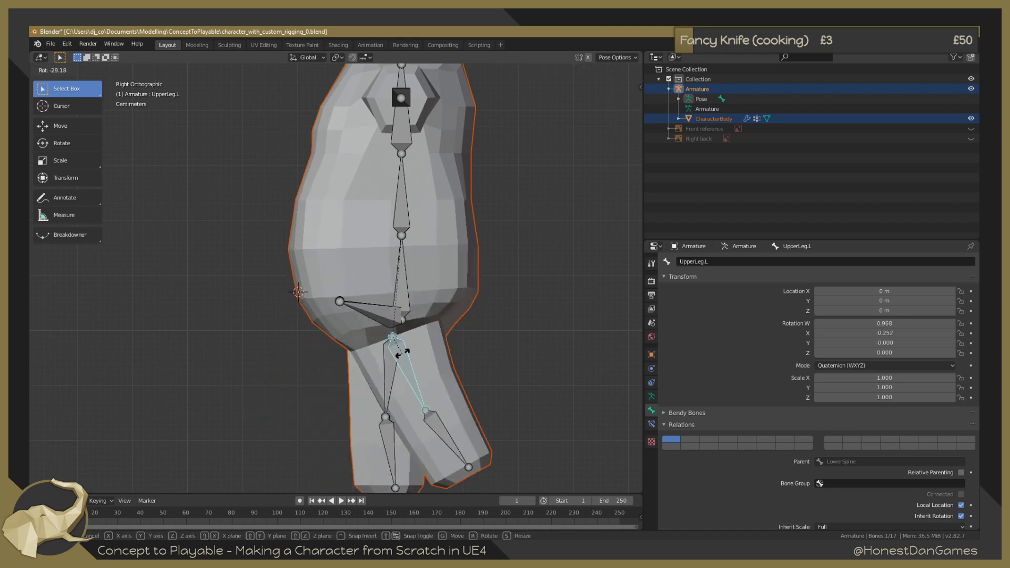
key("Escape")
Pull the Hip.L bone far forward and up to test its influence on the belly, then cancel the move.
left_click(374, 314)
key("g")
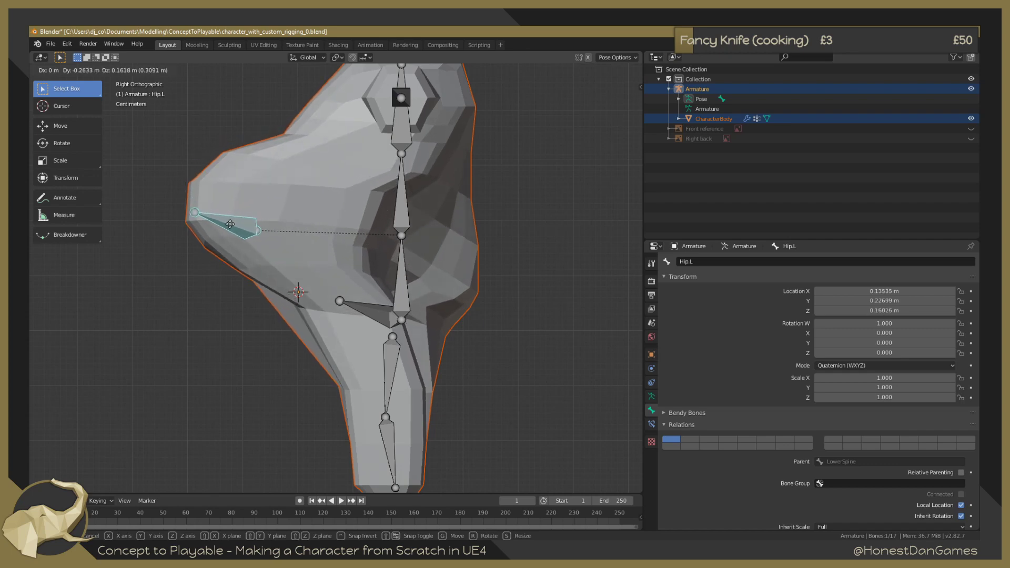
right_click(230, 228)
middle_click_drag(224, 318, 332, 336)
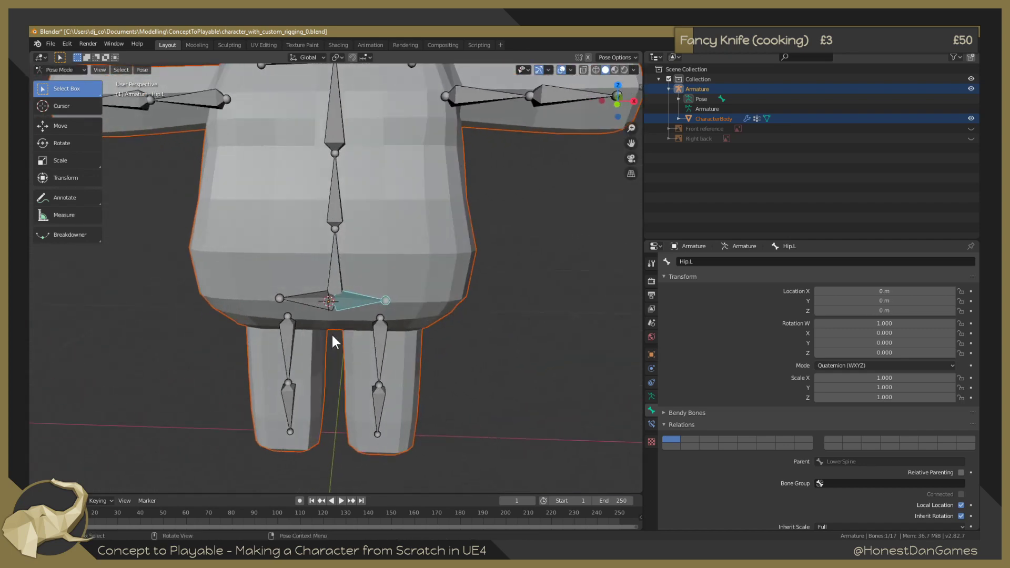
In Edit Mode, try to connect the Hip.R bone to its LowerSpine parent, then undo the connection.
key("Tab")
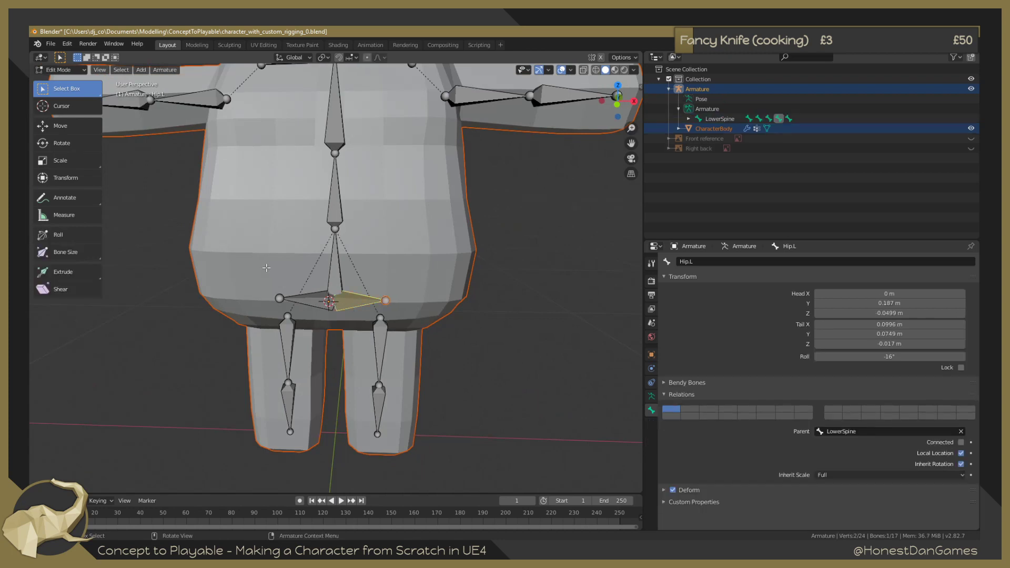
left_click(472, 357)
left_click(351, 300)
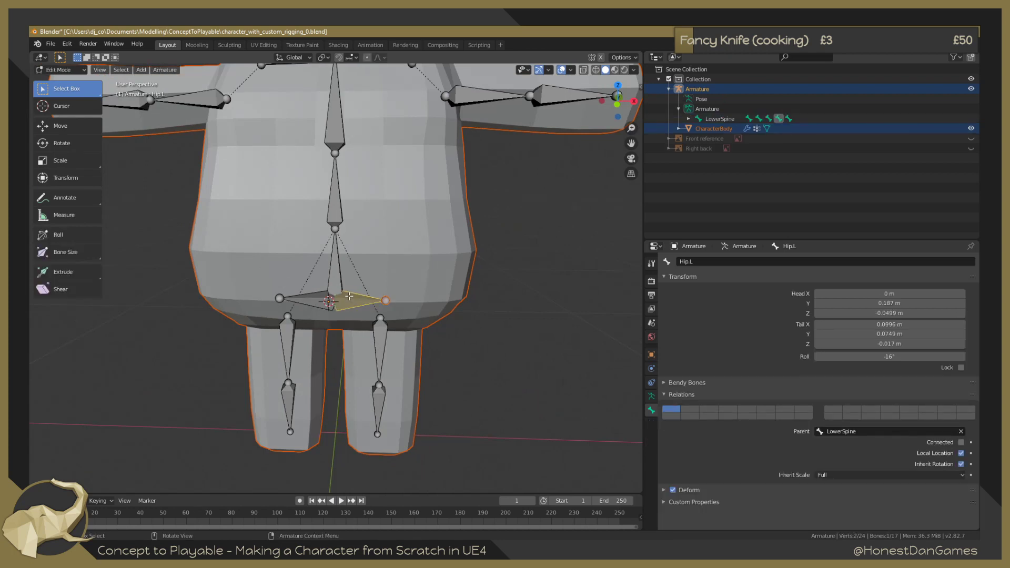
left_click(320, 298, "shift")
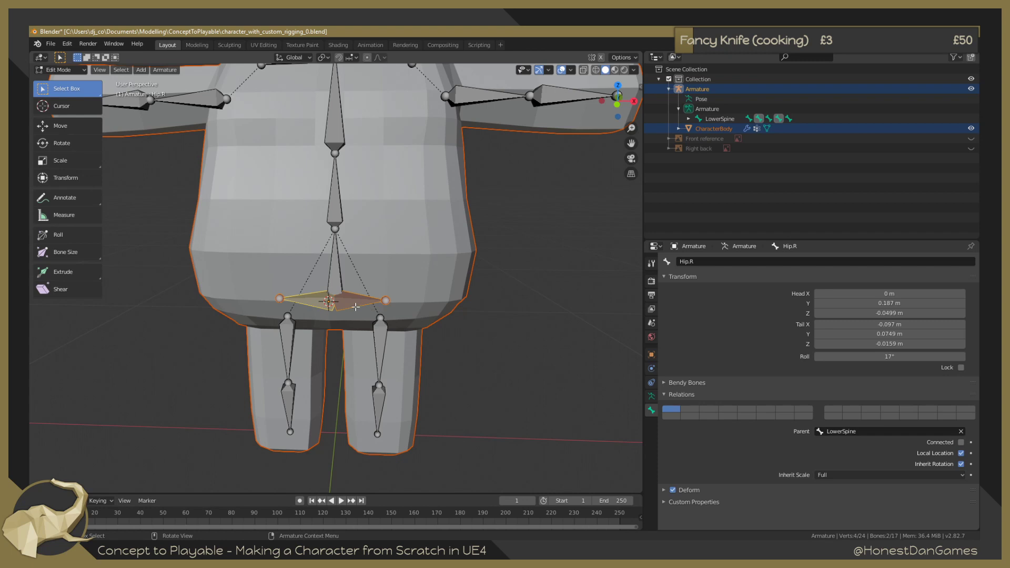
key("alt+p")
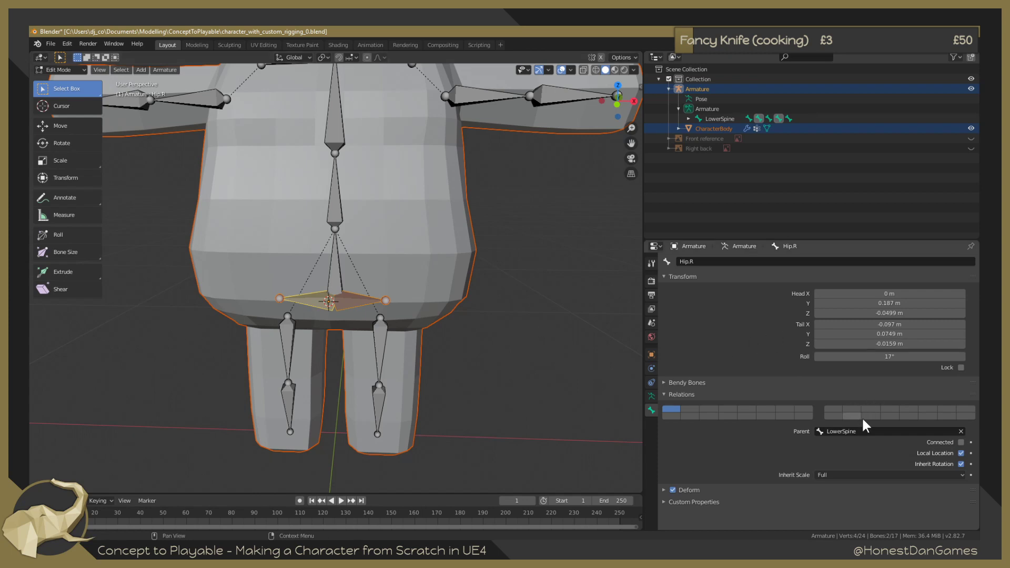
left_click(961, 442)
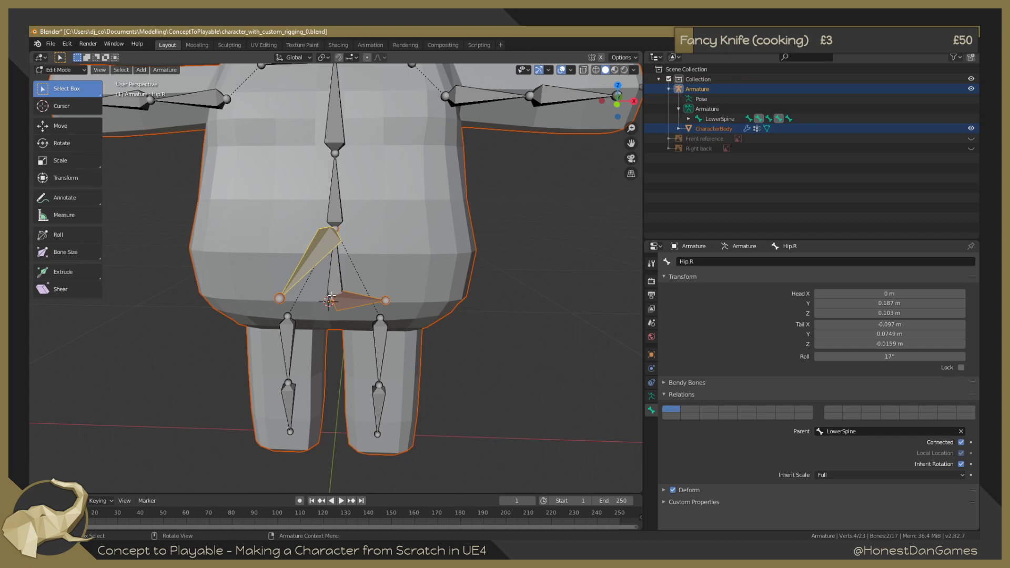
scroll(331, 298, "up", 3)
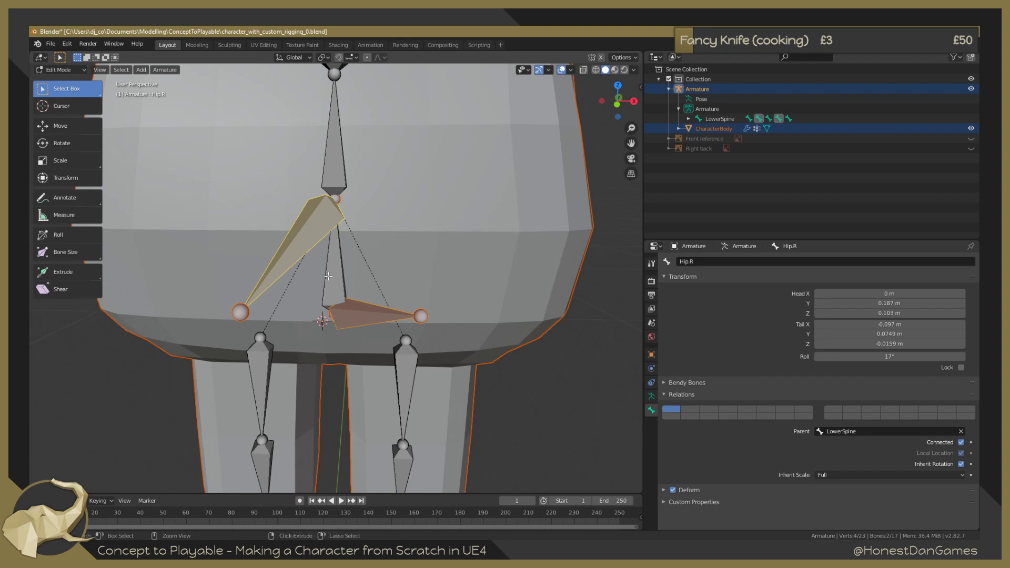
key("ctrl+z")
Return to Pose Mode and test rotating the Head bone about 20° around the X axis, then cancel the rotation.
middle_click_drag(574, 358, 480, 309)
scroll(447, 349, "down", 5)
scroll(425, 356, "down", 4)
middle_click_drag(472, 255, 476, 350)
key("ctrl+Tab")
left_click(310, 214)
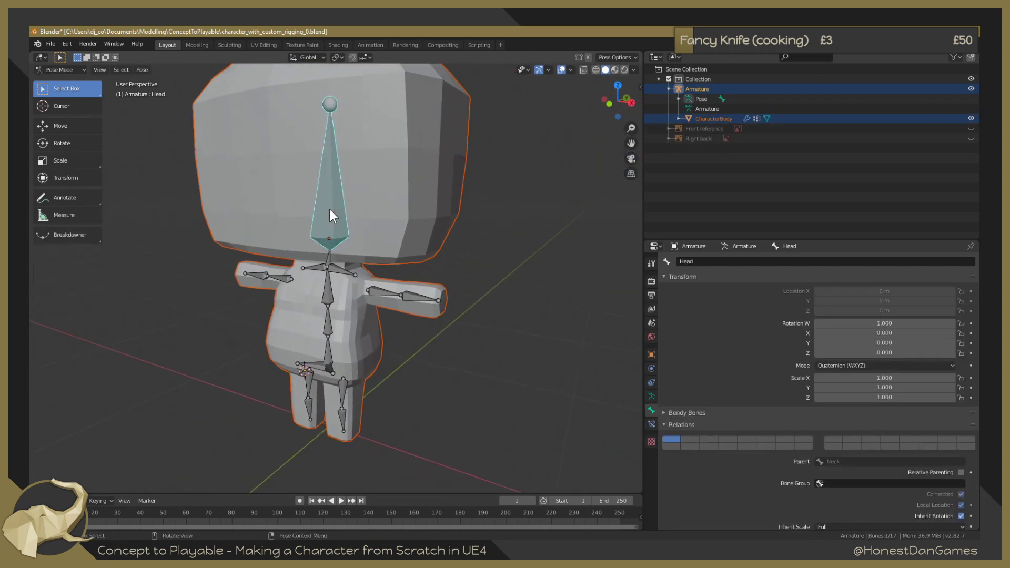
key("r")
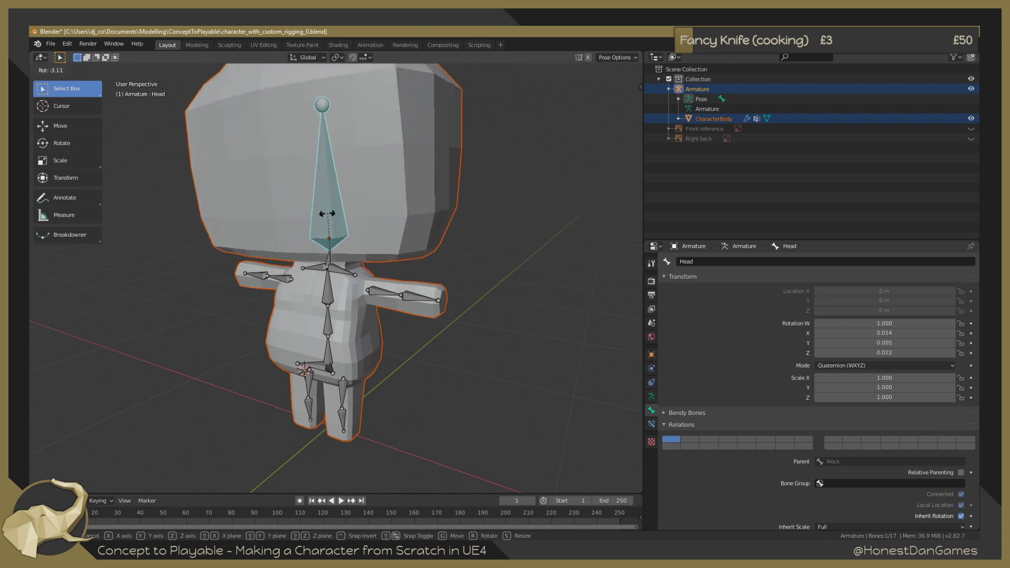
key("x")
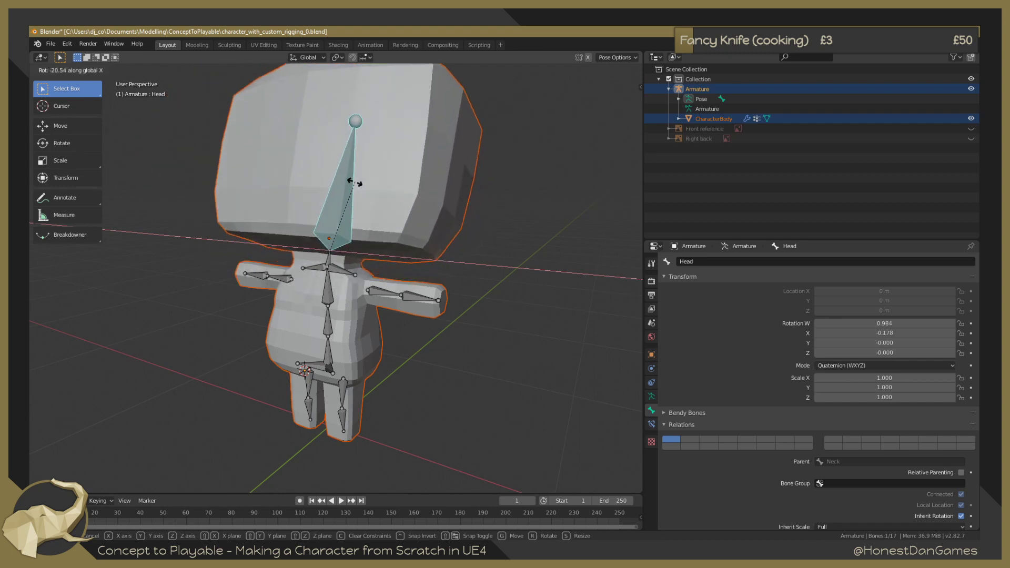
key("Escape")
Test tilting the Head bone about 18° forward in the right side view, then cancel the rotation.
key("KP_3")
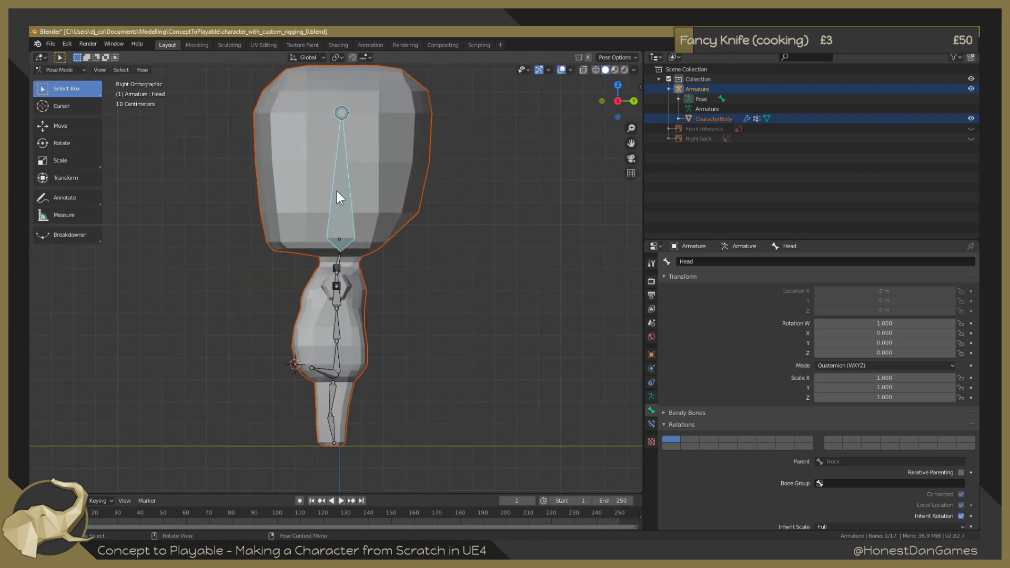
key("r")
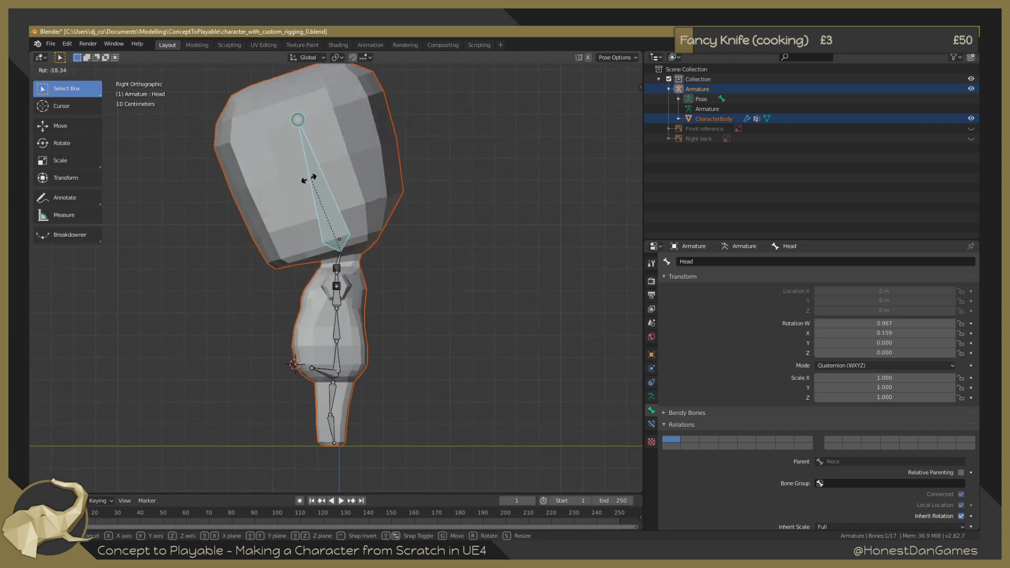
key("Escape")
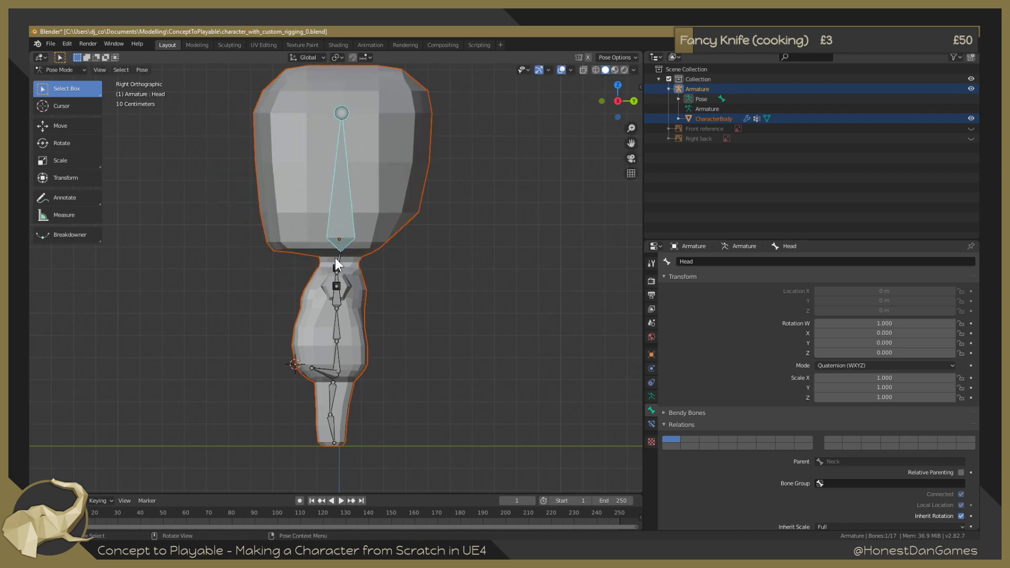
Test rotating the UpperArm.L bone slightly in Pose Mode to check how the arm deforms, then cancel the rotation.
middle_click_drag(261, 292, 415, 297)
left_click(387, 286)
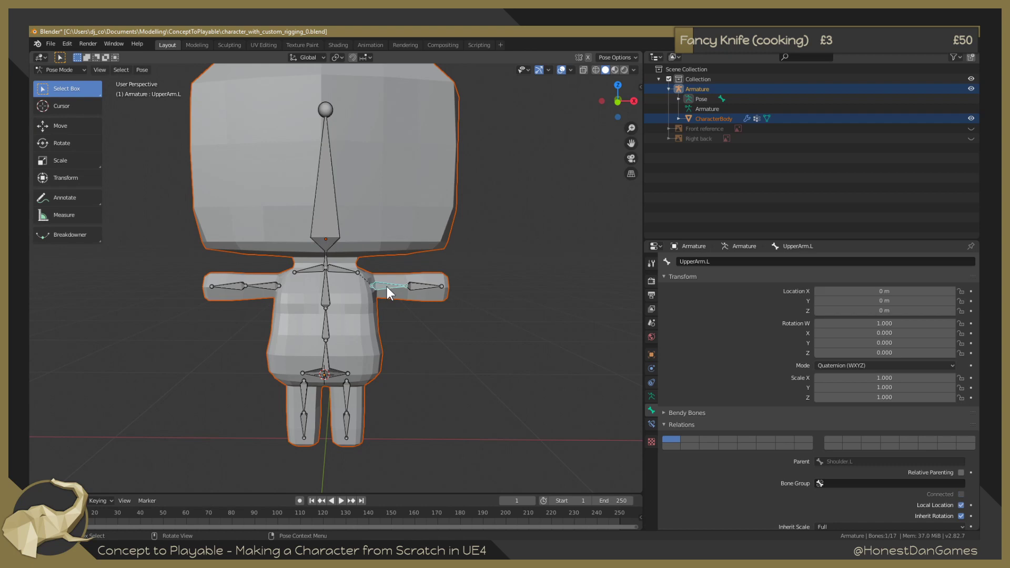
key("r")
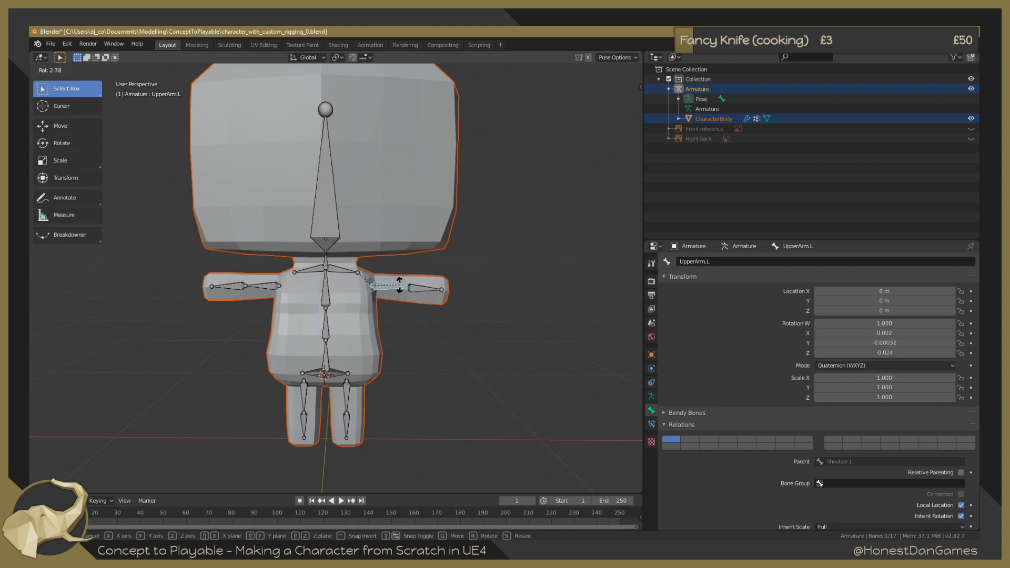
left_click(400, 286)
In Edit Mode, move the head of UpperArm.L outward to about X 0.254 m and test the arm's rotation in Pose Mode.
key("Tab")
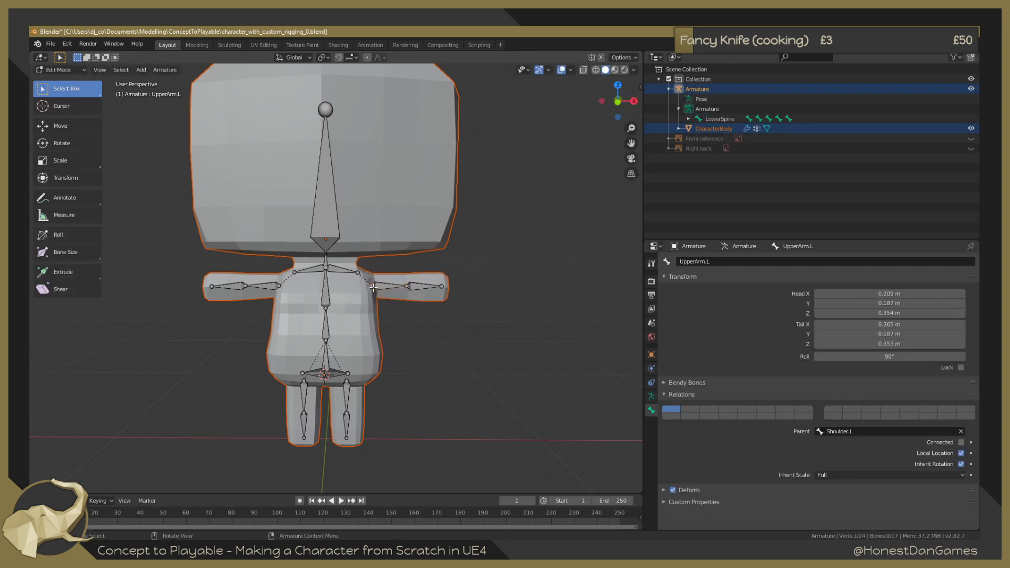
key("g")
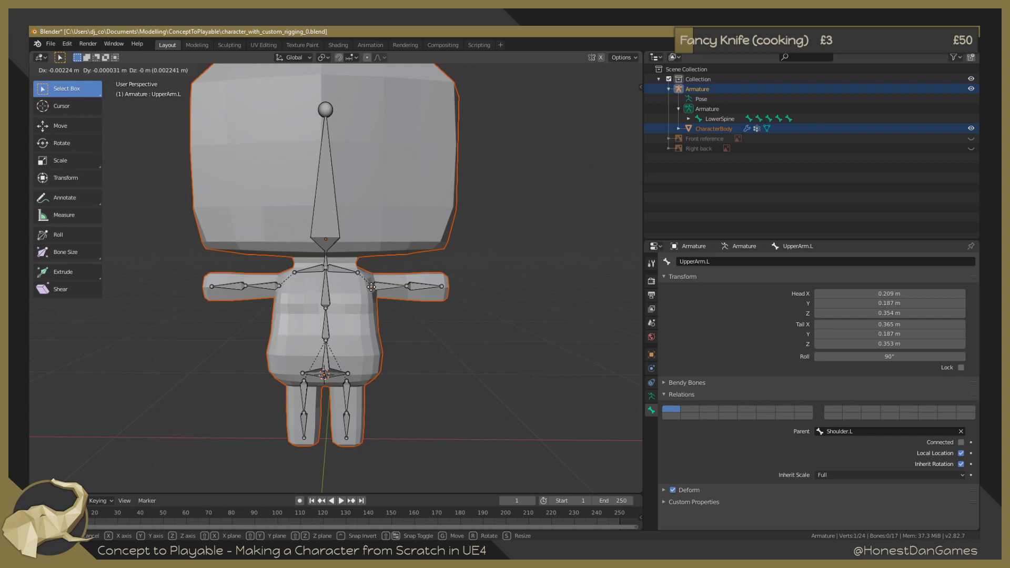
left_click(382, 286)
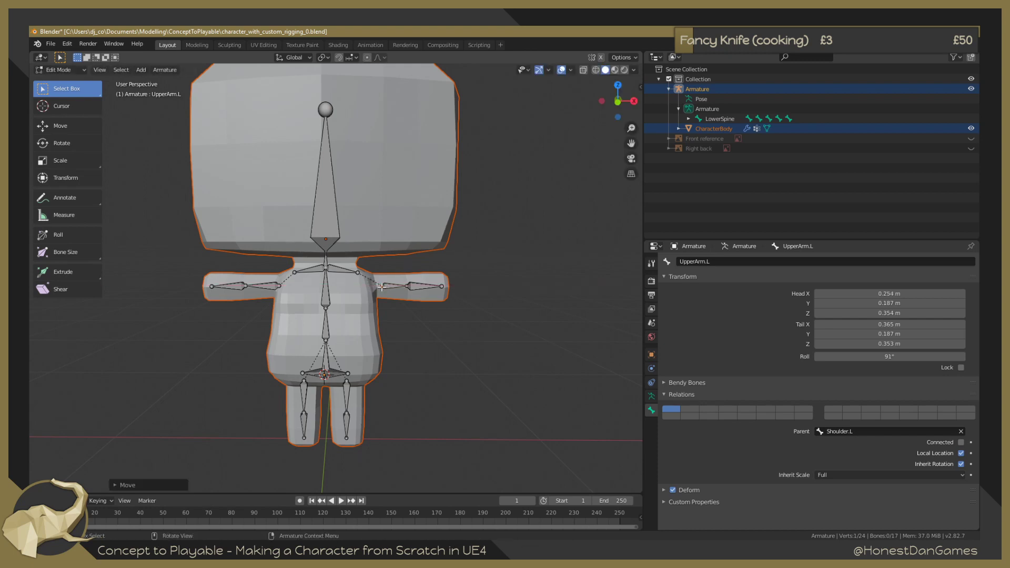
key("Tab")
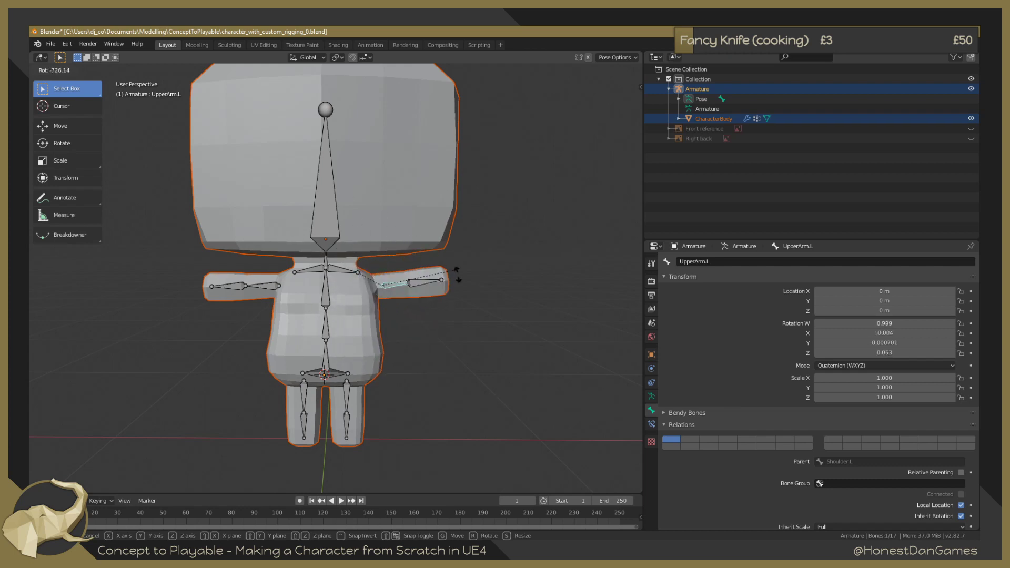
key("Escape")
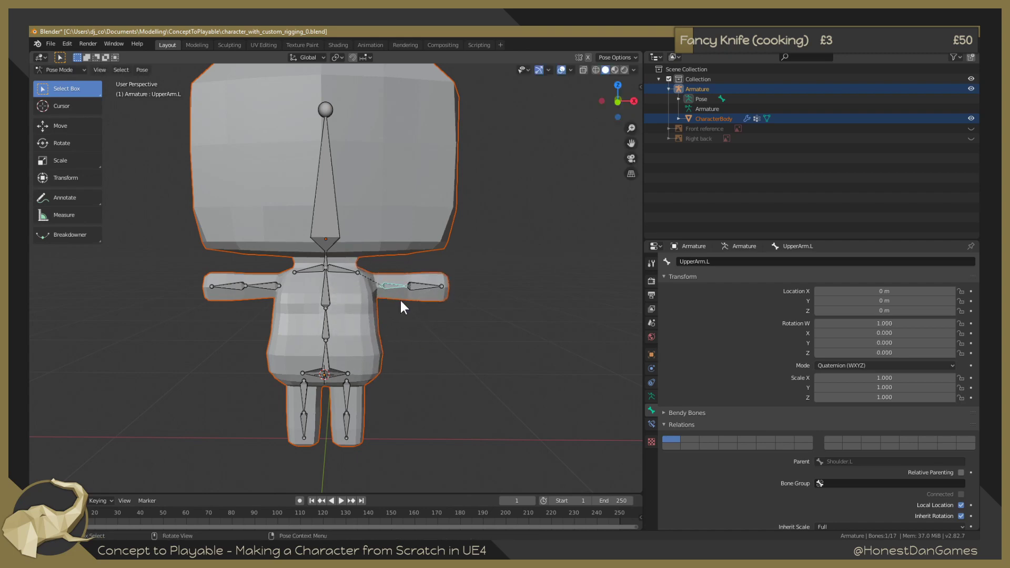
Return the armature to Edit Mode and undo the move of the UpperArm.L head joint.
key("ctrl+Tab")
key("Tab")
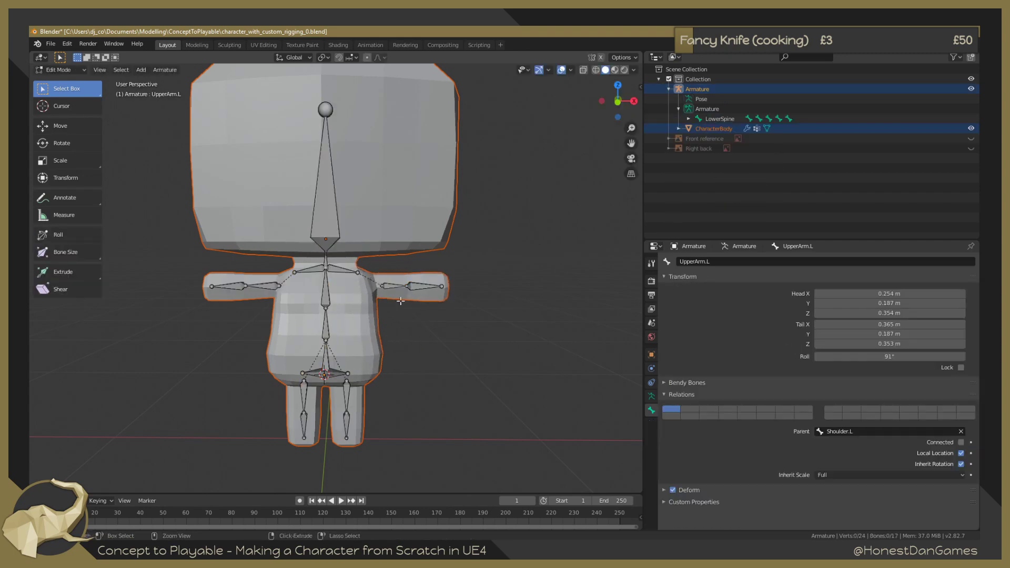
key("Tab")
key("ctrl+Tab")
key("ctrl+Tab")
key("Tab")
key("ctrl+z")
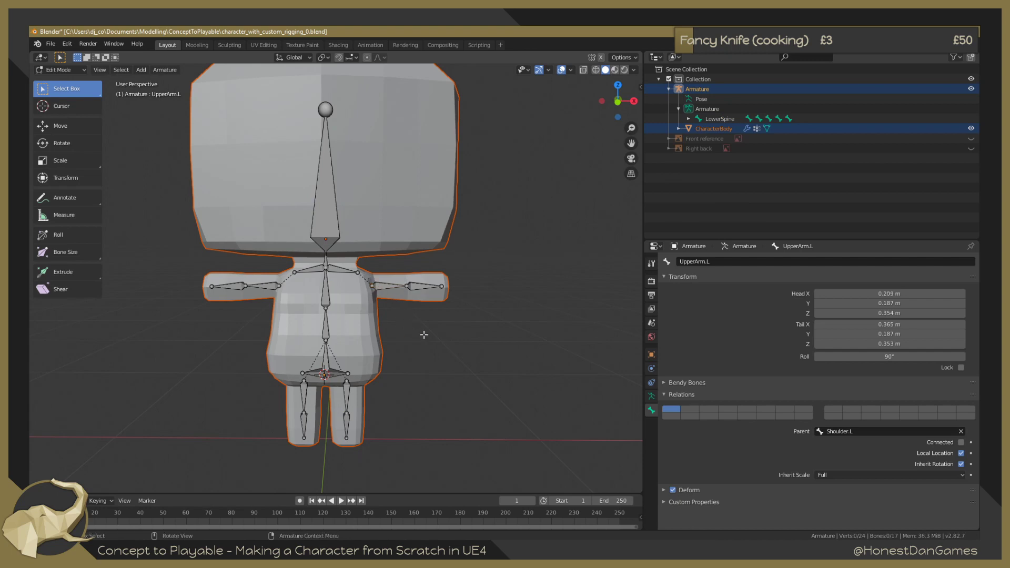
Try extruding a new bone from the tip of MidSpine and another from the tip of UpperSpine, cancelling both placements.
middle_click_drag(424, 335, 363, 318)
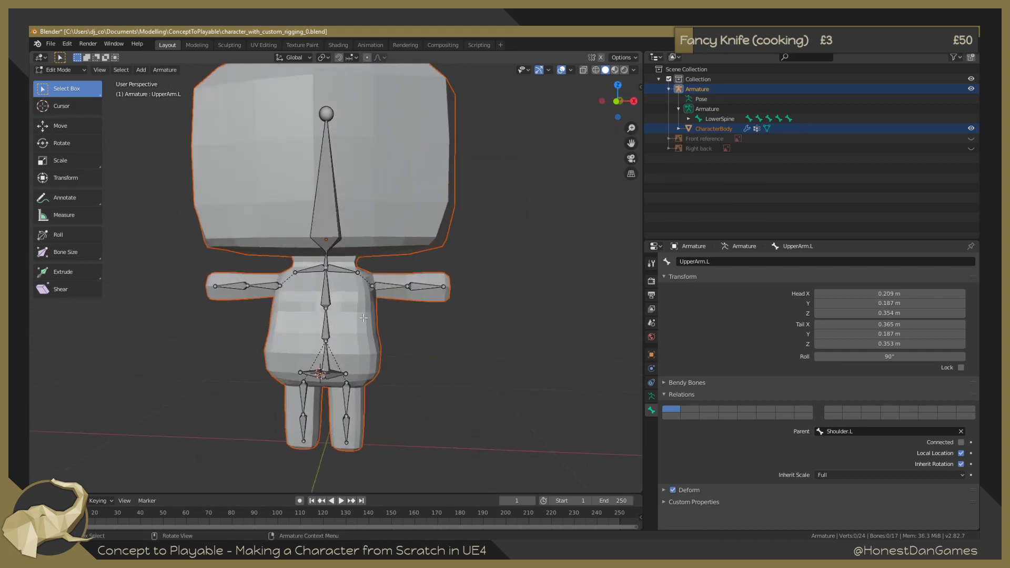
left_click(326, 307)
key("e")
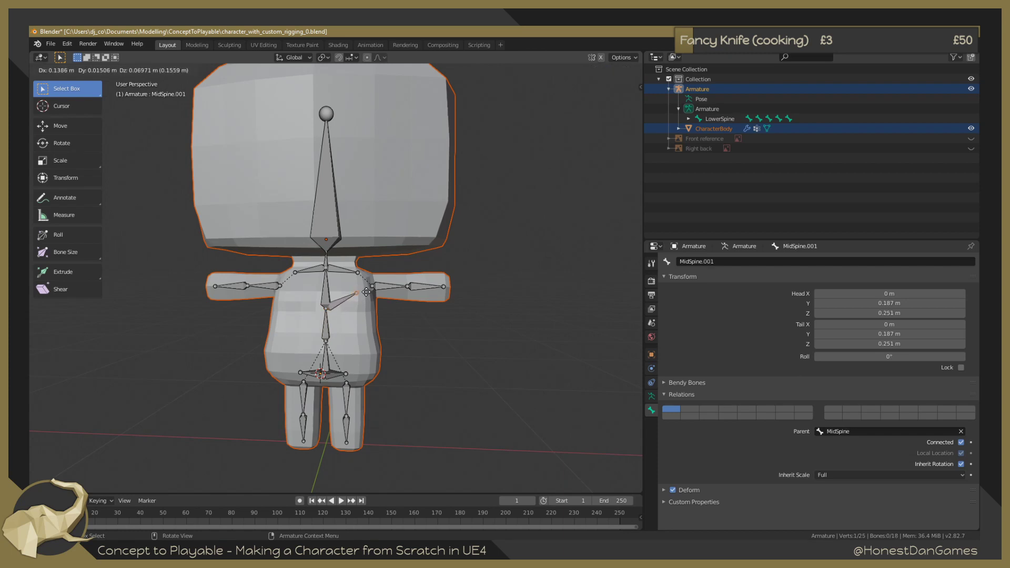
right_click(365, 292)
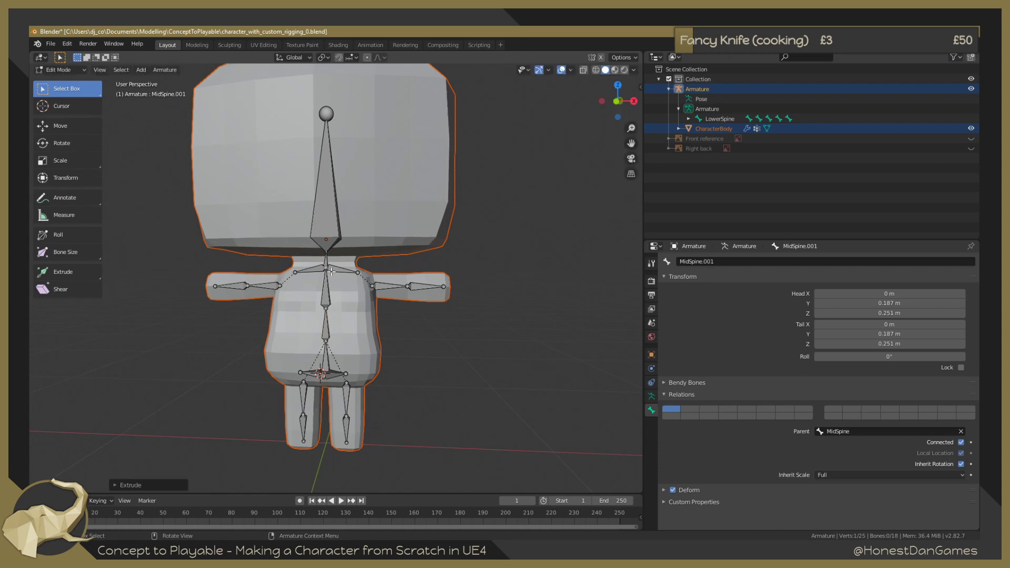
left_click(326, 269)
key("e")
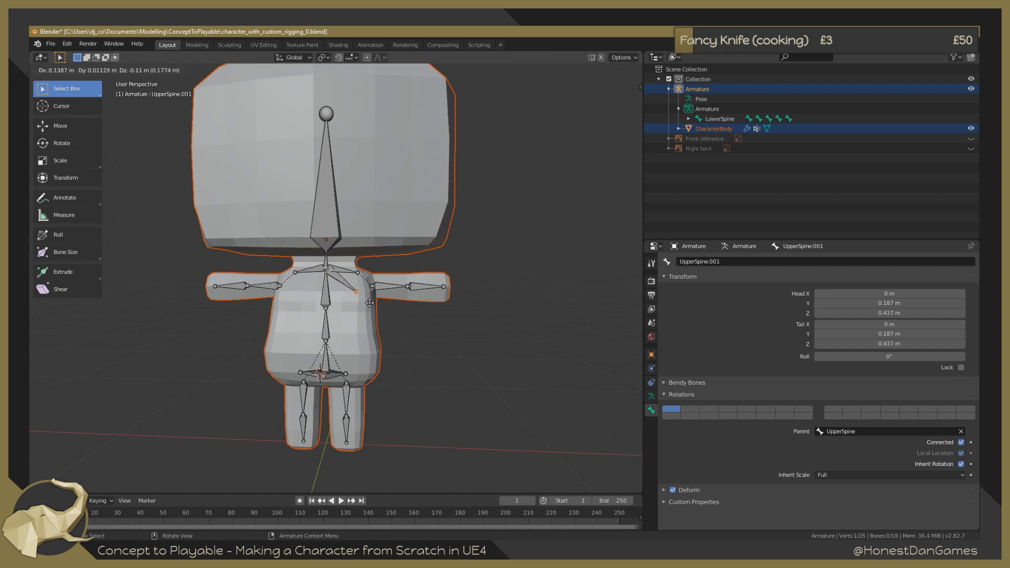
left_click(362, 302)
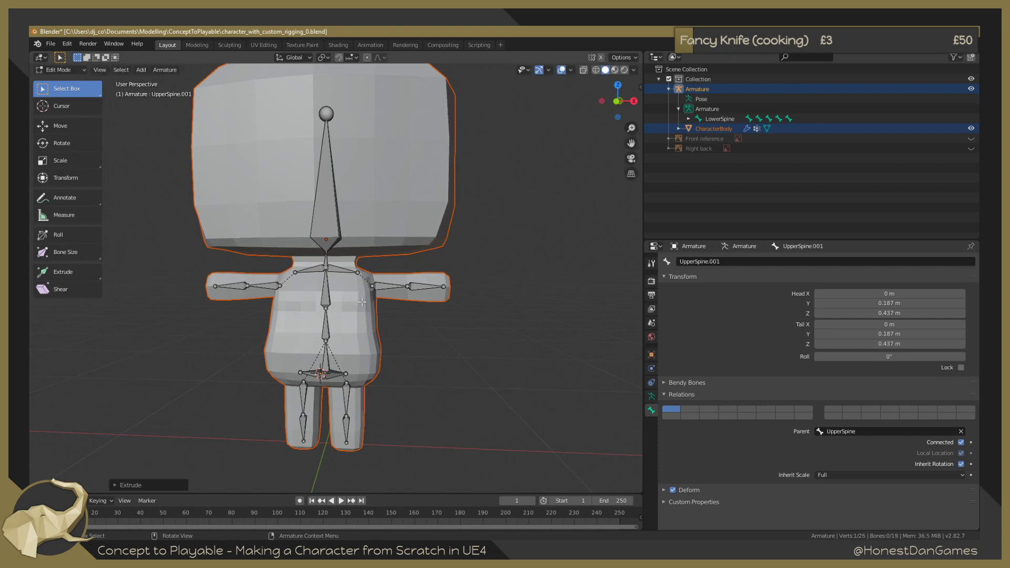
middle_click_drag(361, 301, 384, 322)
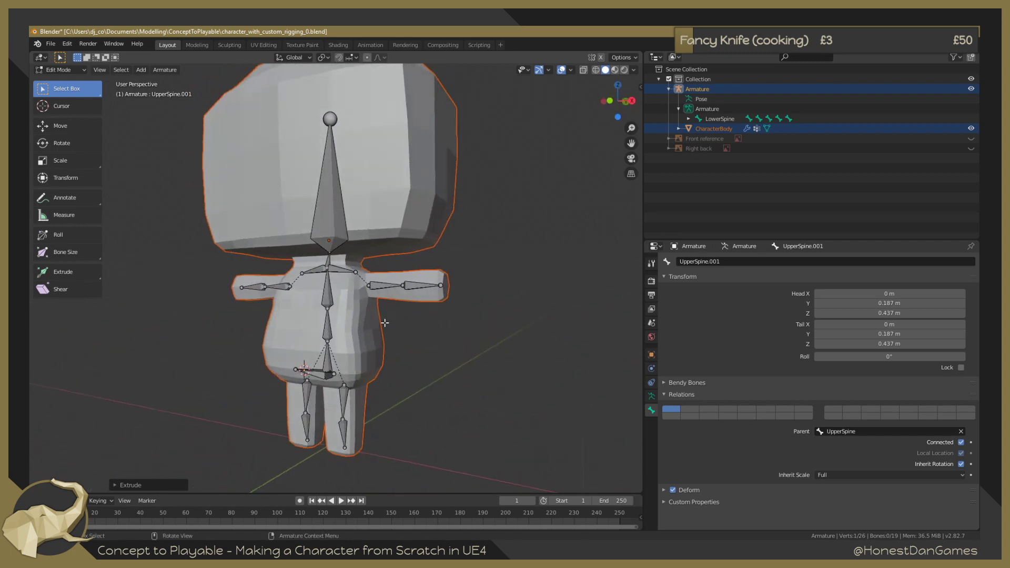
Add a separate new bone to the armature and scale it down to about 0.09 m long.
middle_click_drag(337, 296, 357, 299)
left_click(326, 290)
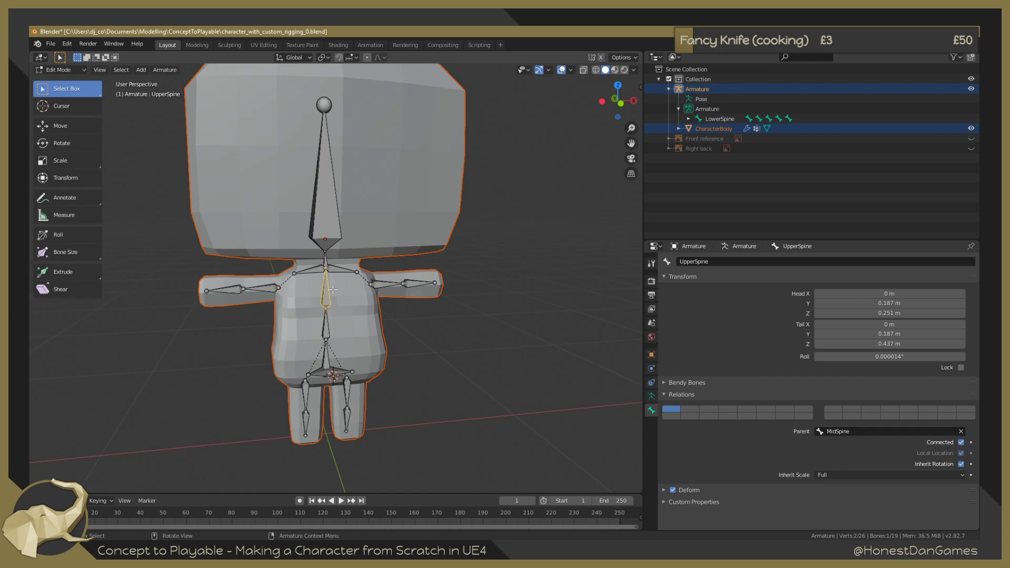
key("shift+a")
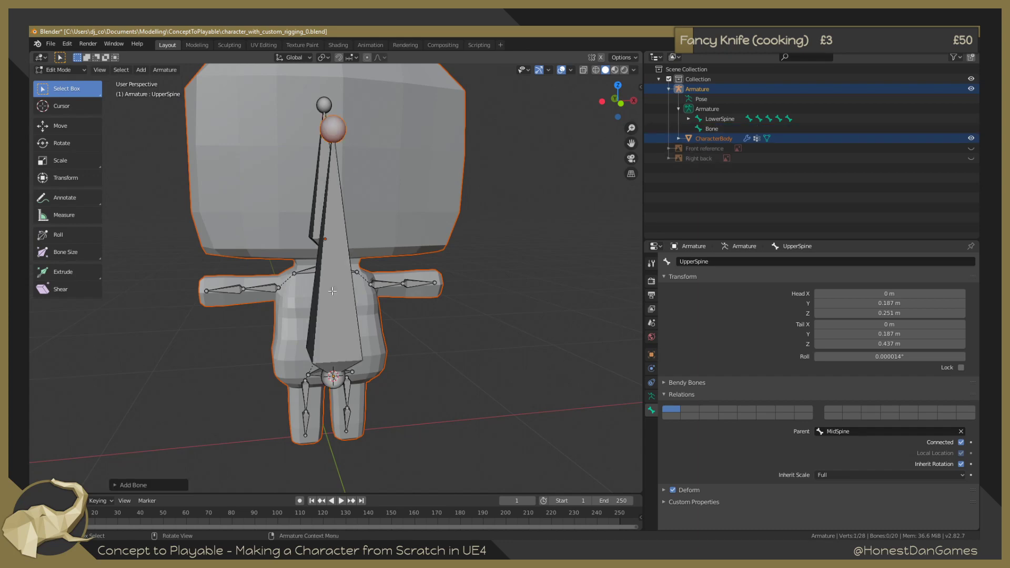
middle_click_drag(434, 334, 412, 331)
left_click(322, 332)
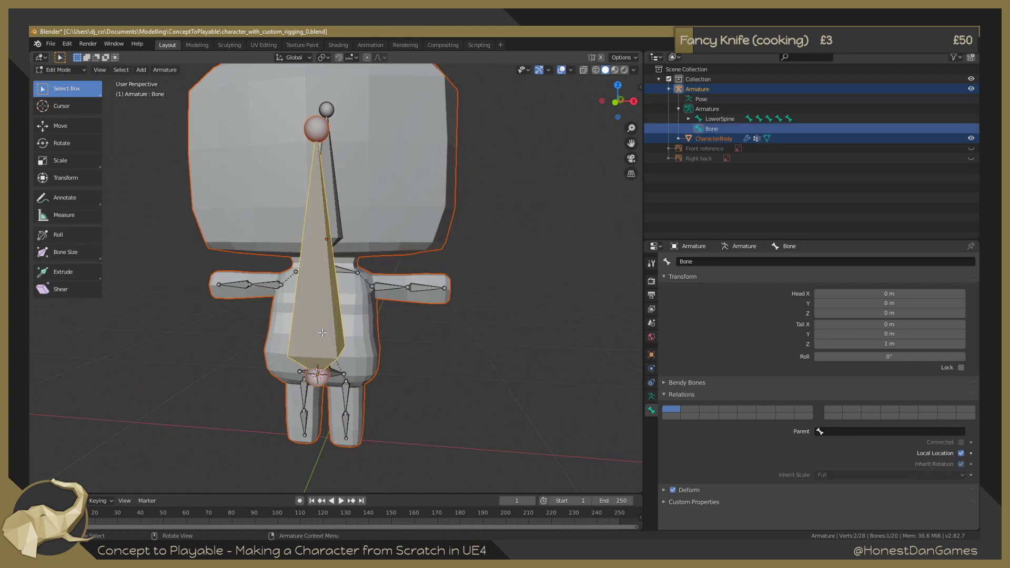
key("s")
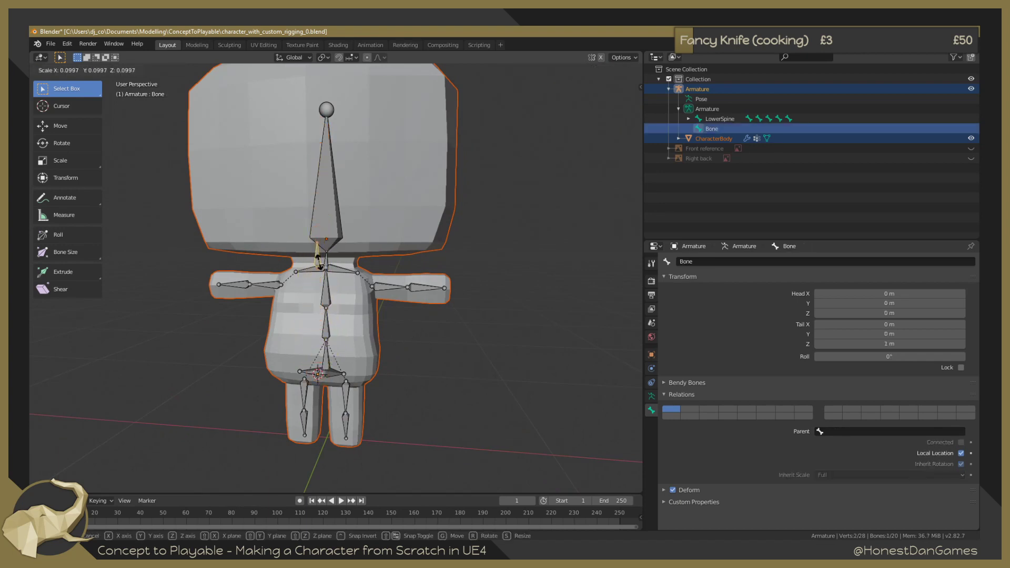
left_click(317, 262)
Move the new bone into the character's left chest, placing its head at about X 0.116, Y 0.159, Z 0.3 m.
key("KP_1")
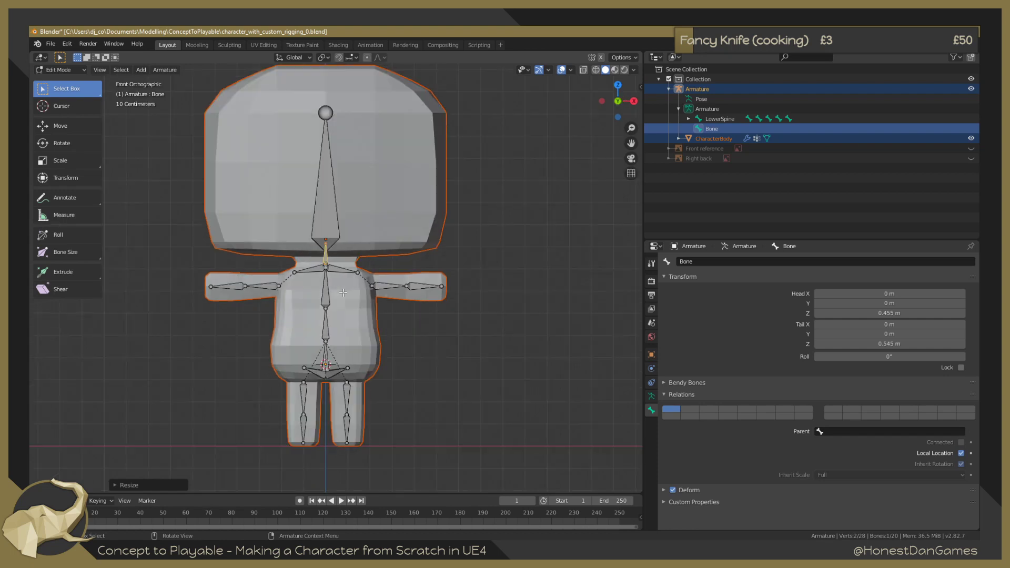
key("g")
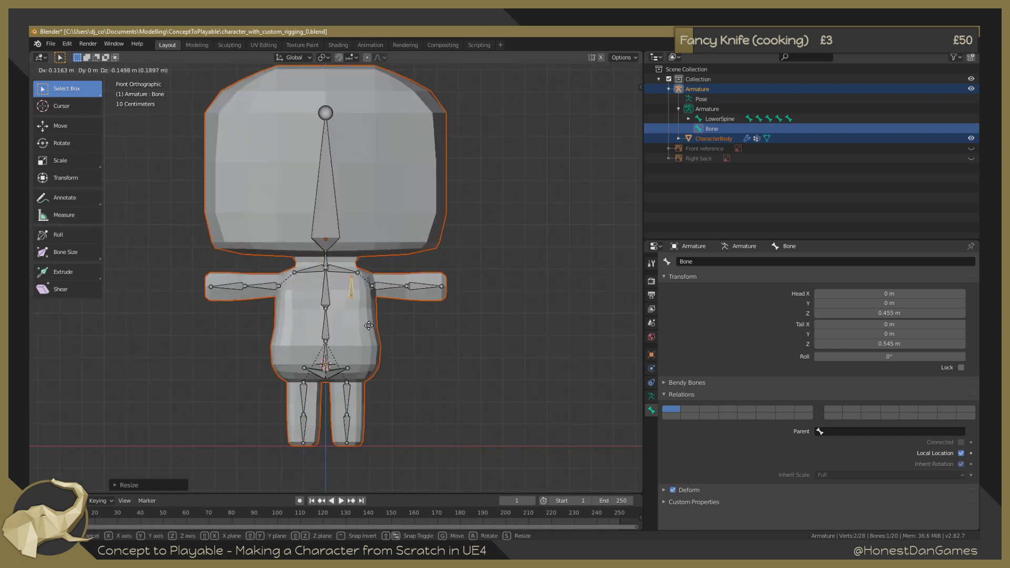
left_click(368, 328)
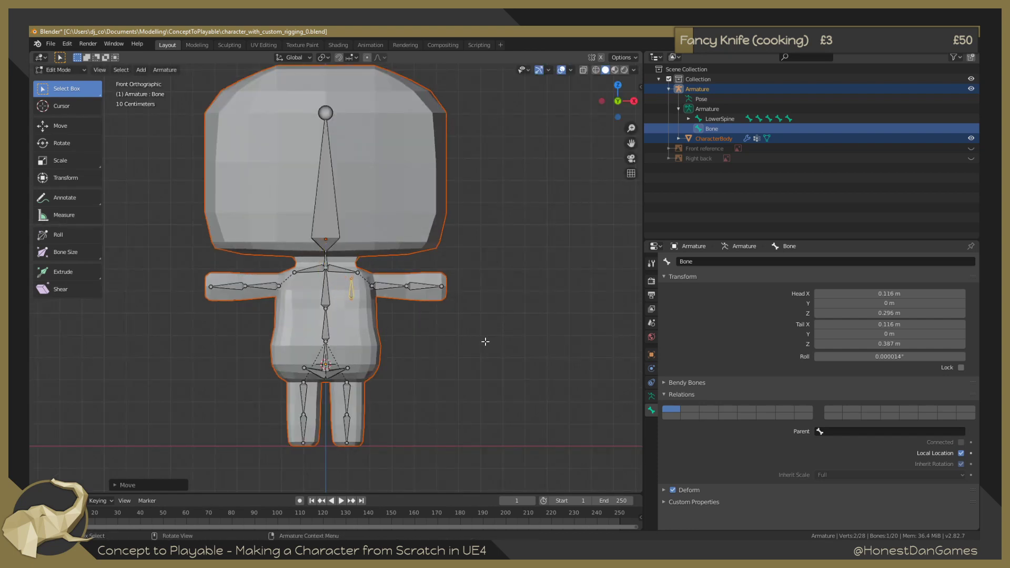
key("KP_3")
key("g")
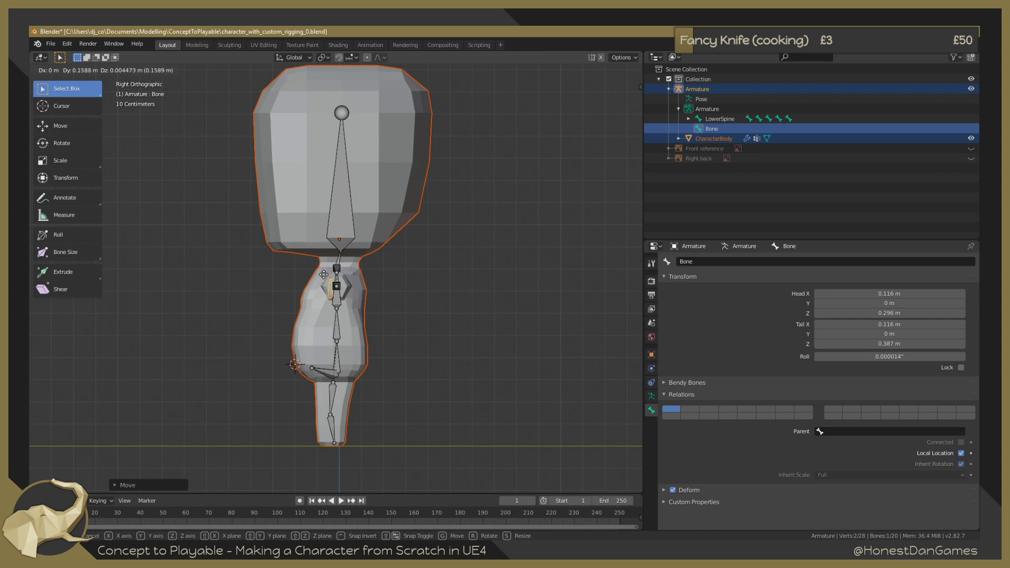
left_click(326, 275)
Rotate the chest bone's tip about 90° in the right side view so the bone points forward, and return to front view.
left_click(329, 276)
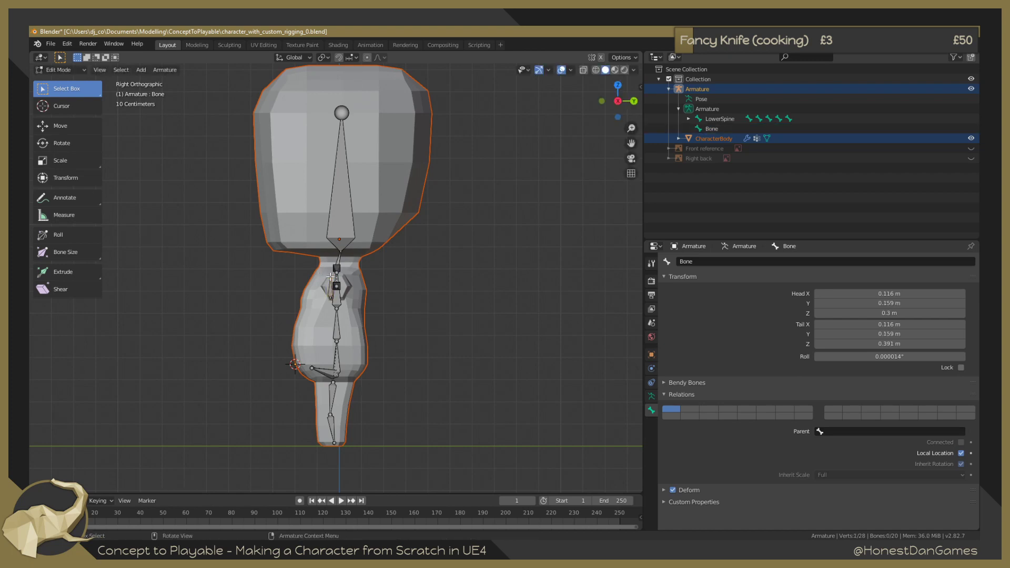
key("r")
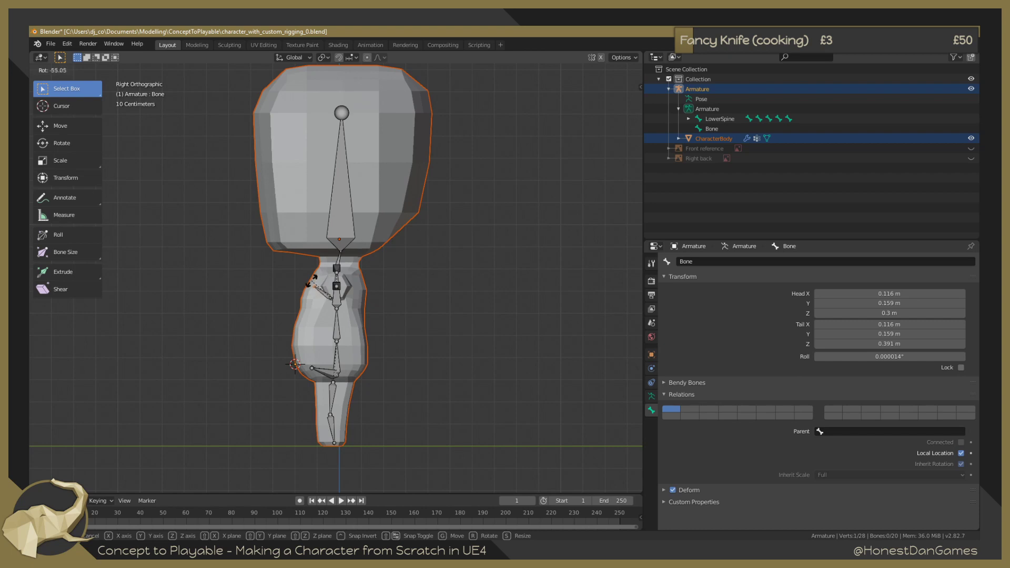
left_click(310, 296)
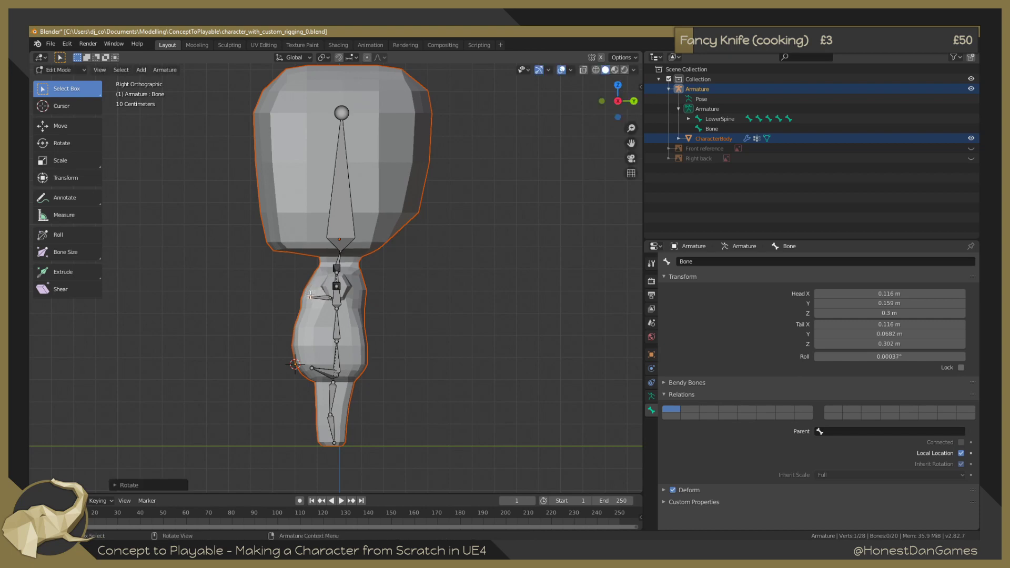
middle_click_drag(247, 307, 387, 305)
key("KP_1")
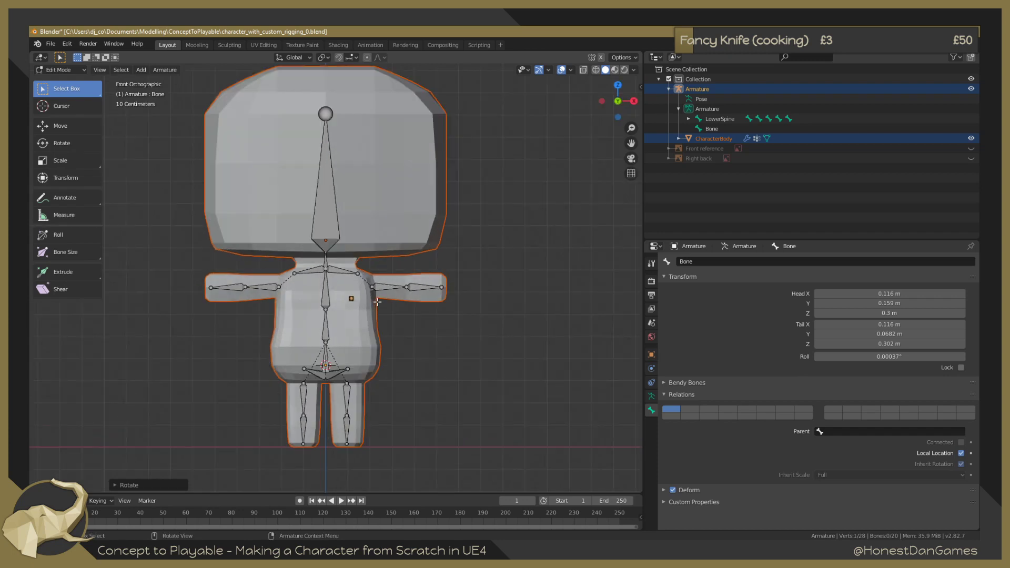
Switch to Object Mode, clear the selection and select only the armature.
key("Tab")
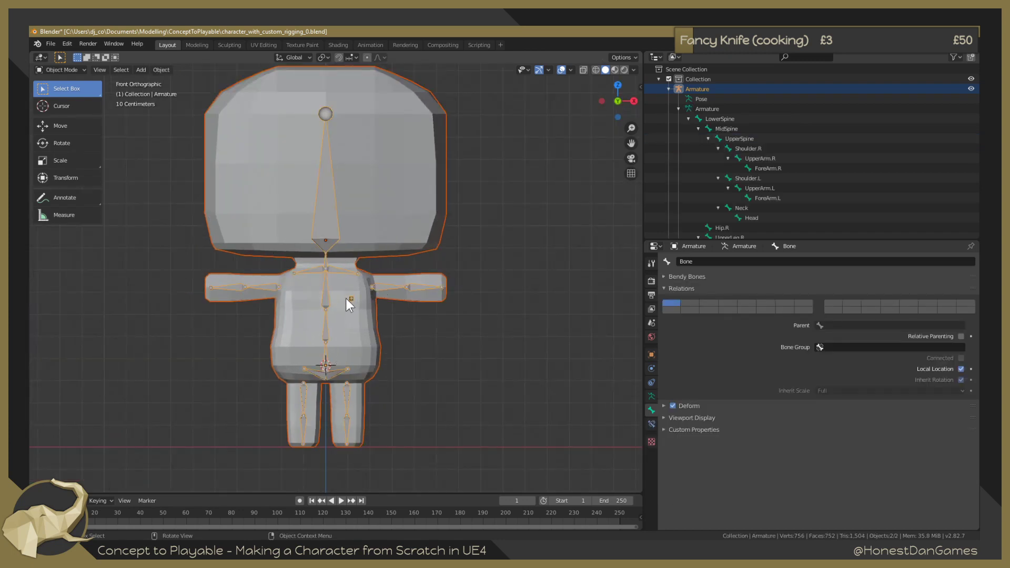
scroll(345, 298, "up", 2)
key("alt+a")
left_click(356, 308)
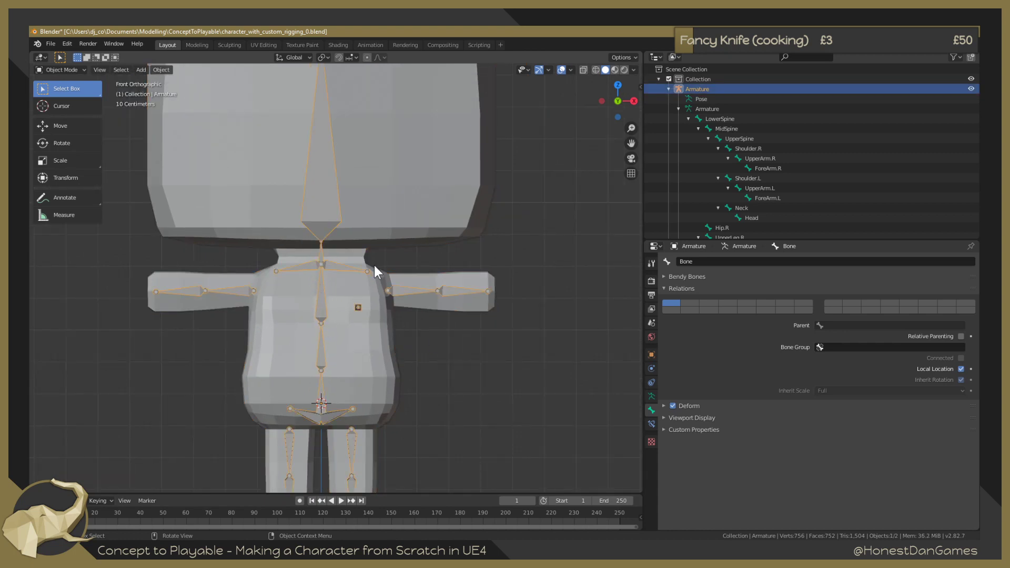
left_click(360, 307)
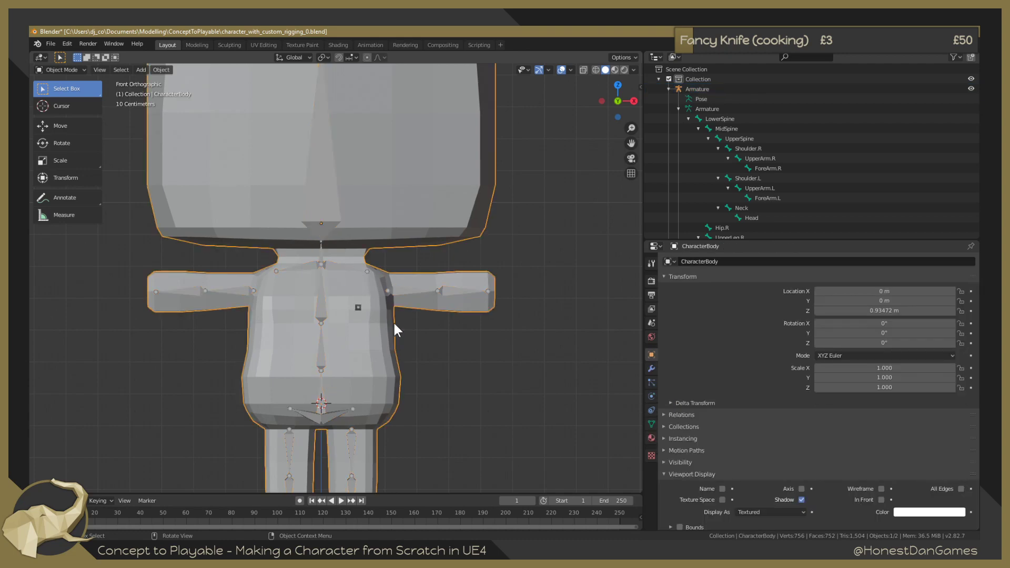
middle_click_drag(394, 324, 462, 339)
left_click(349, 304)
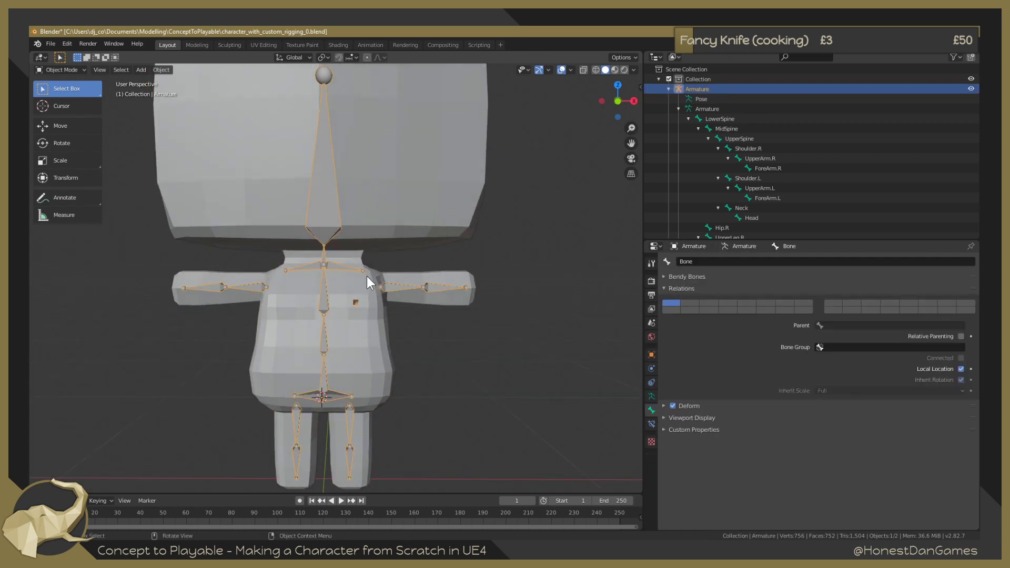
In Edit Mode, select the new chest bone together with UpperSpine, then clear the selection.
scroll(348, 311, "up", 4)
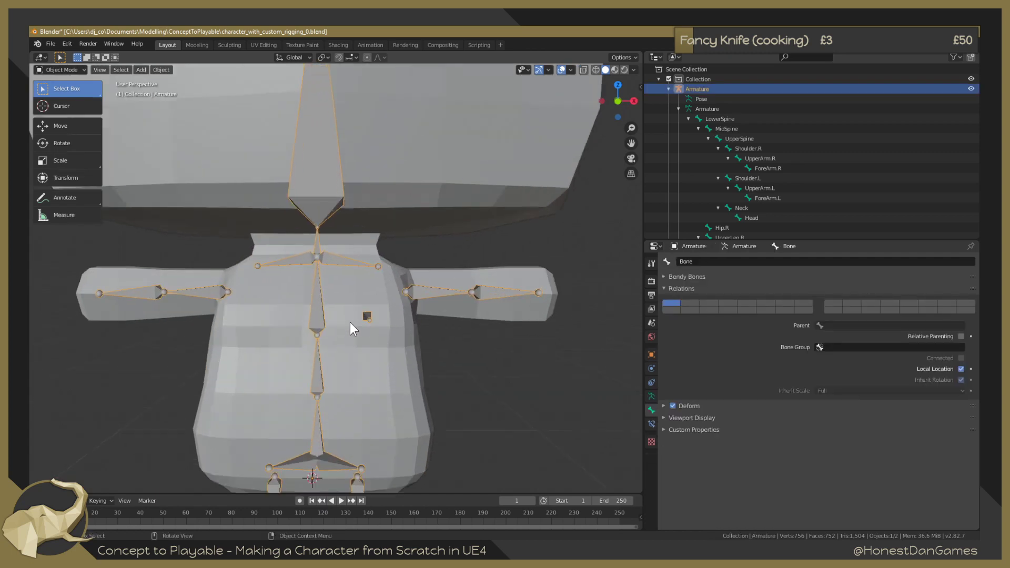
key("Tab")
left_click(370, 321)
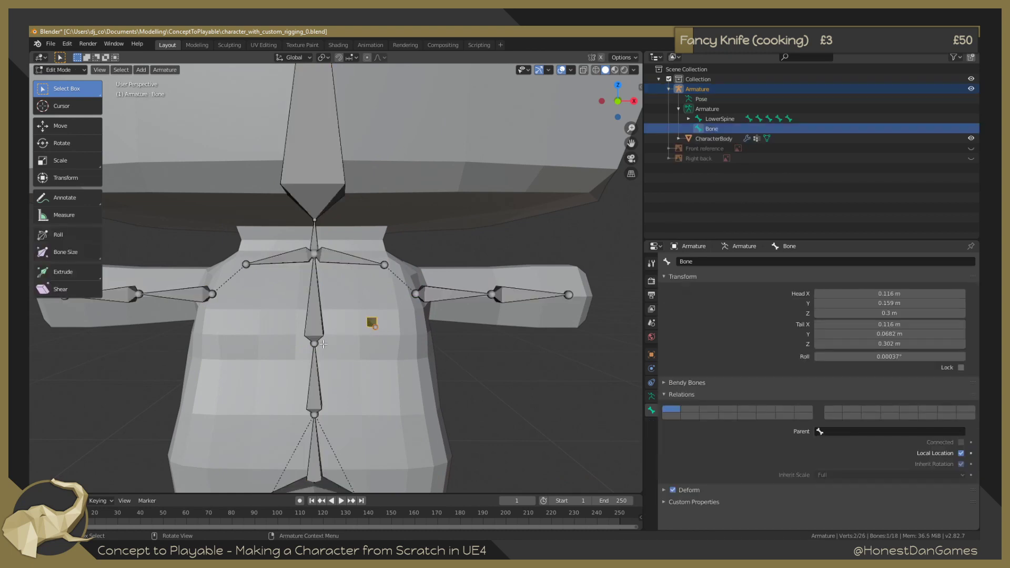
left_click(317, 324, "shift")
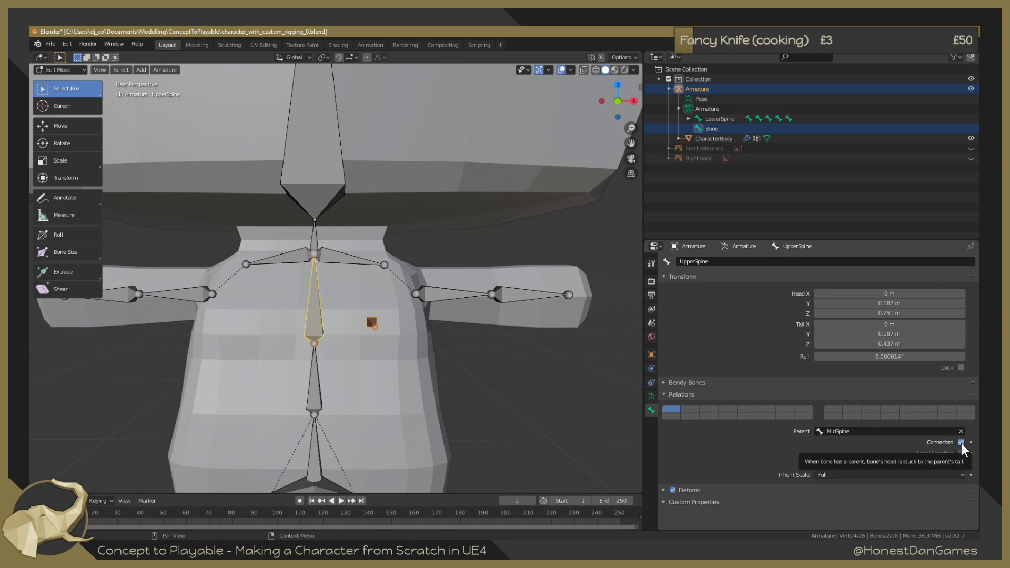
left_click(551, 399)
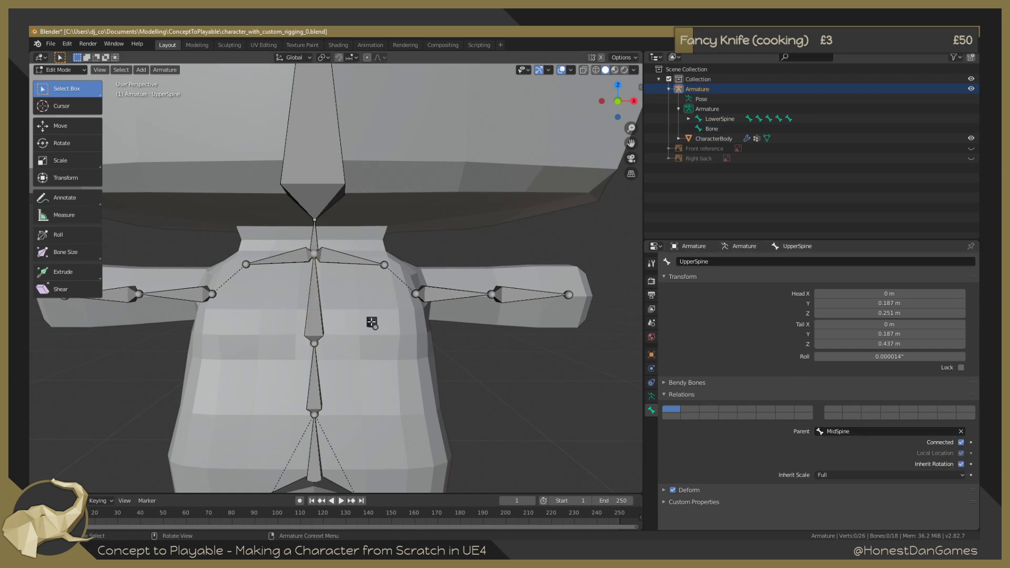
Set UpperSpine as the parent of the new chest bone.
left_click(371, 322)
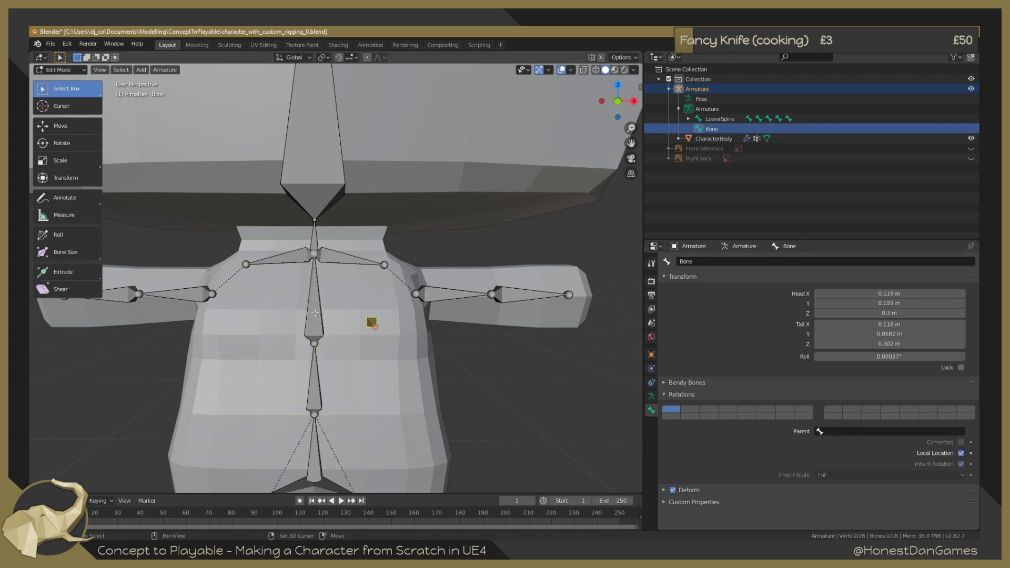
left_click(892, 432)
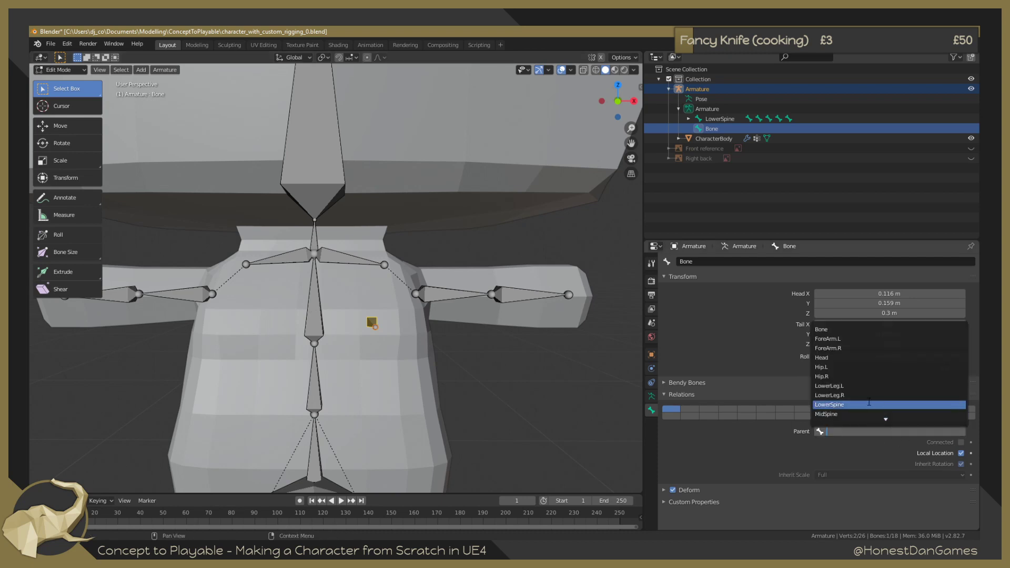
scroll(857, 404, "down", 3)
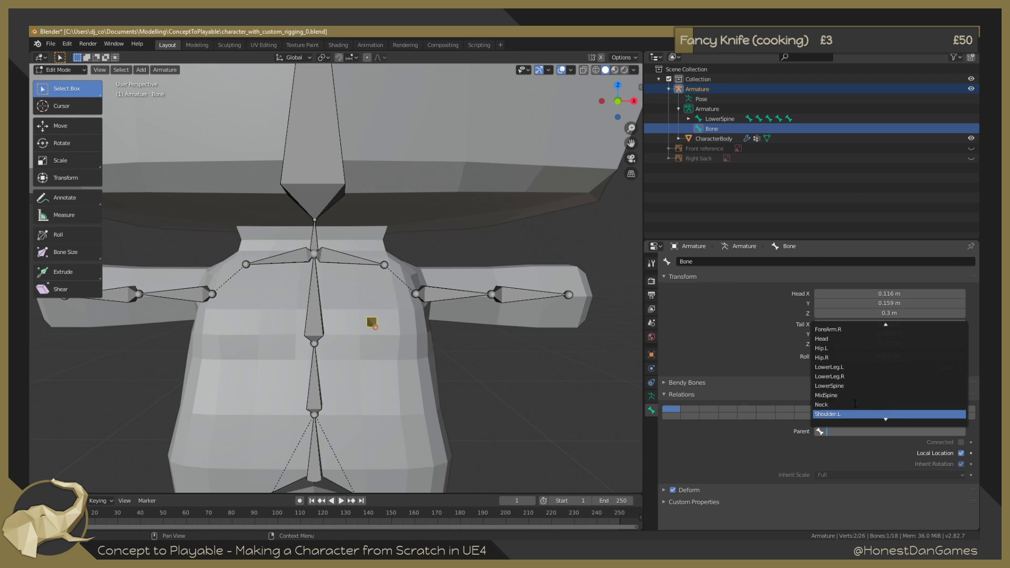
scroll(855, 404, "down", 6)
left_click(842, 414)
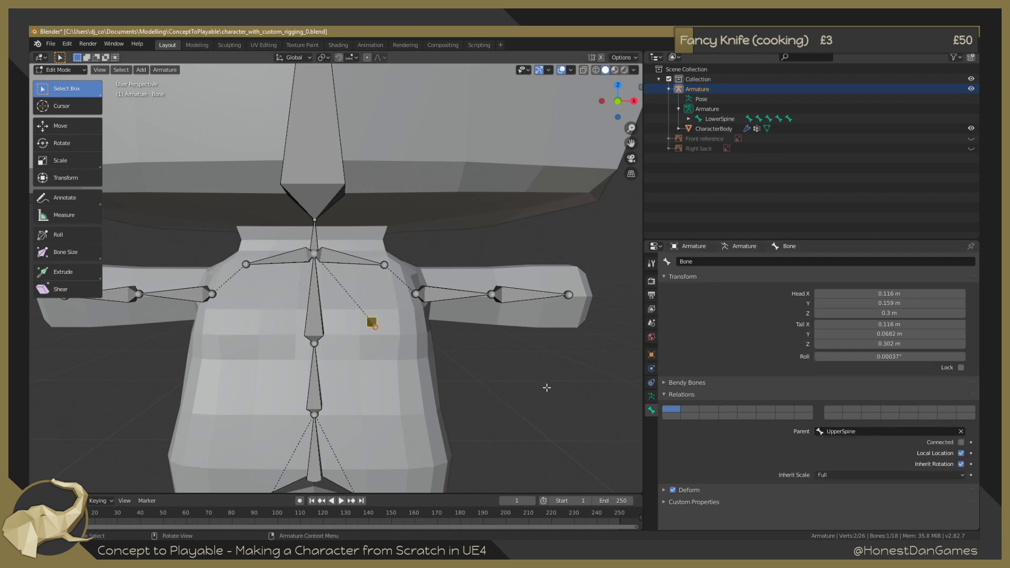
Leave Edit Mode, make the armature the active selection, clear the selection and switch the armature to Pose Mode.
scroll(530, 373, "down", 5)
key("Tab")
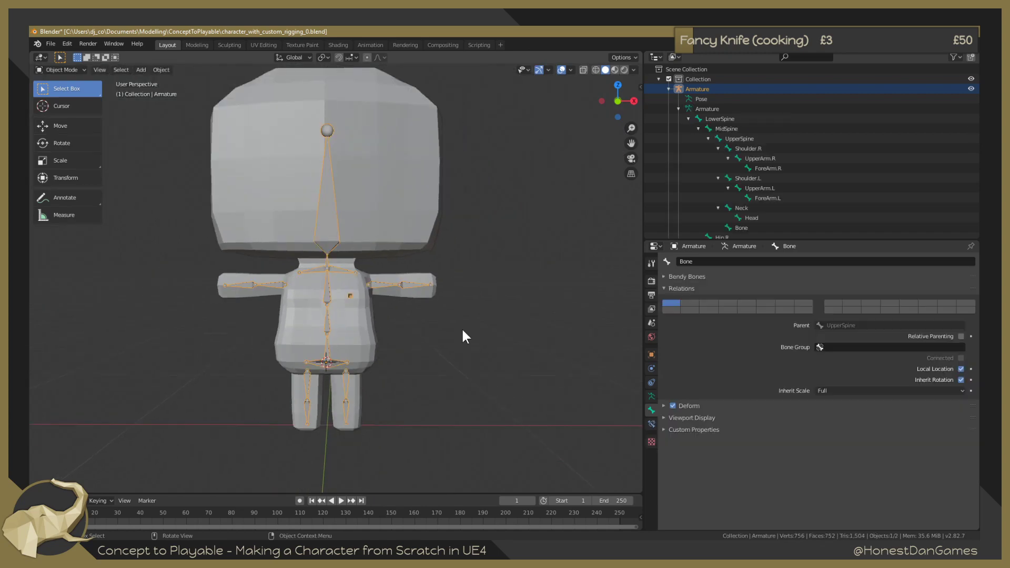
left_click(409, 288)
left_click(379, 286)
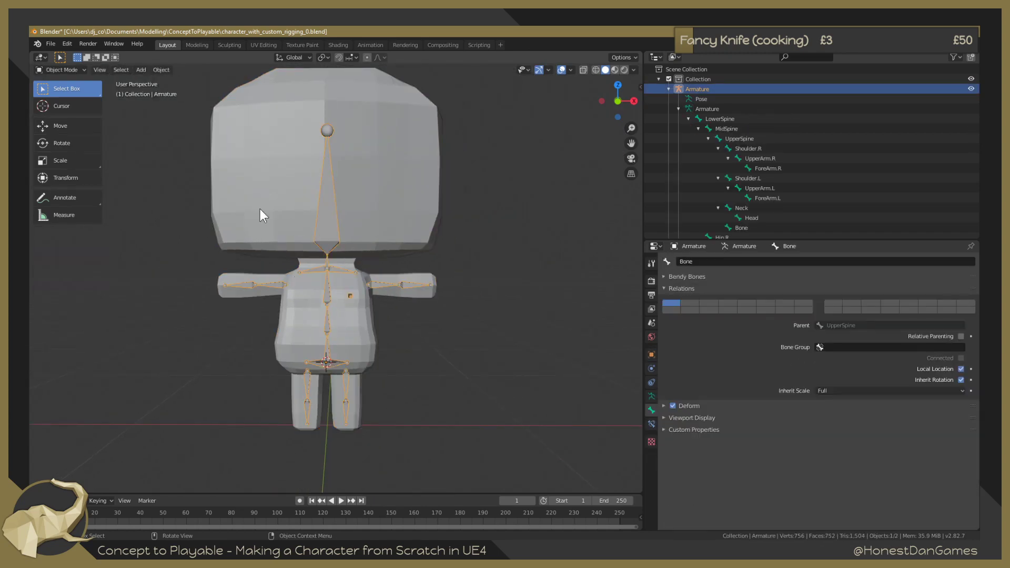
left_click(706, 108)
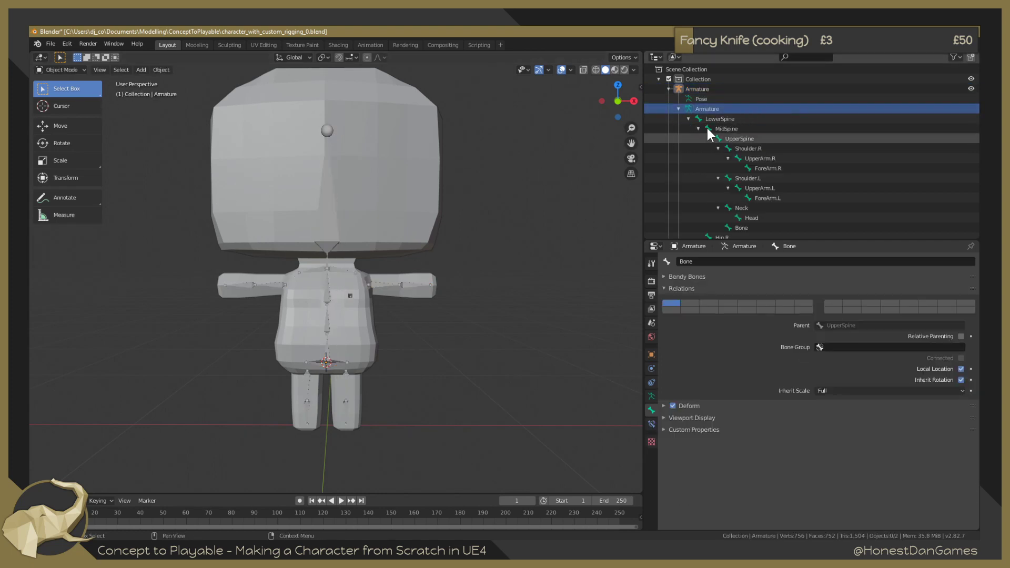
left_click(480, 240)
middle_click_drag(499, 276, 472, 273)
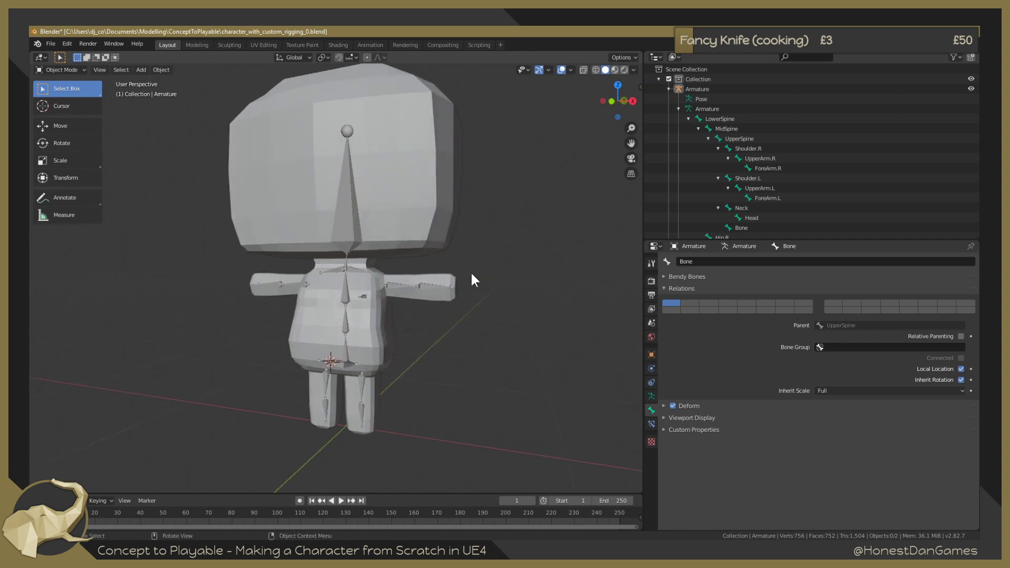
left_click(78, 71)
left_click(66, 103)
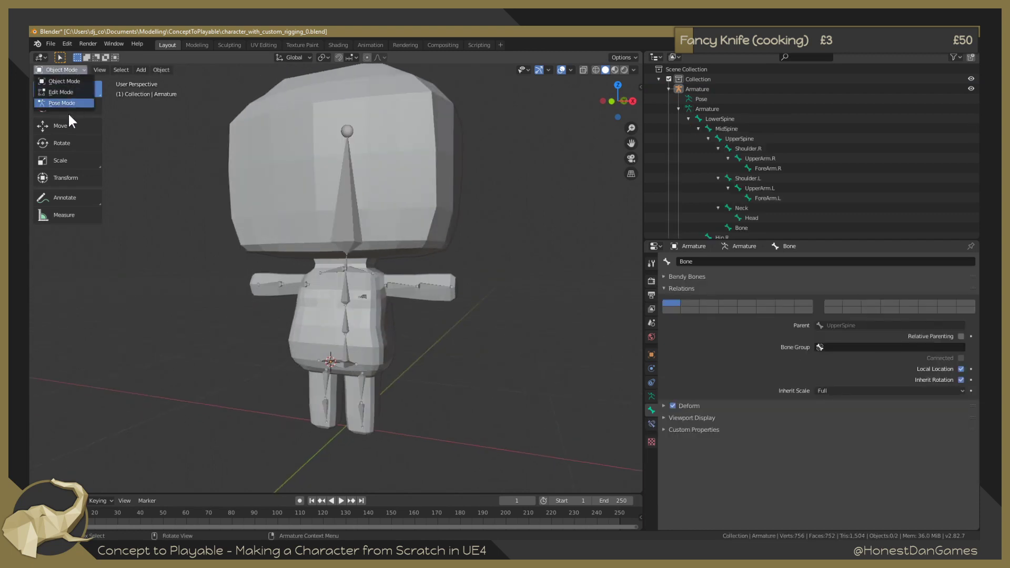
scroll(453, 277, "up", 3)
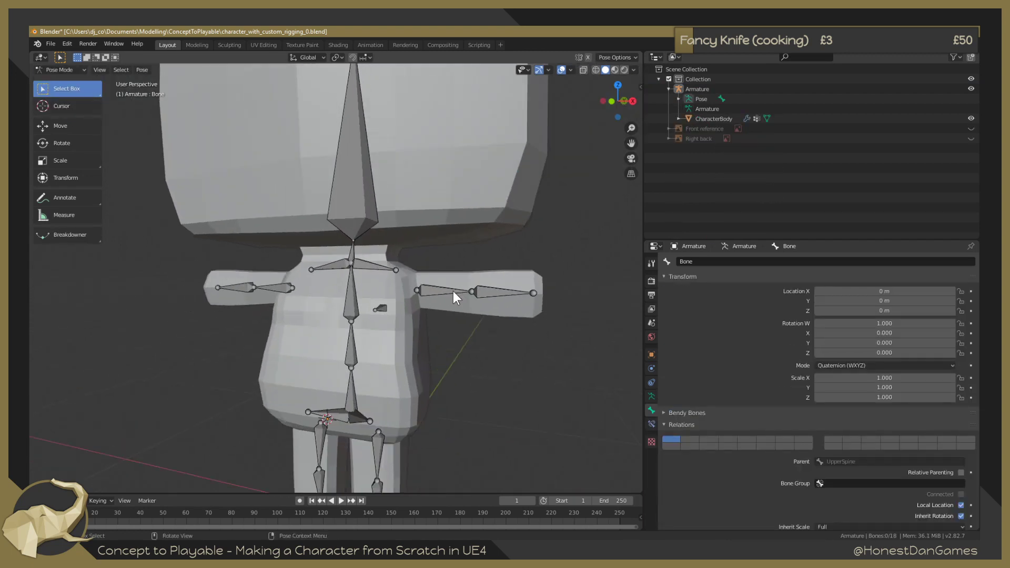
Try rotating the left upper arm bone up and down to test the body's deformation, cancelling each rotation.
left_click(428, 286)
key("r")
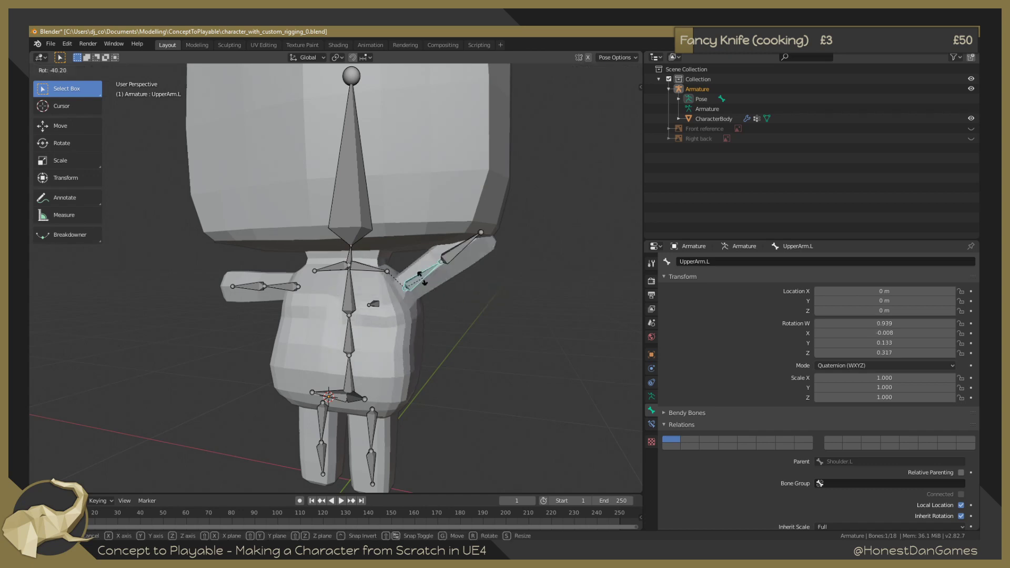
right_click(427, 335)
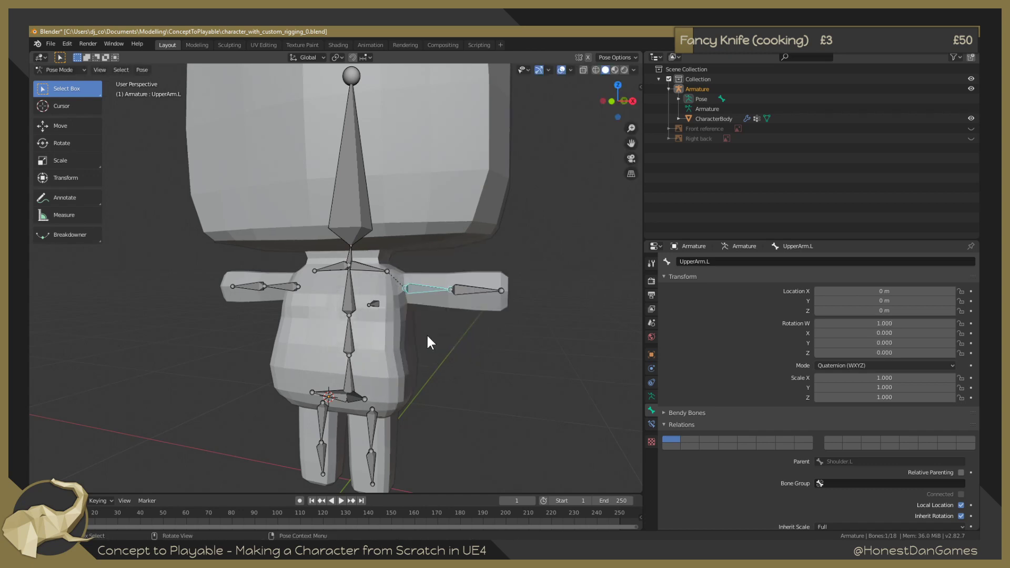
key("KP_1")
key("r")
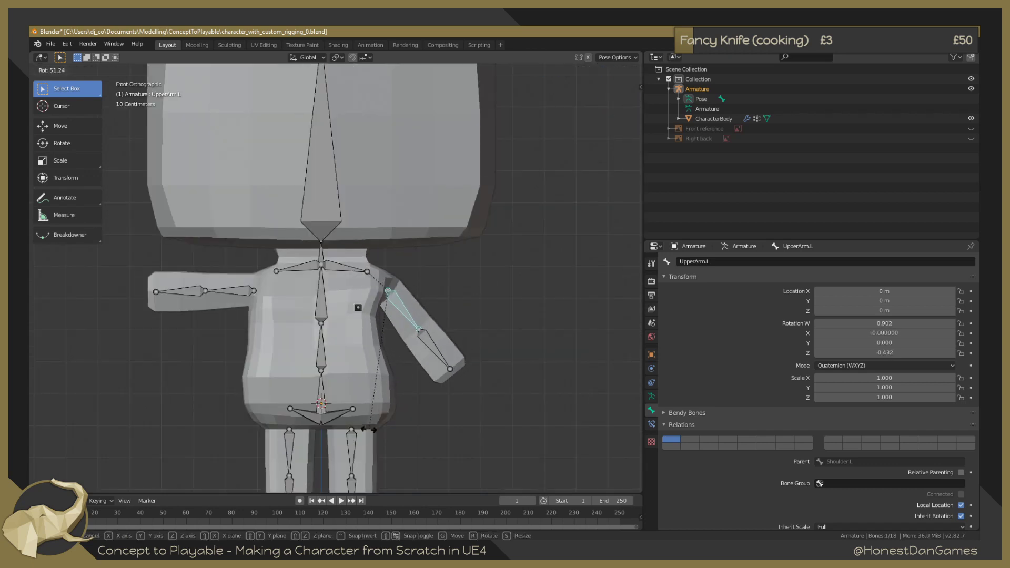
right_click(337, 309)
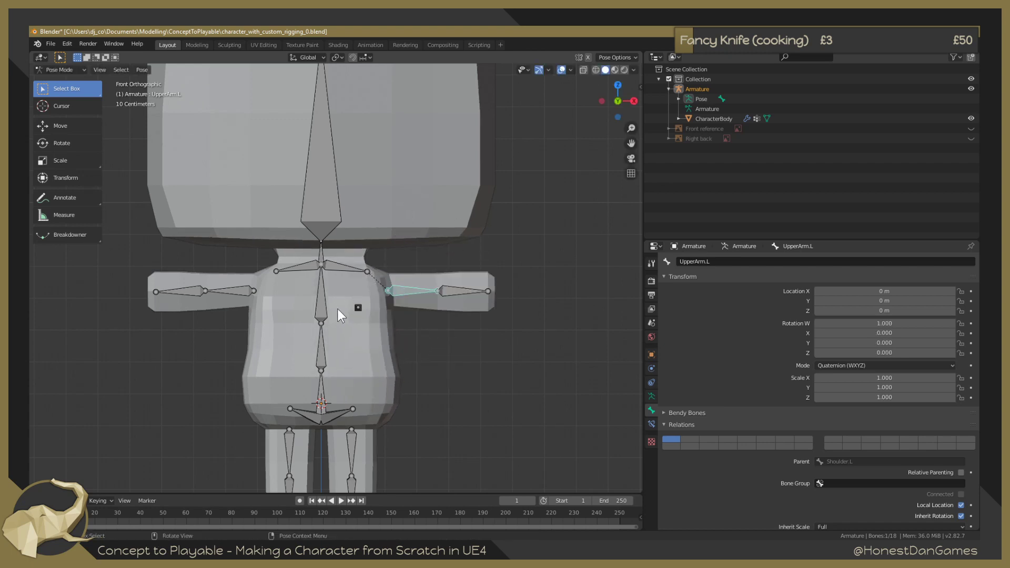
Select the left chest bone in Pose Mode and examine its placement and parent link from the front.
scroll(350, 311, "up", 1)
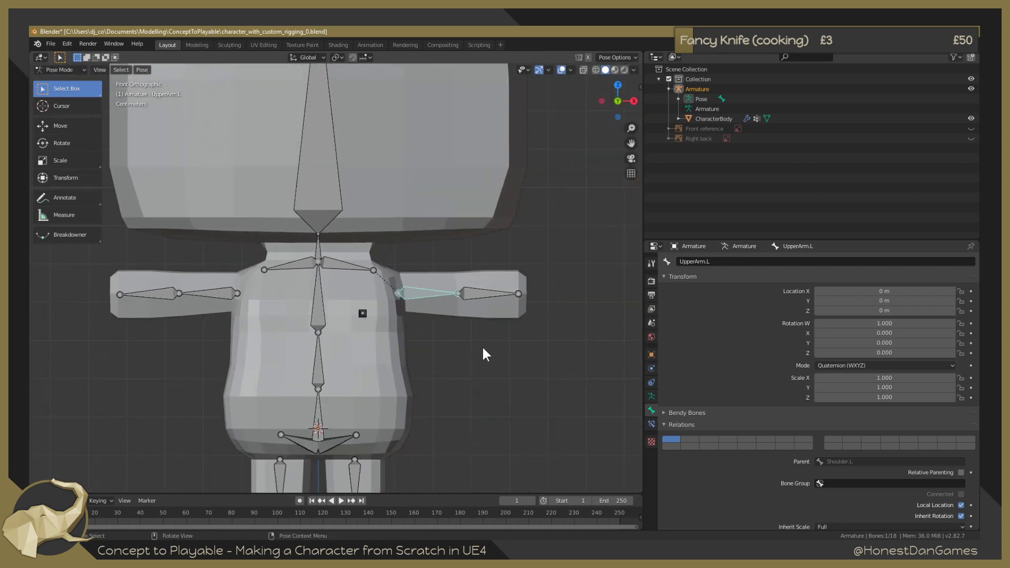
mouse_move(481, 351)
middle_mouse_down("shift")
mouse_move(405, 352)
mouse_move(409, 381)
mouse_move(501, 374)
mouse_move(342, 374)
mouse_move(472, 368)
middle_mouse_up("shift")
scroll(464, 354, "down", 3)
scroll(381, 356, "up", 3)
scroll(347, 305, "down", 1)
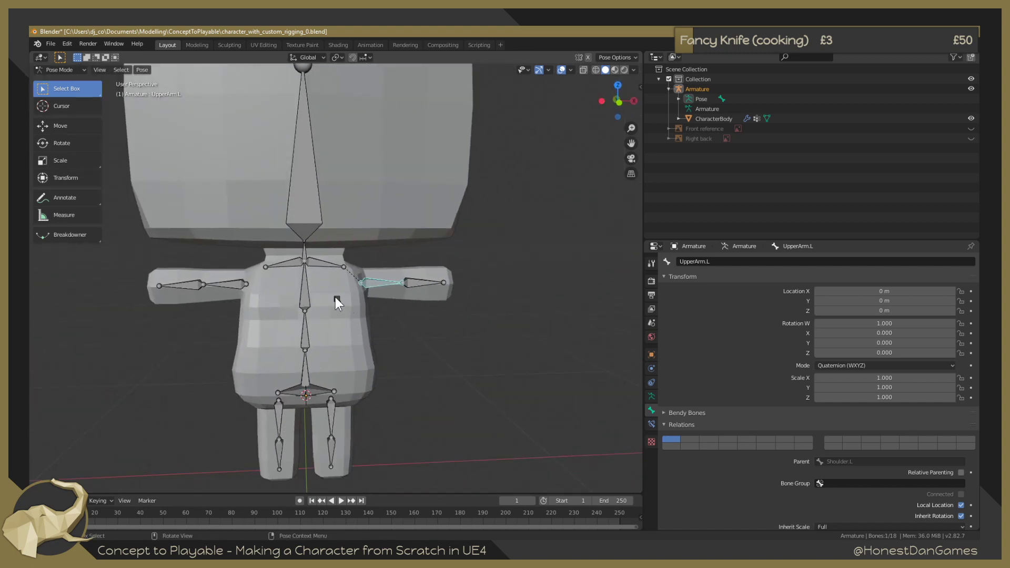
left_click(337, 299)
scroll(437, 342, "up", 1)
scroll(407, 347, "up", 2)
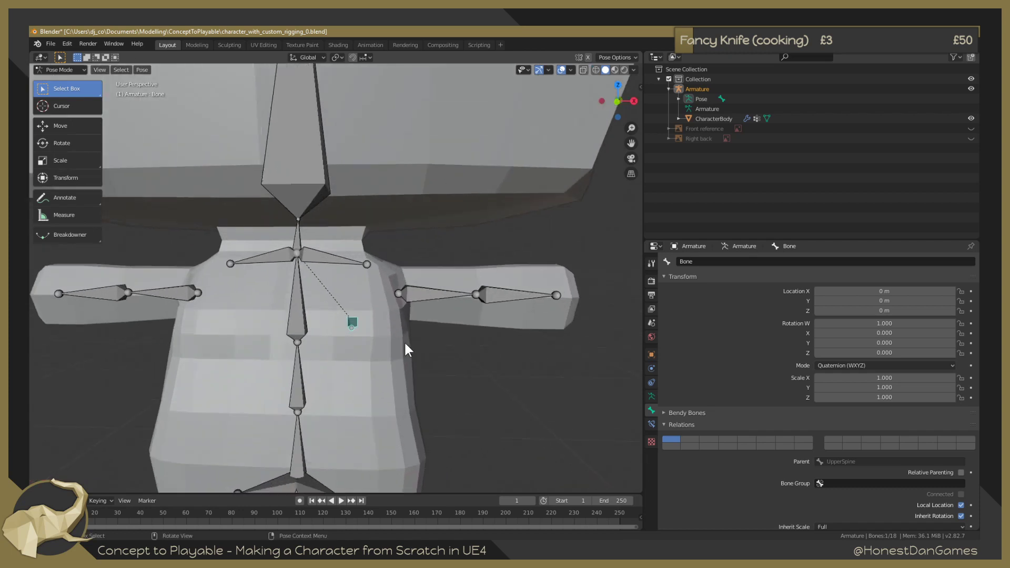
key("KP_1")
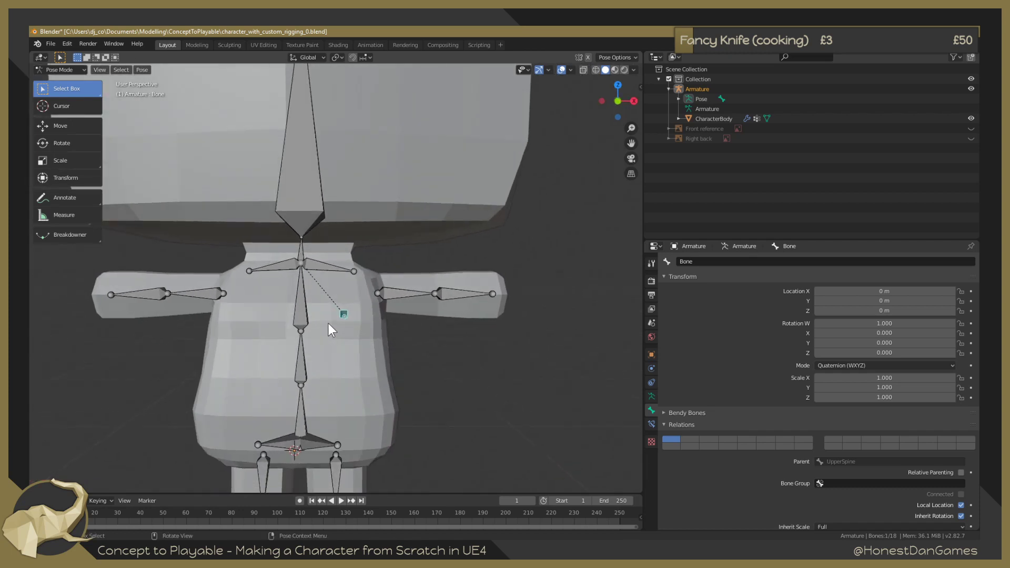
scroll(324, 312, "down", 6)
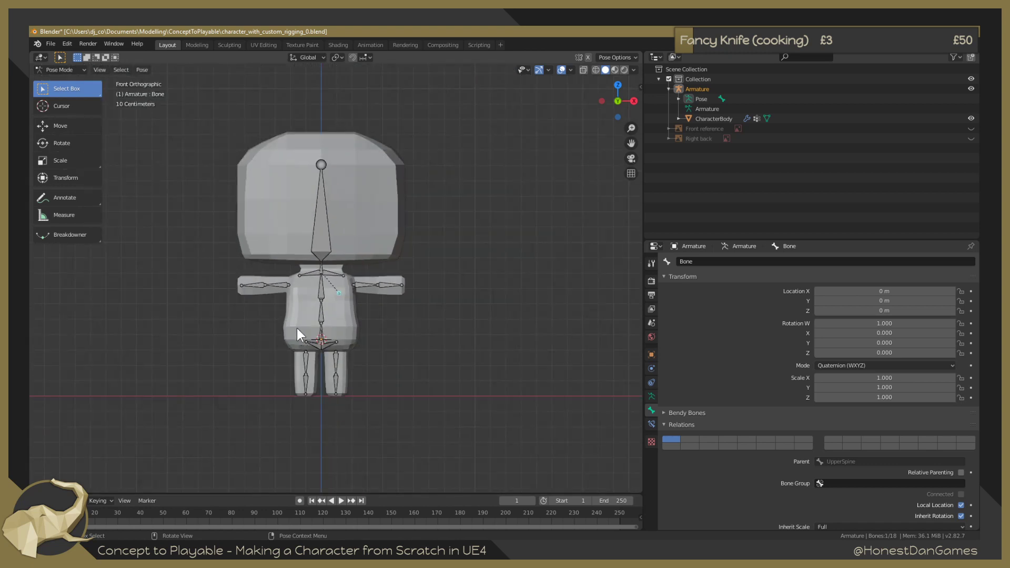
scroll(296, 328, "up", 4)
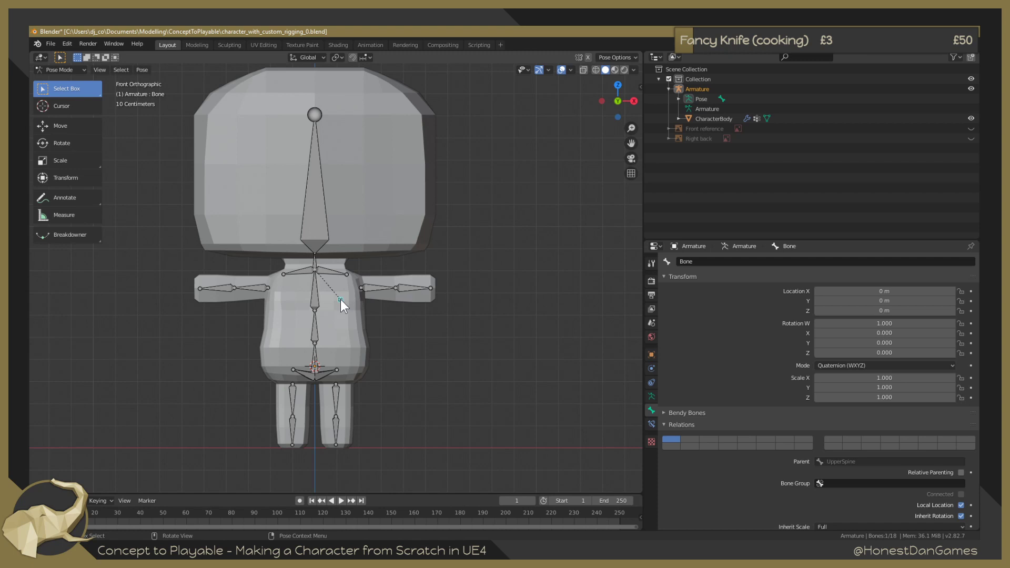
In Edit Mode, duplicate the chest bone and place the copy in the right chest, head at about X -0.116, Y 0.159, Z 0.298 m.
key("Tab")
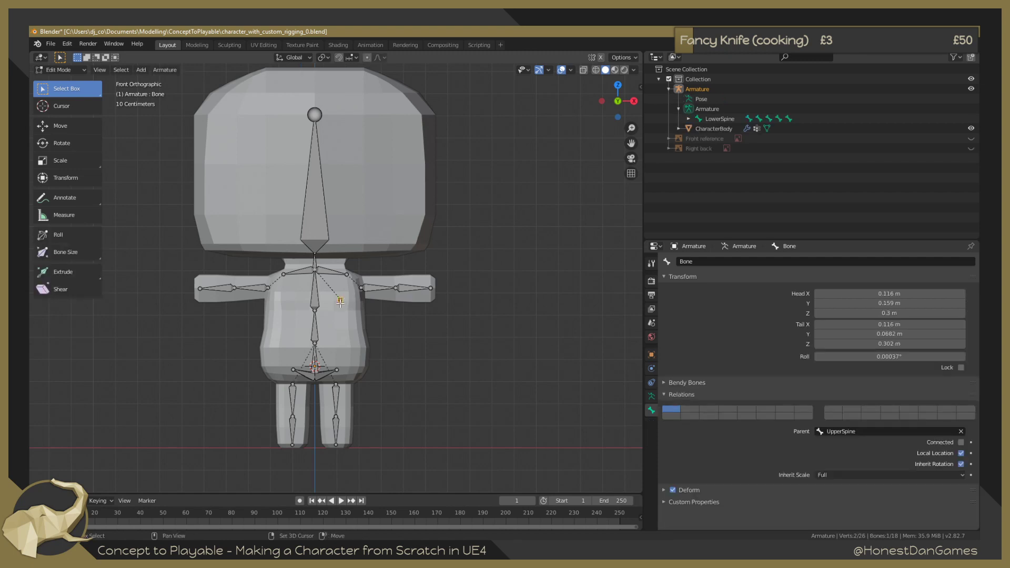
key("shift+d")
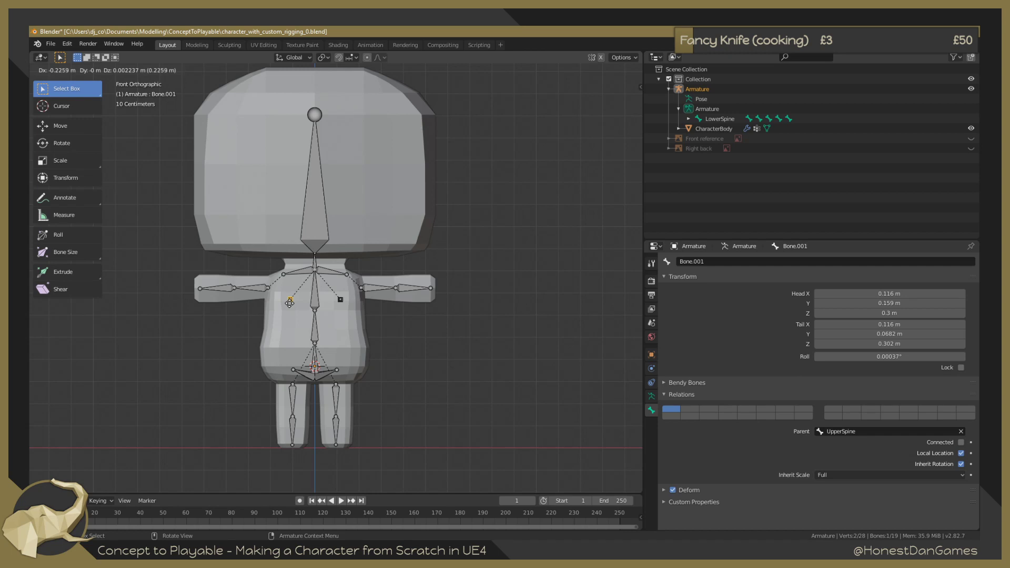
left_click(290, 303)
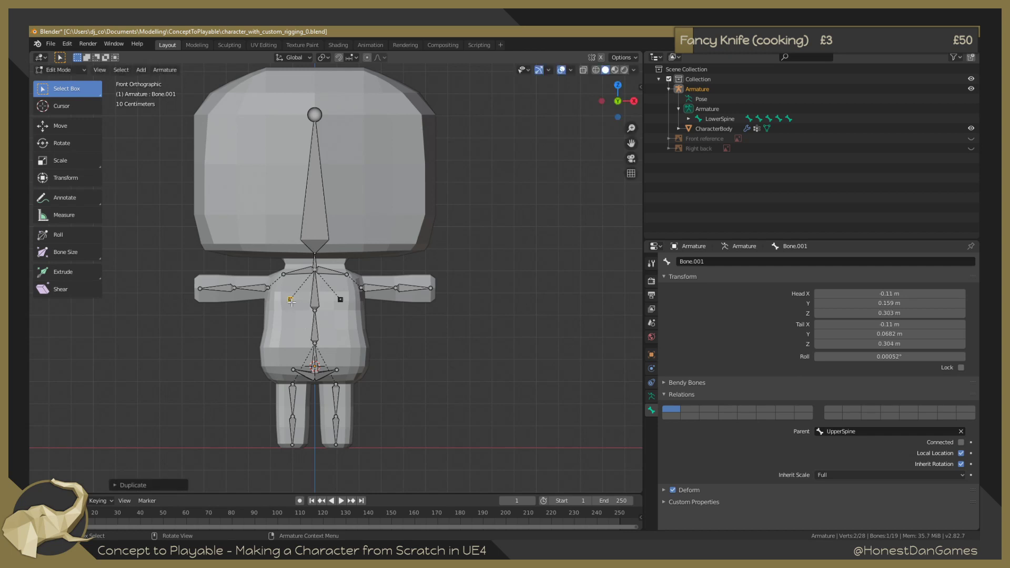
key("g")
left_click(291, 303)
key("g")
left_click(293, 301)
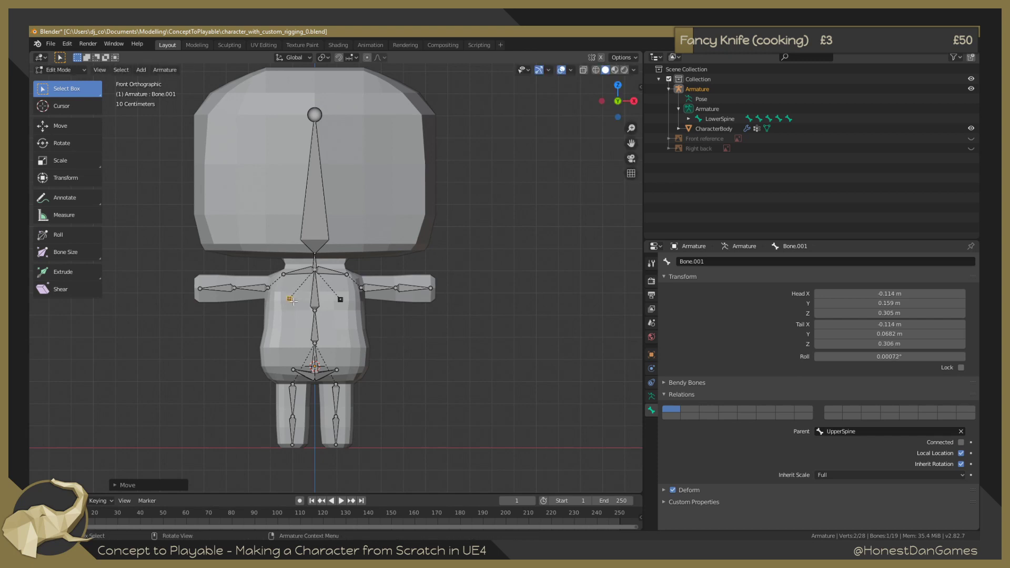
left_click(391, 325)
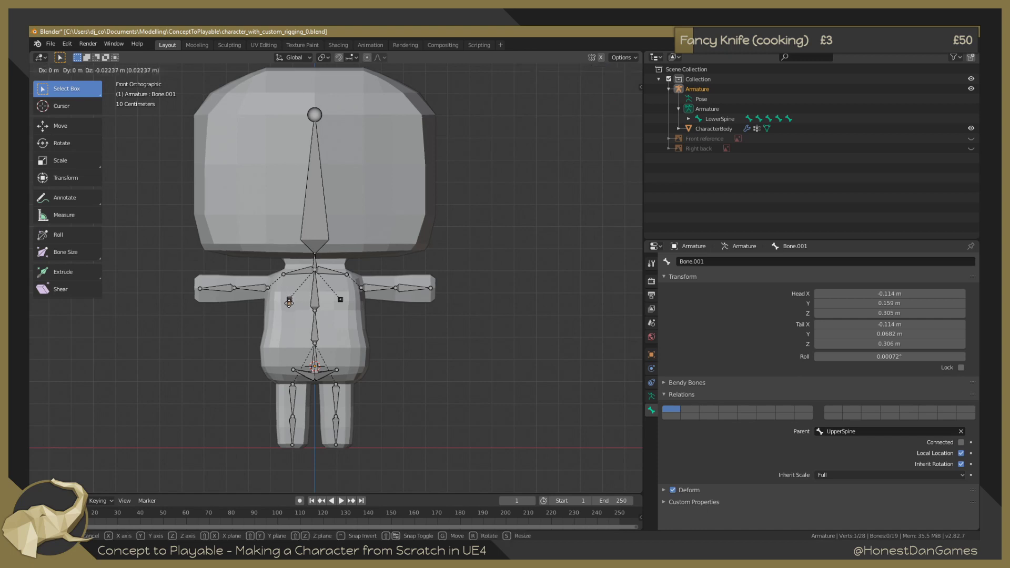
left_click(289, 298)
key("ctrl+z")
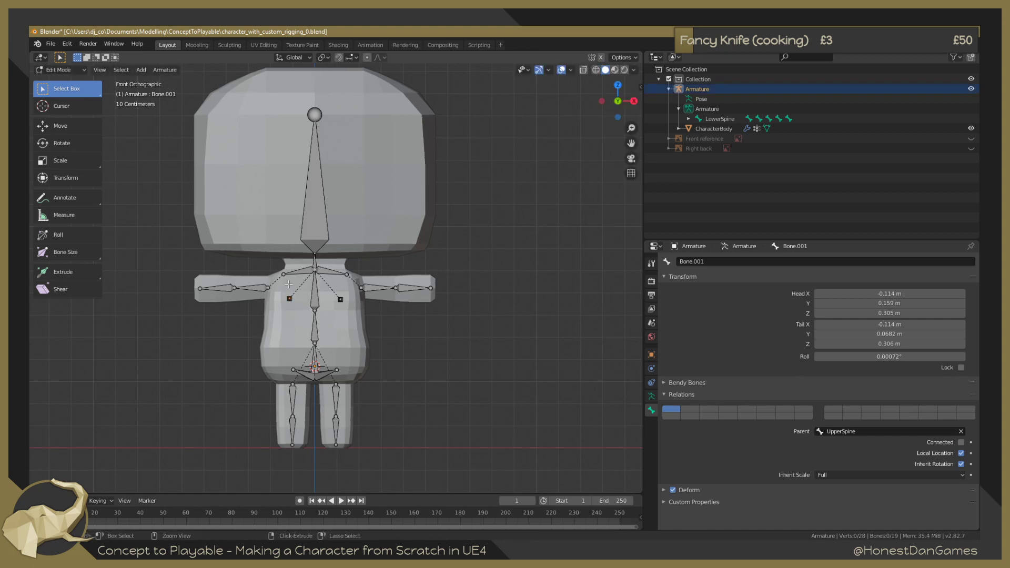
key("ctrl+z")
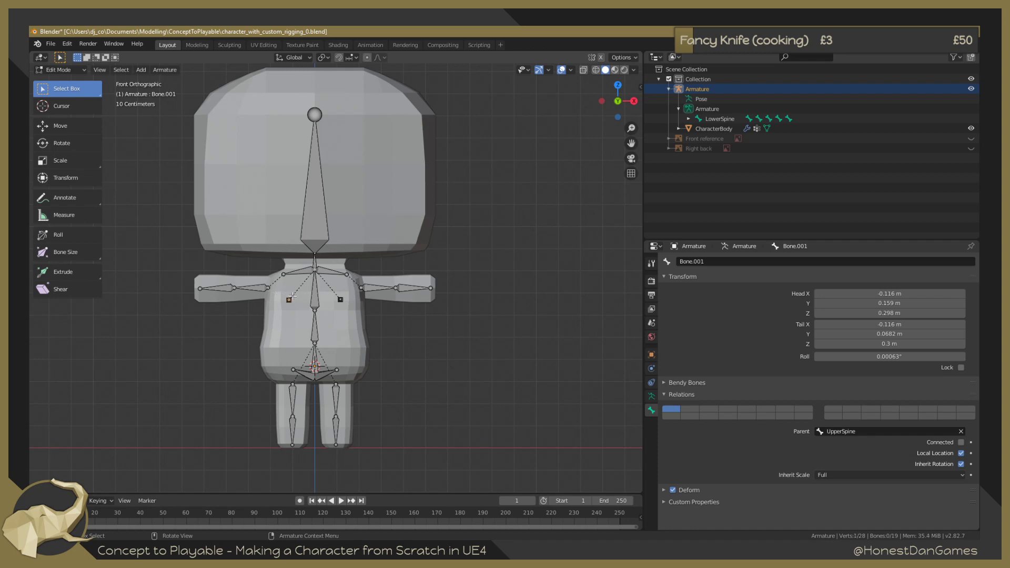
Rename the duplicated right chest bone as Breast.R.
middle_click_drag(286, 301, 307, 319)
left_click(264, 305)
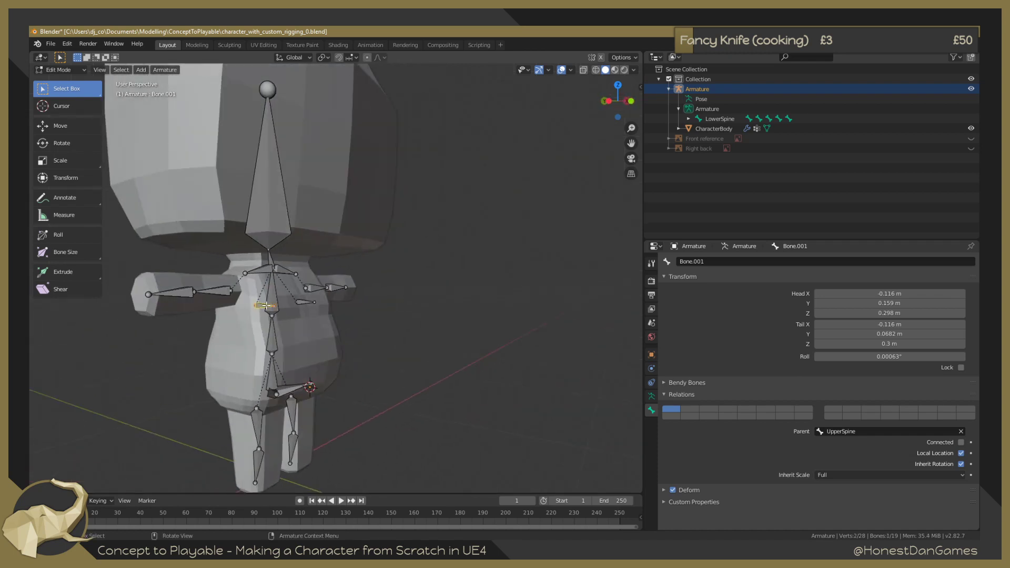
left_click(714, 261)
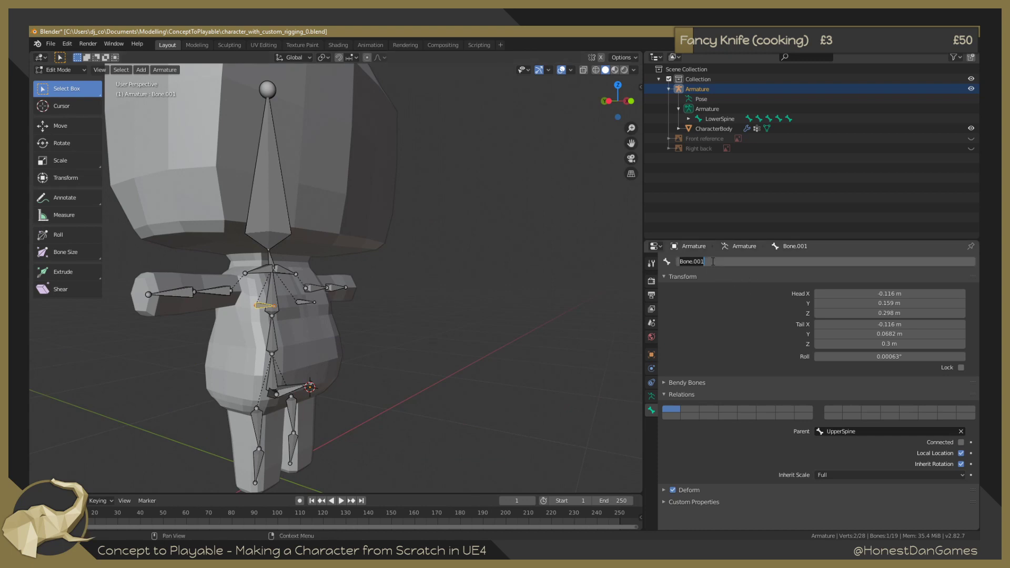
type("B")
type("Right")
key("BackSpace")
key("BackSpace")
key("BackSpace")
key("BackSpace")
key("BackSpace")
type(".R")
key("Return")
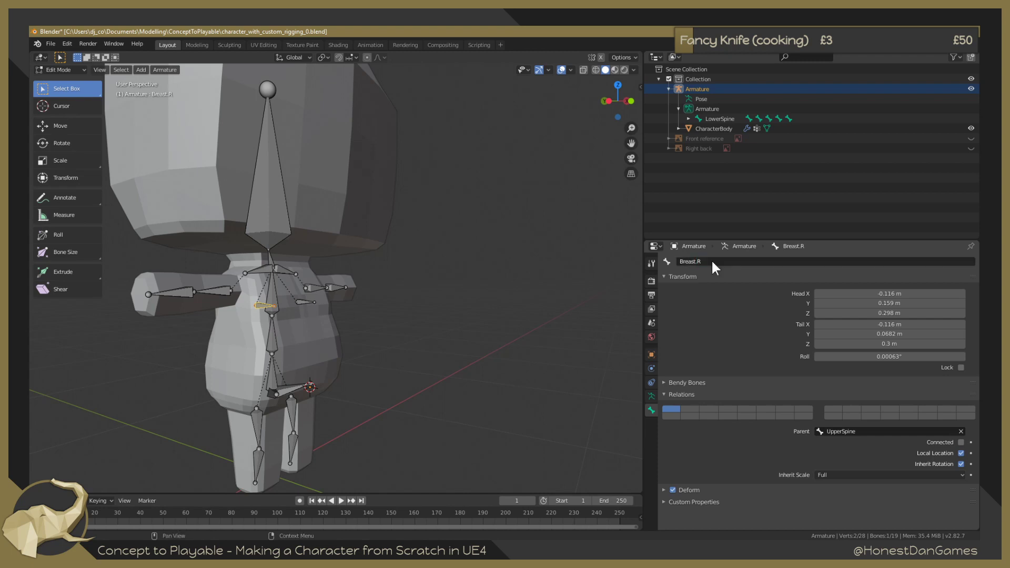
Rename the left chest bone as Breast.L and return to a view of the character's front.
left_click(305, 302)
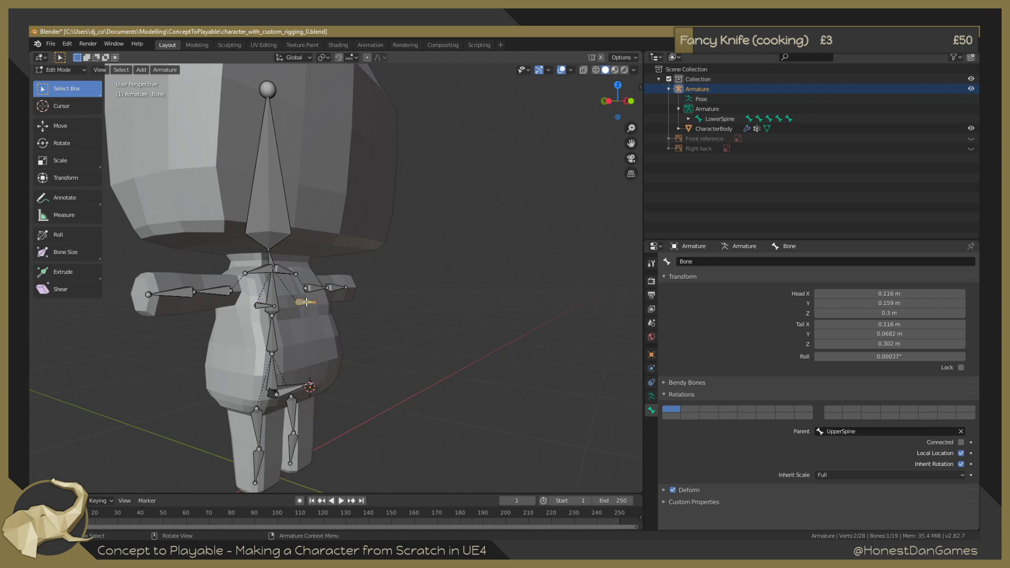
left_click(702, 263)
type("Breast.")
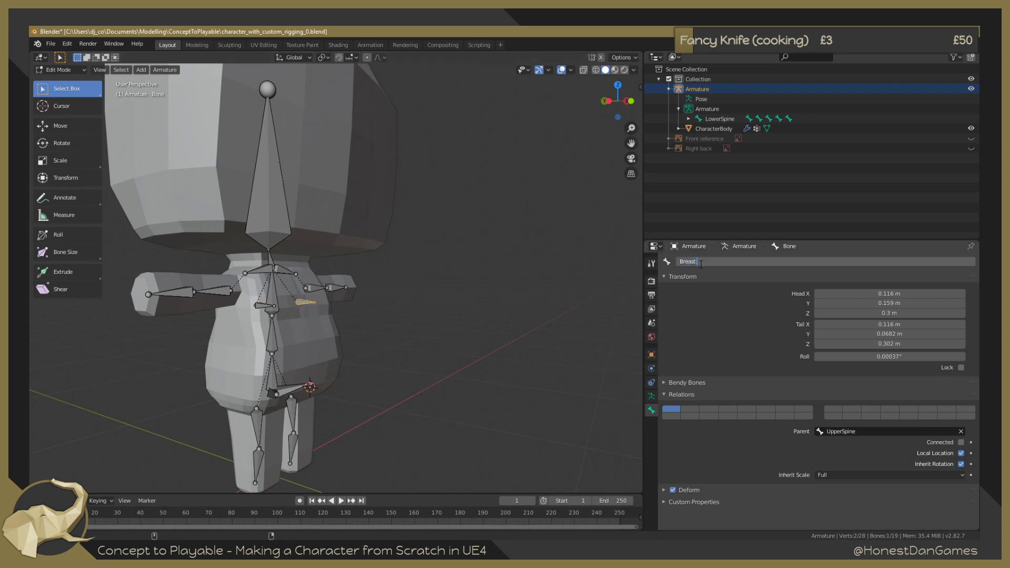
type("L")
key("Return")
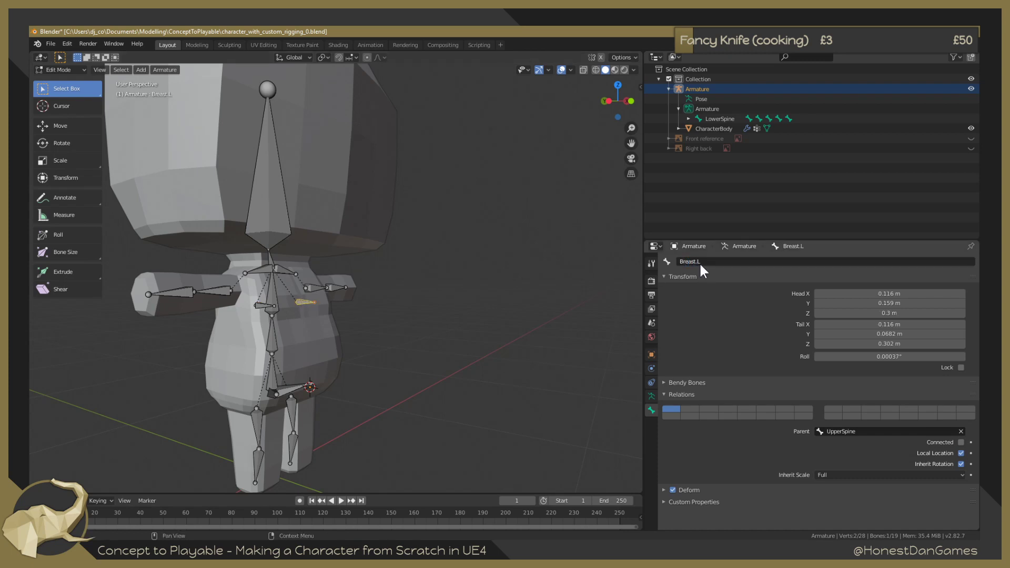
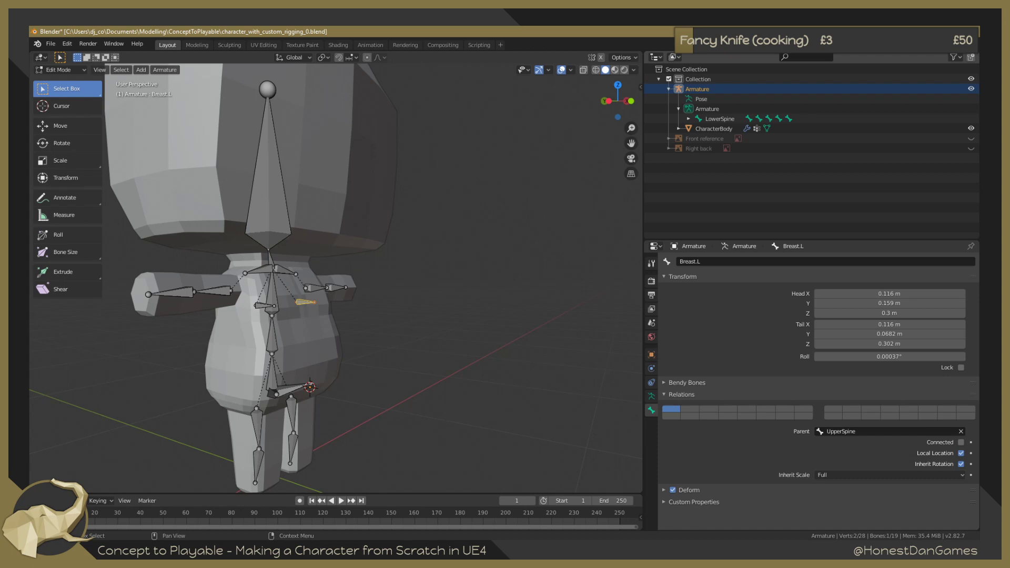
middle_click_drag(509, 368, 413, 357)
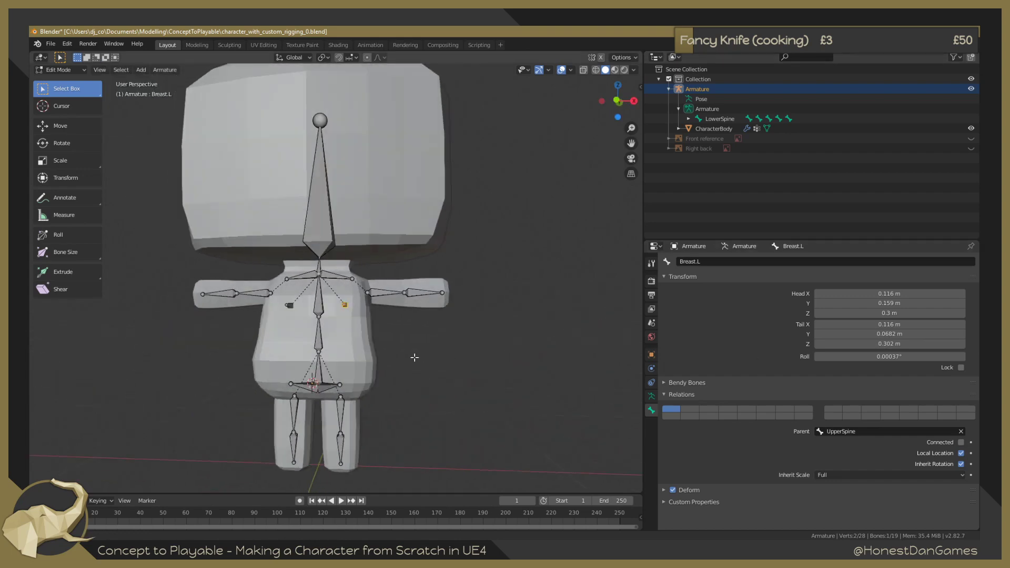
Check the chest bones from the front, select CharacterBody, and try to clear its parent while the armature is in Edit Mode.
scroll(351, 305, "up", 4)
mouse_move(493, 389)
middle_mouse_down()
mouse_move(357, 392)
mouse_move(491, 407)
middle_mouse_up()
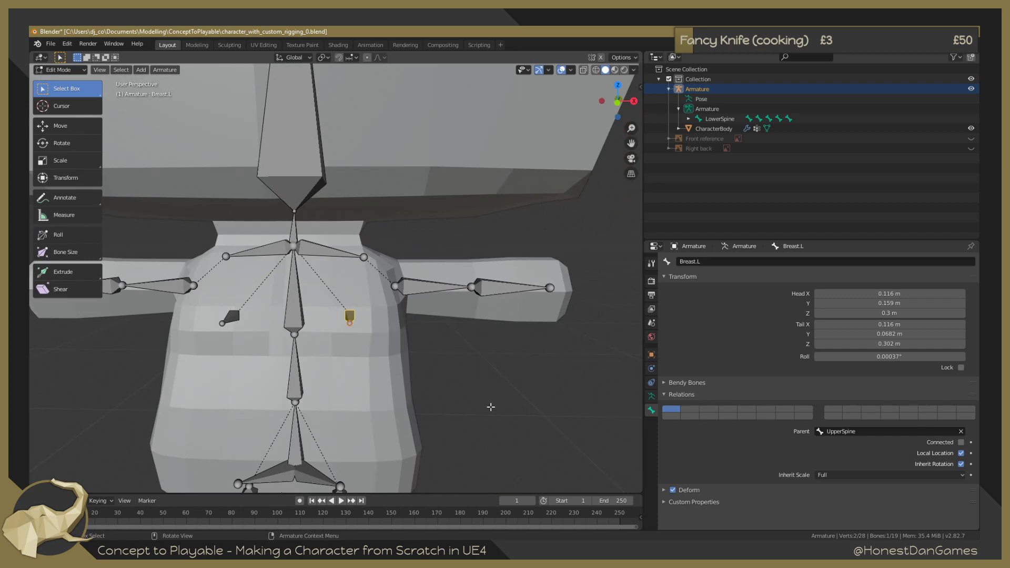
key("KP_1")
scroll(463, 332, "down", 6)
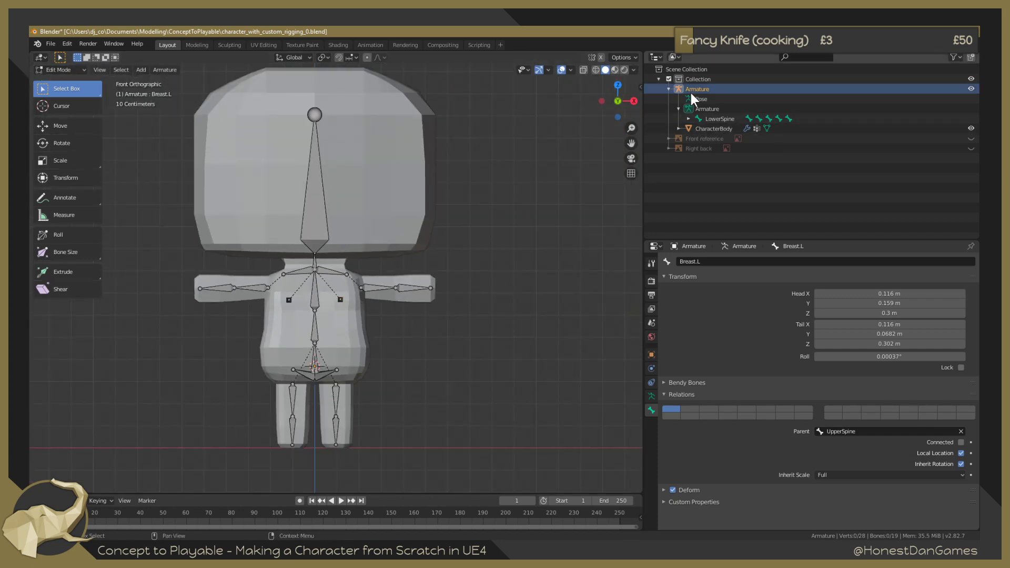
left_click(708, 132)
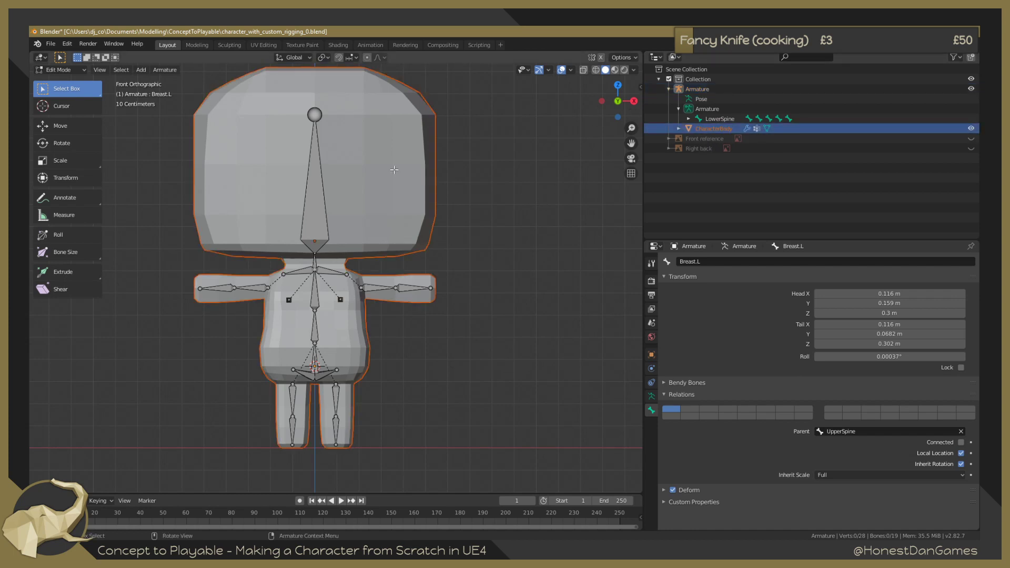
key("alt+p")
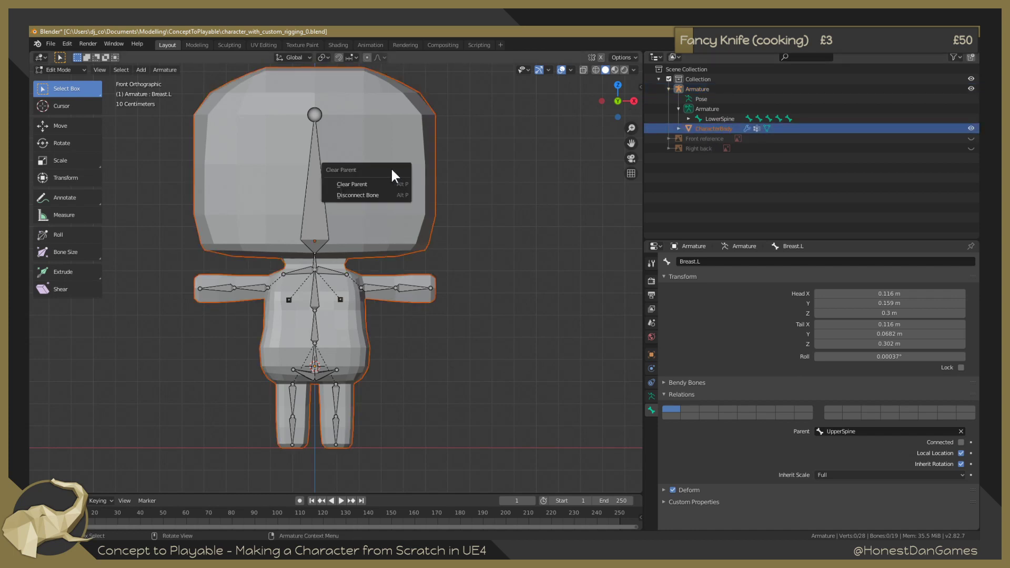
left_click(368, 184)
key("ctrl+Tab")
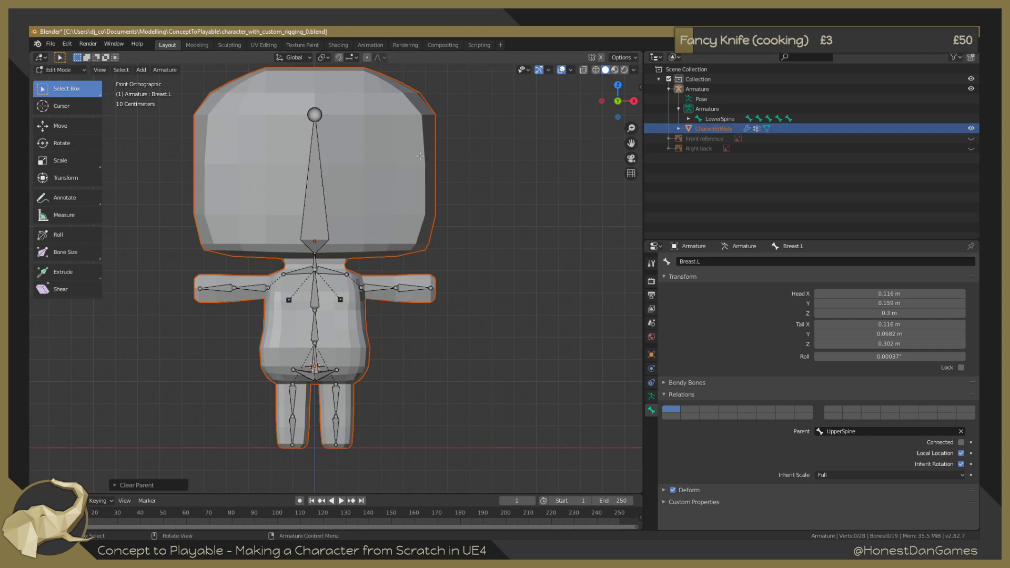
key("Tab")
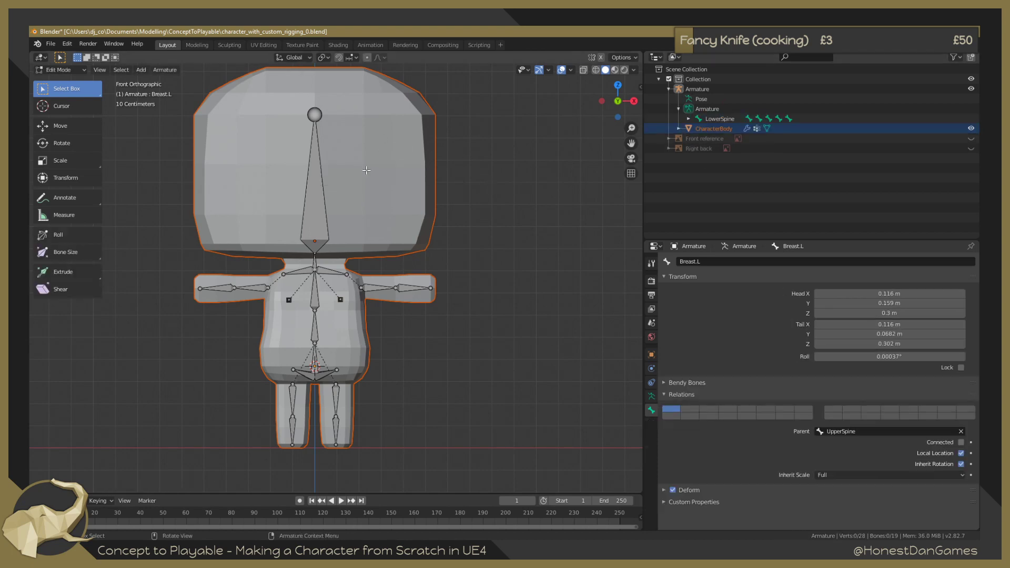
Switch to Object Mode, select the character body, and try the Object option for setting its parent.
left_click(65, 68)
left_click(81, 83)
left_click(387, 149)
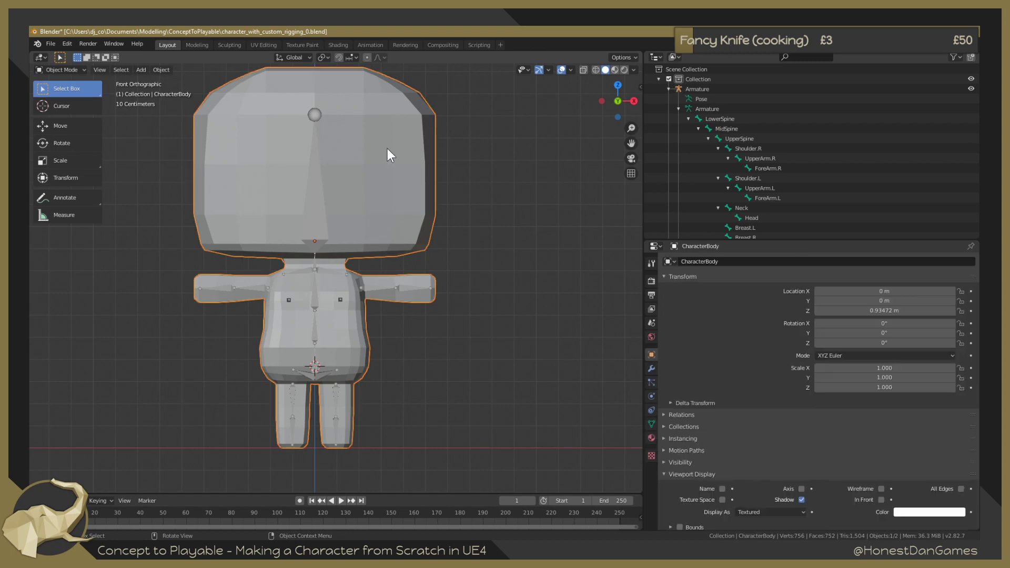
key("ctrl+p")
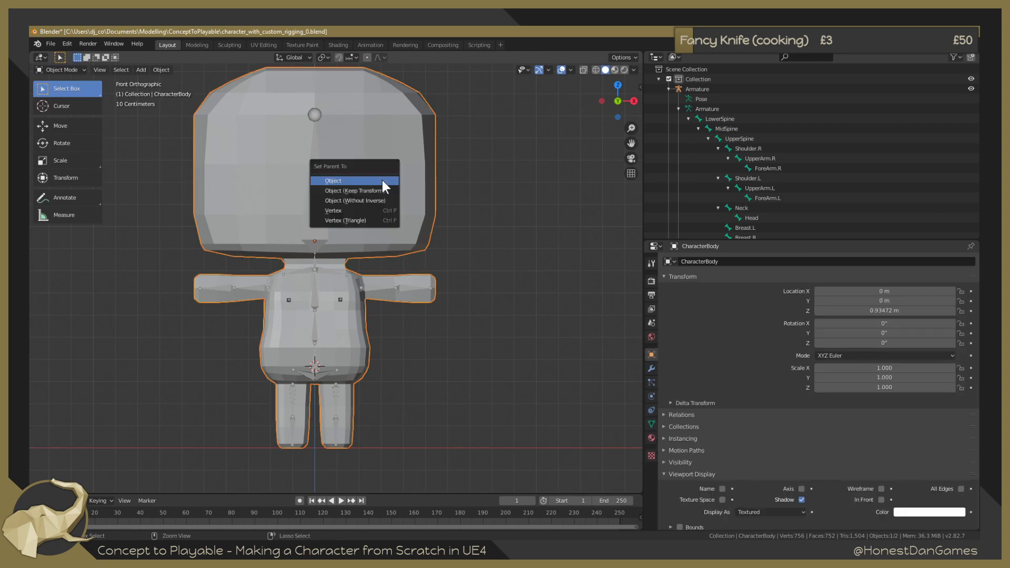
left_click(379, 181)
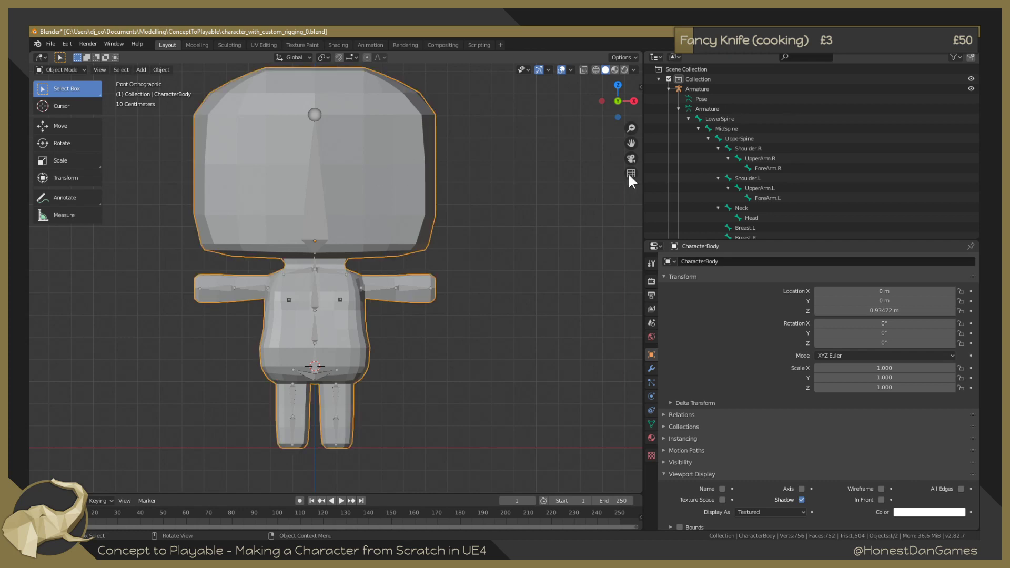
Add the Armature to the CharacterBody selection, try Vertex (Triangle) parenting, and reselect only the body mesh.
left_click(693, 89, "ctrl")
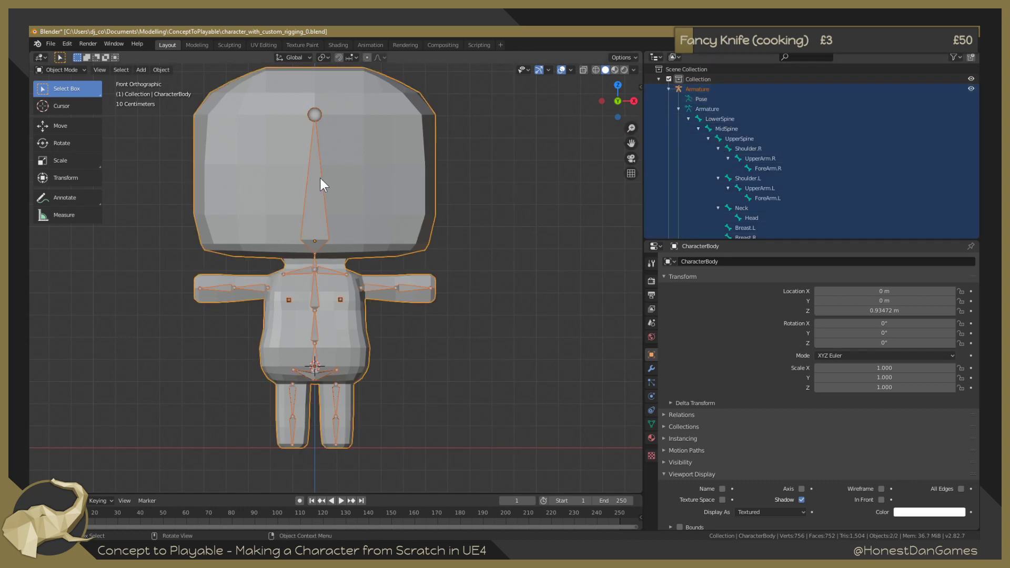
key("alt+p")
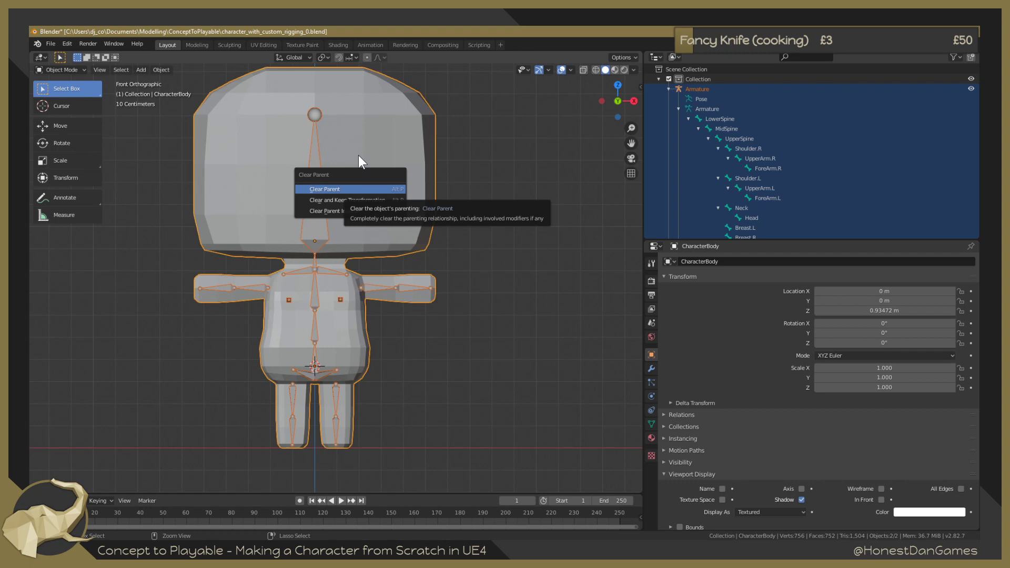
key("Escape")
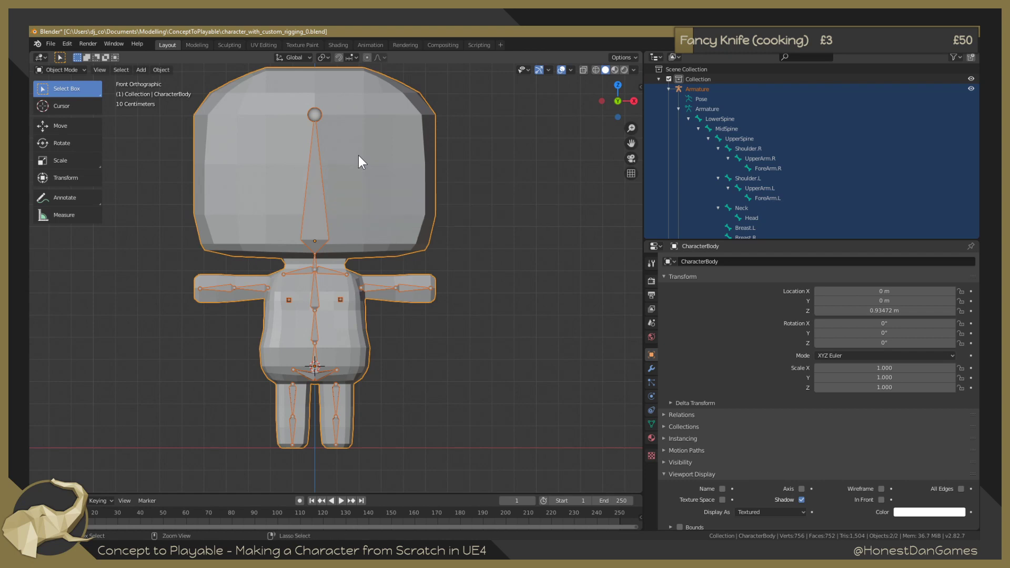
key("ctrl+p")
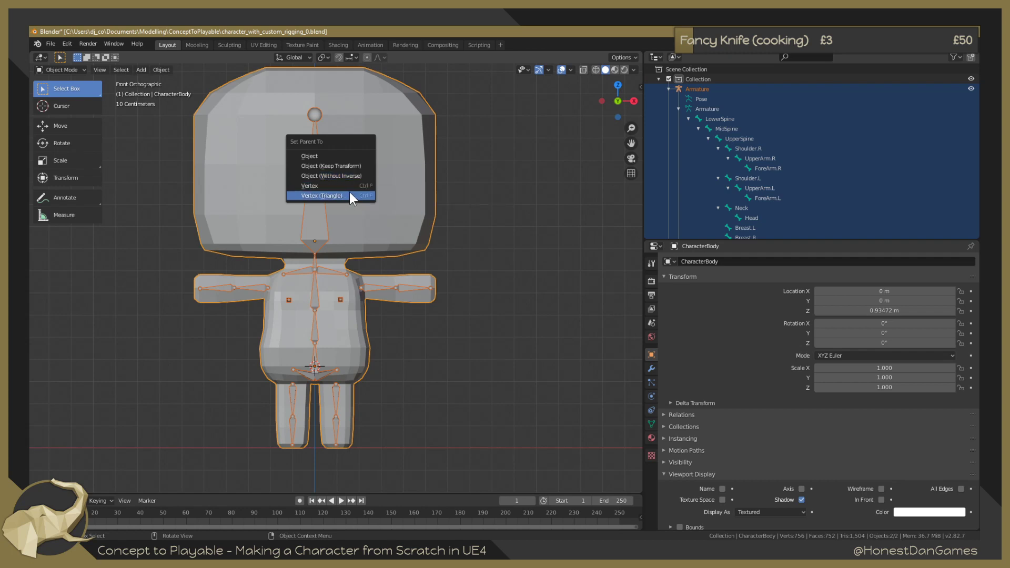
left_click(326, 195)
left_click(466, 193)
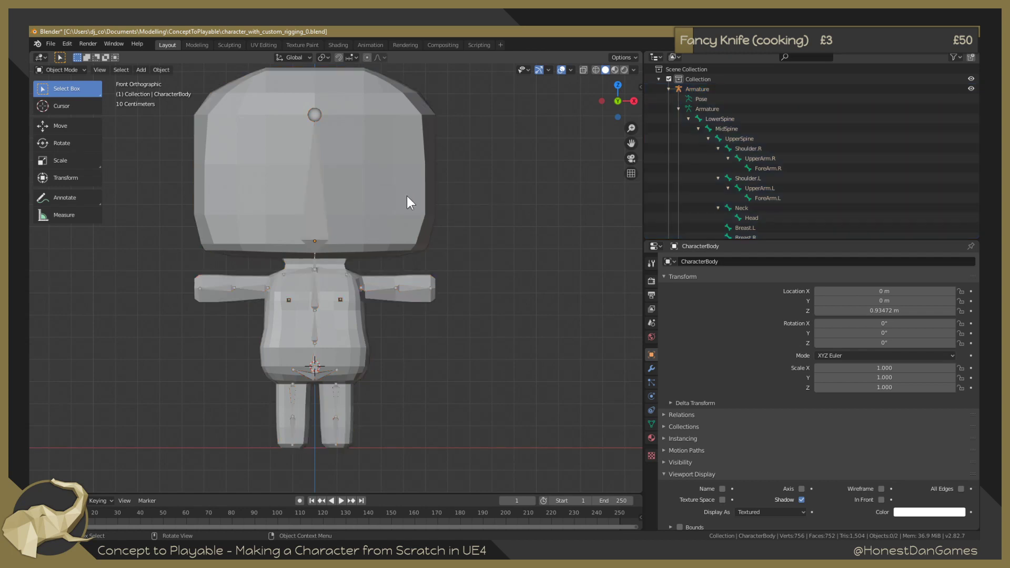
left_click(388, 157)
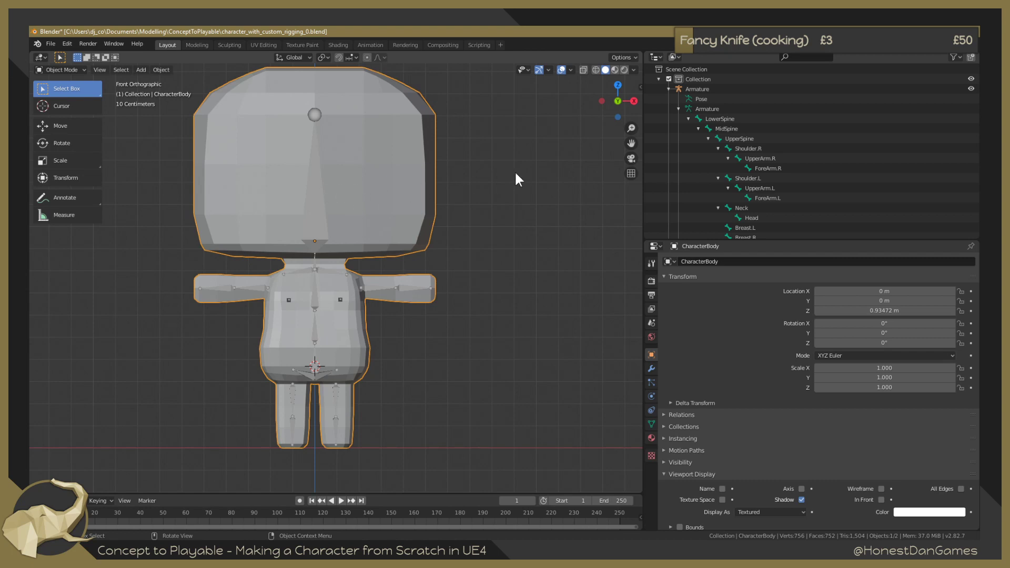
Return to the armature's Edit Mode, select CharacterBody together with the Armature, and try making a Connected parent.
left_click(705, 108)
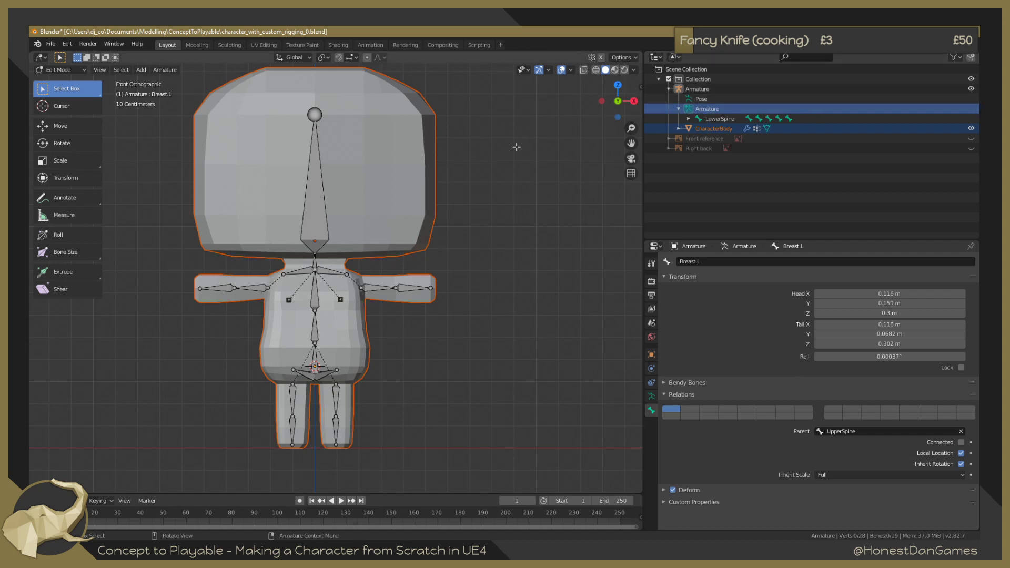
left_click(700, 90)
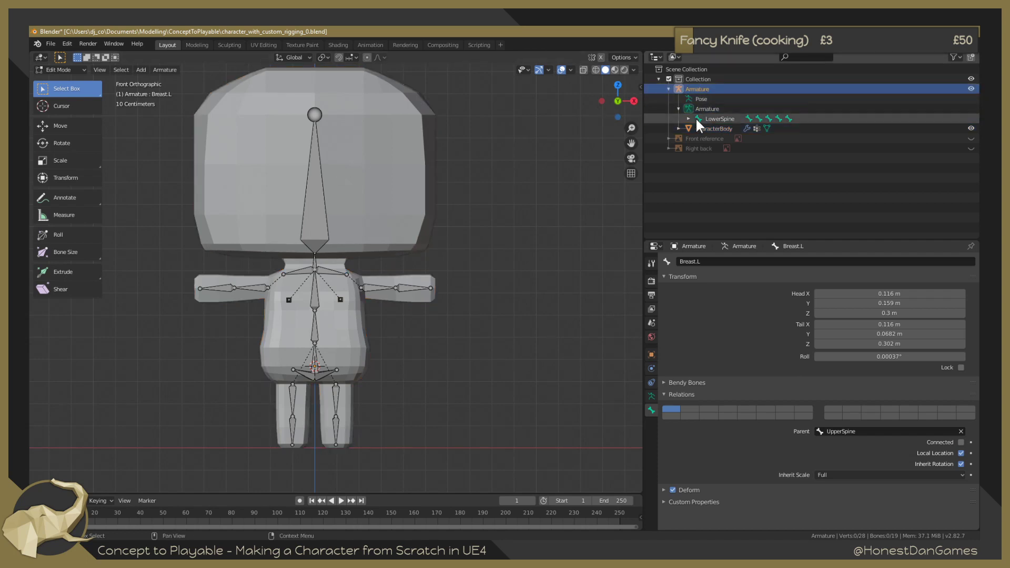
left_click(713, 130)
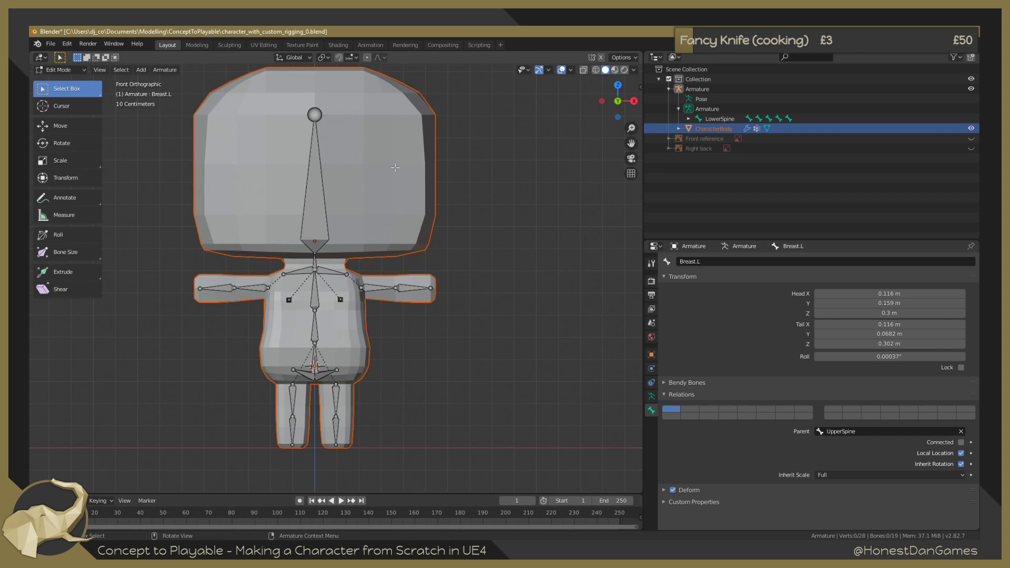
left_click(699, 89, "ctrl")
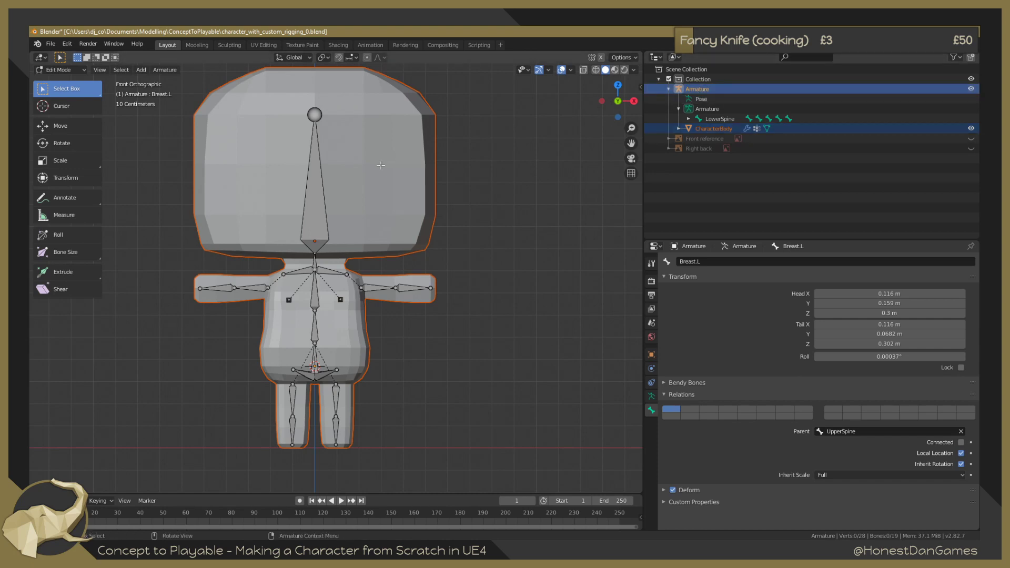
key("ctrl+p")
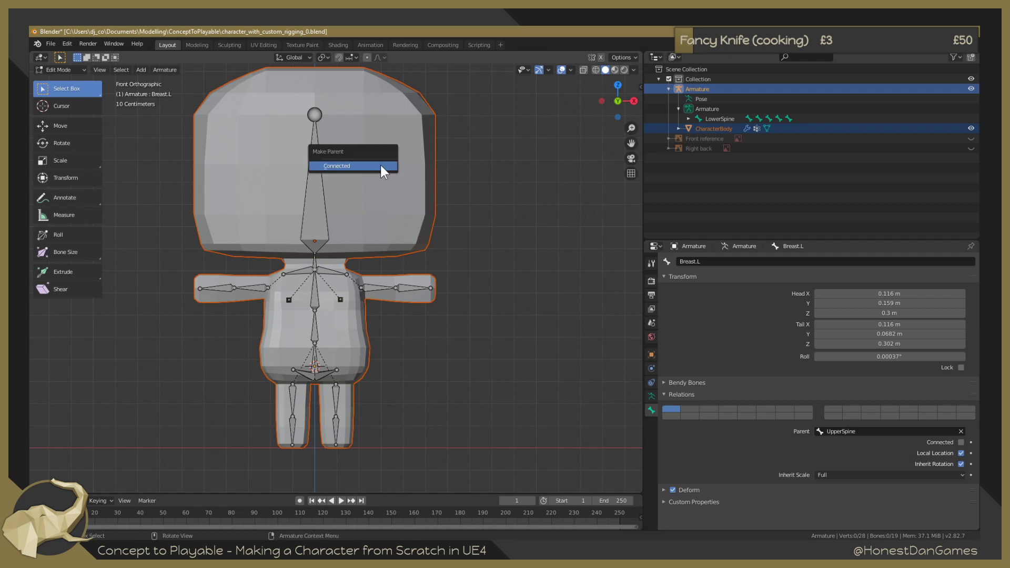
left_click(340, 167)
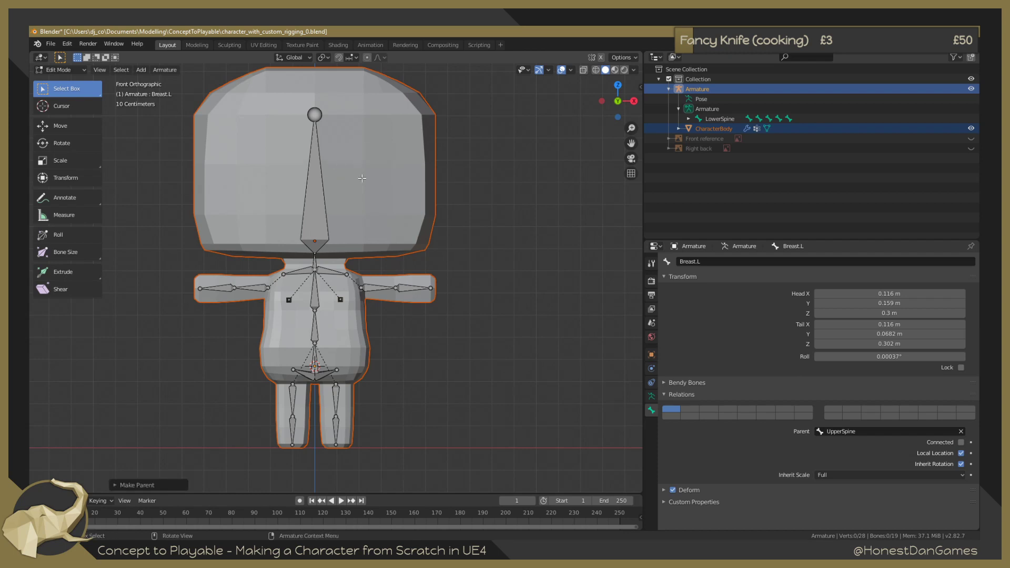
left_click(537, 205)
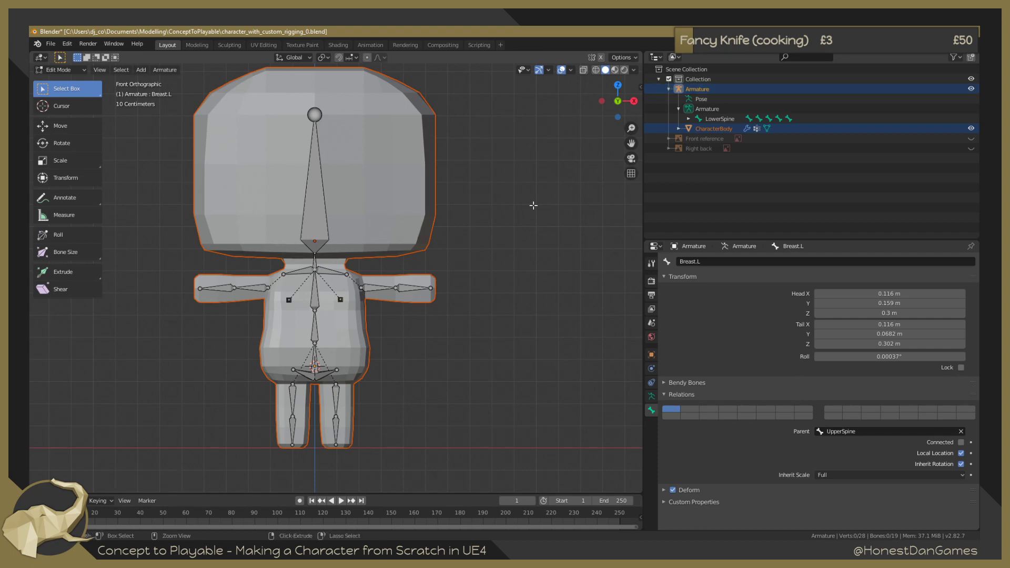
Reselect CharacterBody and the Armature in Edit Mode and request the parenting options again.
left_click(713, 129)
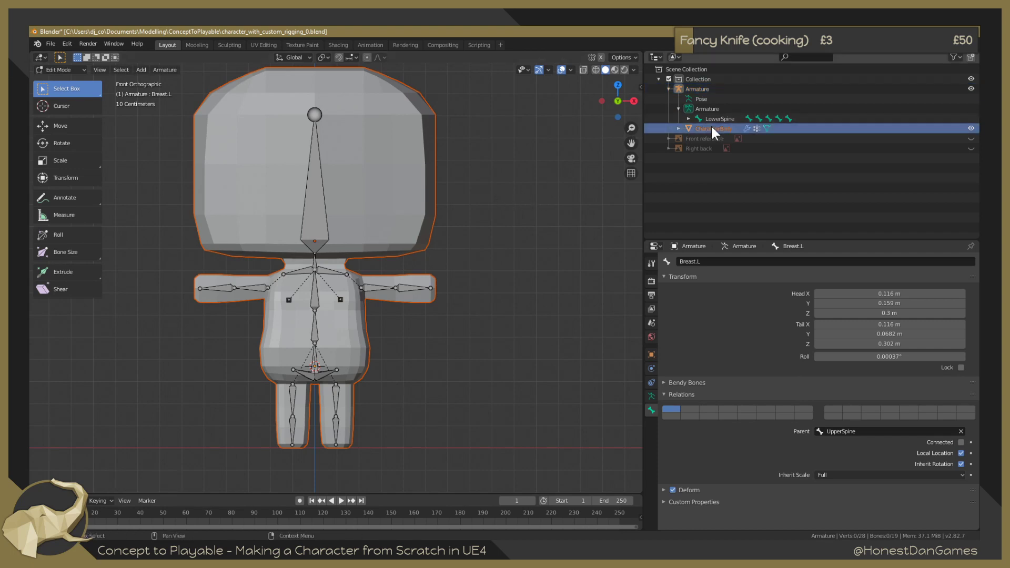
left_click(693, 88, "ctrl")
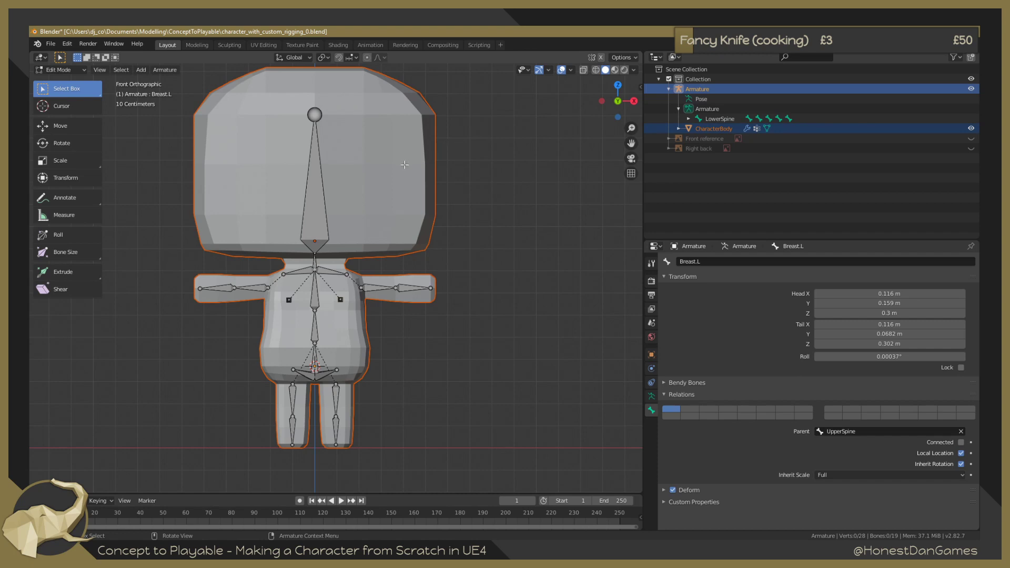
key("ctrl+p")
Try again to clear the parent of CharacterBody alone in Edit Mode, and check the items nested under it.
left_click(695, 128)
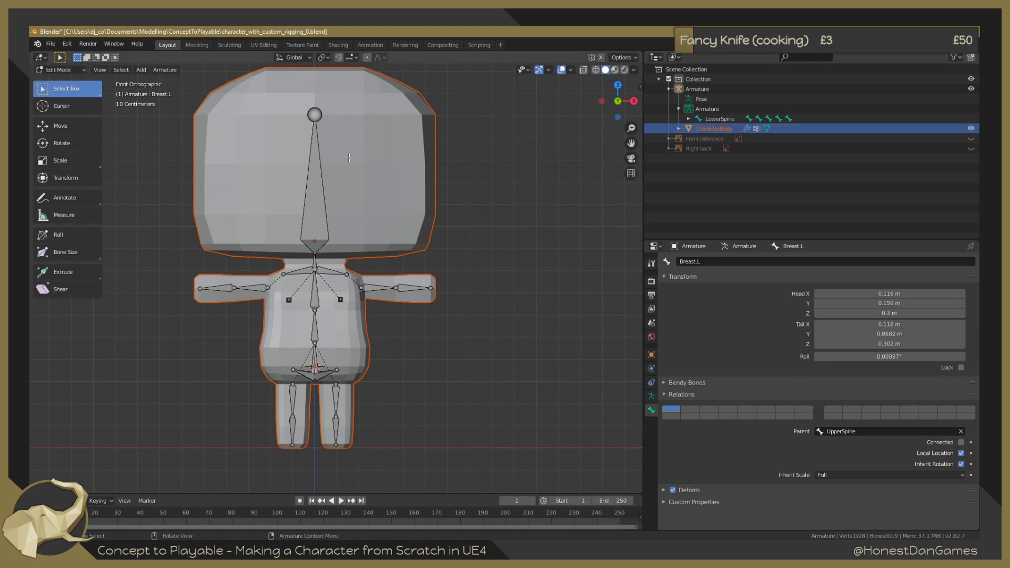
key("alt+p")
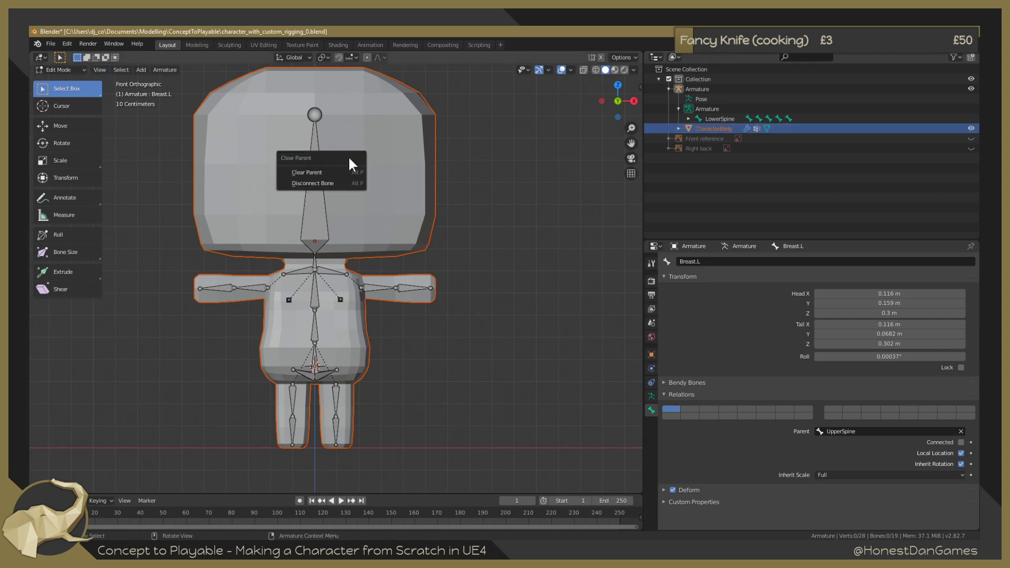
left_click(330, 170)
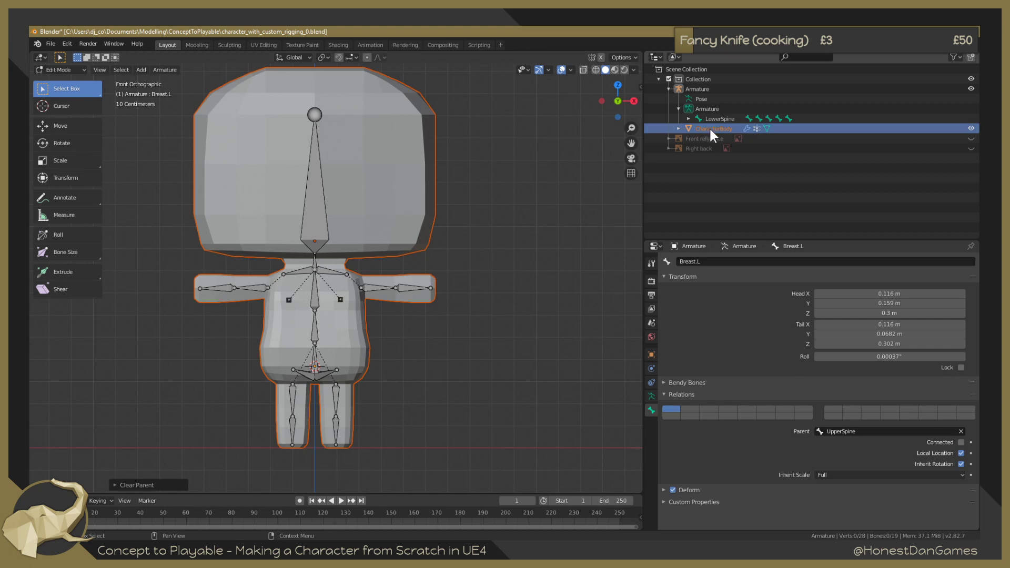
left_click(678, 128)
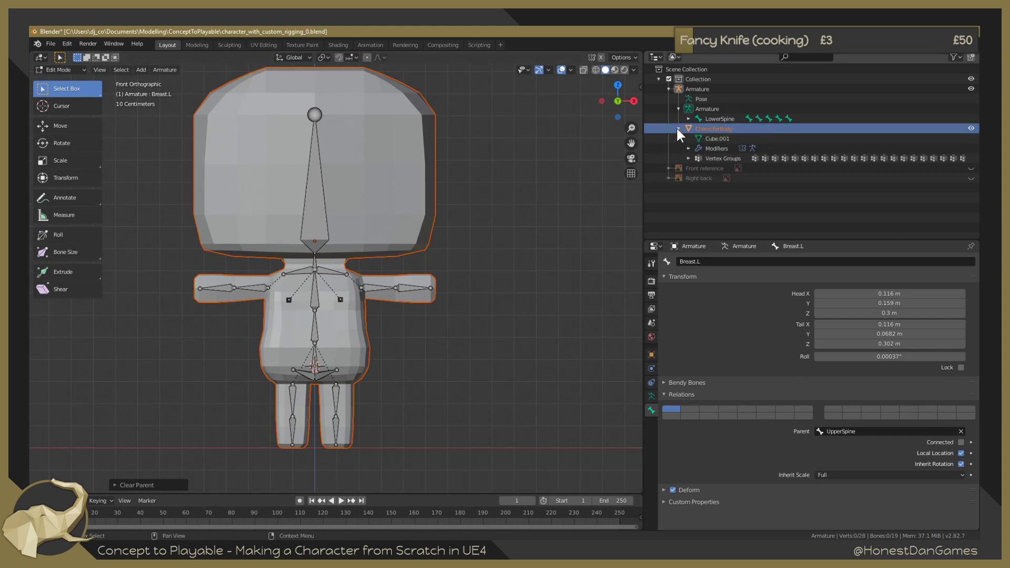
left_click(678, 128)
scroll(460, 190, "down", 3)
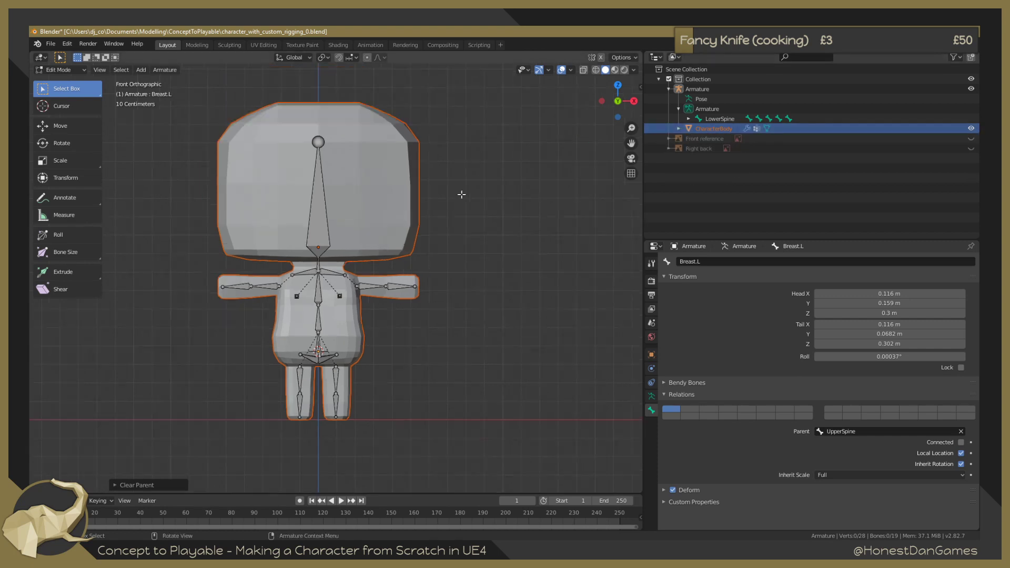
scroll(455, 196, "up", 2)
Switch to Object Mode, select the character body mesh, and clear its parent.
left_click(54, 69)
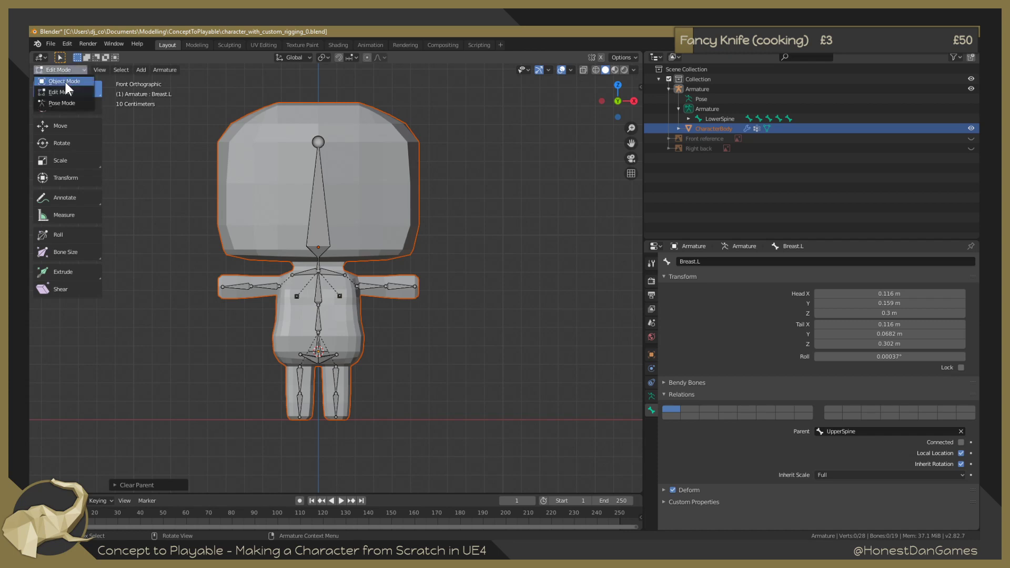
left_click(65, 82)
left_click(365, 166)
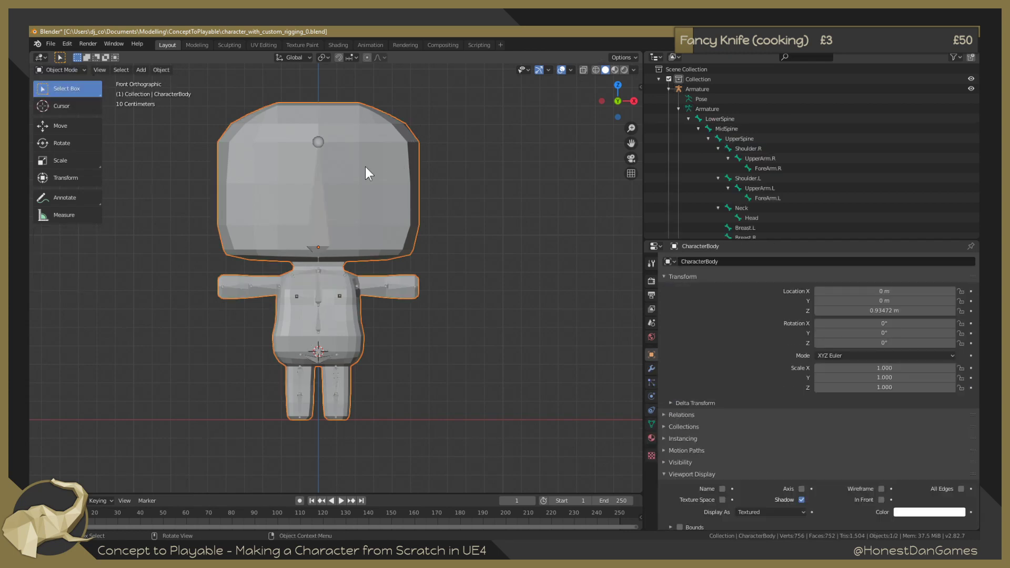
key("alt+p")
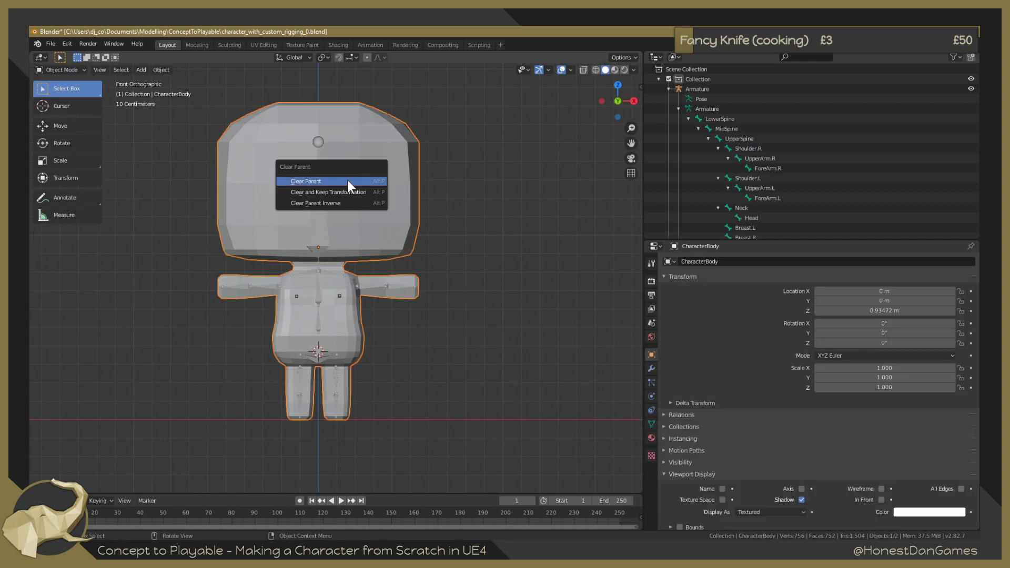
left_click(347, 180)
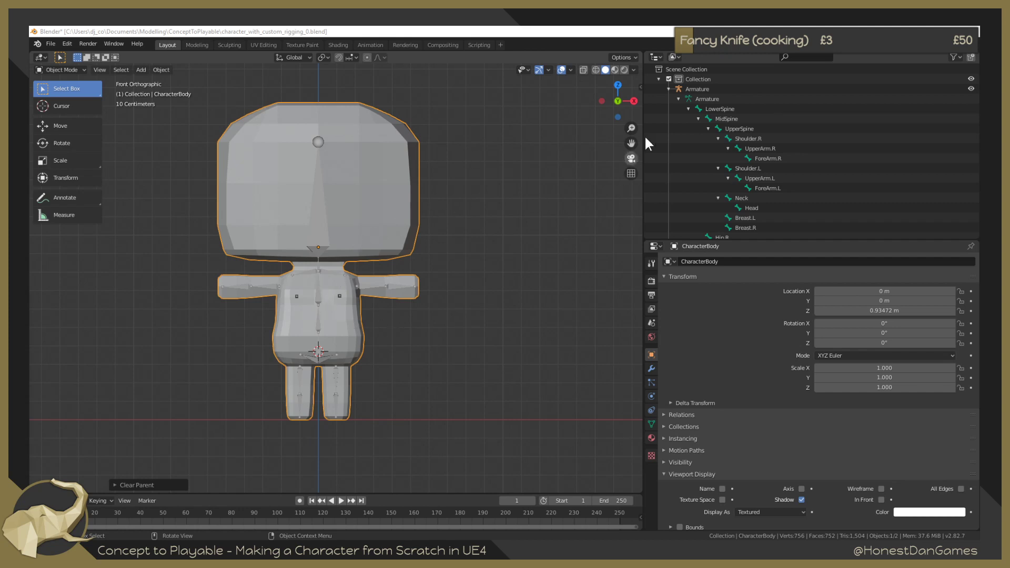
left_click(666, 88)
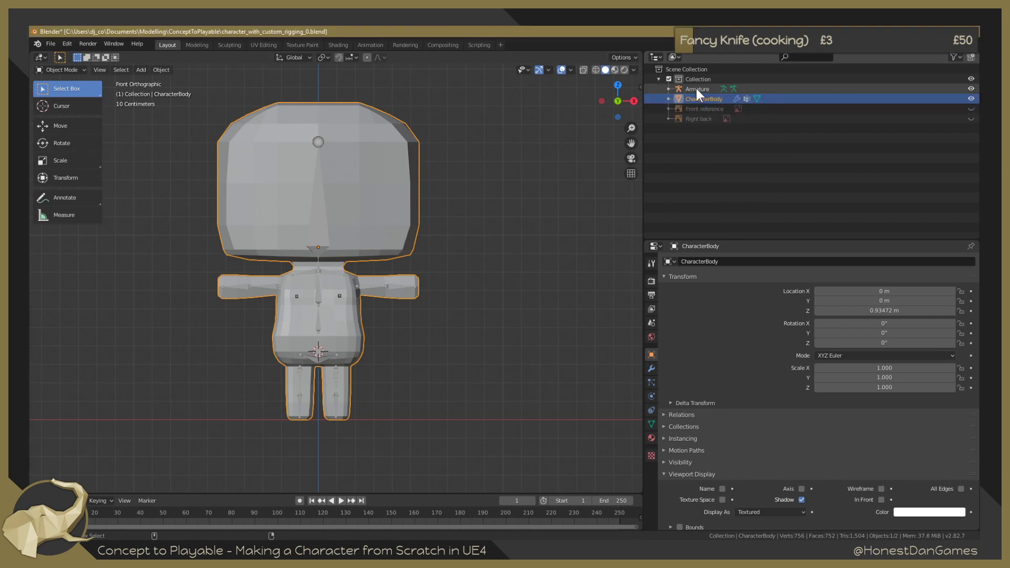
left_click(696, 88, "ctrl")
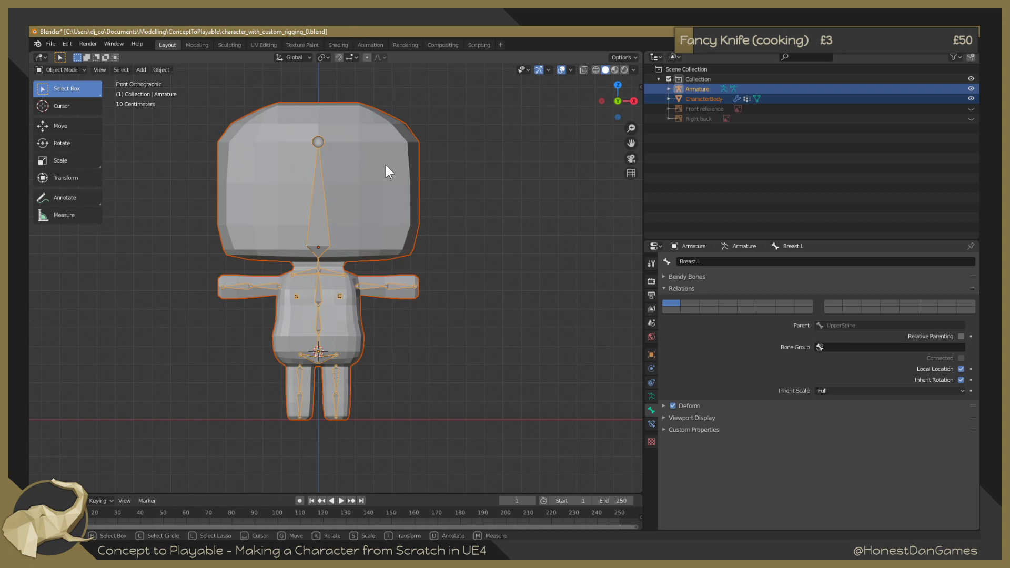
left_click(457, 198)
mouse_move(457, 198)
middle_mouse_down()
mouse_move(463, 205)
mouse_move(442, 201)
middle_mouse_up()
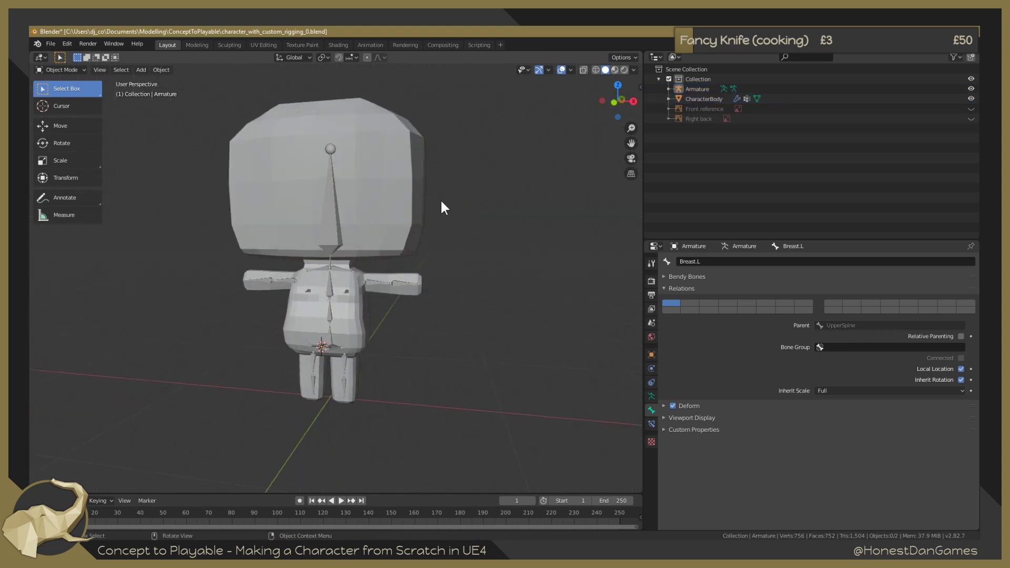
key("KP_1")
Select the character body mesh followed by the Armature, and parent the mesh to it with automatic weights.
left_click(373, 221)
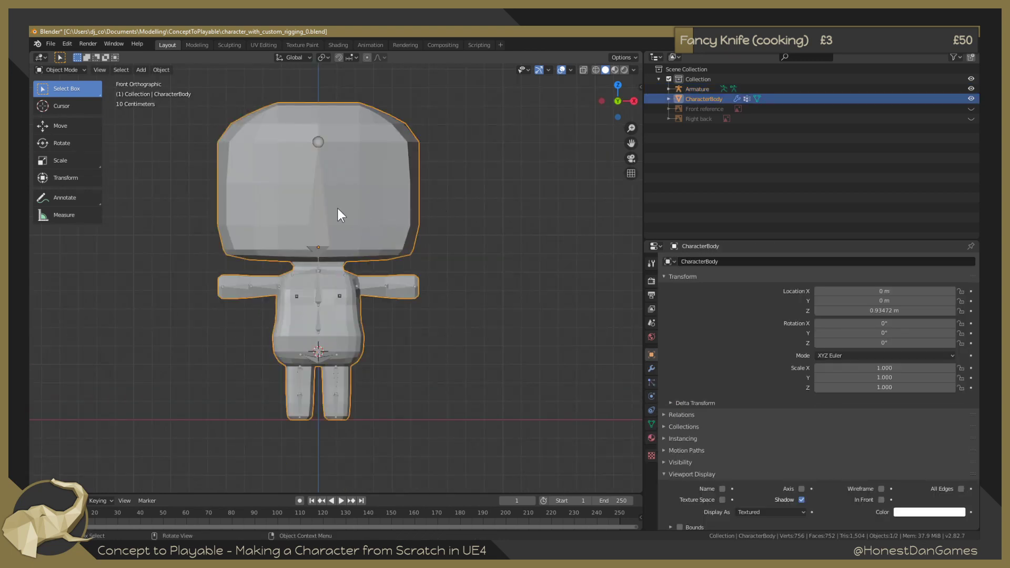
left_click(700, 90, "ctrl")
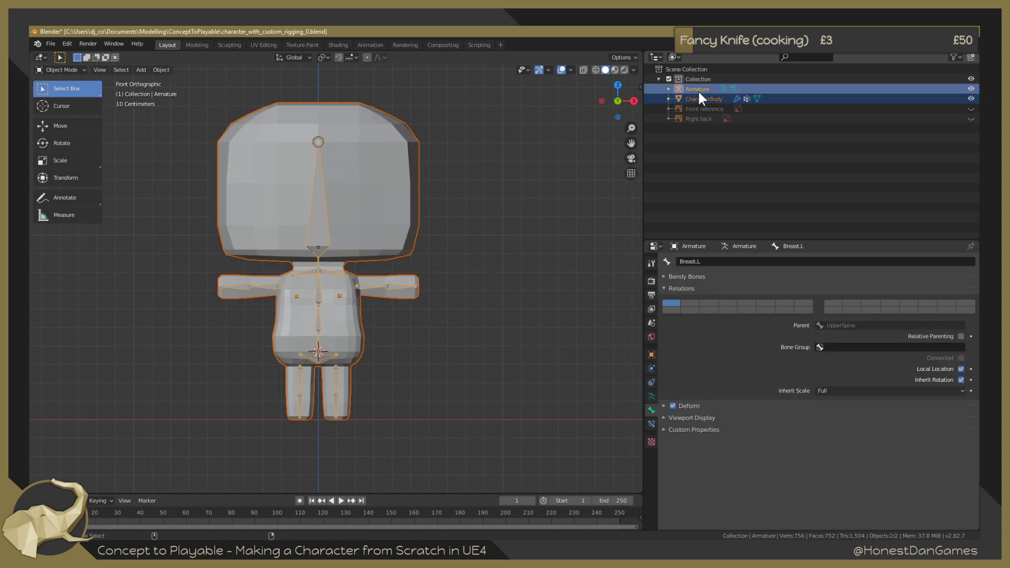
key("ctrl+p")
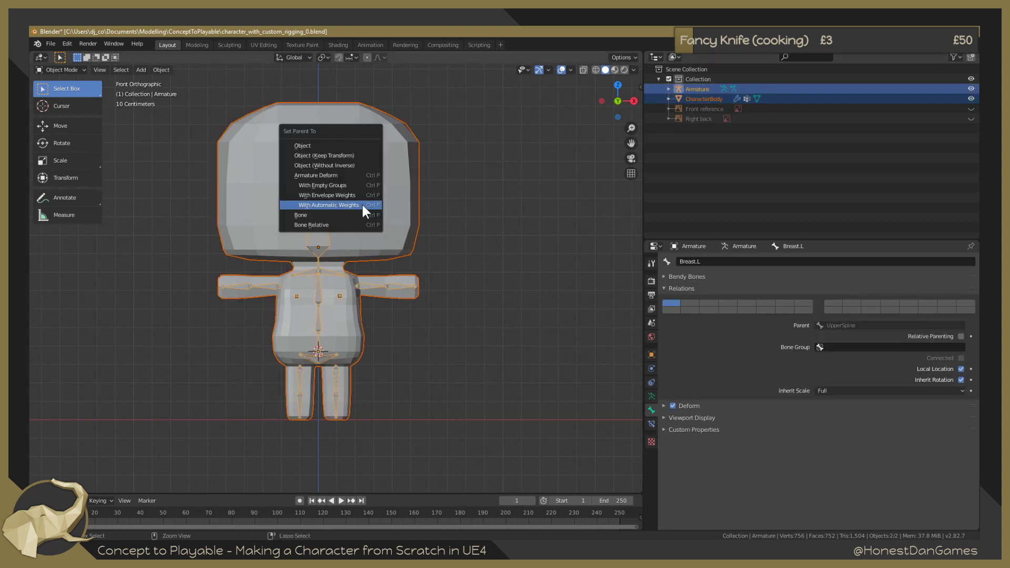
left_click(355, 209)
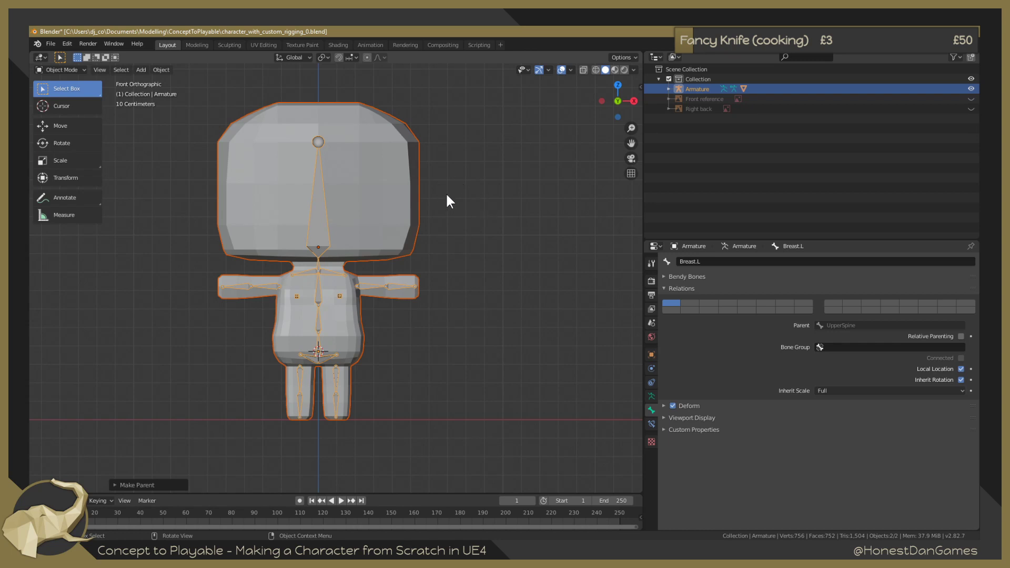
left_click(446, 176)
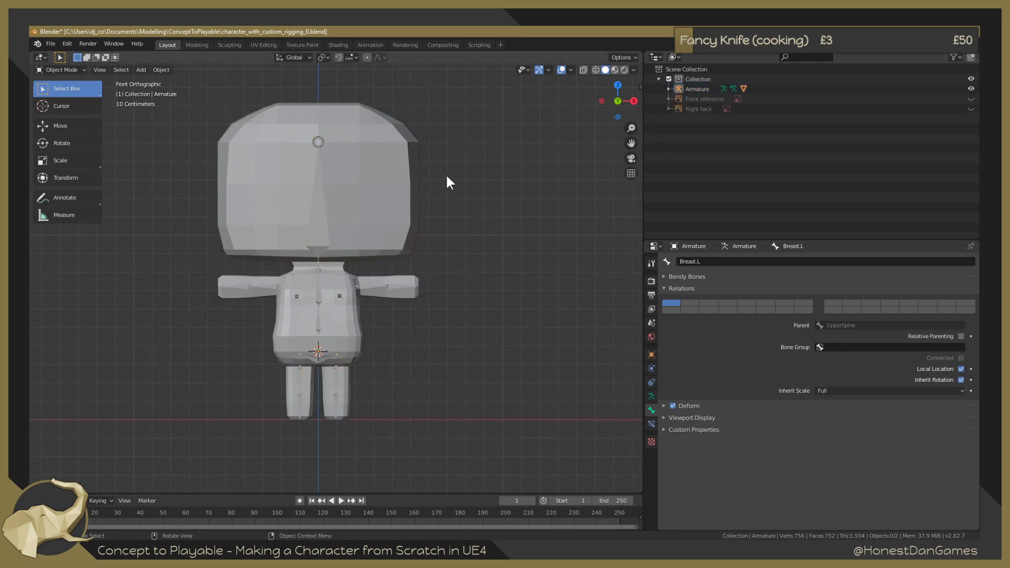
Switch the armature to Pose Mode and test how the mesh follows a trial rotation of the ForeArm.L bone.
left_click(87, 71)
left_click(76, 100)
left_click(406, 287)
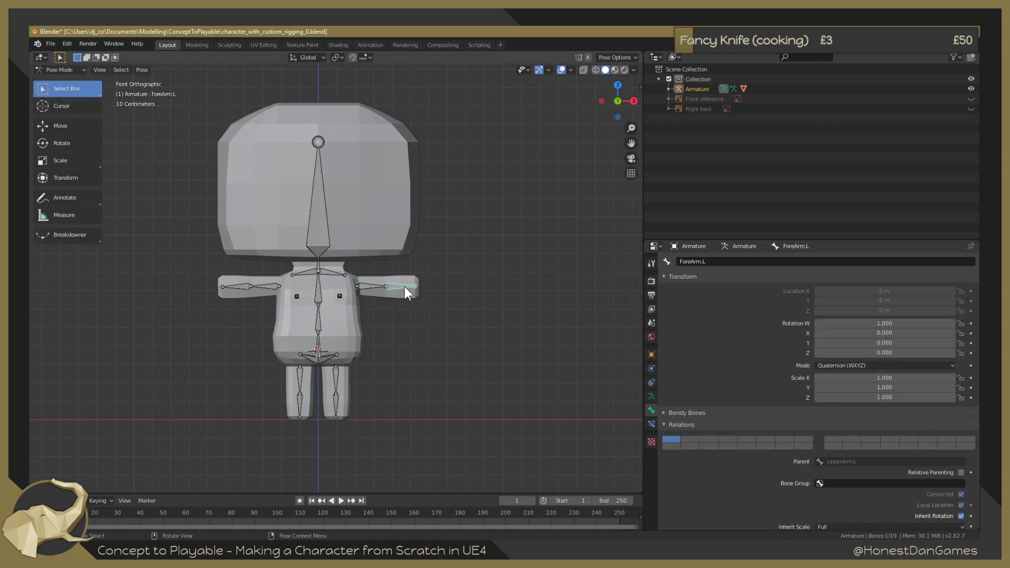
key("r")
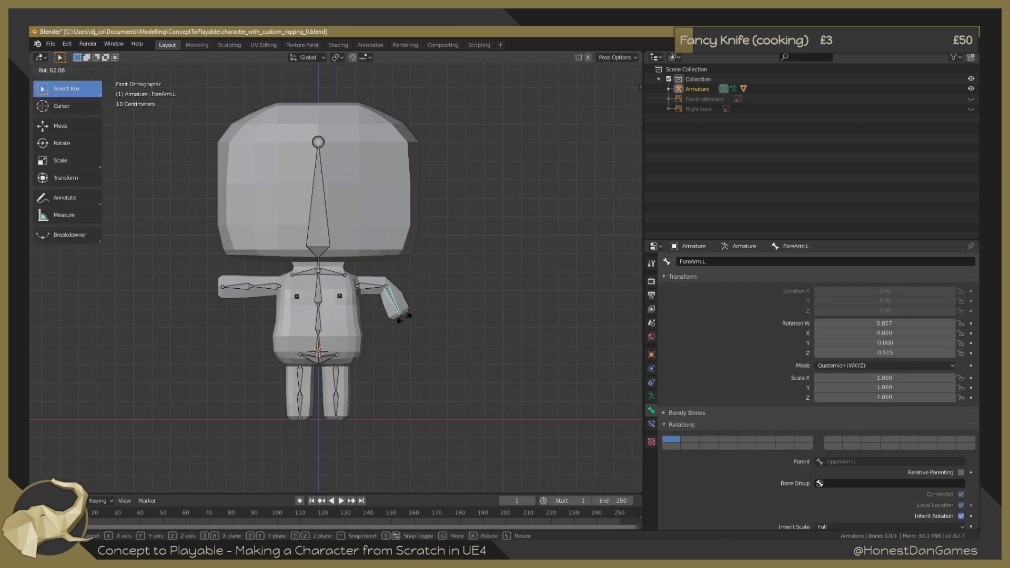
right_click(403, 318)
Test the mesh deformation with a trial move and rotation of the UpperArm.L bone, cancelling both.
left_click(365, 286)
key("g")
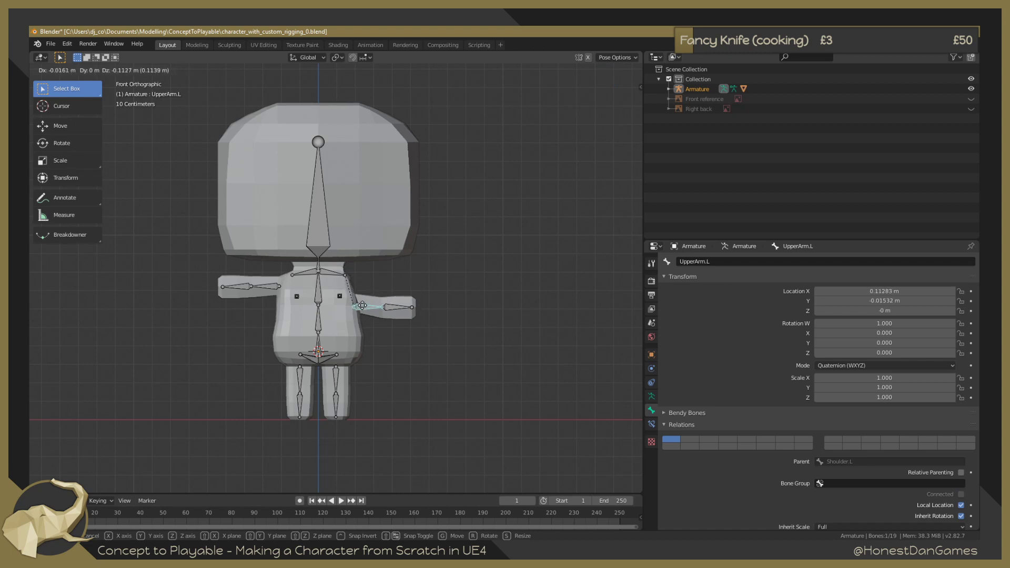
right_click(382, 286)
key("r")
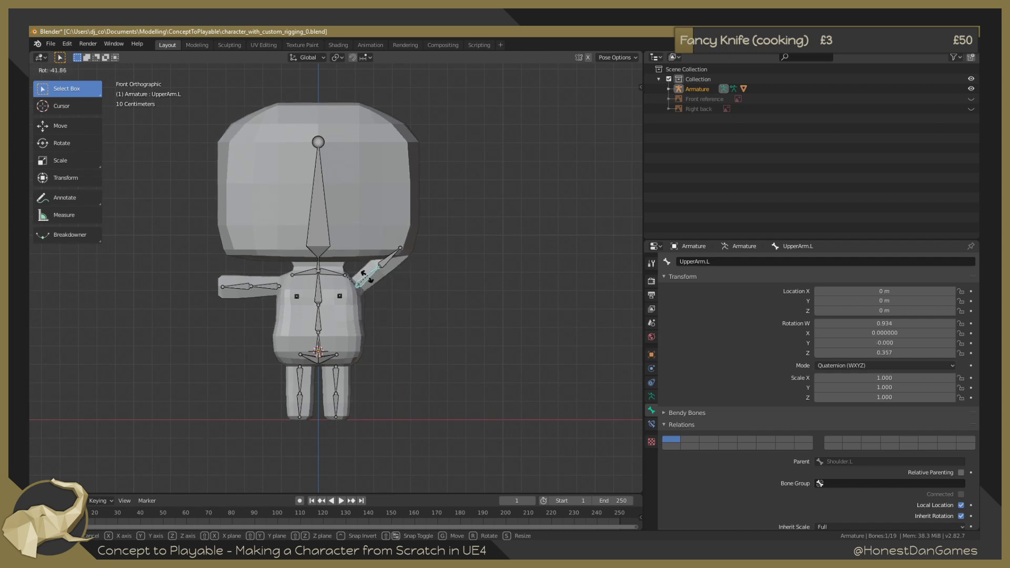
key("Escape")
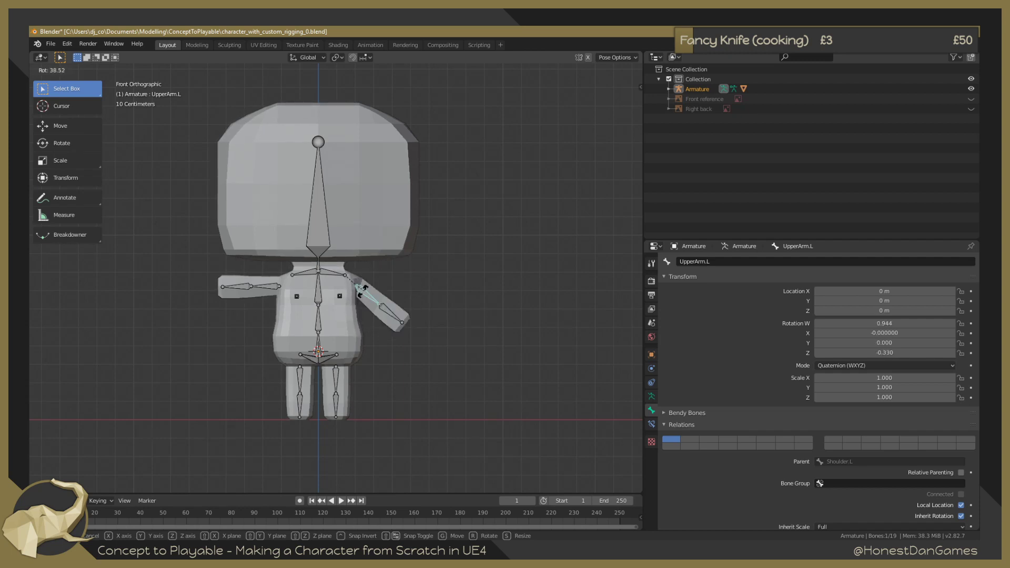
Examine how the chest, shoulder and arm bones sit in the body, checking Breast.L and UpperArm.L individually.
middle_click_drag(365, 293, 295, 305)
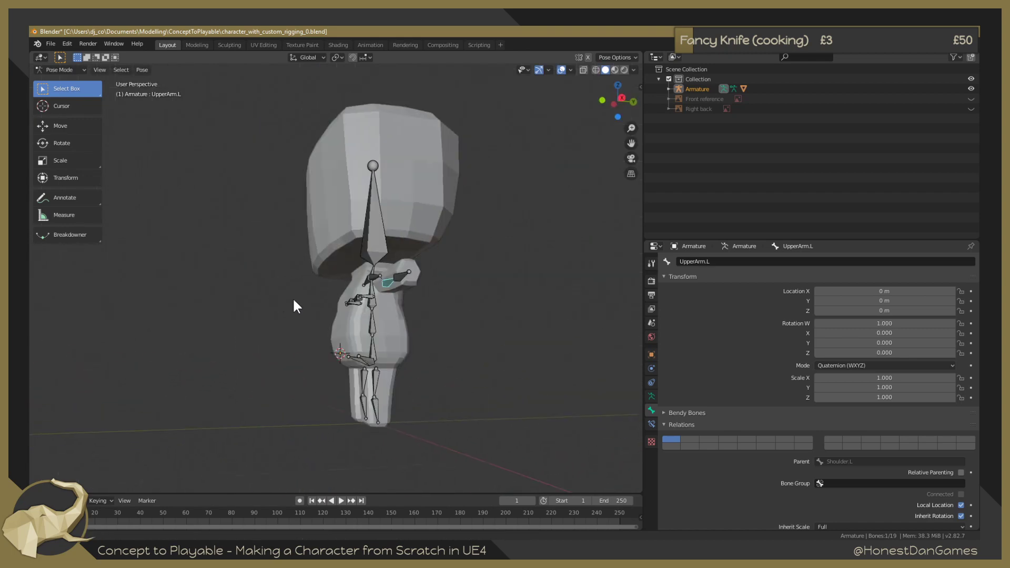
scroll(390, 313, "up", 6)
middle_click_drag(453, 345, 413, 334)
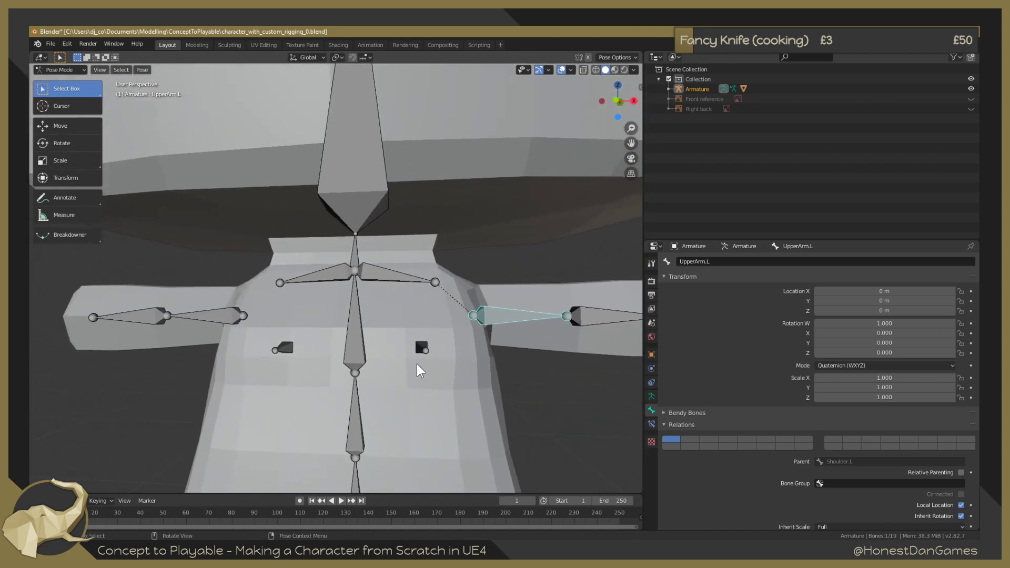
left_click(422, 347)
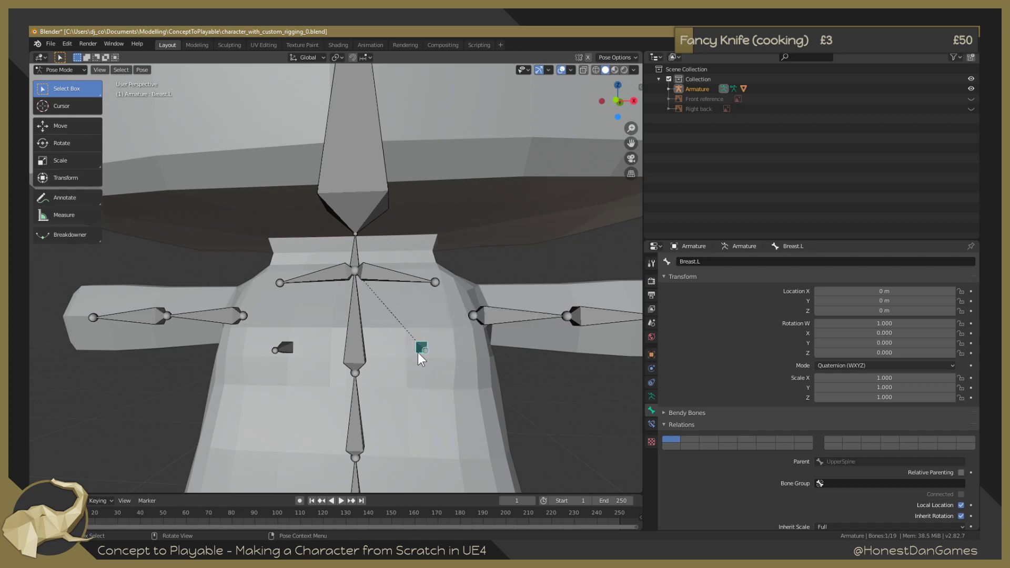
left_click(504, 327)
key("KP_1")
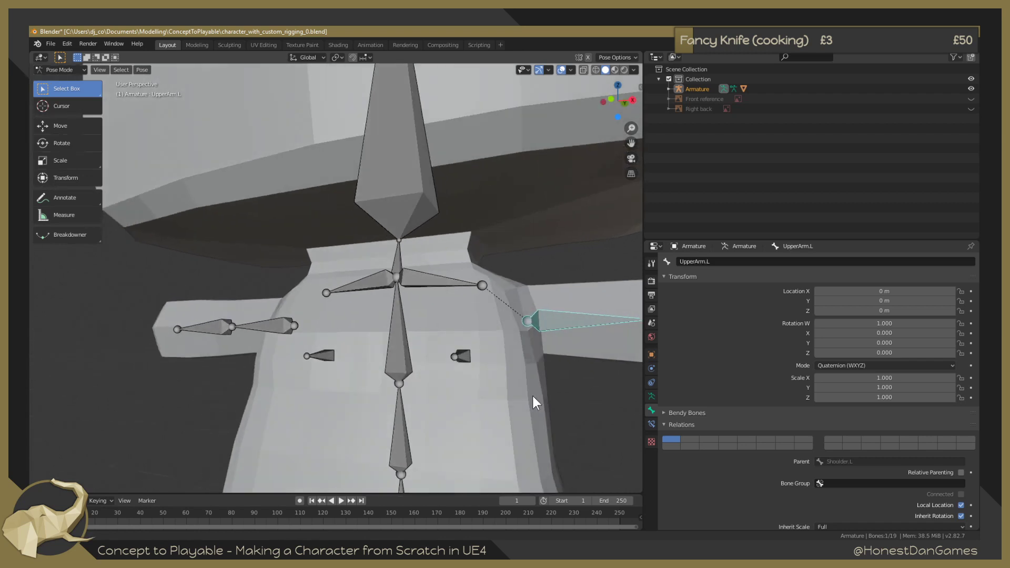
scroll(524, 392, "up", 2)
scroll(474, 395, "down", 6)
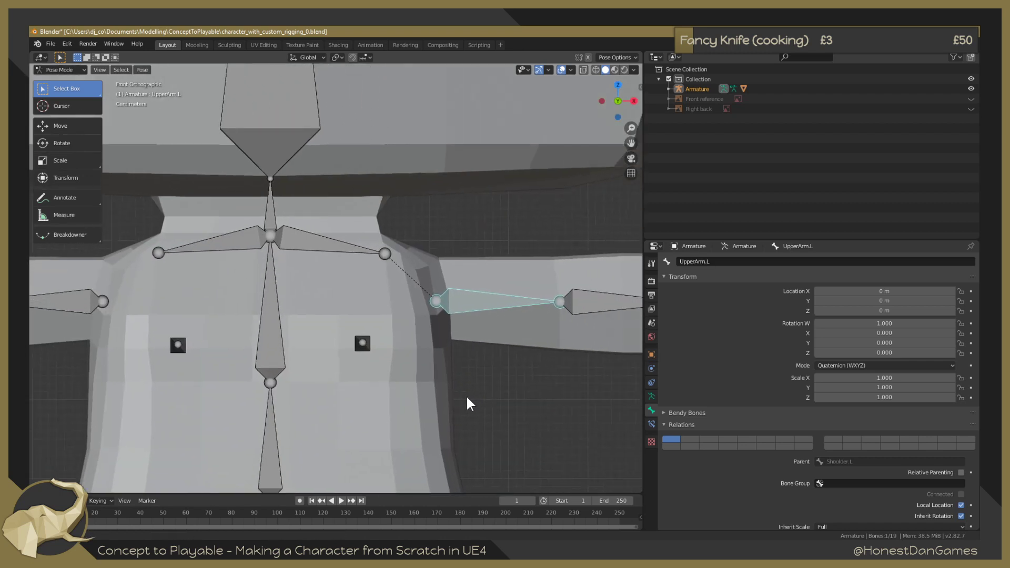
scroll(368, 363, "up", 3)
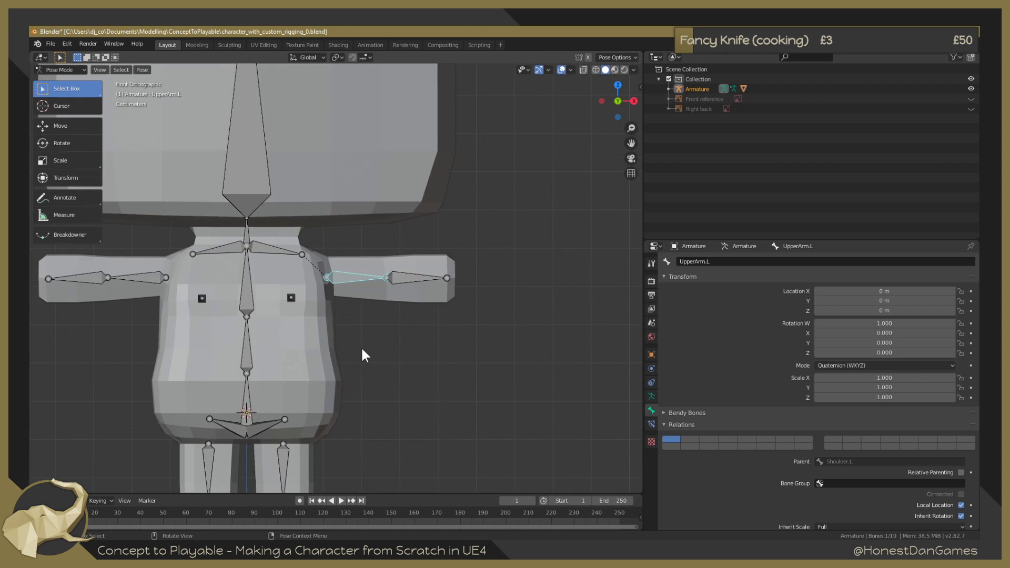
scroll(443, 301, "down", 3)
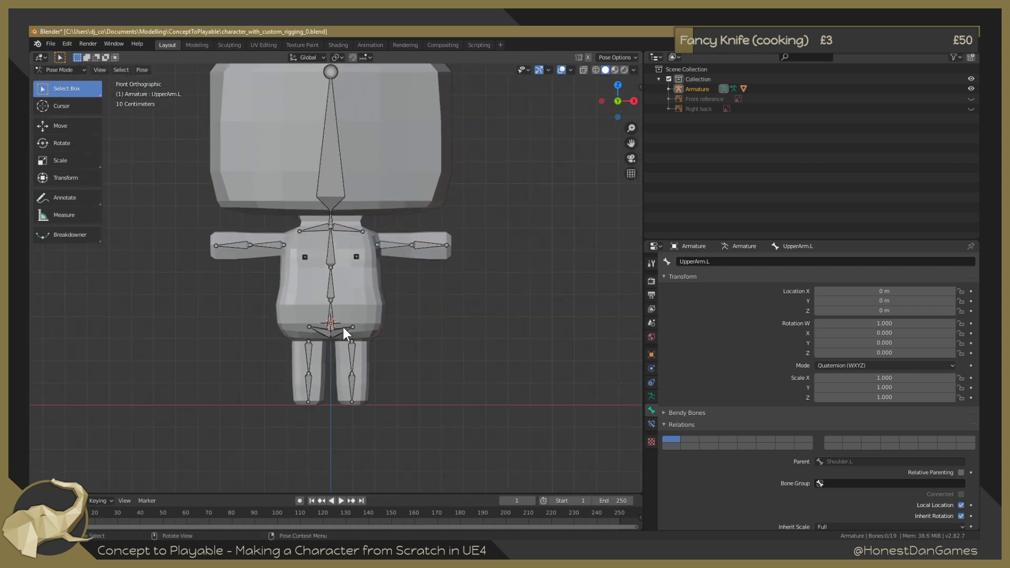
middle_click_drag(219, 294, 267, 346, "shift")
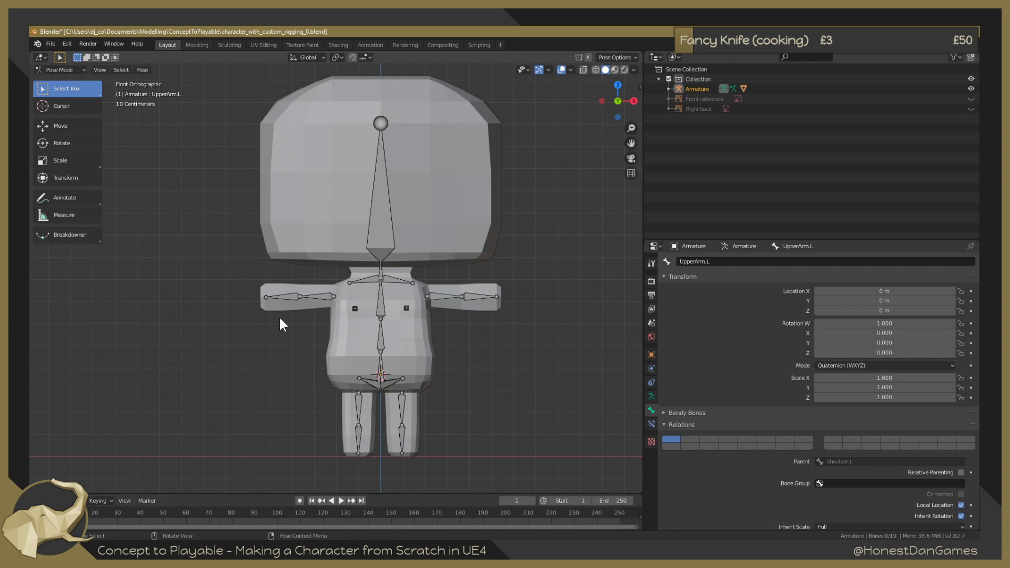
scroll(333, 241, "up", 4)
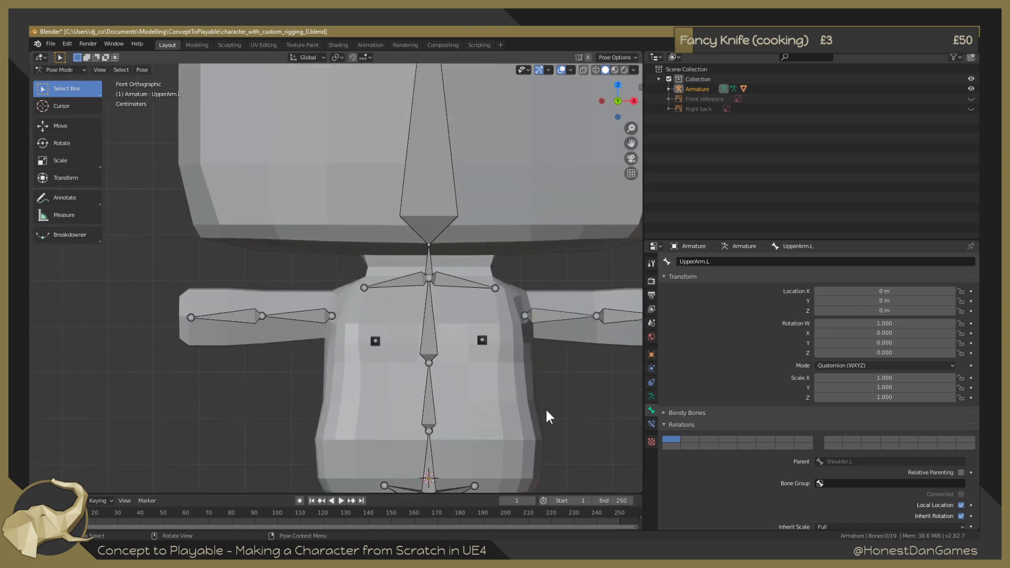
scroll(546, 409, "down", 3)
middle_click_drag(548, 410, 484, 355)
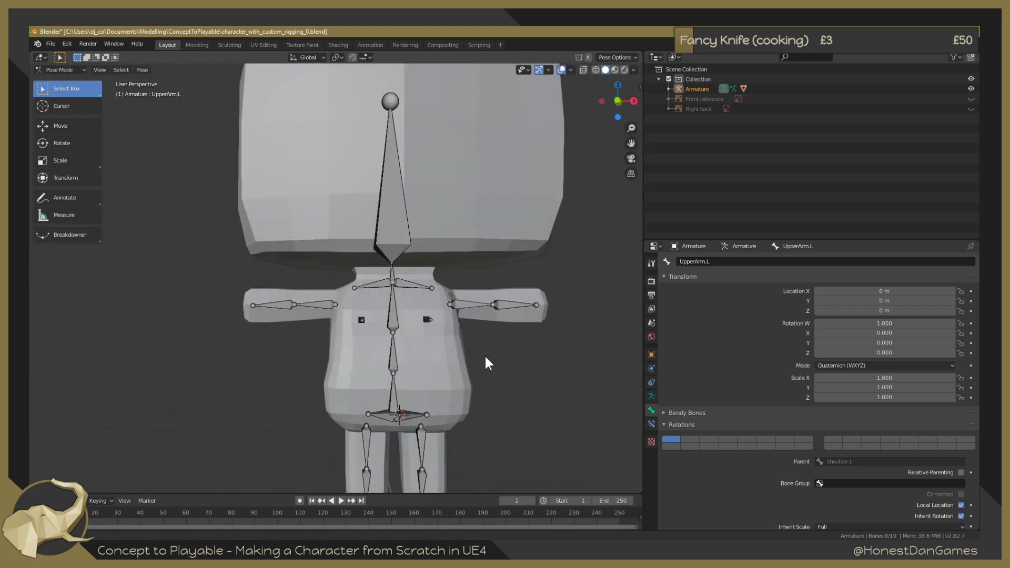
Expand the Armature's hierarchy, select CharacterBody under it, and put the armature in Edit Mode.
key("Tab")
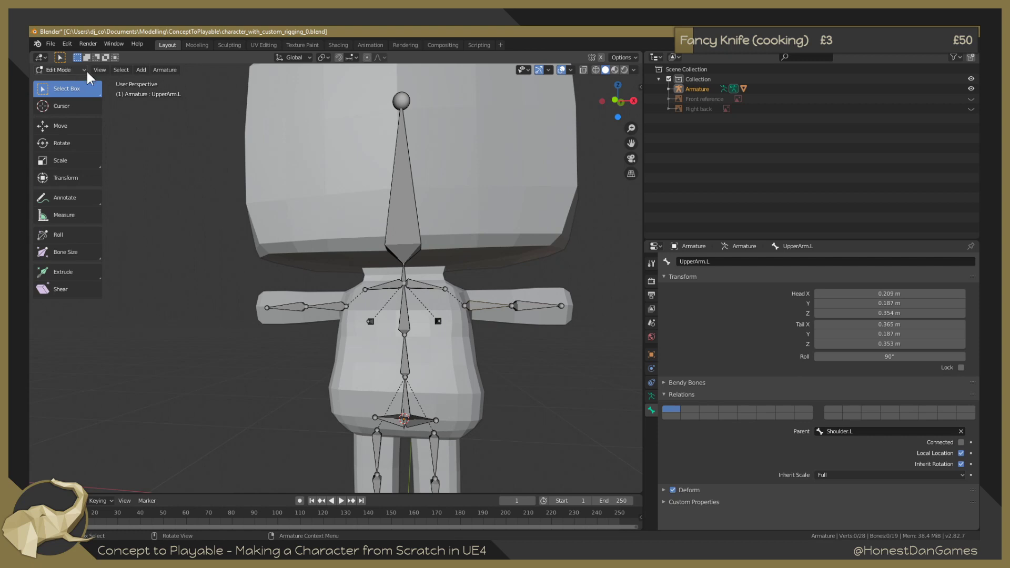
left_click(669, 89)
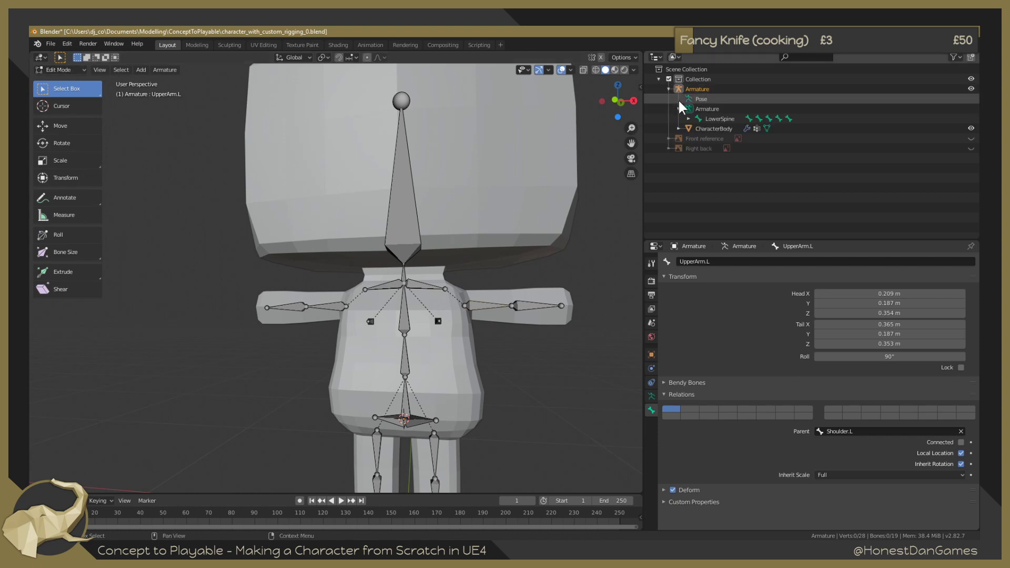
left_click(713, 129)
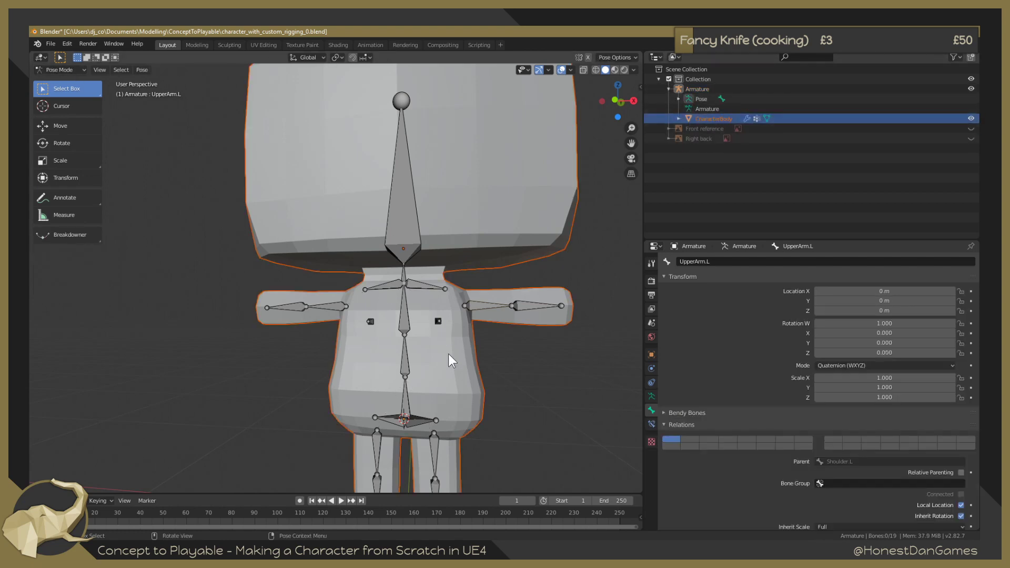
left_click(60, 70)
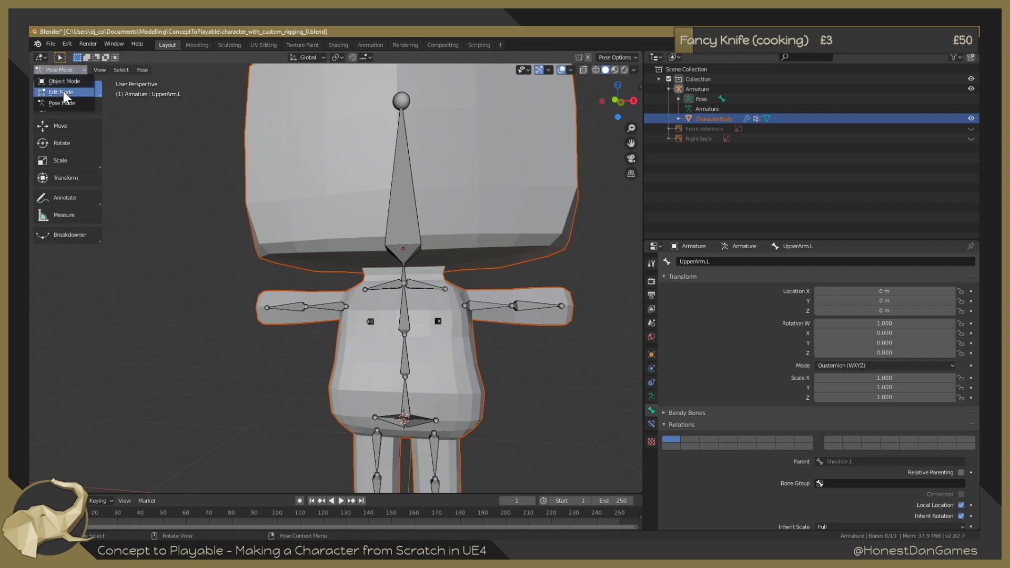
left_click(62, 92)
scroll(444, 267, "down", 3)
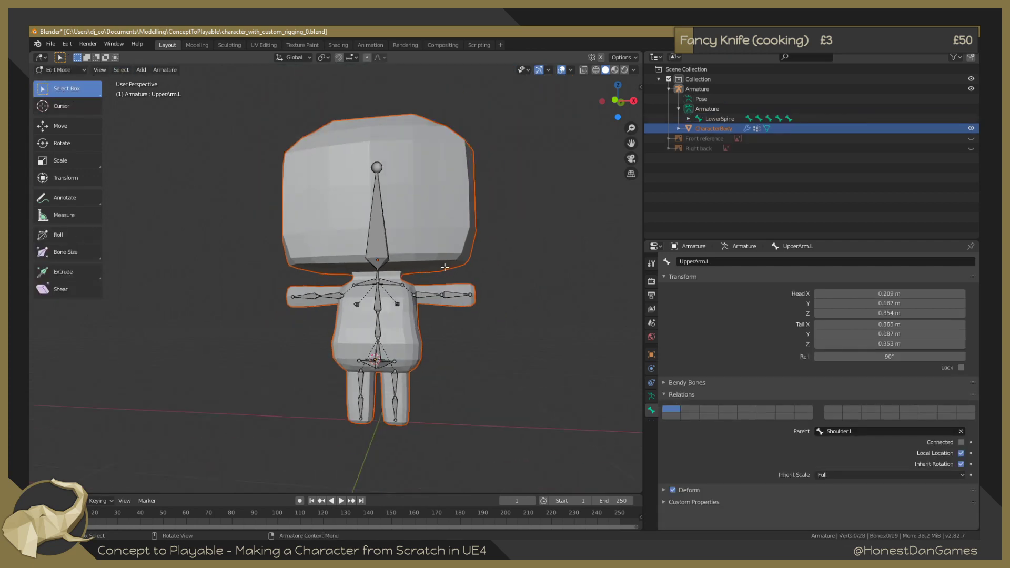
Look through the vertex groups nested under CharacterBody for duplicate or leftover bone names.
left_click(679, 128)
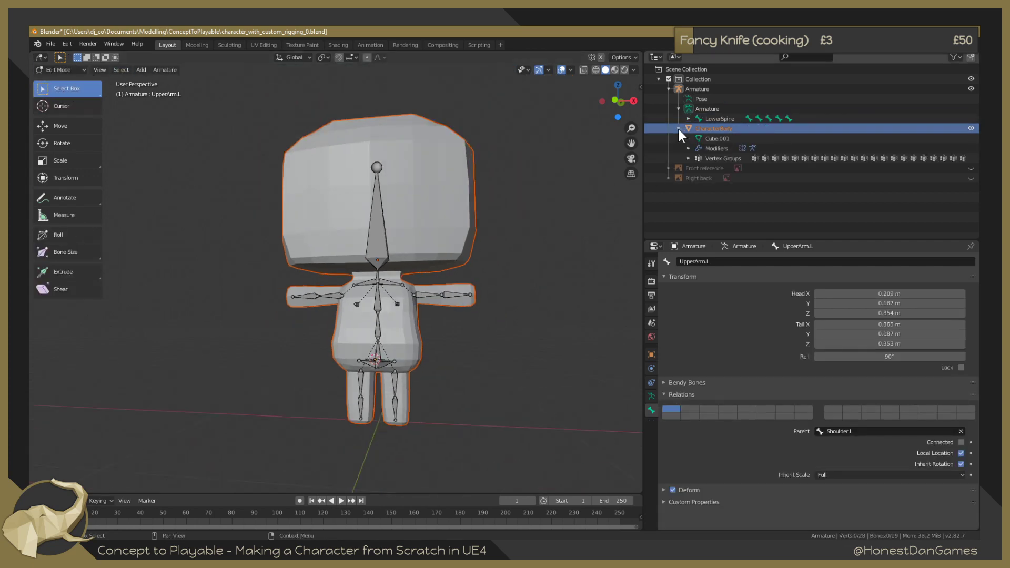
left_click(688, 158)
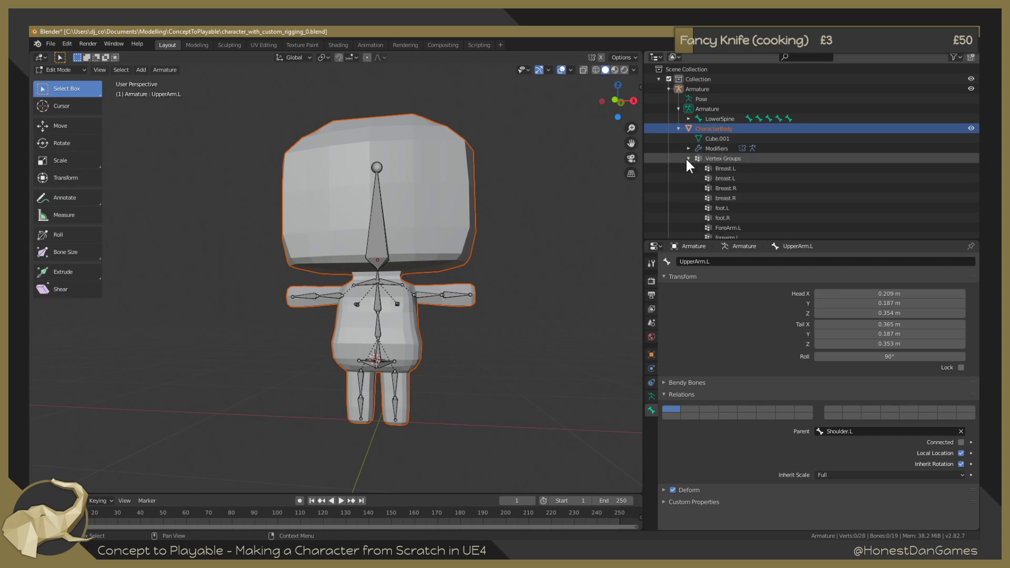
left_click(718, 168)
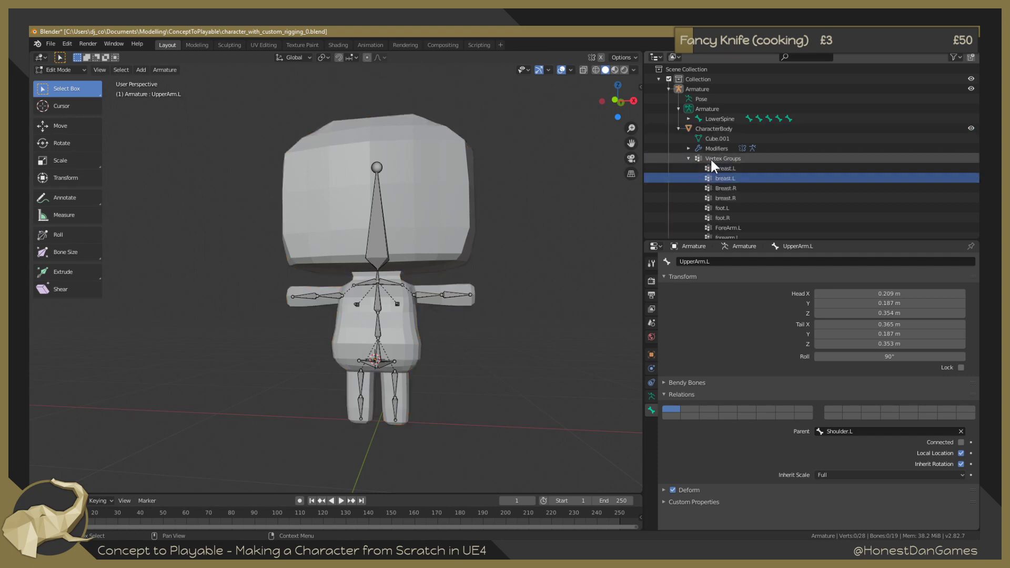
scroll(732, 184, "down", 5)
scroll(731, 184, "down", 8)
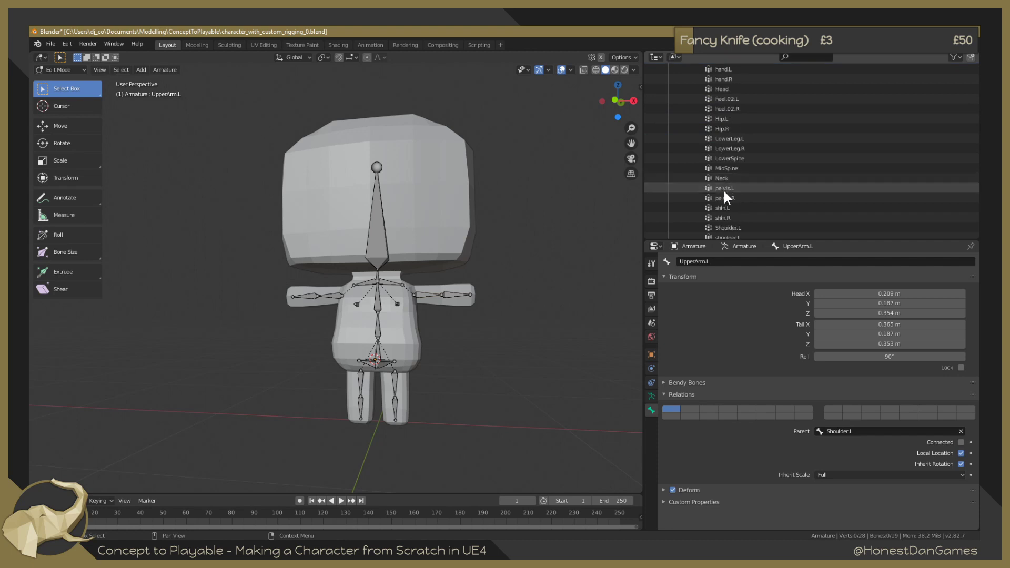
left_click(718, 218)
scroll(724, 200, "up", 13)
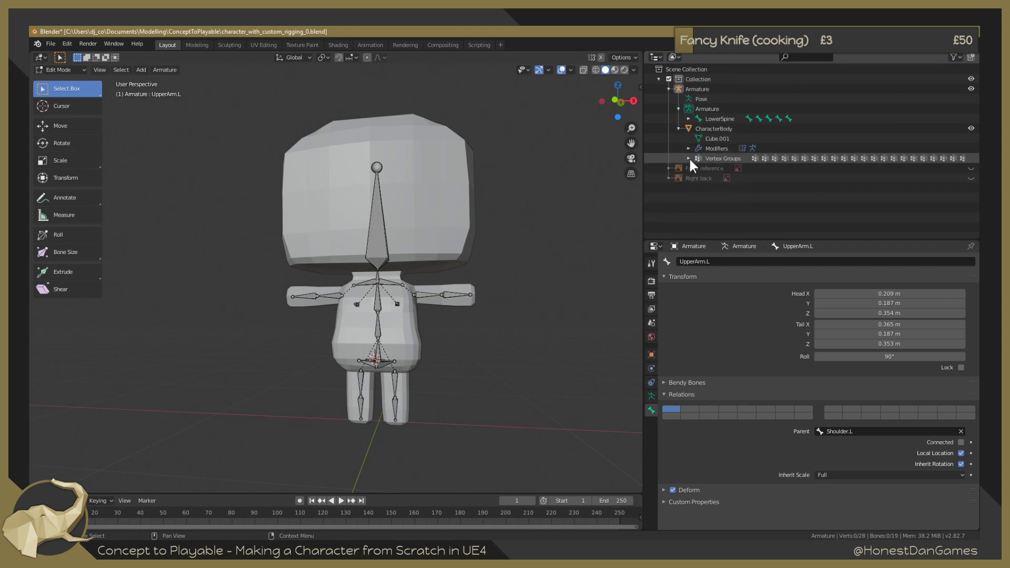
left_click(689, 159)
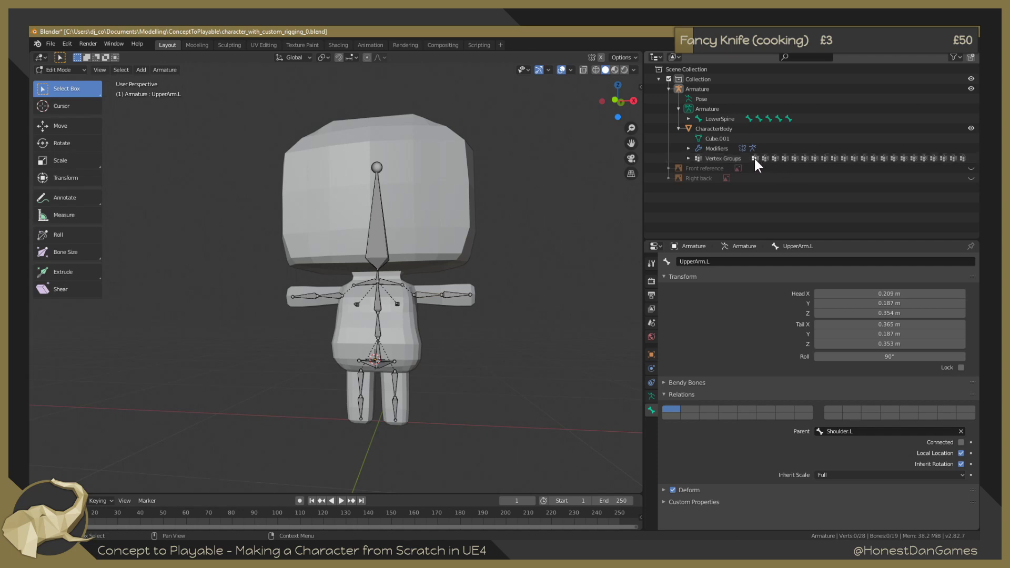
scroll(475, 275, "up", 4)
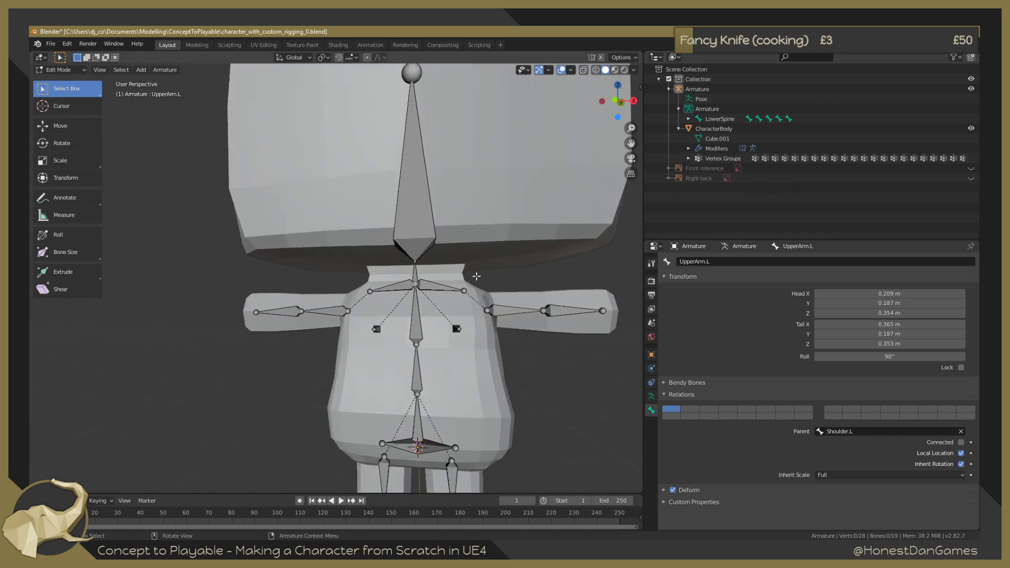
Show the character from the front and switch the armature from Edit Mode to Pose Mode.
scroll(476, 279, "down", 4)
mouse_move(443, 343)
middle_mouse_down()
mouse_move(460, 341)
mouse_move(441, 342)
middle_mouse_up()
key("KP_1")
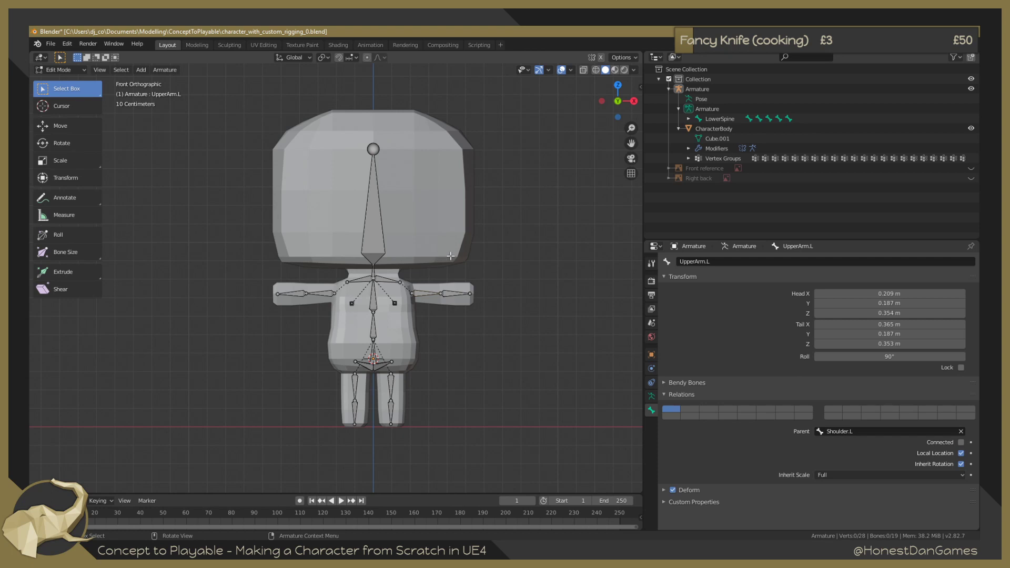
left_click(62, 69)
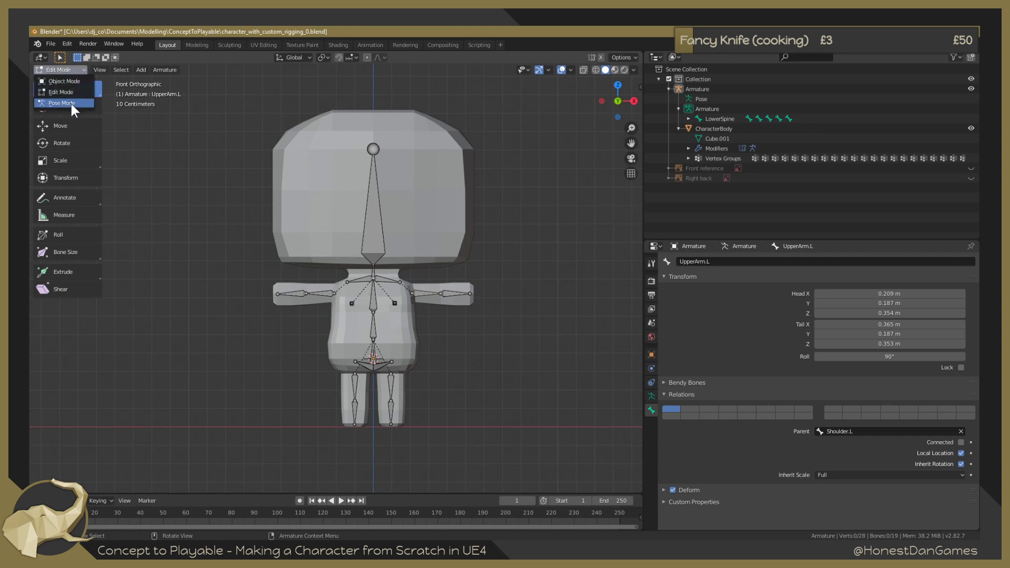
left_click(71, 103)
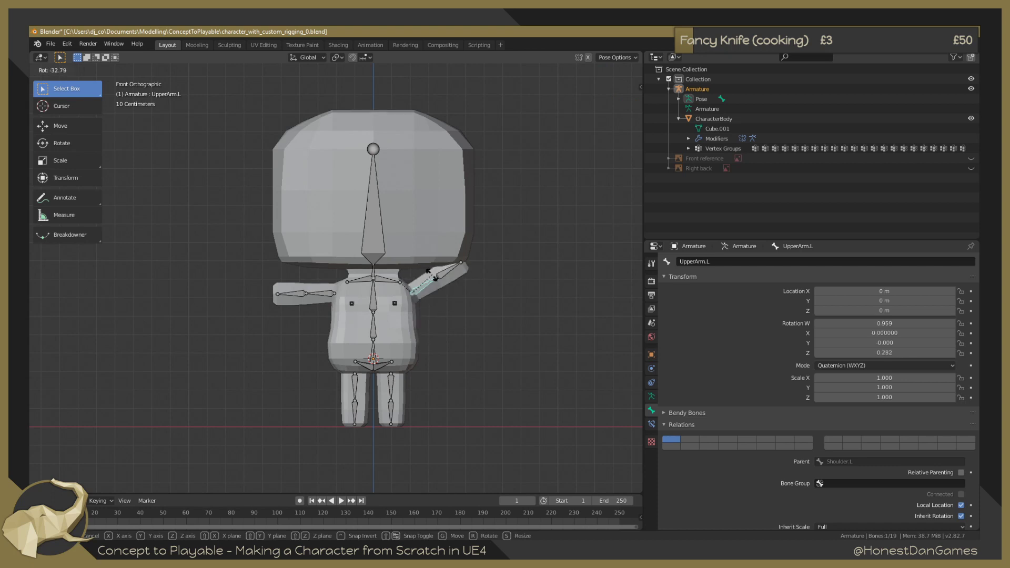
Try rotating the UpperArm.L bone in front and right views, including about the global Z axis, and cancel each rotation.
right_click(430, 289)
key("KP_3")
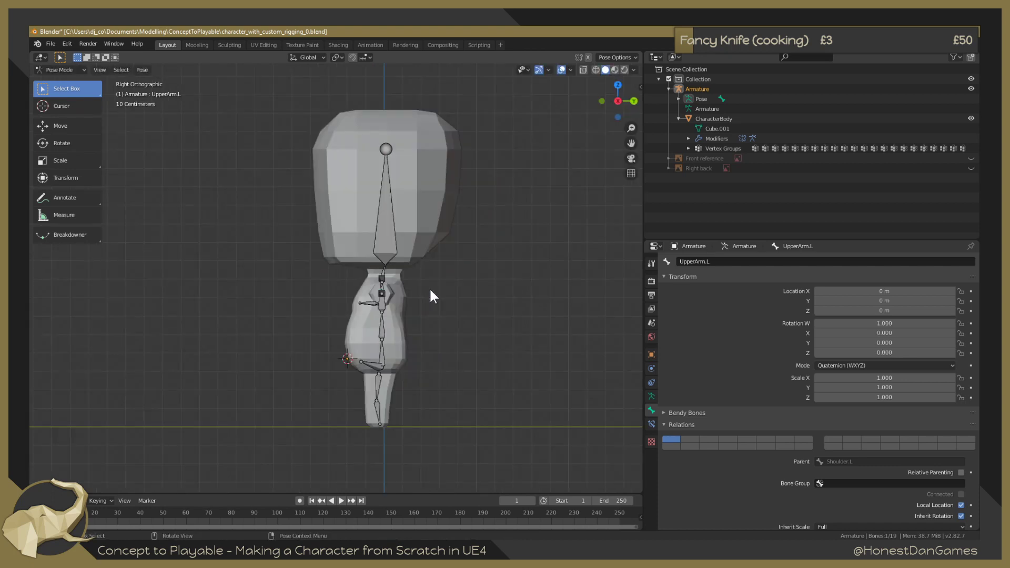
key("r")
right_click(396, 302)
key("r")
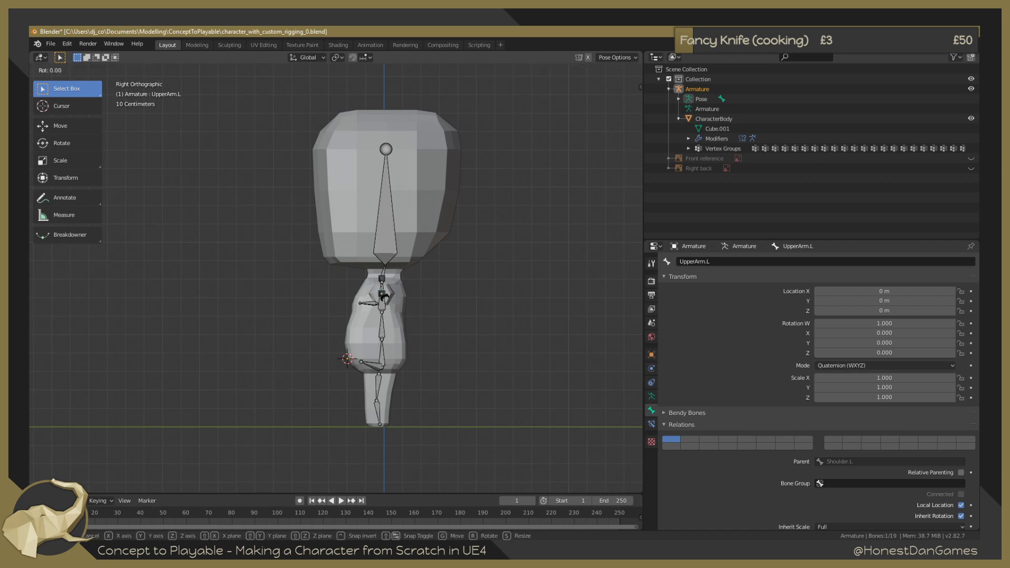
key("z")
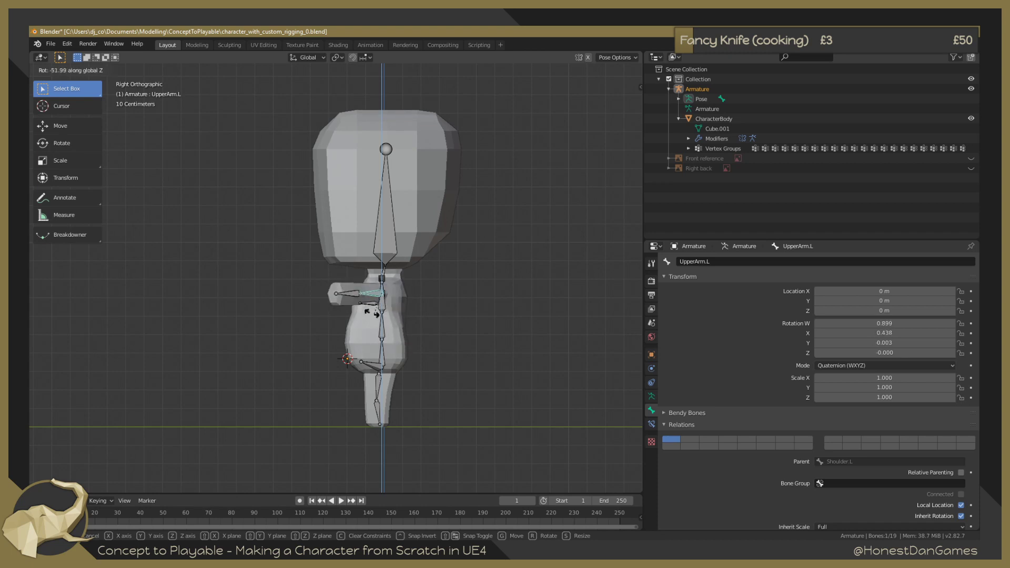
right_click(395, 321)
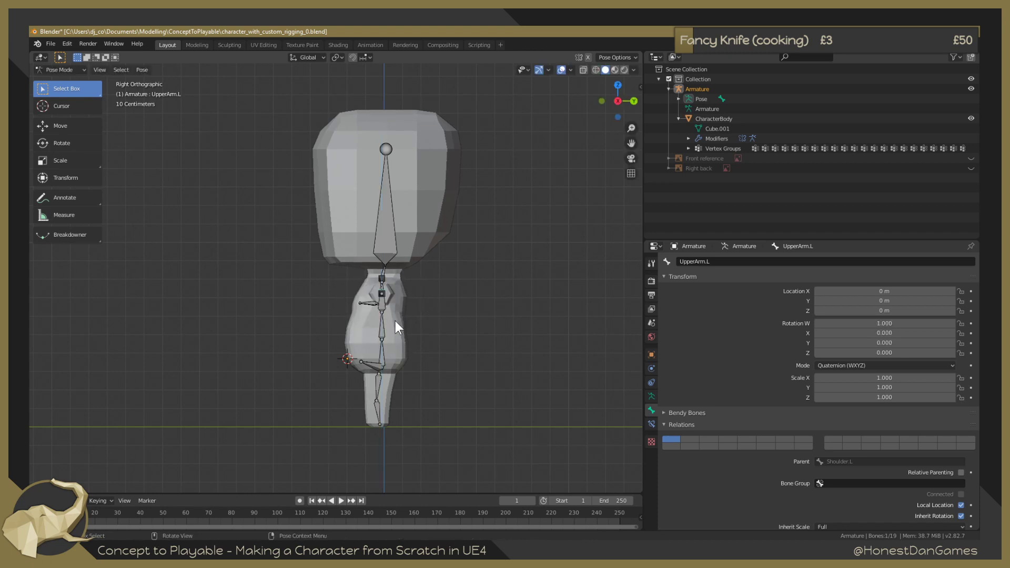
Try moving UpperArm.L and rotating it about the global Z axis in perspective view, cancelling both transforms.
middle_click_drag(395, 321, 371, 327)
key("g")
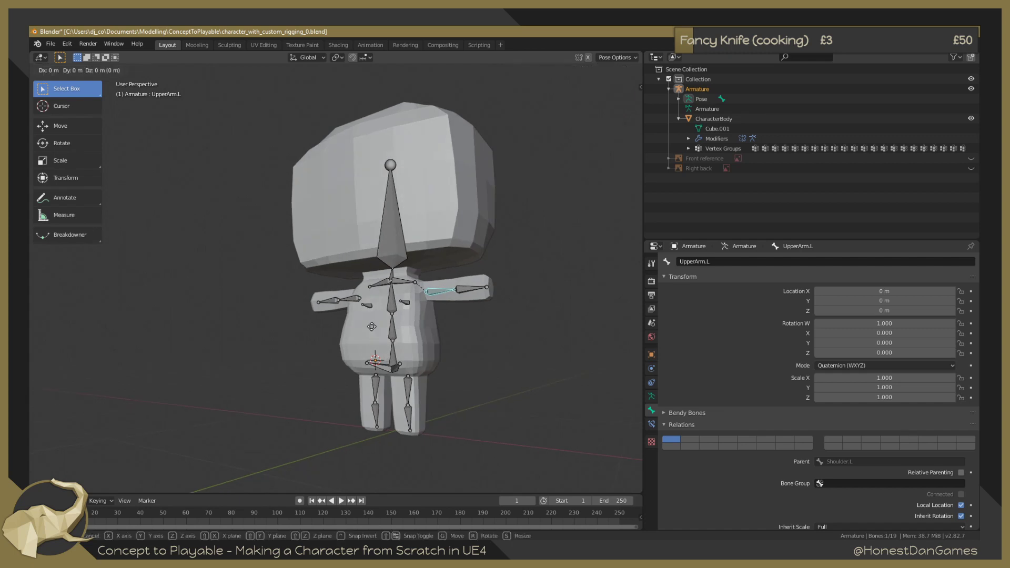
key("z")
right_click(310, 328)
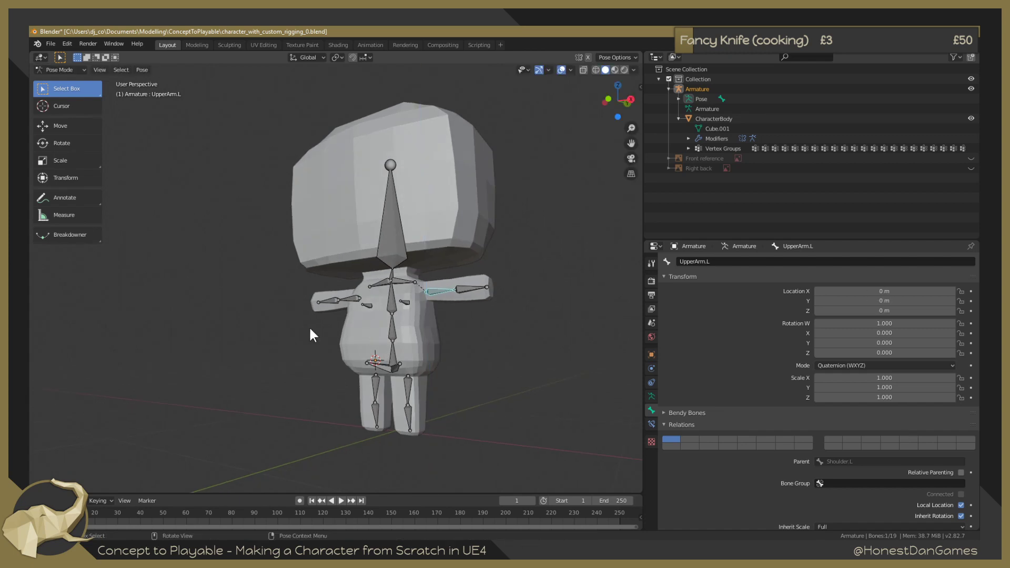
key("r")
key("z")
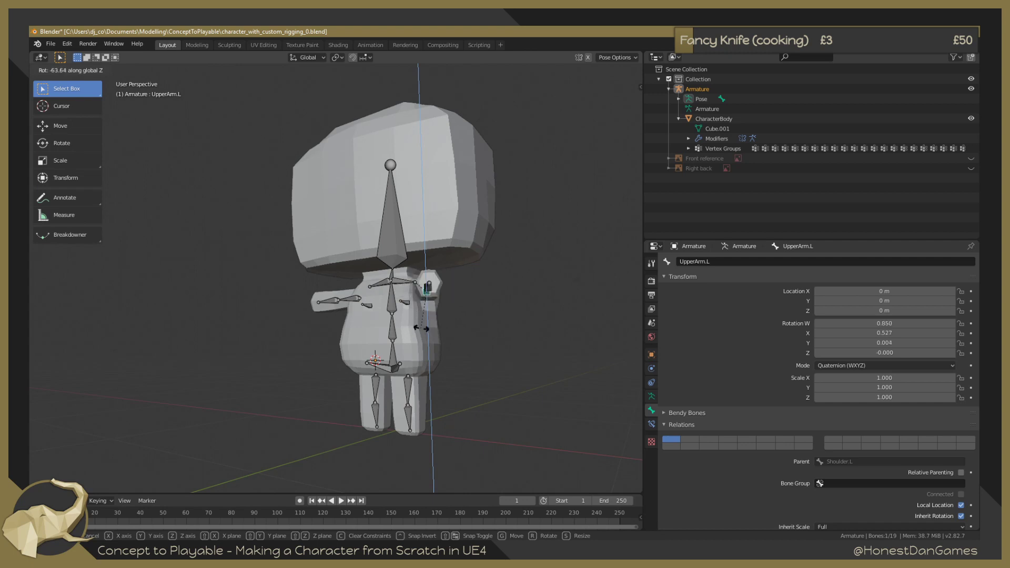
right_click(441, 332)
middle_click_drag(442, 335, 479, 356)
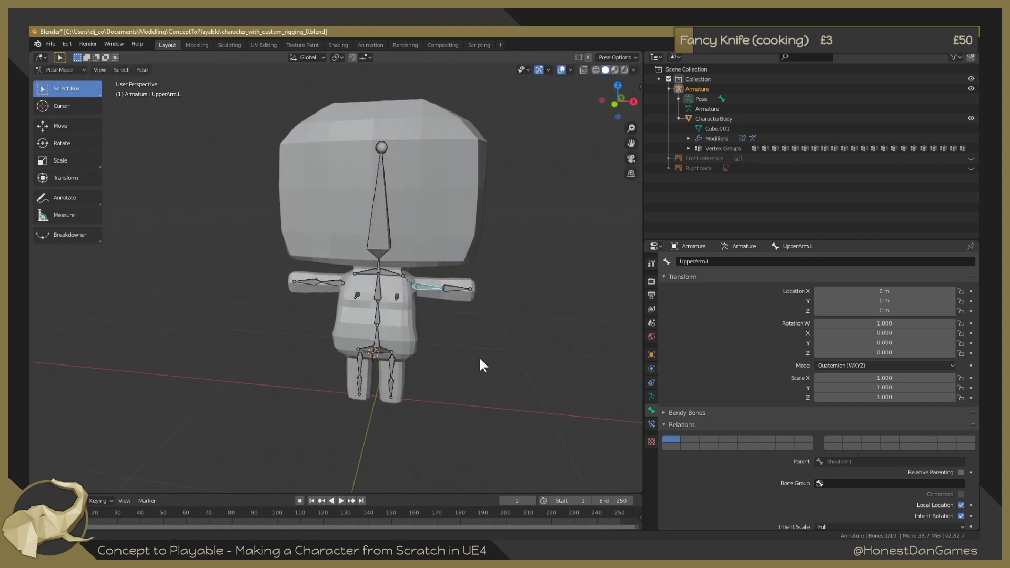
Try rotating the ForeArm.L bone about the global Z axis to test the elbow deformation, and cancel the rotation.
left_click(449, 288)
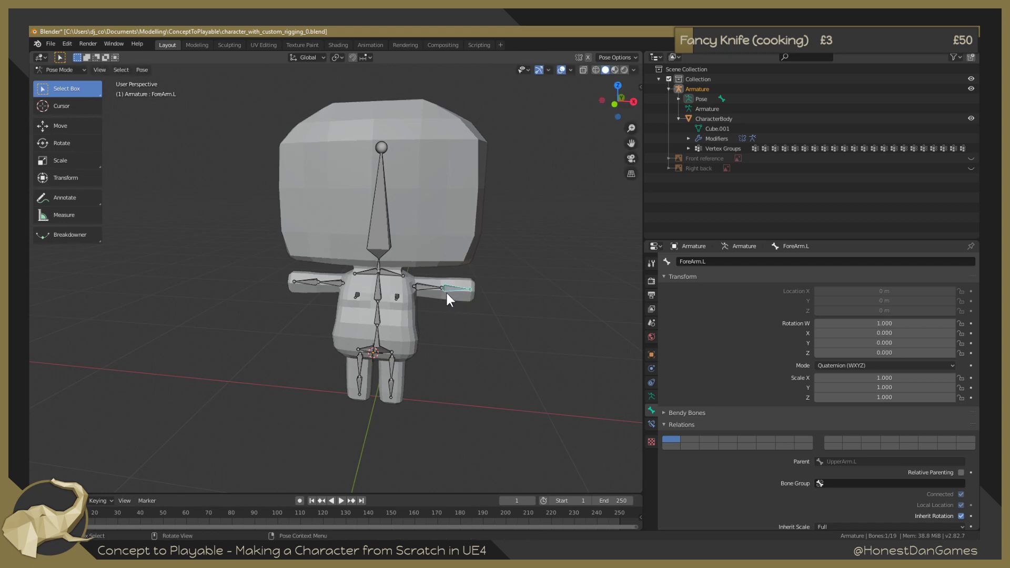
middle_click_drag(449, 296, 402, 313)
key("r")
key("z")
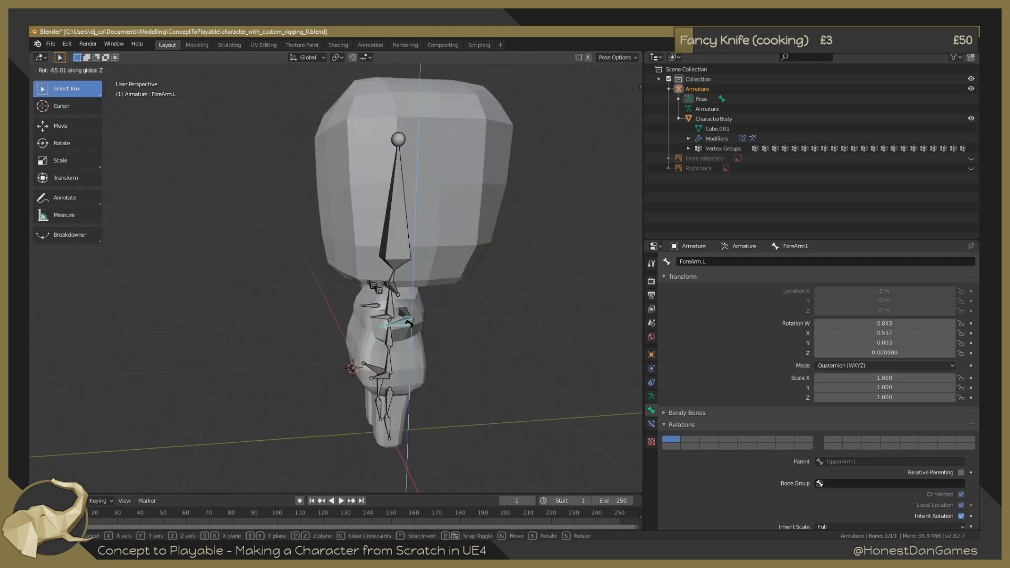
key("Escape")
middle_click_drag(429, 340, 506, 375)
Rotate the ForeArm.R bone about the global Z axis so the forearm bends forward at the elbow.
middle_click_drag(278, 328, 270, 298)
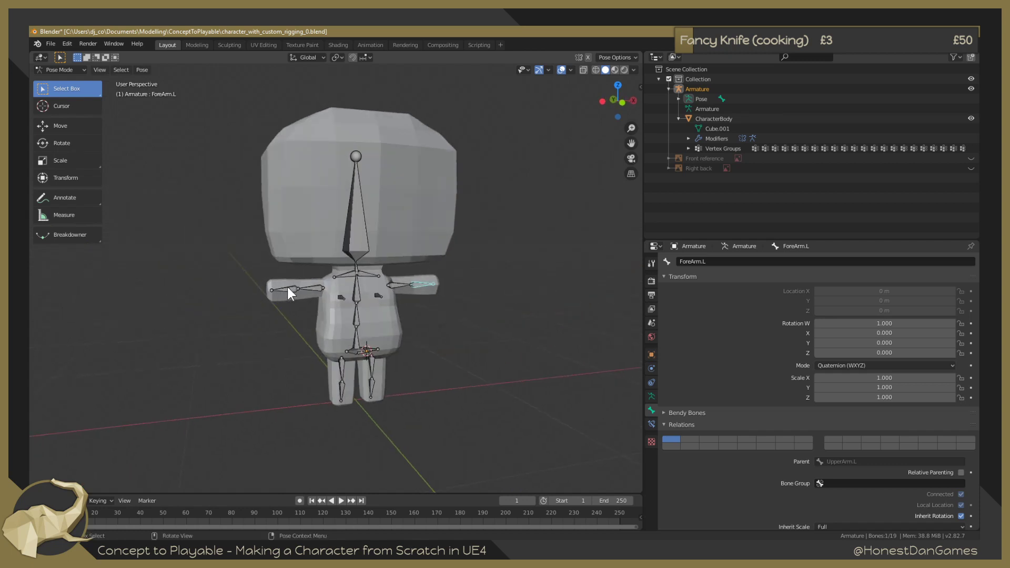
left_click(287, 287)
key("r")
key("z")
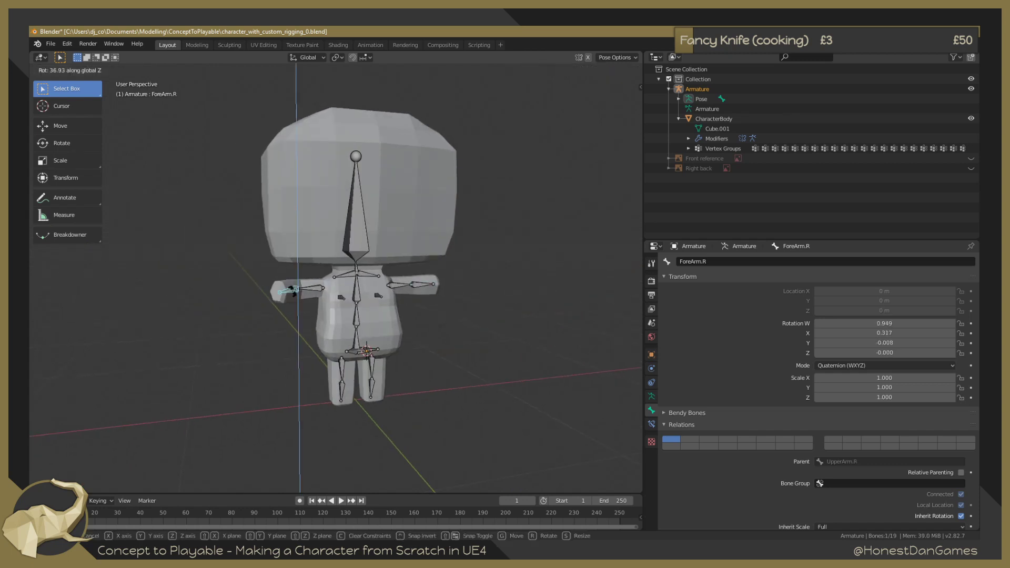
left_click(291, 295)
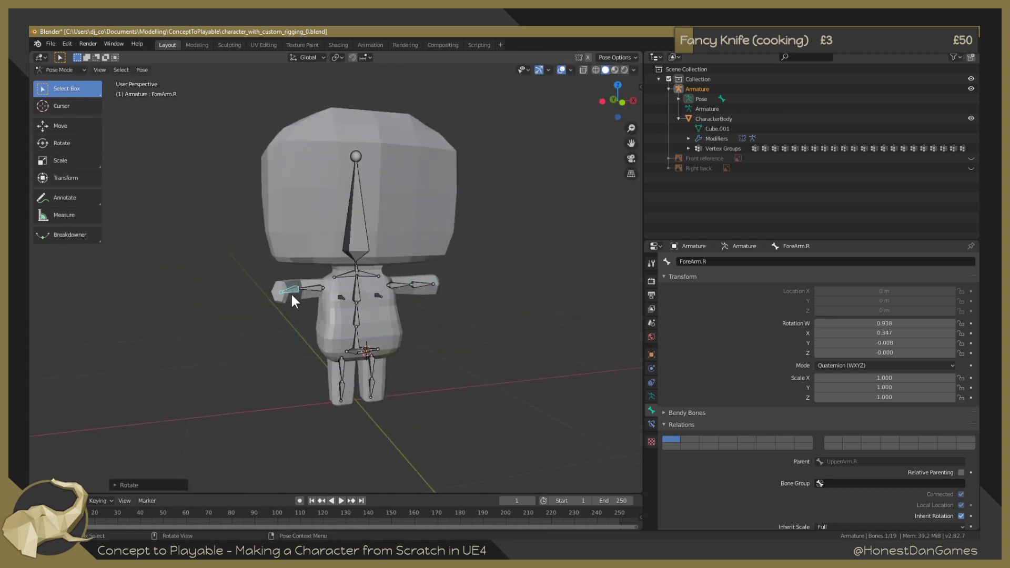
Rotate the UpperArm.R bone about the global Y axis so the arm slopes downward from the shoulder.
mouse_move(294, 331)
middle_mouse_down()
mouse_move(336, 327)
mouse_move(290, 312)
middle_mouse_up()
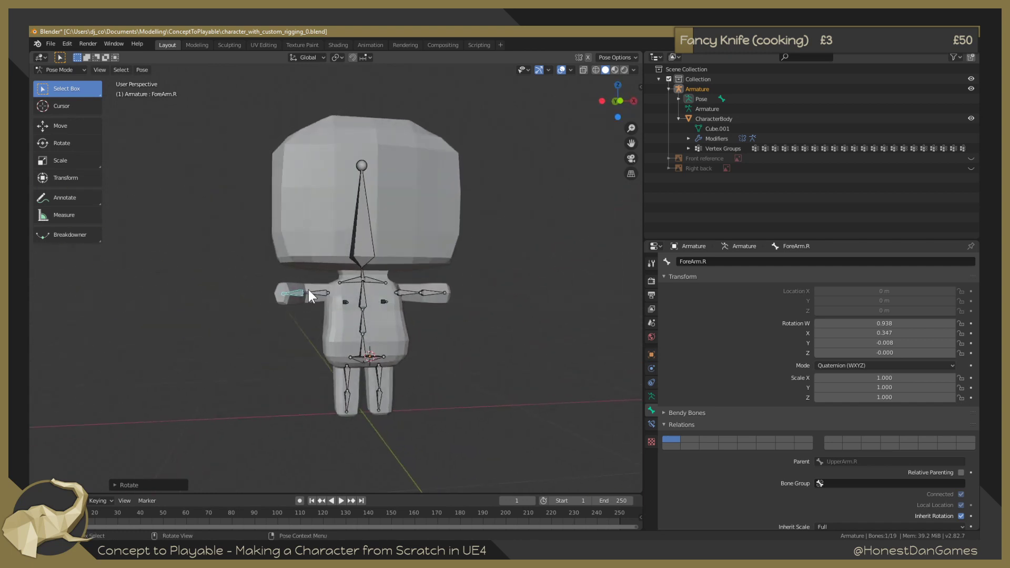
left_click(327, 293)
key("r")
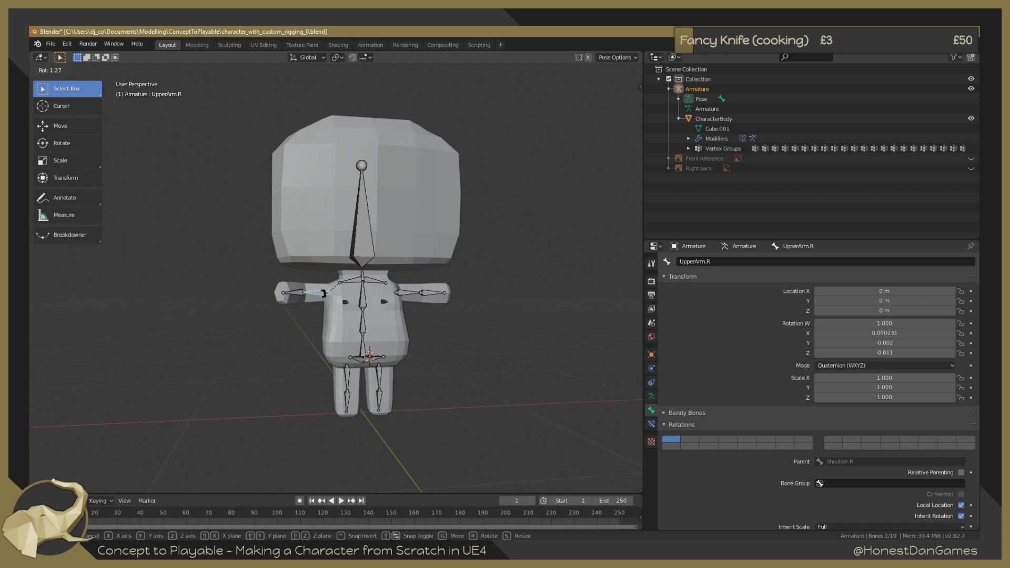
key("y")
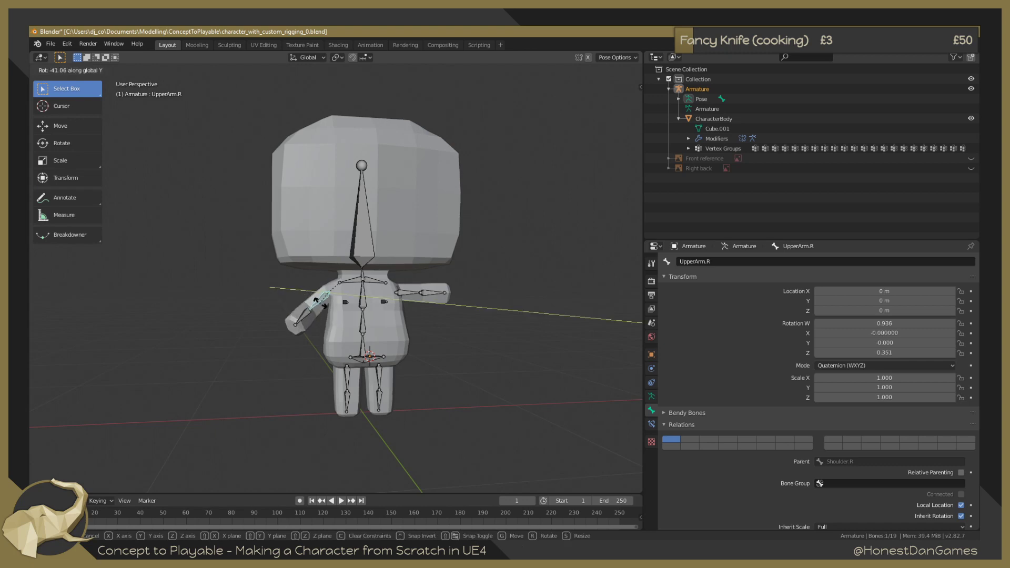
left_click(318, 302)
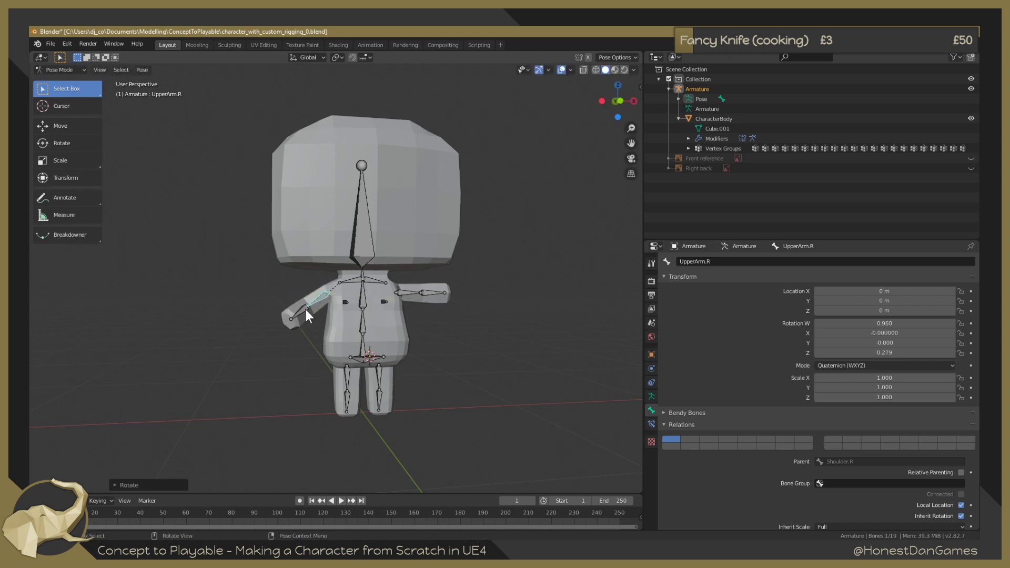
Bend the ForeArm.R bone further with a free trackball rotation so the forearm points towards the front of the body.
left_click(303, 308)
key("r")
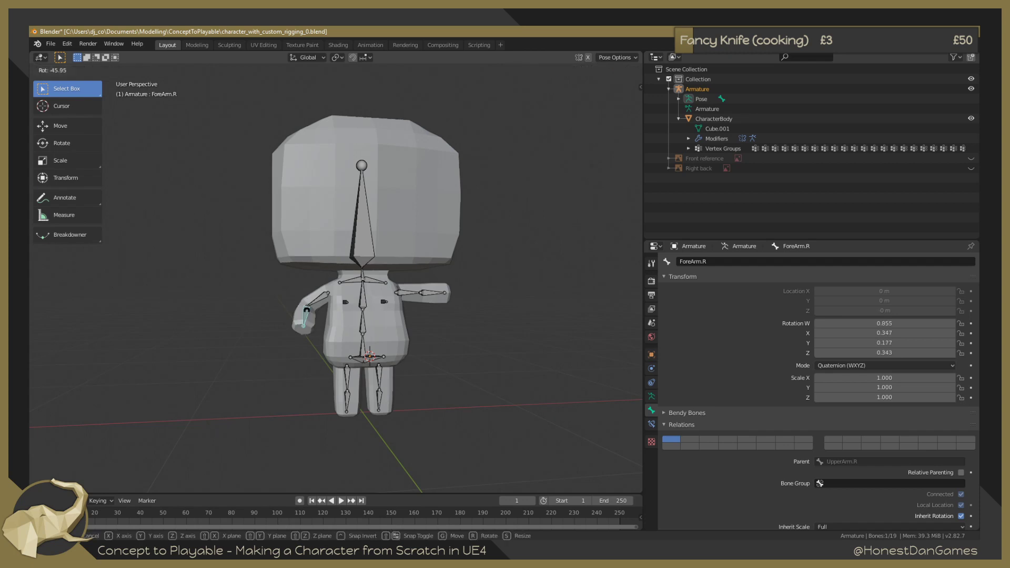
key("r")
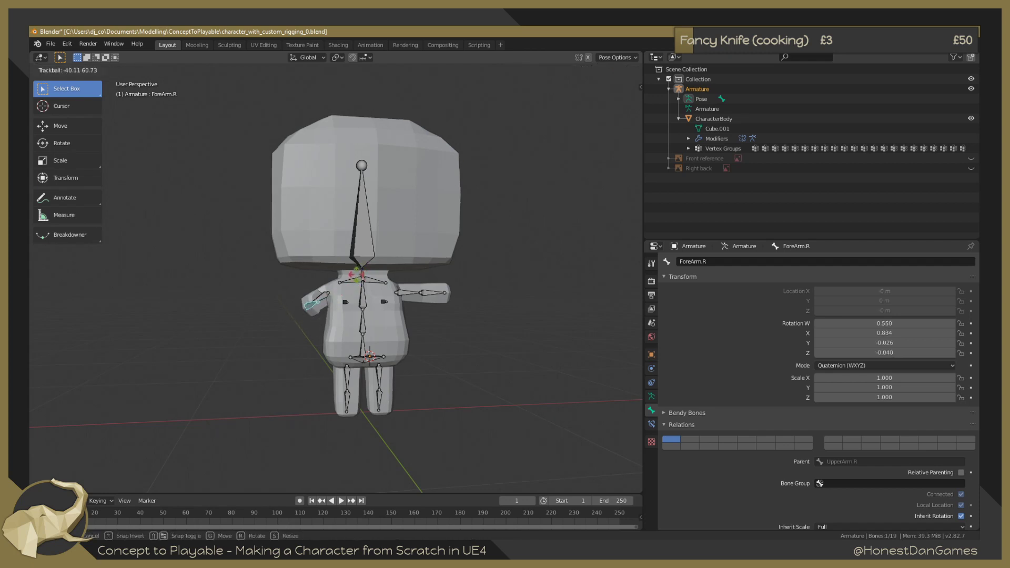
left_click(377, 279)
Raise the character's left arm by rotating the UpperArm.L bone about 19° in the current view.
left_click(402, 291)
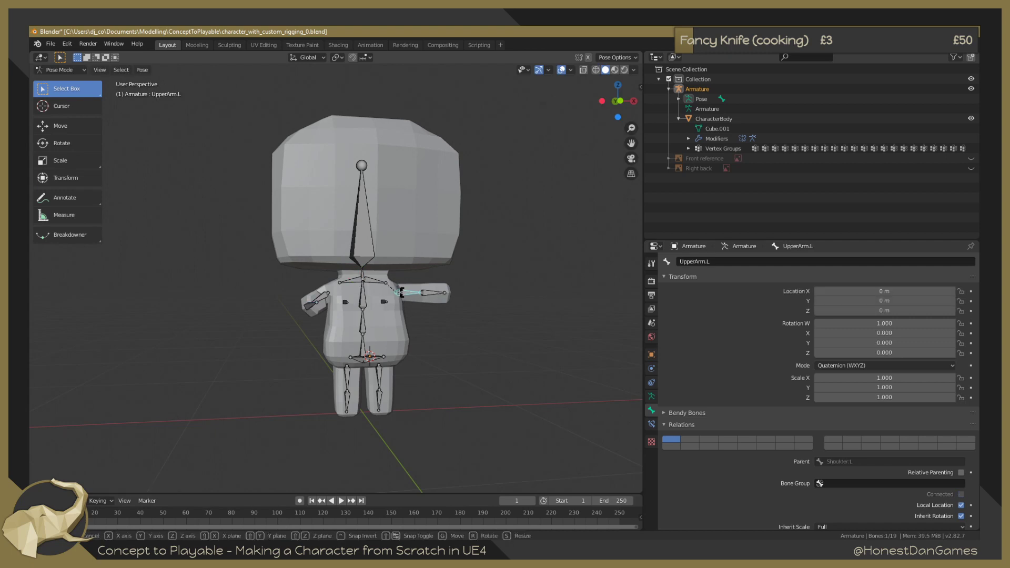
key("r")
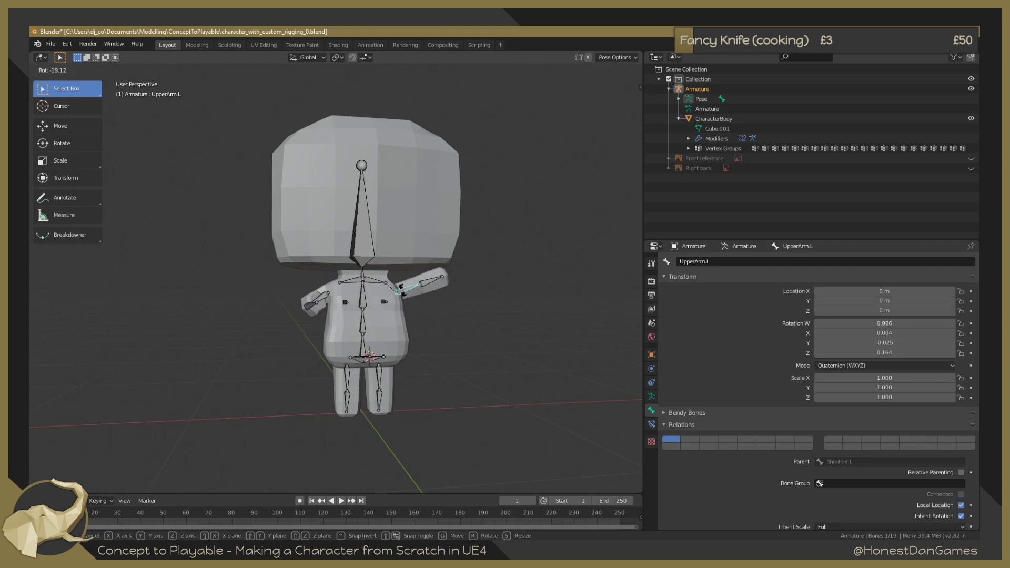
left_click(403, 290)
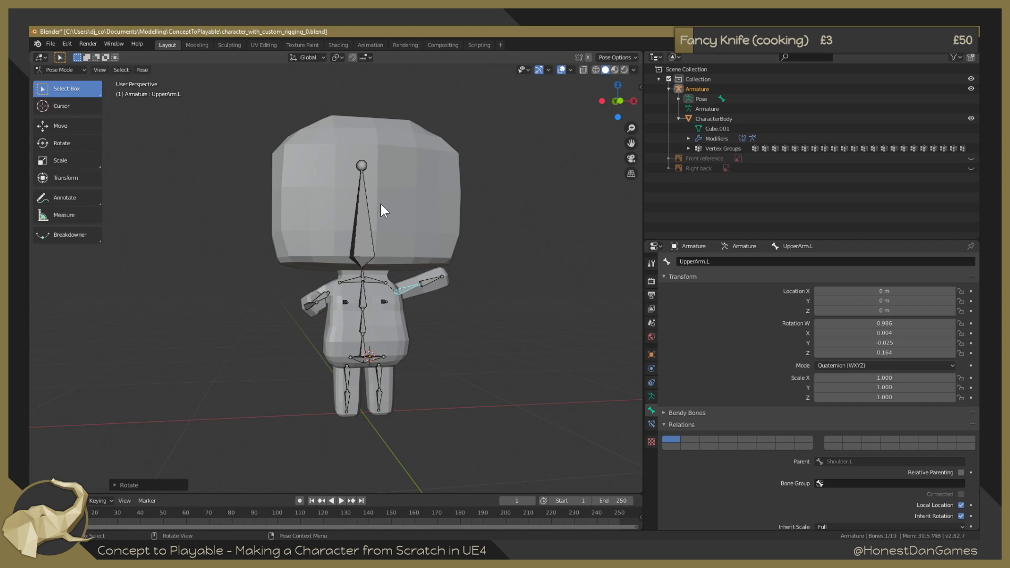
Tilt the head forward by rotating the Head bone about 22° about the global X axis.
left_click(361, 208)
key("r")
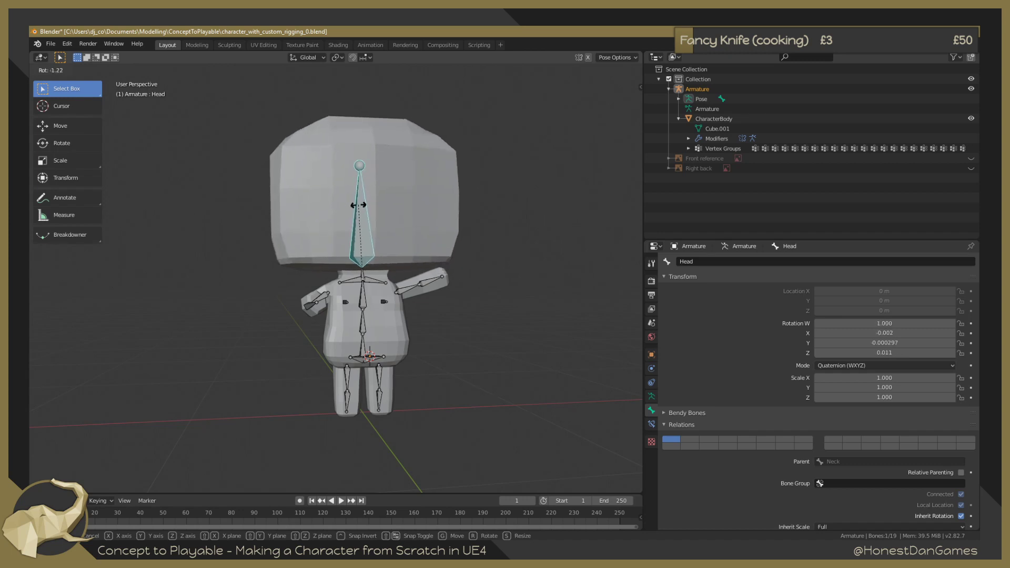
key("x")
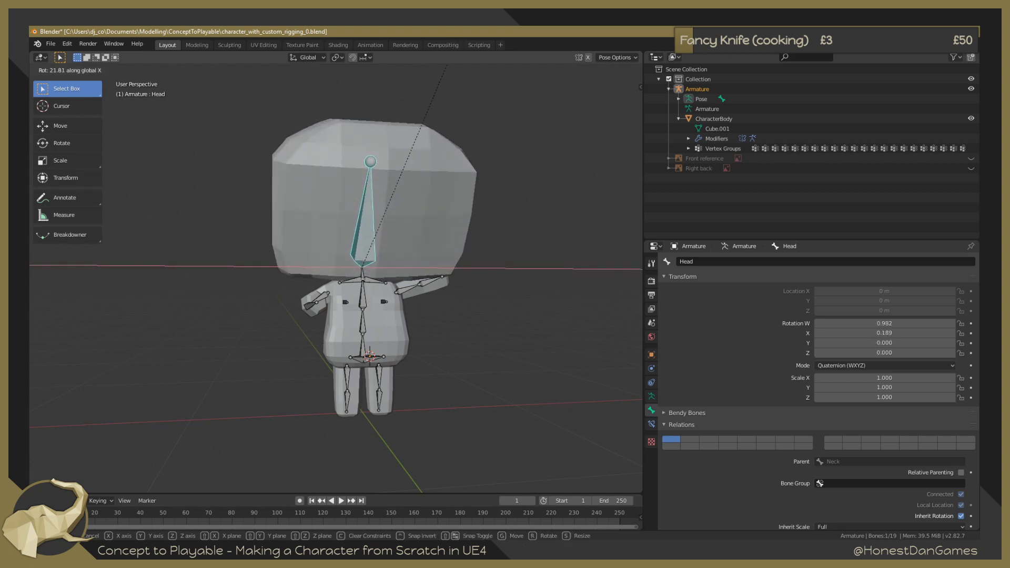
left_click(499, 232)
Turn the Head bone about 32° about the global Z axis and tip it further forward with another rotation.
mouse_move(500, 232)
middle_mouse_down()
mouse_move(390, 242)
mouse_move(483, 239)
middle_mouse_up()
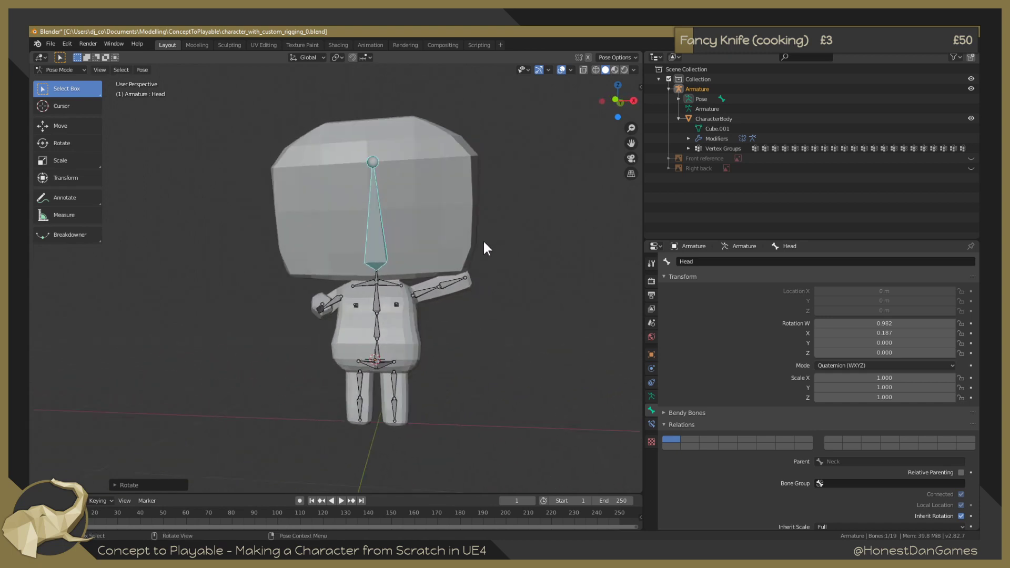
key("r")
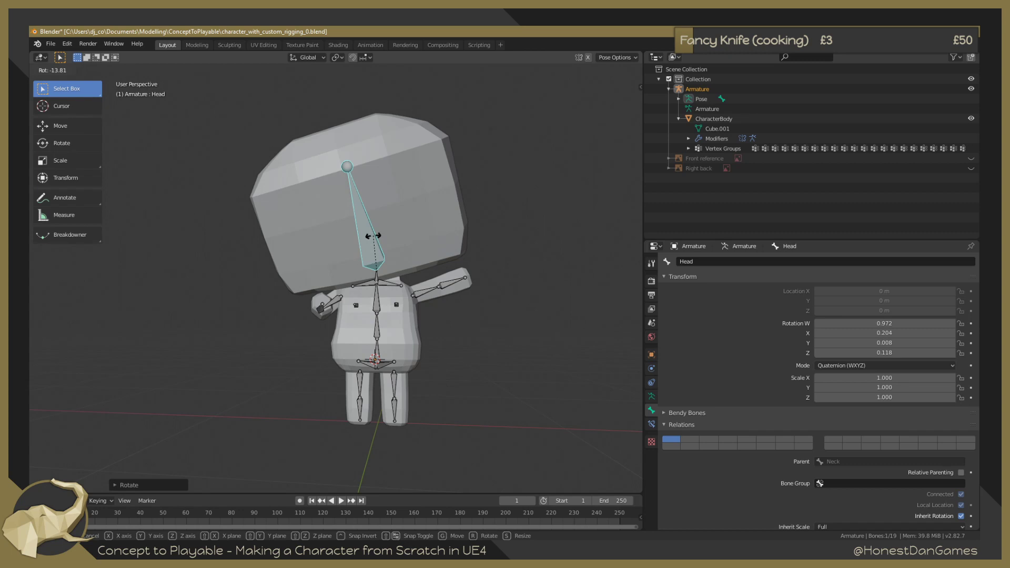
key("z")
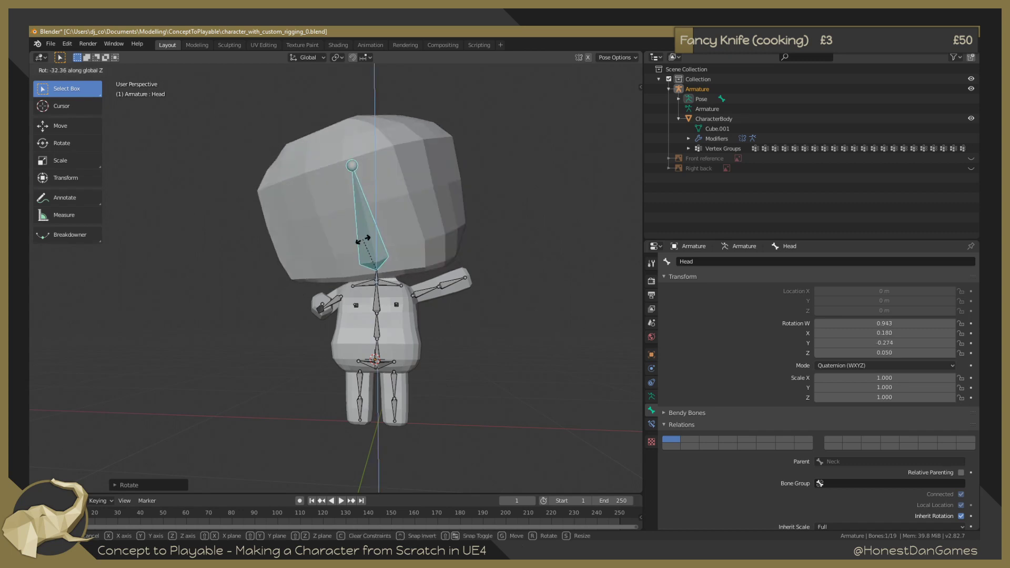
left_click(363, 240)
key("r")
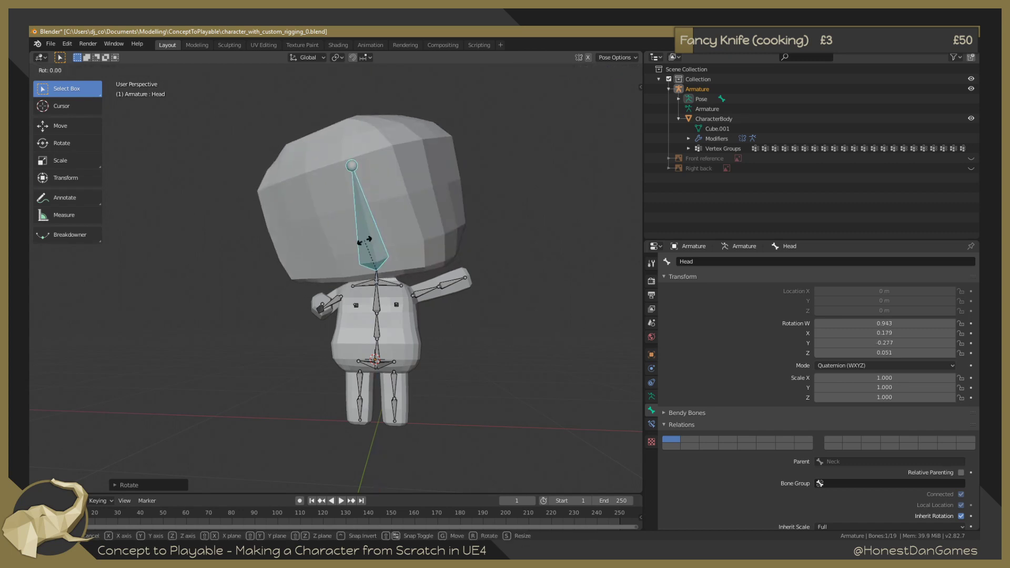
left_click(359, 251)
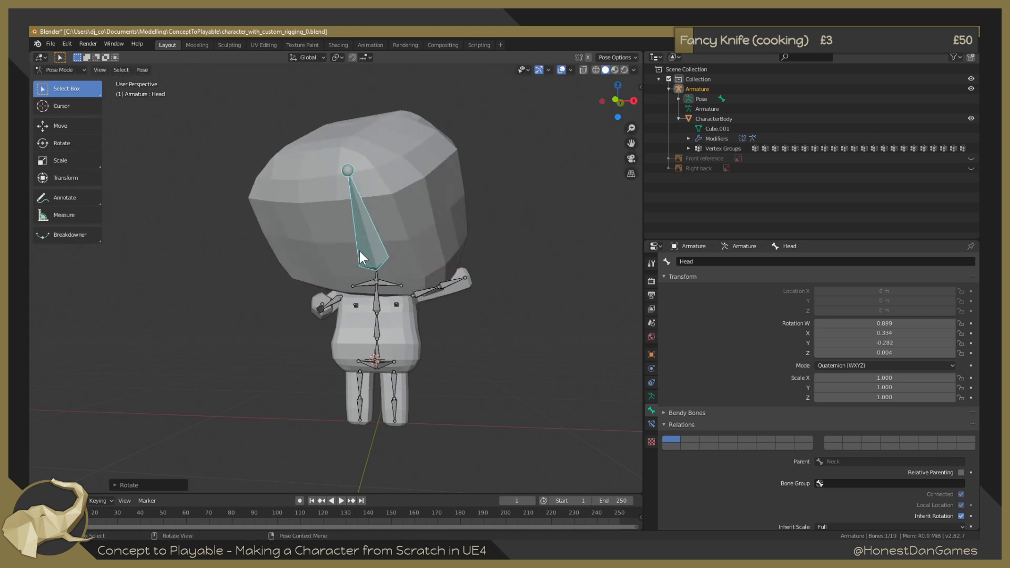
Rotate the UpperArm.L bone again to lift the character's left arm higher beside the tilted head.
middle_click_drag(488, 328, 448, 300)
left_click(428, 298)
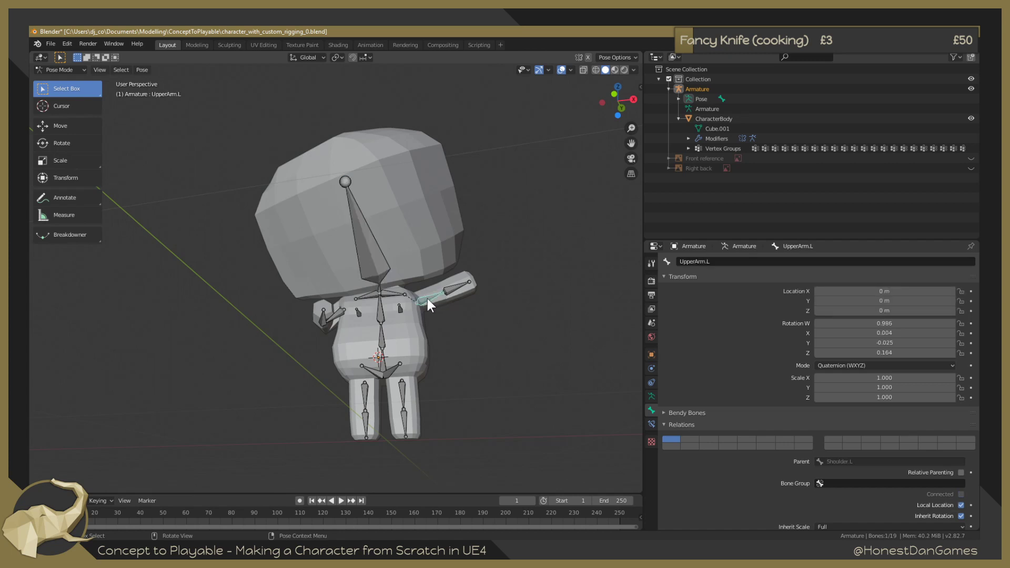
key("r")
left_click(434, 300)
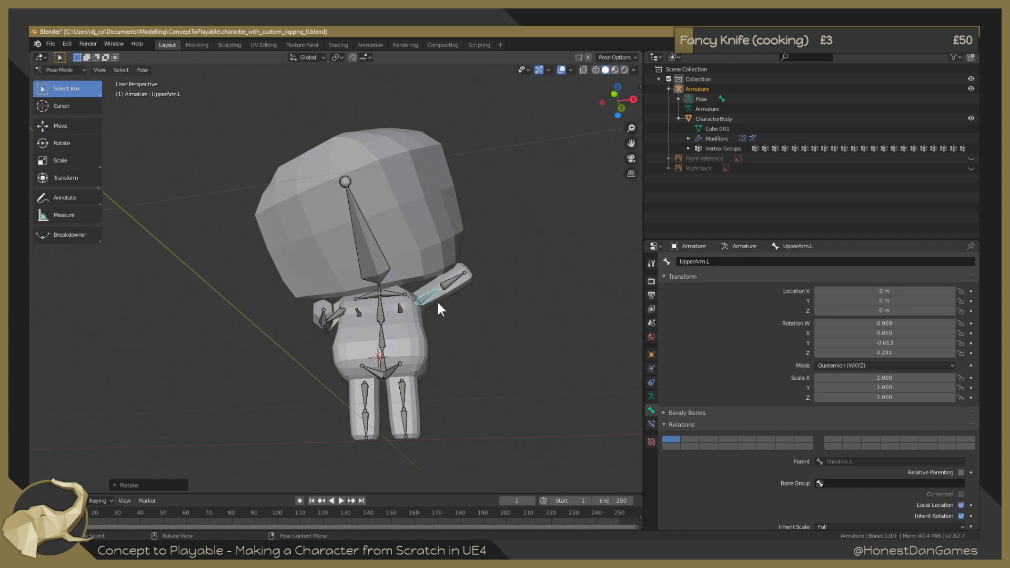
middle_click_drag(437, 301, 477, 325)
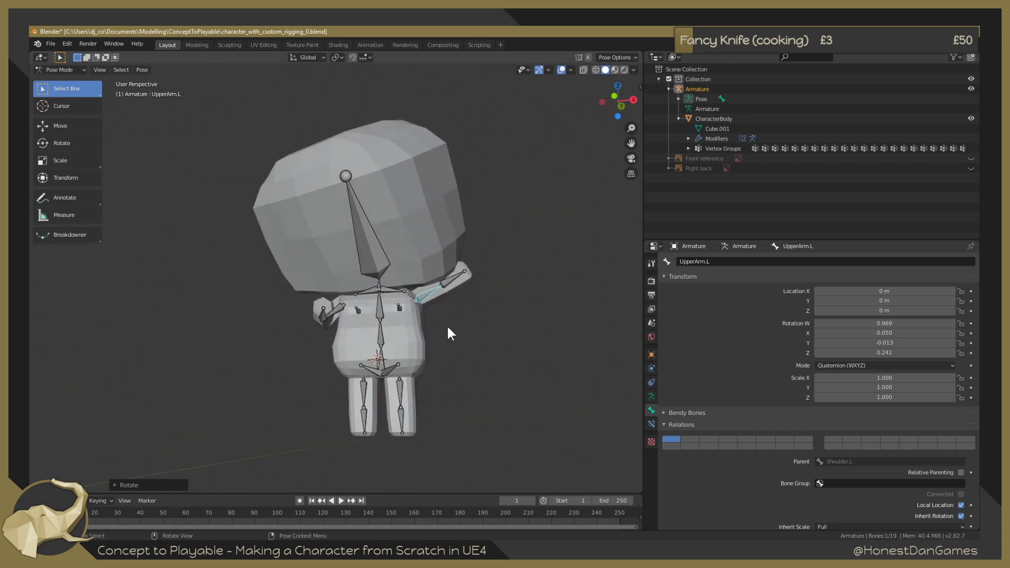
Examine the posed character's head and raised arm from the front and at an angle.
mouse_move(395, 343)
middle_mouse_down()
mouse_move(417, 349)
mouse_move(396, 363)
middle_mouse_up()
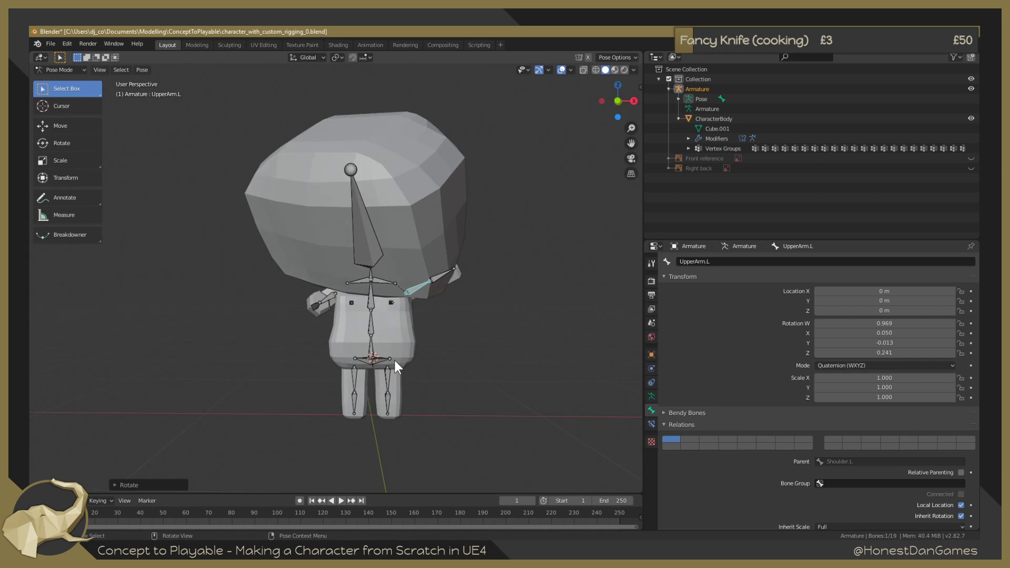
scroll(394, 362, "up", 1)
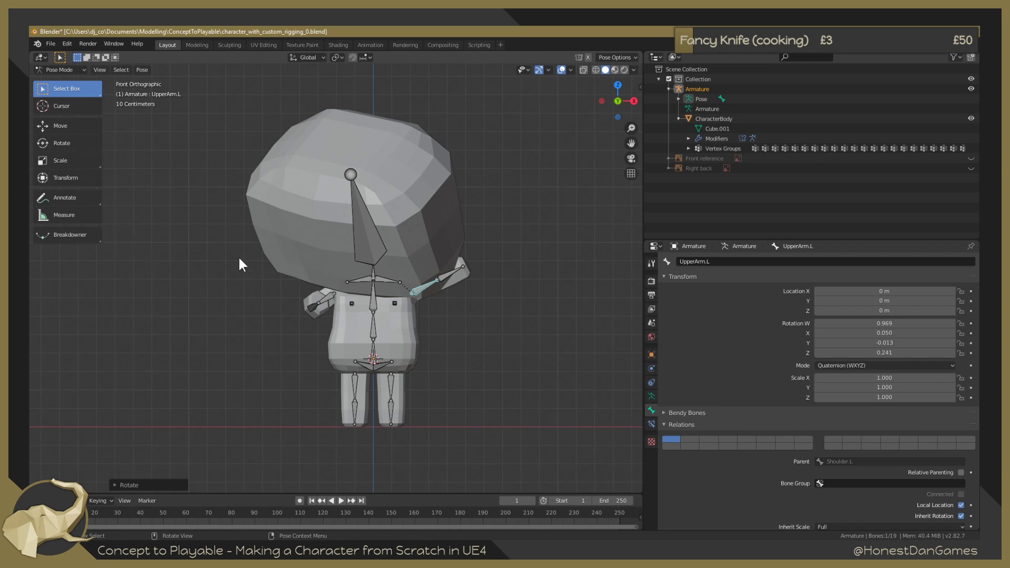
scroll(308, 250, "up", 4)
scroll(308, 250, "down", 7)
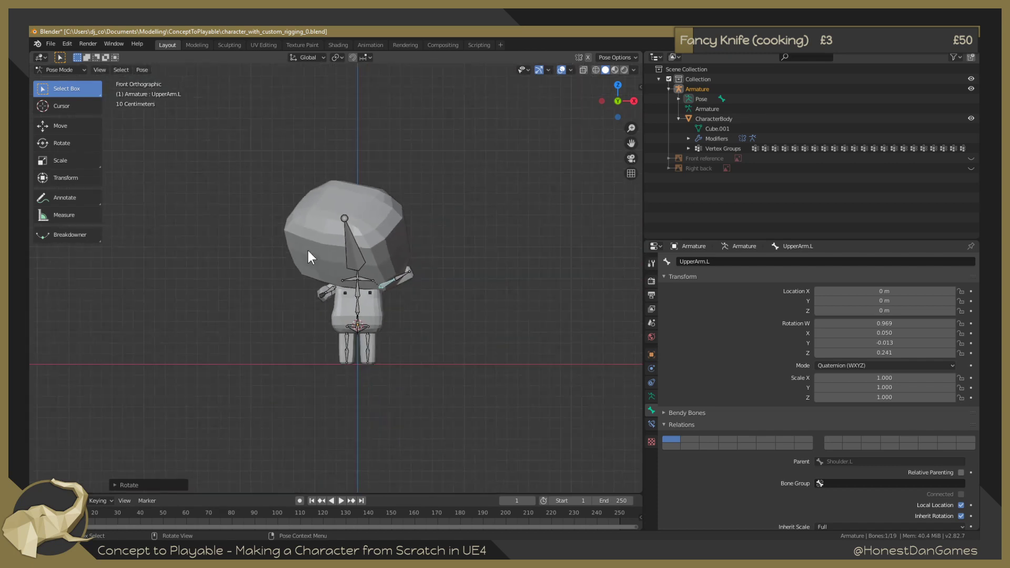
scroll(308, 250, "up", 4)
scroll(308, 251, "down", 2)
middle_click_drag(309, 253, 452, 305)
Compare the armature's rest pose with its posed state by alternating Edit Mode and Pose Mode, finishing in Edit Mode.
left_click(59, 70)
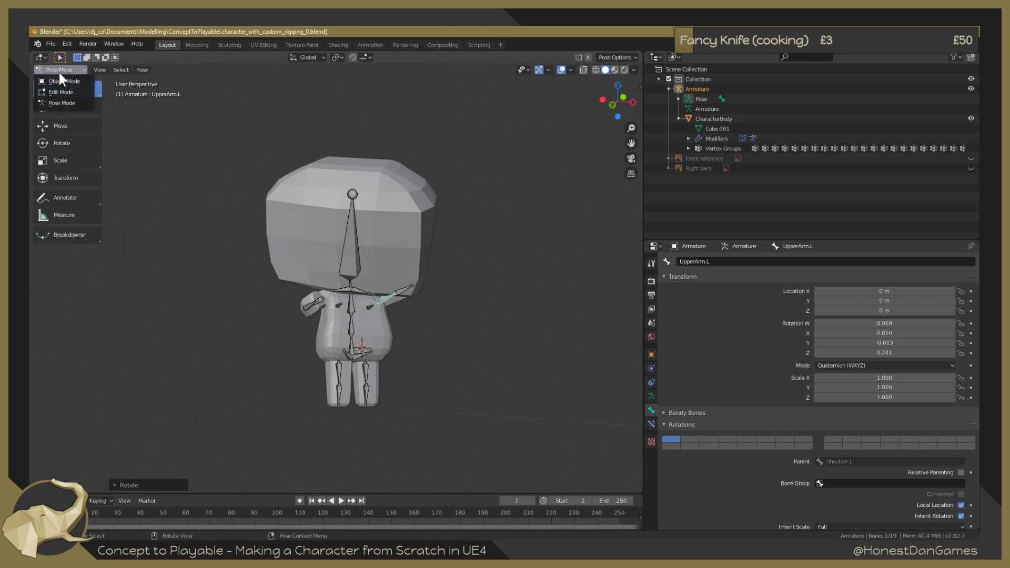
left_click(72, 92)
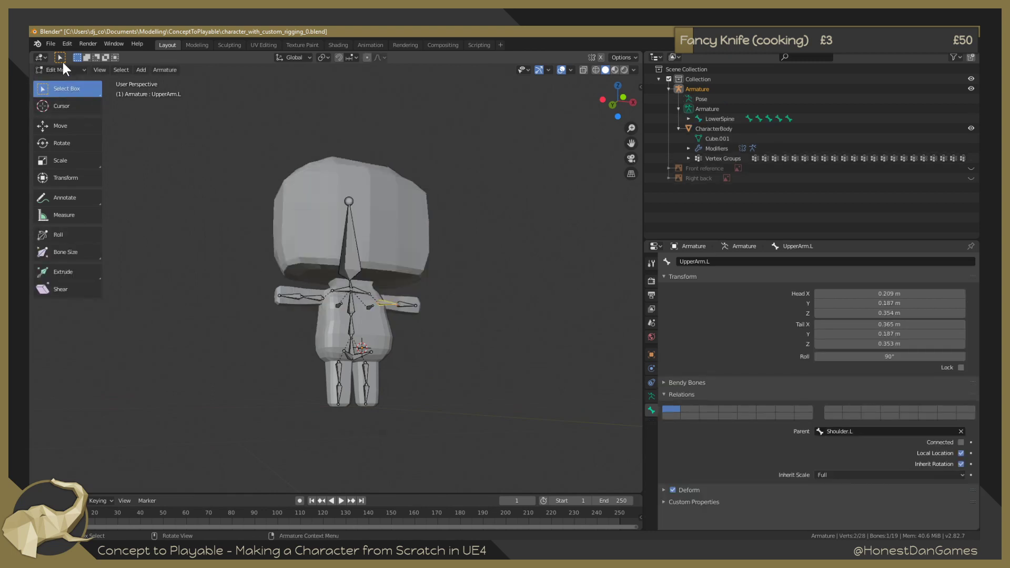
left_click(60, 69)
left_click(67, 102)
left_click(59, 69)
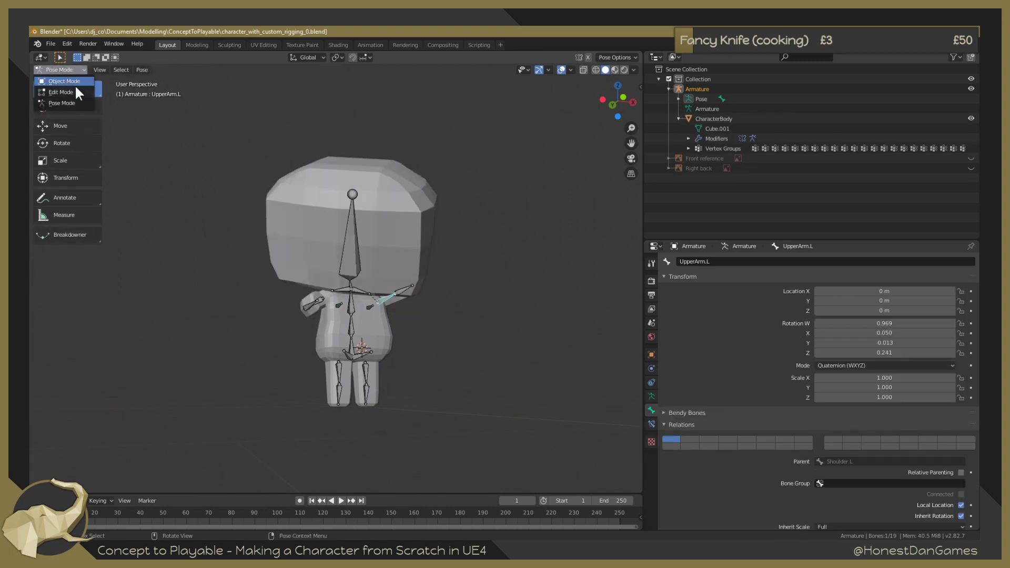
left_click(68, 92)
middle_click_drag(137, 124, 247, 249)
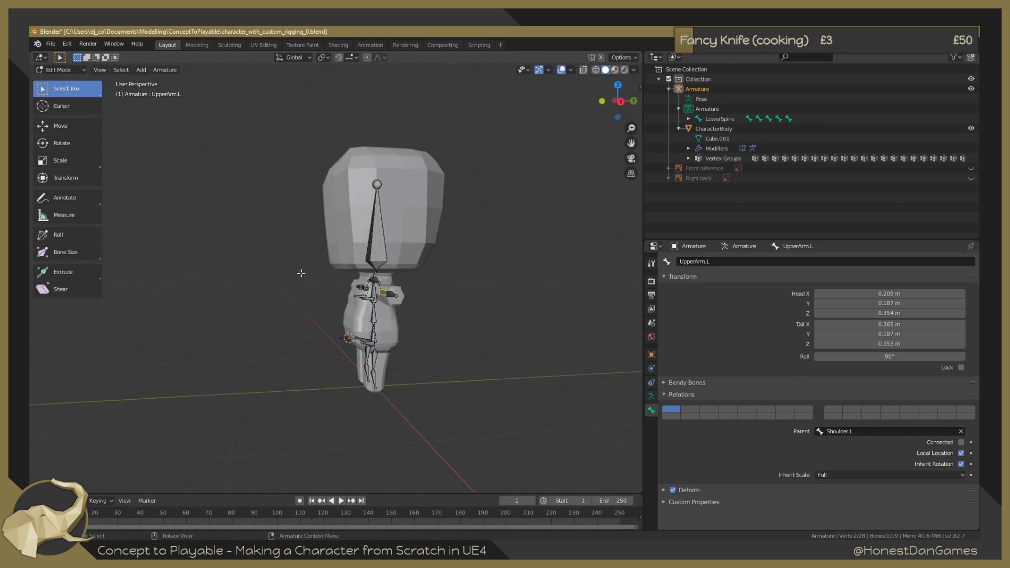
middle_click_drag(301, 273, 233, 270)
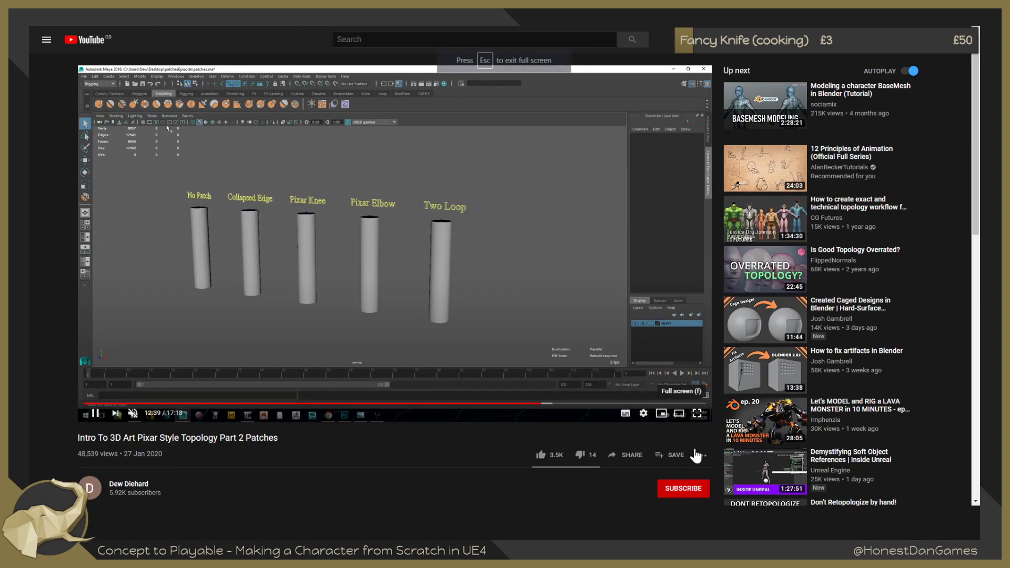
In YouTube, play "Intro To 3D Art Pixar Style Topology Part 2 Patches" full screen from the start at 1.75 playback speed.
left_click(696, 449)
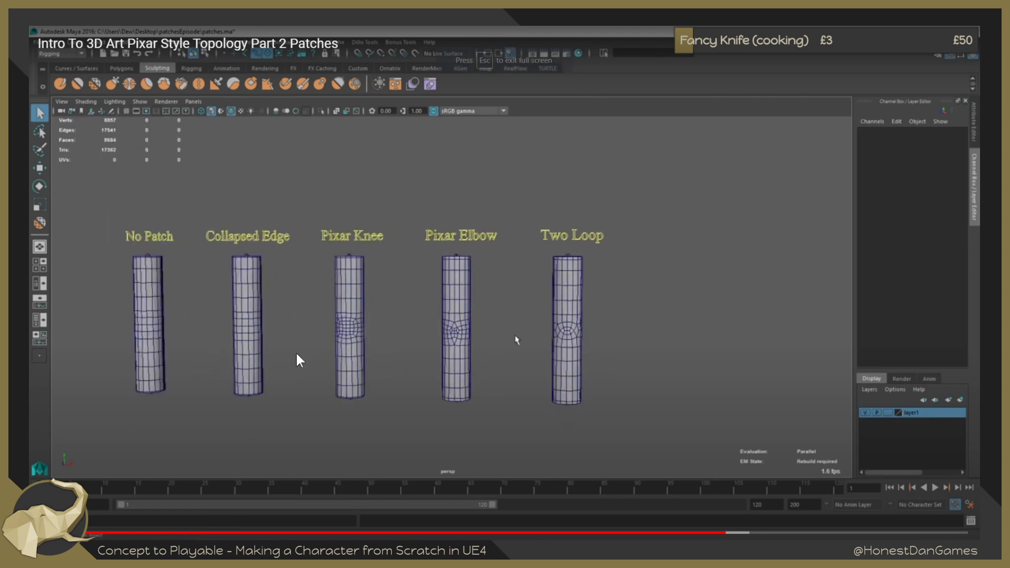
left_click(91, 533)
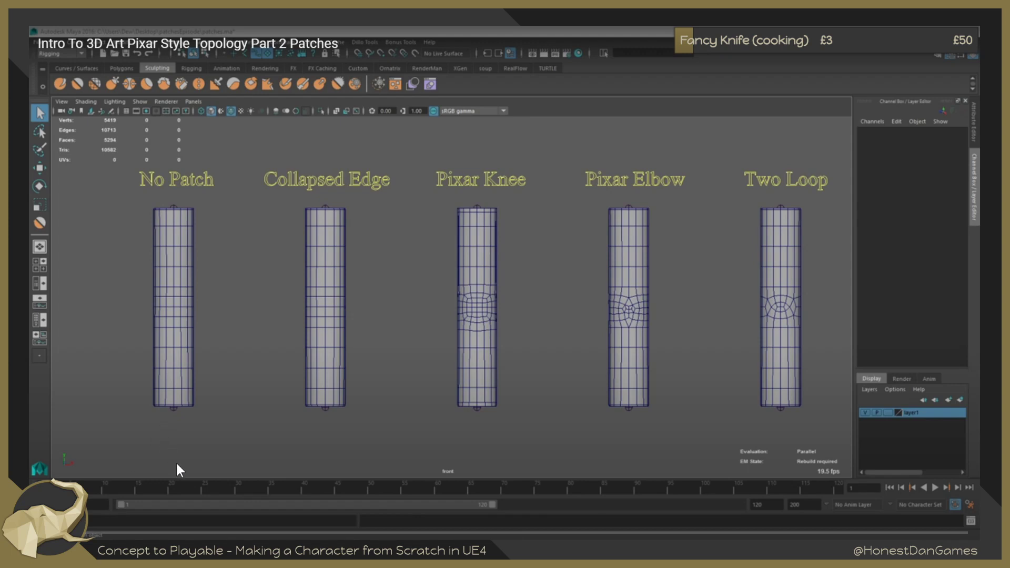
left_click(927, 547)
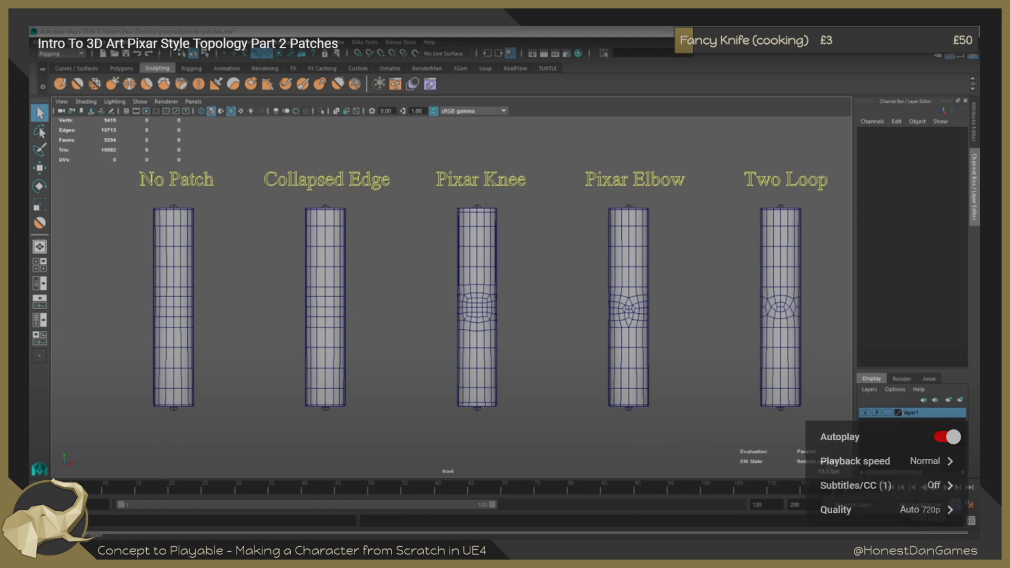
left_click(921, 463)
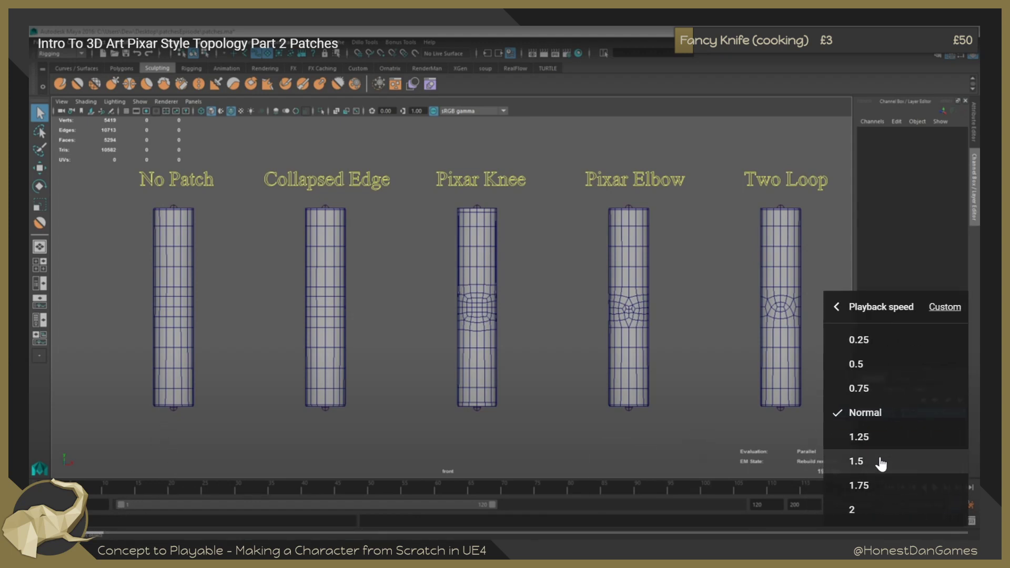
left_click(882, 485)
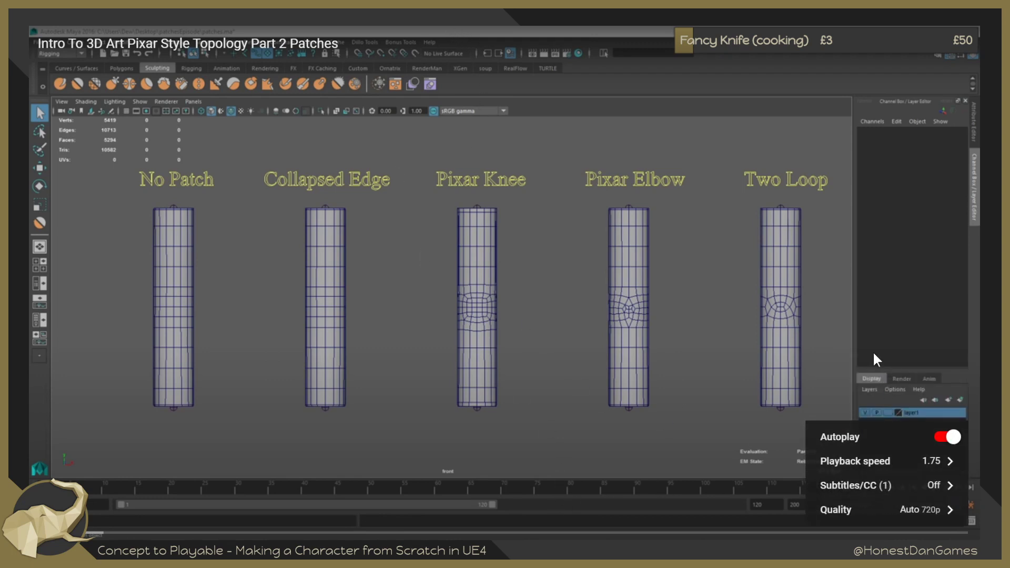
left_click(791, 383)
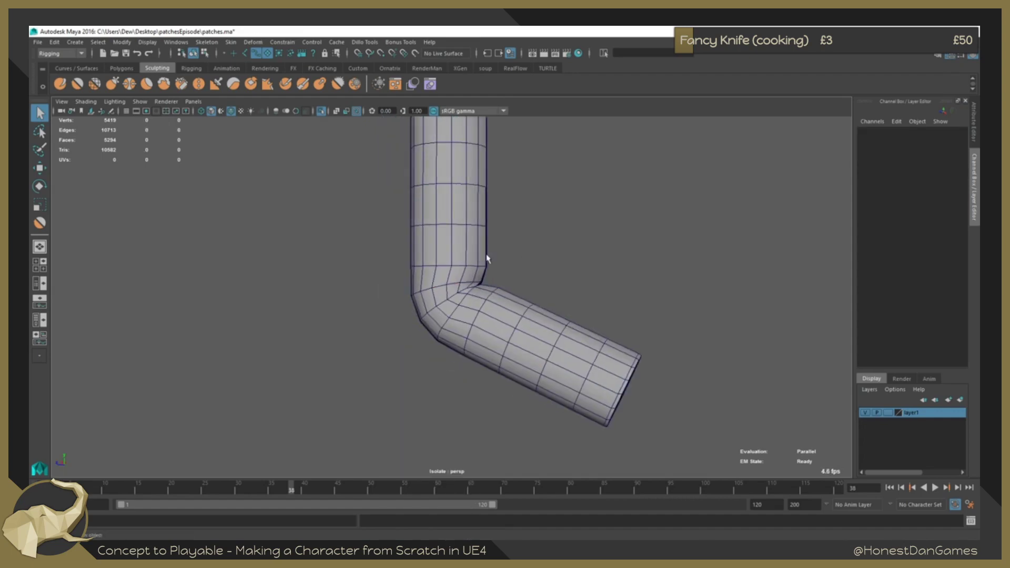
In Maya, hide the wireframe on shaded surfaces and show the bent NO_PATCH cylinder in smooth preview.
left_click(116, 202)
left_click_drag(200, 263, 274, 274, "alt")
left_click(373, 284)
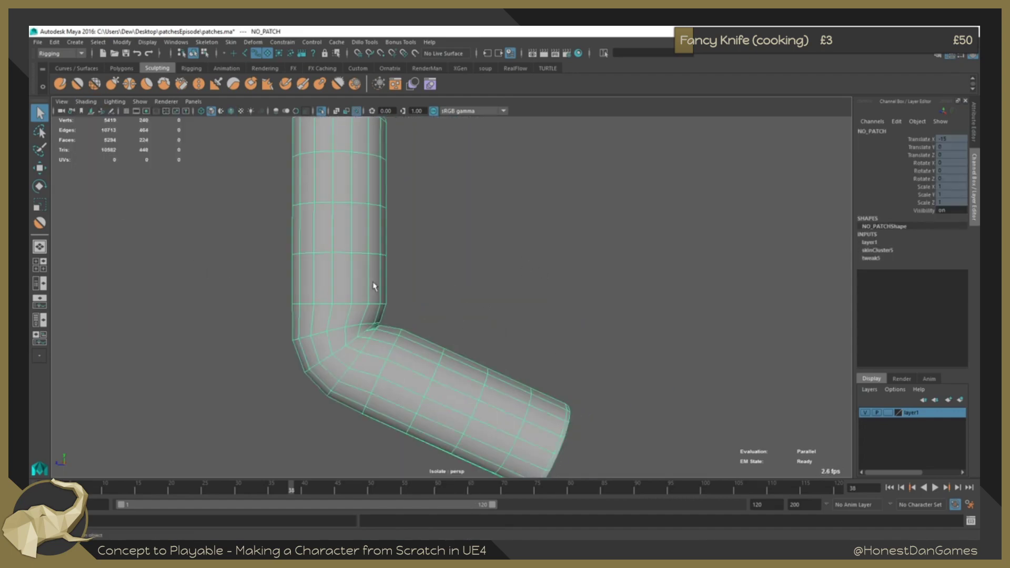
key("3")
left_click(403, 293)
middle_click_drag(403, 293, 476, 285, "alt")
Play the smoothed NO_PATCH cylinder's bend animation and stop it at frame 45.
key("alt+v")
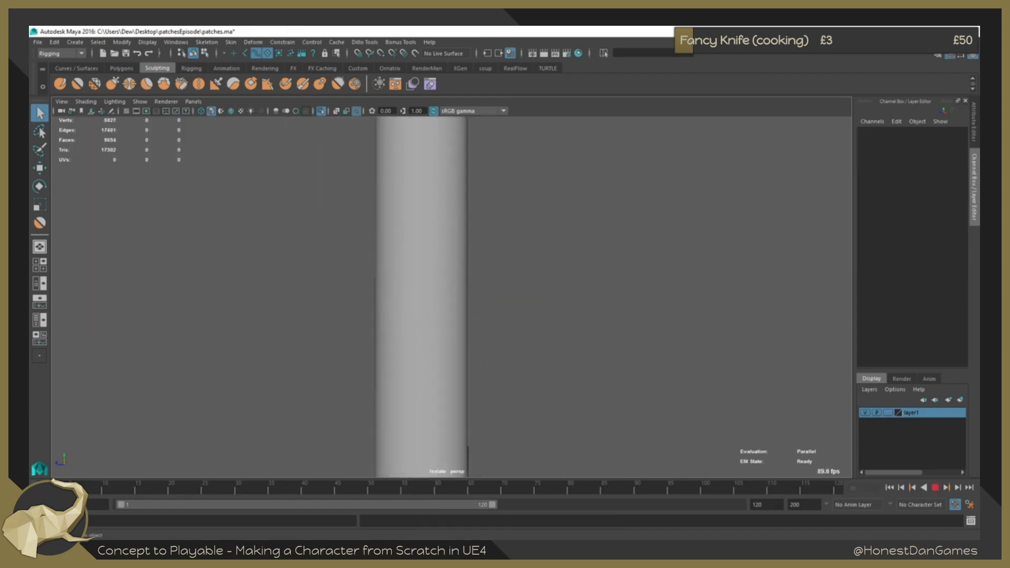
left_click(337, 488)
scroll(342, 436, "down", 2)
left_click_drag(343, 428, 363, 381, "alt")
left_click(420, 364)
left_click_drag(368, 457, 340, 461, "alt")
key("alt+v")
left_click(342, 485)
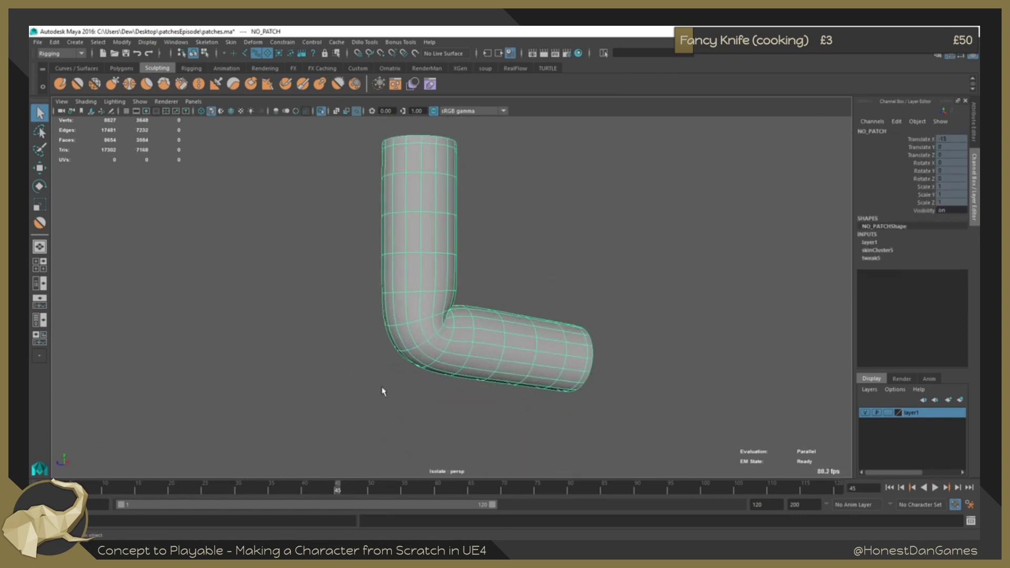
Scrub the bend back to frame 39 and inspect the NO_PATCH cylinder with and without its selection wireframe.
left_click(383, 389)
left_click_drag(386, 316, 416, 305, "alt")
left_click_drag(349, 488, 298, 487)
left_click(450, 366)
left_click(406, 396)
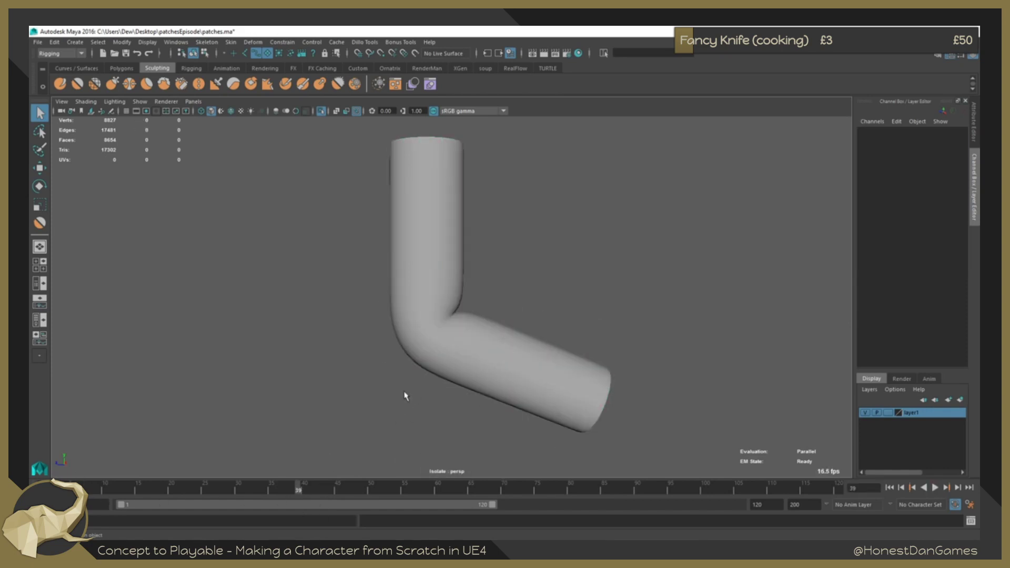
left_click(421, 218)
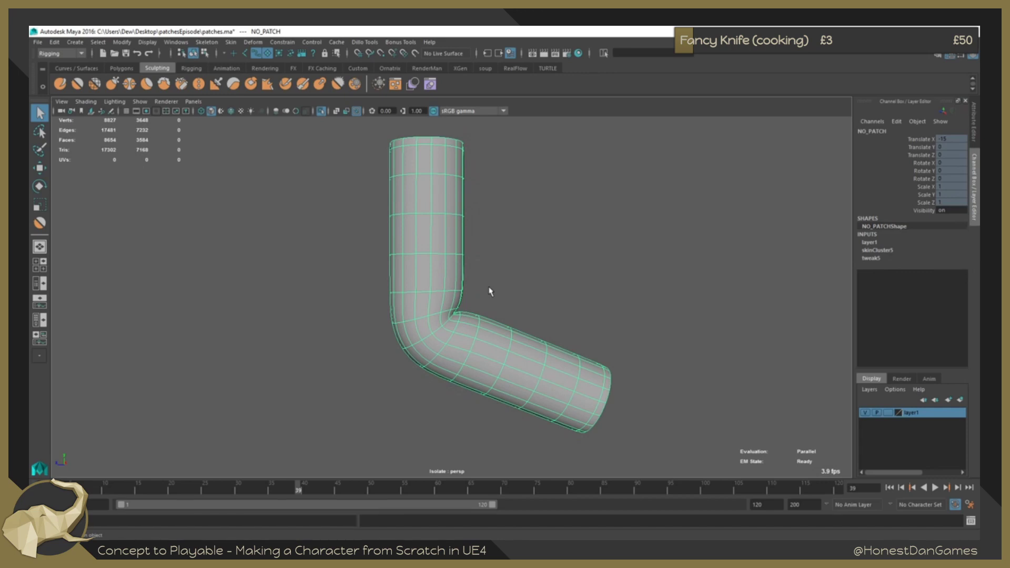
Return the bend animation to frame 1 and skip the tutorial video to about 3:02.
left_click(564, 277)
left_click_drag(322, 483, 58, 490)
left_click(141, 101)
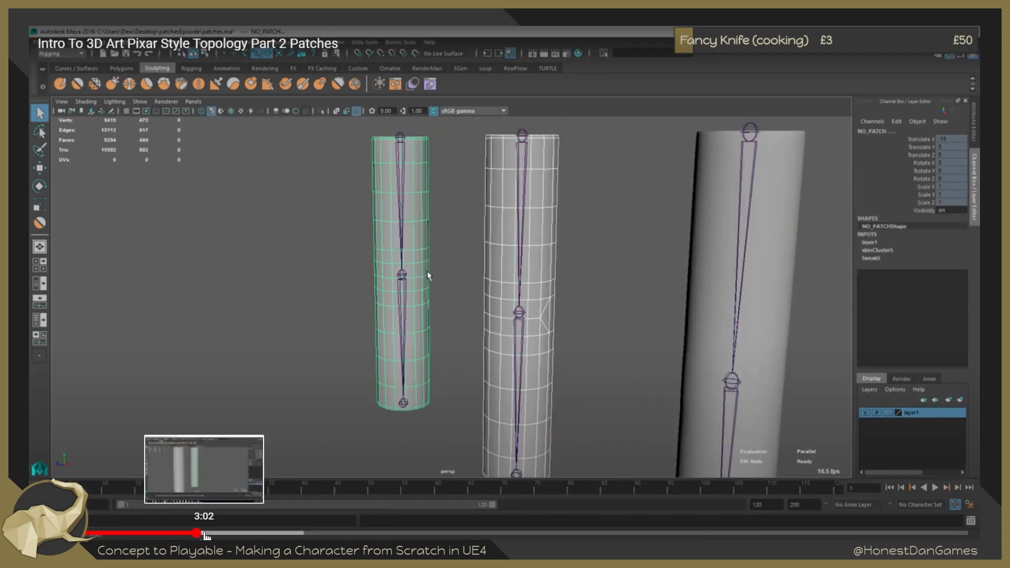
left_click(204, 533)
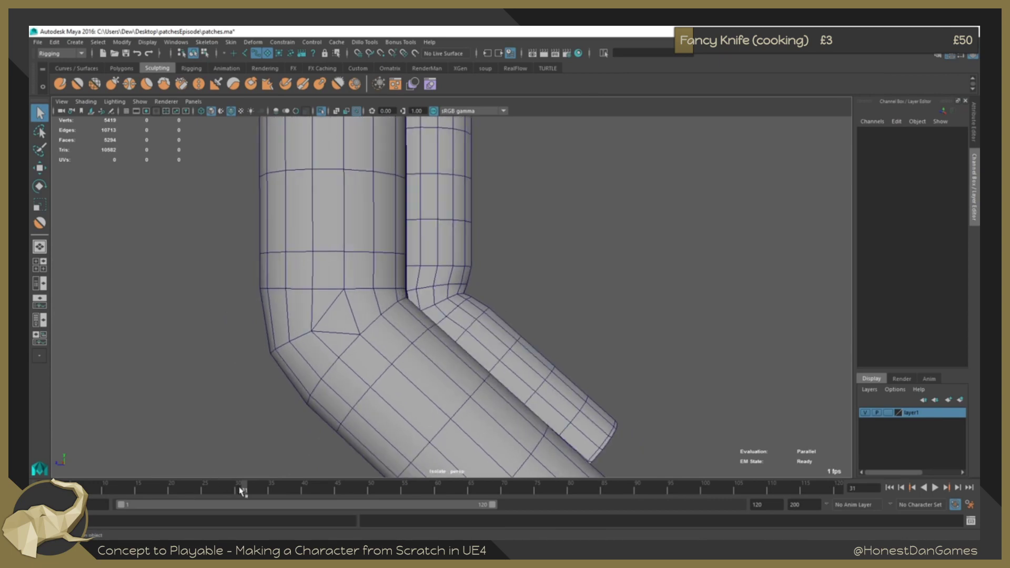
Bend the two isolated cylinders to frame 33 and show both in smooth preview.
key("alt+v")
key("Escape")
left_click_drag(137, 488, 258, 476)
left_click_drag(299, 357, 597, 301)
key("3")
left_click(612, 259)
left_click_drag(612, 259, 518, 252, "alt")
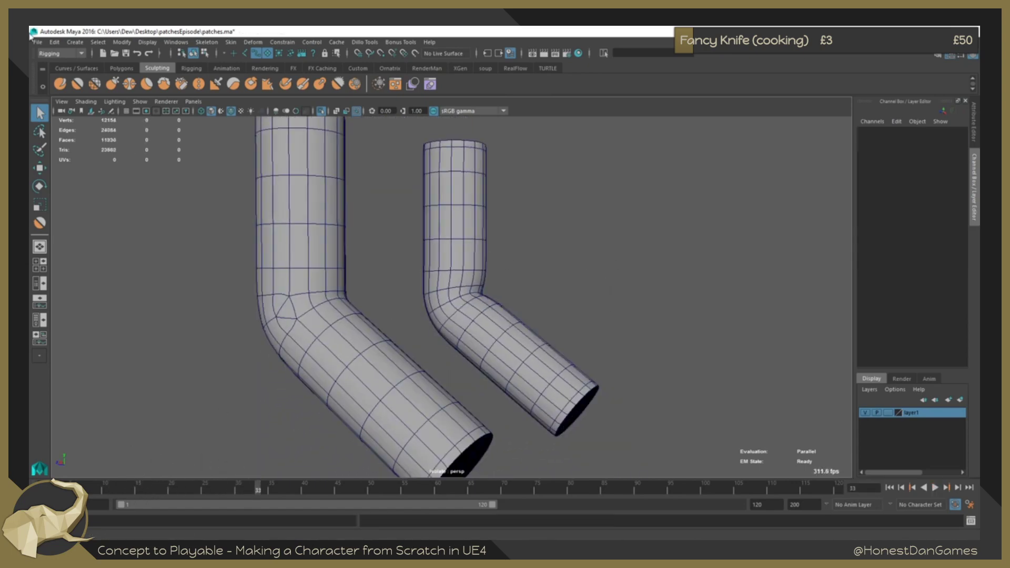
Turn off the wireframe overlay on the two smoothed cylinders.
left_click(81, 101)
left_click(114, 203)
mouse_move(195, 303)
left_mouse_down("alt")
mouse_move(300, 318)
mouse_move(289, 316)
left_mouse_up("alt")
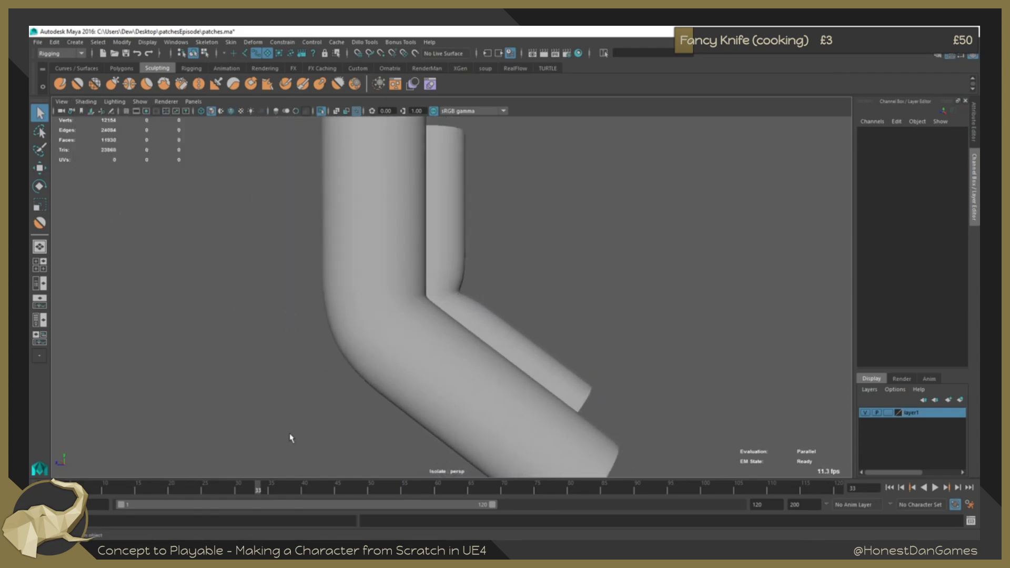
Play the bend animation of both cylinders and scrub it to frame 61 to inspect the tighter fold.
key("alt+v")
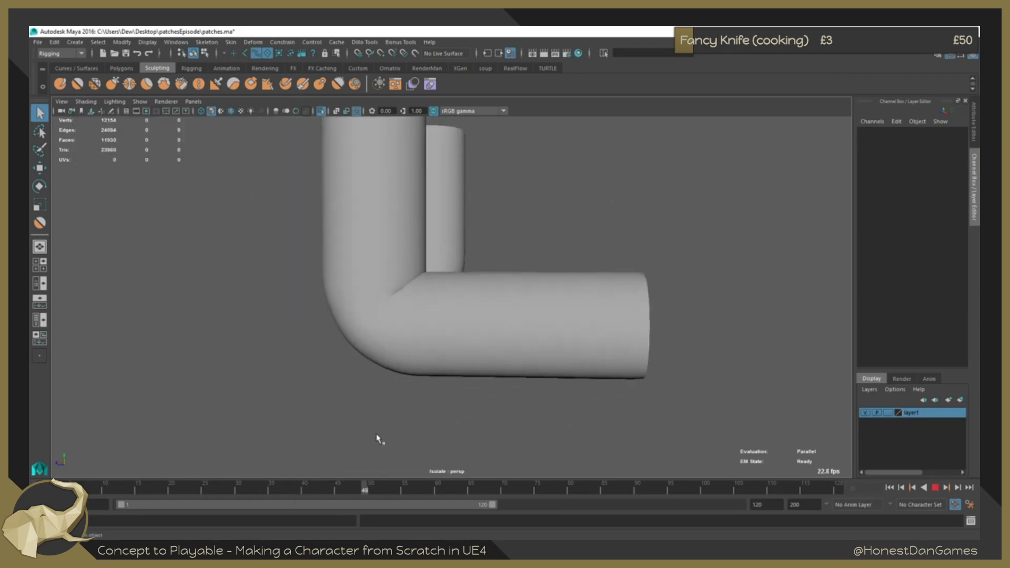
key("alt+v")
left_click_drag(406, 425, 499, 314, "alt")
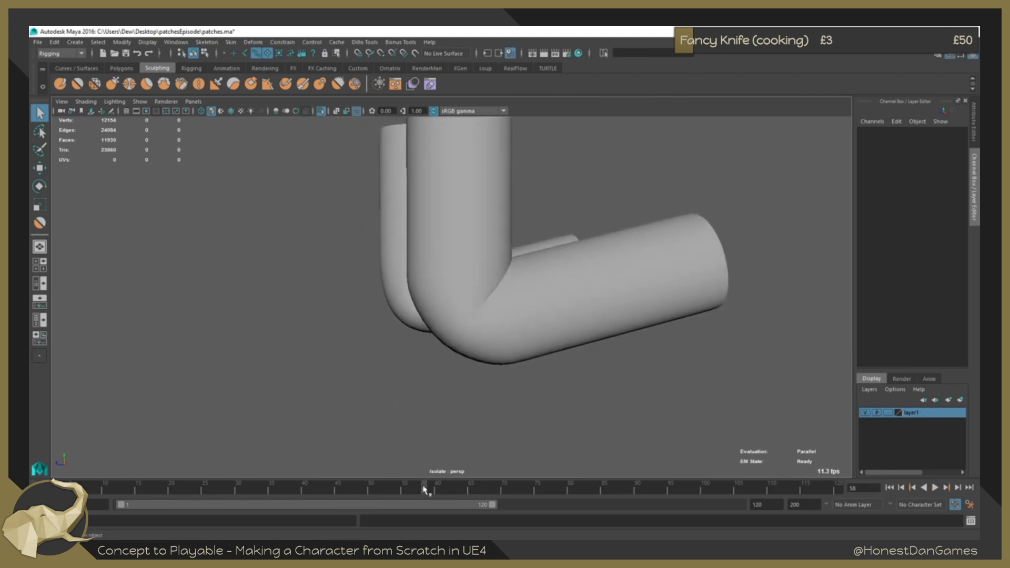
mouse_move(424, 490)
left_mouse_down()
mouse_move(413, 491)
mouse_move(444, 488)
left_mouse_up()
mouse_move(437, 341)
left_mouse_down("alt")
mouse_move(421, 336)
mouse_move(429, 343)
left_mouse_up("alt")
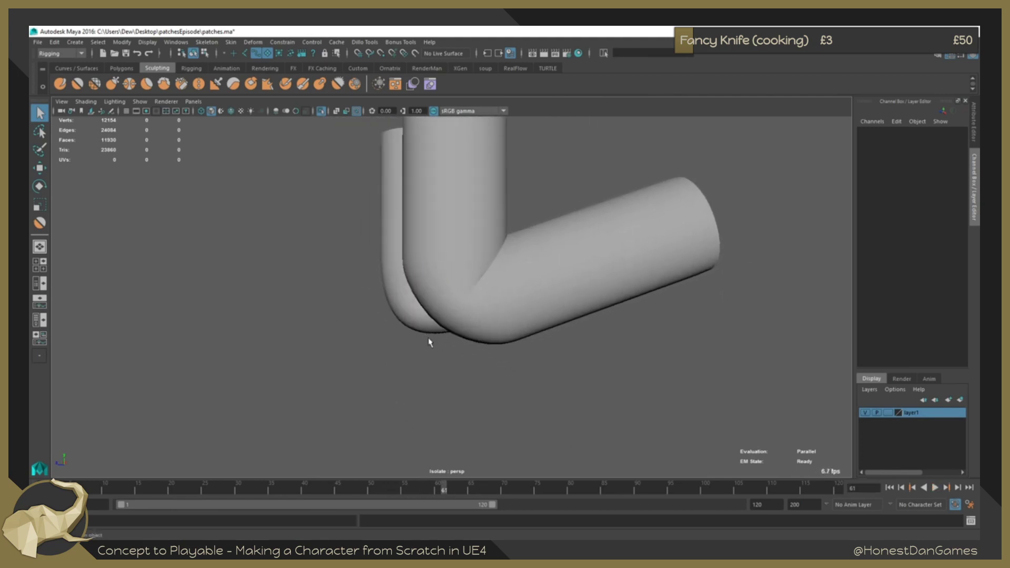
Compare the two bends by alternately selecting the rear cylinder and TRIANGLE_PATCH at the joint.
left_click(424, 325)
left_click(451, 307)
left_click(424, 325)
left_click(449, 310)
left_click(411, 322)
left_click(448, 313)
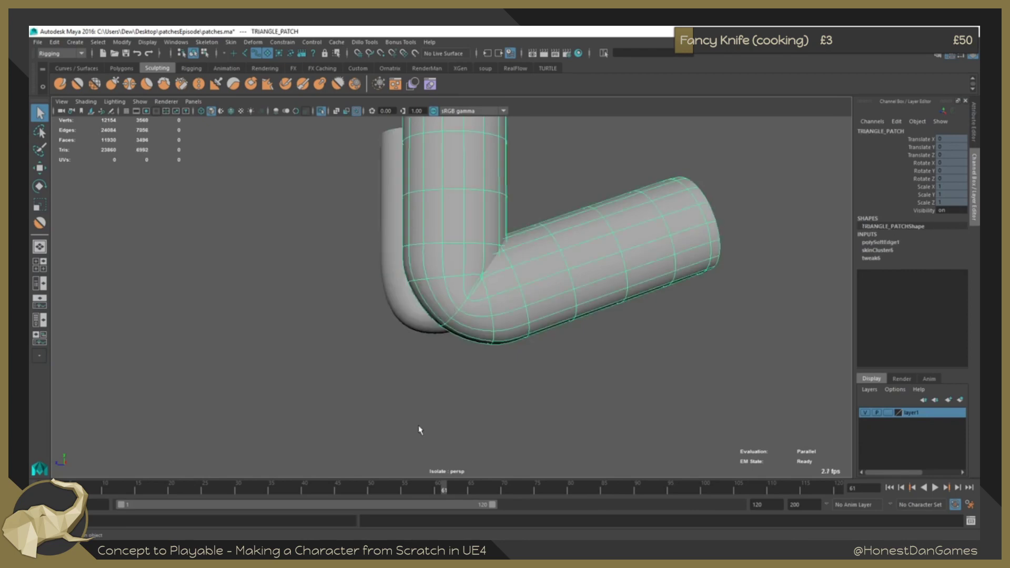
Scrub the bend to frame 55 and turn off smooth preview on both cylinders.
left_click_drag(448, 490, 405, 453)
left_click_drag(427, 346, 498, 347, "alt")
scroll(410, 352, "down", 3)
left_click(500, 264)
key("1")
left_click(392, 346)
key("1")
scroll(499, 346, "up", 3)
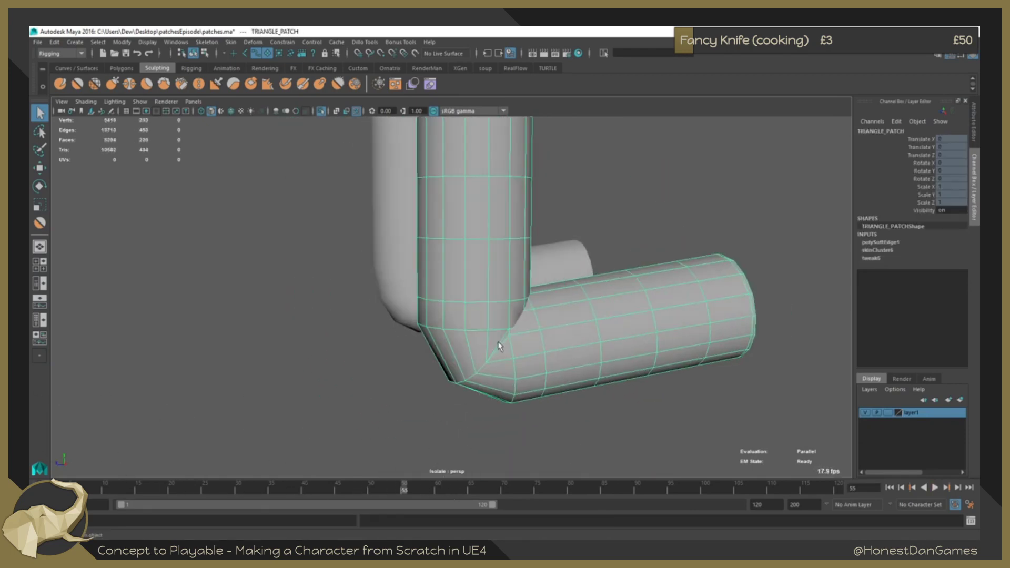
Turn off Isolate Select to bring back all the labelled cylinders and their joints.
left_click(139, 103)
mouse_move(157, 121)
left_click(263, 121)
scroll(410, 226, "down", 5)
left_click_drag(421, 229, 475, 258, "alt")
left_click(474, 258)
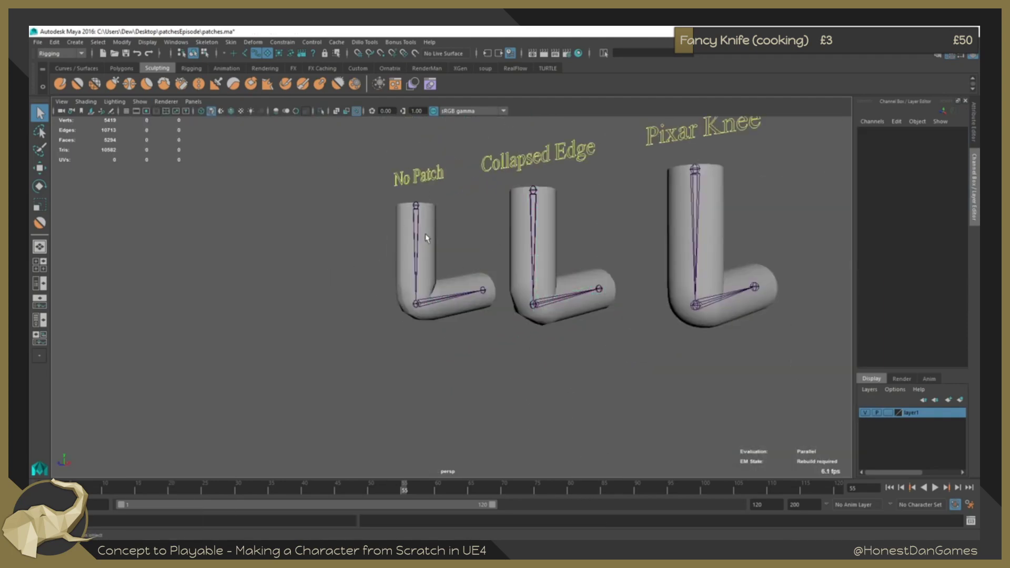
Return the animation to frame 1 and turn the wireframe overlay back on for all cylinders.
left_click(426, 237)
middle_click_drag(426, 238, 352, 289, "alt")
scroll(352, 289, "down", 3)
key("alt+shift+v")
left_click_drag(358, 295, 452, 342, "alt")
scroll(578, 311, "up", 3)
mouse_move(621, 310)
middle_mouse_down("alt")
mouse_move(513, 269)
mouse_move(524, 270)
middle_mouse_up("alt")
left_click(139, 101)
left_click(126, 203)
left_click(522, 283)
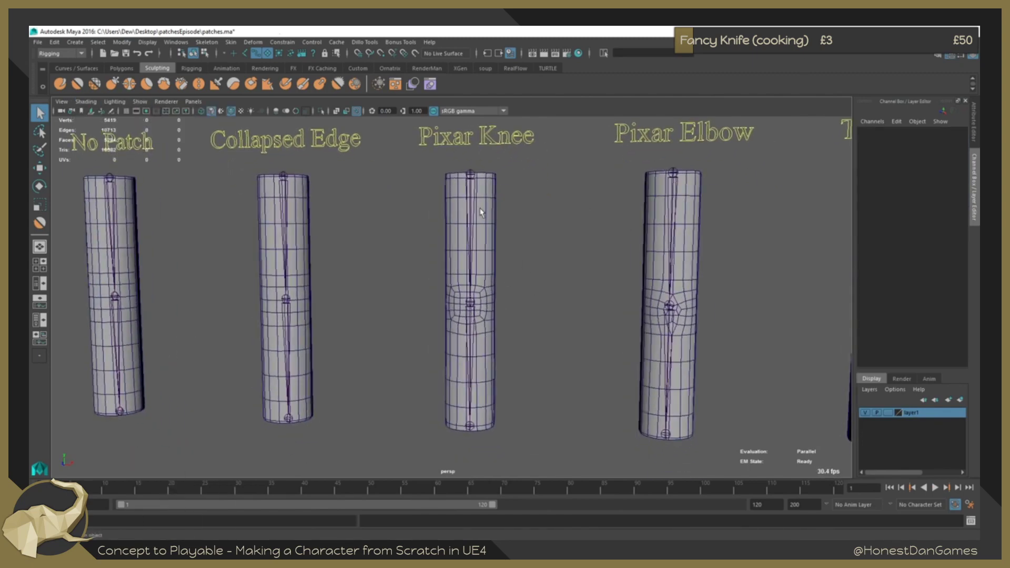
Duplicate the No Patch cylinder.
left_click_drag(480, 213, 485, 293, "alt")
right_click_drag(484, 293, 333, 280, "alt")
left_click(328, 262)
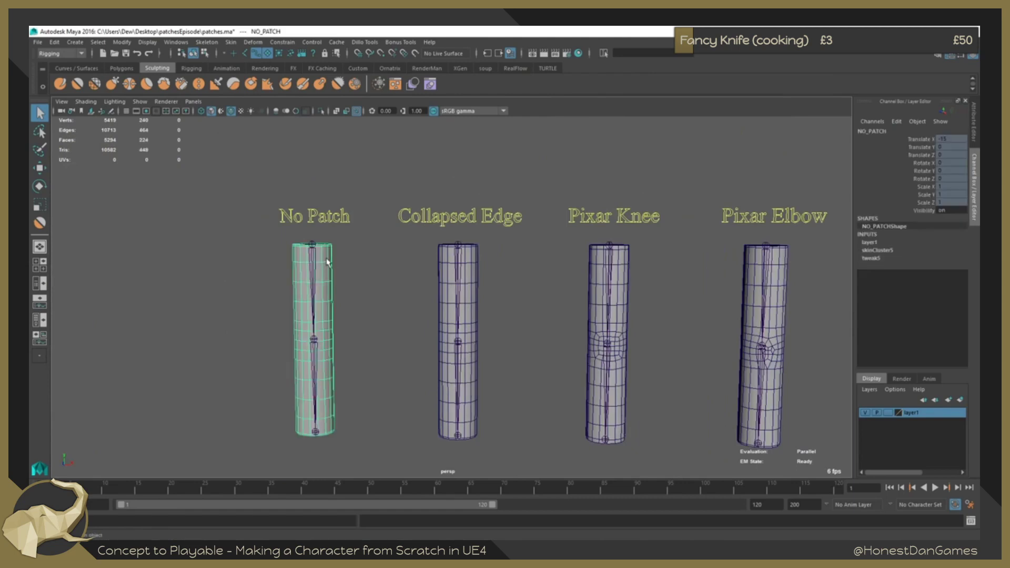
key("ctrl+d")
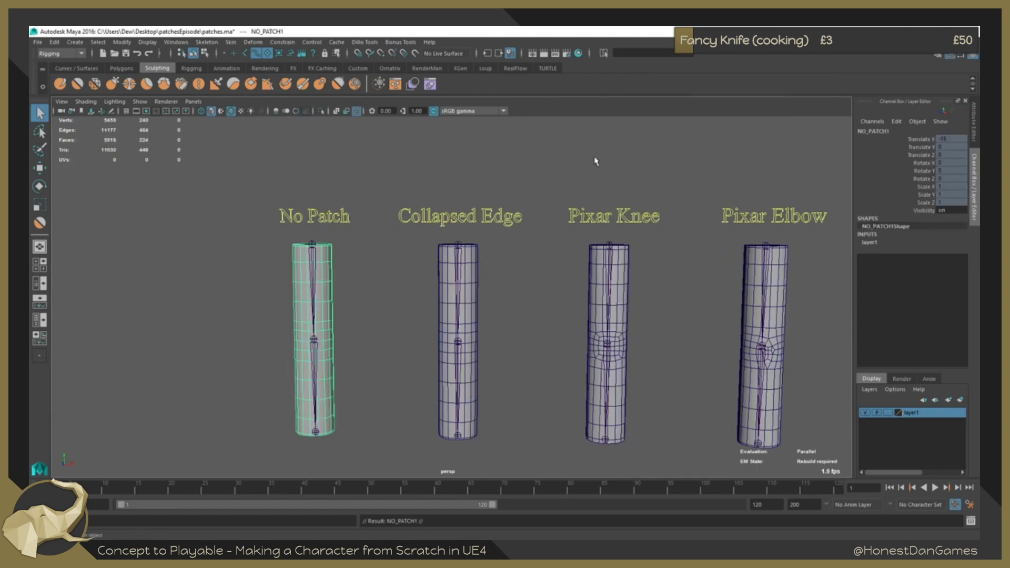
Unlock the duplicated cylinder's Translate, Rotate and Scale channels.
left_click_drag(915, 139, 922, 202)
right_click(922, 201)
left_click(901, 408)
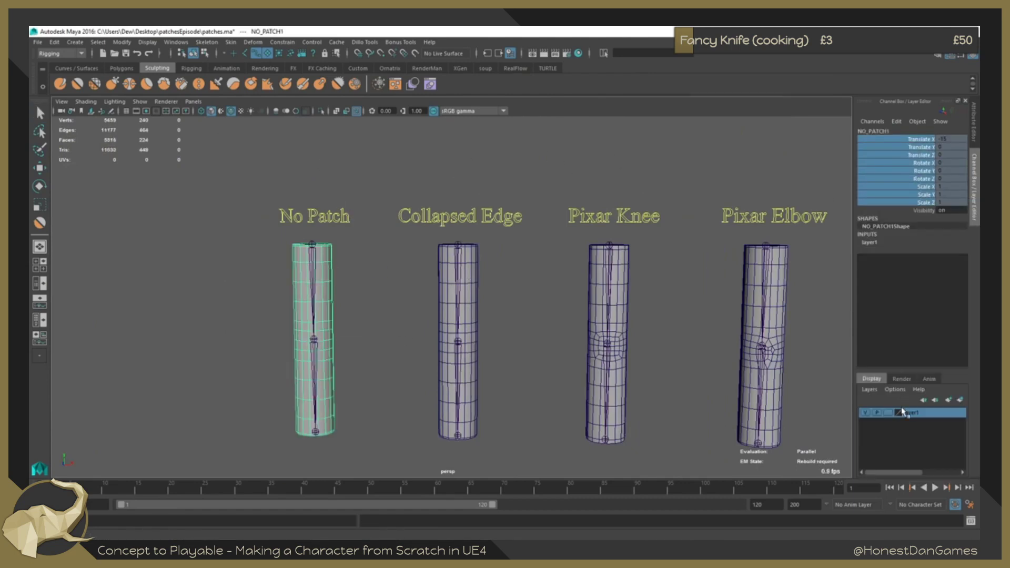
right_click(896, 151)
left_click(895, 370)
Move the duplicated cylinder above the Pixar Knee cylinder, to about X 0.1 and Y 10.6.
key("w")
left_click_drag(342, 341, 613, 93)
scroll(613, 95, "up", 4)
middle_click_drag(632, 100, 550, 300, "alt")
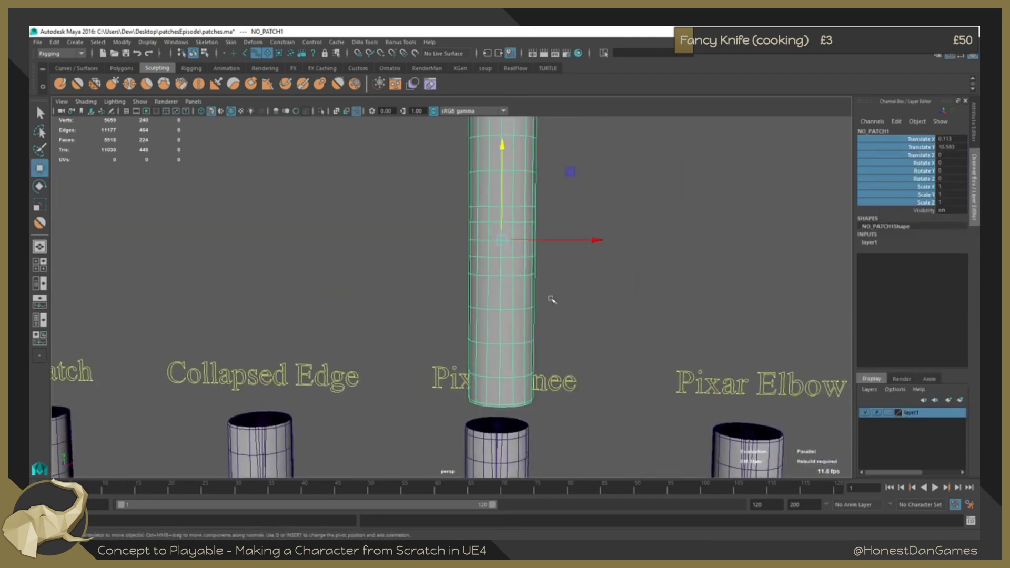
Extrude a block of faces, four wide and three high, at the middle of the duplicated cylinder and inset it slightly.
left_click(523, 225)
right_click_drag(523, 225, 521, 263)
left_click(483, 214)
left_click(483, 232, "shift")
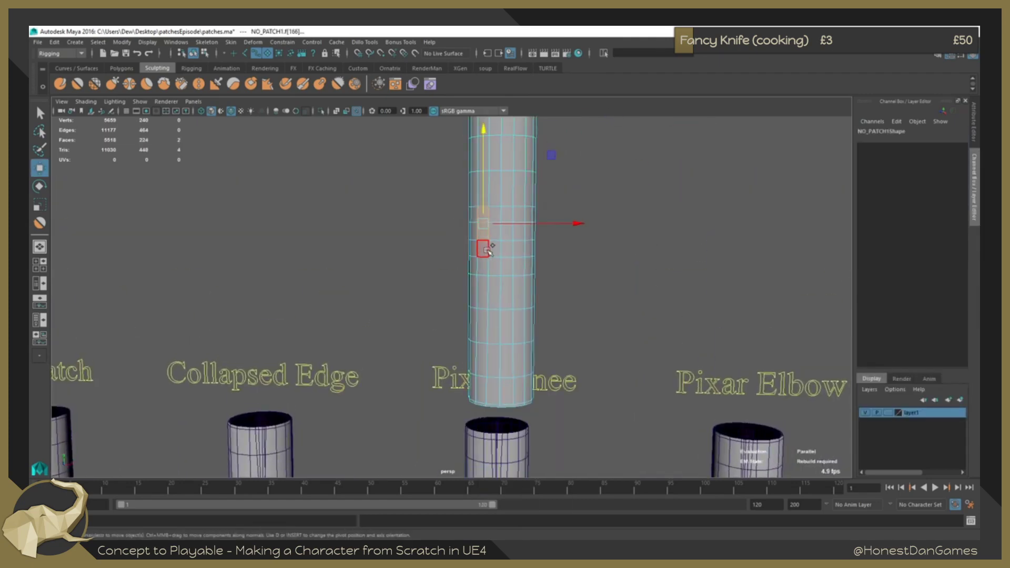
left_click(483, 249, "shift")
left_click(495, 250, "shift")
left_click(507, 250, "shift")
key("q")
left_click(520, 250, "shift")
left_click(519, 232, "shift")
left_click(519, 216, "shift")
left_click(507, 216, "shift")
left_click(496, 216, "shift")
left_click(495, 230, "shift")
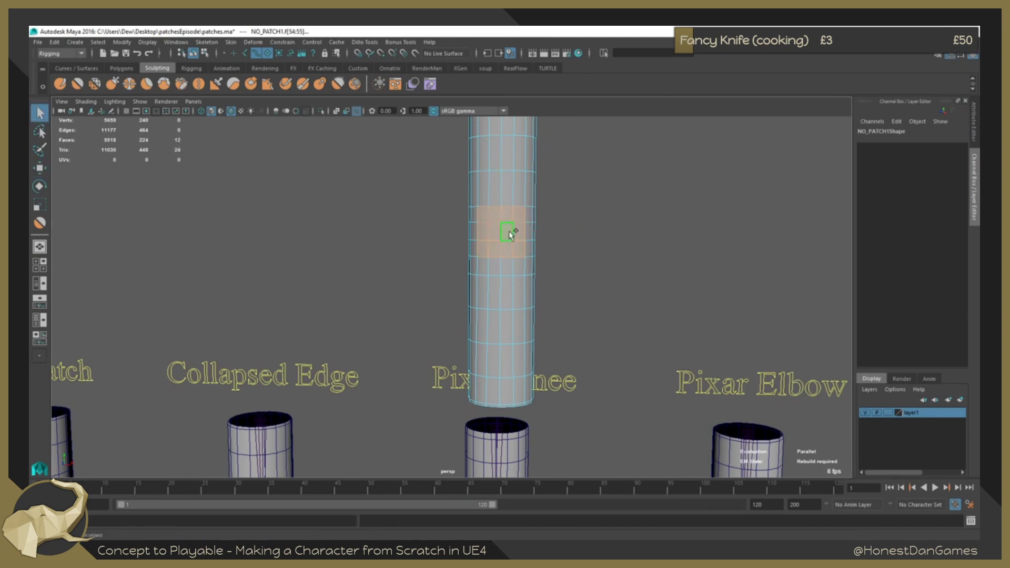
left_click(121, 68)
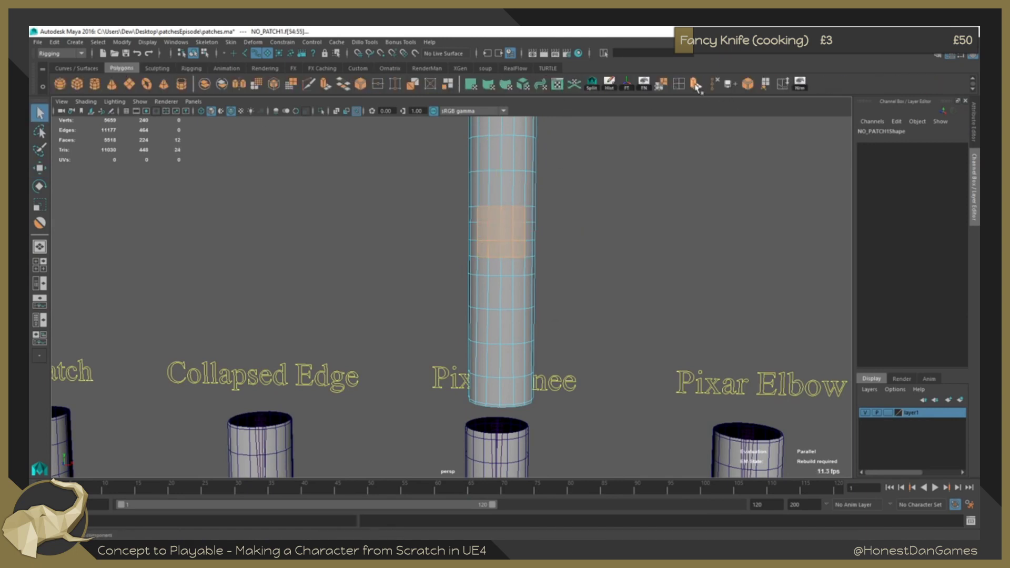
left_click(696, 83)
left_click_drag(503, 241, 508, 255, "alt")
right_click_drag(508, 255, 548, 255, "alt")
left_click(602, 246)
left_click_drag(530, 249, 495, 254)
left_click(564, 273)
Insert an edge loop around the duplicated cylinder through the inset patch and return to object mode.
right_click_drag(516, 214, 561, 200)
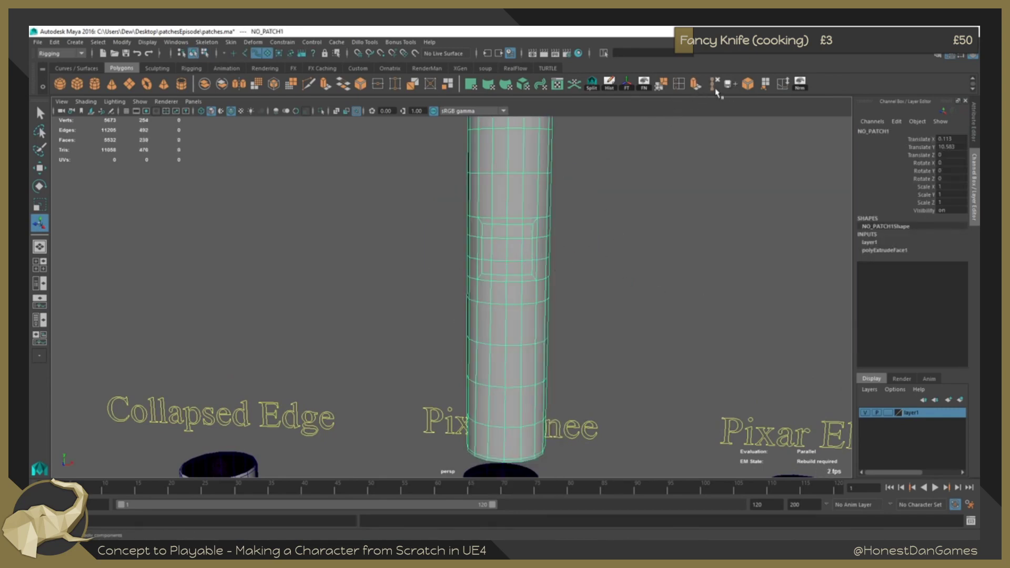
left_click(679, 83)
left_click(506, 247)
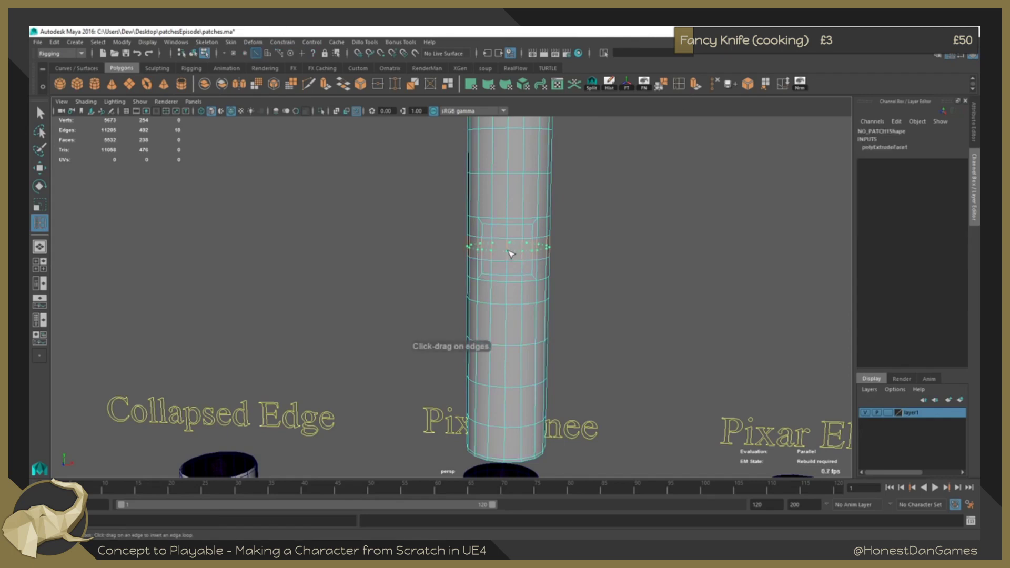
key("q")
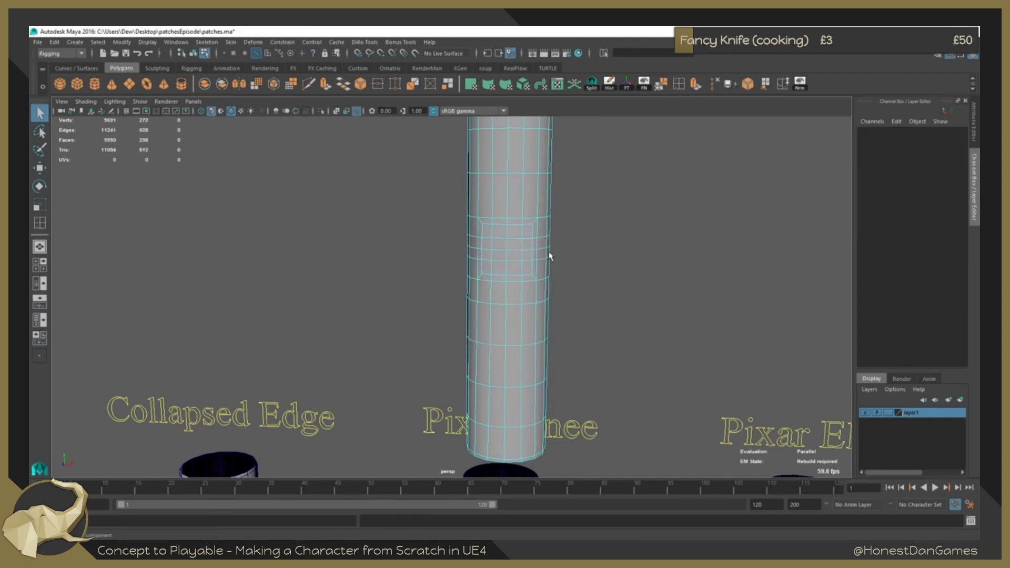
key("F8")
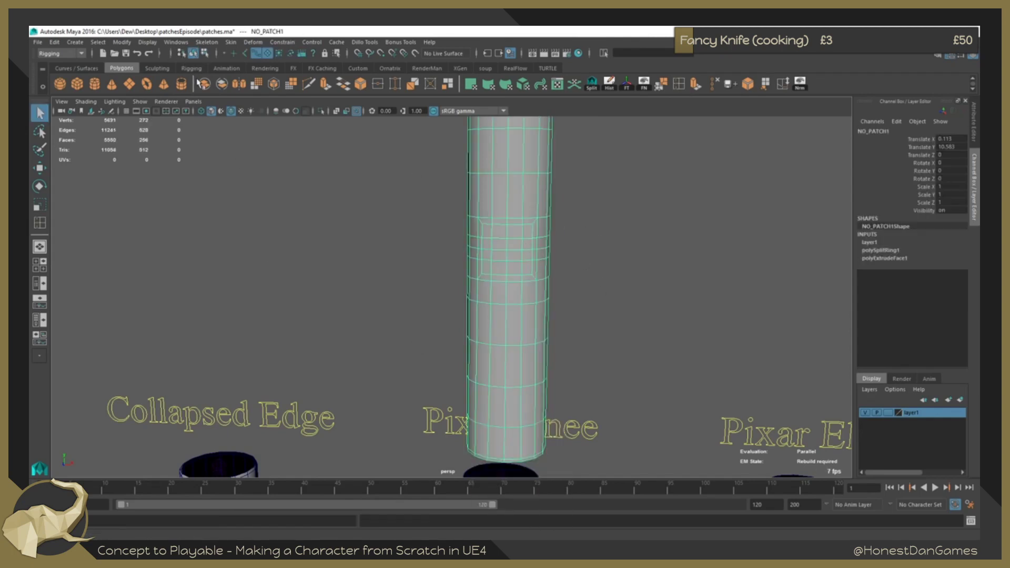
Smooth the inset patch on the duplicated cylinder with the Relax sculpting brush into a rounded patch.
left_click(157, 68)
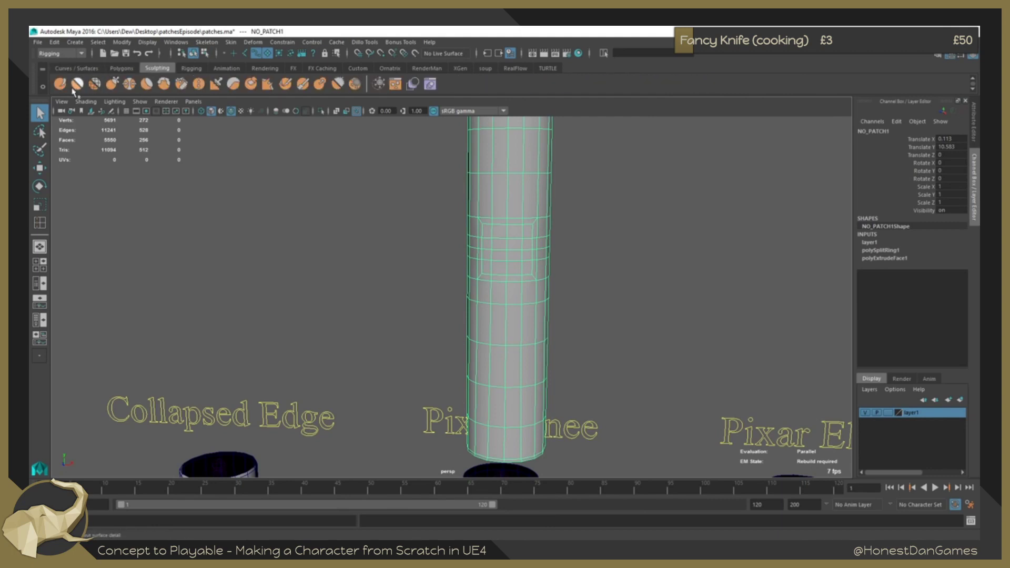
left_click(95, 84)
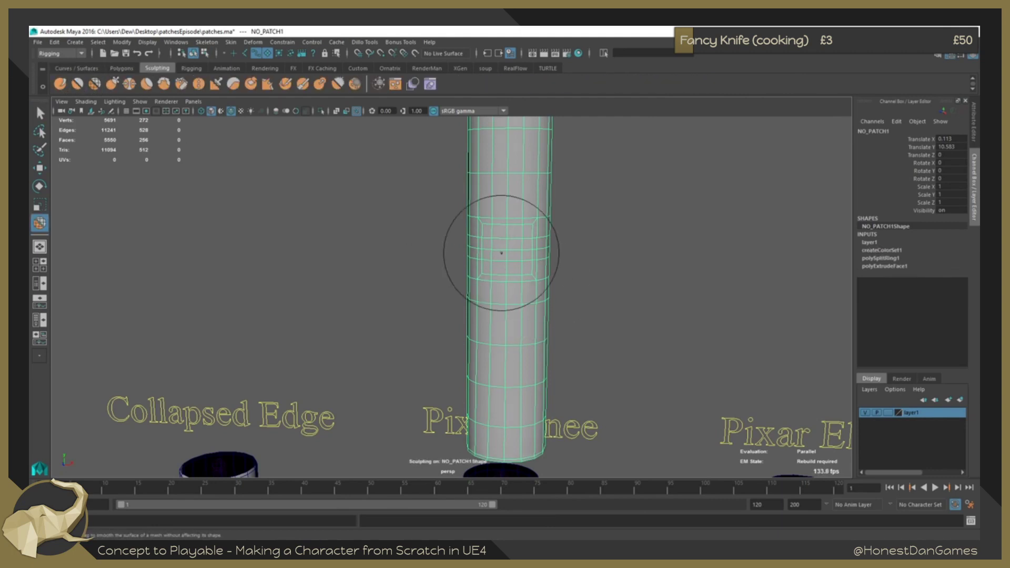
left_click_drag(501, 253, 510, 243)
mouse_move(524, 250)
left_mouse_down("alt")
mouse_move(509, 266)
mouse_move(469, 266)
mouse_move(534, 262)
mouse_move(464, 204)
mouse_move(331, 242)
mouse_move(472, 227)
mouse_move(526, 250)
left_mouse_up("alt")
key("q")
left_click(531, 245)
left_click(514, 264)
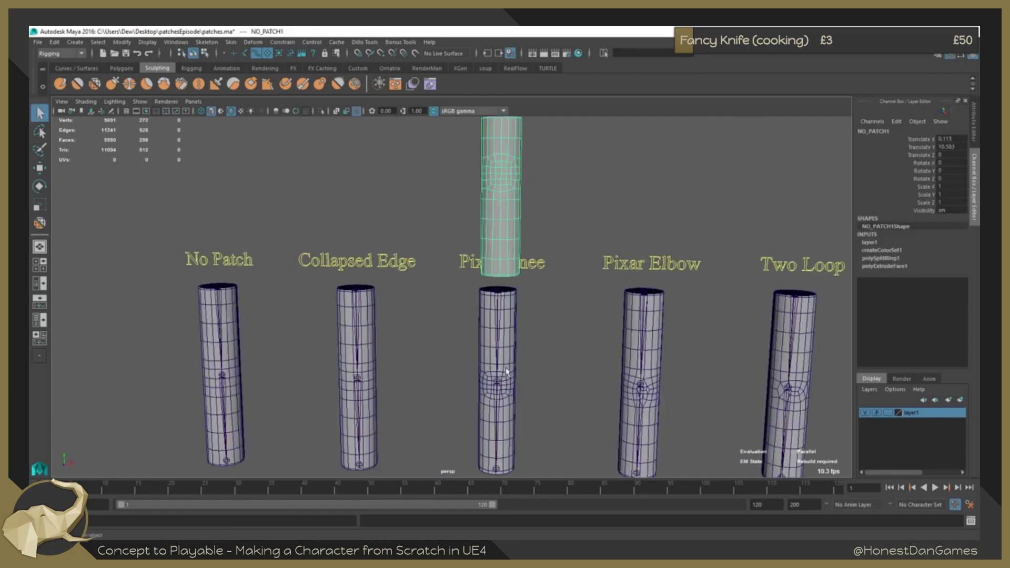
Delete the duplicated cylinder above the Pixar Knee and bring the original Pixar Knee cylinder into view.
left_click_drag(514, 285, 530, 214, "alt")
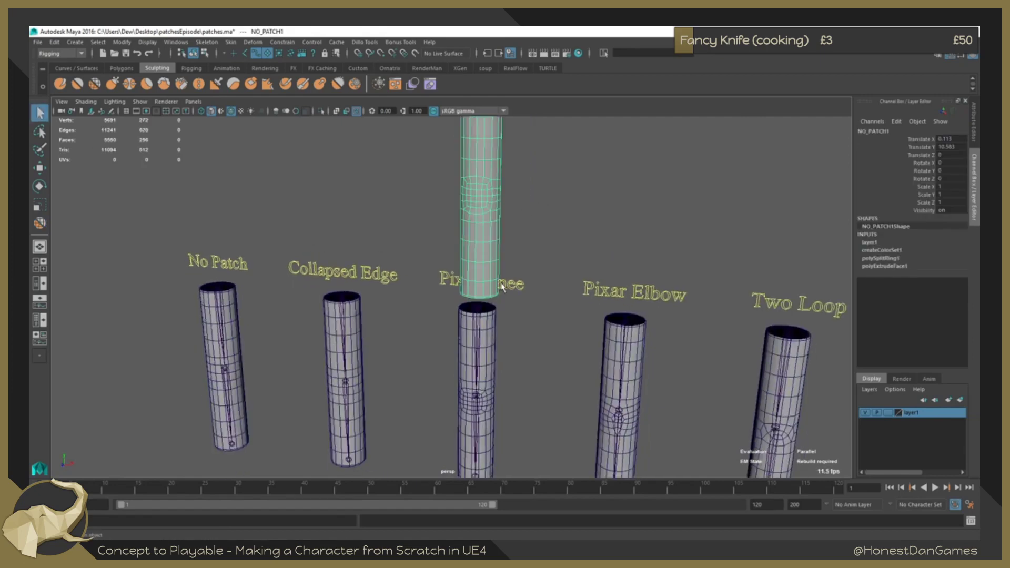
key("Delete")
left_click(493, 330)
key("f")
left_click_drag(520, 339, 566, 234, "alt")
scroll(535, 240, "down", 2)
left_click(568, 233)
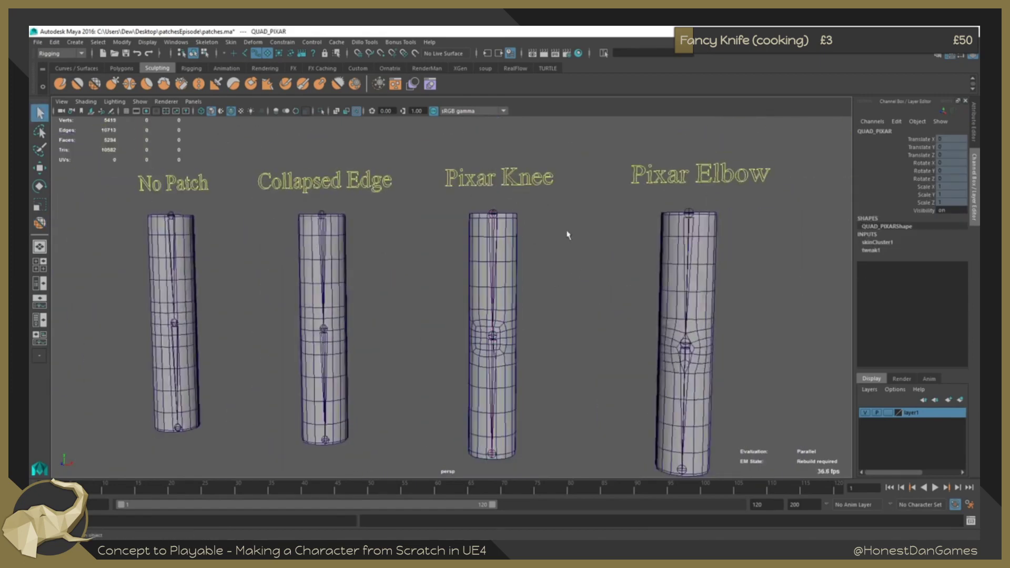
Isolate the Pixar Knee cylinder together with its text label and frame it in the view.
left_click_drag(606, 480, 606, 477)
left_click(140, 101)
mouse_move(157, 124)
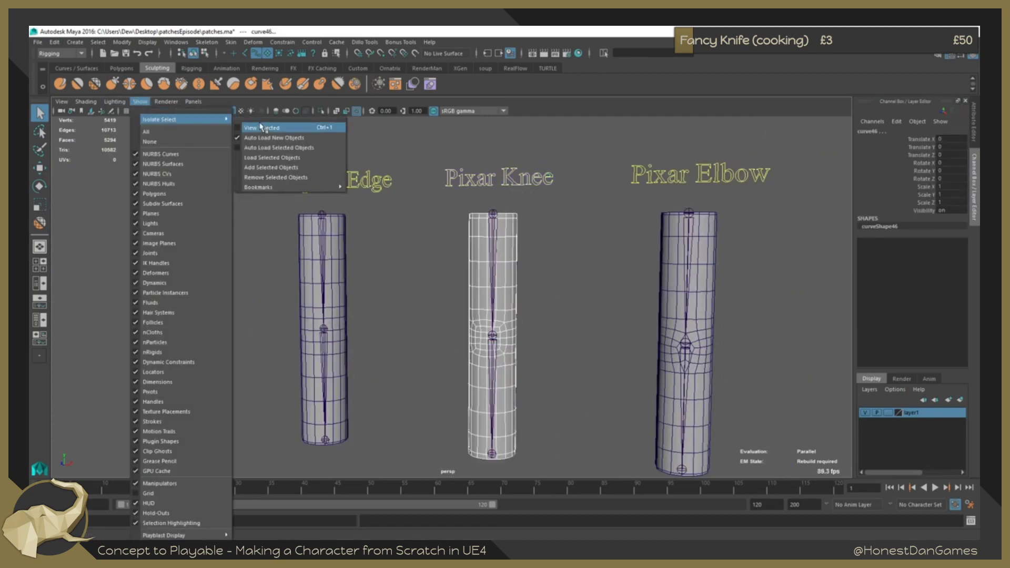
left_click(269, 126)
key("f")
Play the Pixar Knee's bend animation and examine the bent patch from the side at frame 43.
left_click(557, 331)
left_click_drag(557, 331, 525, 294, "alt")
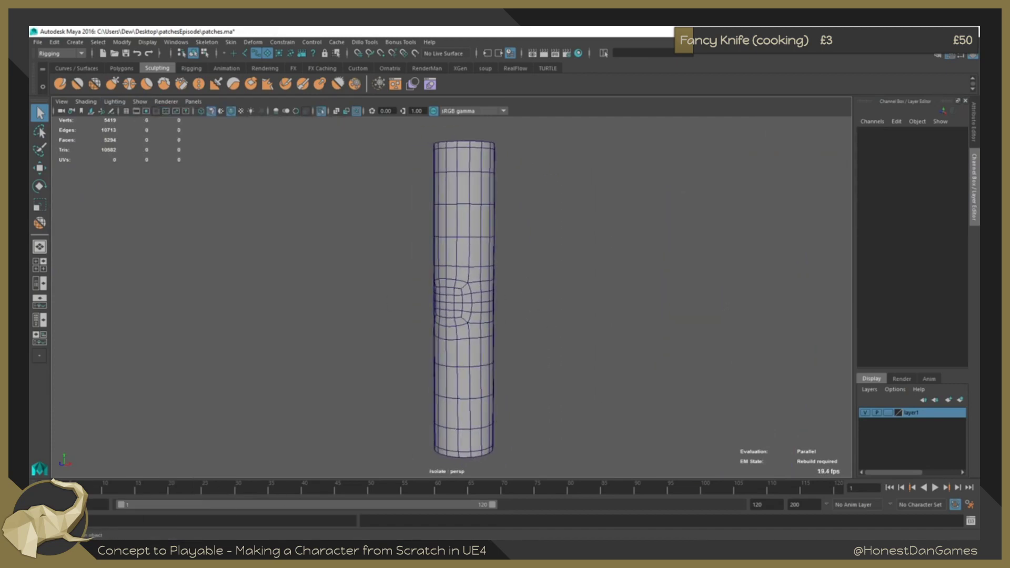
key("alt+v")
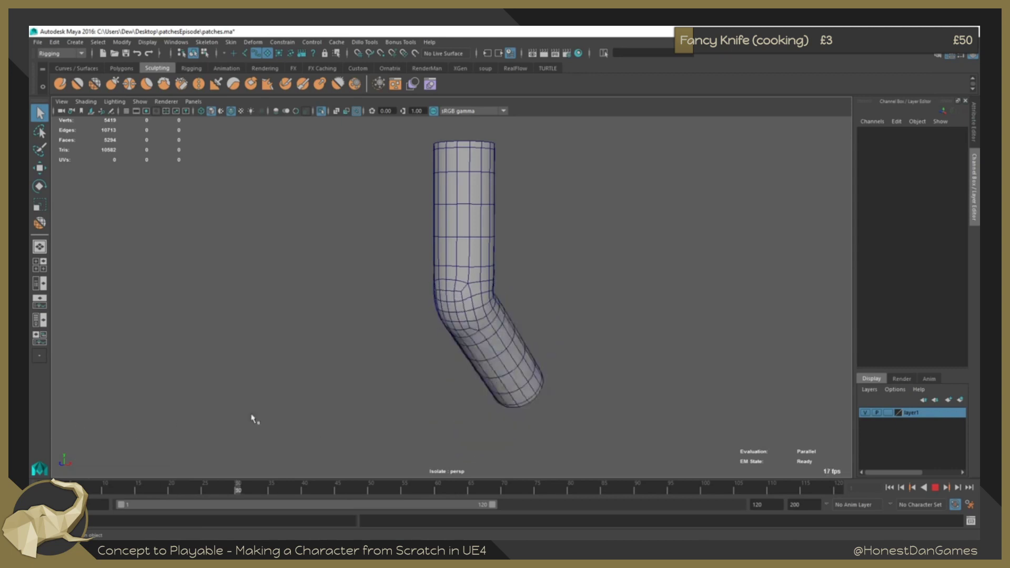
left_click_drag(251, 416, 324, 377)
right_click_drag(325, 376, 388, 383, "alt")
left_click_drag(389, 383, 281, 218, "alt")
Turn off Wireframe on Shaded and examine the knee's inner crease up close at frame 53.
left_click(114, 103)
mouse_move(81, 102)
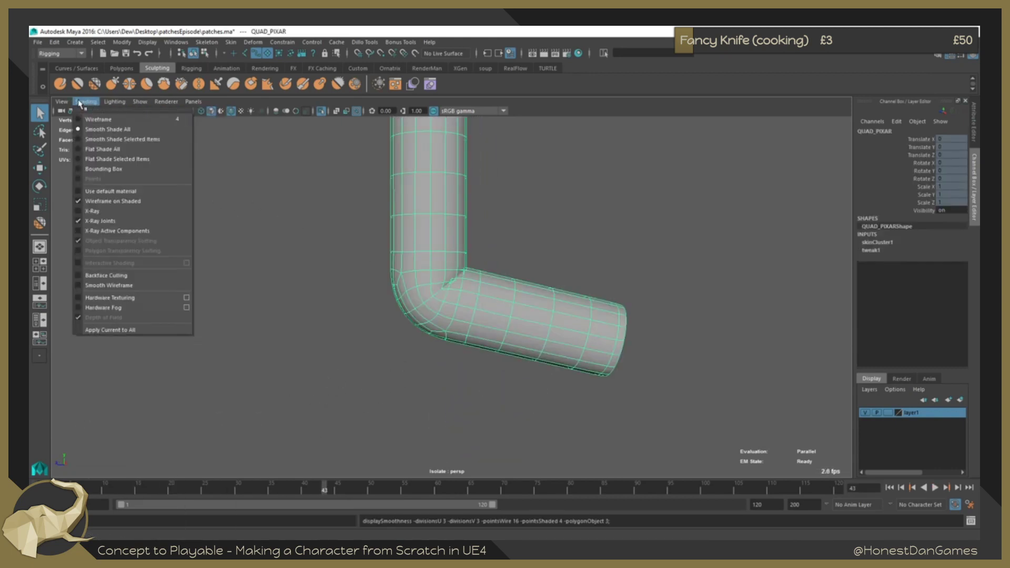
left_click(114, 204)
left_click(342, 368)
right_click_drag(348, 369, 445, 375, "alt")
left_click_drag(326, 488, 391, 436)
right_click_drag(399, 429, 629, 392, "alt")
left_click_drag(629, 392, 610, 386, "alt")
scroll(525, 252, "up", 3)
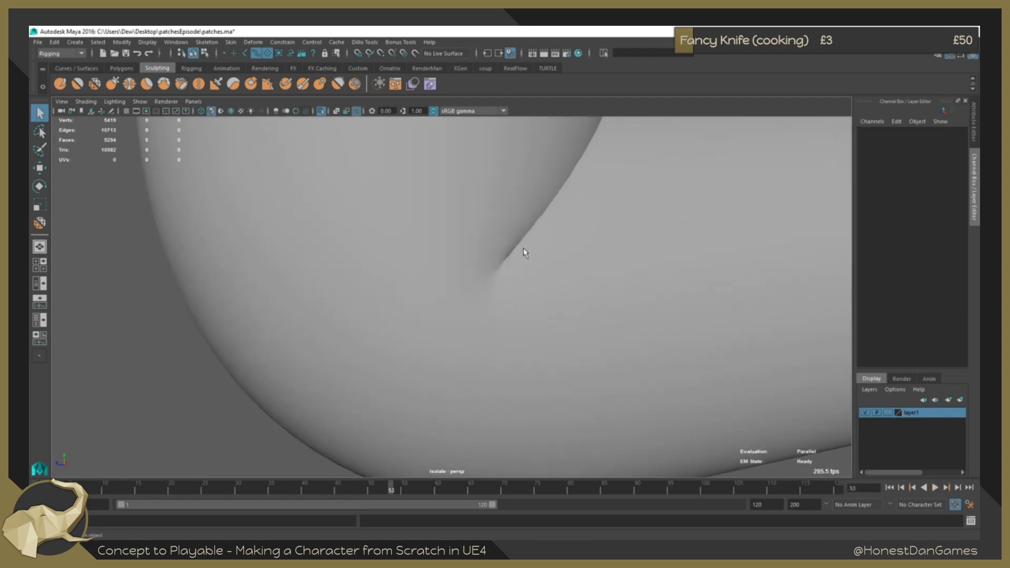
Examine the smooth-shaded knee fold at frame 40, then at frame 45.
left_click_drag(398, 489, 304, 437)
mouse_move(417, 340)
right_mouse_down("alt")
mouse_move(388, 332)
mouse_move(421, 321)
right_mouse_up("alt")
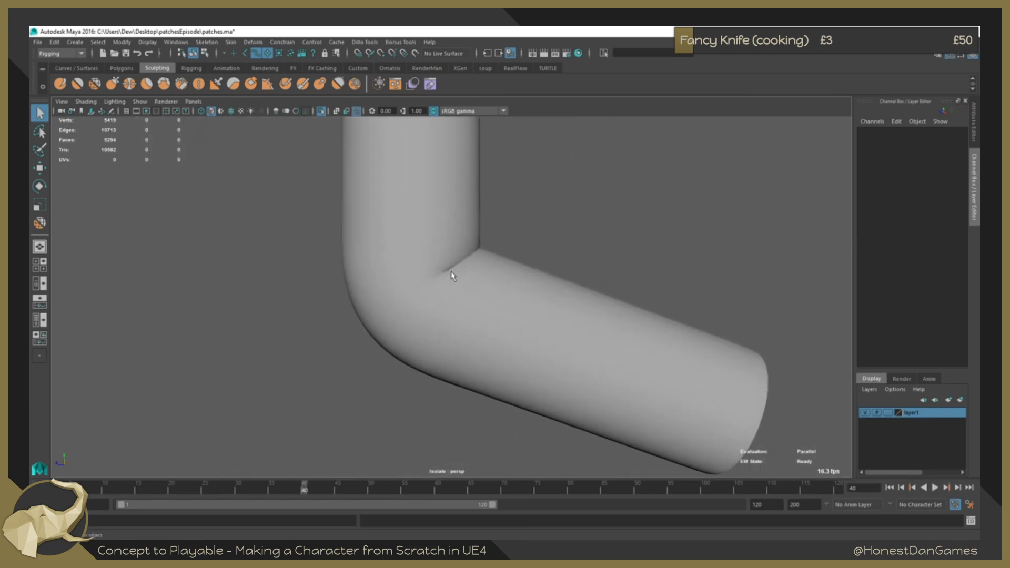
left_click(416, 314)
key("alt+v")
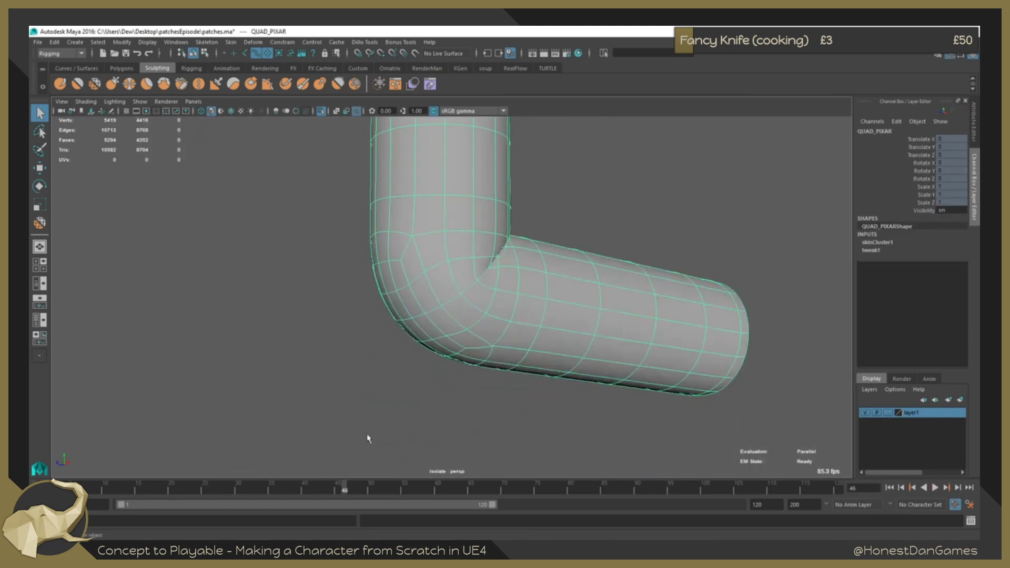
left_click(361, 407)
mouse_move(344, 492)
left_mouse_down()
mouse_move(205, 485)
mouse_move(337, 487)
left_mouse_up()
right_click_drag(355, 201, 327, 311, "alt")
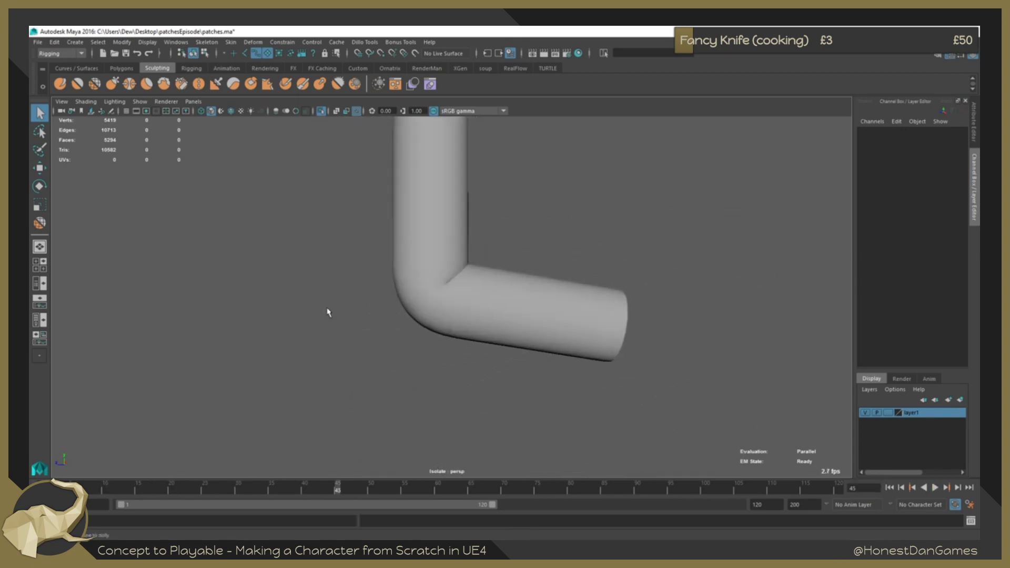
Turn off the smooth mesh preview on the Pixar Knee cylinder and return the animation to frame 1.
left_click_drag(327, 311, 379, 314, "alt")
left_click(506, 301)
key("ctrl+h")
left_click_drag(338, 492, 49, 463)
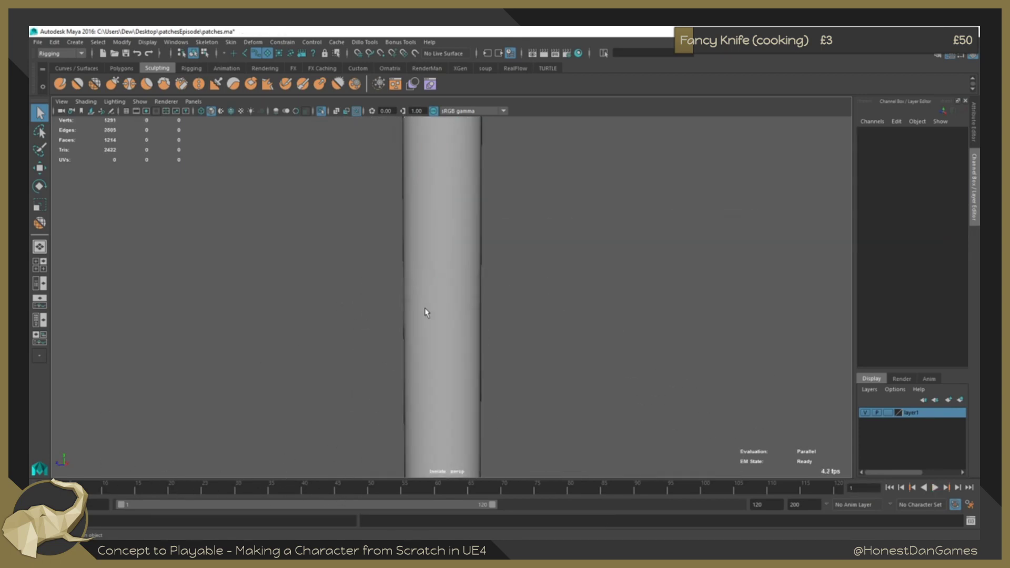
Select the edge loops just above and below the middle of the Pixar Knee patch to examine its topology.
left_click(424, 311)
right_click_drag(424, 311, 441, 289, "alt")
left_click_drag(441, 289, 490, 274, "alt")
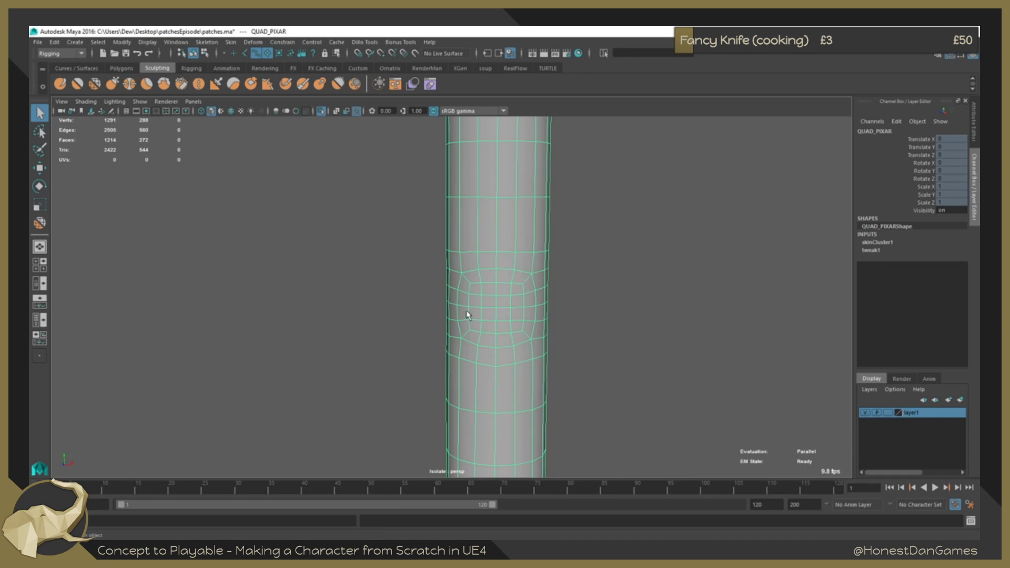
left_click_drag(541, 315, 430, 317, "alt")
middle_click_drag(430, 317, 482, 314, "alt")
scroll(483, 315, "up", 3)
right_click_drag(483, 314, 485, 247)
scroll(529, 328, "up", 2)
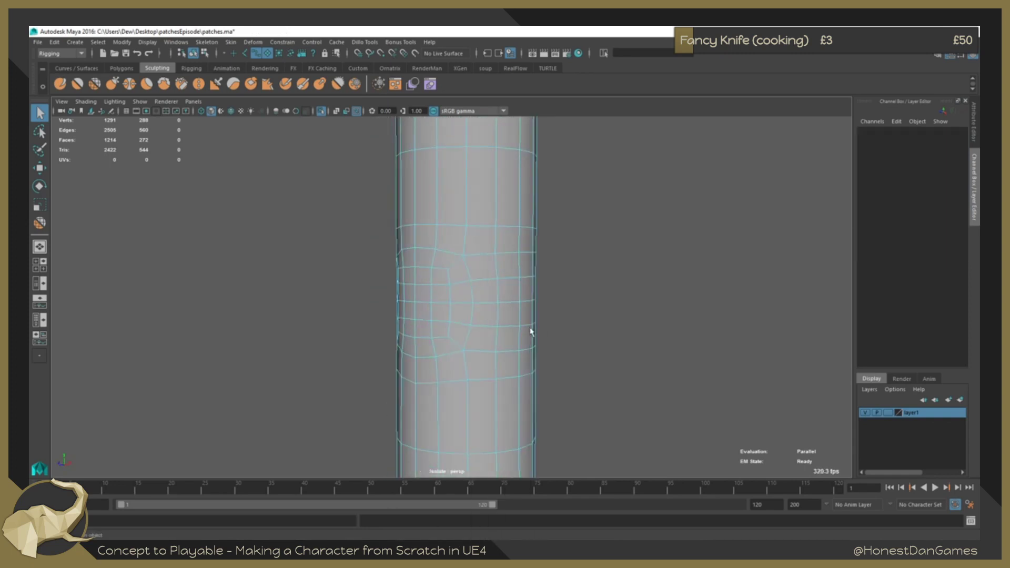
left_click(492, 300)
left_click_drag(532, 332, 458, 320, "alt")
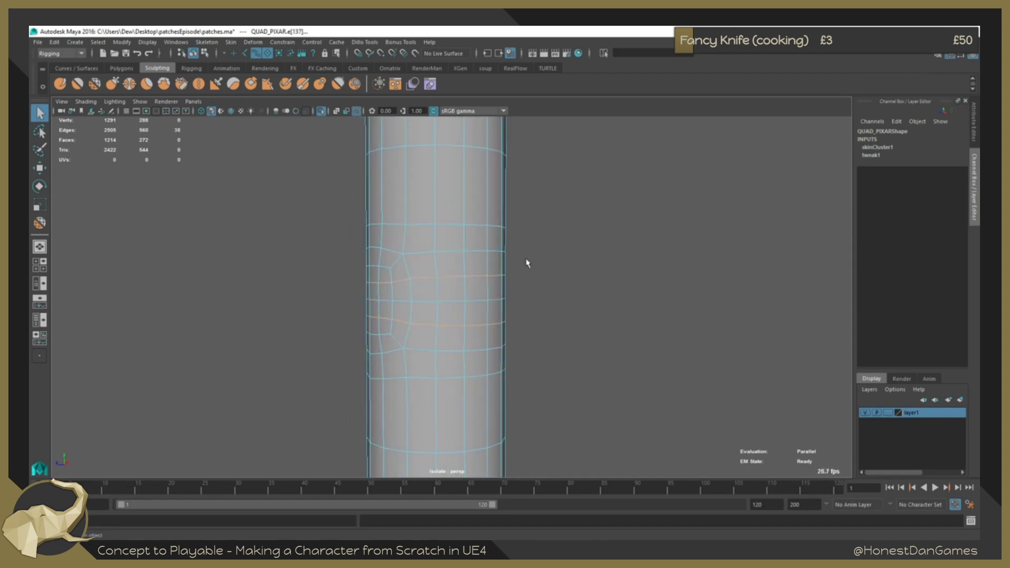
right_click(455, 271)
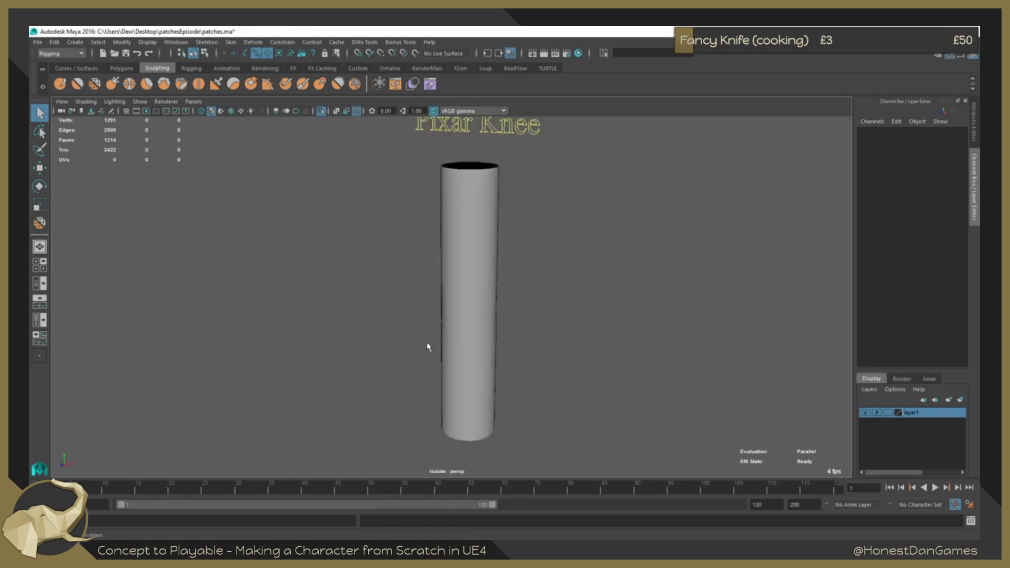
Turn Wireframe on Shaded back on for the isolated Pixar Knee cylinder.
left_click(140, 101)
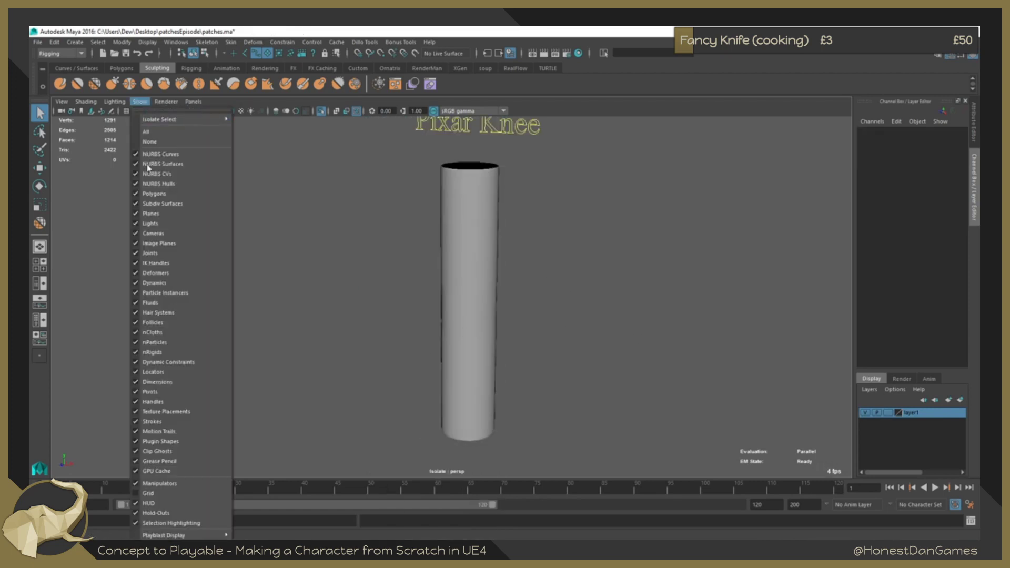
mouse_move(95, 106)
left_click(114, 202)
mouse_move(440, 287)
right_mouse_down("alt")
mouse_move(355, 287)
mouse_move(647, 346)
right_mouse_up("alt")
middle_click_drag(648, 346, 600, 319, "alt")
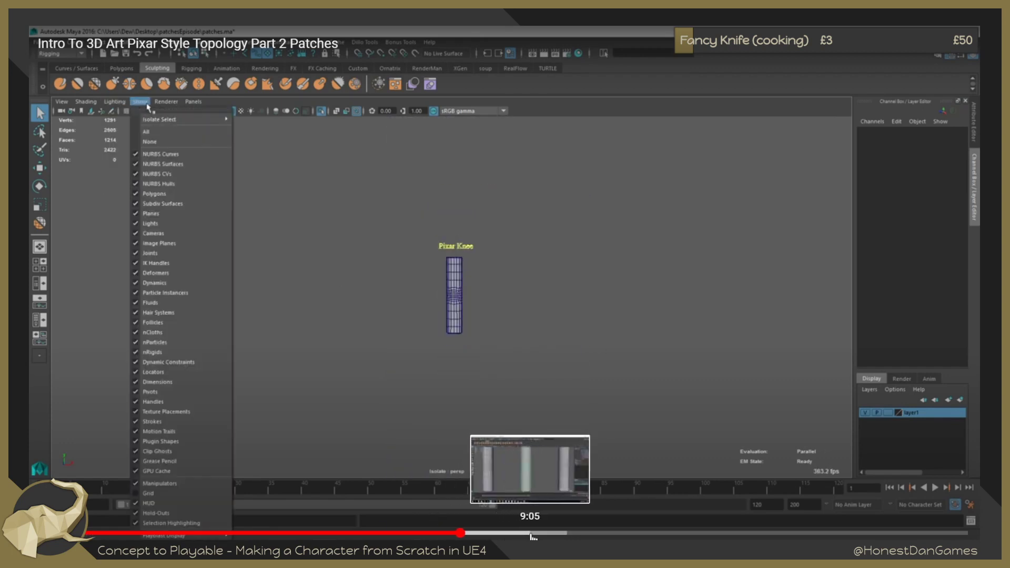
Skip the tutorial video to 9:05 and turn on the smooth mesh preview for the bent Pixar Elbow cylinder.
left_click(532, 533)
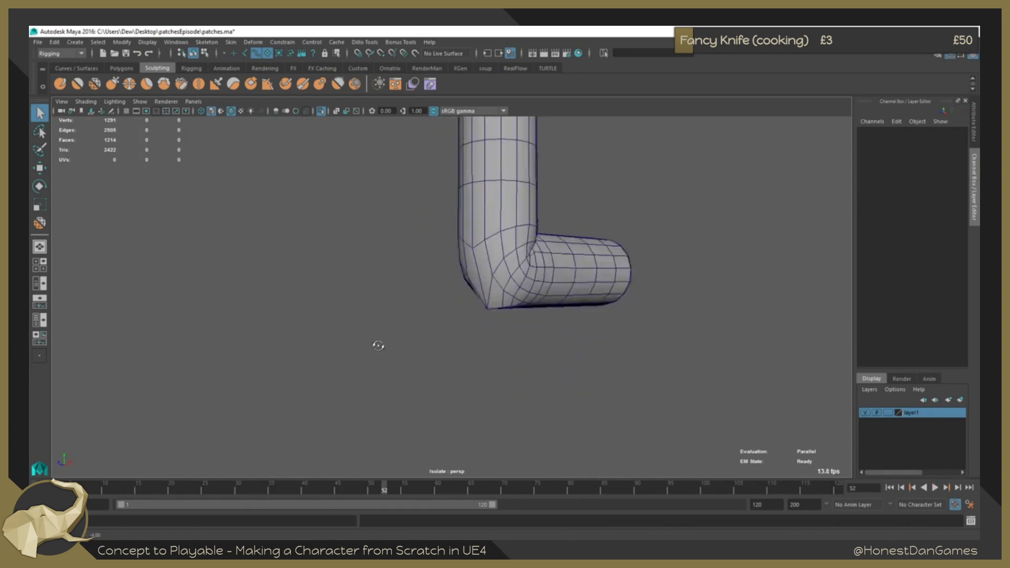
left_click_drag(379, 345, 334, 337, "alt")
left_click(488, 305)
key("3")
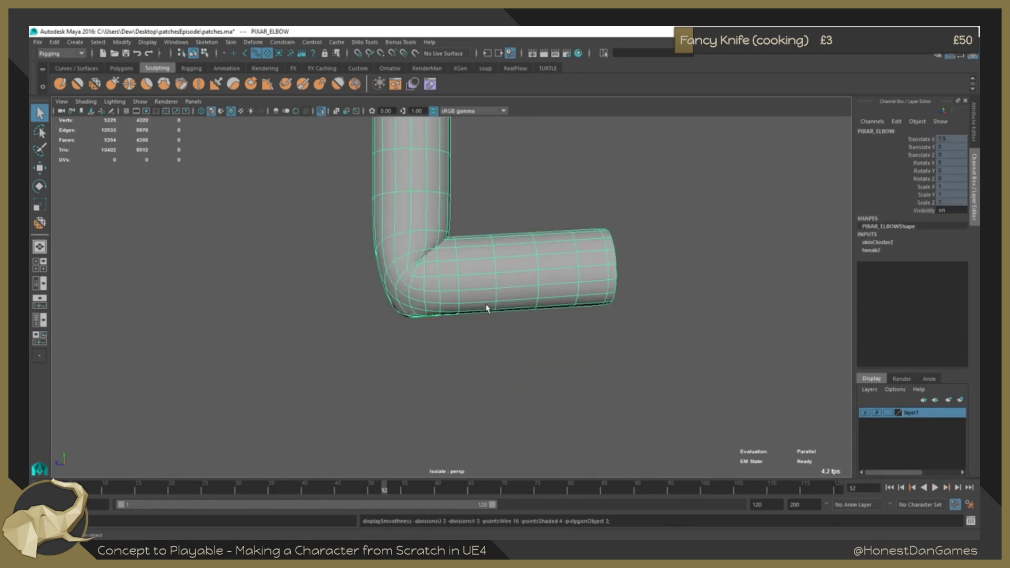
Turn off Wireframe on Shaded and examine the smooth-shaded Pixar Elbow at frame 52.
left_click(94, 101)
left_click(106, 202)
left_click(258, 303)
middle_click_drag(334, 326, 337, 468, "alt")
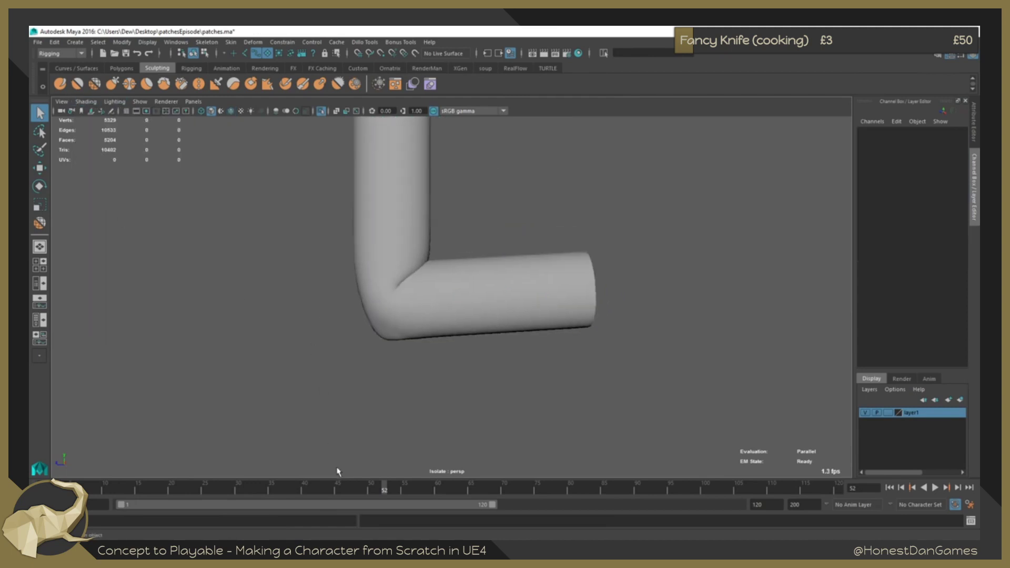
left_click_drag(338, 472, 420, 358, "alt")
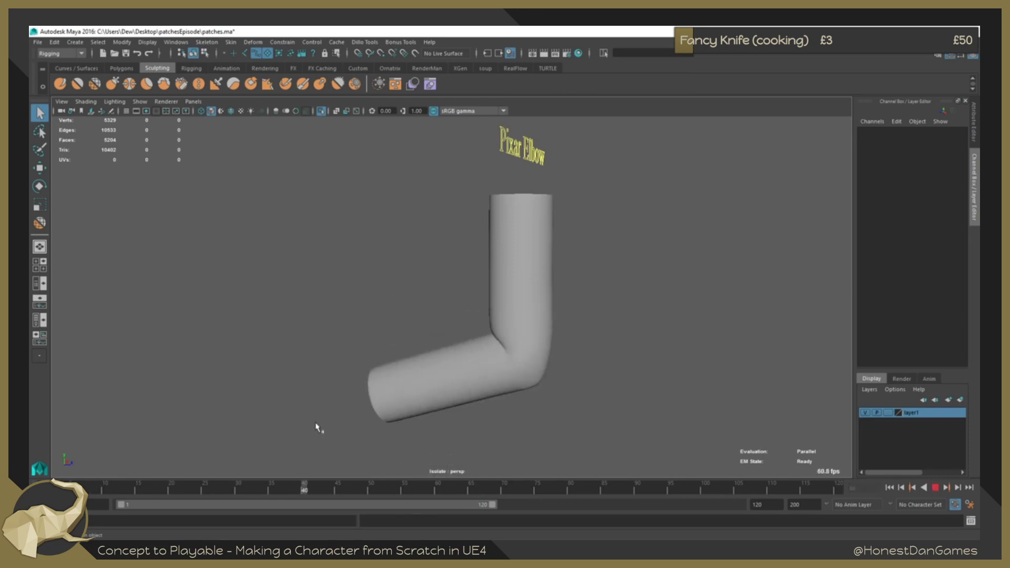
Stop the elbow's playback, return to frame 1, and replay the bend with the cylinder's mesh highlighted.
key("alt+v")
left_click_drag(496, 424, 514, 388, "alt")
left_click_drag(447, 487, 42, 486)
left_click_drag(562, 369, 464, 375, "alt")
left_click(547, 369)
middle_click_drag(463, 374, 460, 360, "alt")
key("alt+v")
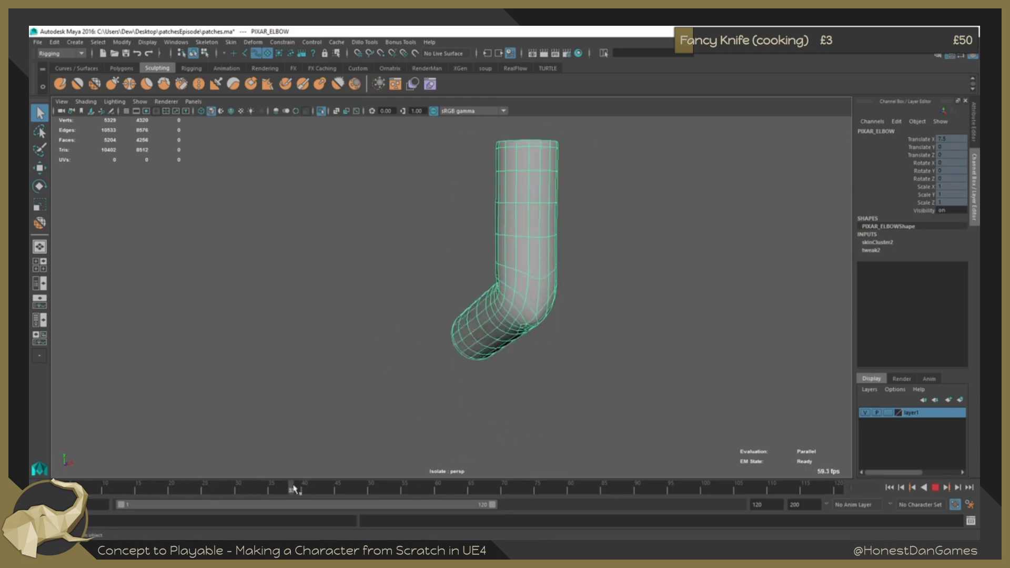
Scrub the Pixar Elbow back to frame 1 and forward to frame 46 to examine its bend without wireframe.
left_click_drag(331, 486, 47, 486)
left_click_drag(495, 369, 526, 353, "alt")
left_click_drag(79, 488, 345, 490)
left_click_drag(400, 392, 474, 397, "alt")
left_click(475, 398)
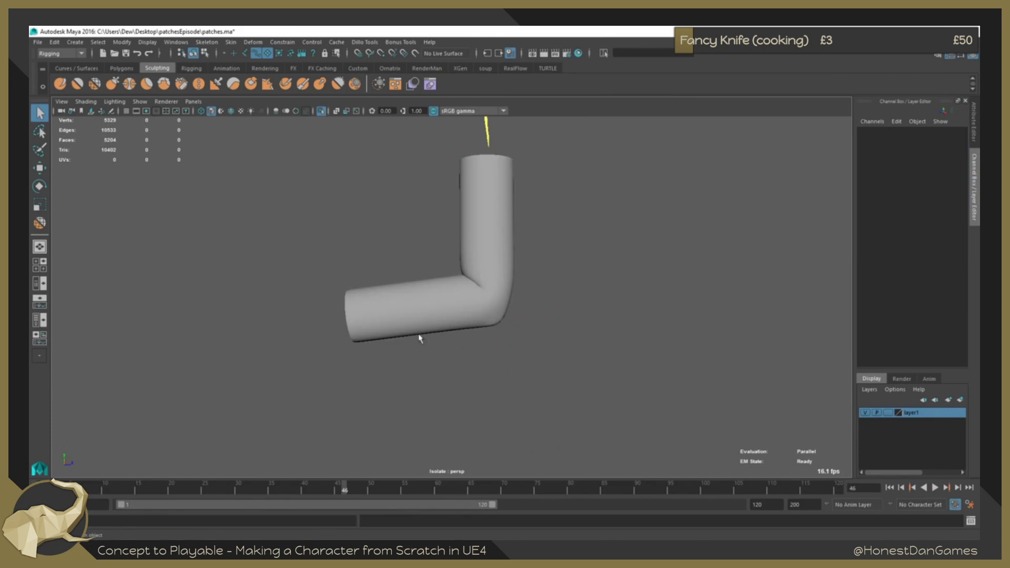
Return to frame 1, select and frame the Pixar Elbow cylinder, and examine its topology bent at frame 50.
key("alt+shift+v")
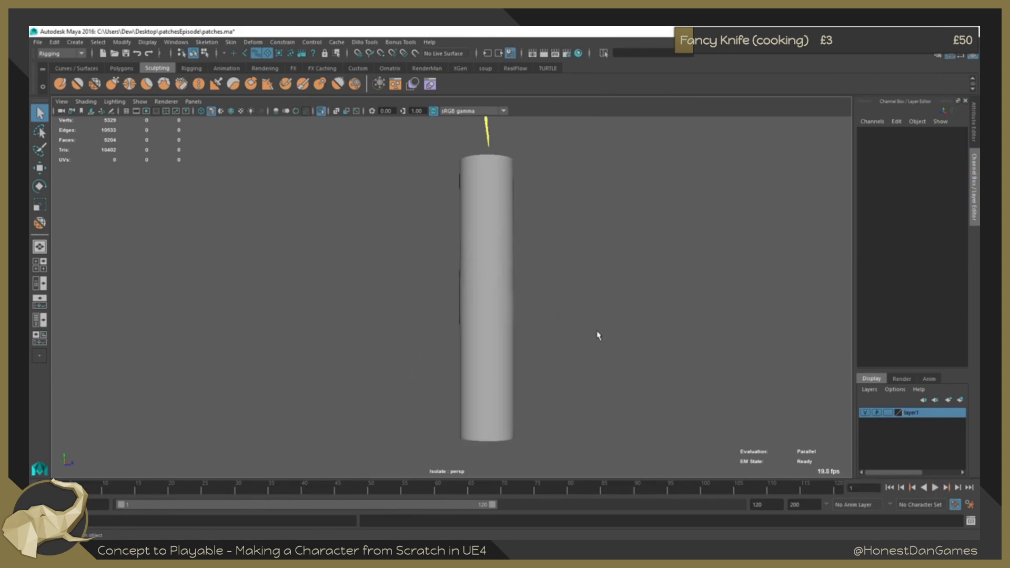
left_click(511, 299)
key("f")
left_click_drag(168, 485, 371, 489)
left_click_drag(423, 316, 457, 293, "alt")
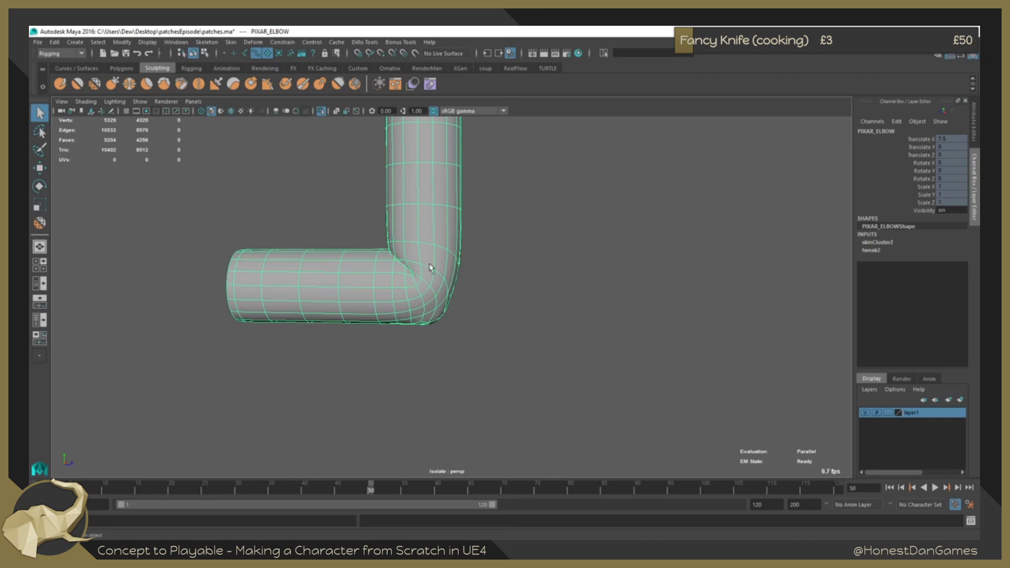
Return the Pixar Elbow animation to frame 1, deselect the cylinder, and view the whole straightened mesh.
left_click_drag(339, 482, 43, 486)
left_click(507, 293)
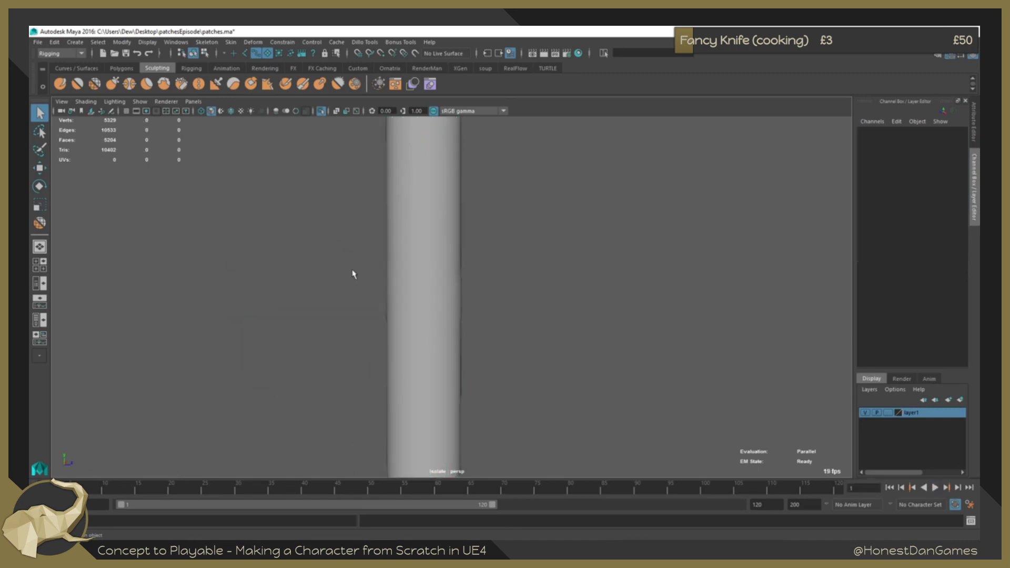
right_click_drag(353, 275, 234, 266, "alt")
left_click_drag(235, 266, 309, 283, "alt")
Turn off isolation so all patch cylinders are shown, and enable Wireframe on Shaded.
left_click(139, 105)
mouse_move(184, 126)
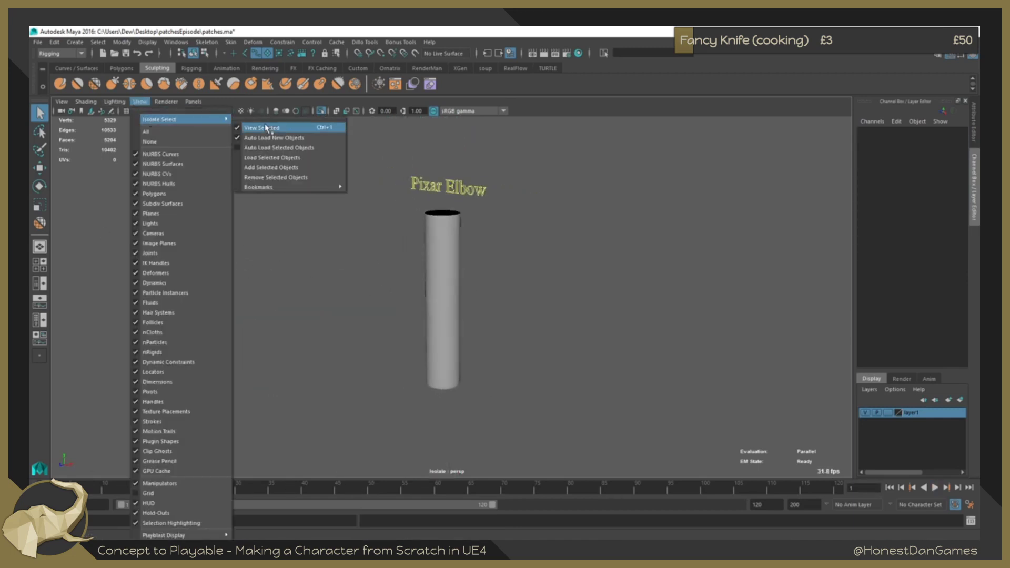
left_click(263, 129)
left_click(86, 102)
left_click(124, 202)
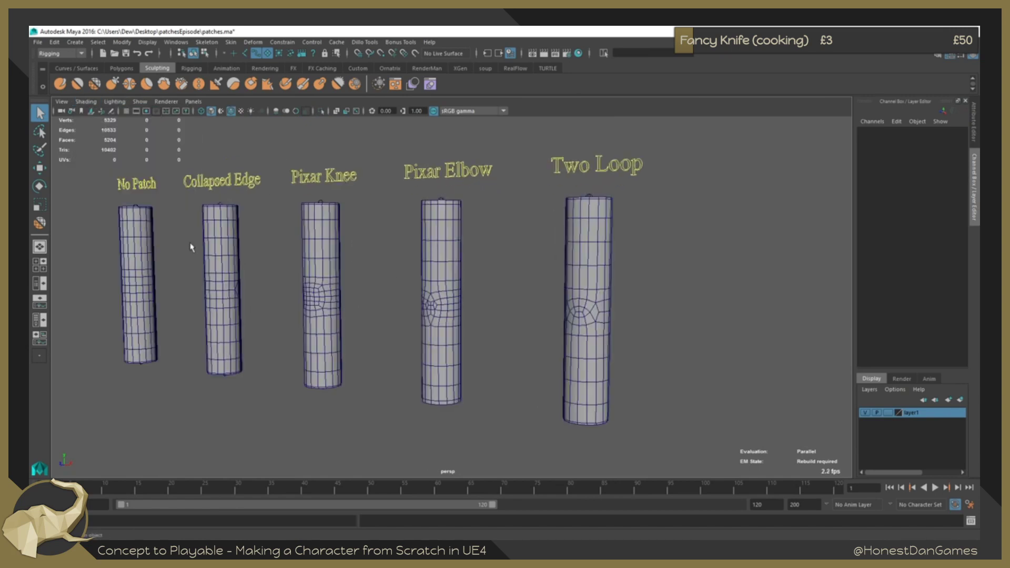
Examine the Two Loop cylinder's patch topology from the front, next to the Pixar Elbow and Pixar Knee.
left_click_drag(431, 325, 469, 300, "alt")
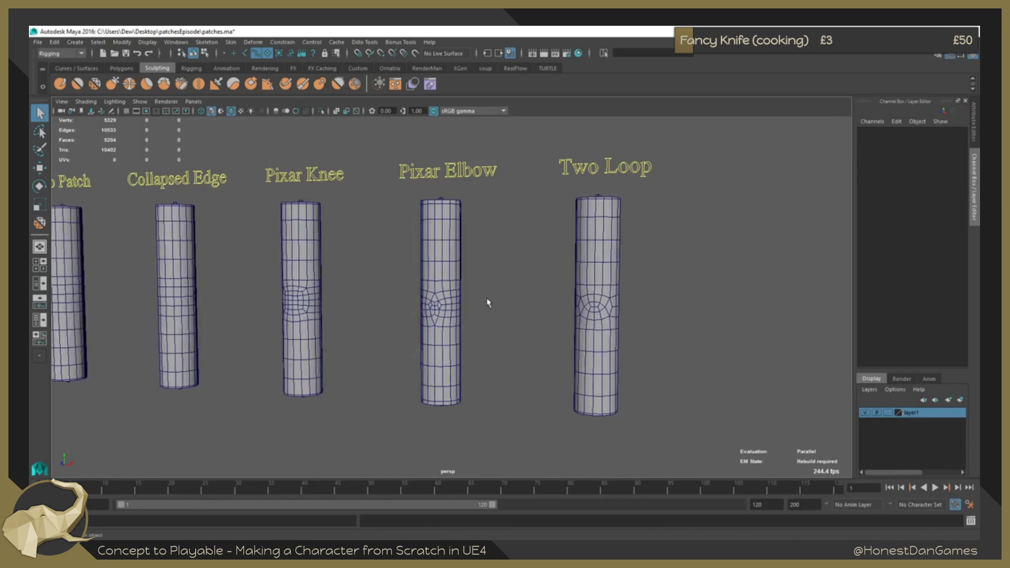
middle_click_drag(521, 286, 421, 296, "alt")
right_click_drag(421, 296, 484, 290, "alt")
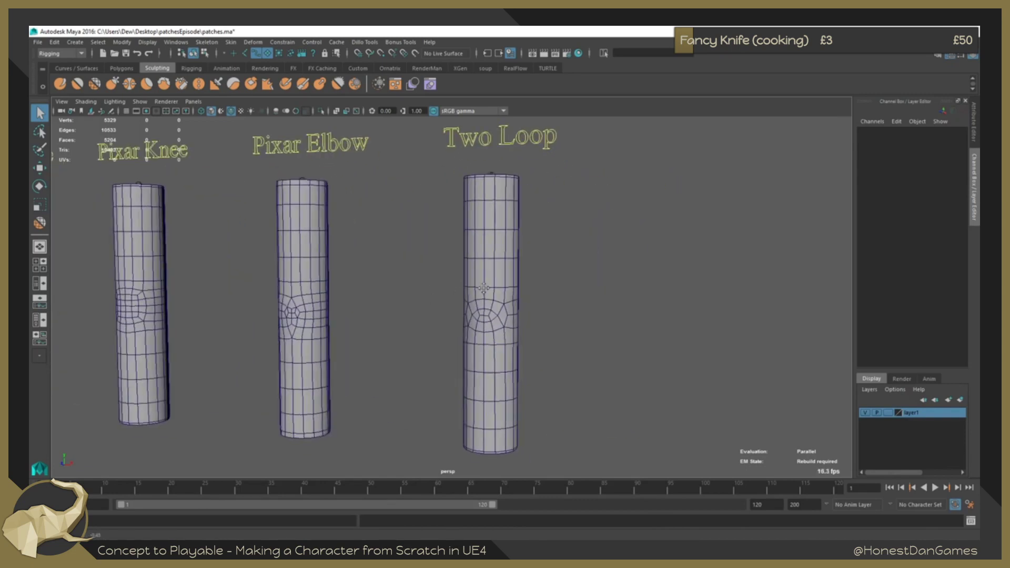
left_click_drag(484, 291, 468, 286, "alt")
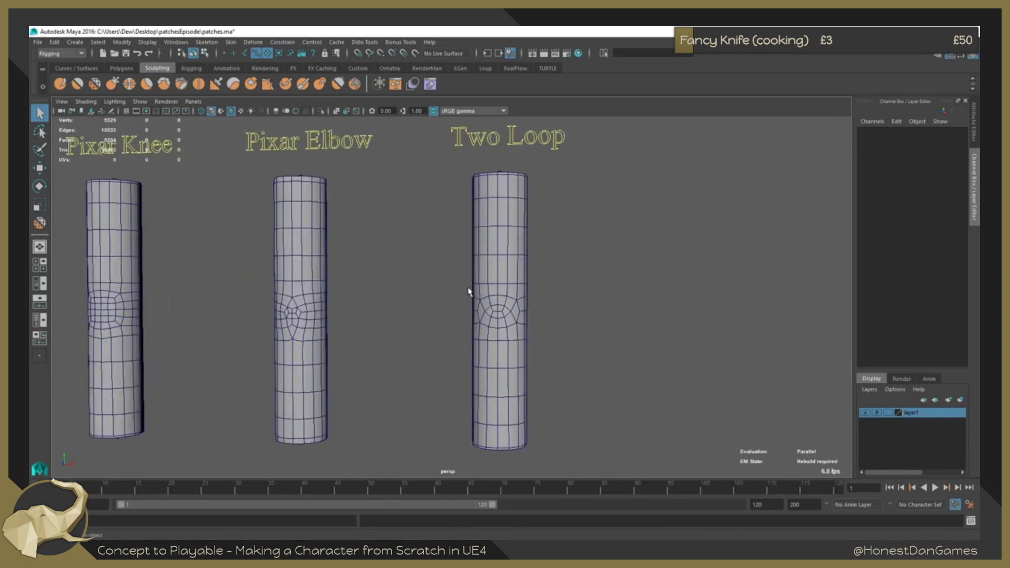
mouse_move(494, 269)
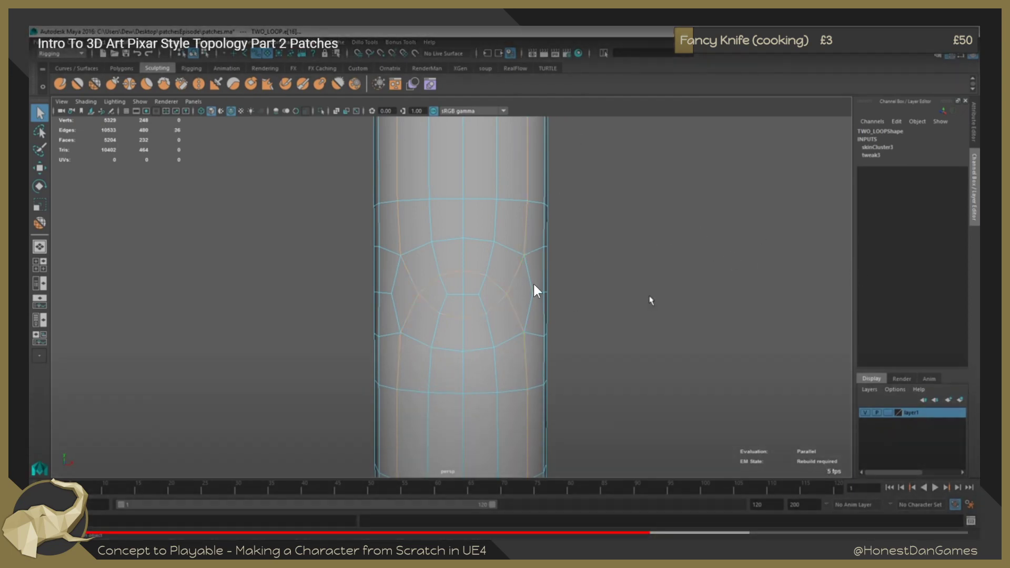
Skip the tutorial video ahead past the Two Loop explanation to the smoothed comparison of all the bent patches.
scroll(533, 294, "down", 2)
scroll(543, 357, "up", 2)
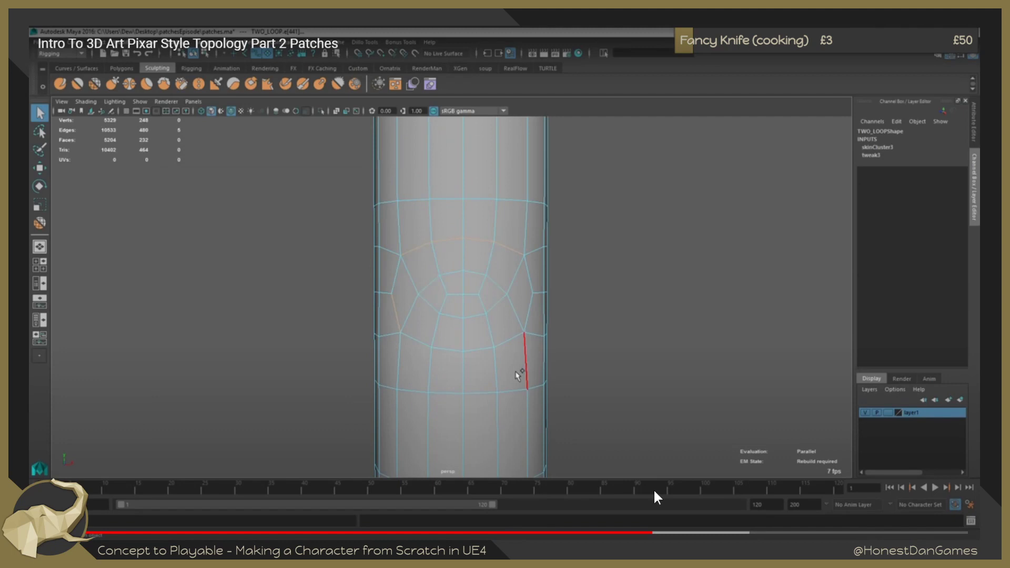
left_click(694, 534)
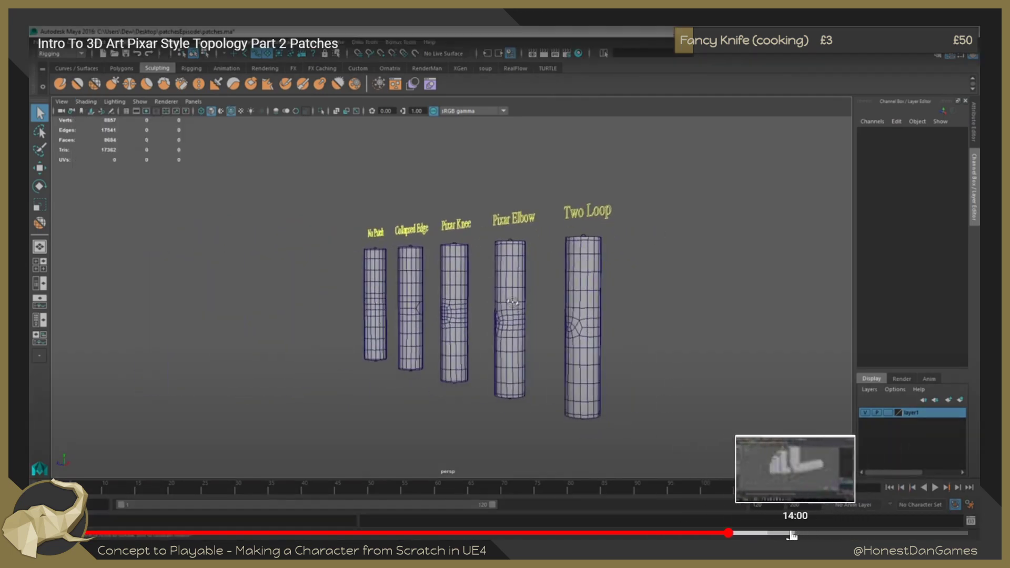
left_click(775, 534)
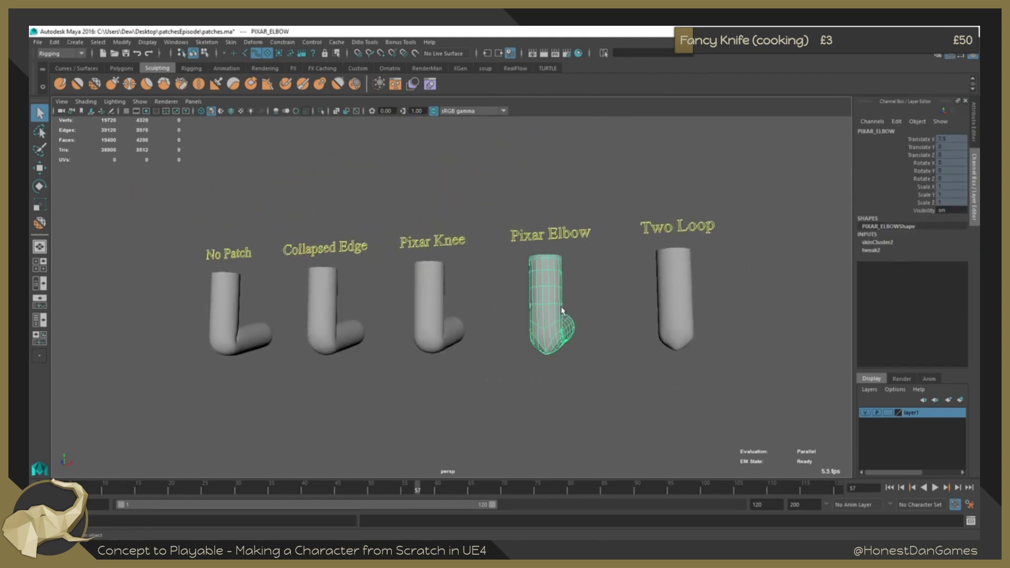
Scrub the cylinders back to frame 1 and forward to frame 50 to compare how the five joints bend.
middle_click_drag(589, 353, 525, 353, "alt")
right_click_drag(525, 353, 539, 368, "alt")
left_click_drag(433, 493, 45, 415)
left_click_drag(172, 486, 370, 466)
left_click_drag(757, 413, 653, 406, "alt")
Select bent cylinders in turn with smooth mesh preview on and examine their joints, finishing on Two Loop.
left_click(475, 418)
left_click(463, 397)
key("3")
left_click_drag(475, 418, 439, 444, "alt")
left_click(462, 432)
left_click(555, 389)
left_click(547, 420)
left_click(557, 390)
left_click_drag(558, 389, 600, 390, "alt")
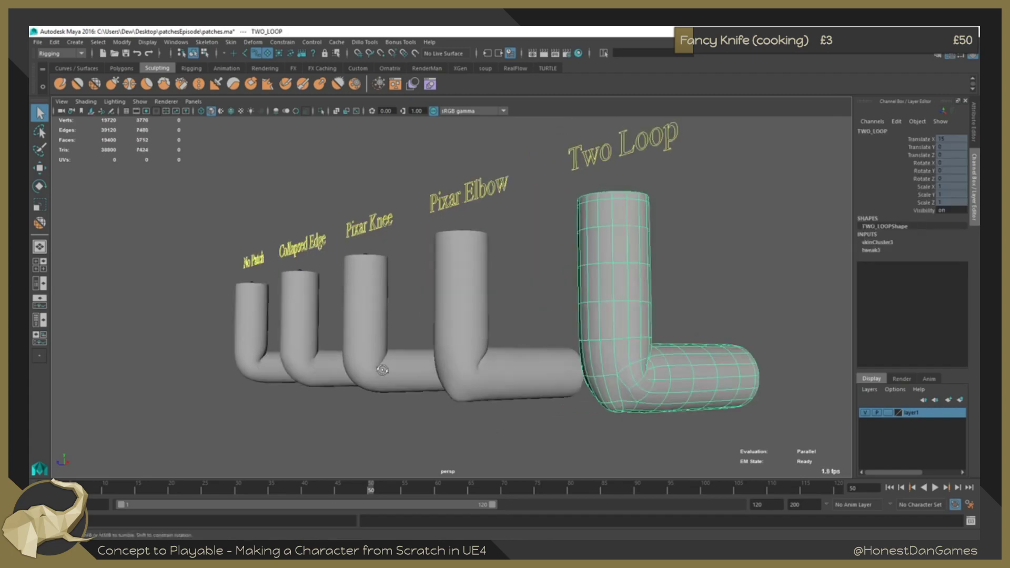
Select the Pixar Knee cylinder and examine its smoothed joint bent at frame 50.
left_click(368, 368)
middle_click_drag(368, 368, 420, 361, "alt")
right_click_drag(420, 361, 447, 389, "alt")
left_click_drag(427, 413, 458, 418, "alt")
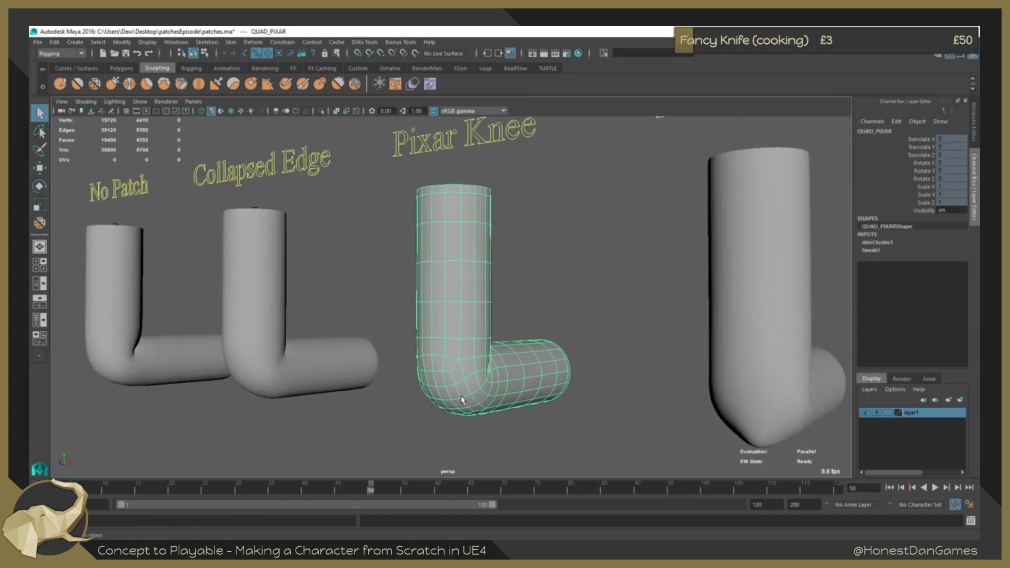
Turn off the Pixar Knee's smooth mesh preview, check its bend, and return the animation to frame 1.
left_click(549, 434)
left_click(499, 403)
key("1")
left_click_drag(497, 401, 520, 354, "alt")
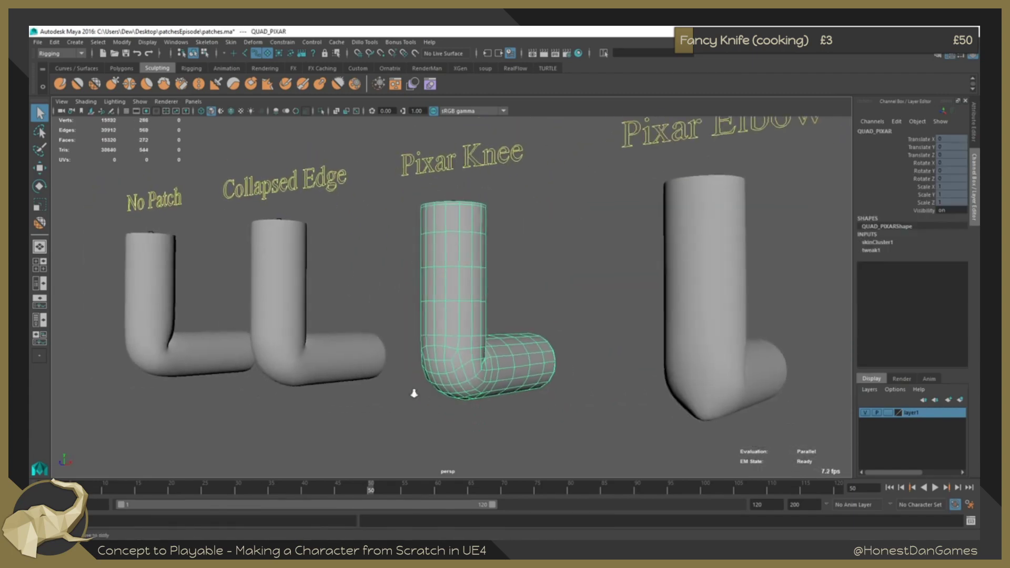
key("alt+shift+v")
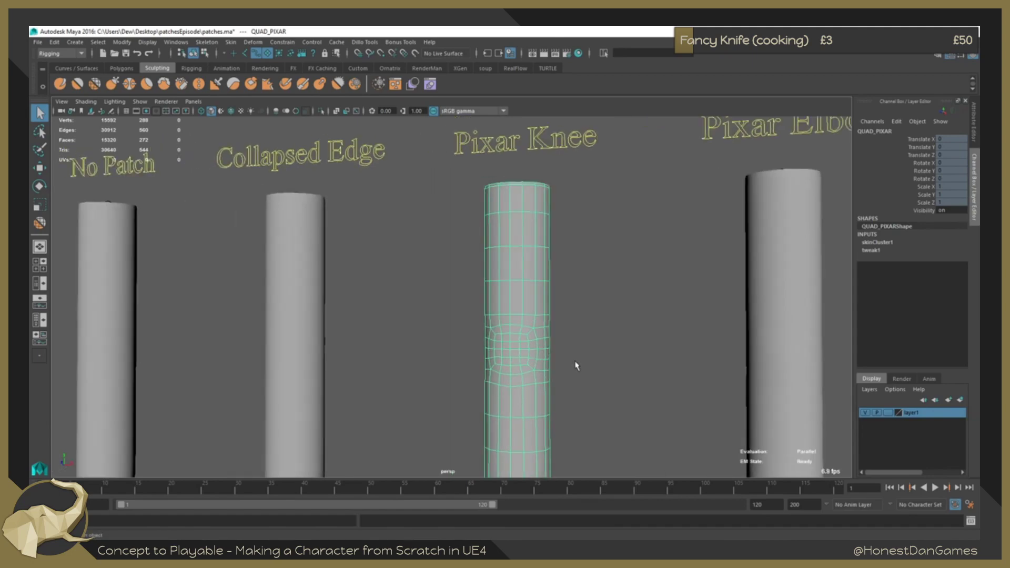
scroll(521, 346, "up", 3)
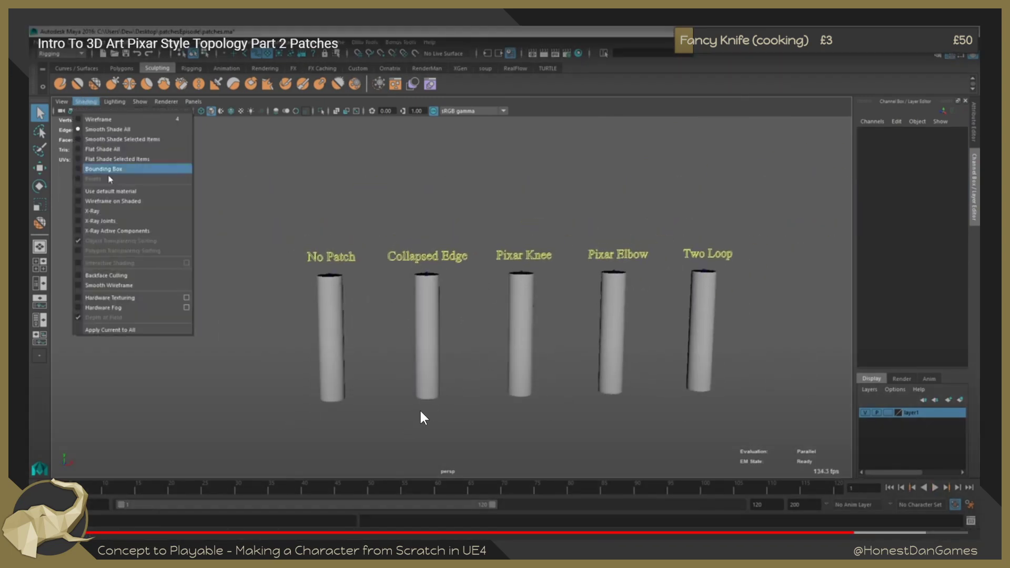
Exit the tutorial's full-screen view, switch to the character notes in Corel Painter Essentials, and maximize that window.
double_click(420, 410)
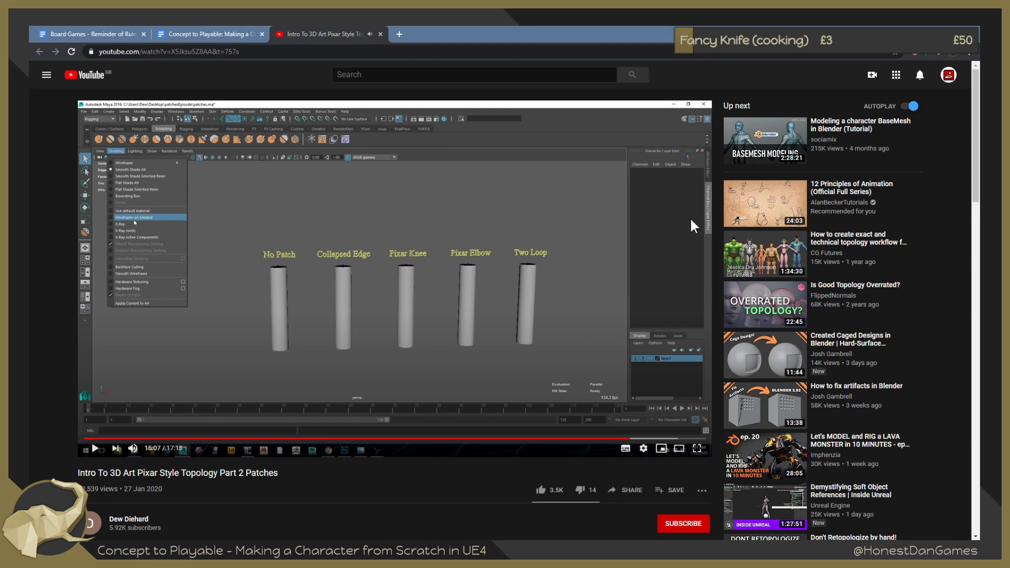
key("alt+Tab")
scroll(711, 307, "down", 6)
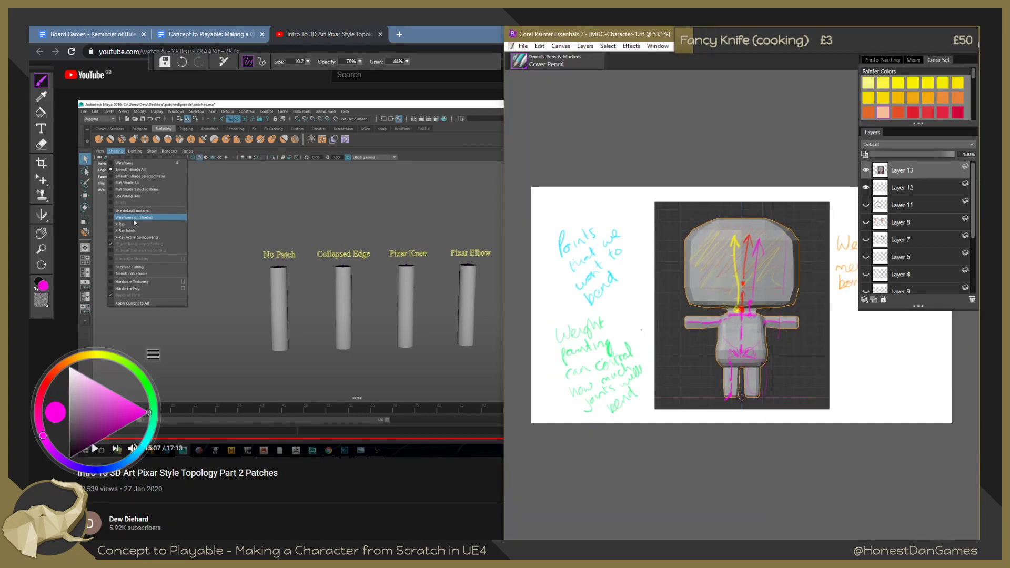
left_click_drag(692, 35, 401, 37)
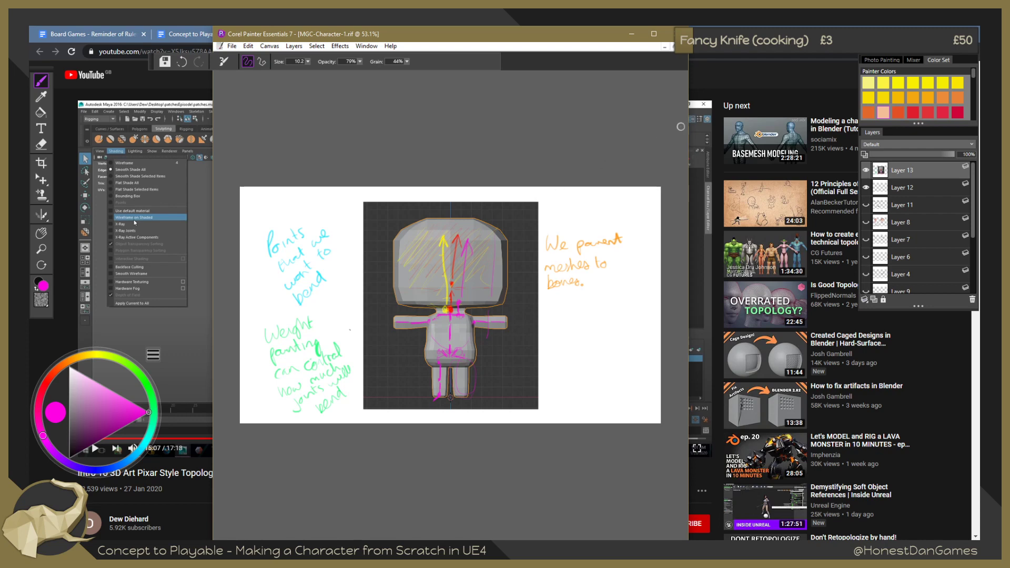
left_click(655, 32)
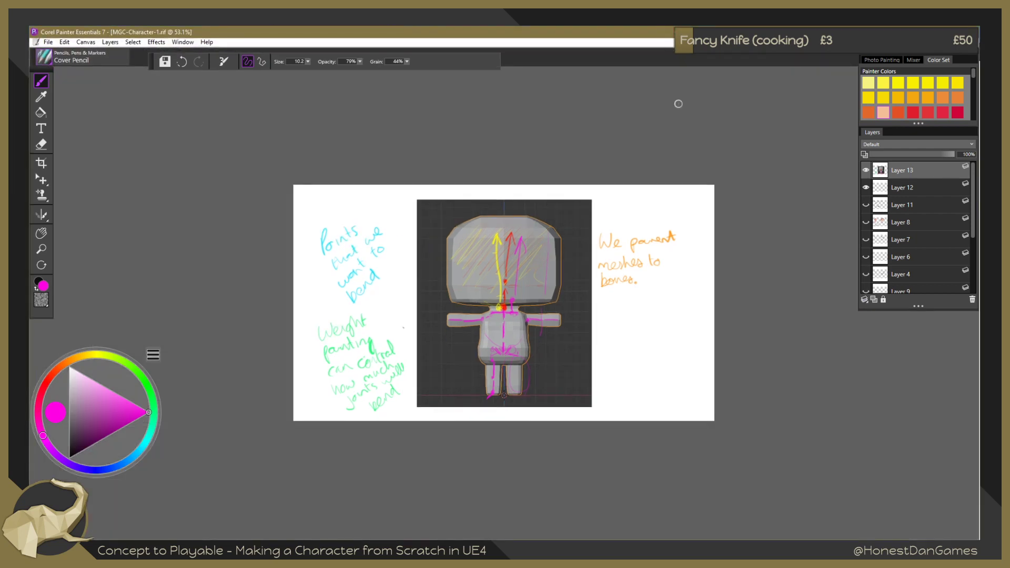
Handwrite "things to consider" in magenta with the Cover Pencil, beneath the orange "We parent meshes to bones." note.
scroll(719, 312, "up", 4)
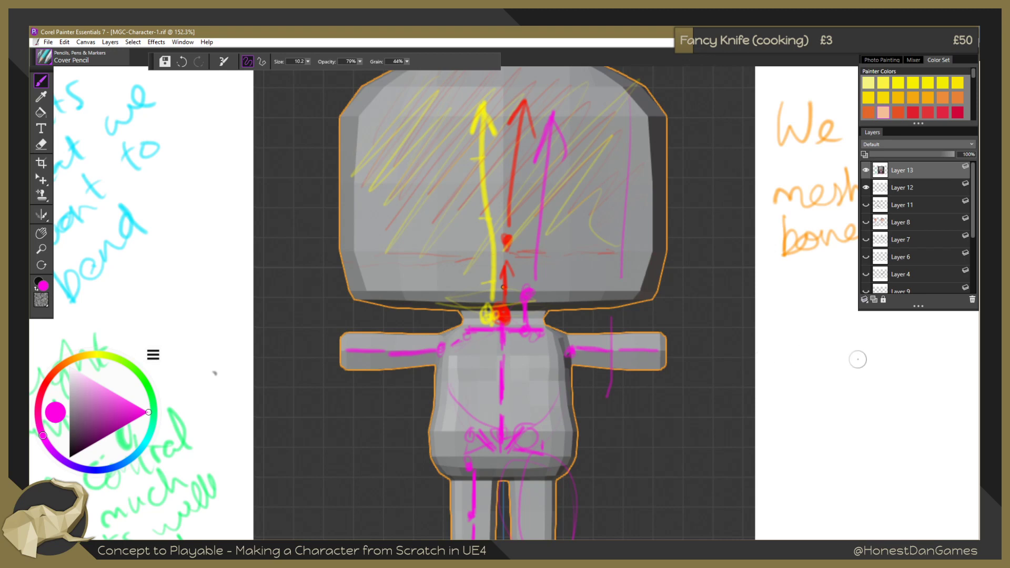
scroll(853, 360, "down", 2)
right_click(839, 367)
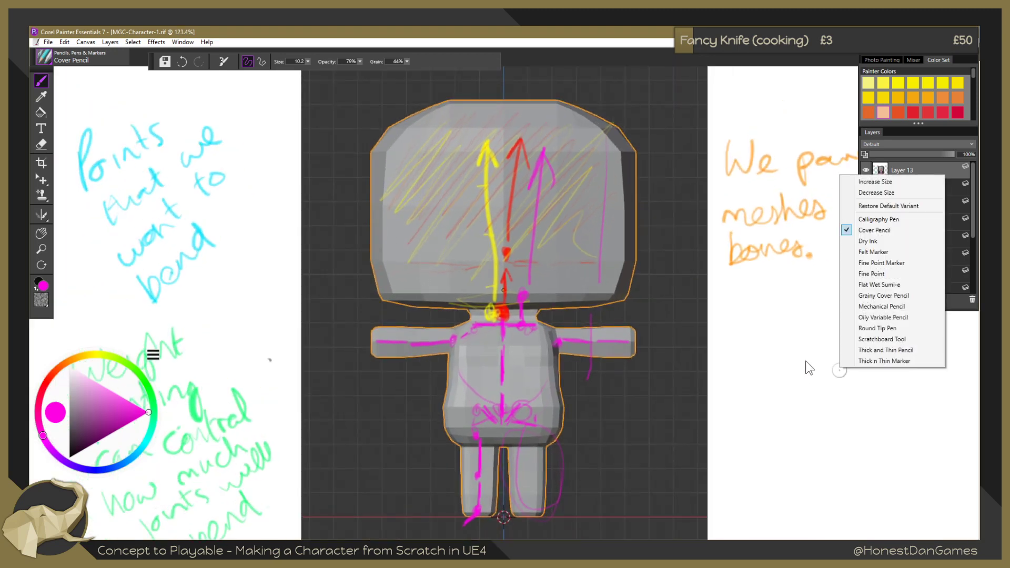
left_click(808, 361)
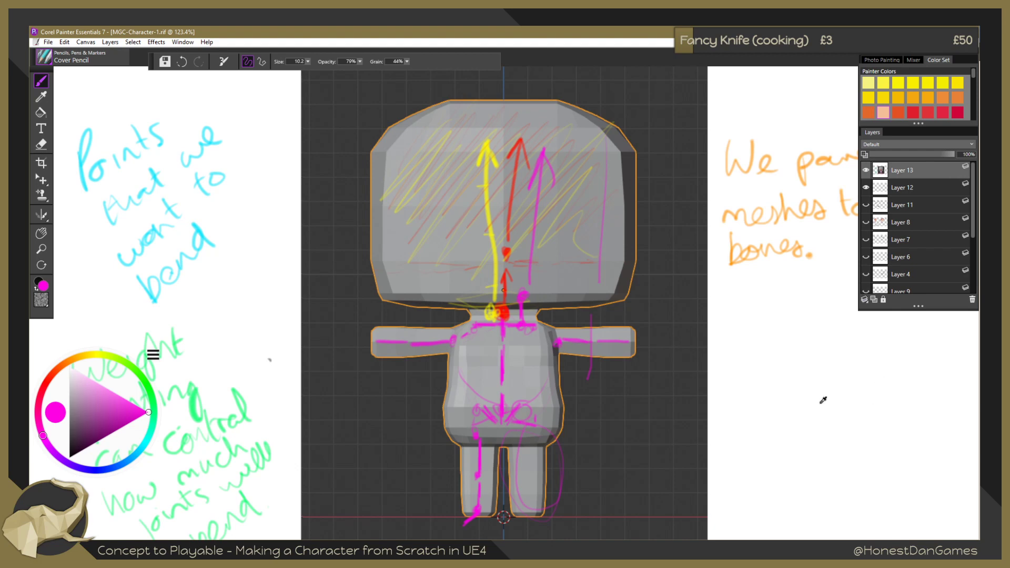
left_click(41, 233)
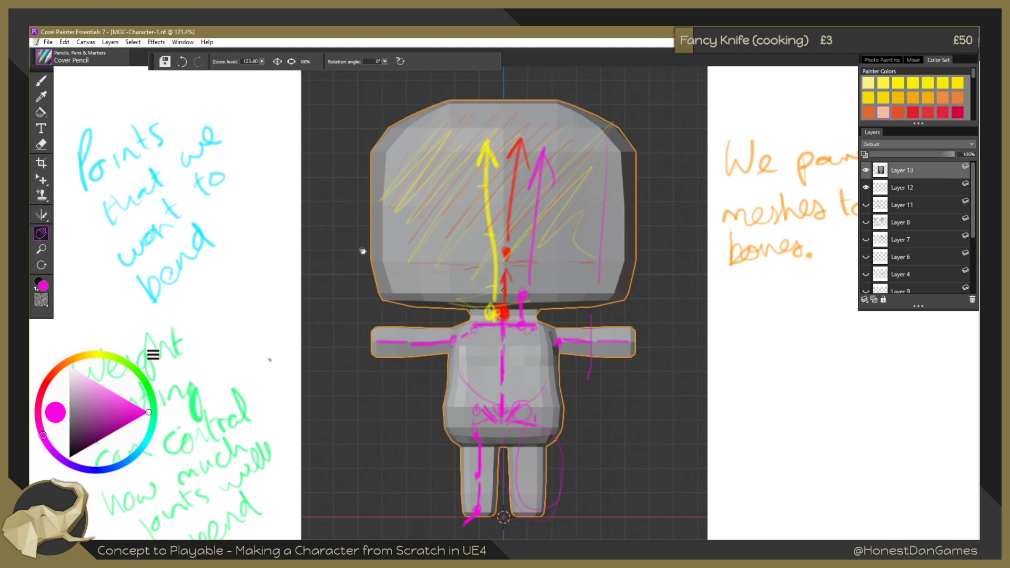
left_click_drag(855, 392, 557, 361)
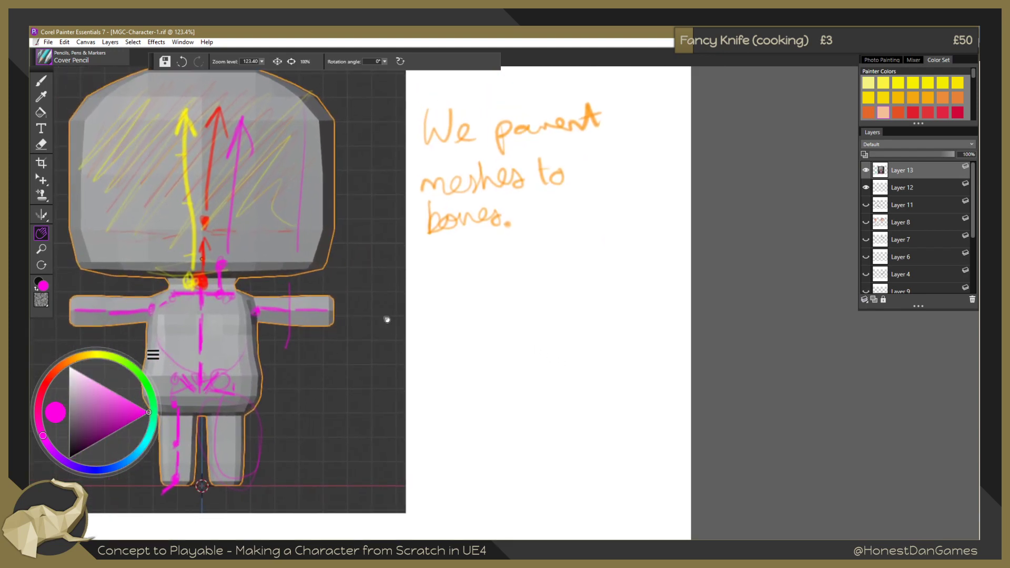
left_click(42, 81)
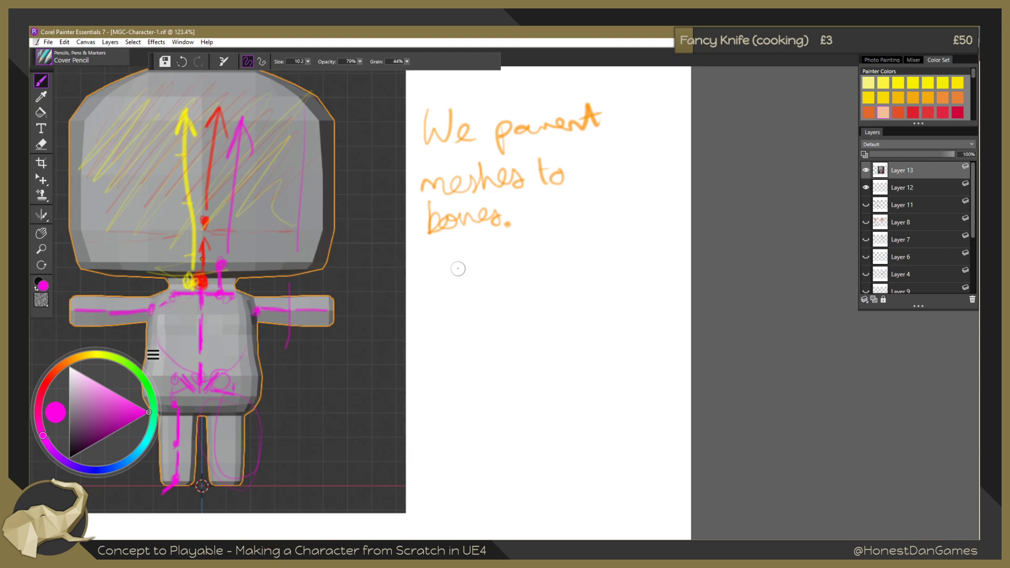
left_click_drag(469, 252, 469, 284)
mouse_move(454, 267)
left_mouse_down()
mouse_move(556, 270)
mouse_move(562, 292)
mouse_move(577, 272)
mouse_move(571, 278)
left_mouse_up()
mouse_move(610, 243)
left_mouse_down()
mouse_move(614, 271)
mouse_move(614, 259)
left_mouse_up()
left_click_drag(624, 252, 622, 257)
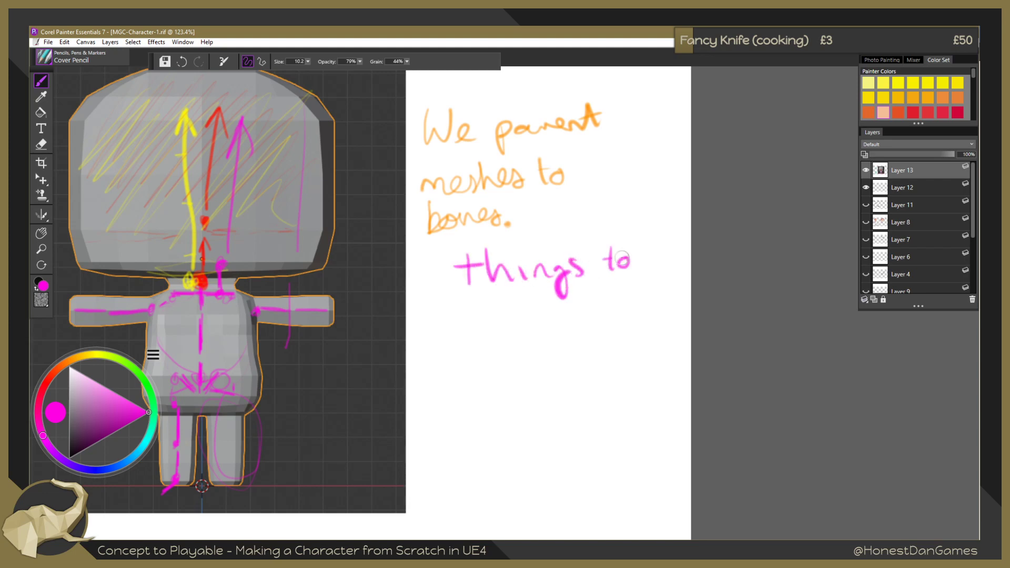
mouse_move(487, 308)
left_mouse_down()
mouse_move(486, 321)
mouse_move(504, 311)
mouse_move(526, 321)
mouse_move(563, 297)
mouse_move(589, 311)
mouse_move(601, 301)
left_mouse_up()
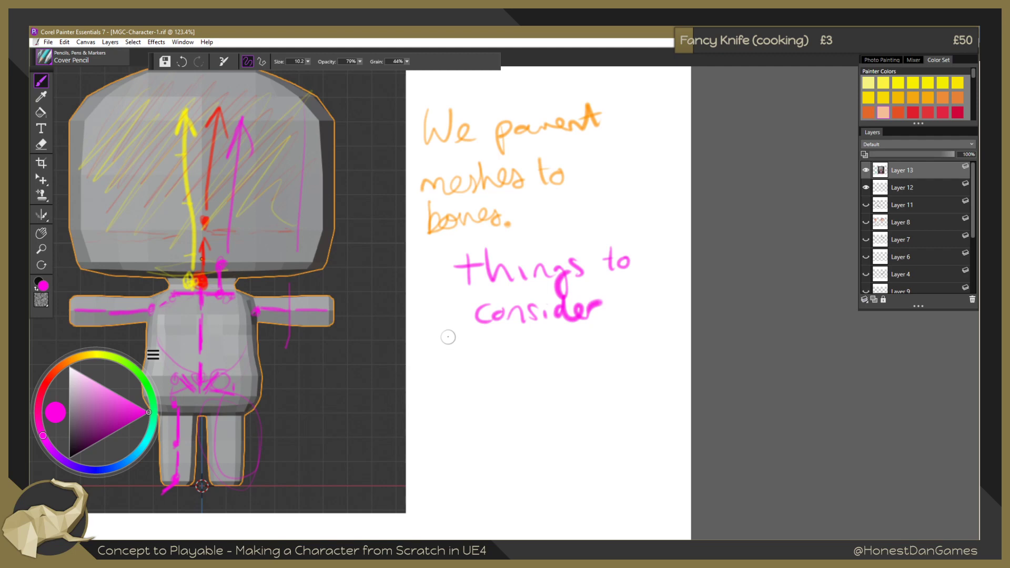
Continue the magenta heading by handwriting "with how mesh stretches" beneath "things to consider".
mouse_move(445, 337)
left_mouse_down()
mouse_move(463, 346)
mouse_move(478, 331)
left_mouse_up()
mouse_move(476, 329)
left_mouse_down()
mouse_move(487, 347)
mouse_move(527, 347)
left_mouse_up()
mouse_move(531, 338)
left_mouse_down()
mouse_move(572, 328)
mouse_move(592, 344)
mouse_move(618, 337)
left_mouse_up()
mouse_move(626, 331)
left_mouse_down()
mouse_move(622, 342)
mouse_move(646, 342)
left_mouse_up()
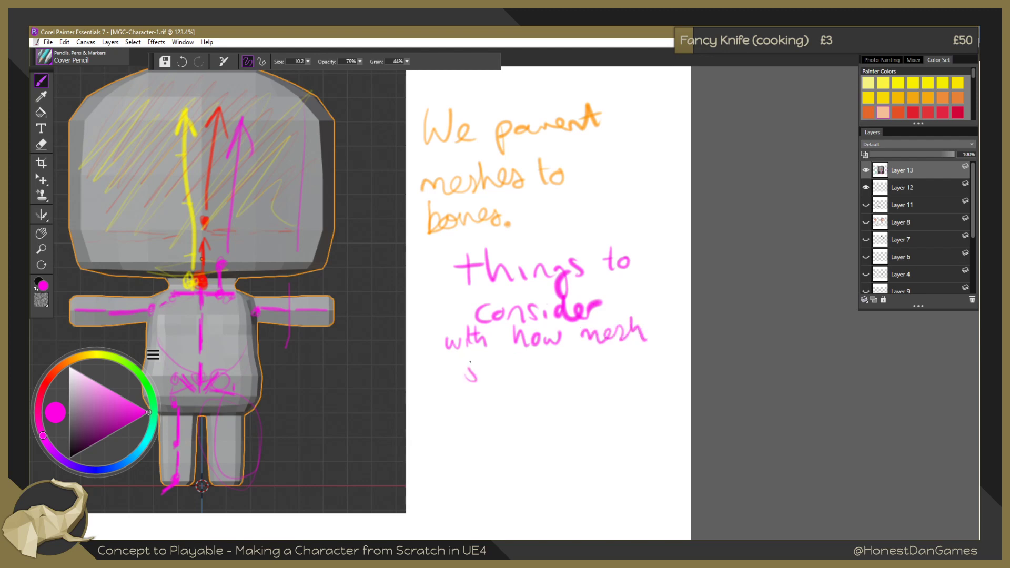
left_click_drag(483, 369, 593, 373)
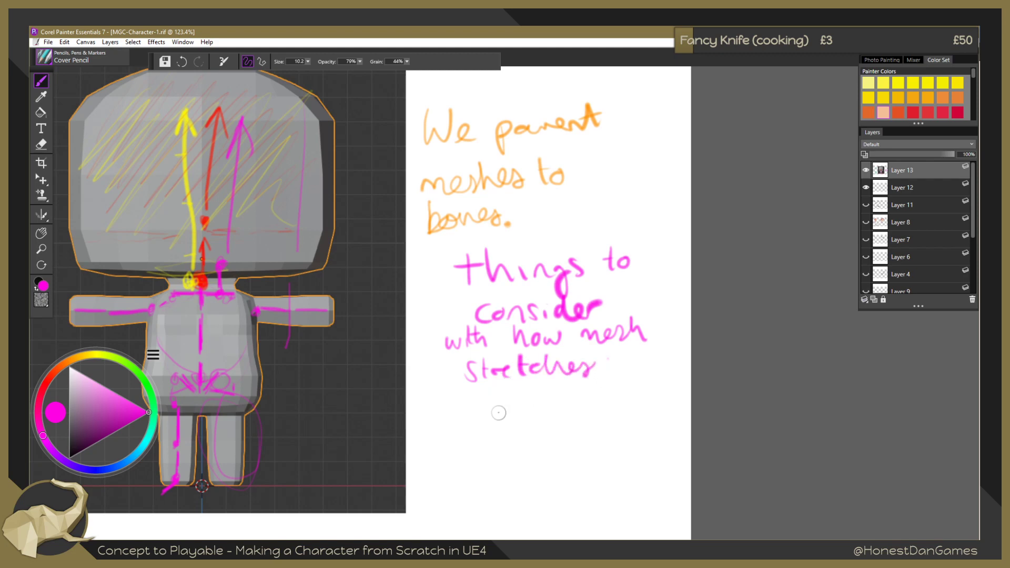
Handwrite the bullet points "Mesh Topology" and "Bone Placement" beneath the magenta heading.
left_click_drag(474, 413, 486, 414)
mouse_move(499, 422)
left_mouse_down()
mouse_move(515, 401)
mouse_move(518, 423)
mouse_move(538, 421)
mouse_move(550, 403)
mouse_move(584, 421)
mouse_move(590, 397)
mouse_move(595, 414)
mouse_move(642, 409)
mouse_move(662, 427)
left_mouse_up()
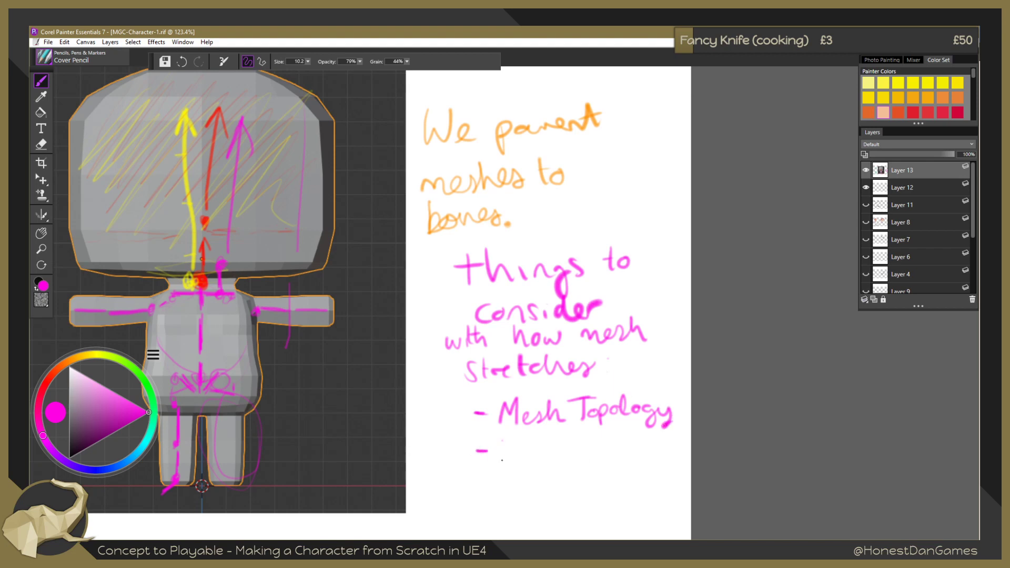
left_click_drag(500, 437, 500, 462)
mouse_move(501, 436)
left_mouse_down()
mouse_move(502, 459)
mouse_move(532, 449)
mouse_move(563, 458)
mouse_move(563, 447)
mouse_move(666, 456)
left_mouse_up()
left_click_drag(657, 445, 674, 442)
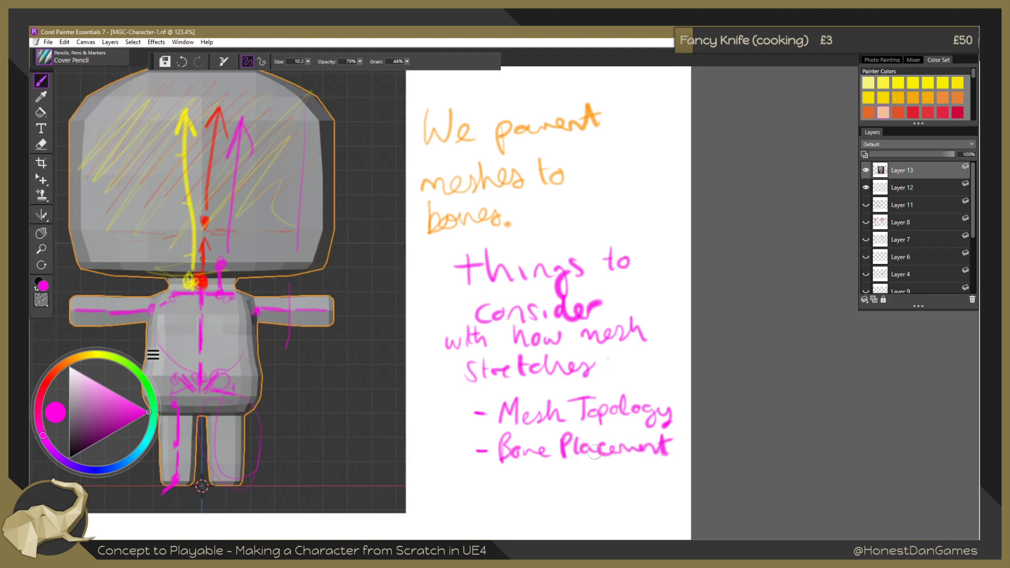
Handwrite "Weight painting" as the third bullet point and bring the whole annotated page into view.
mouse_move(483, 490)
left_mouse_down()
mouse_move(528, 477)
mouse_move(538, 493)
mouse_move(575, 488)
mouse_move(584, 473)
mouse_move(600, 479)
left_mouse_up()
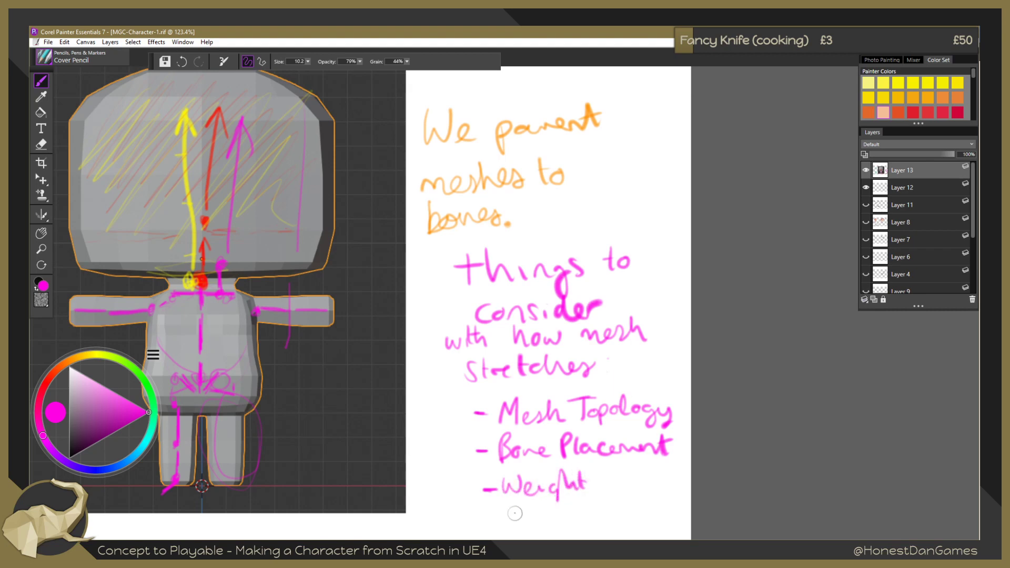
mouse_move(509, 503)
left_mouse_down()
mouse_move(509, 522)
mouse_move(511, 510)
mouse_move(596, 503)
mouse_move(605, 521)
mouse_move(567, 498)
left_mouse_up()
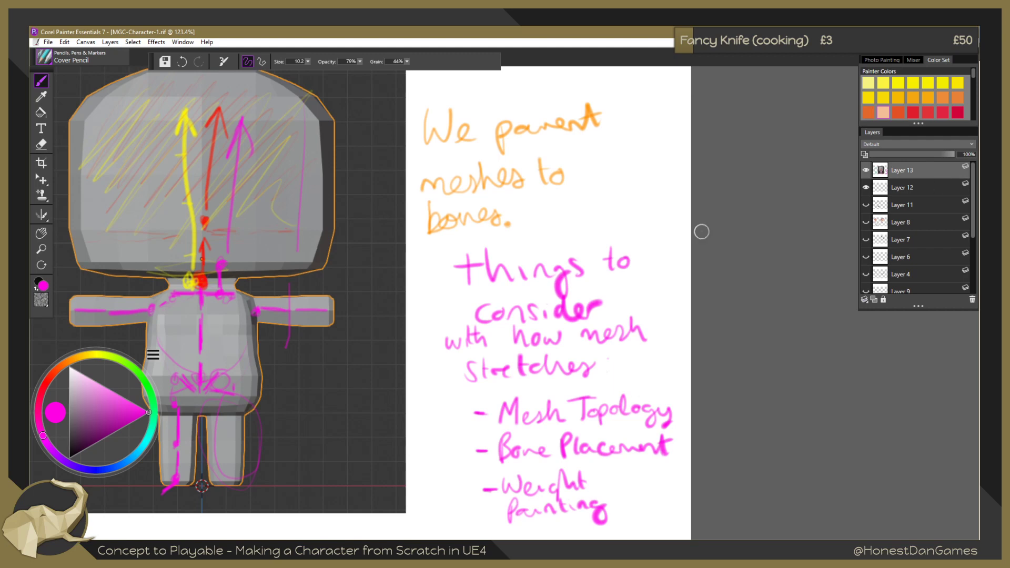
scroll(364, 321, "down", 1)
scroll(364, 321, "down", 1)
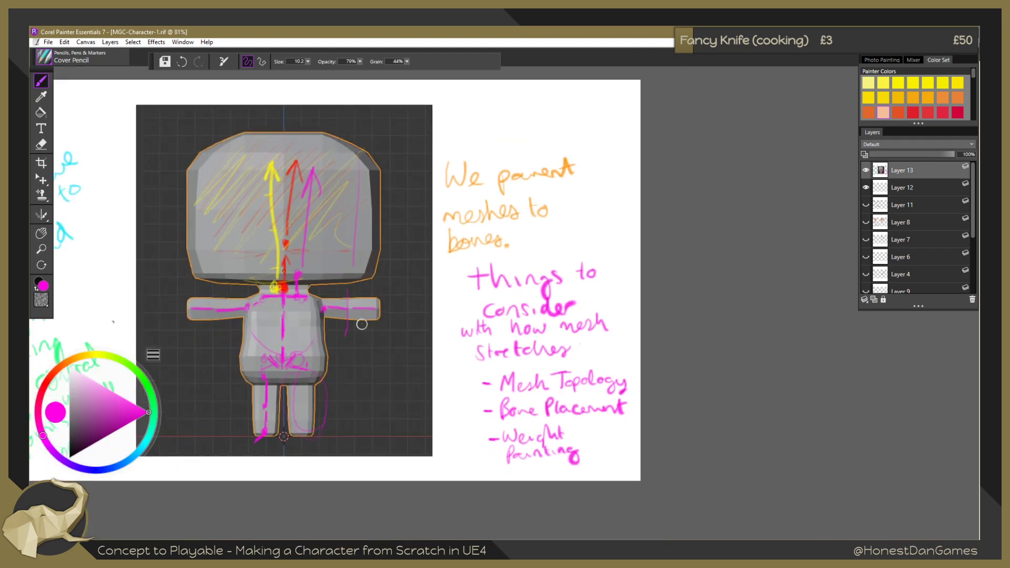
scroll(185, 293, "down", 2)
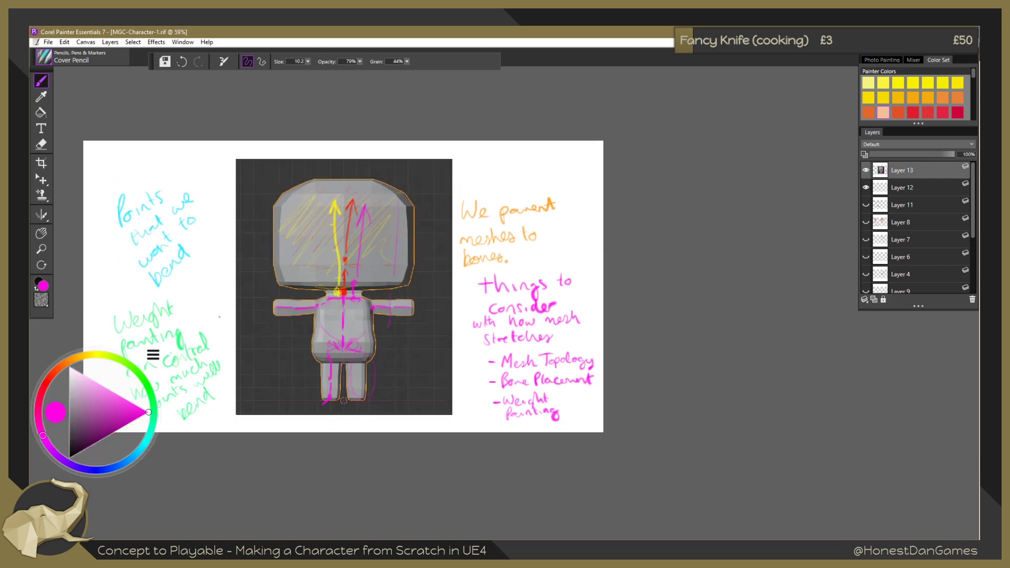